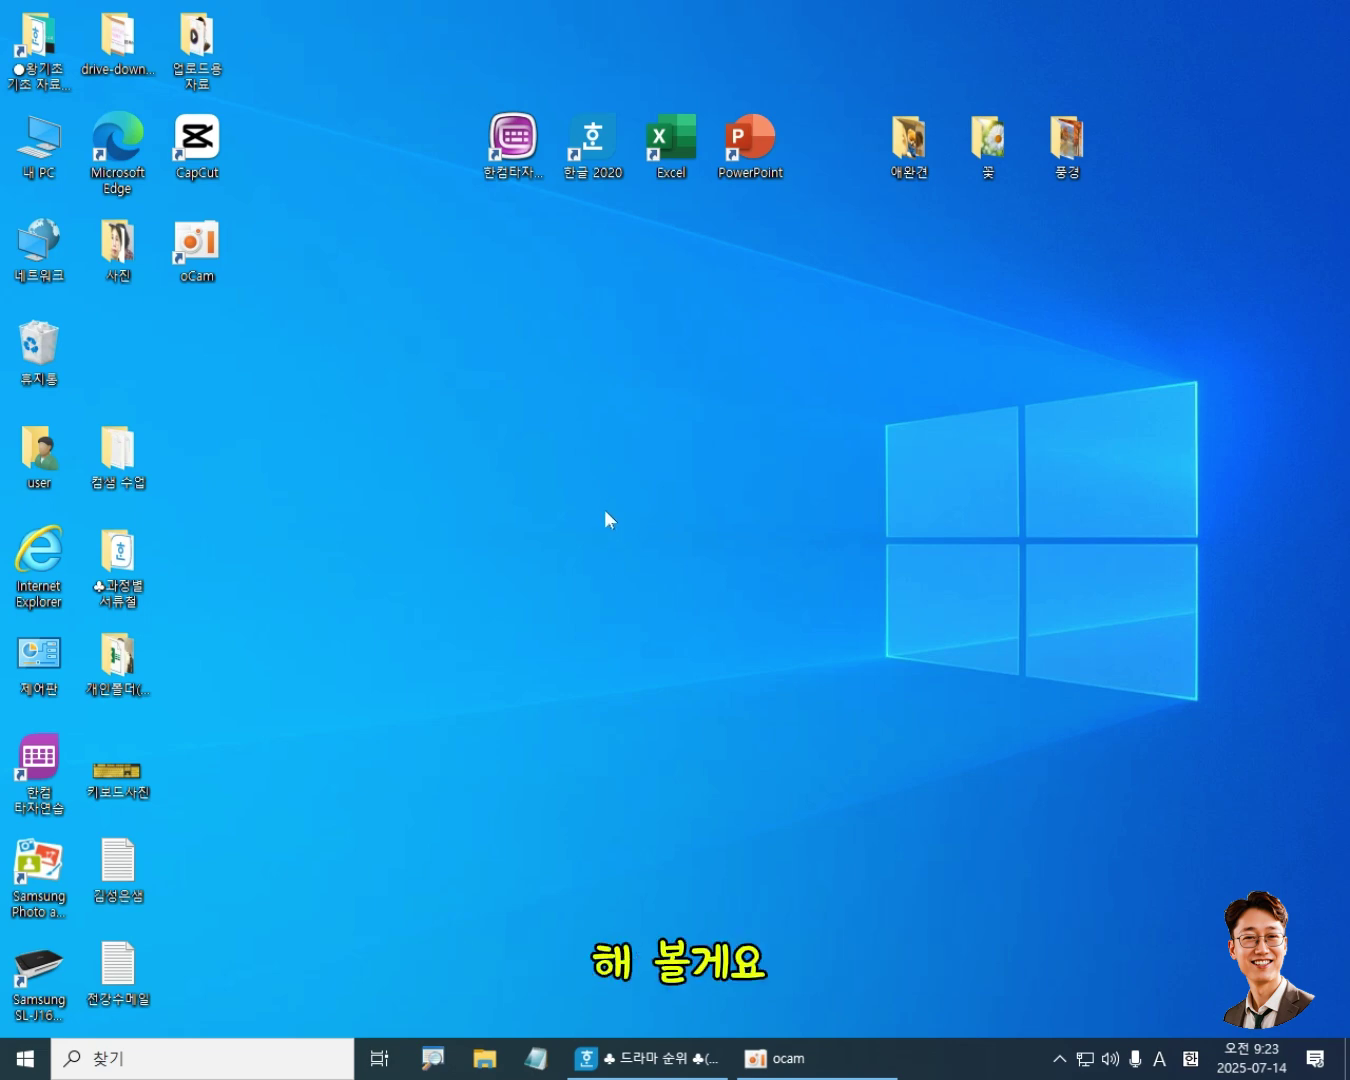
# - Switch to the drama ranking document in Hangul, review its title and table, and create a blank document in a new tab
pyautogui.click(646, 1058)
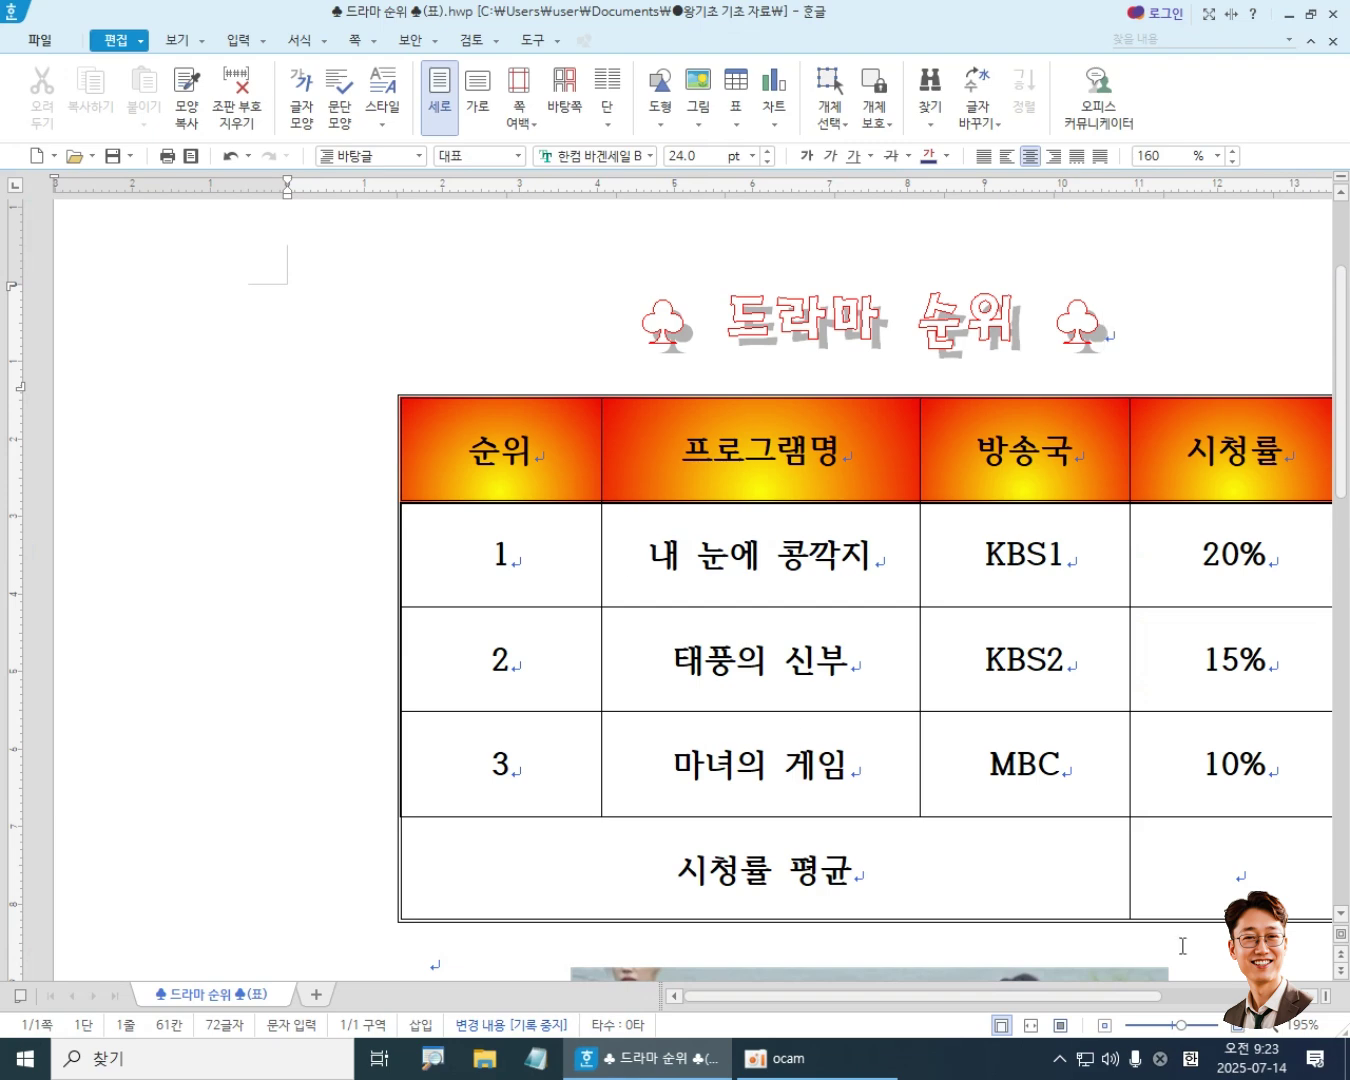
pyautogui.moveTo(1006, 998); pyautogui.dragTo(1068, 1003)
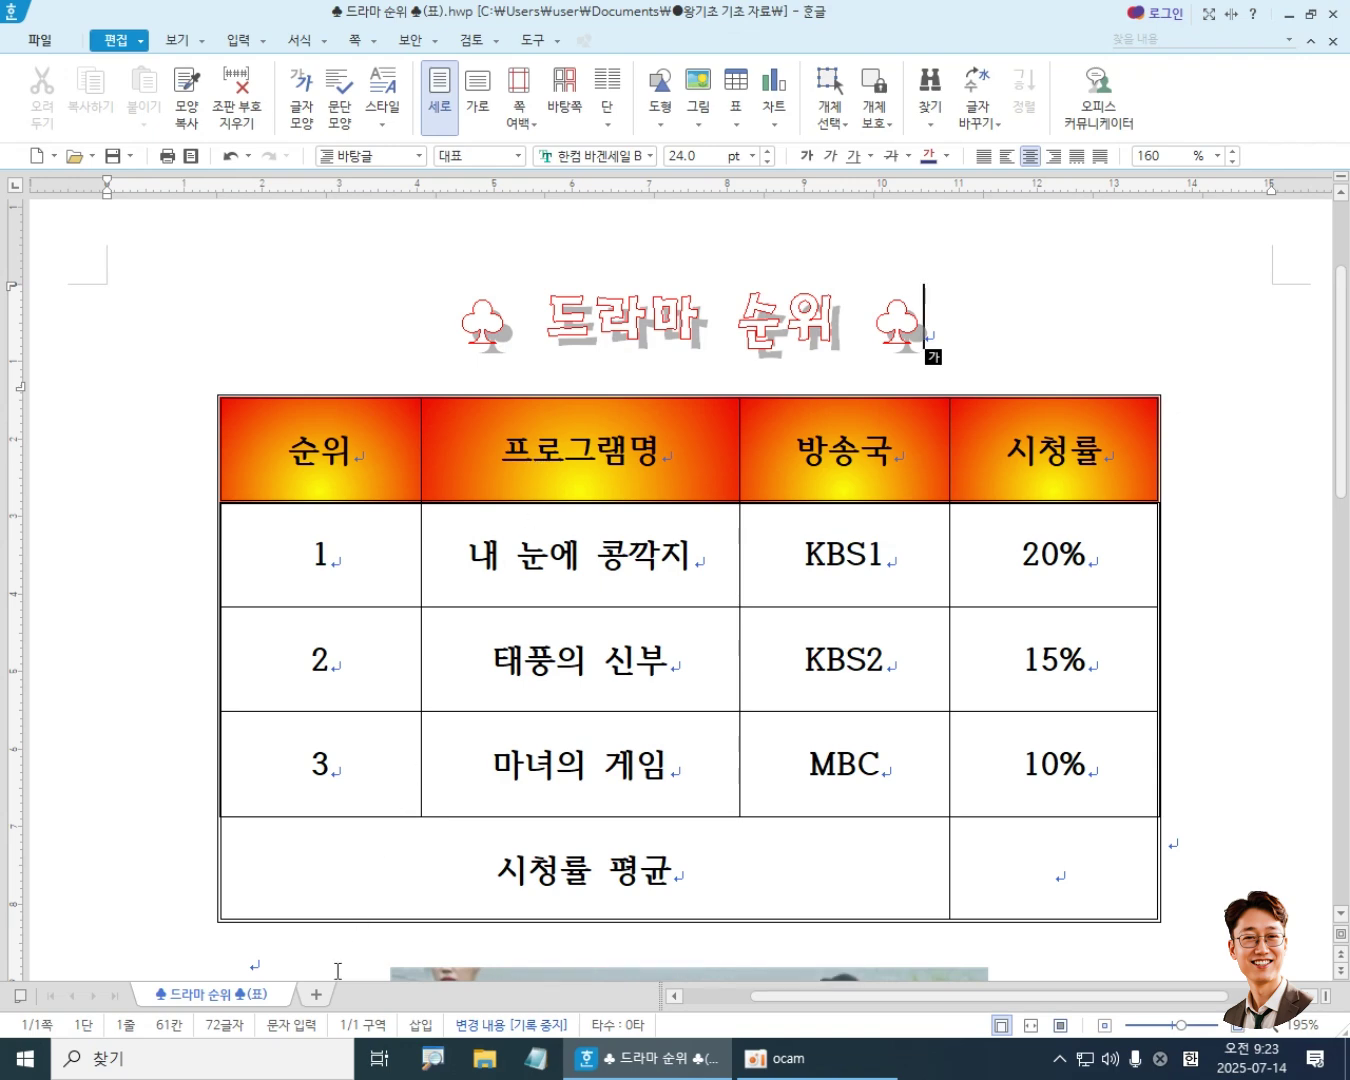
pyautogui.click(317, 993)
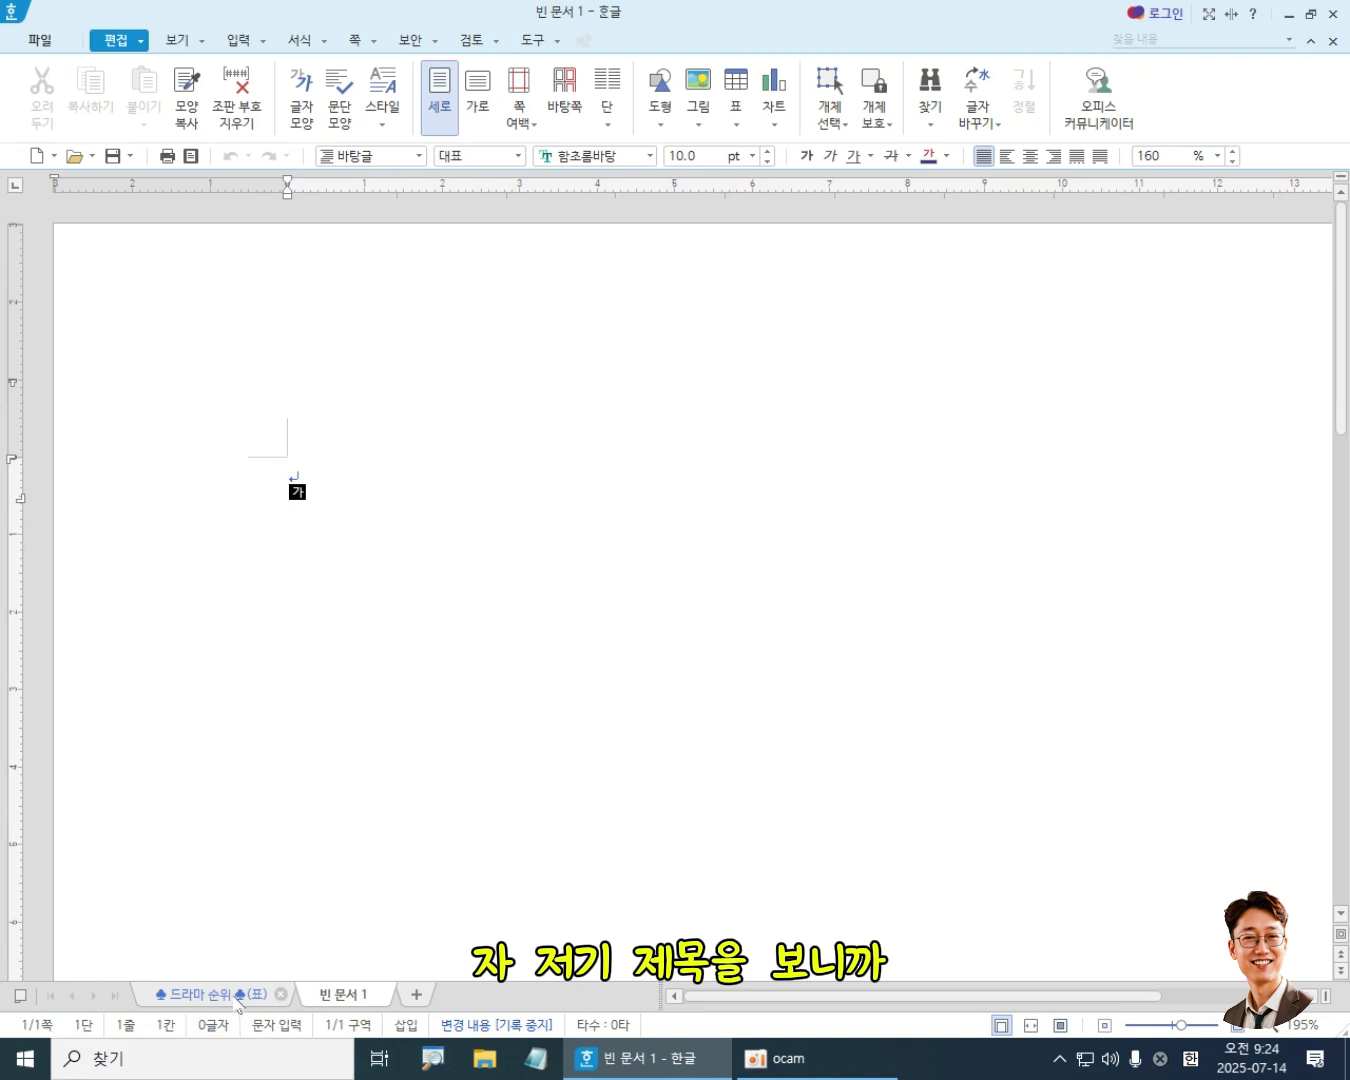
pyautogui.click(237, 997)
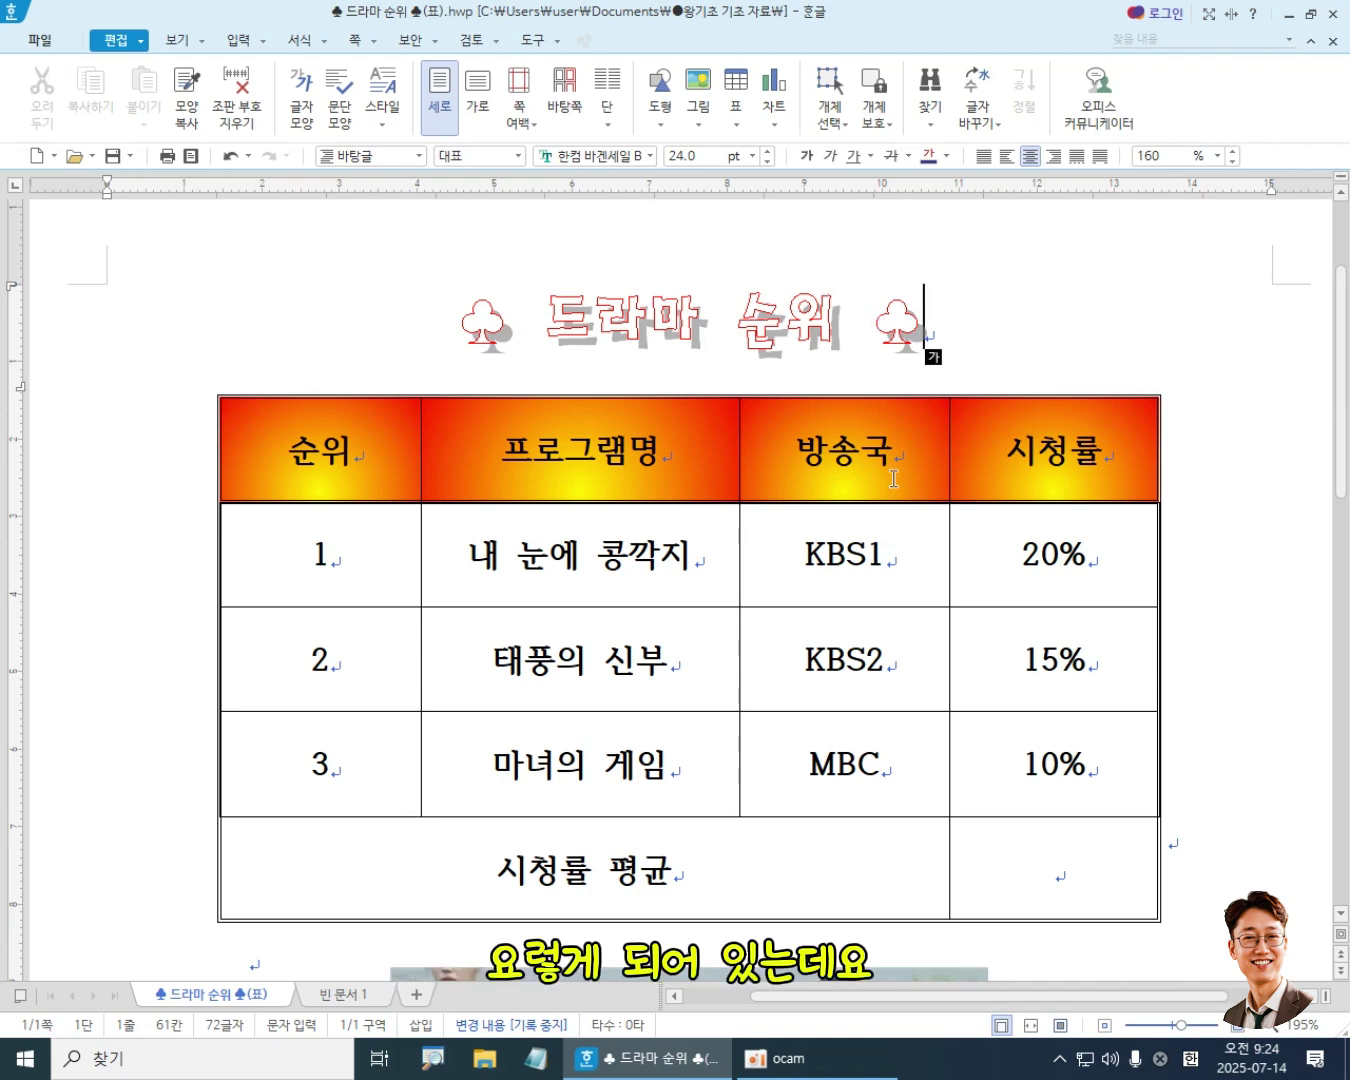
pyautogui.click(335, 995)
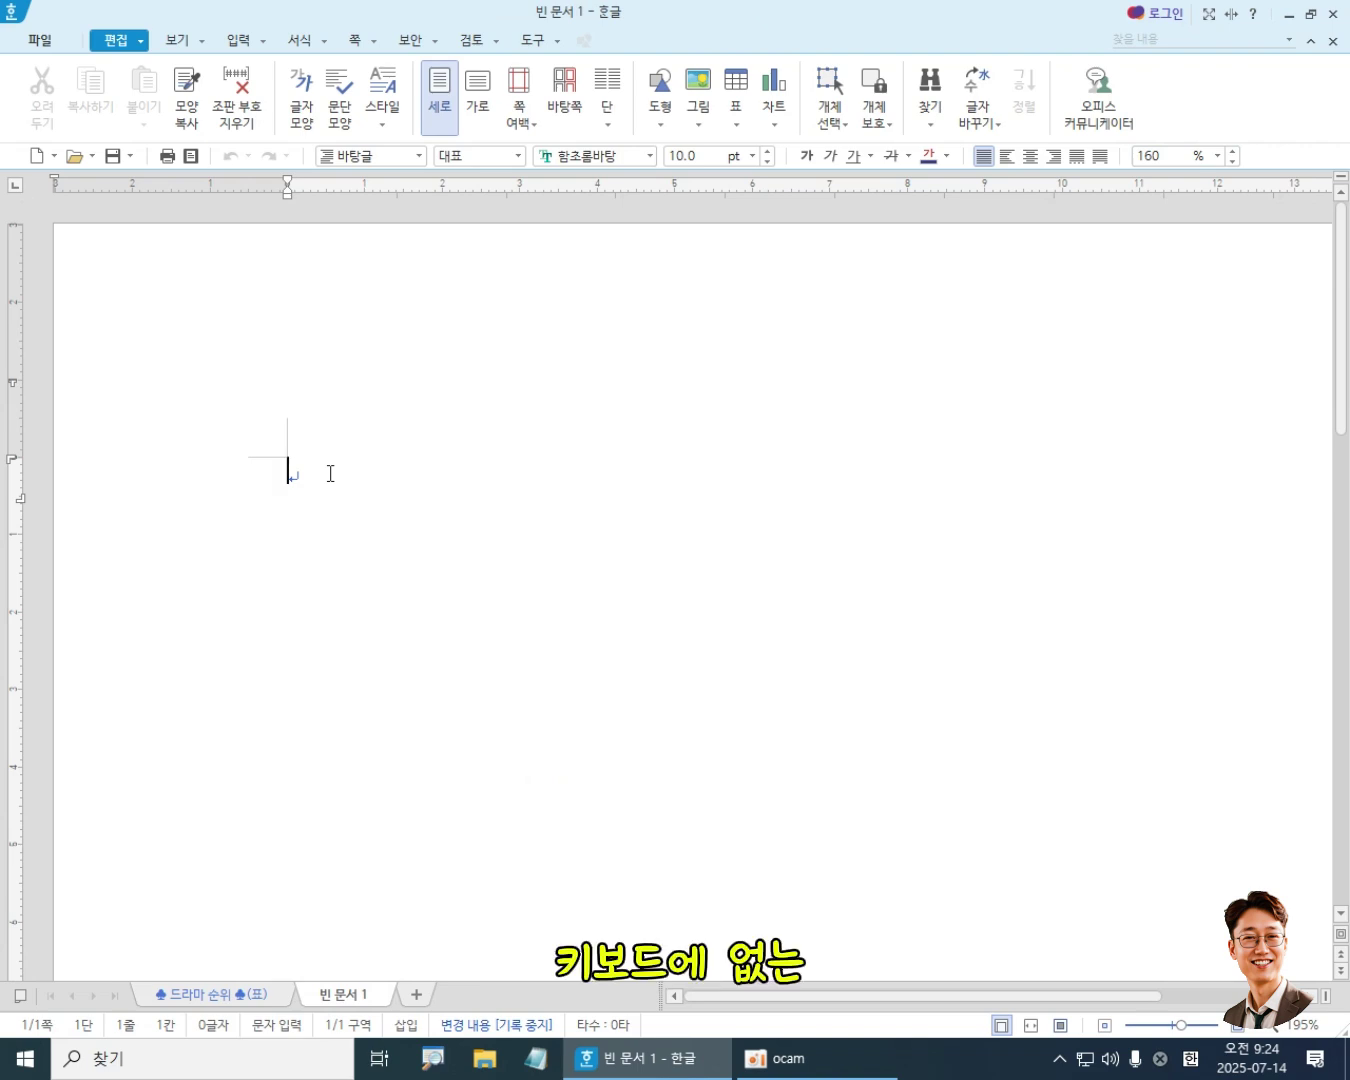
pyautogui.press('Hangul')
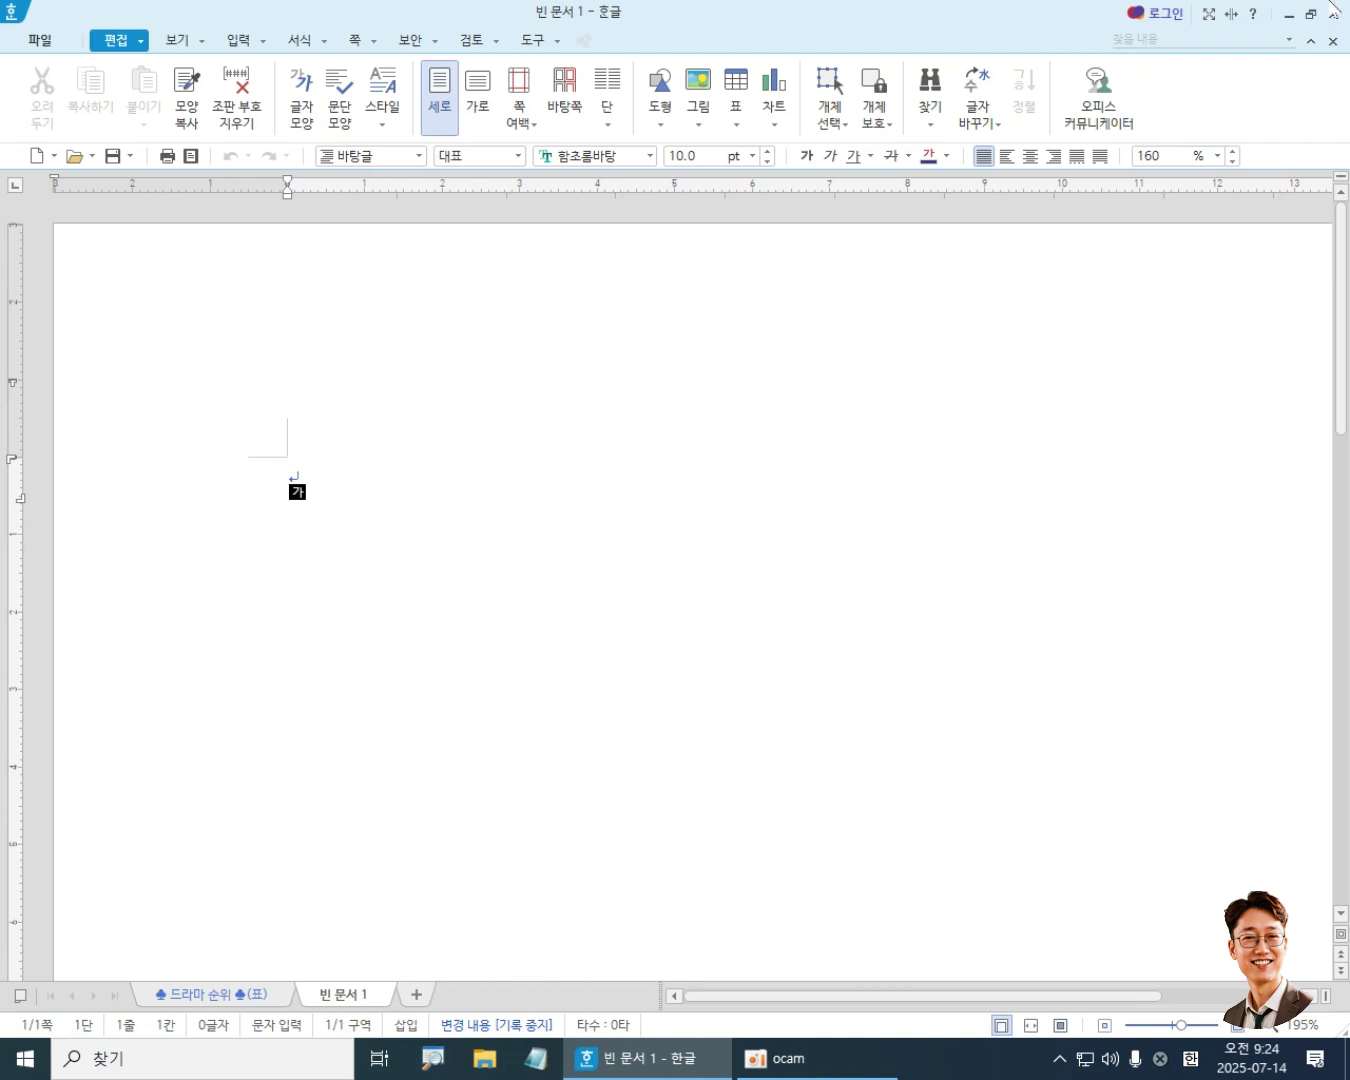
# - View the keyboard picture 키보드사진 from the desktop, and return to the blank Hangul document
pyautogui.click(1288, 14)
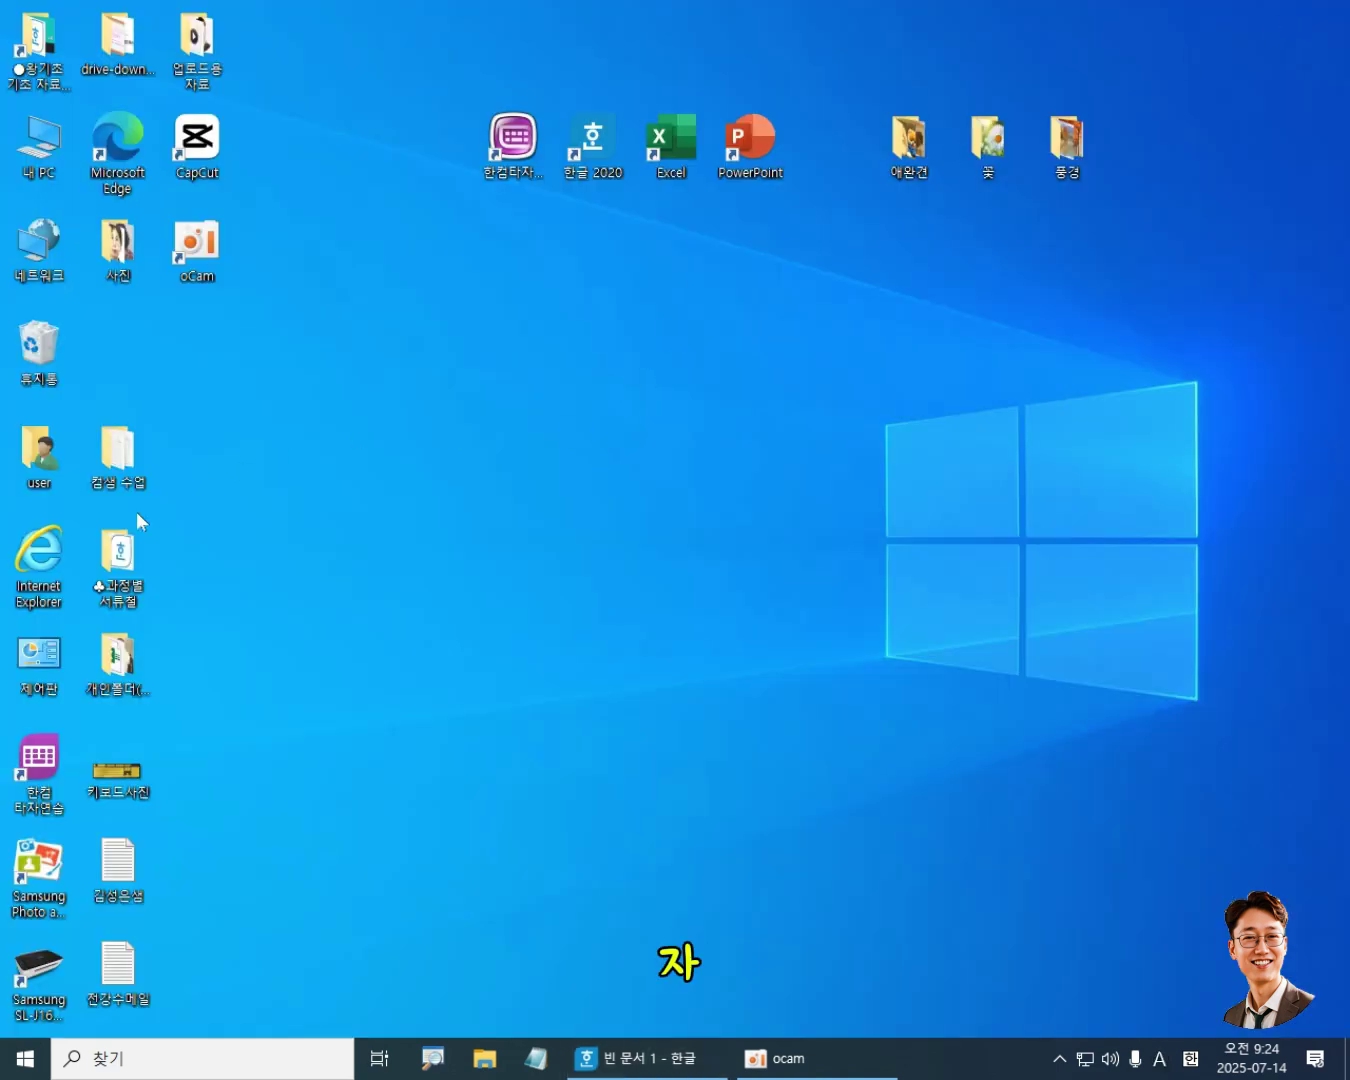
pyautogui.doubleClick(126, 782)
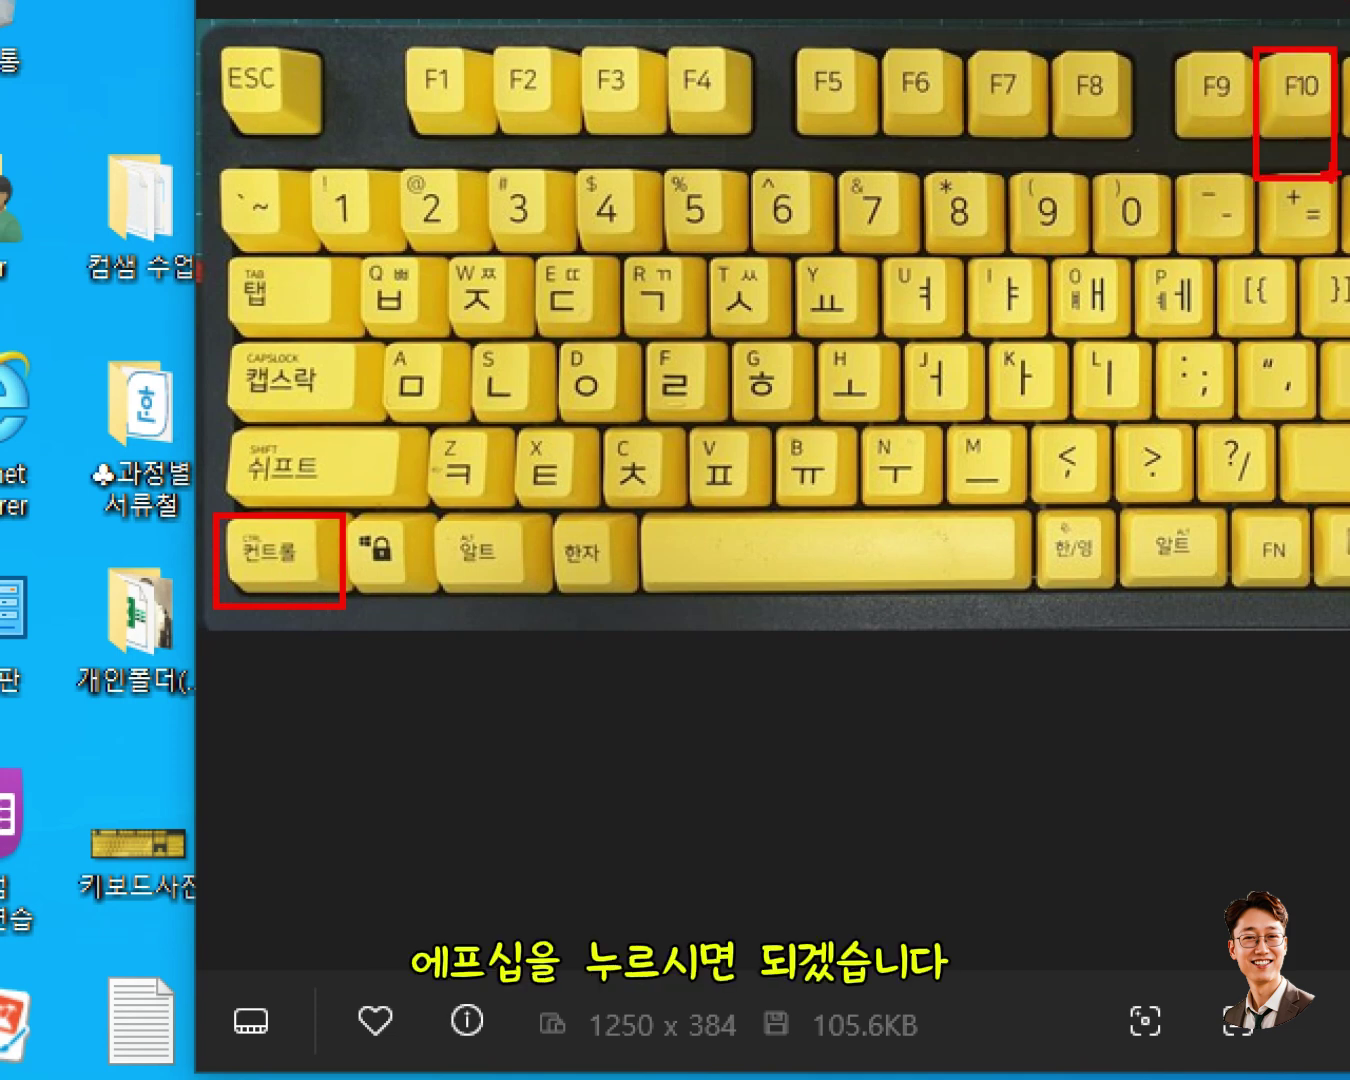
pyautogui.moveTo(1305, 125); pyautogui.dragTo(1278, 126)
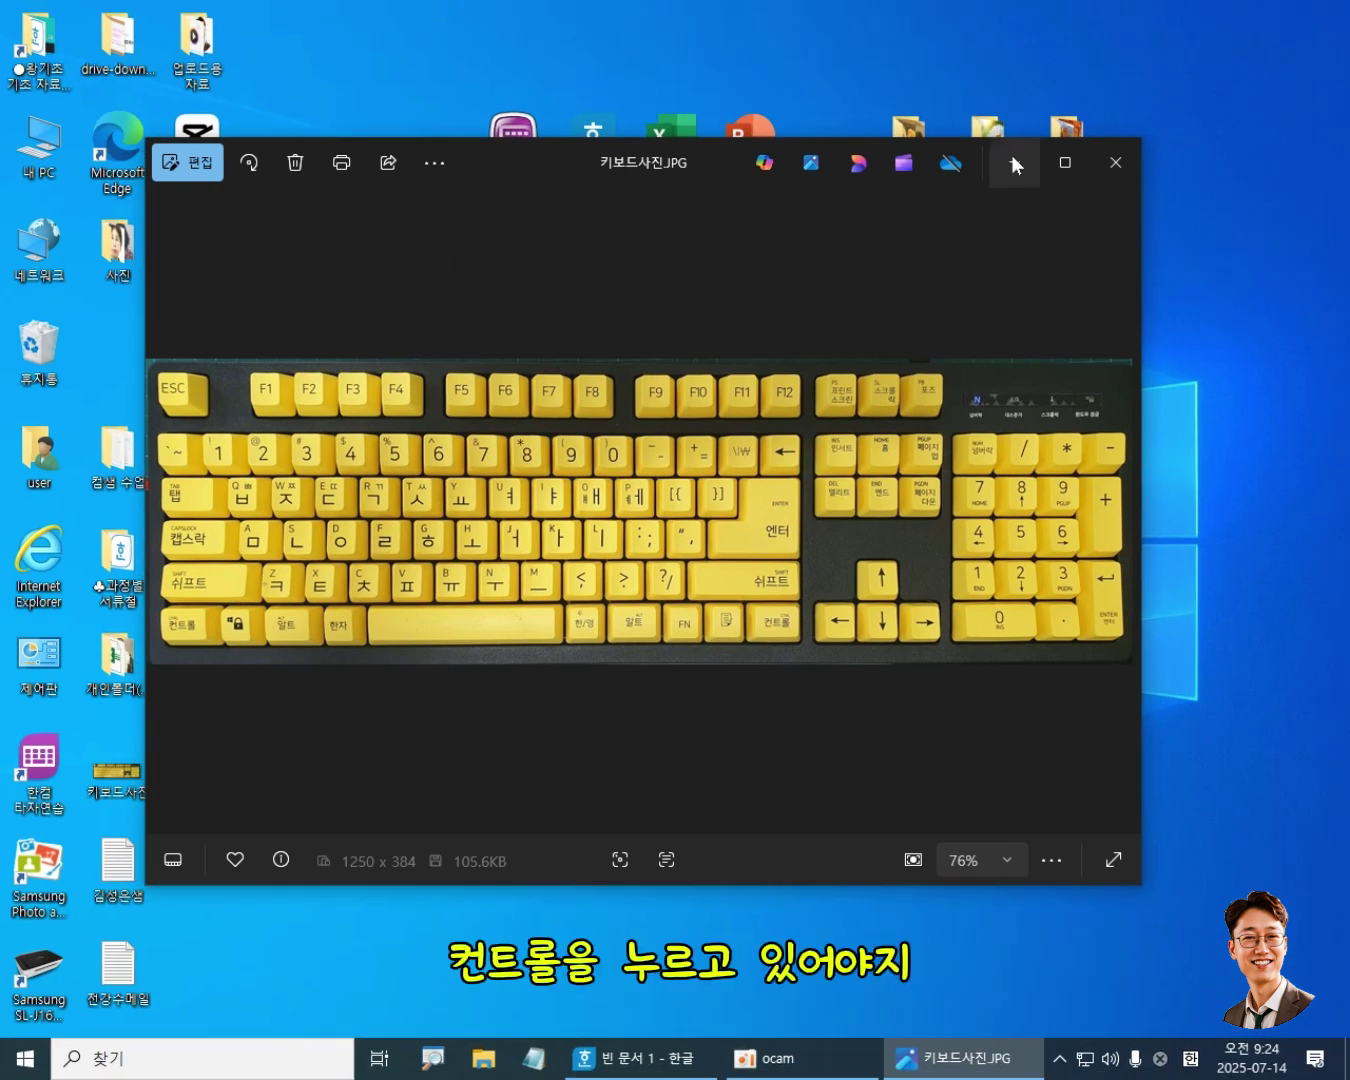
pyautogui.click(1013, 156)
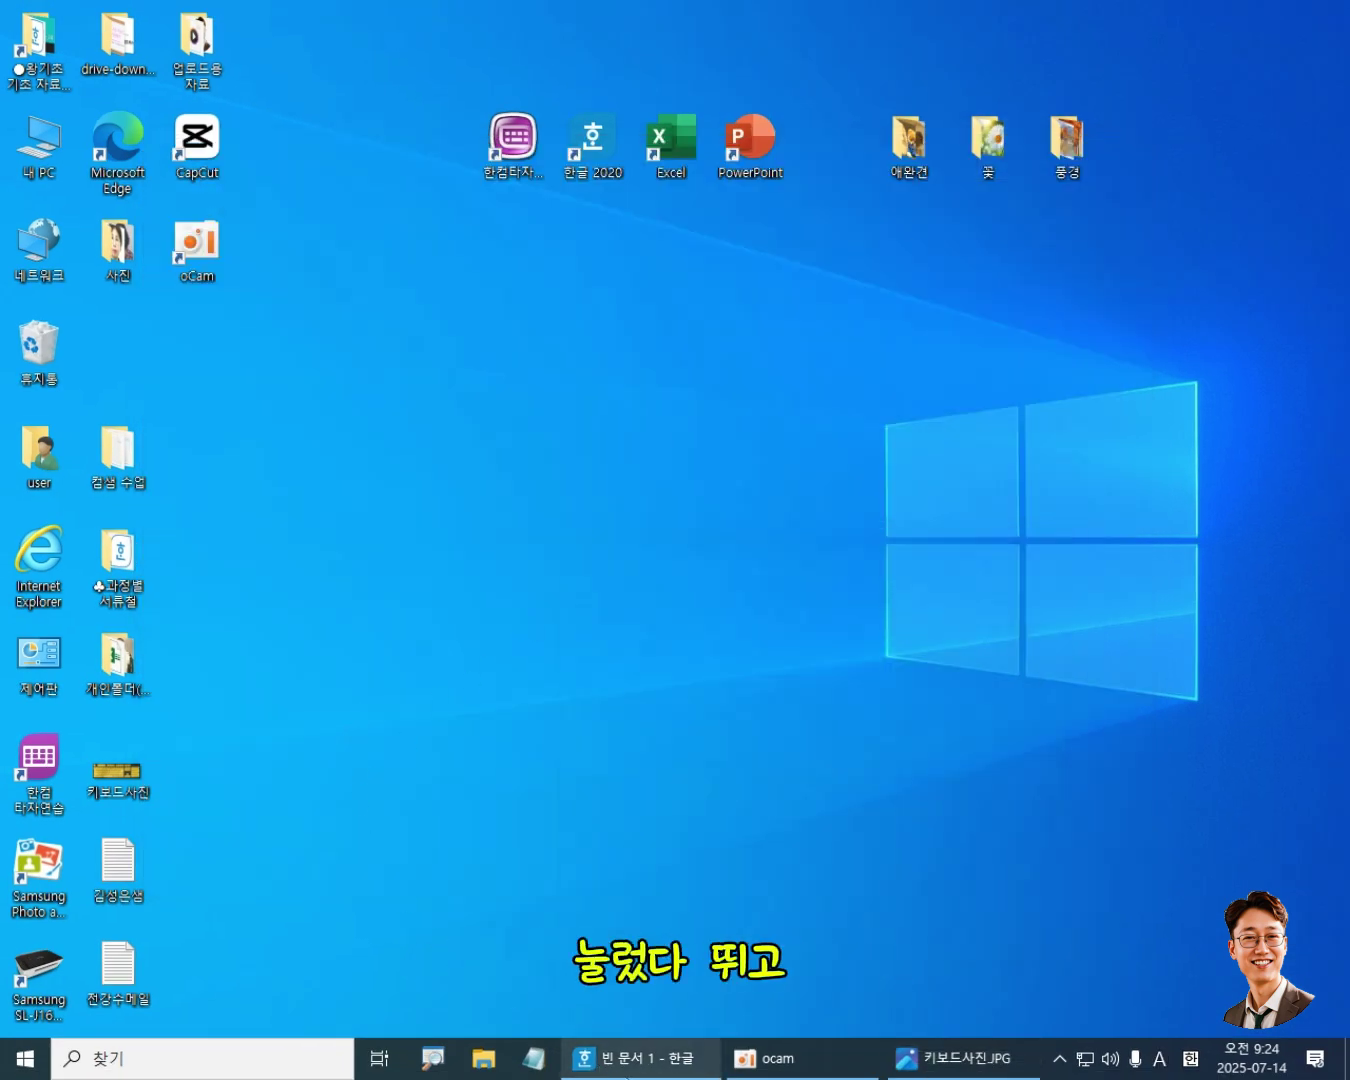
pyautogui.click(649, 1068)
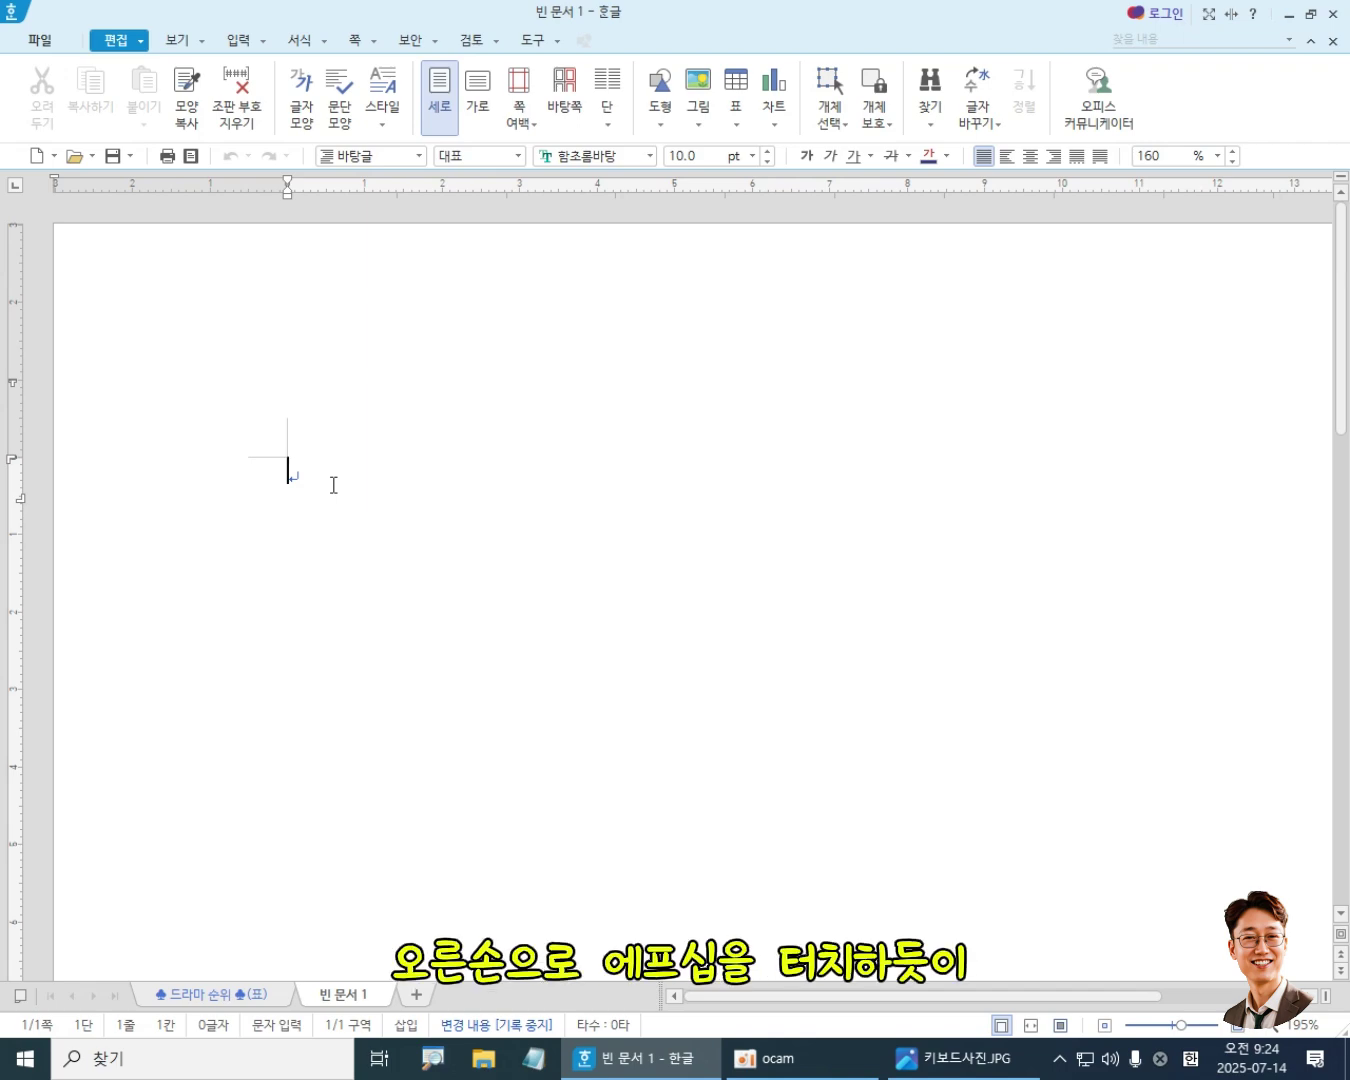
# - Insert a solid club symbol (♣) from the 전각 기호(일반) group of the 훈글(HNC) character table
pyautogui.press('Hangul')
pyautogui.hotkey('ctrl', 'F10')
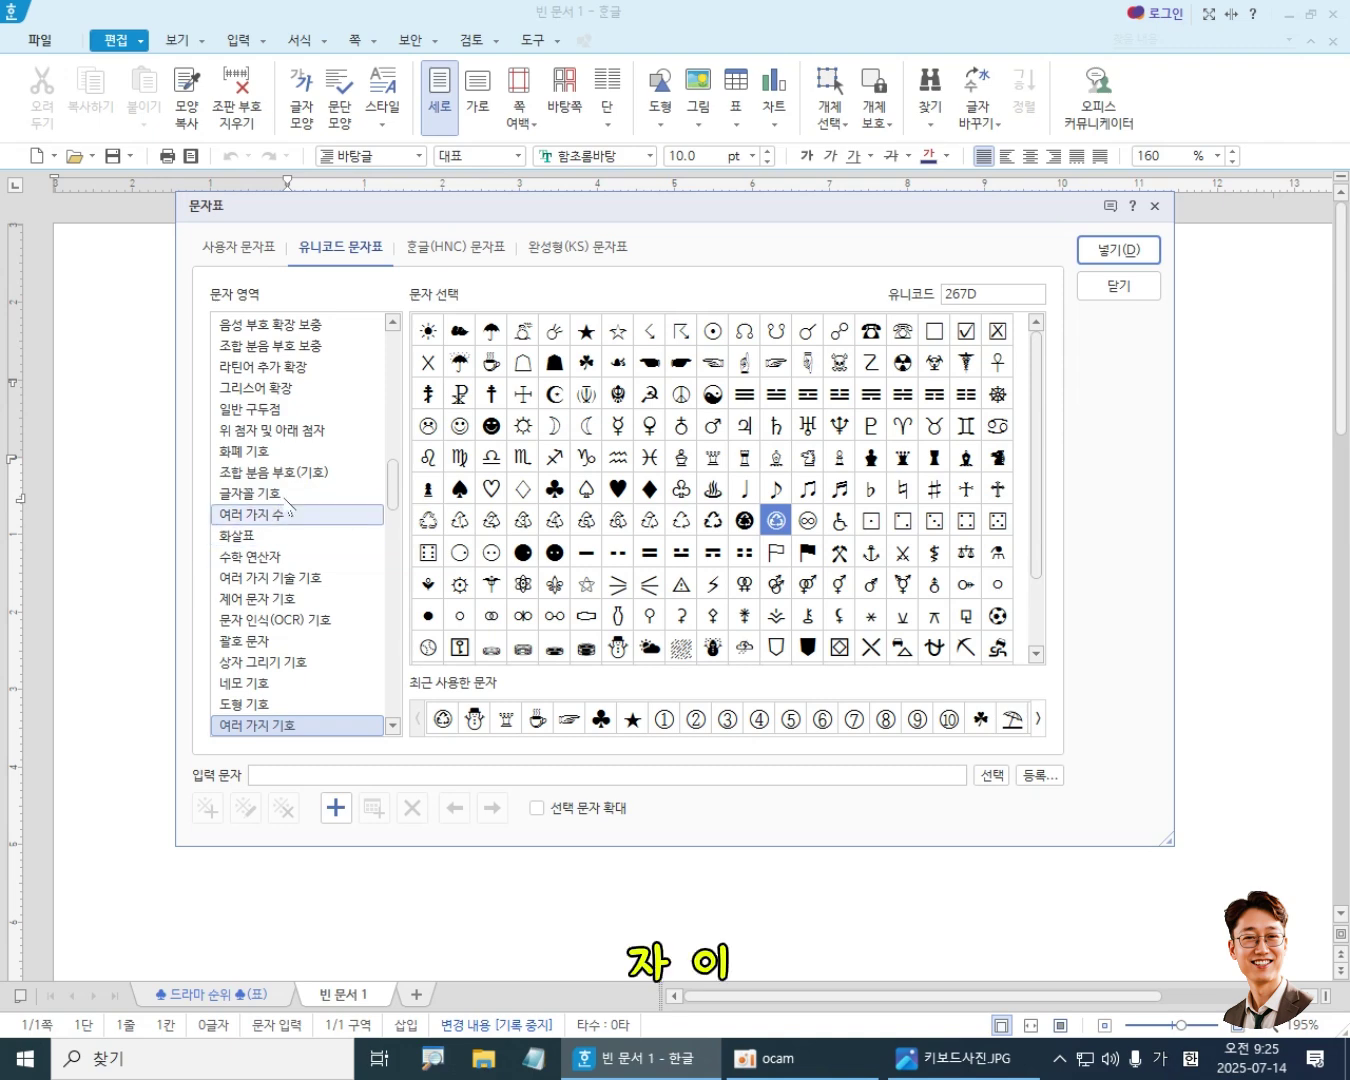
pyautogui.click(460, 246)
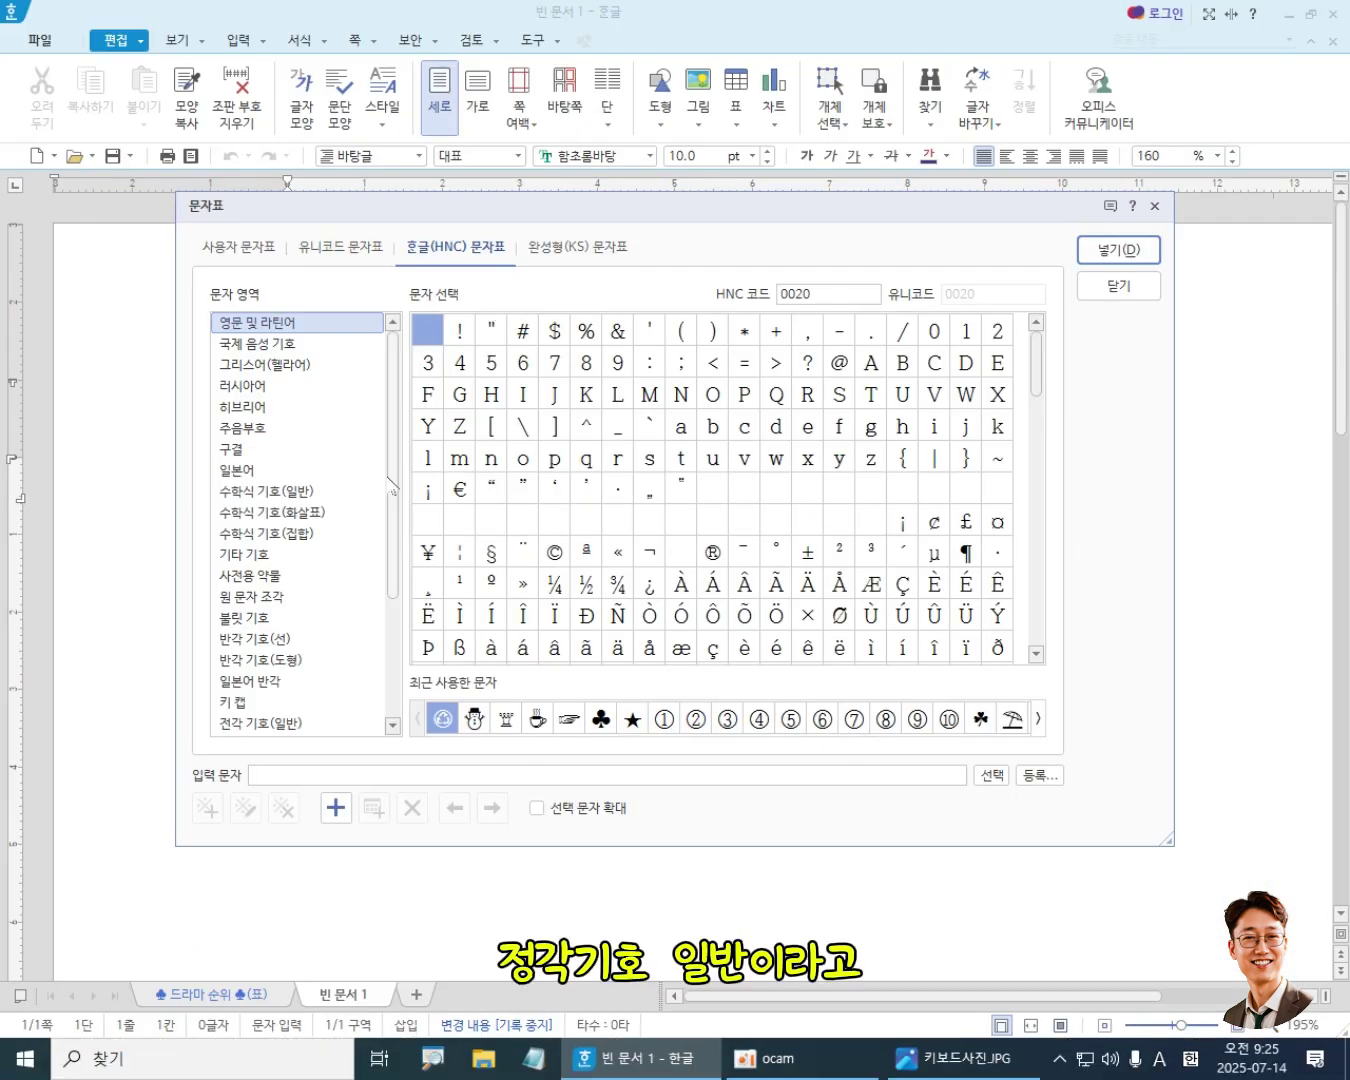
pyautogui.click(299, 725)
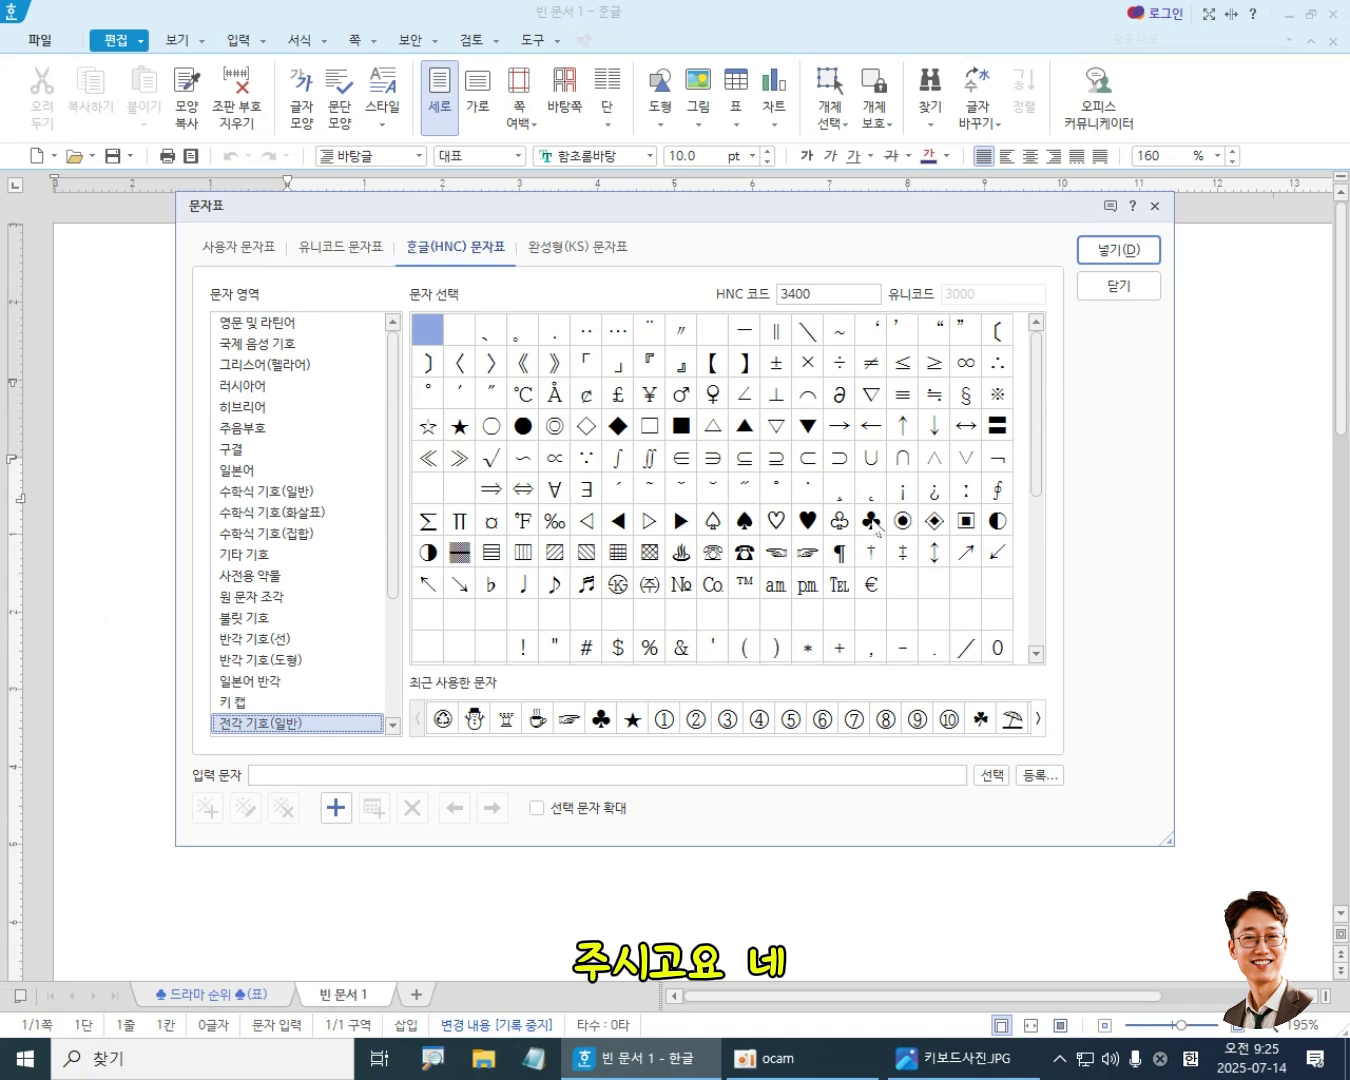
pyautogui.click(872, 522)
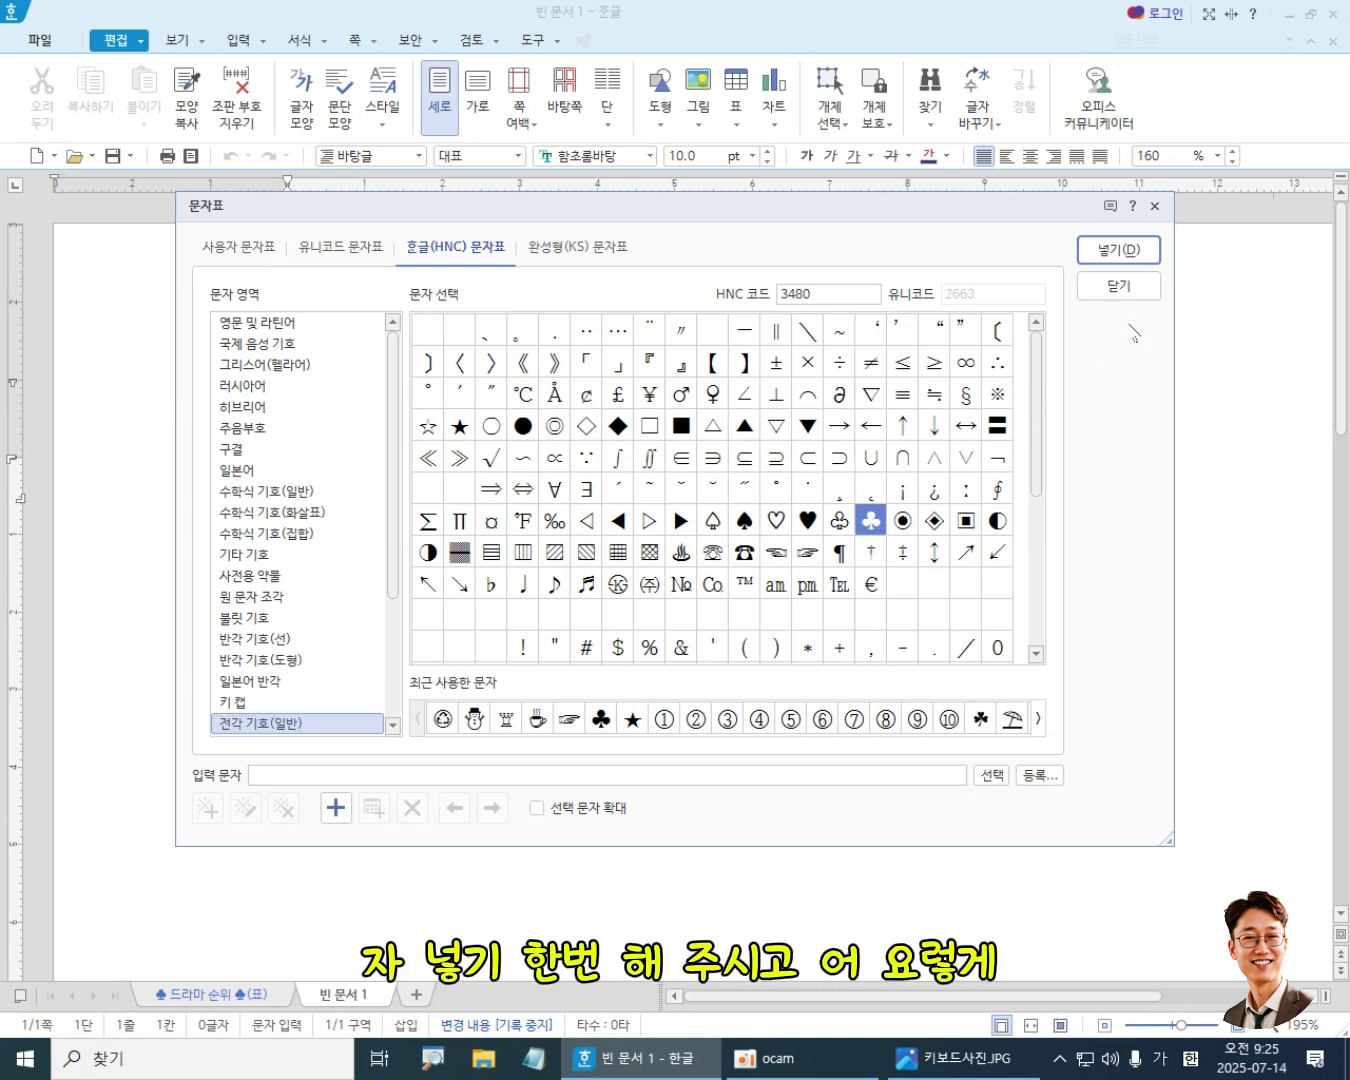
pyautogui.click(1128, 252)
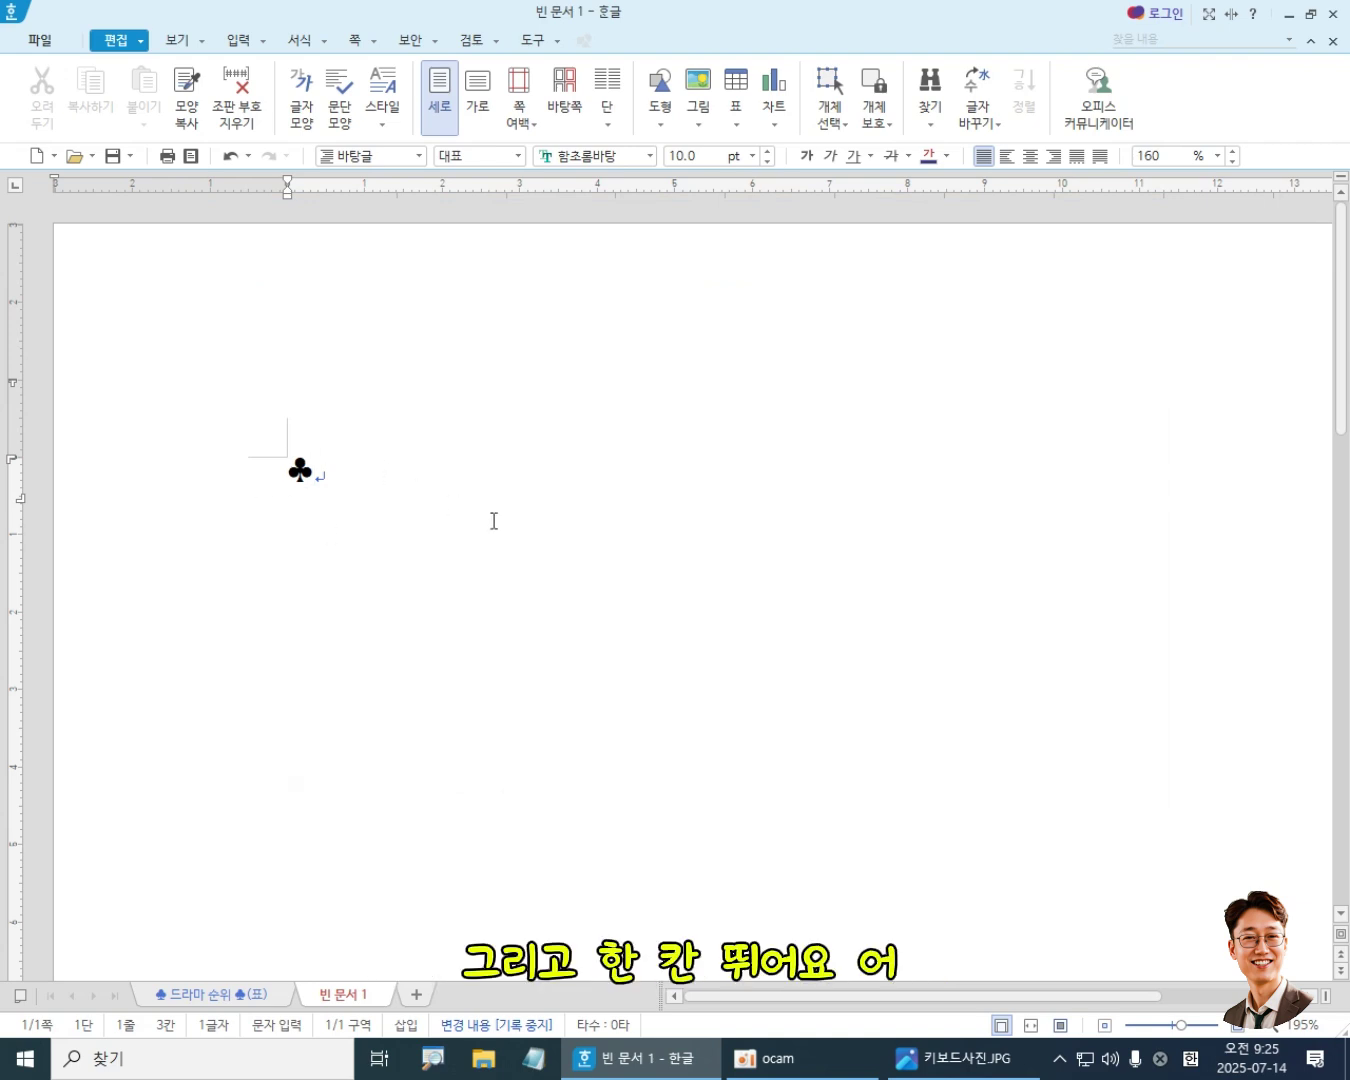
# - Enter the title text "드라마 순위" after the club symbol, with one space before and after it
pyautogui.write('드라마 순위')
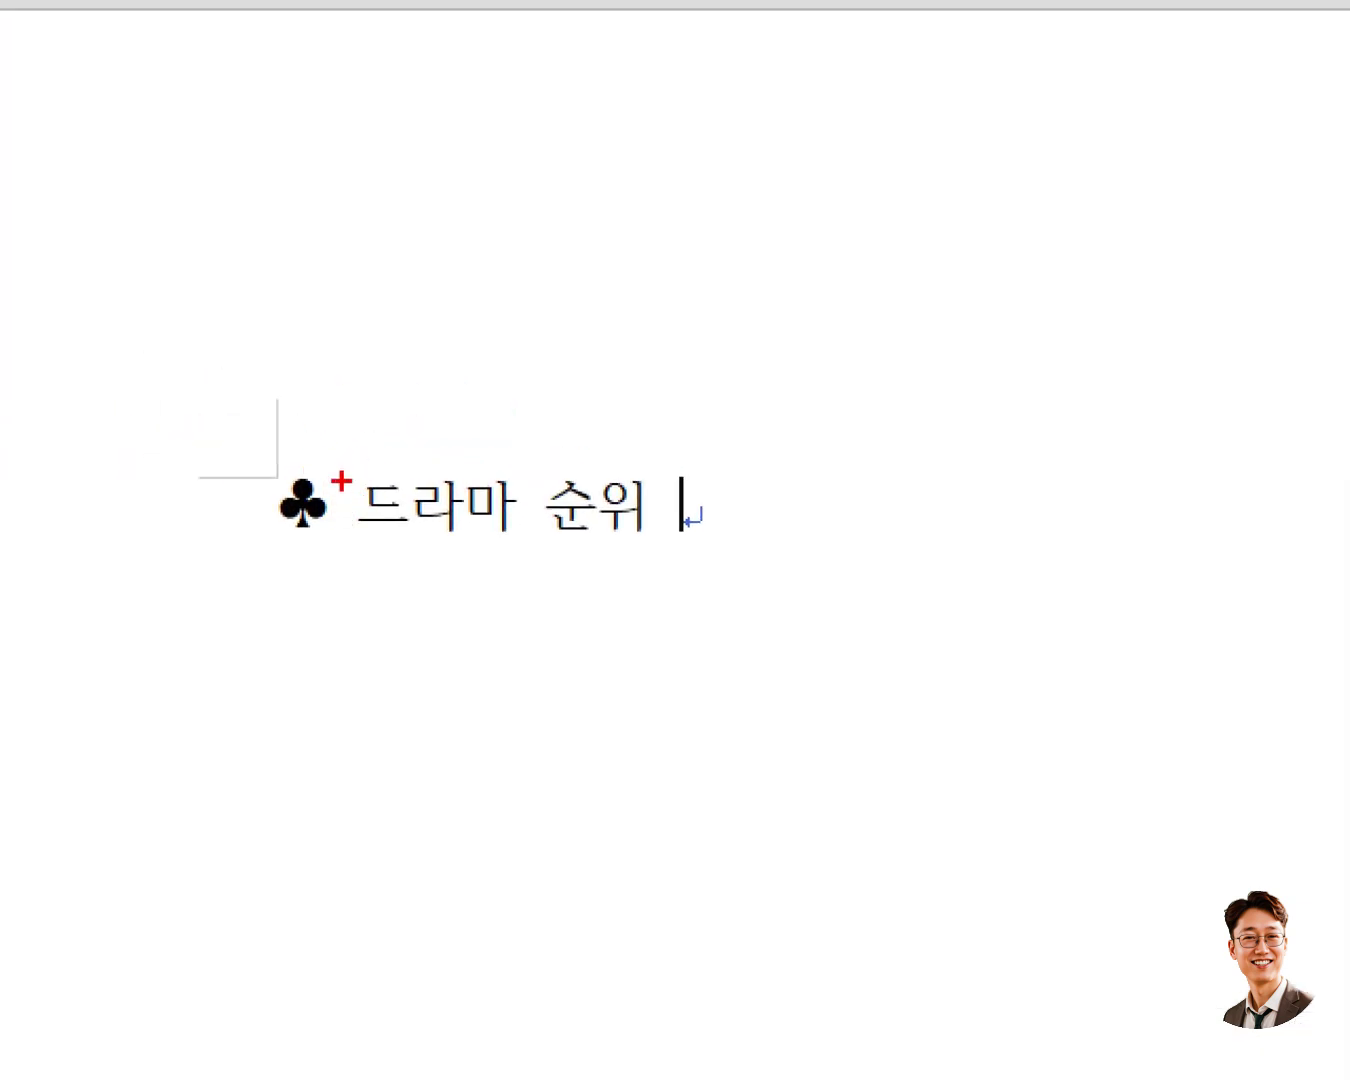
pyautogui.moveTo(335, 427); pyautogui.dragTo(367, 414)
pyautogui.moveTo(514, 433)
pyautogui.mouseDown()
pyautogui.moveTo(518, 450)
pyautogui.moveTo(550, 440)
pyautogui.mouseUp()
pyautogui.moveTo(664, 446); pyautogui.dragTo(692, 436)
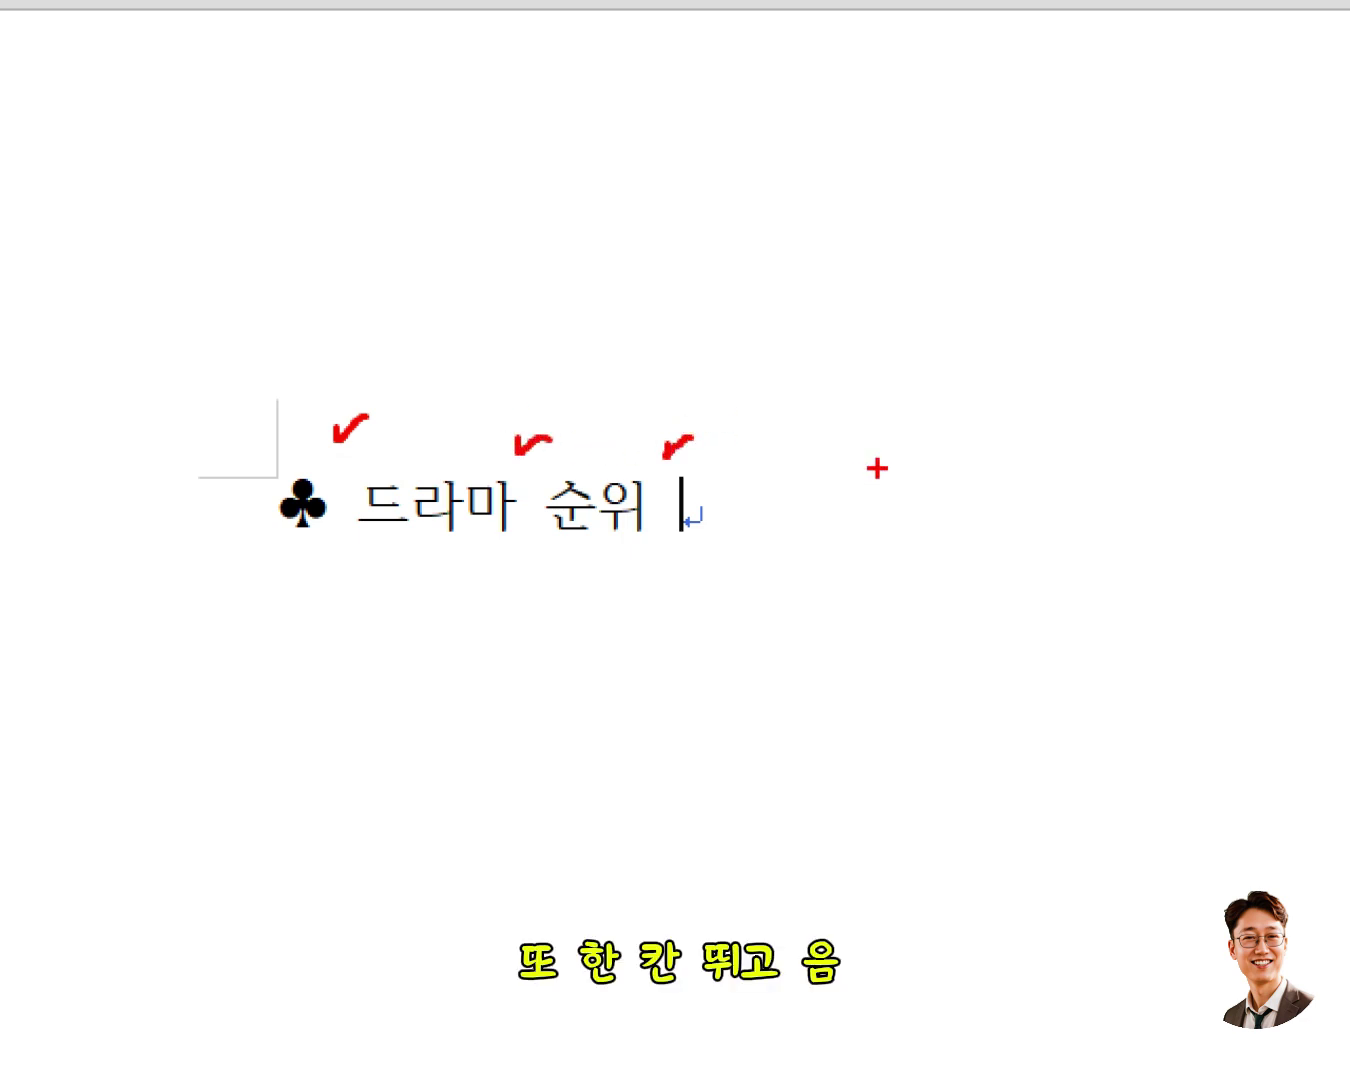
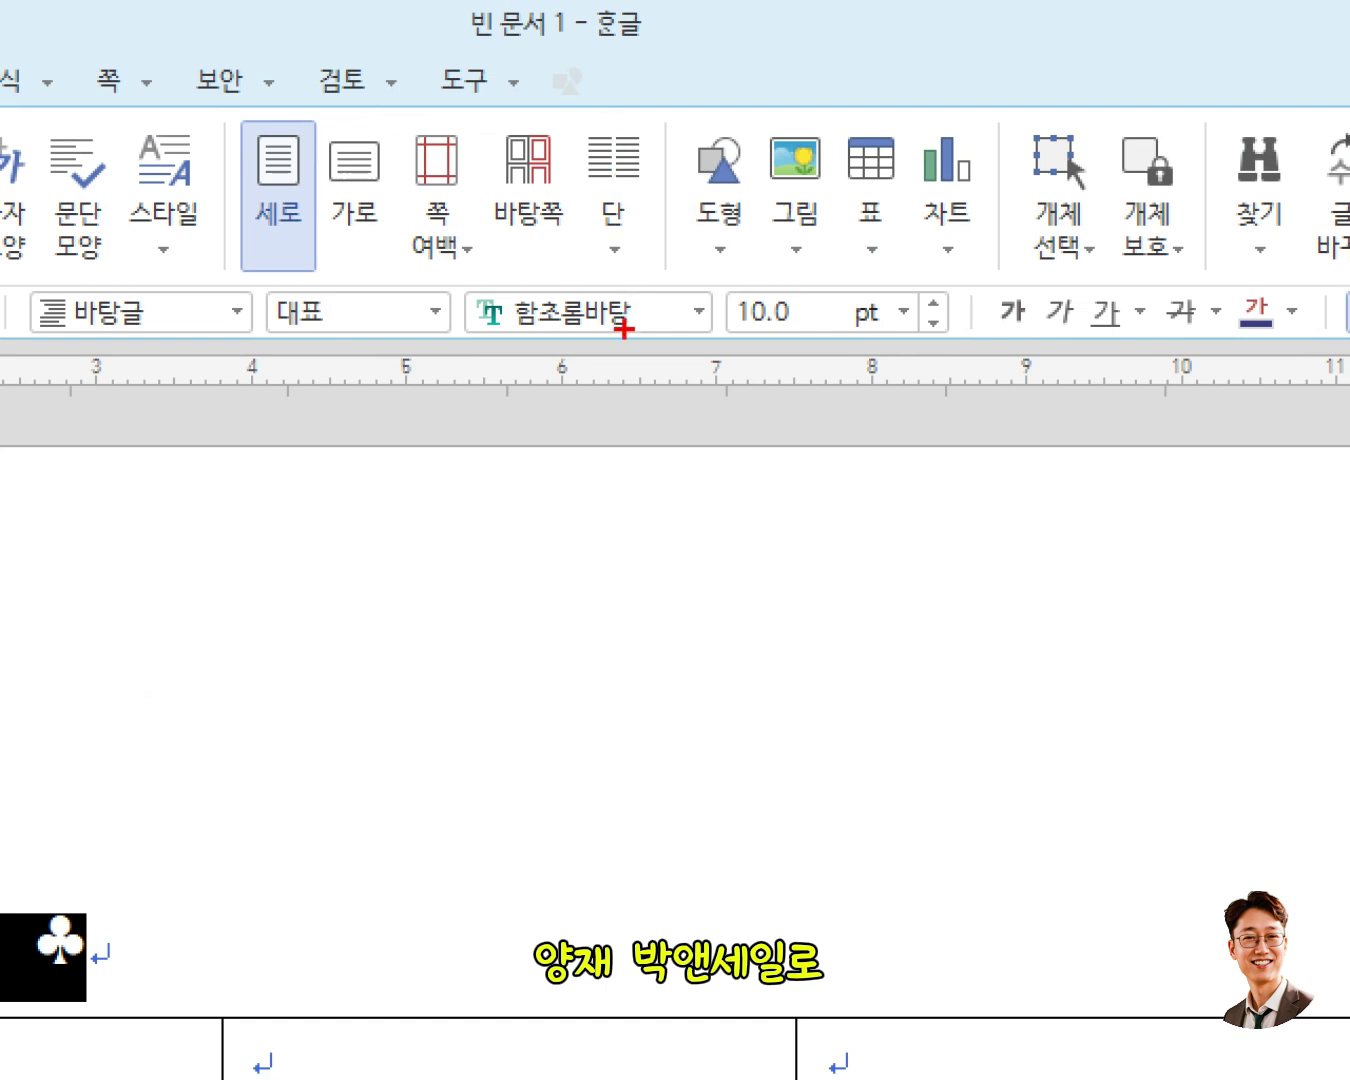
# - Look through the Hancom fonts and all fonts for 양재샤넬체M for the selected title
pyautogui.moveTo(484, 341); pyautogui.dragTo(657, 349)
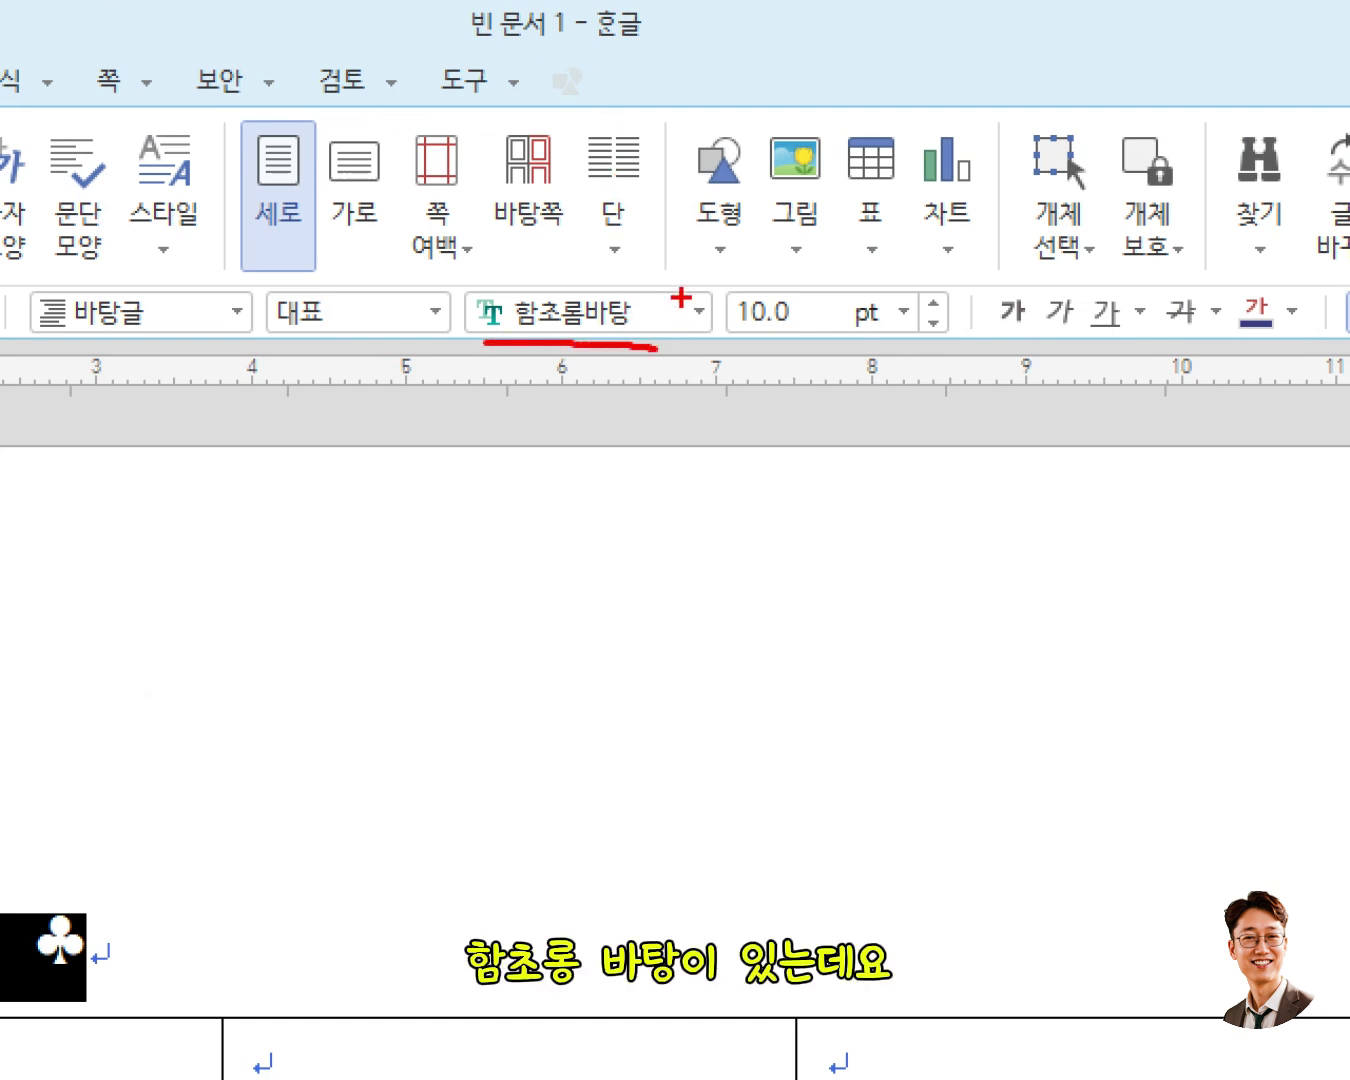
pyautogui.moveTo(664, 275)
pyautogui.mouseDown()
pyautogui.moveTo(666, 306)
pyautogui.moveTo(719, 343)
pyautogui.mouseUp()
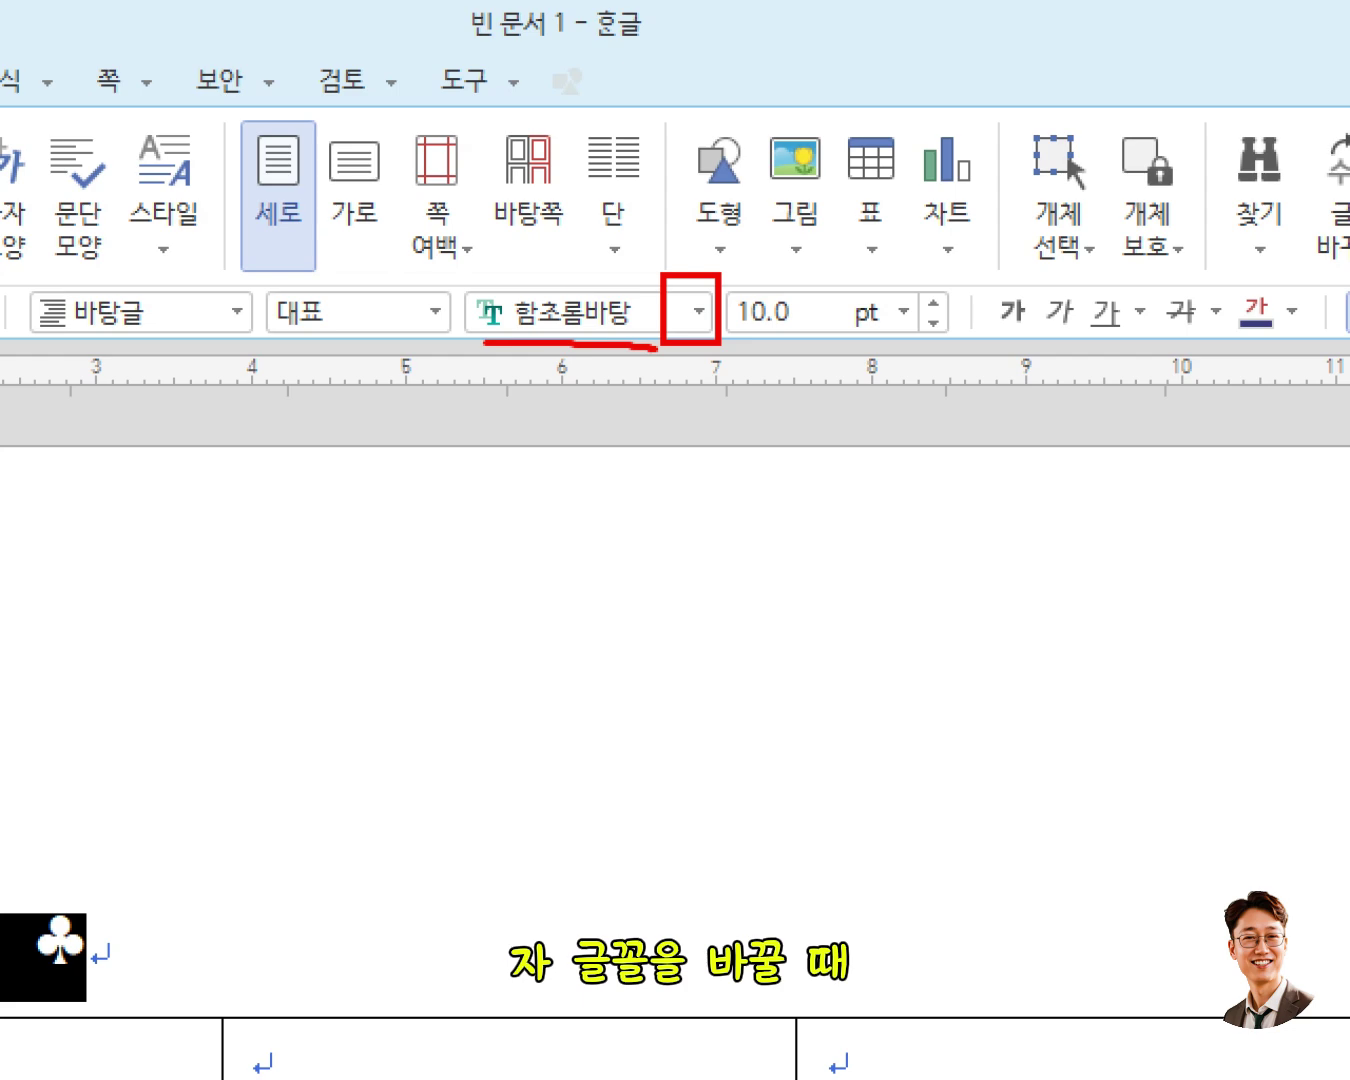
pyautogui.press('Escape')
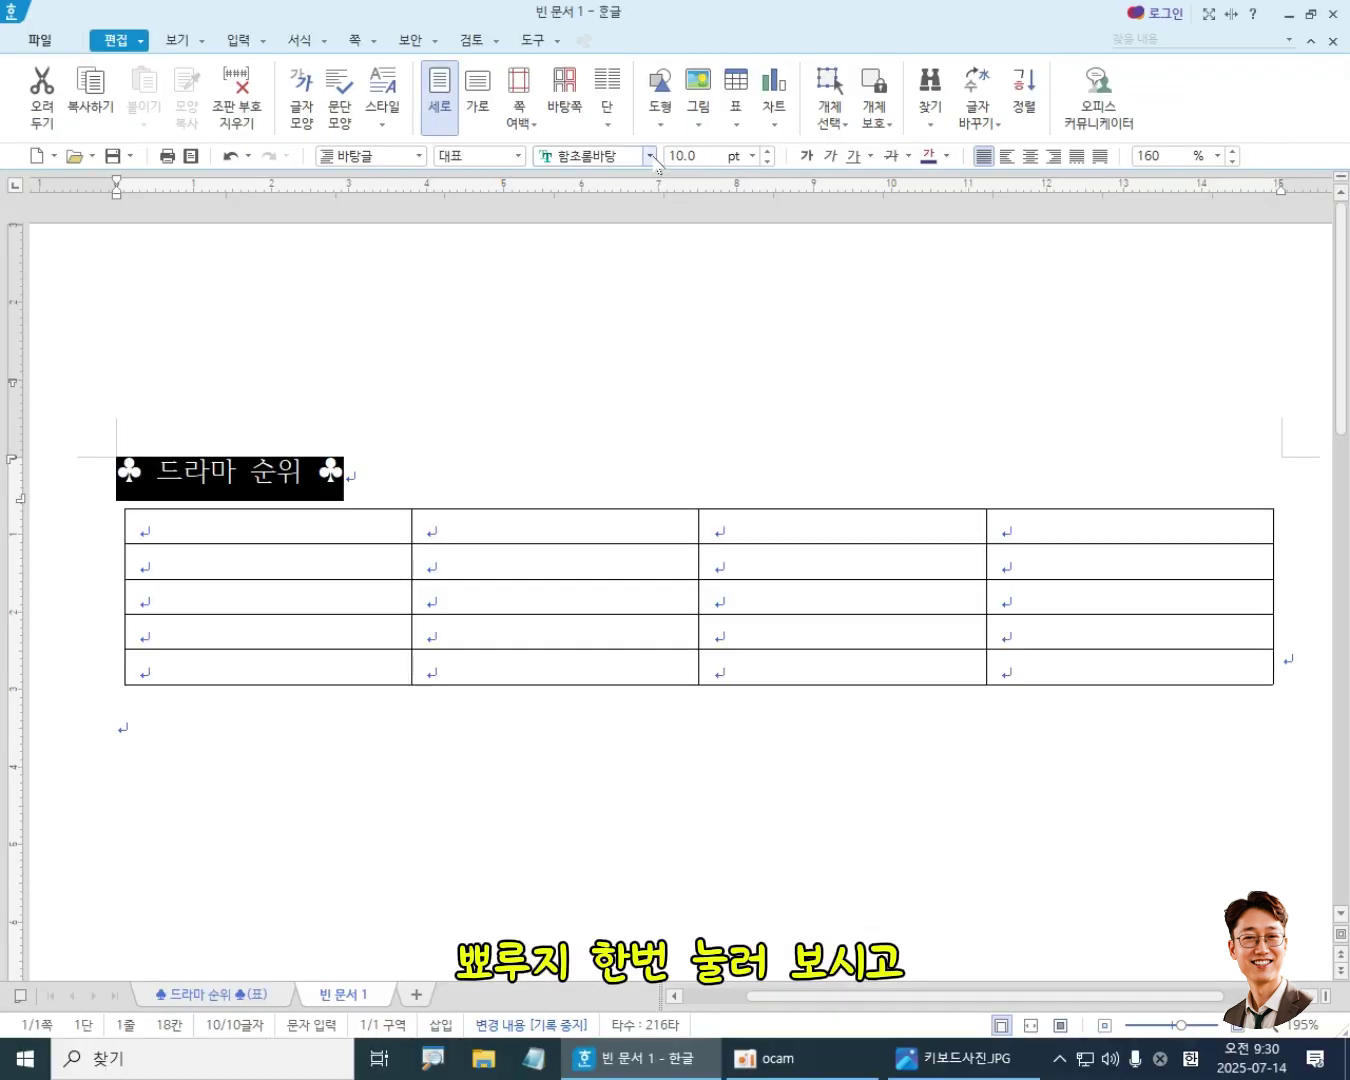
pyautogui.click(649, 157)
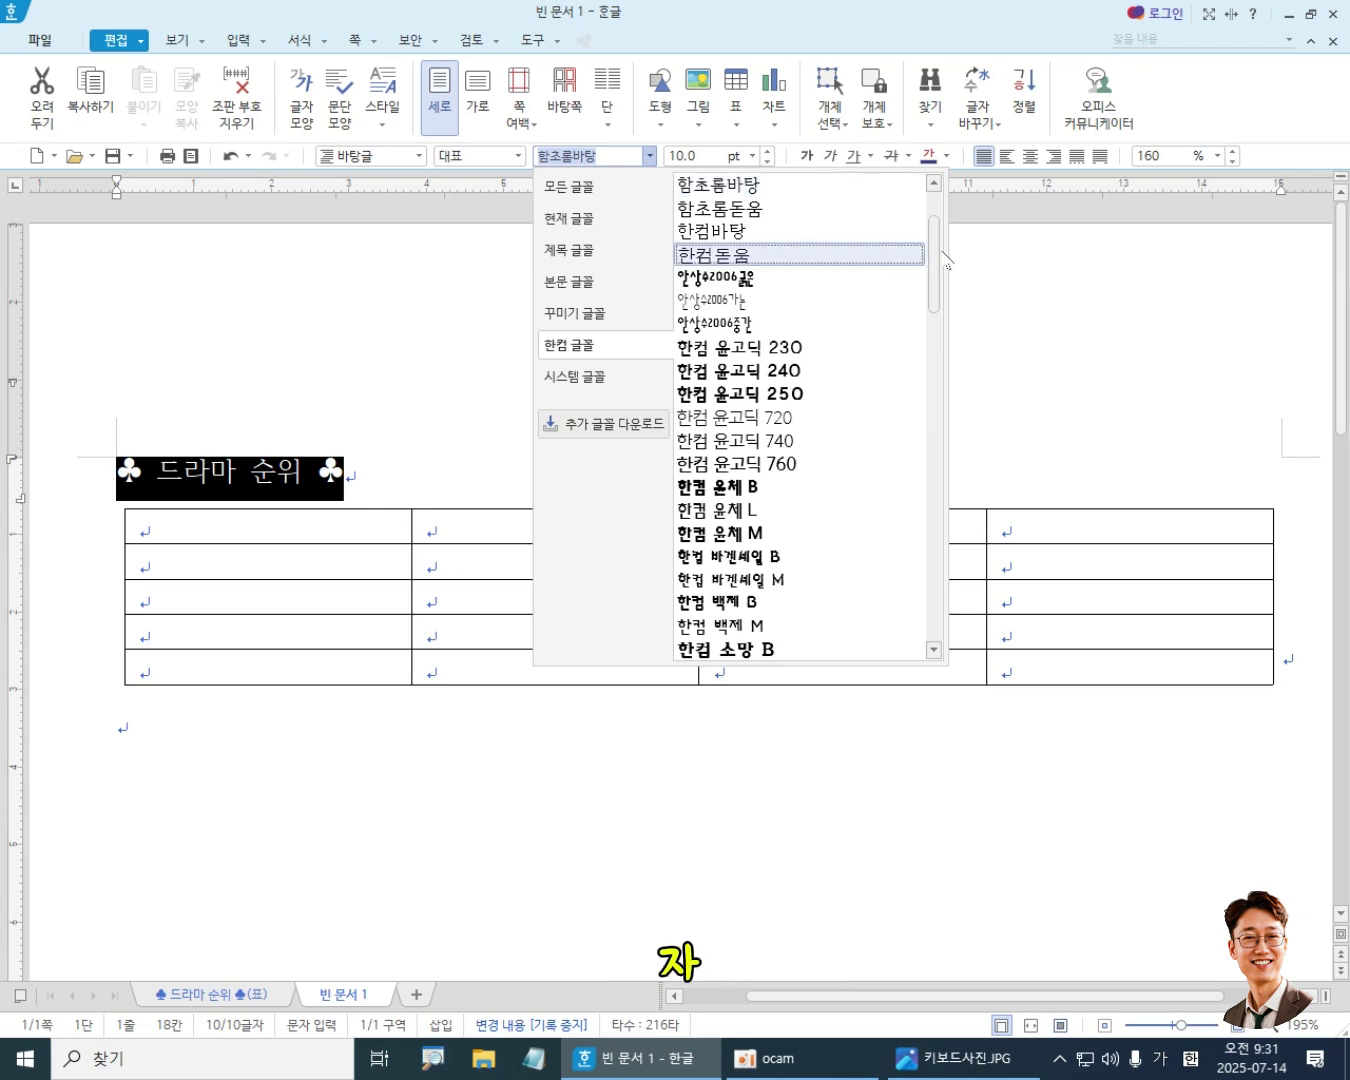
pyautogui.moveTo(935, 266); pyautogui.dragTo(931, 573)
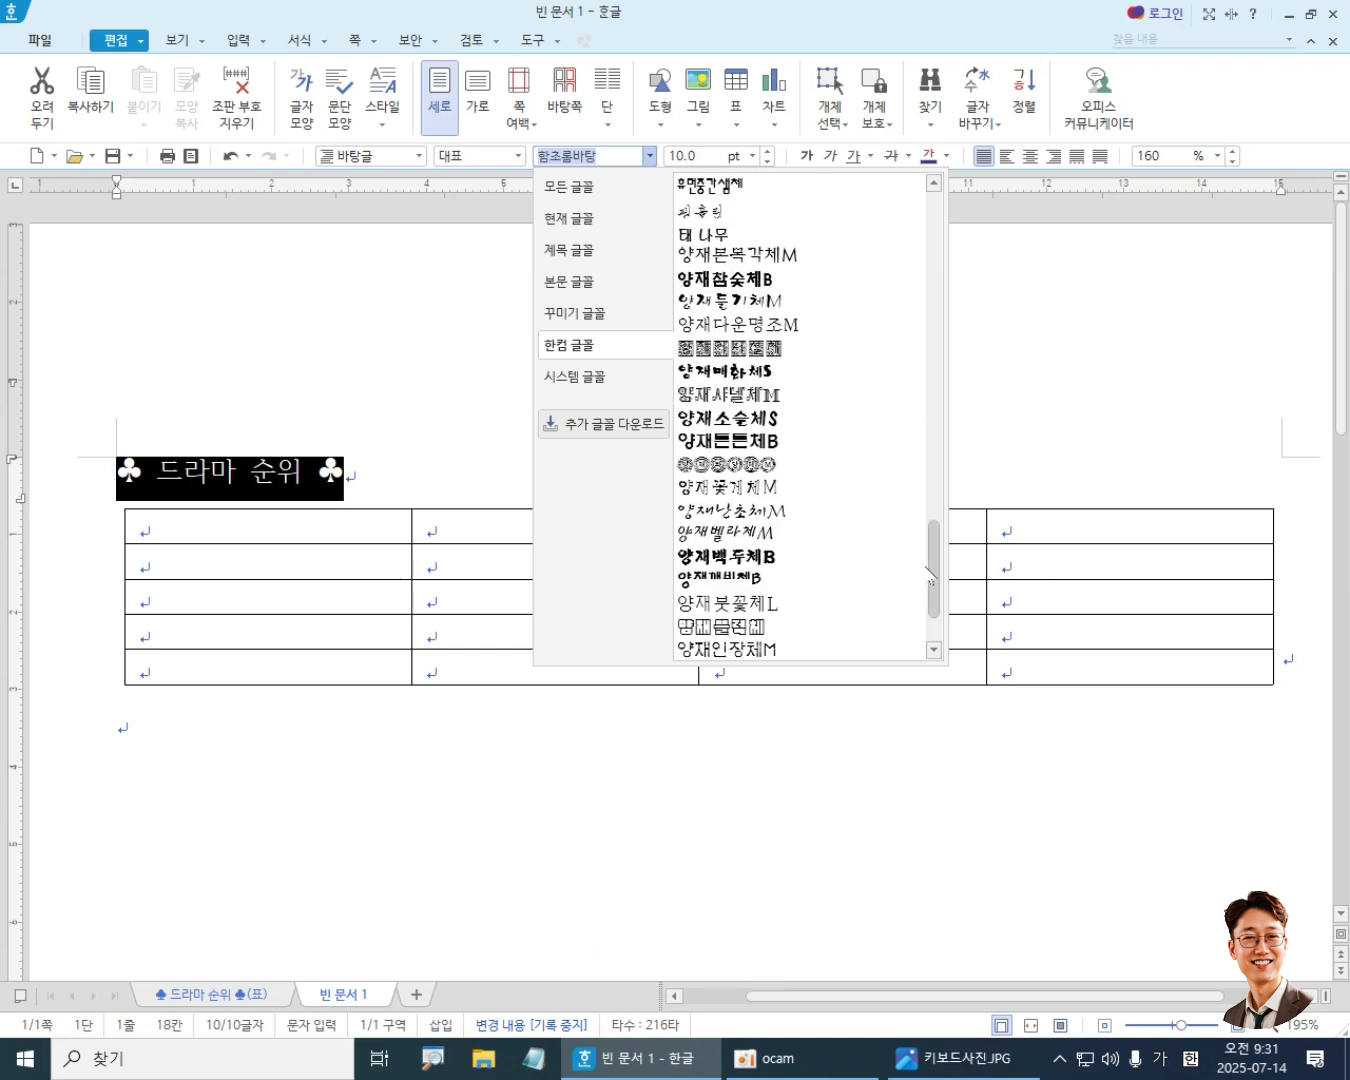
pyautogui.moveTo(927, 569)
pyautogui.mouseDown()
pyautogui.moveTo(930, 549)
pyautogui.moveTo(927, 598)
pyautogui.moveTo(932, 585)
pyautogui.mouseUp()
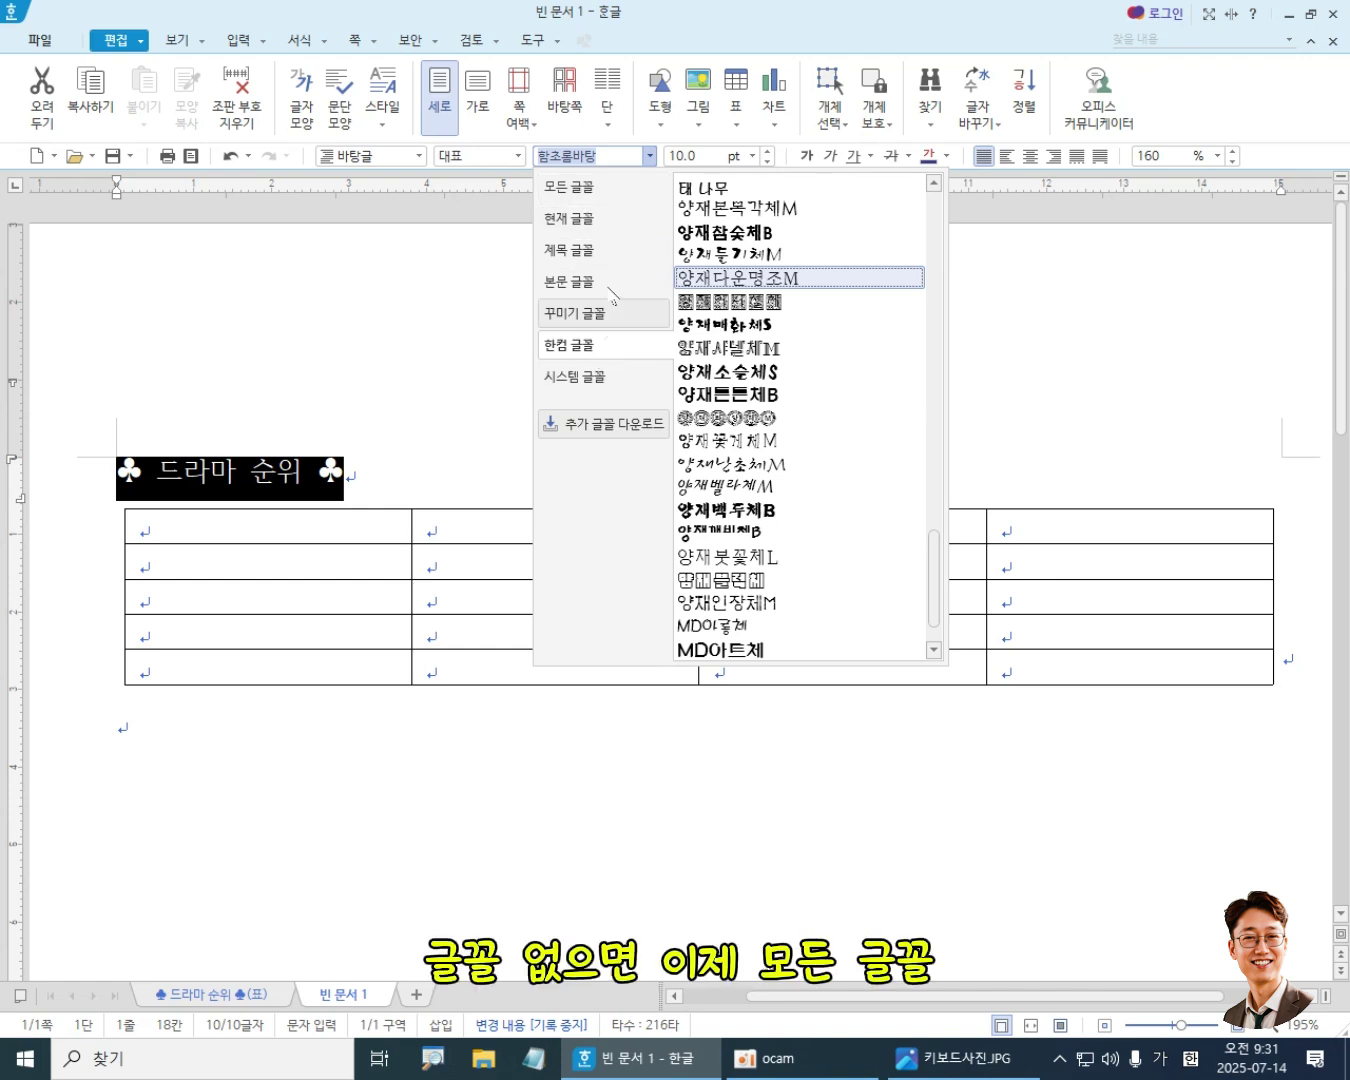
pyautogui.click(586, 187)
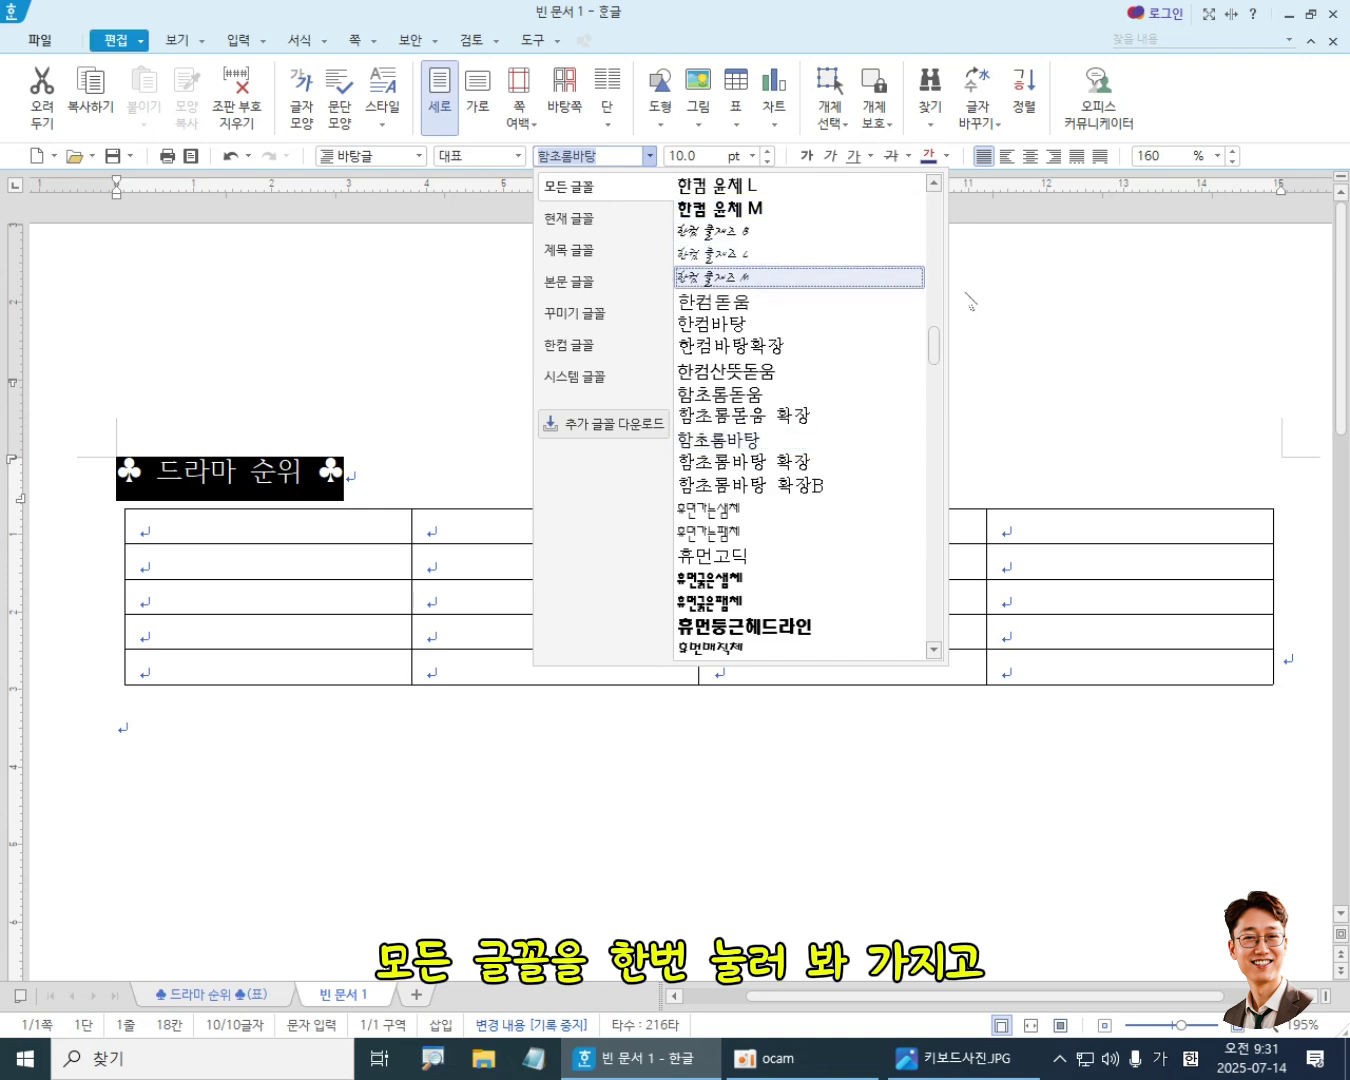
pyautogui.moveTo(936, 351); pyautogui.dragTo(917, 533)
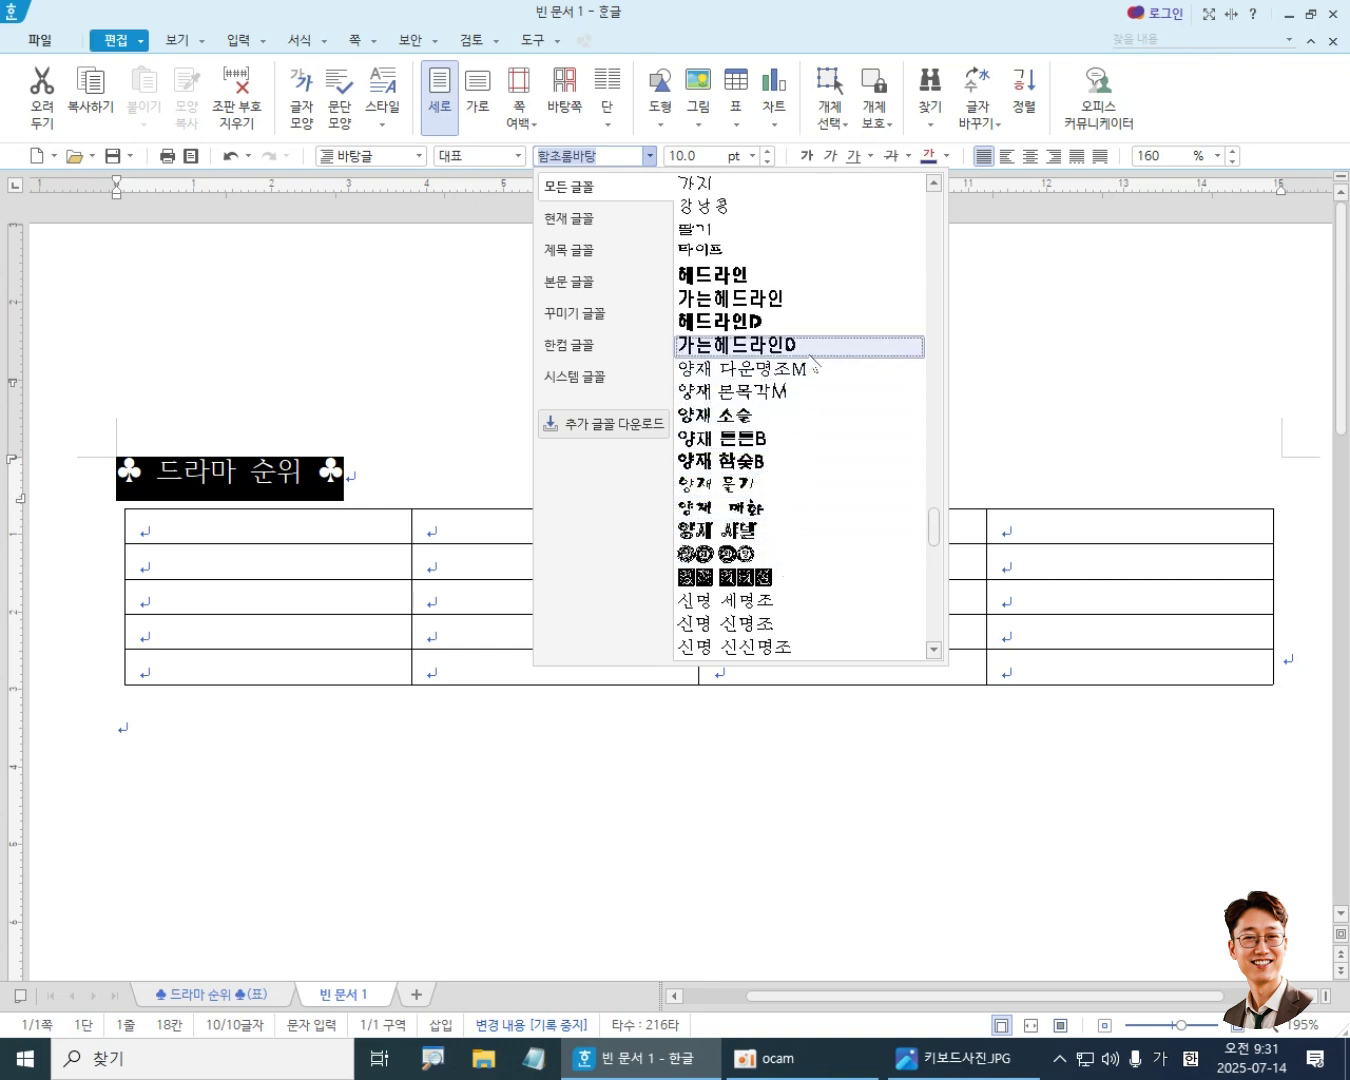
pyautogui.moveTo(936, 525); pyautogui.dragTo(998, 274)
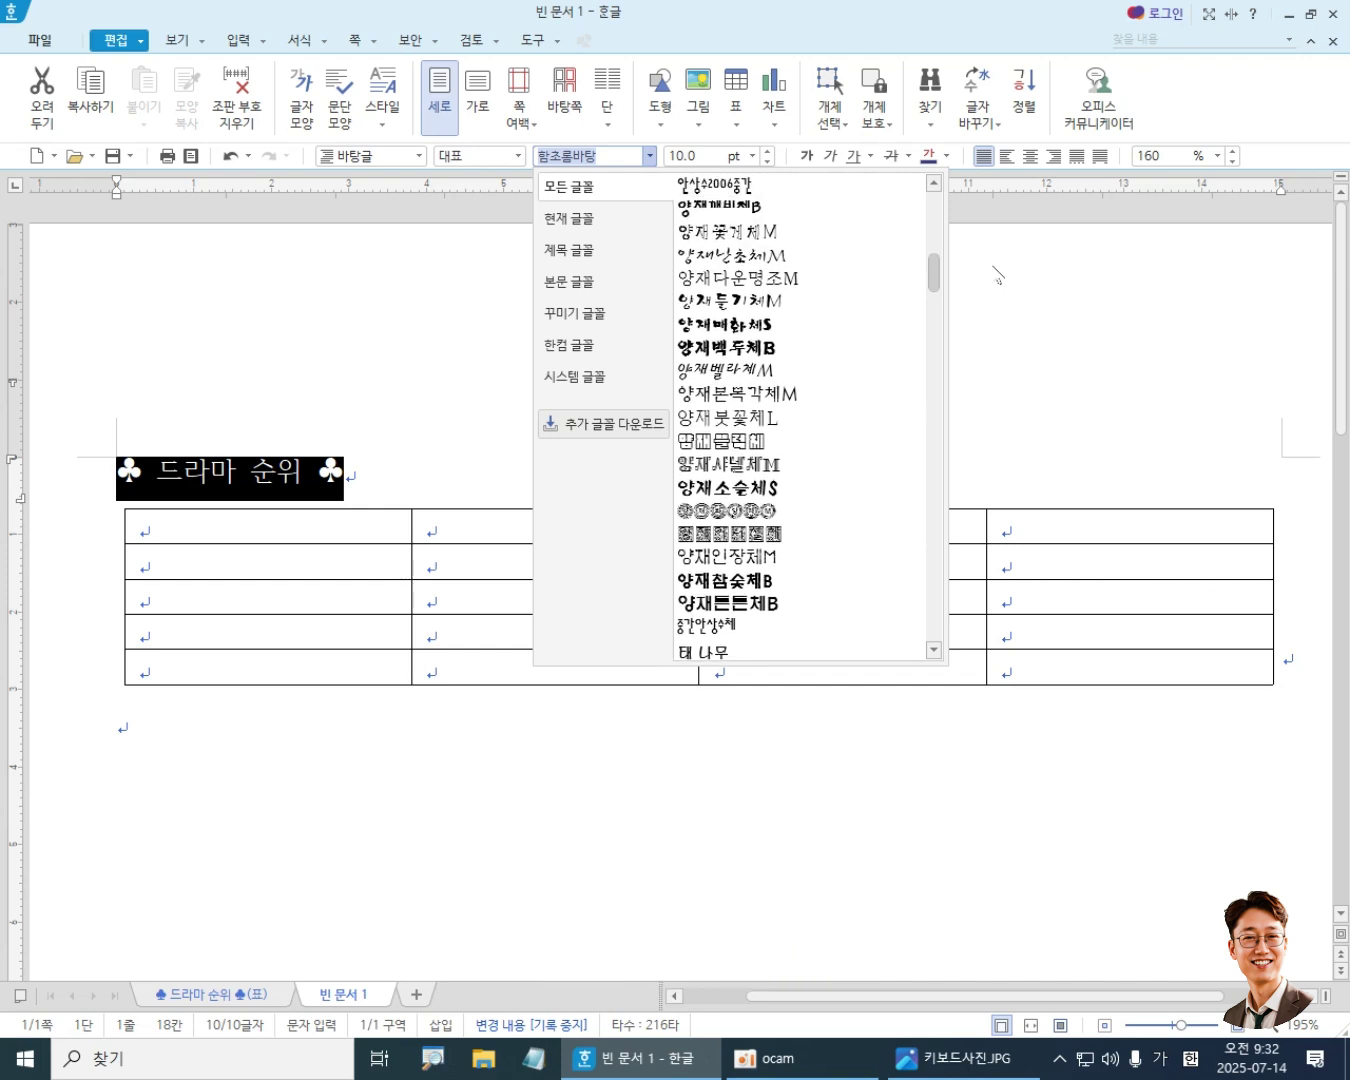
pyautogui.moveTo(997, 266); pyautogui.dragTo(998, 265)
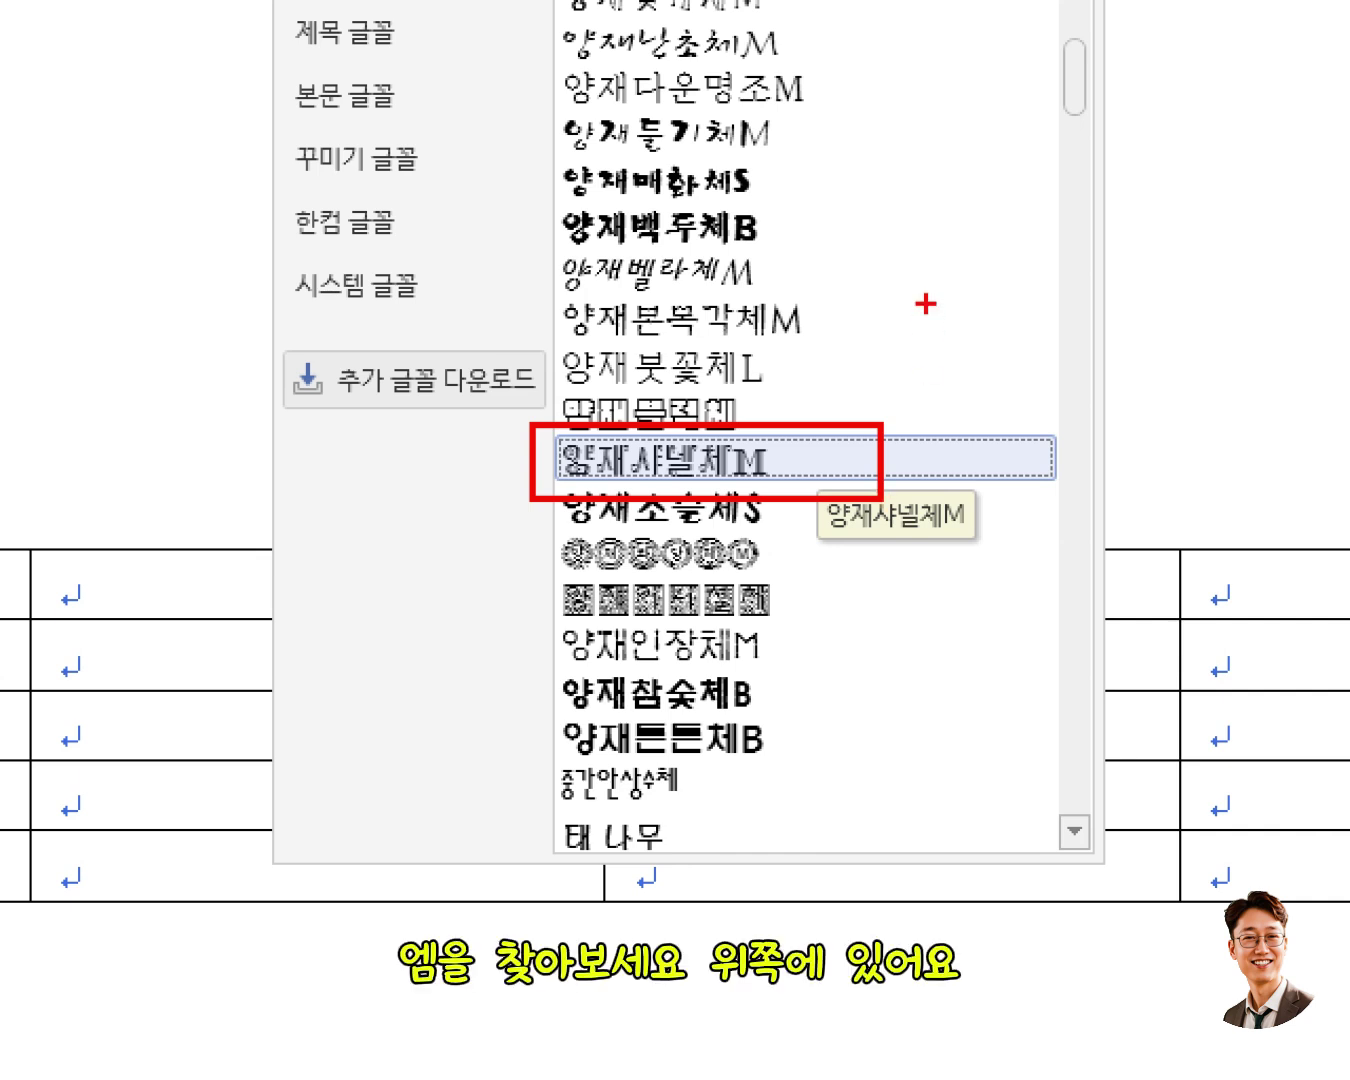
pyautogui.moveTo(1135, 125)
pyautogui.mouseDown()
pyautogui.moveTo(1089, 22)
pyautogui.moveTo(1088, 148)
pyautogui.mouseUp()
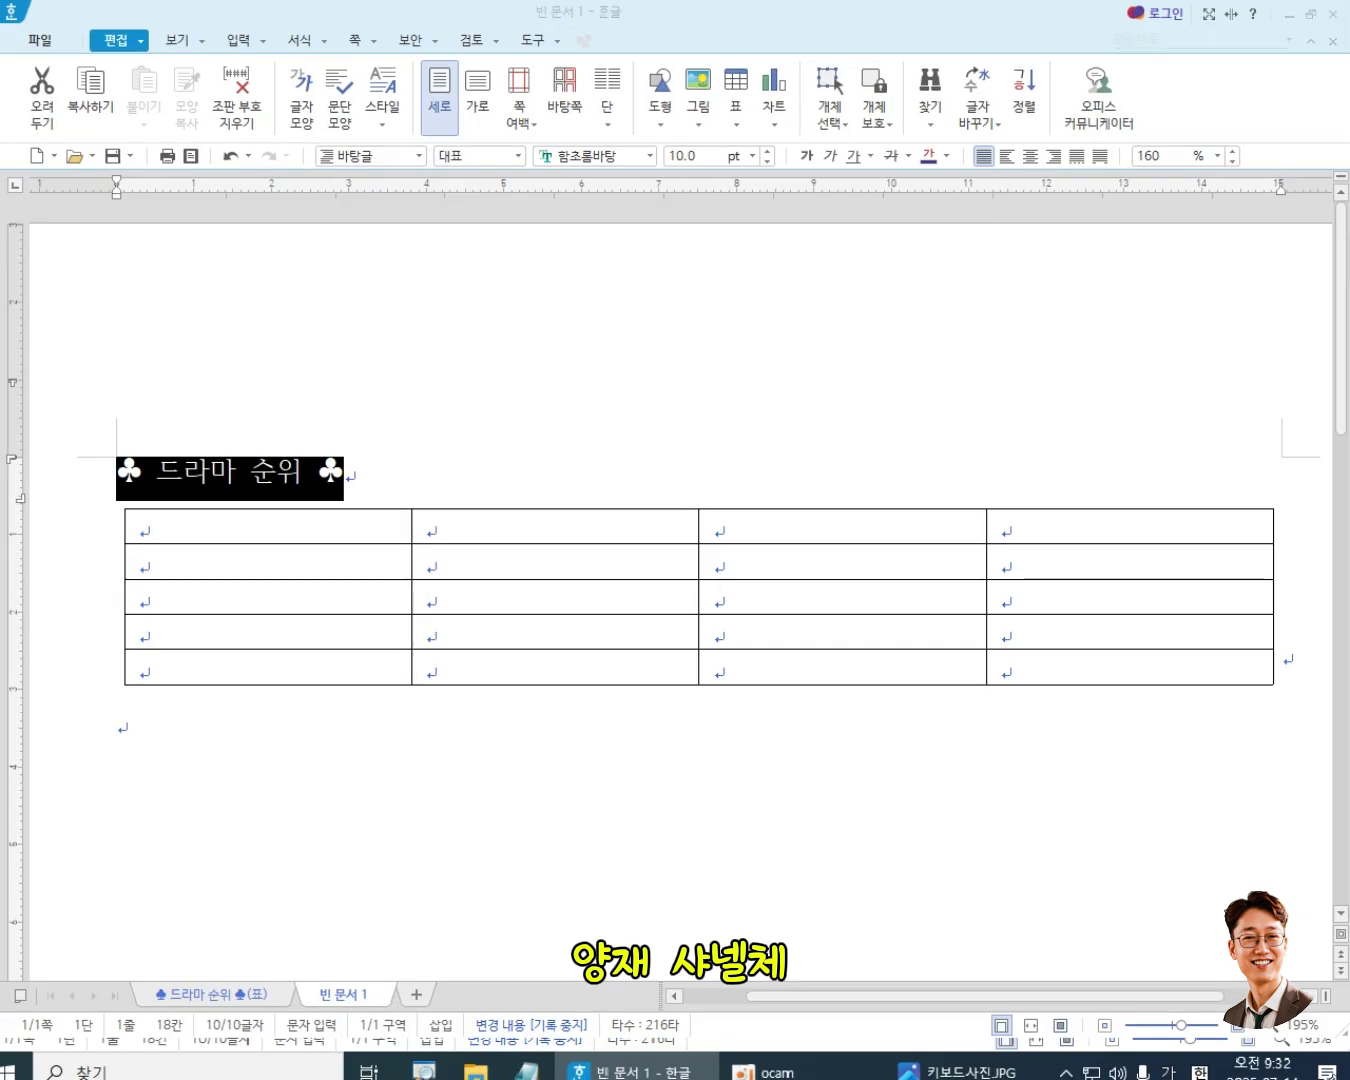
# - Set the selected title's font to 양재샤넬체M and its size to 24 pt
pyautogui.click(650, 156)
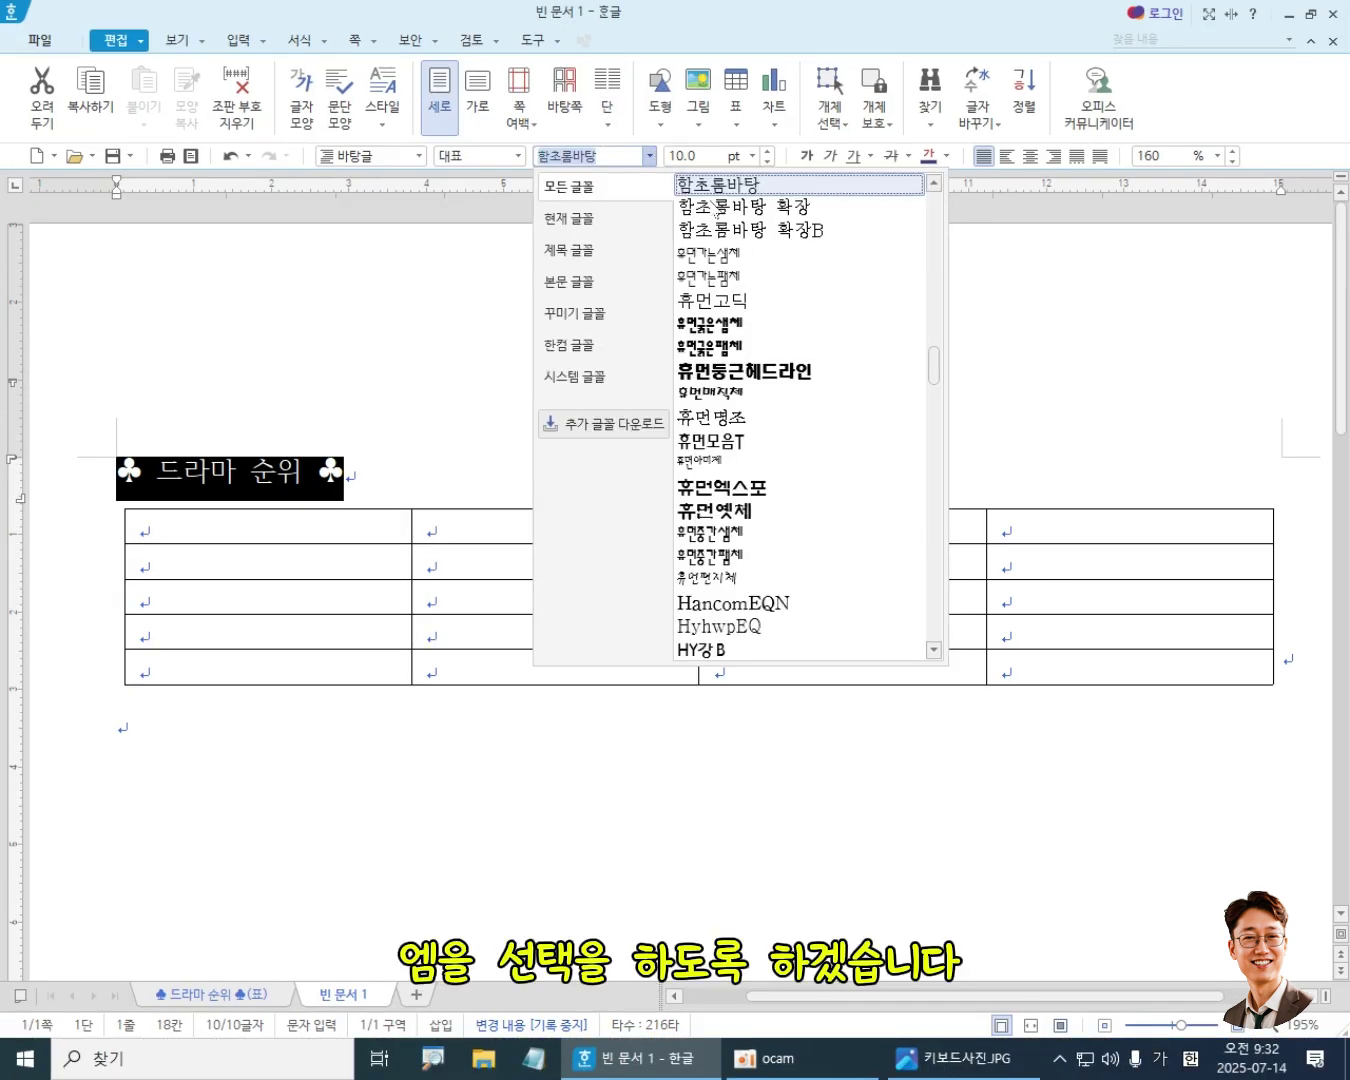
pyautogui.moveTo(933, 376); pyautogui.dragTo(931, 272)
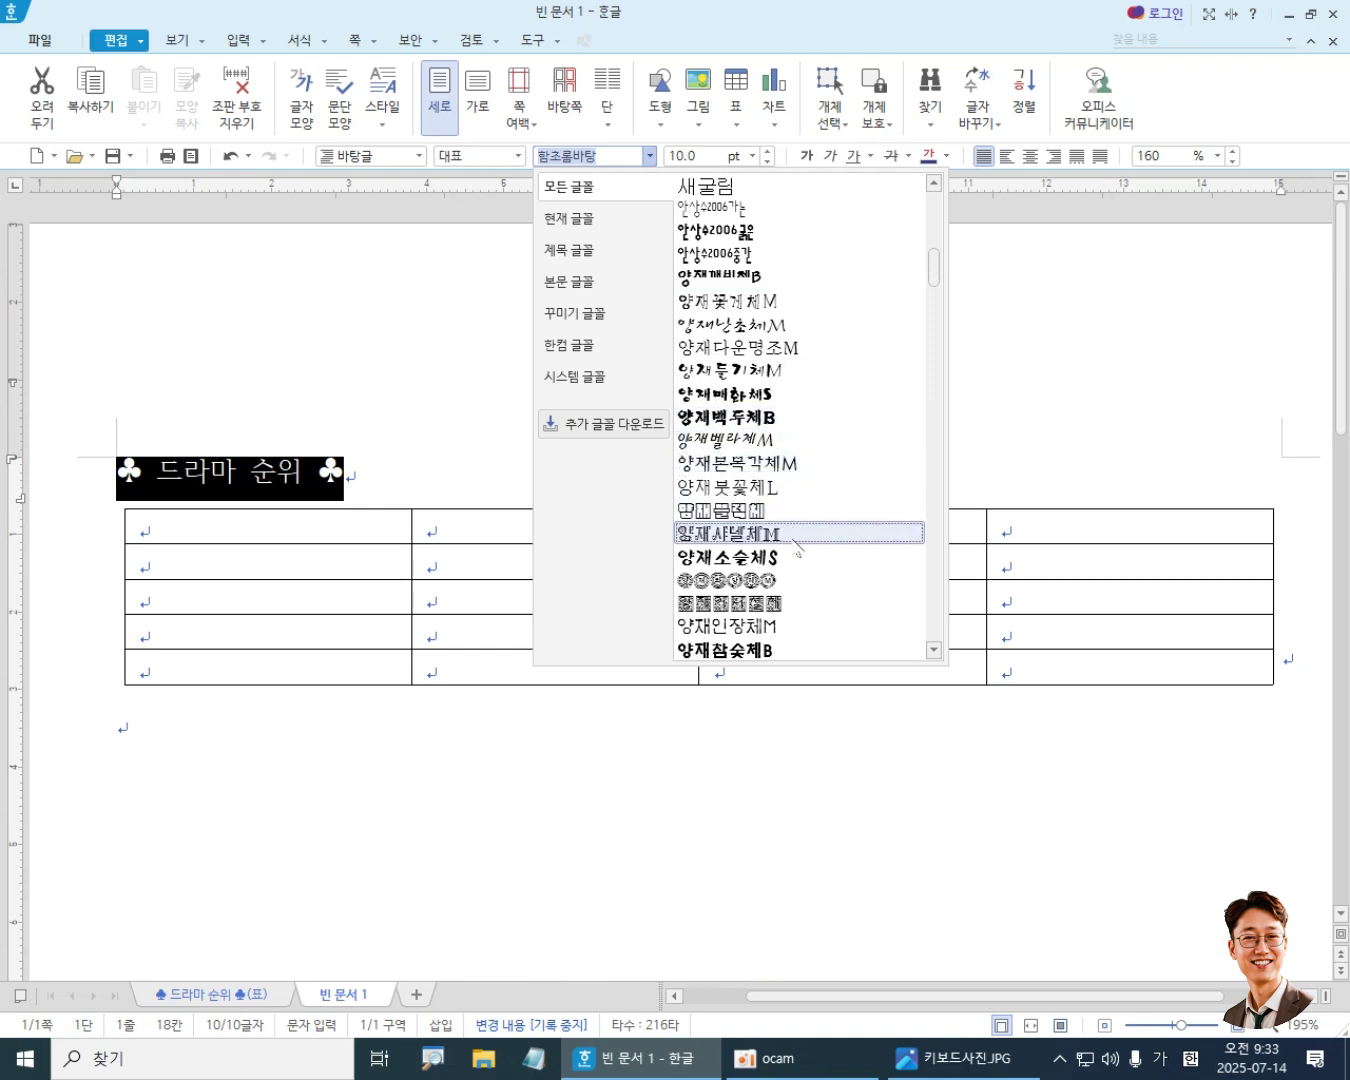
pyautogui.press('Escape')
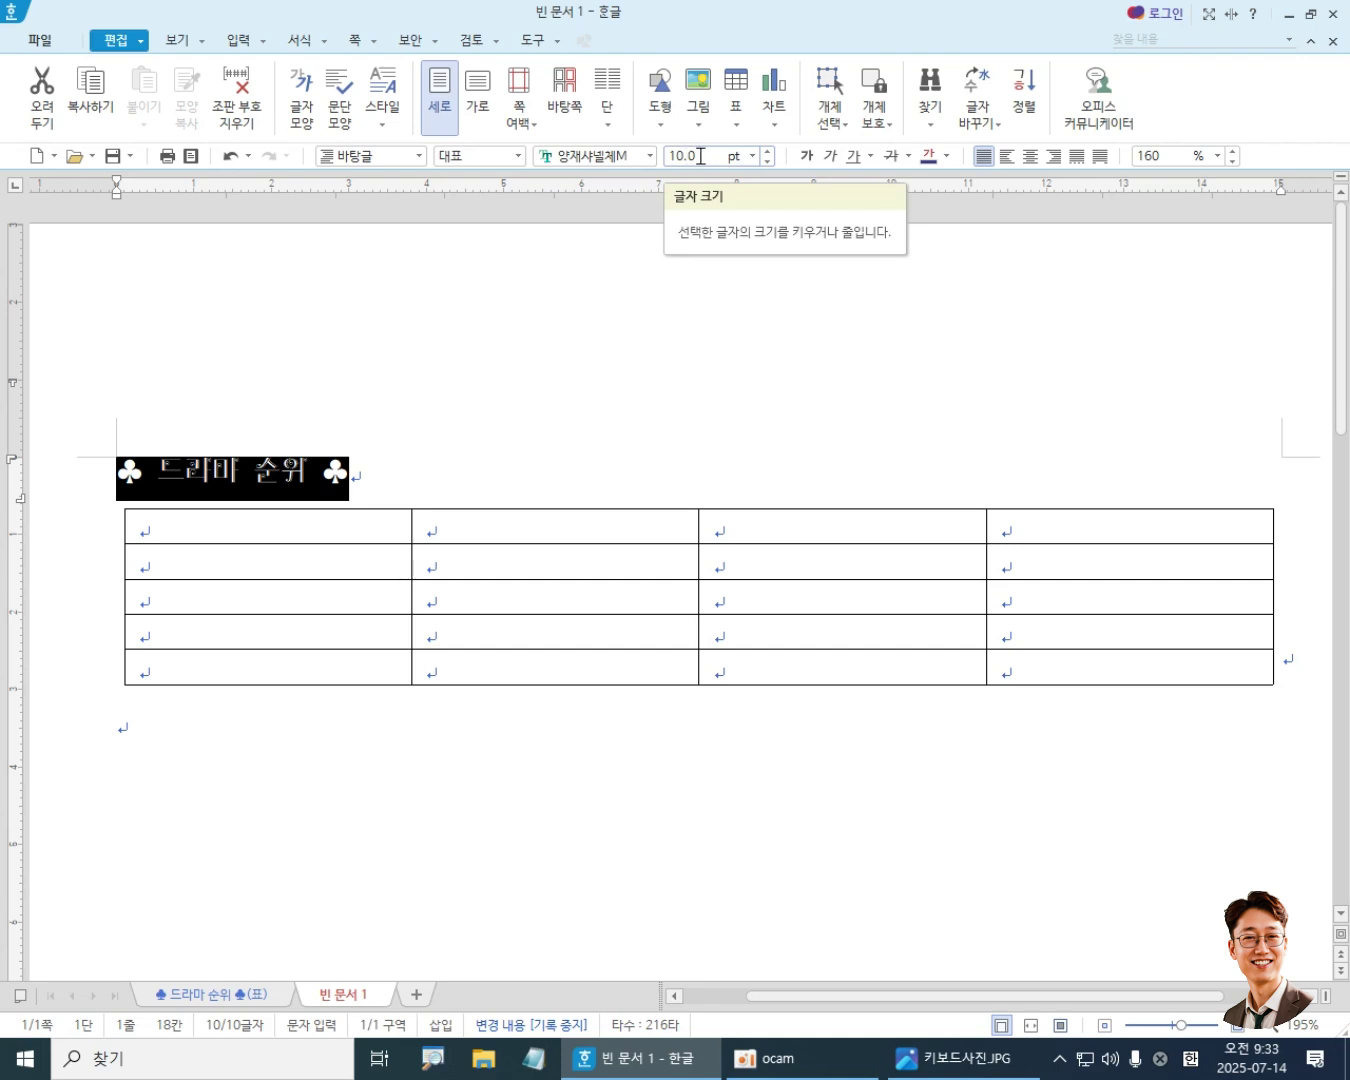
pyautogui.click(752, 156)
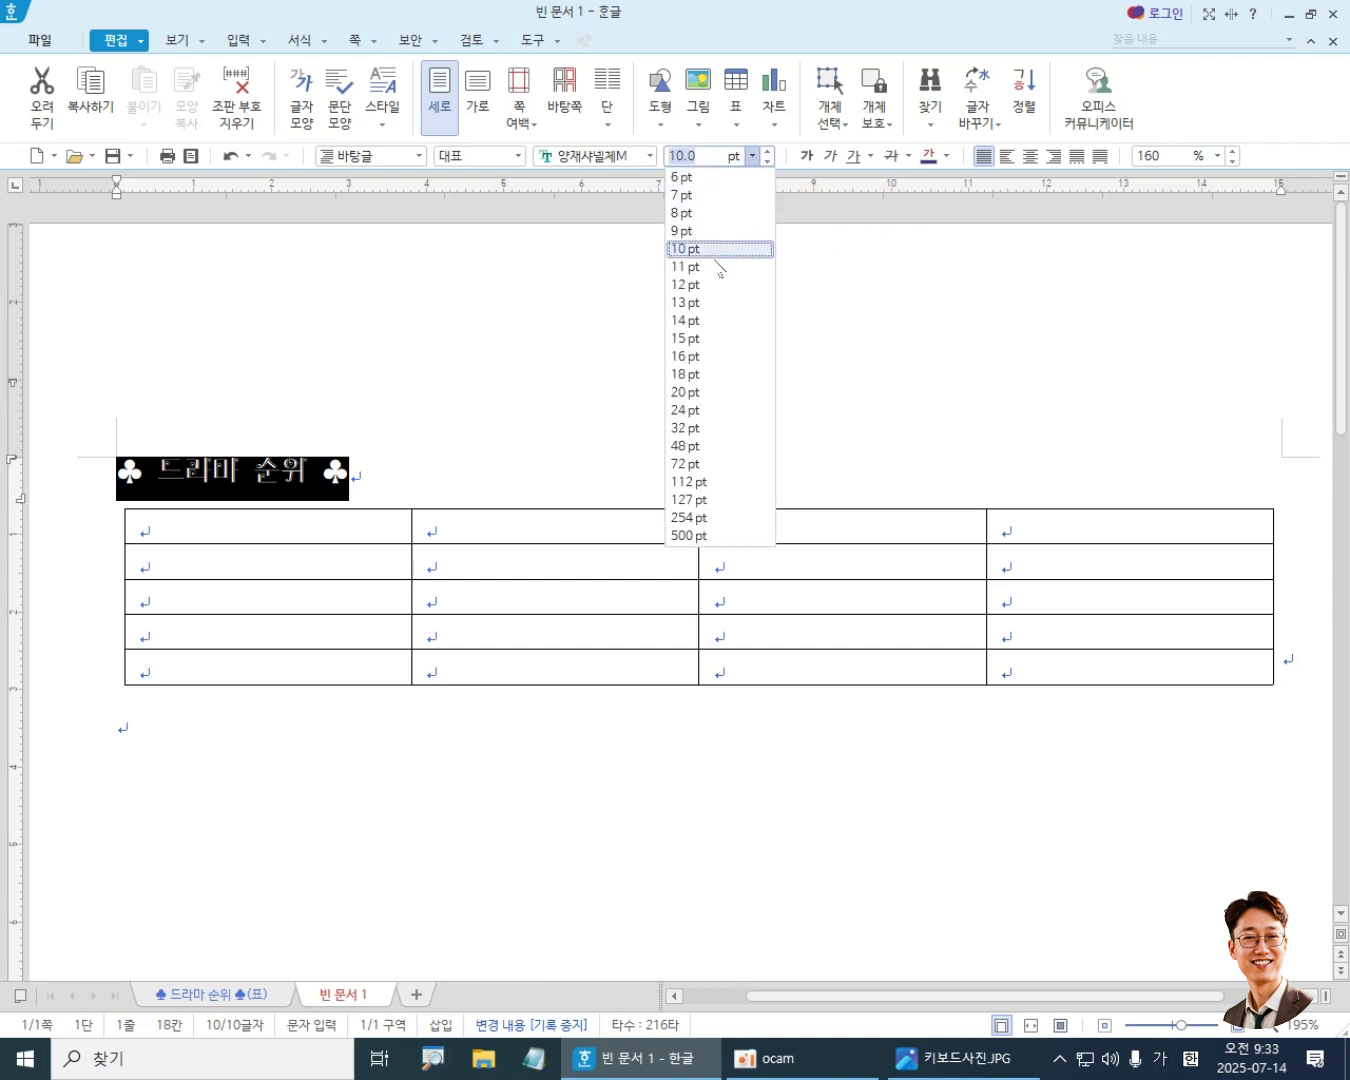
pyautogui.click(702, 411)
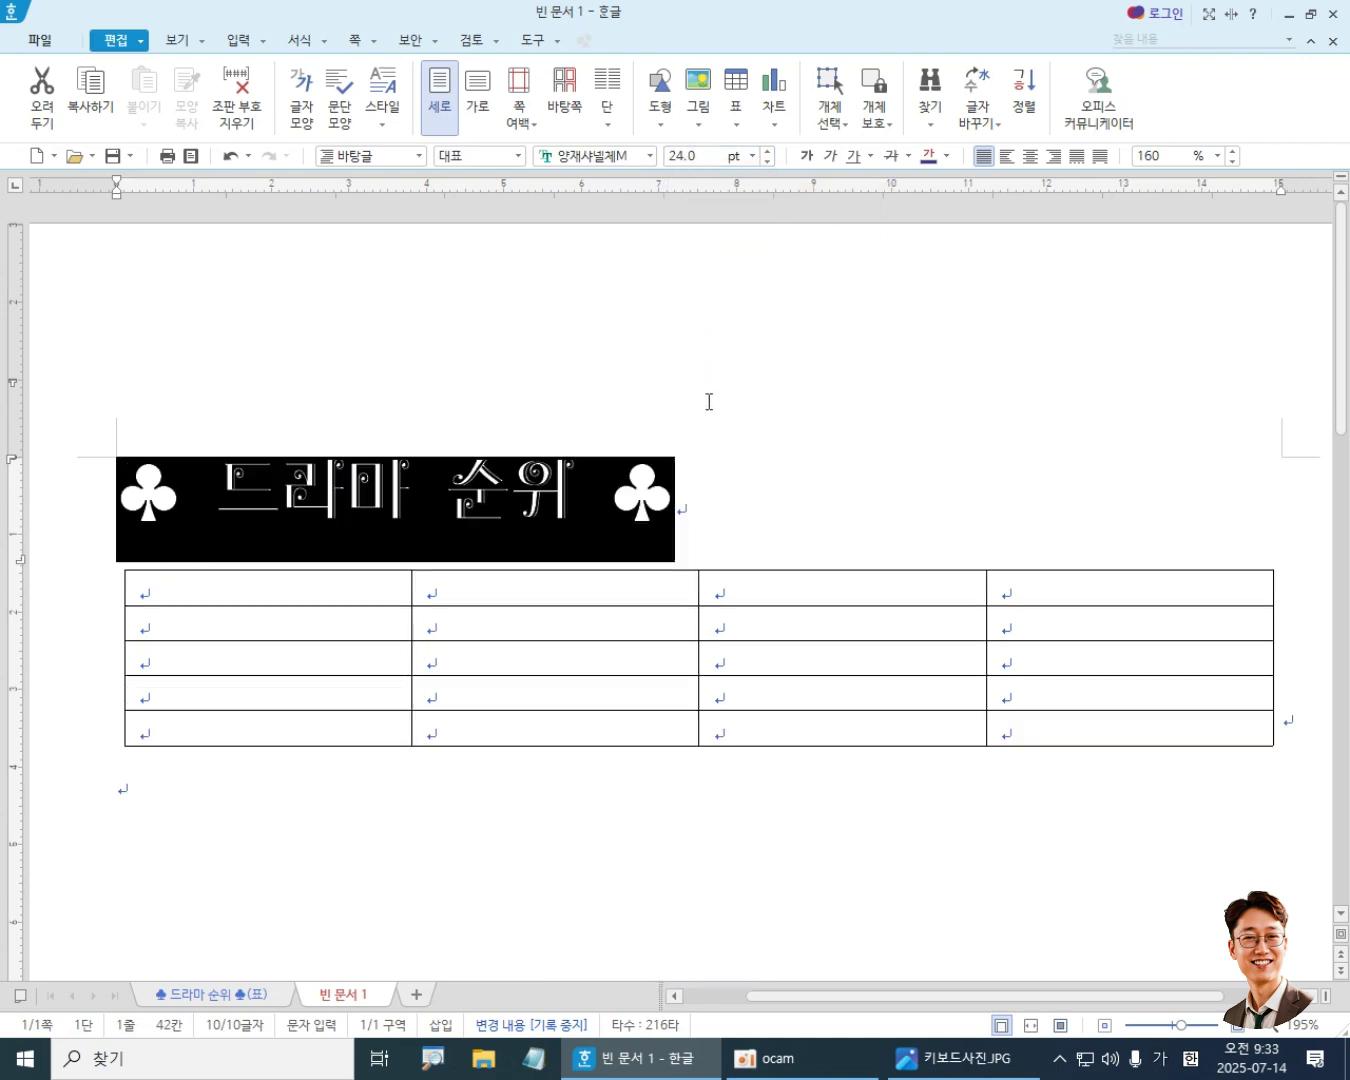
# - Make the selected title "♣ 드라마 순위 ♣" bold and set its font colour to red
pyautogui.click(807, 158)
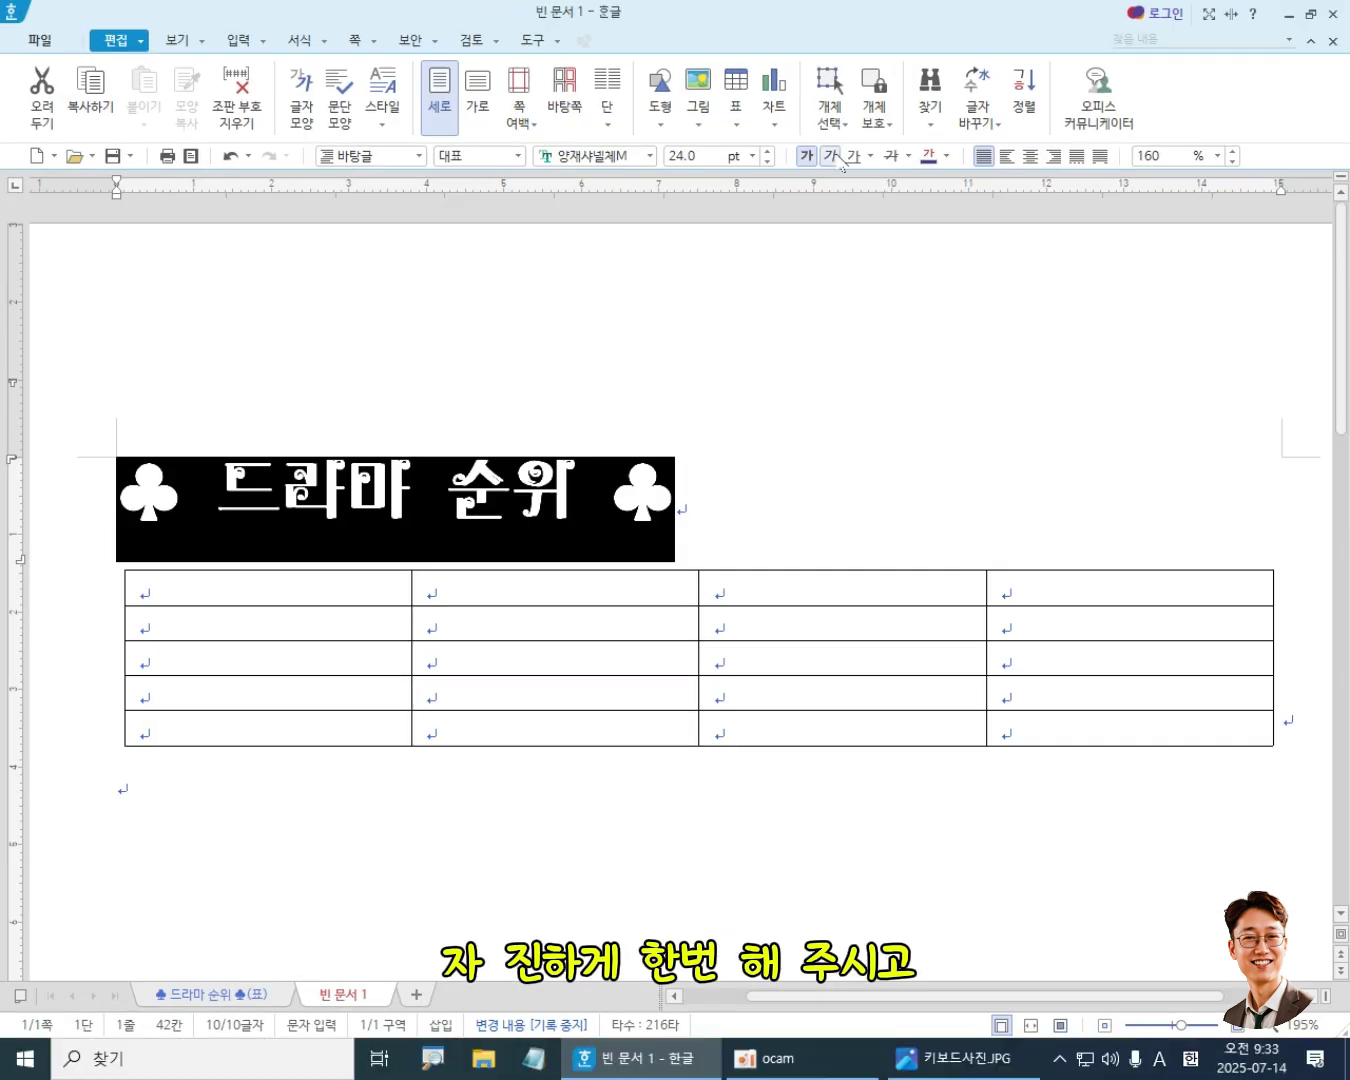
pyautogui.click(222, 996)
pyautogui.click(343, 994)
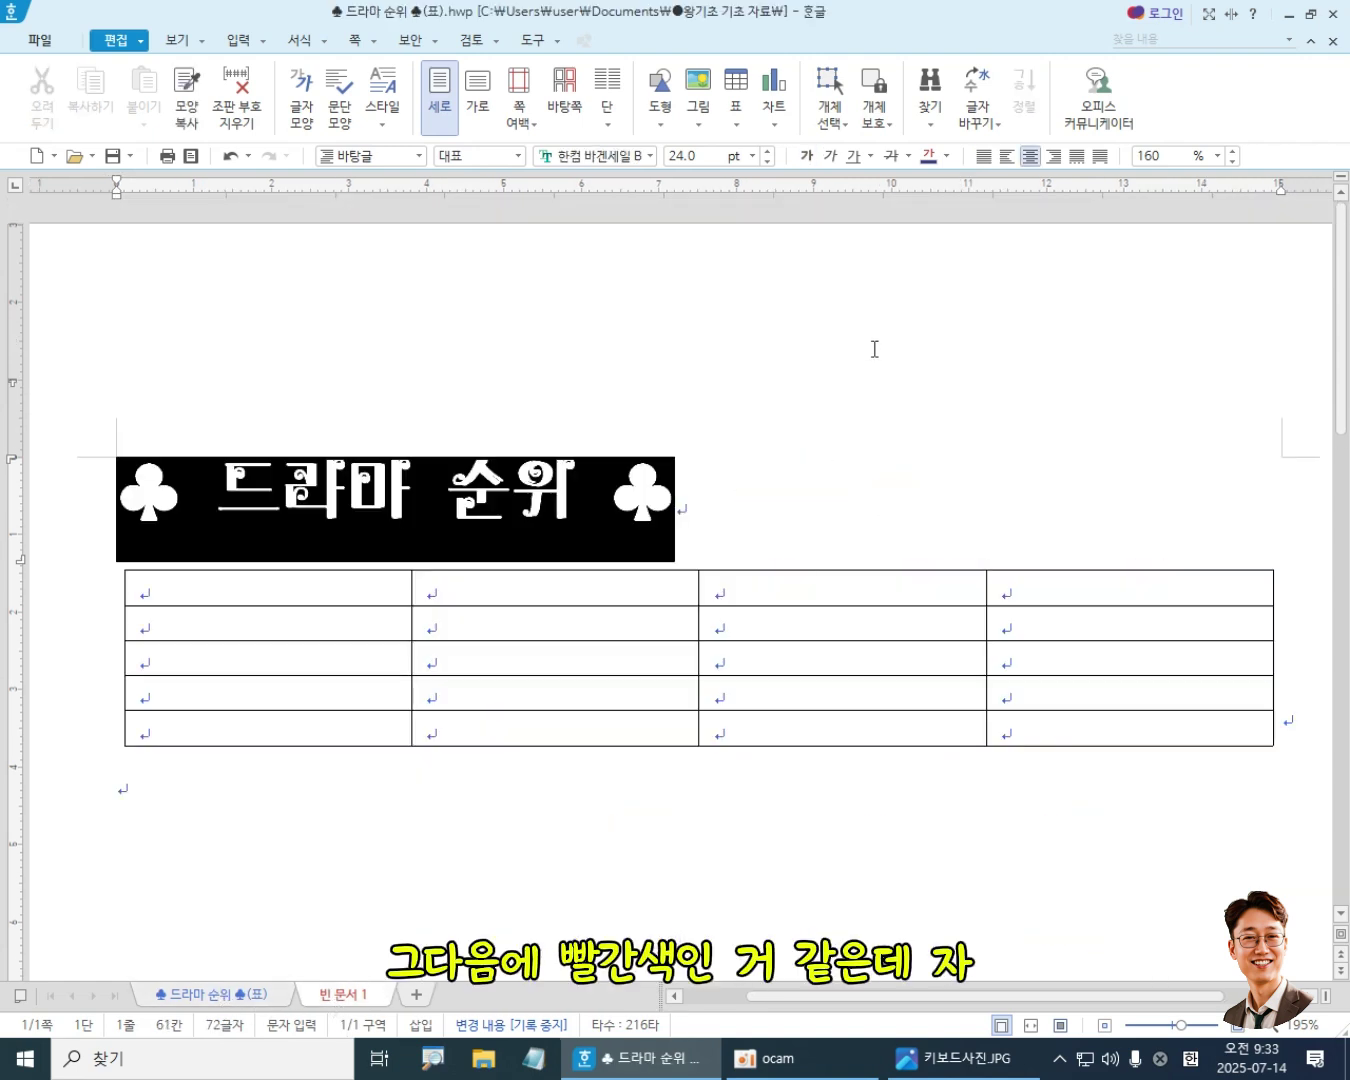
pyautogui.click(946, 156)
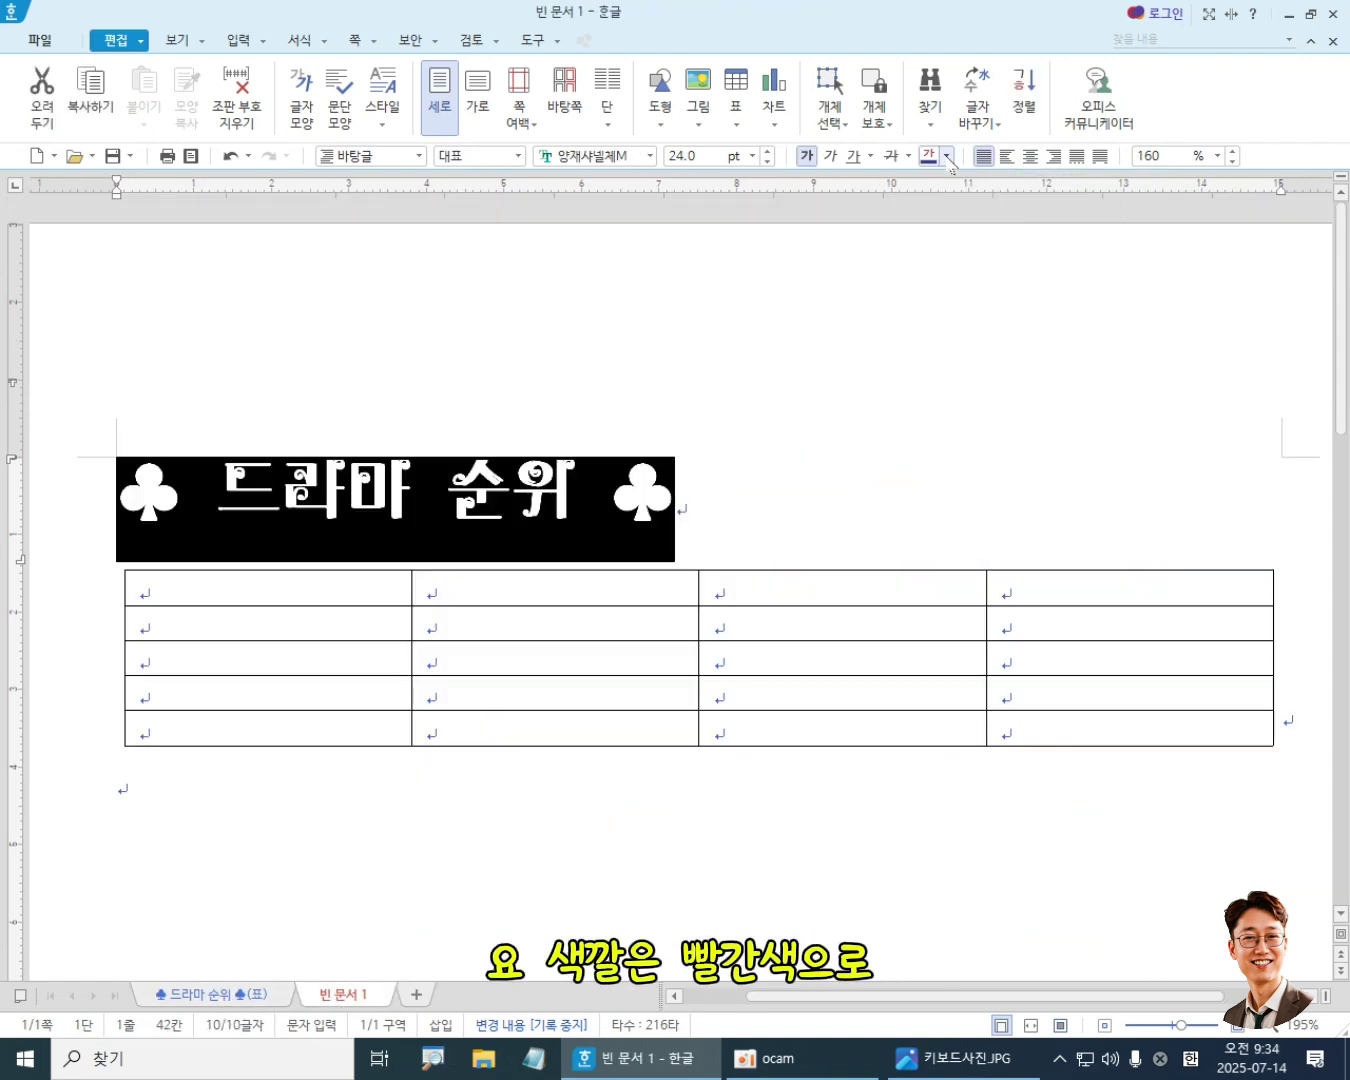
pyautogui.click(946, 156)
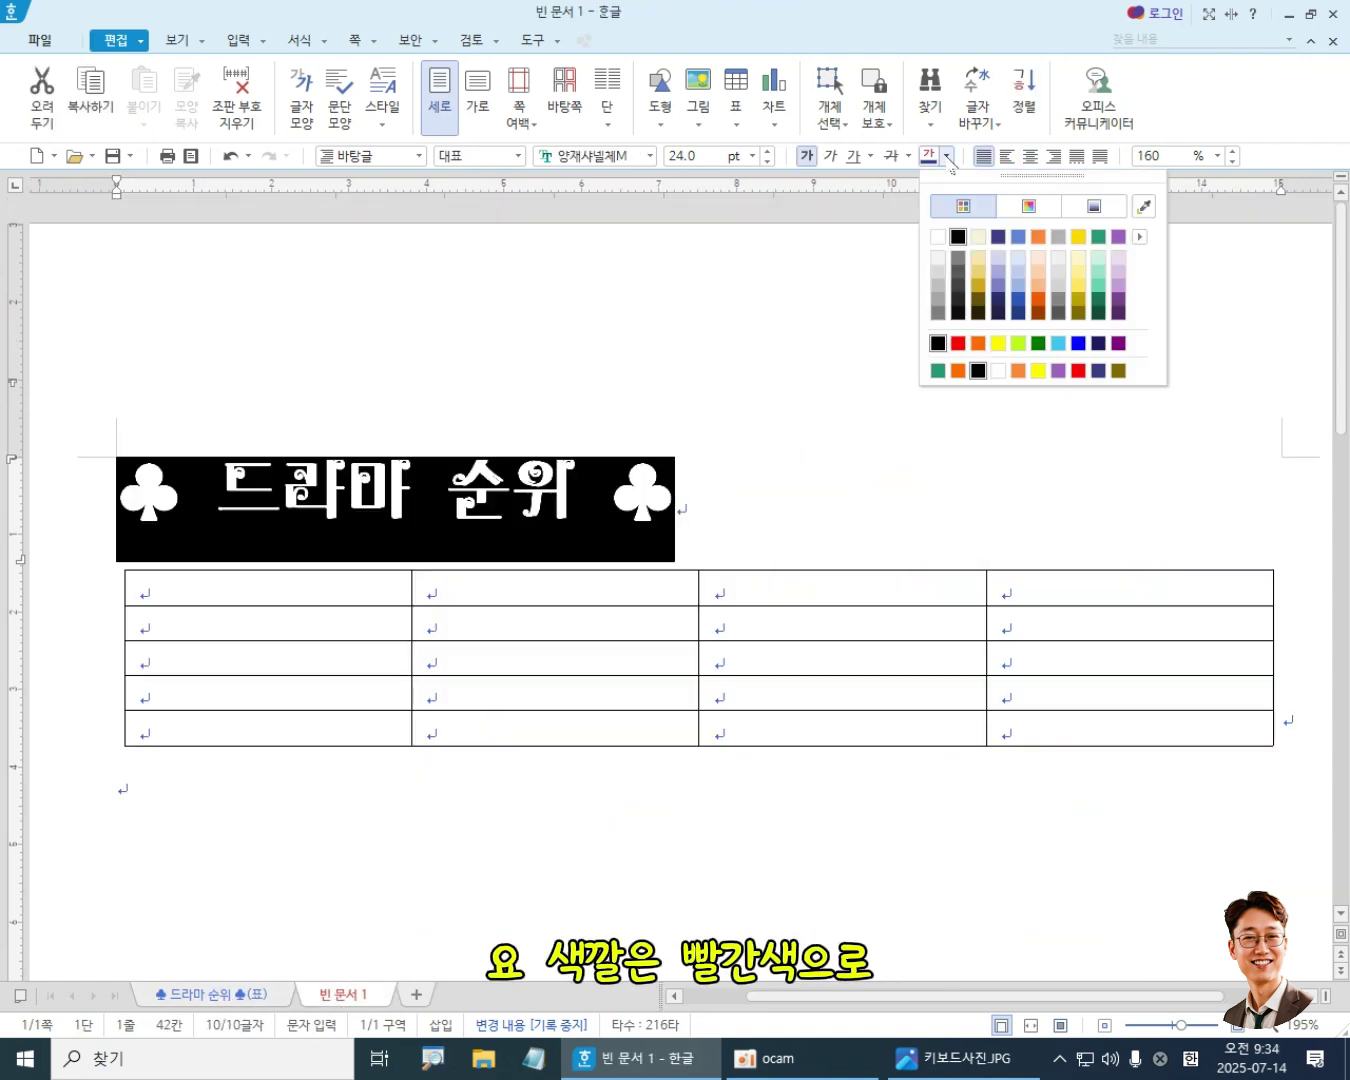
pyautogui.click(958, 344)
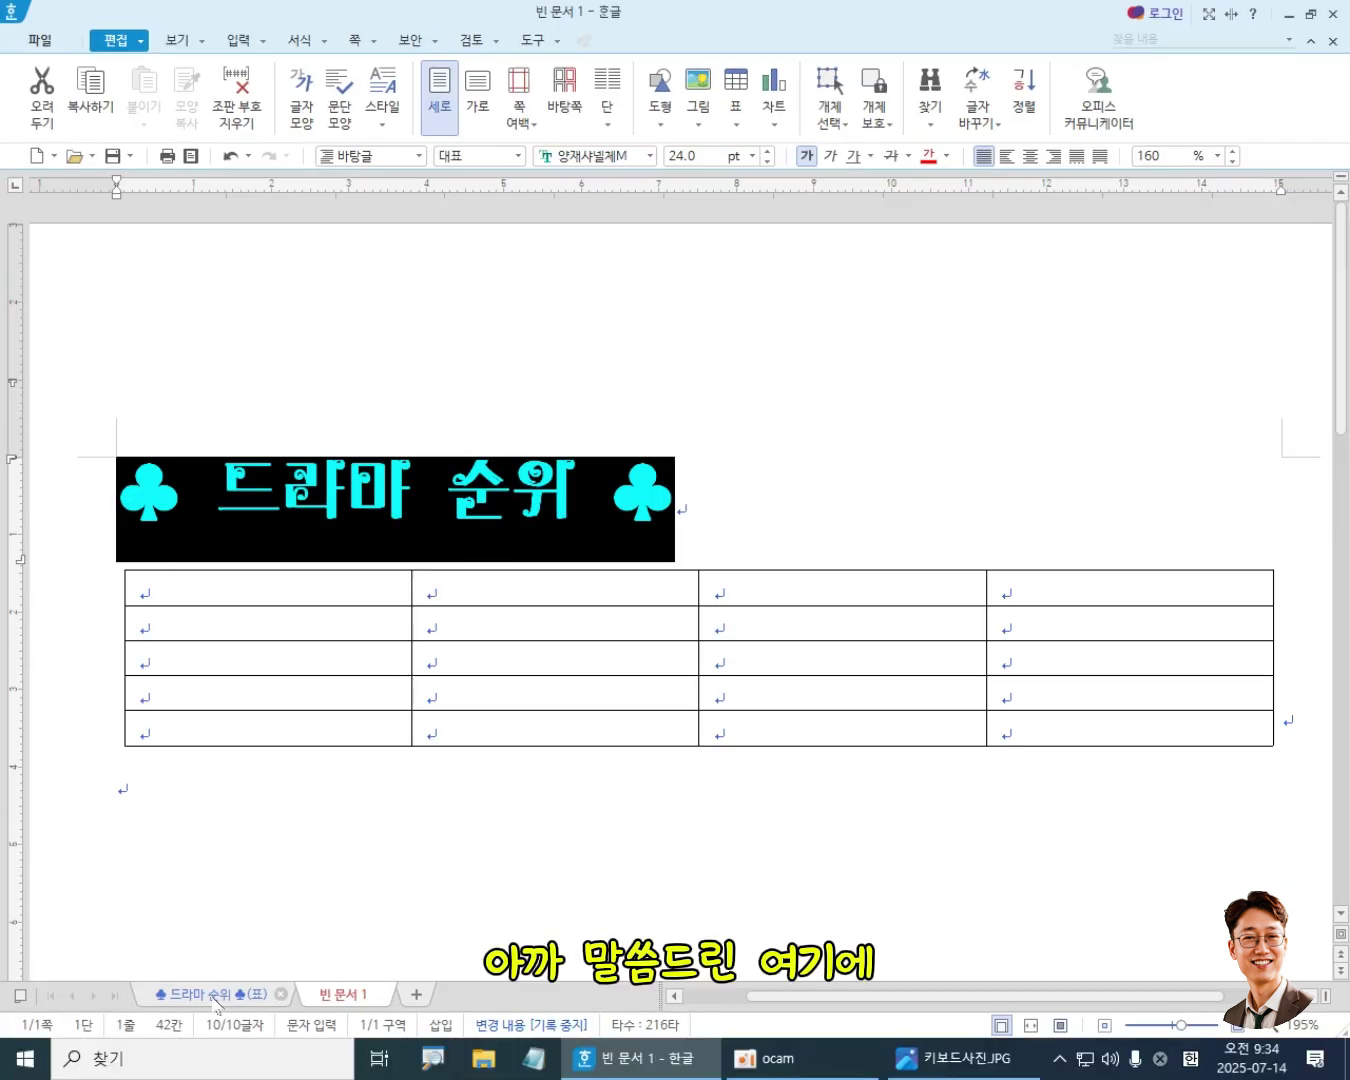
# - Apply the outline and shadow character attributes to the selected title, matching the finished reference document
pyautogui.click(213, 995)
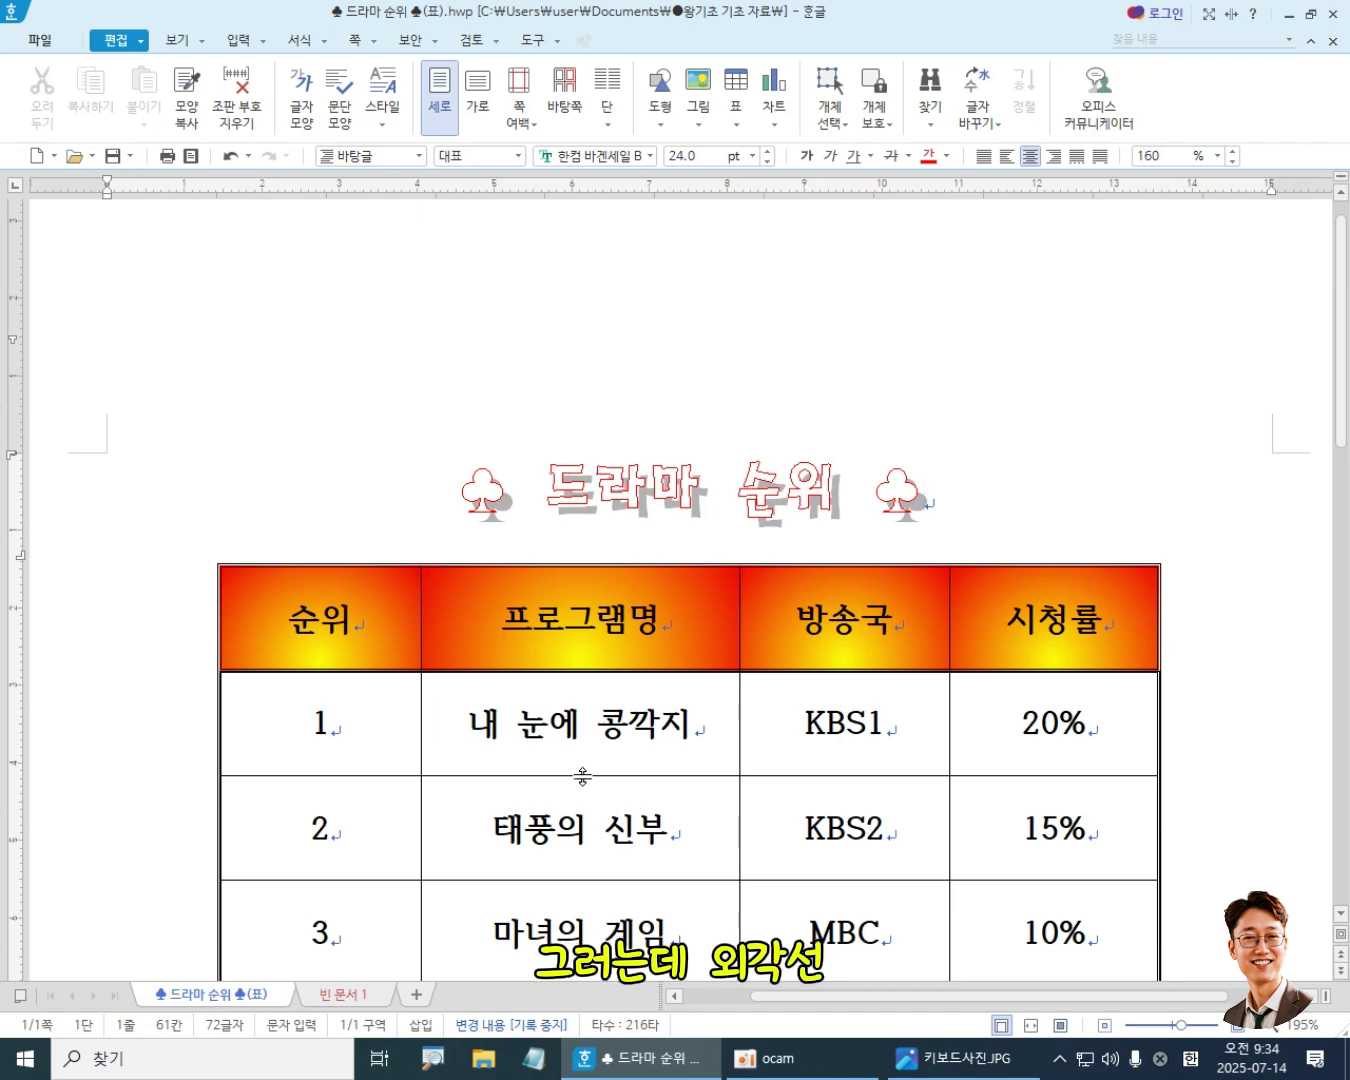
pyautogui.click(342, 993)
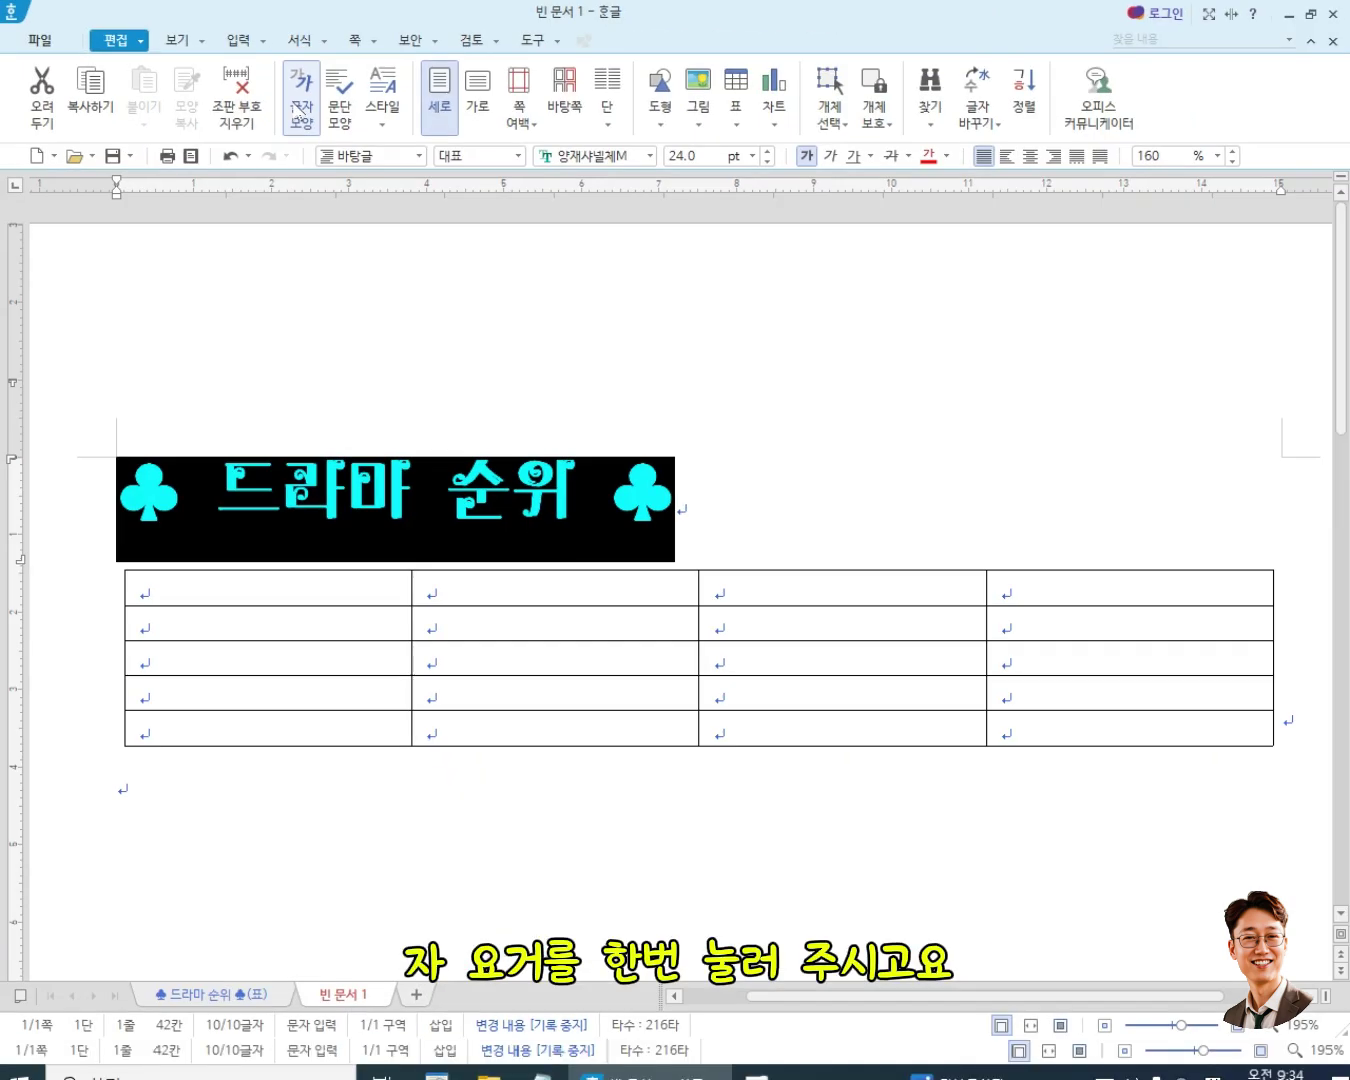
pyautogui.click(299, 110)
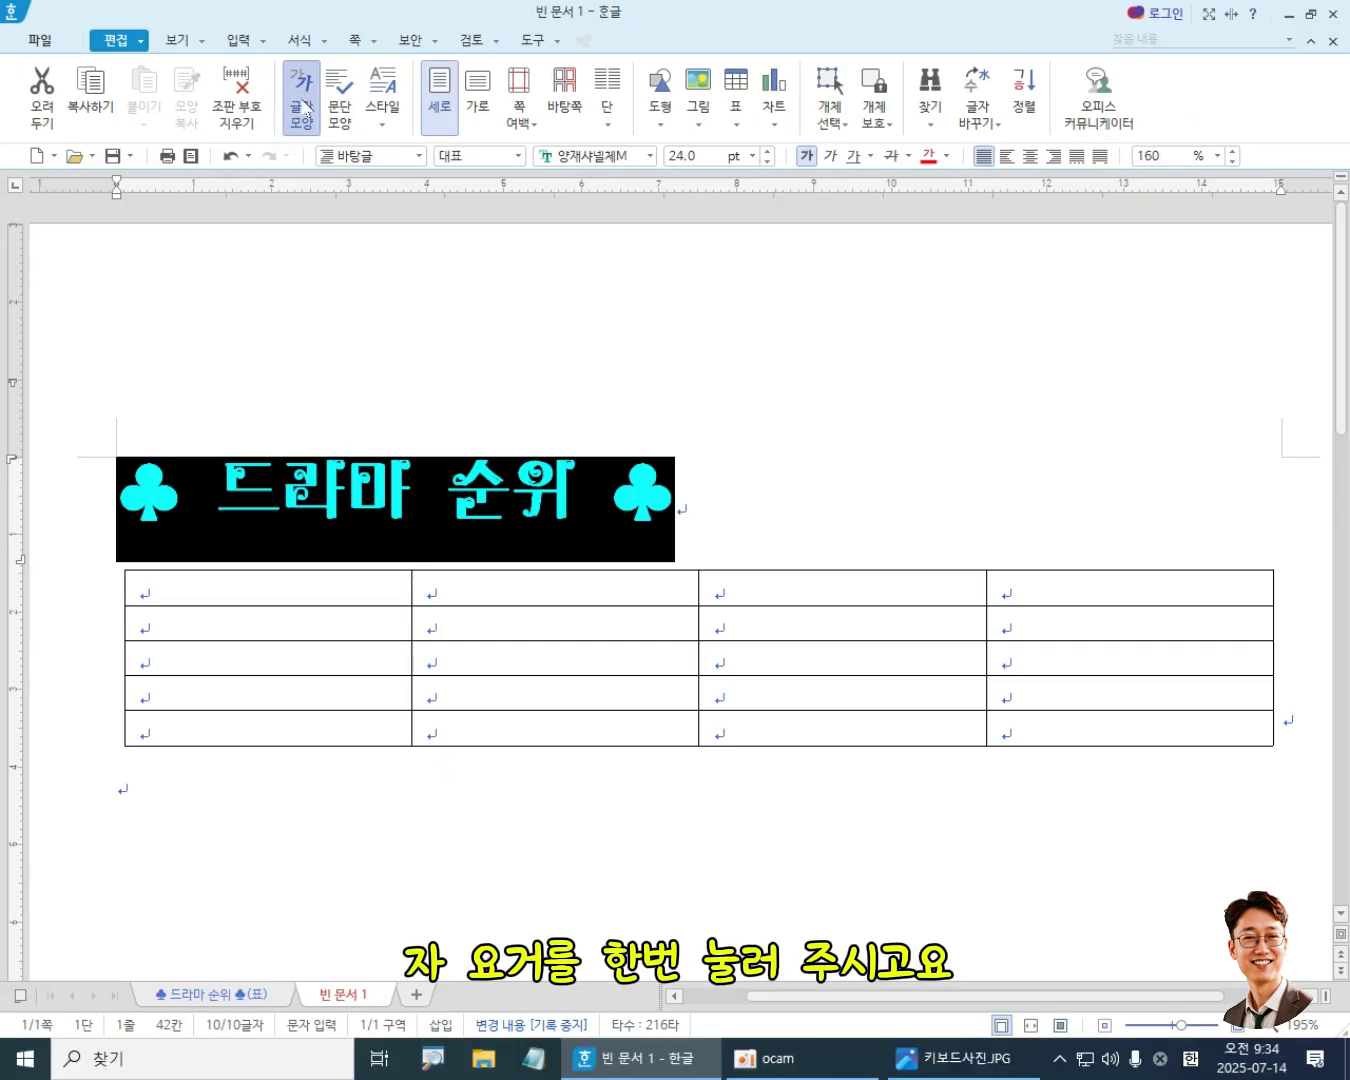
pyautogui.moveTo(533, 266); pyautogui.dragTo(652, 130)
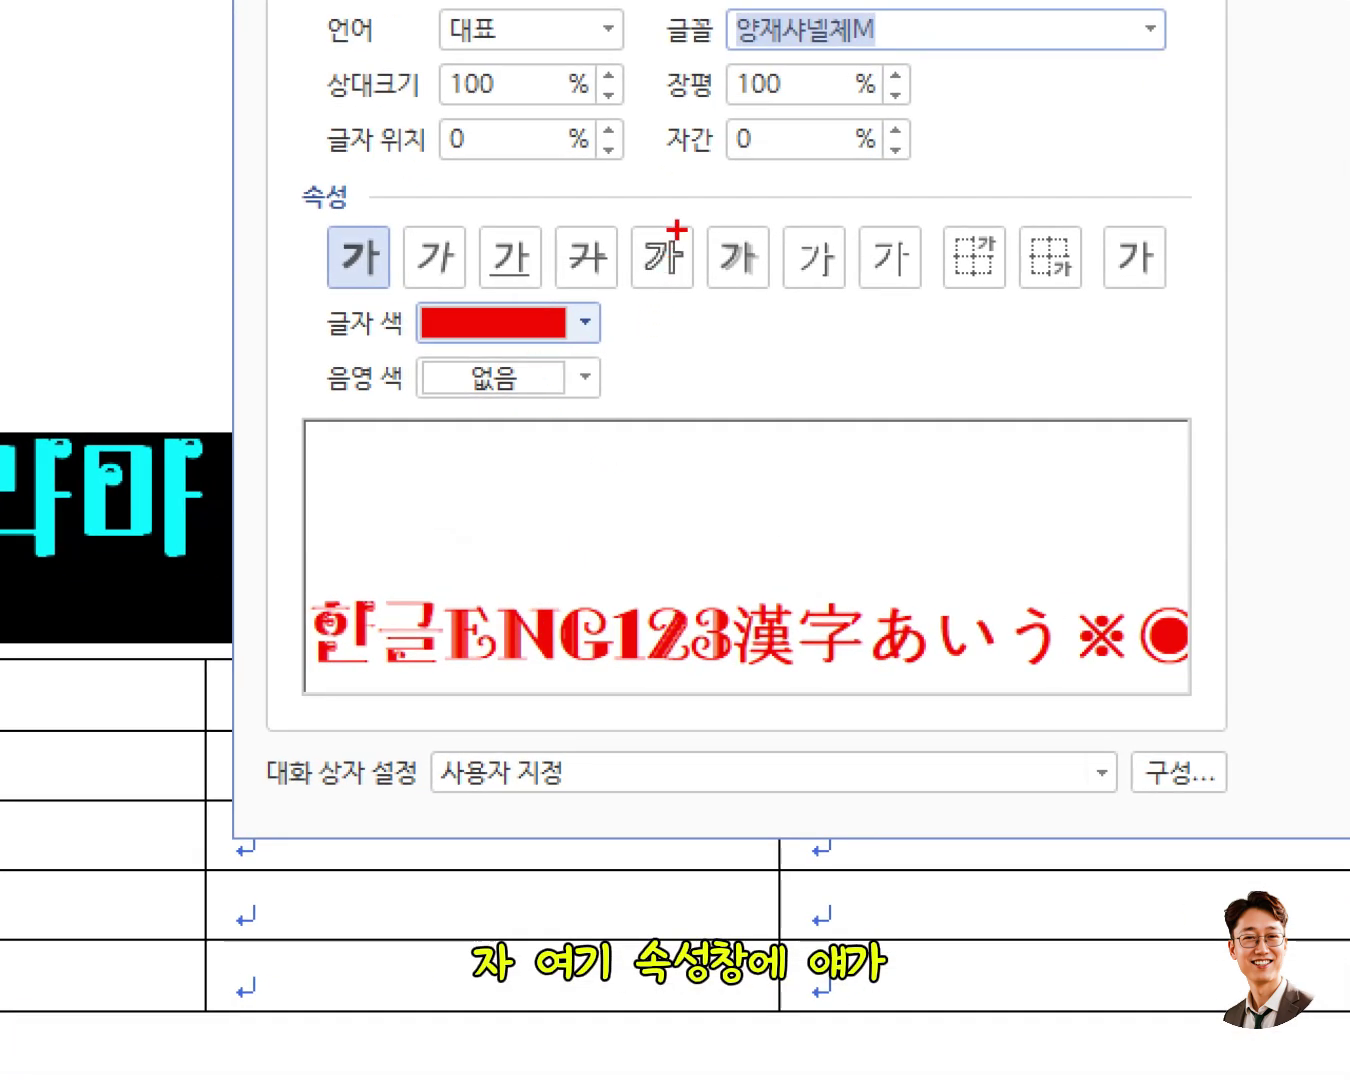
pyautogui.moveTo(622, 206)
pyautogui.mouseDown()
pyautogui.moveTo(678, 299)
pyautogui.moveTo(790, 306)
pyautogui.mouseUp()
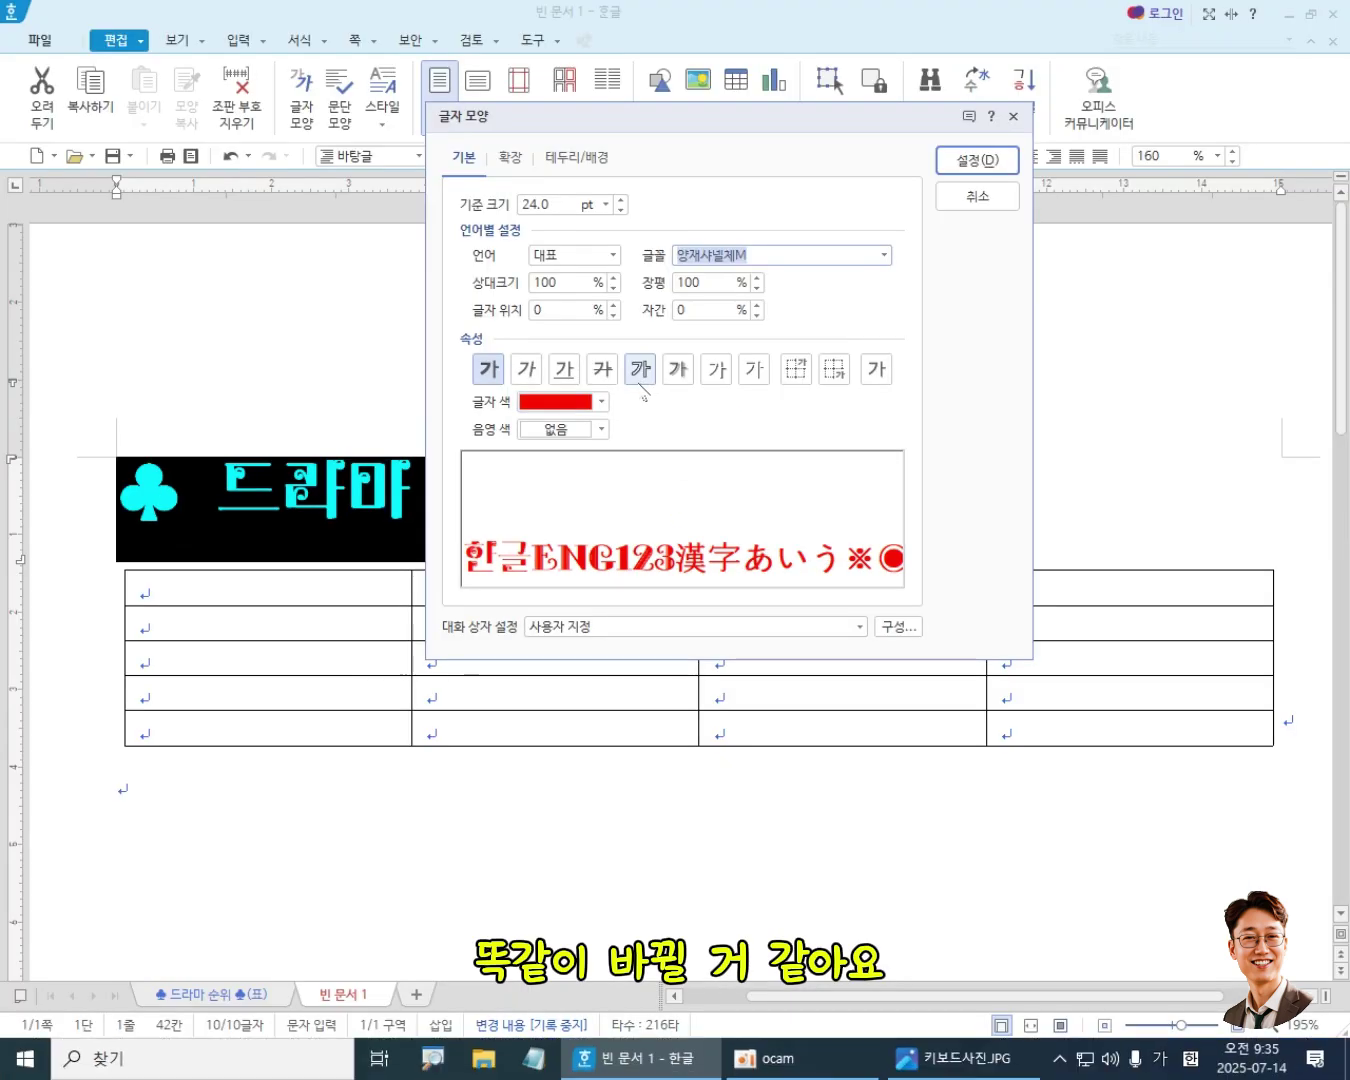
pyautogui.click(641, 372)
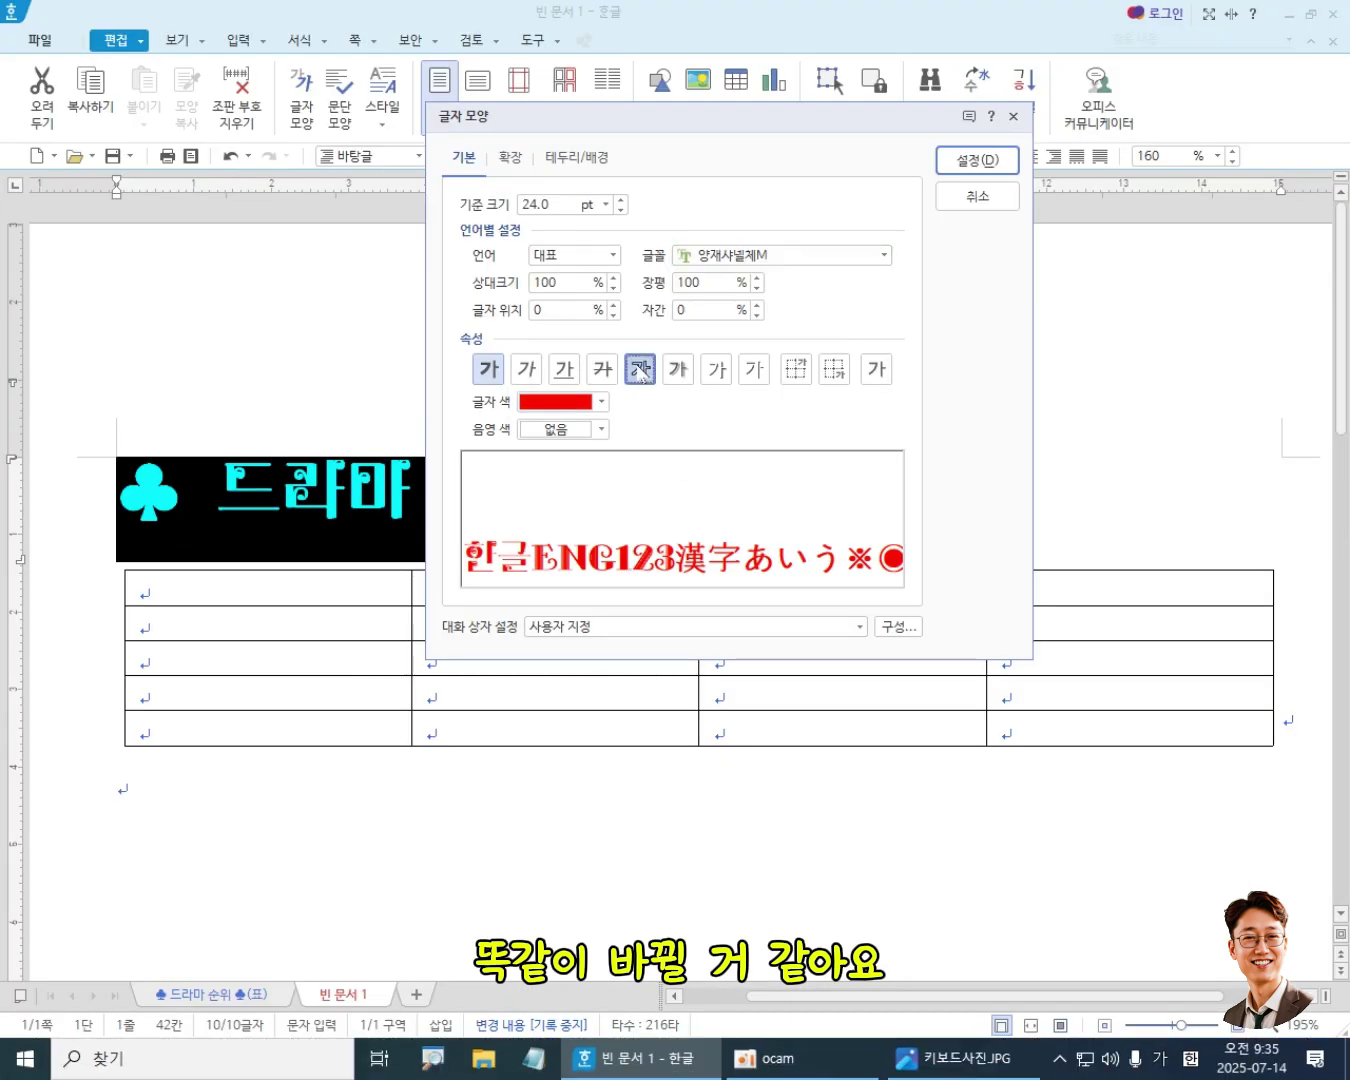
pyautogui.click(685, 377)
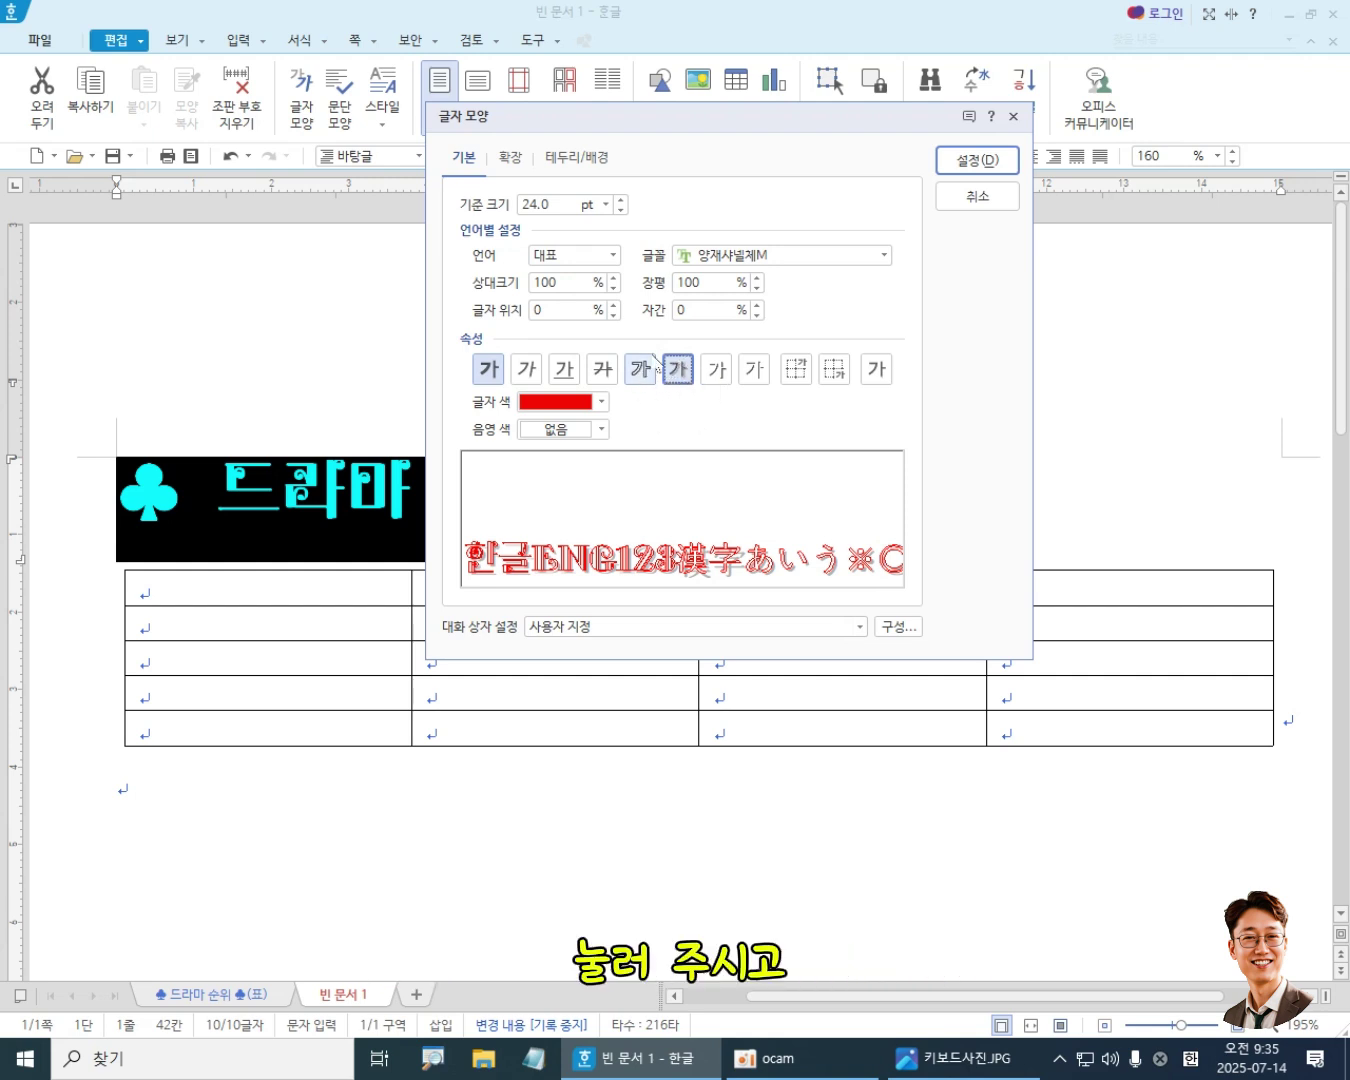
pyautogui.click(975, 160)
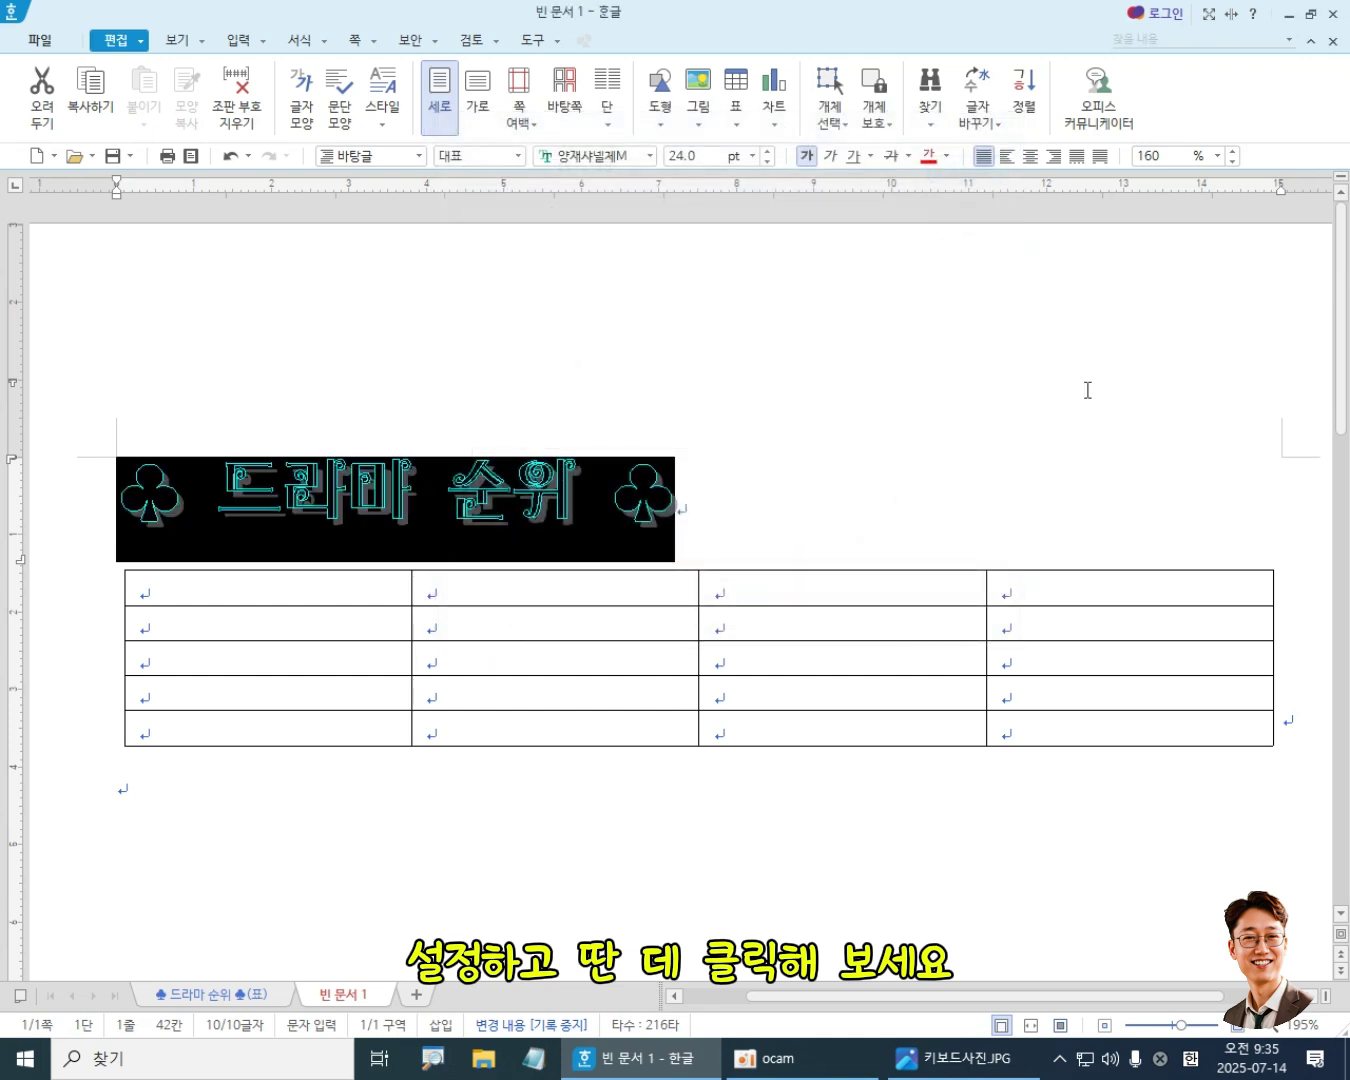
pyautogui.click(1088, 393)
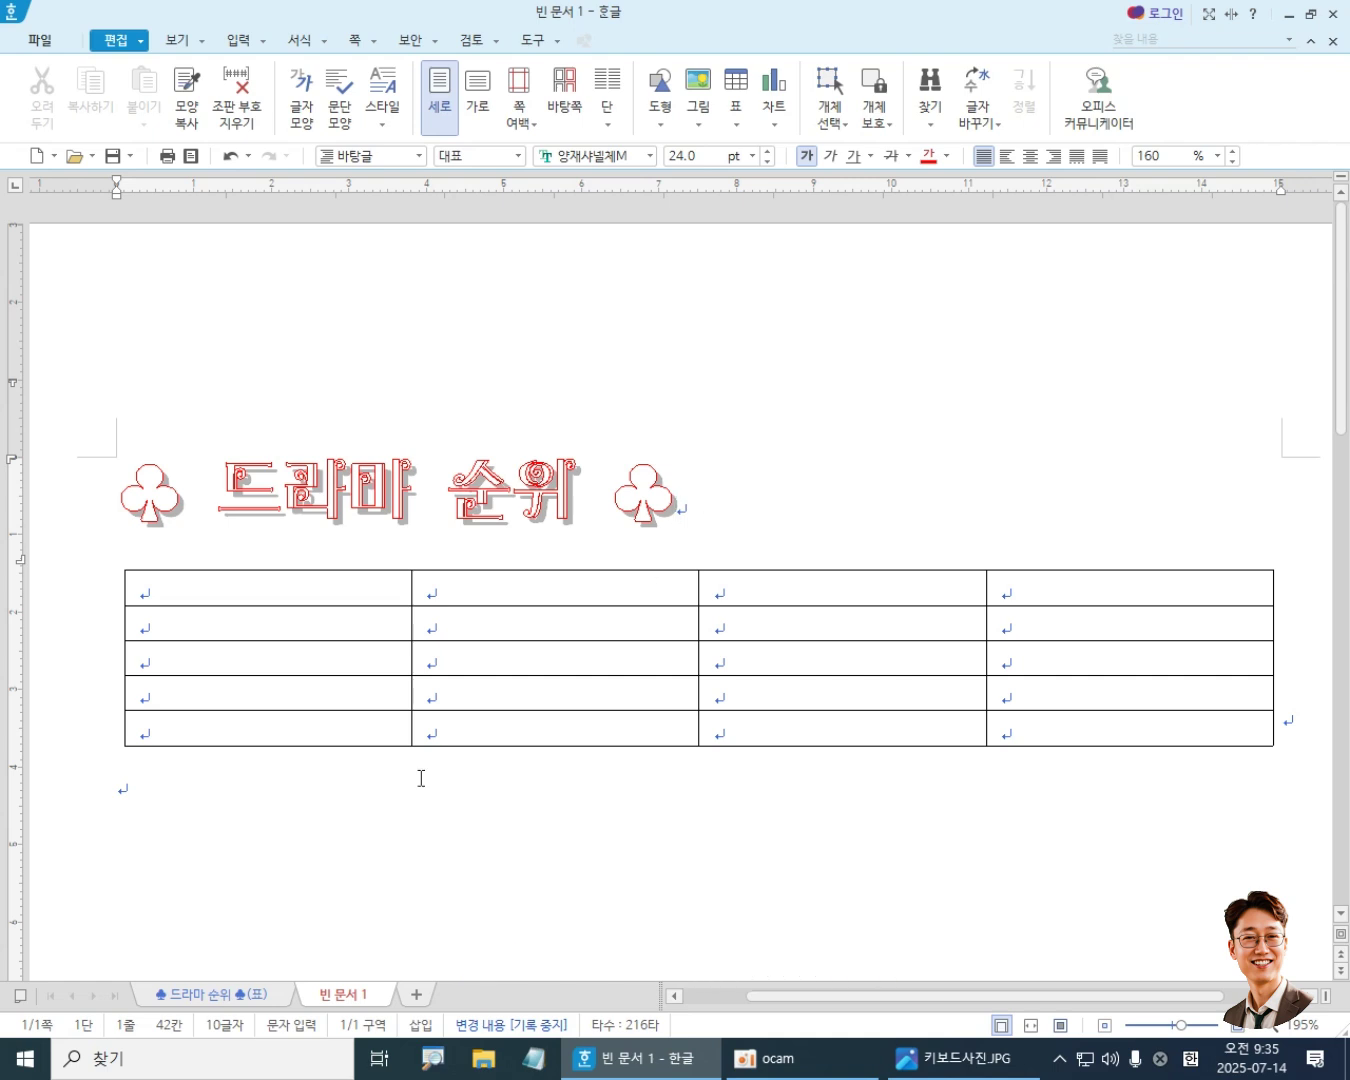
# - Check the reference document's title placement and centre-align the title line of the new document
pyautogui.click(223, 998)
pyautogui.click(376, 994)
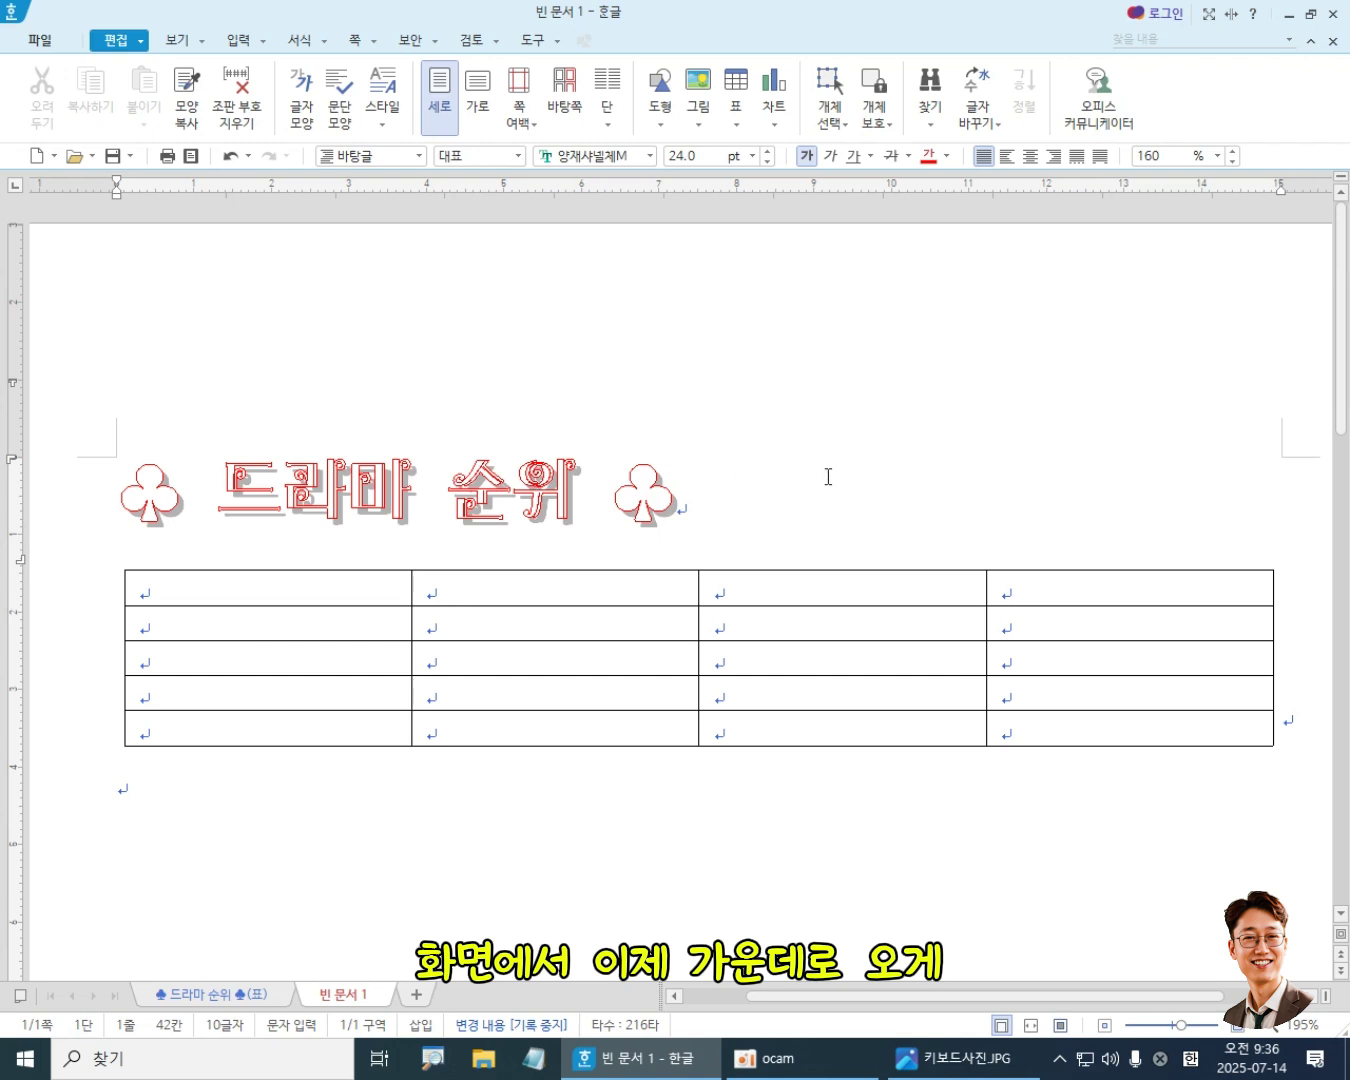
pyautogui.click(33, 497)
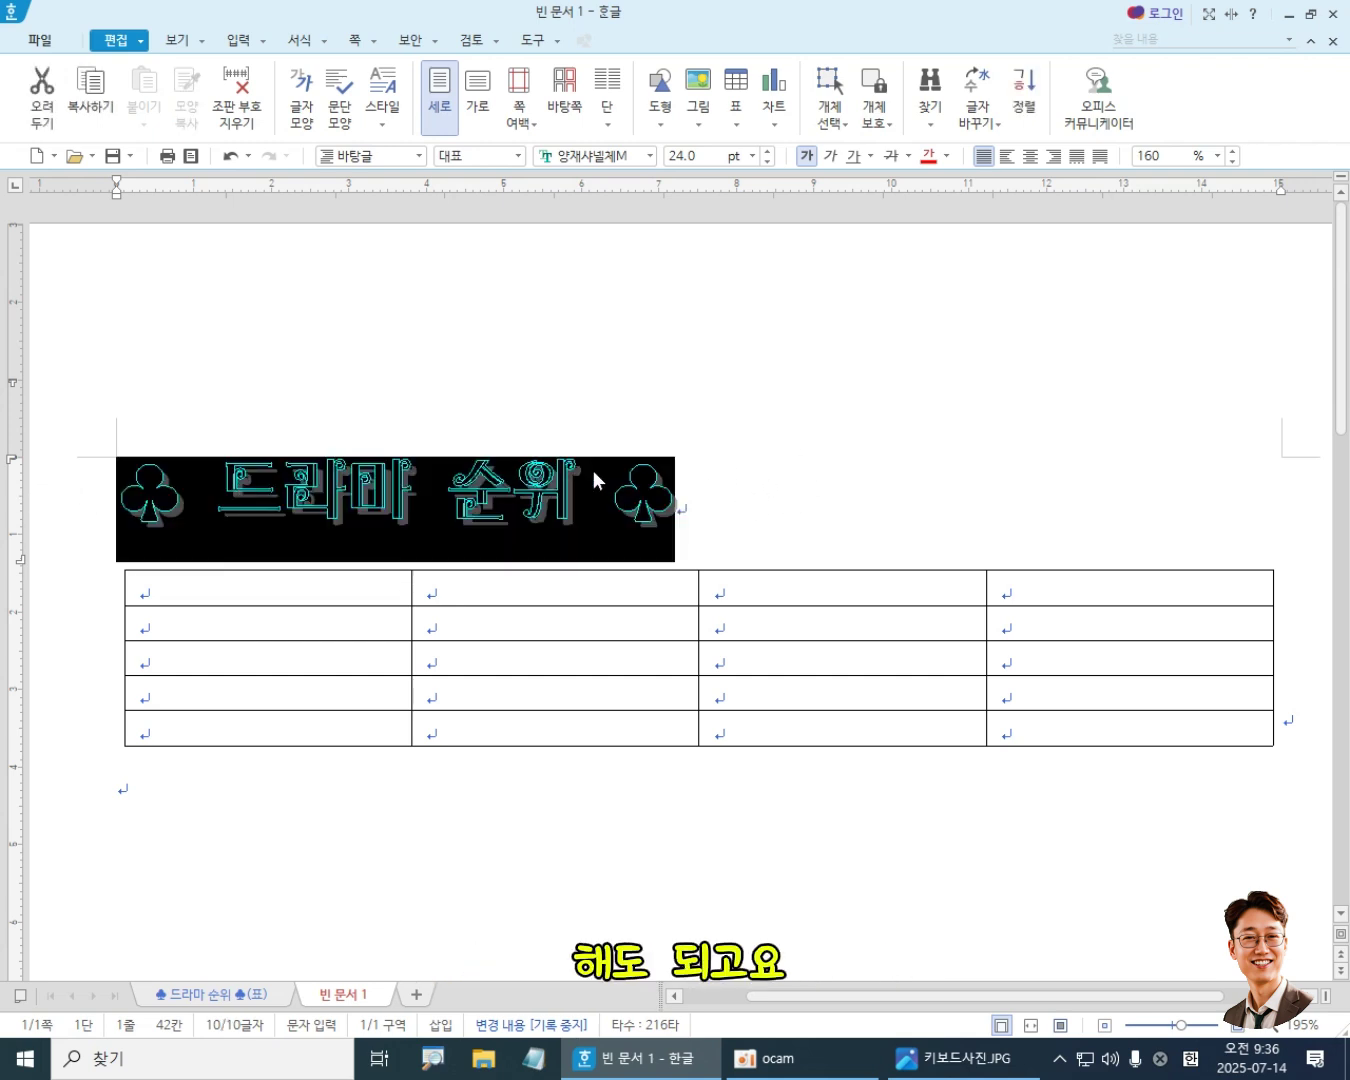
pyautogui.press('Escape')
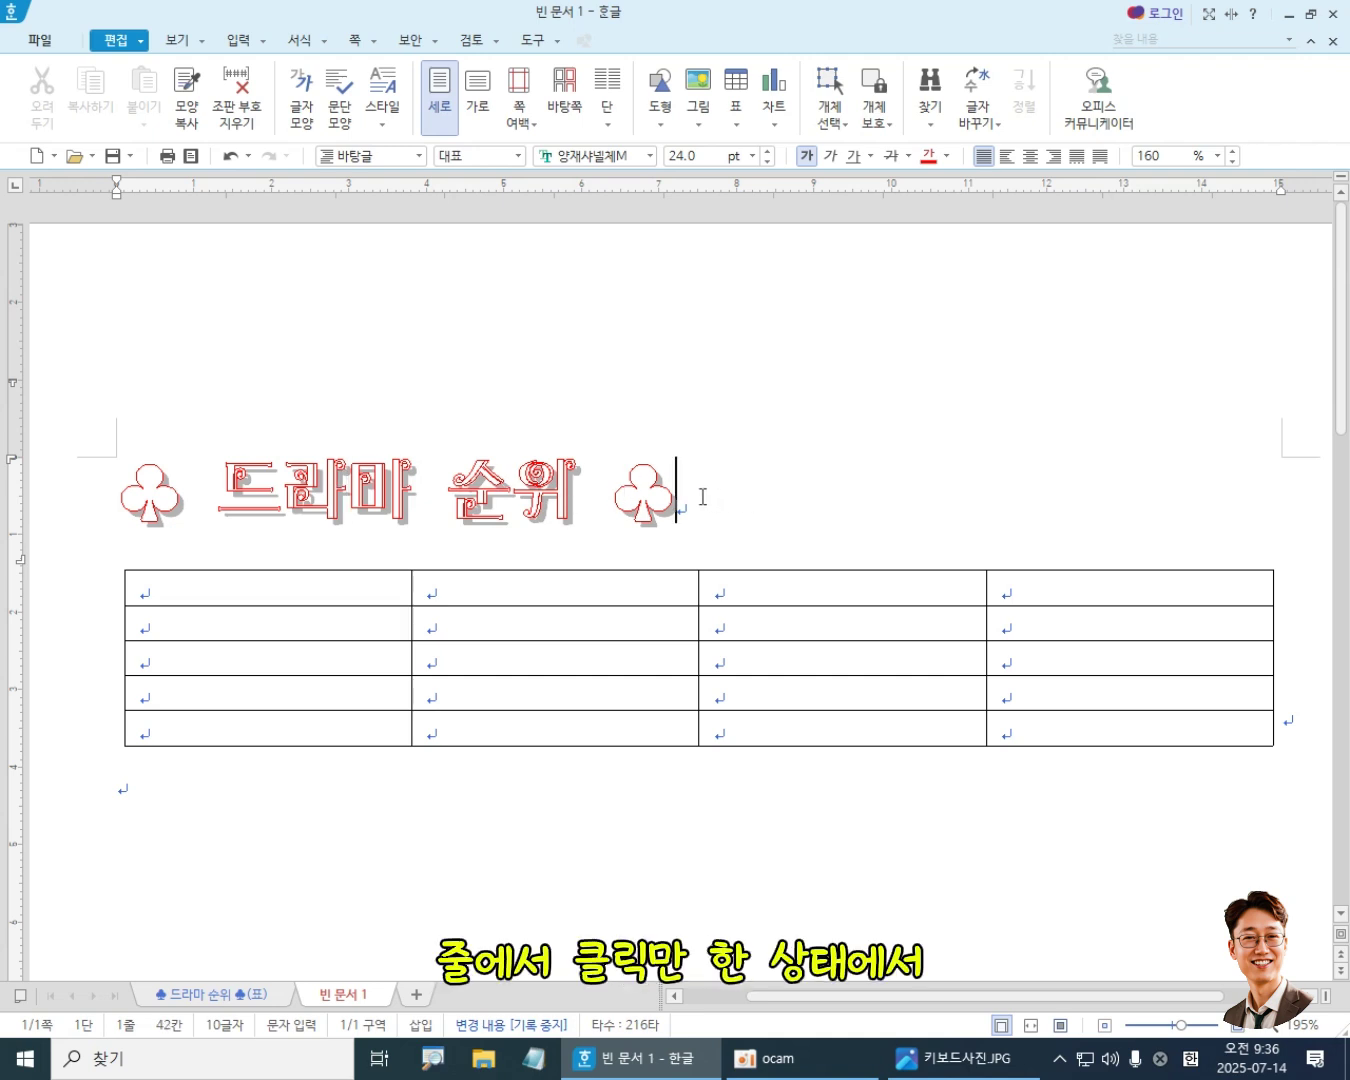
pyautogui.click(1030, 157)
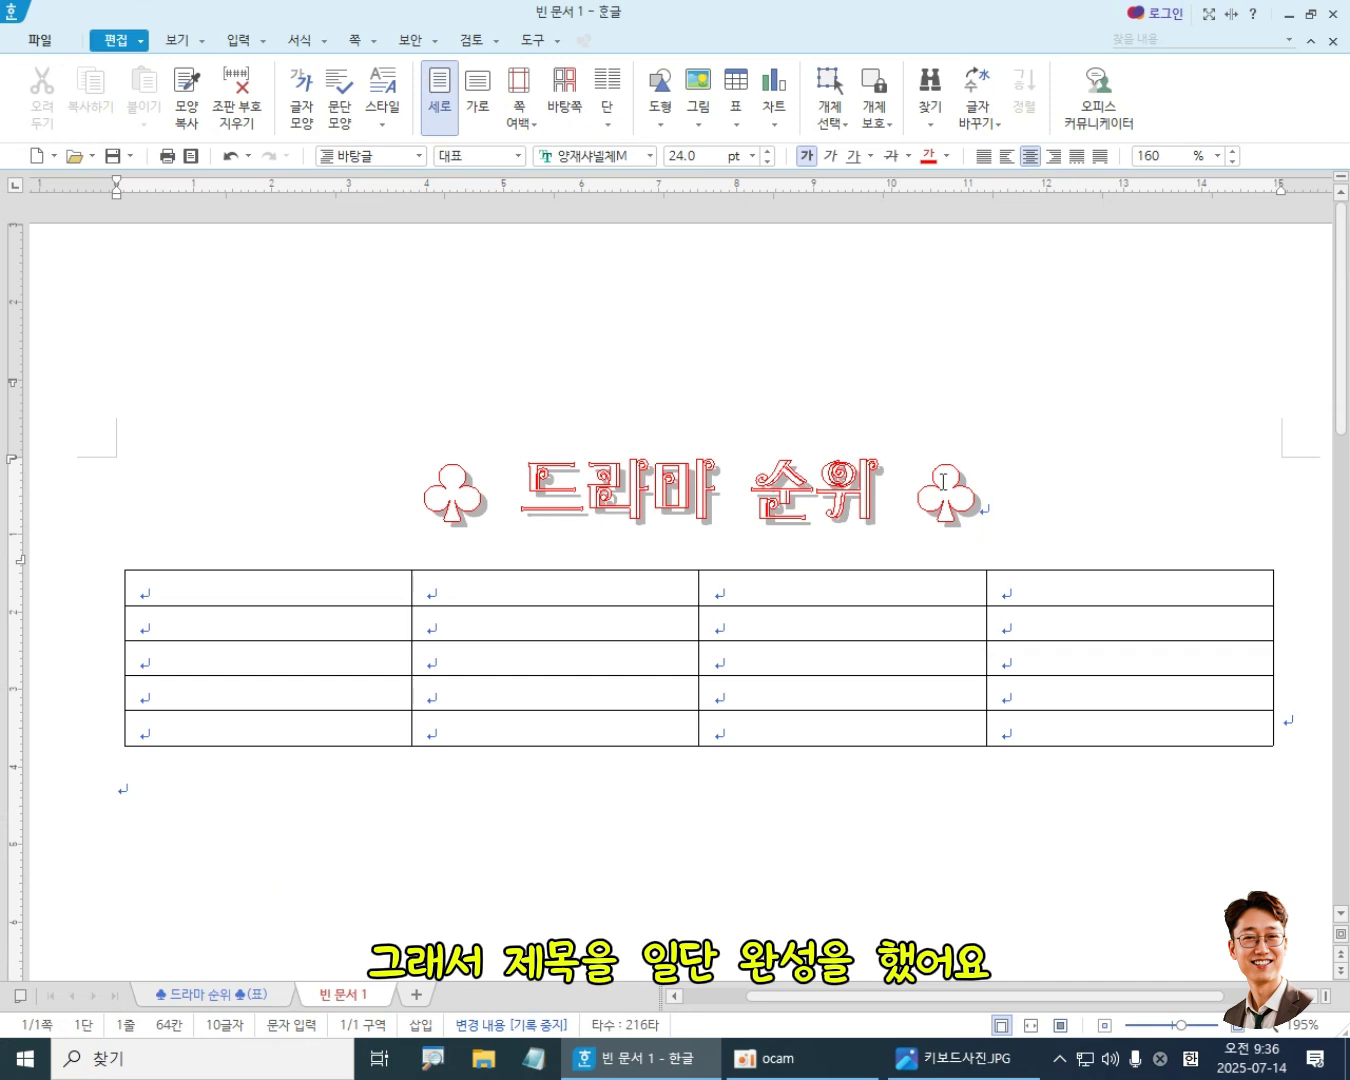
pyautogui.tripleClick(885, 477)
pyautogui.click(1068, 492)
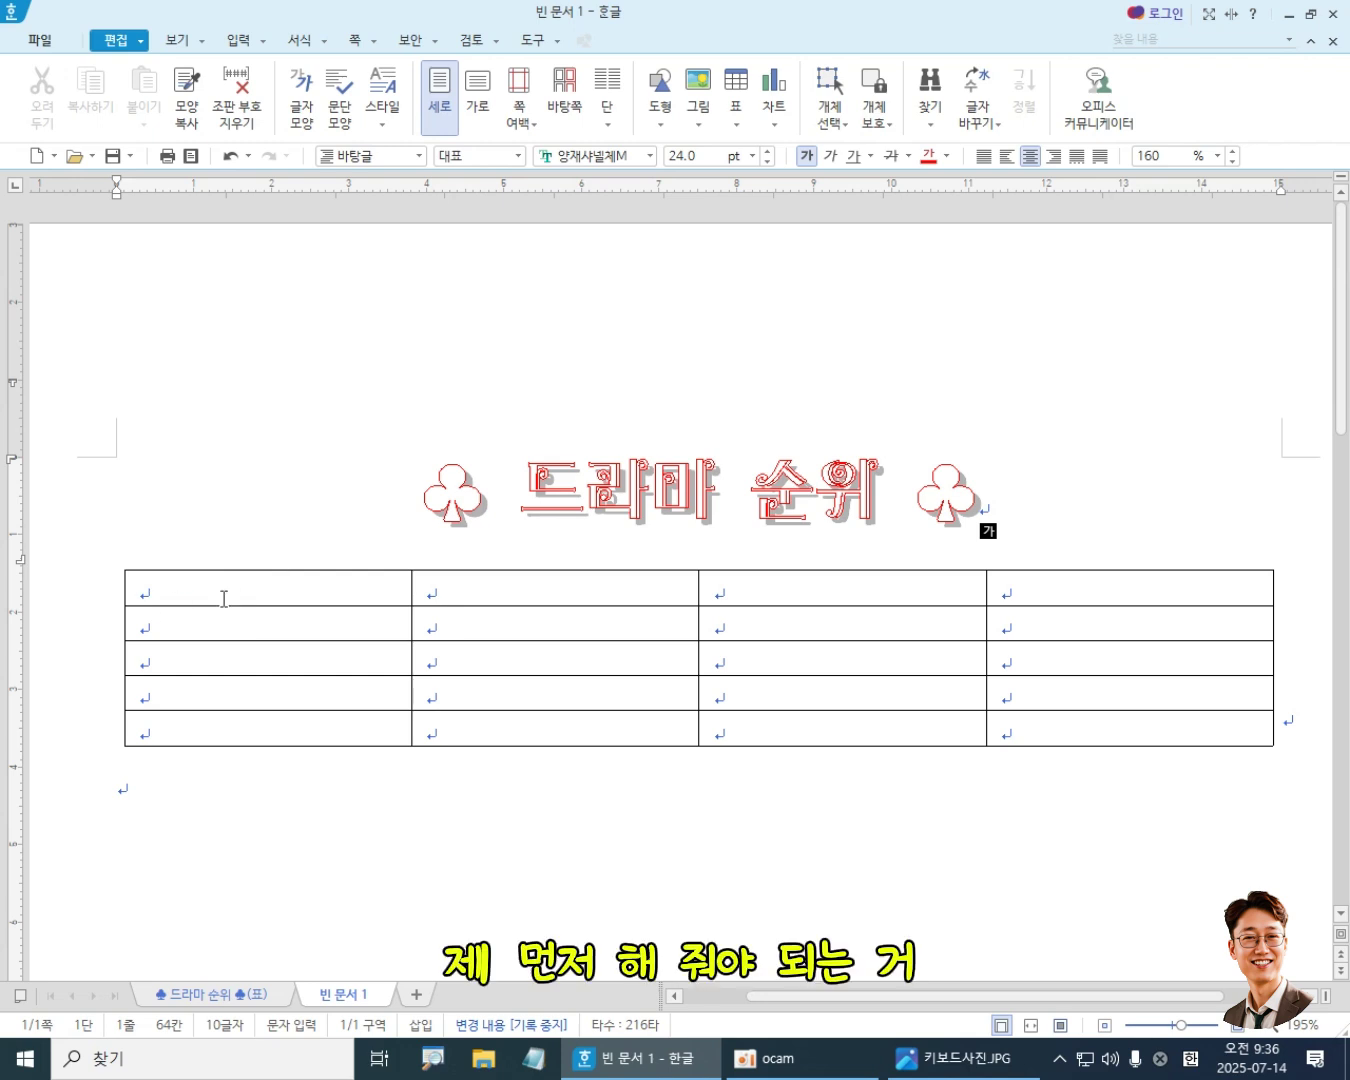
# - Find and open the Notepad text document "표 처음 만들고", widen its window, and review instruction 1 about block-selecting the table
pyautogui.click(167, 1058)
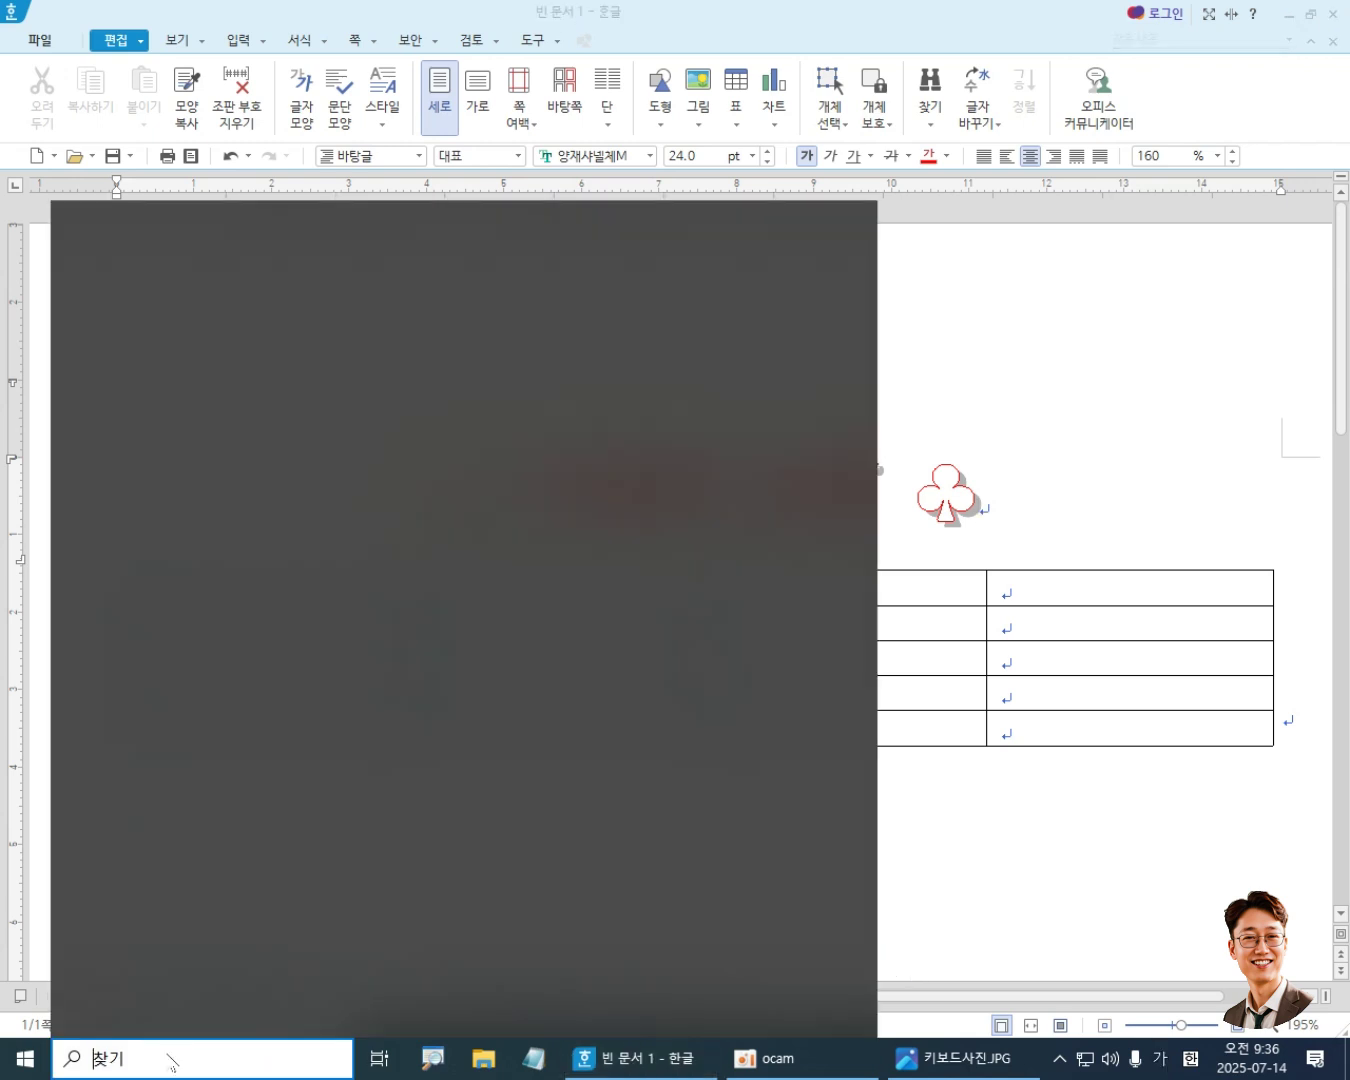
pyautogui.write('표')
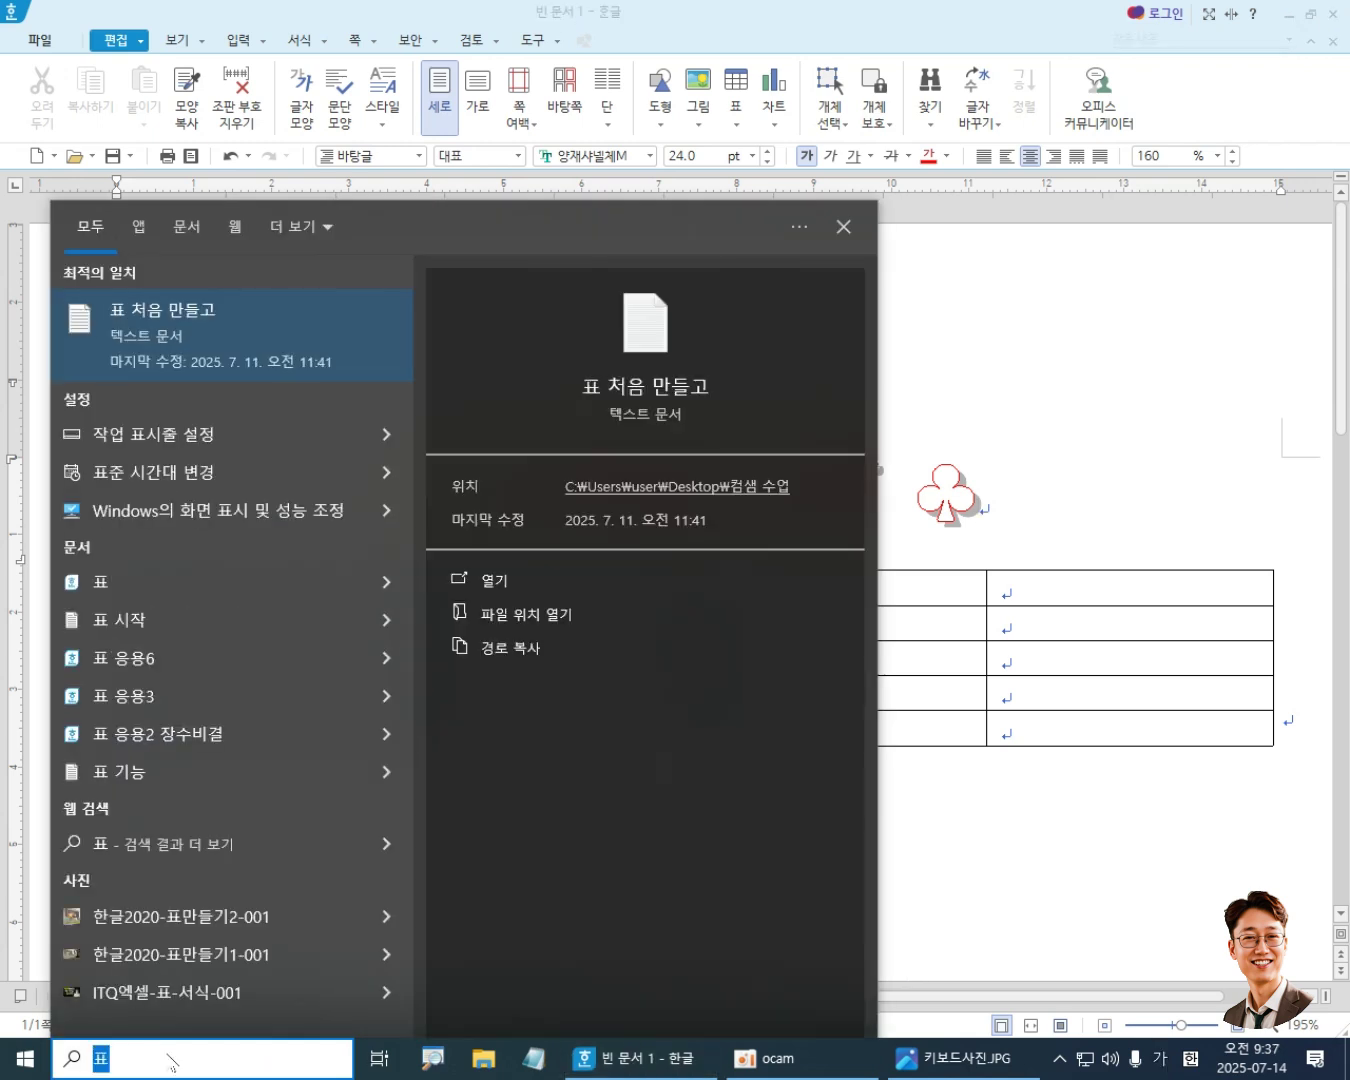
pyautogui.click(249, 331)
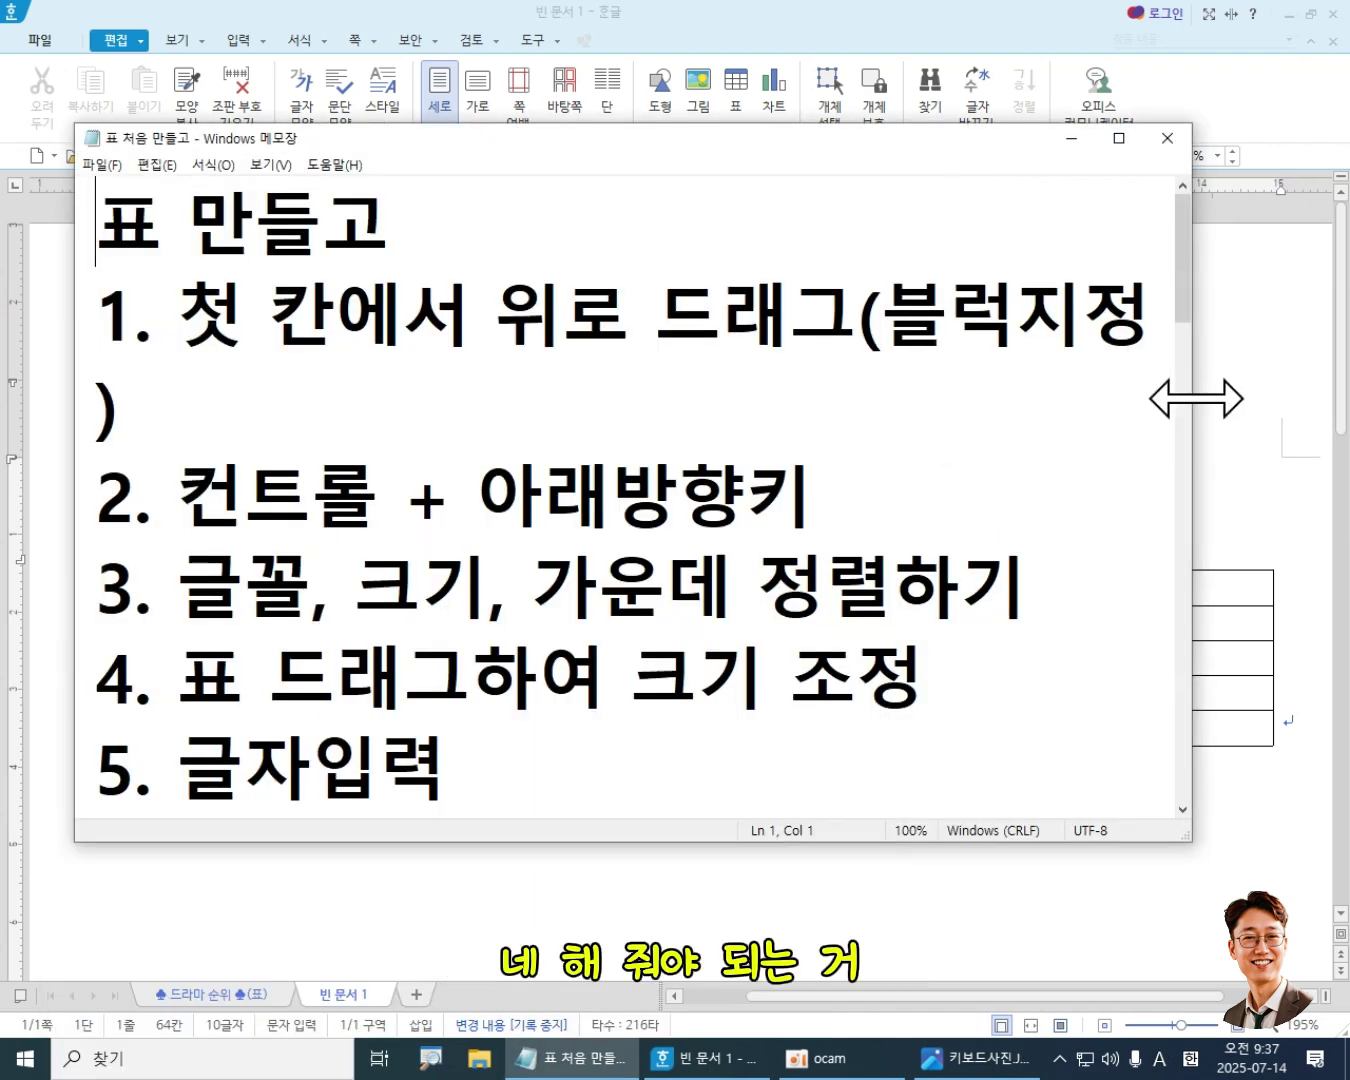
pyautogui.moveTo(1192, 393); pyautogui.dragTo(1271, 392)
pyautogui.moveTo(178, 314); pyautogui.dragTo(1174, 337)
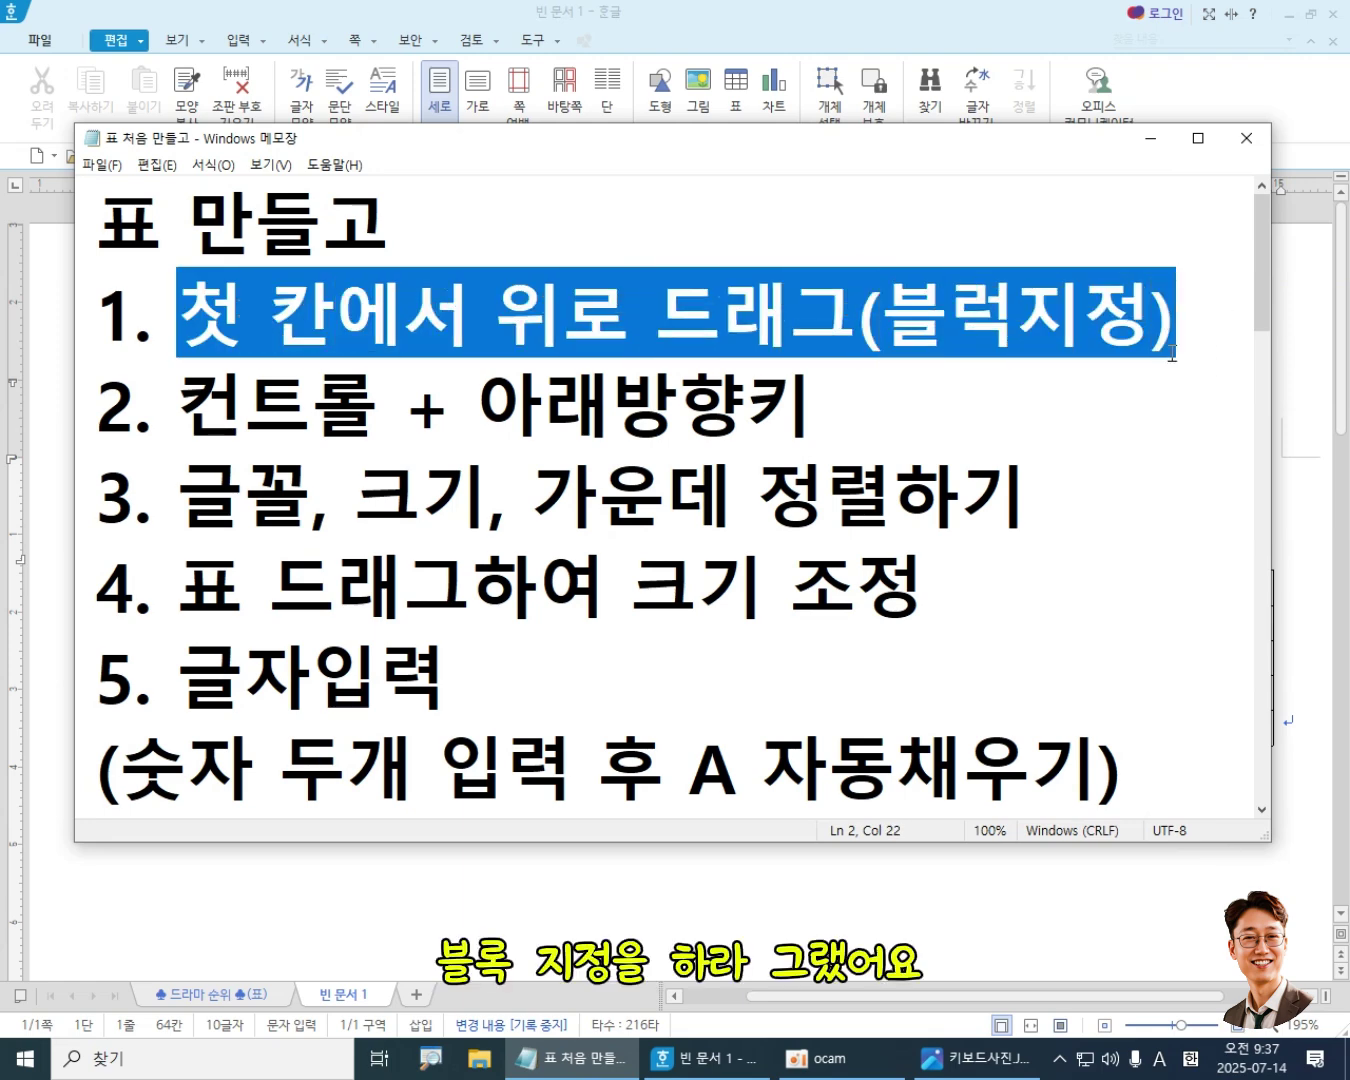
pyautogui.click(1190, 95)
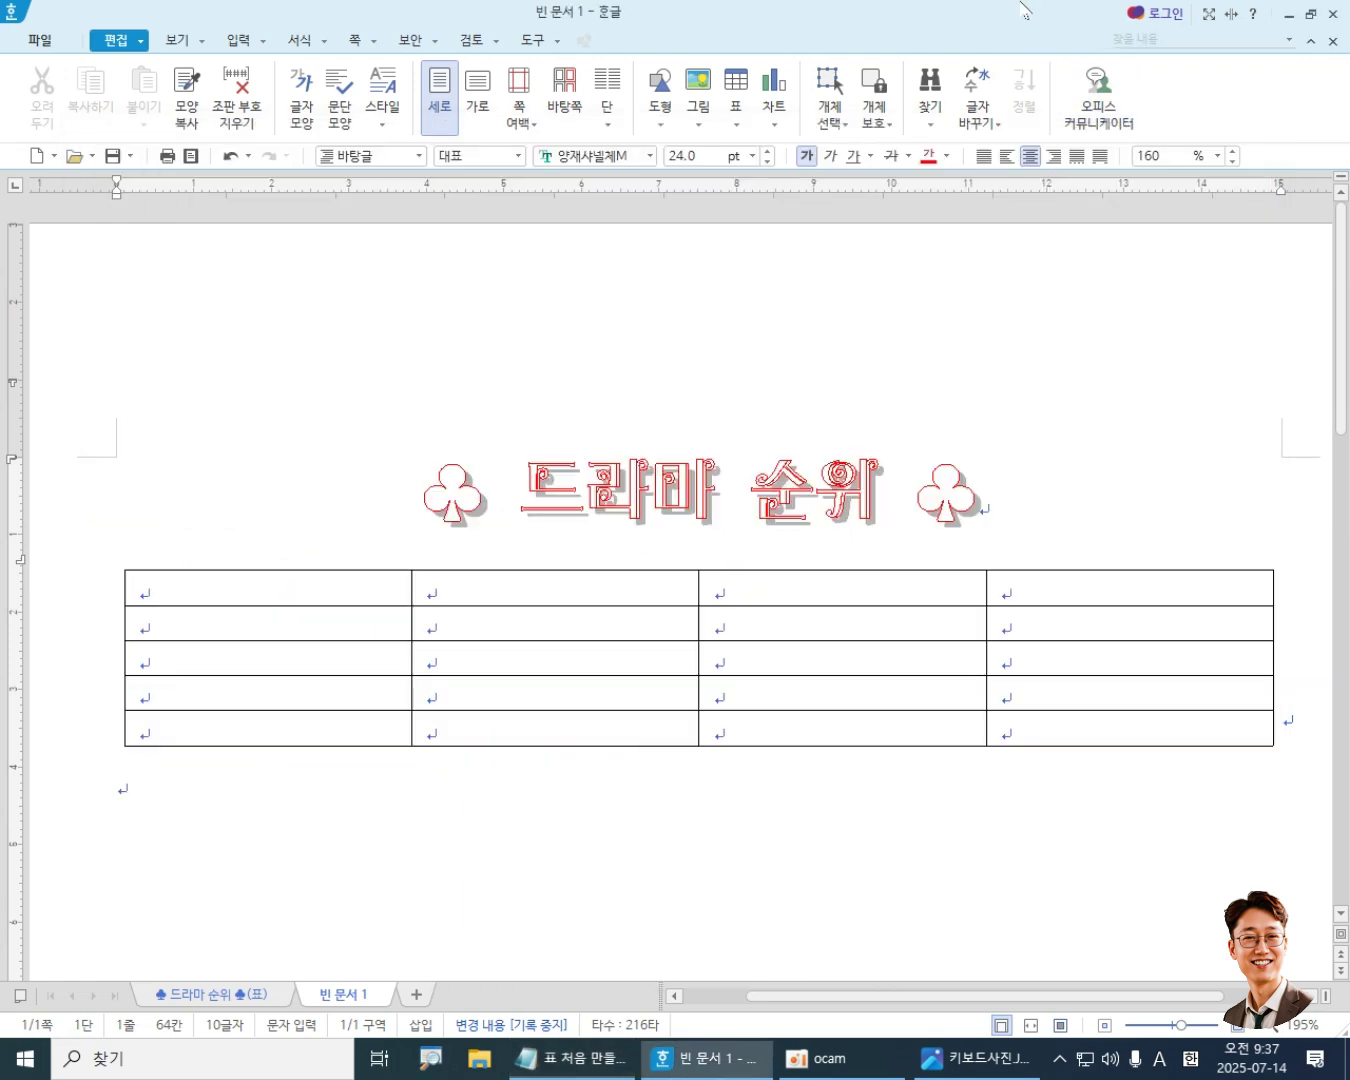
# - Return to the new Hangul document and select all cells of the table, from the first to the last
pyautogui.click(234, 578)
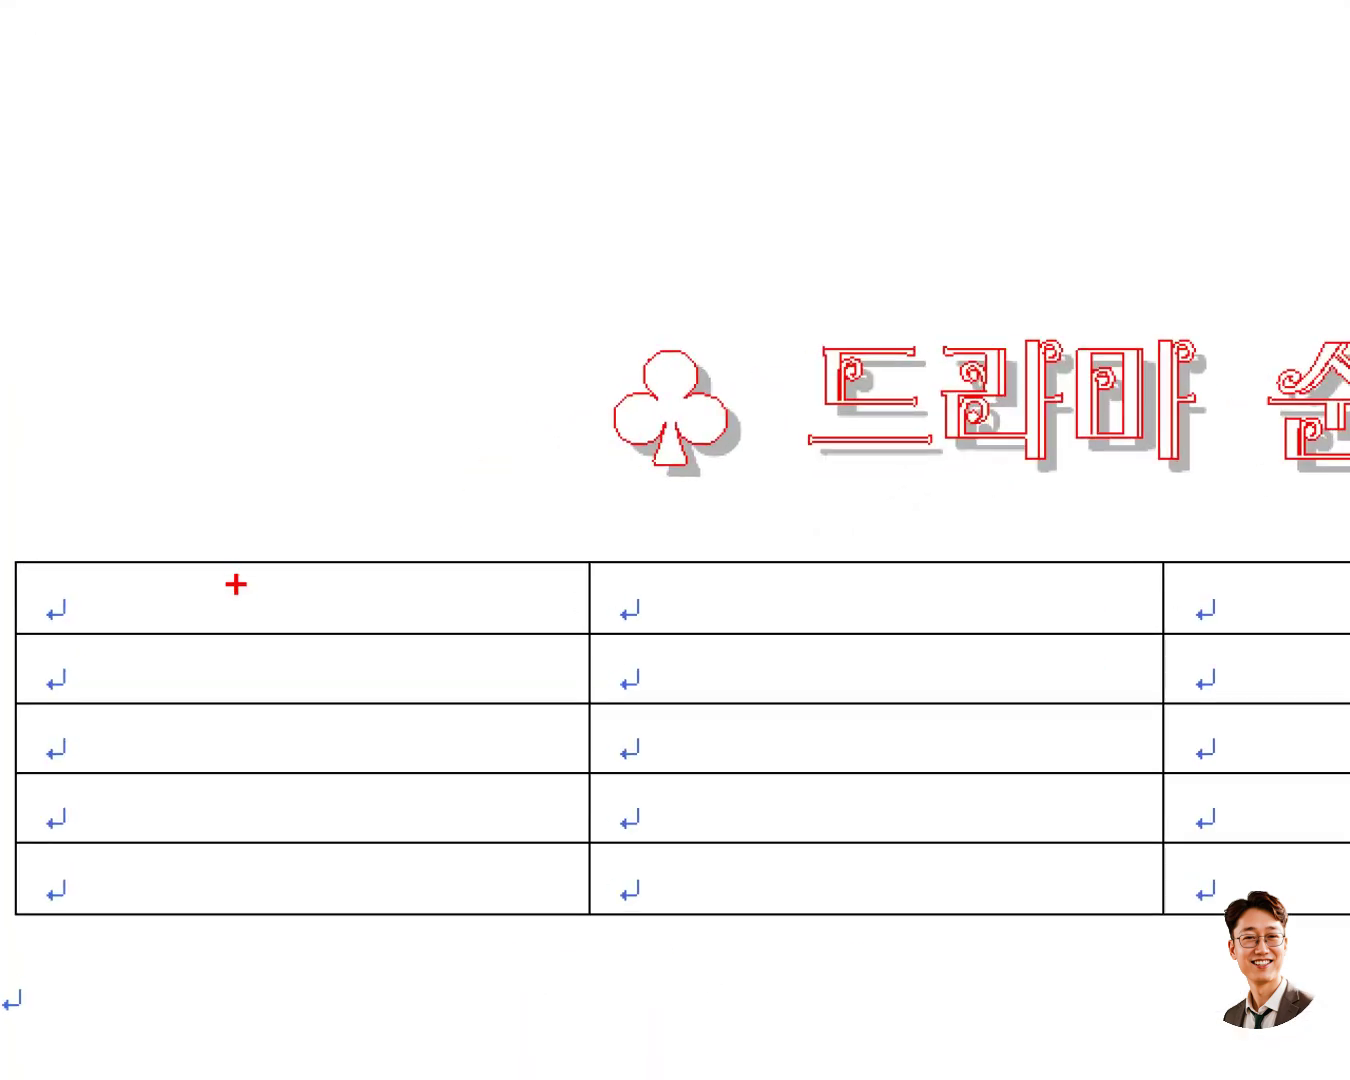
pyautogui.moveTo(238, 588)
pyautogui.mouseDown()
pyautogui.moveTo(240, 431)
pyautogui.moveTo(285, 467)
pyautogui.mouseUp()
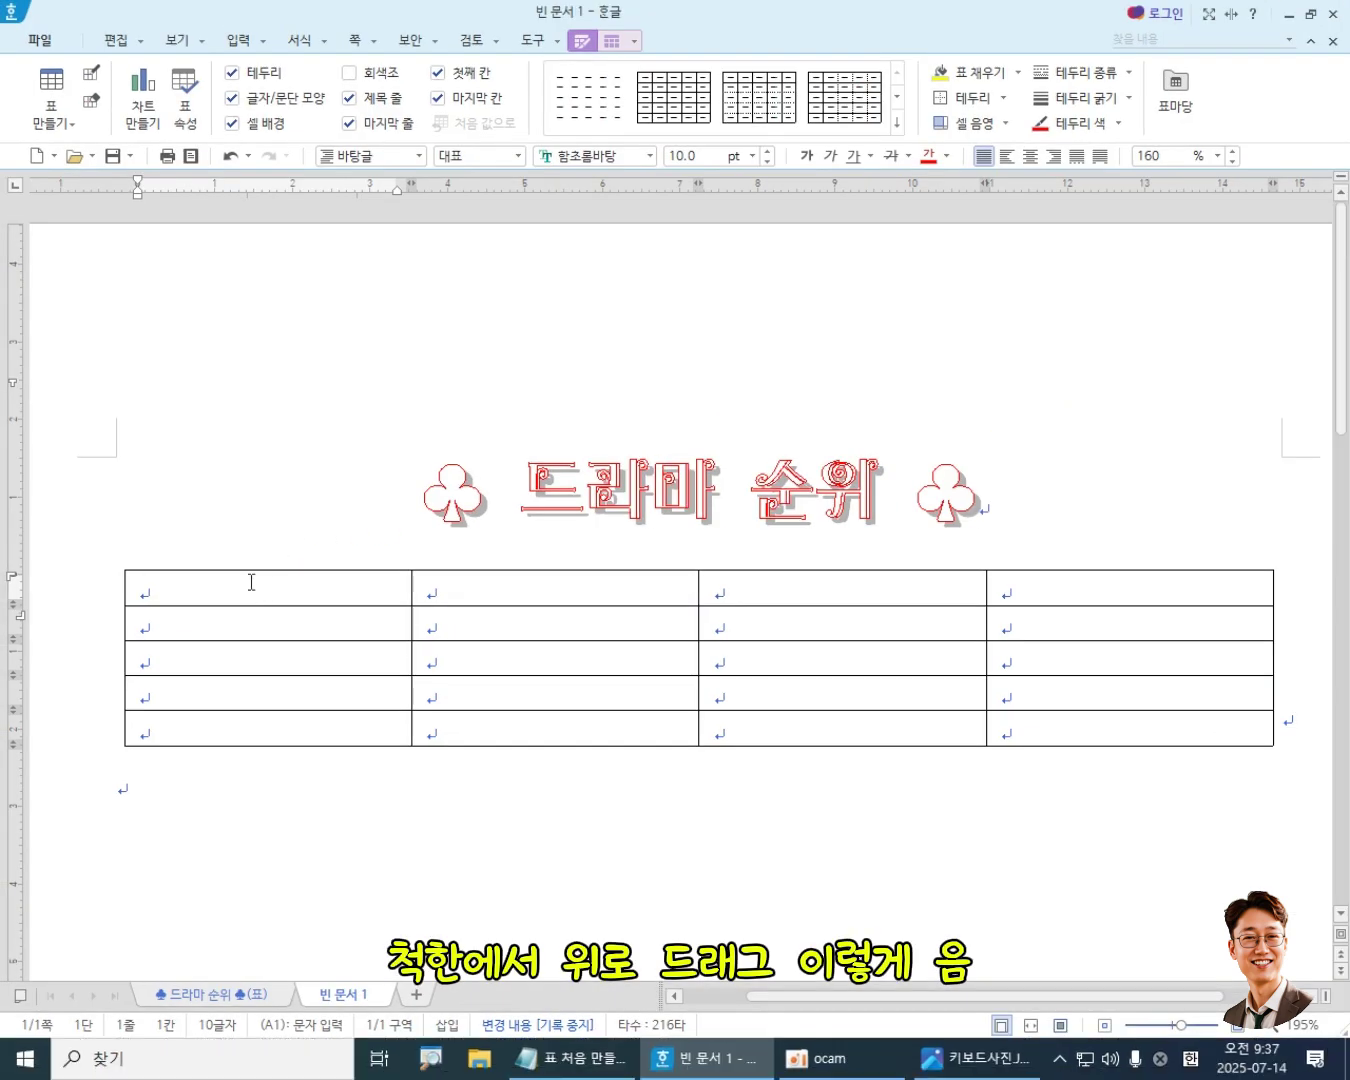
pyautogui.moveTo(251, 582); pyautogui.dragTo(252, 515)
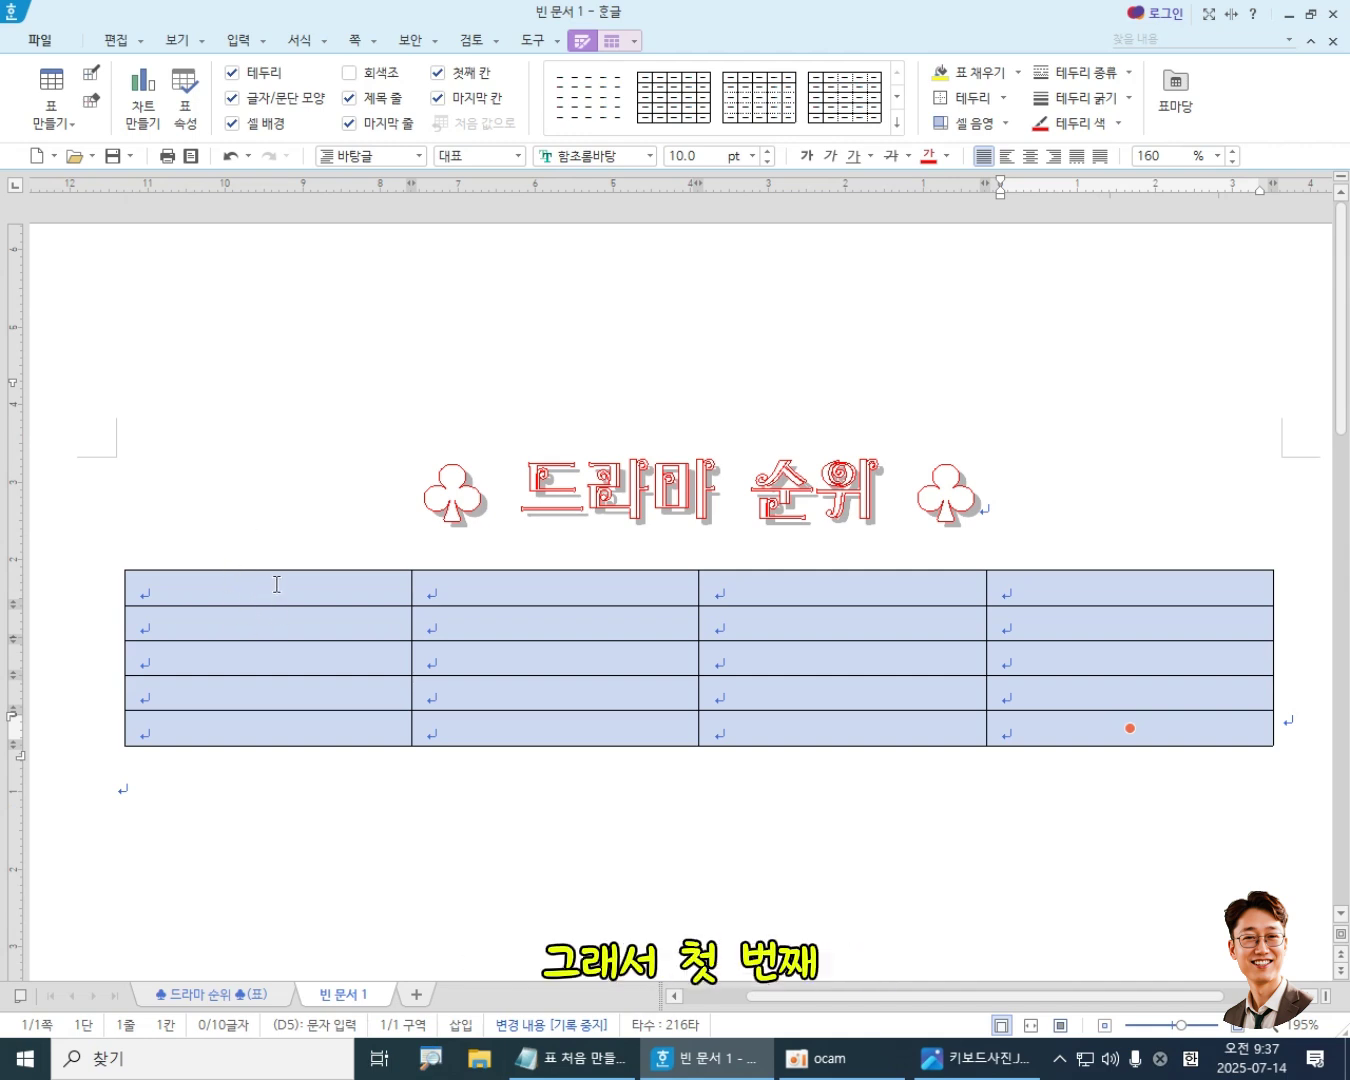
pyautogui.moveTo(278, 578); pyautogui.dragTo(1129, 727)
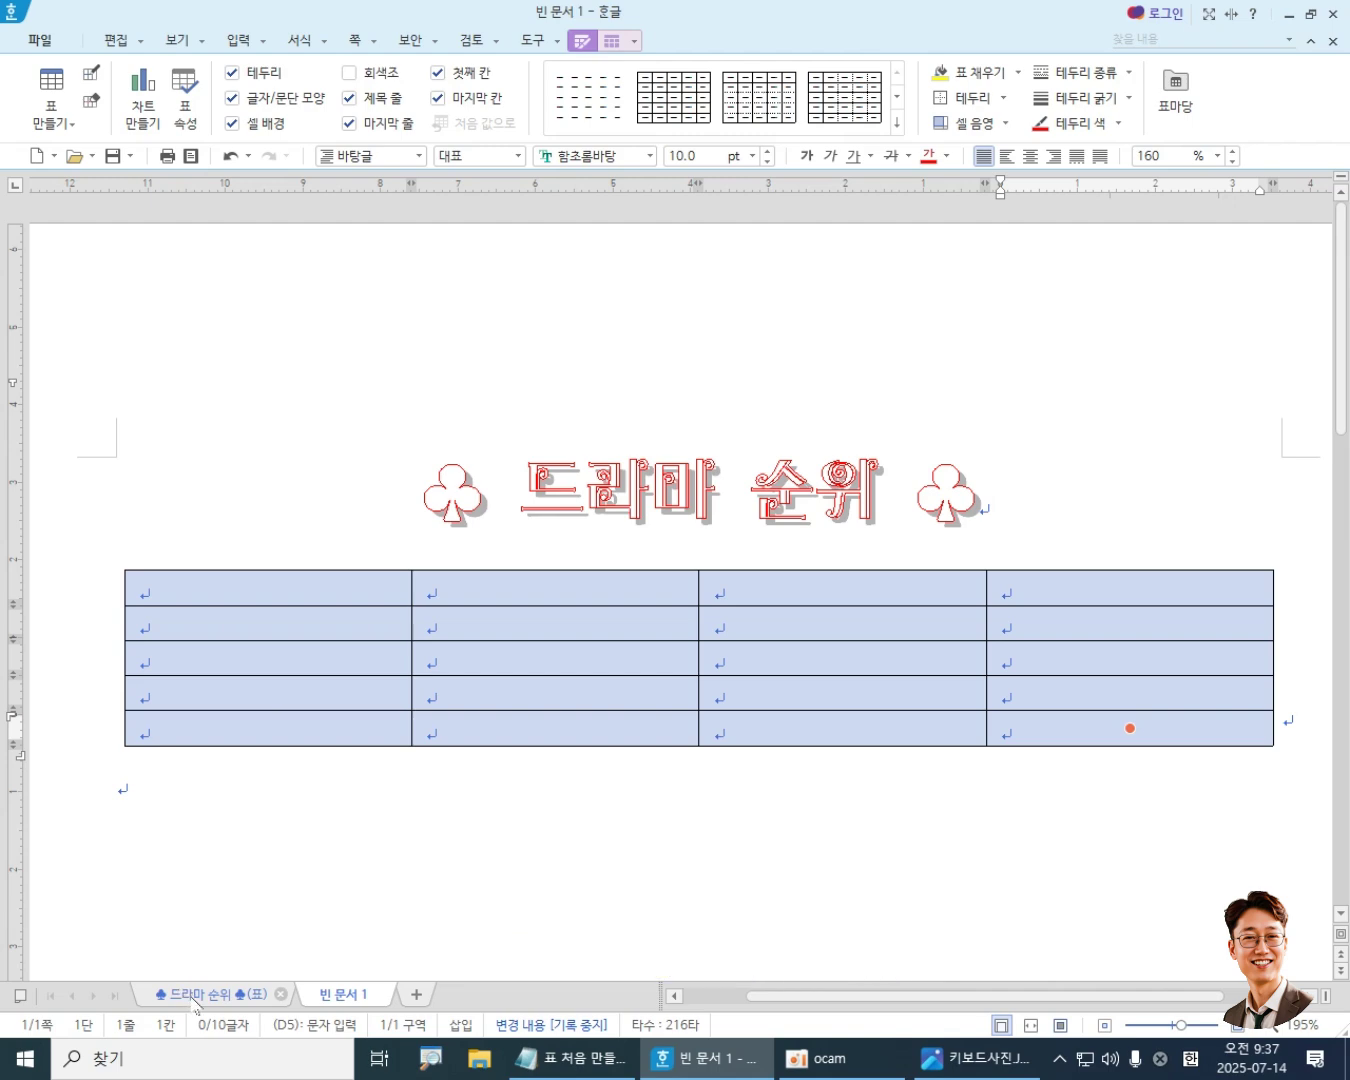
# - Switch to the Notepad notes "표 처음 만들고" and review instruction 2 before returning to the Hangul document
pyautogui.click(601, 1071)
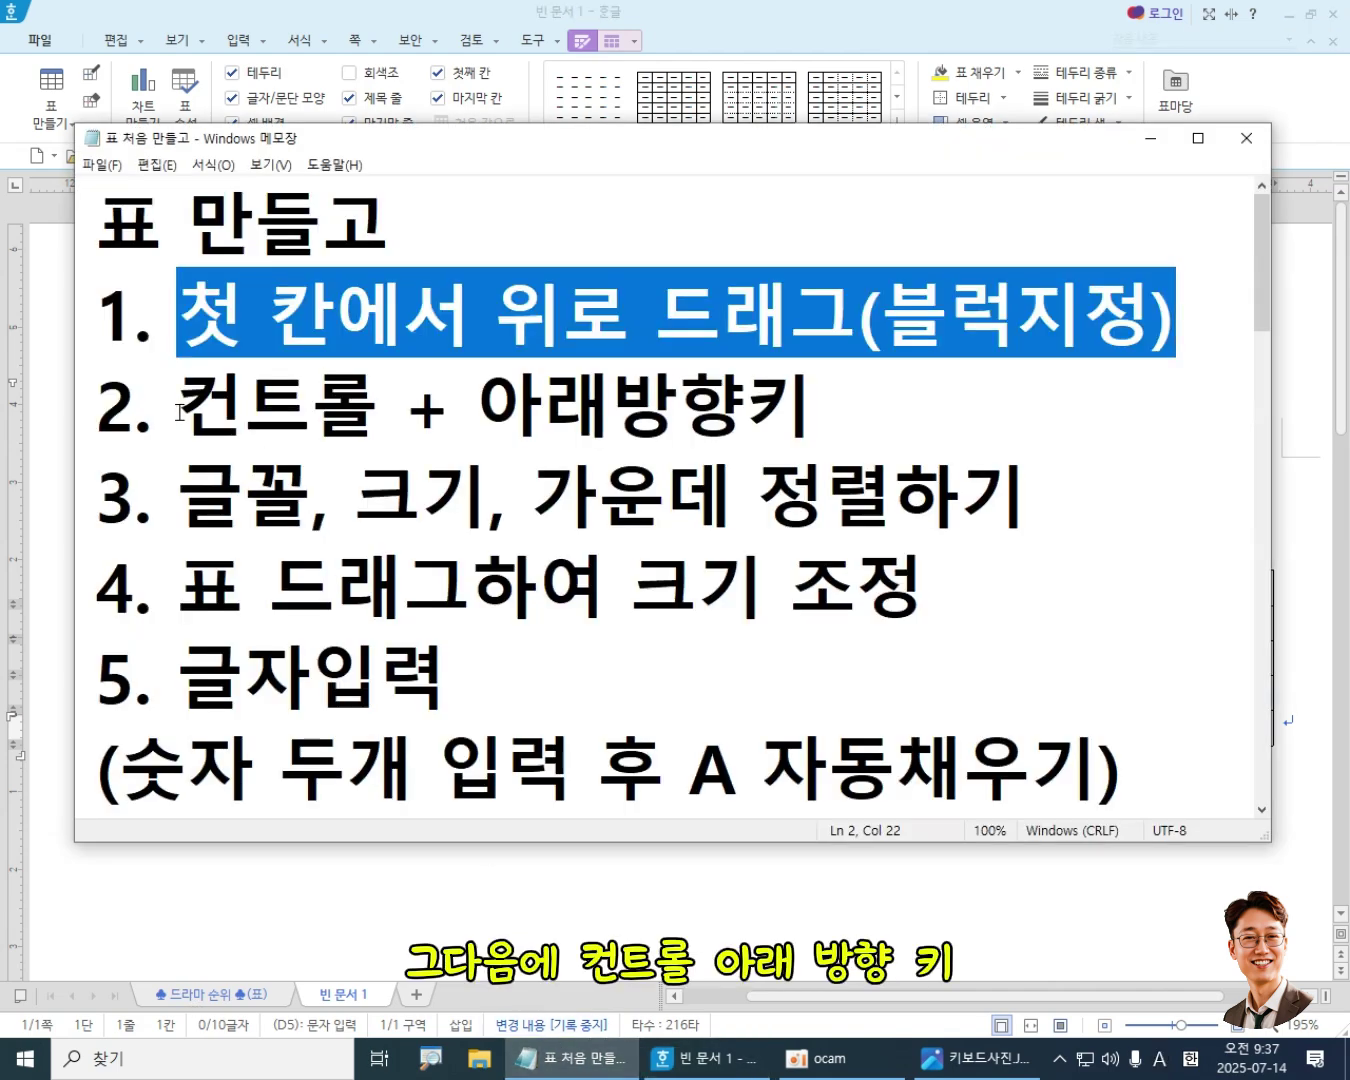
pyautogui.click(219, 410)
pyautogui.moveTo(219, 411); pyautogui.dragTo(835, 411)
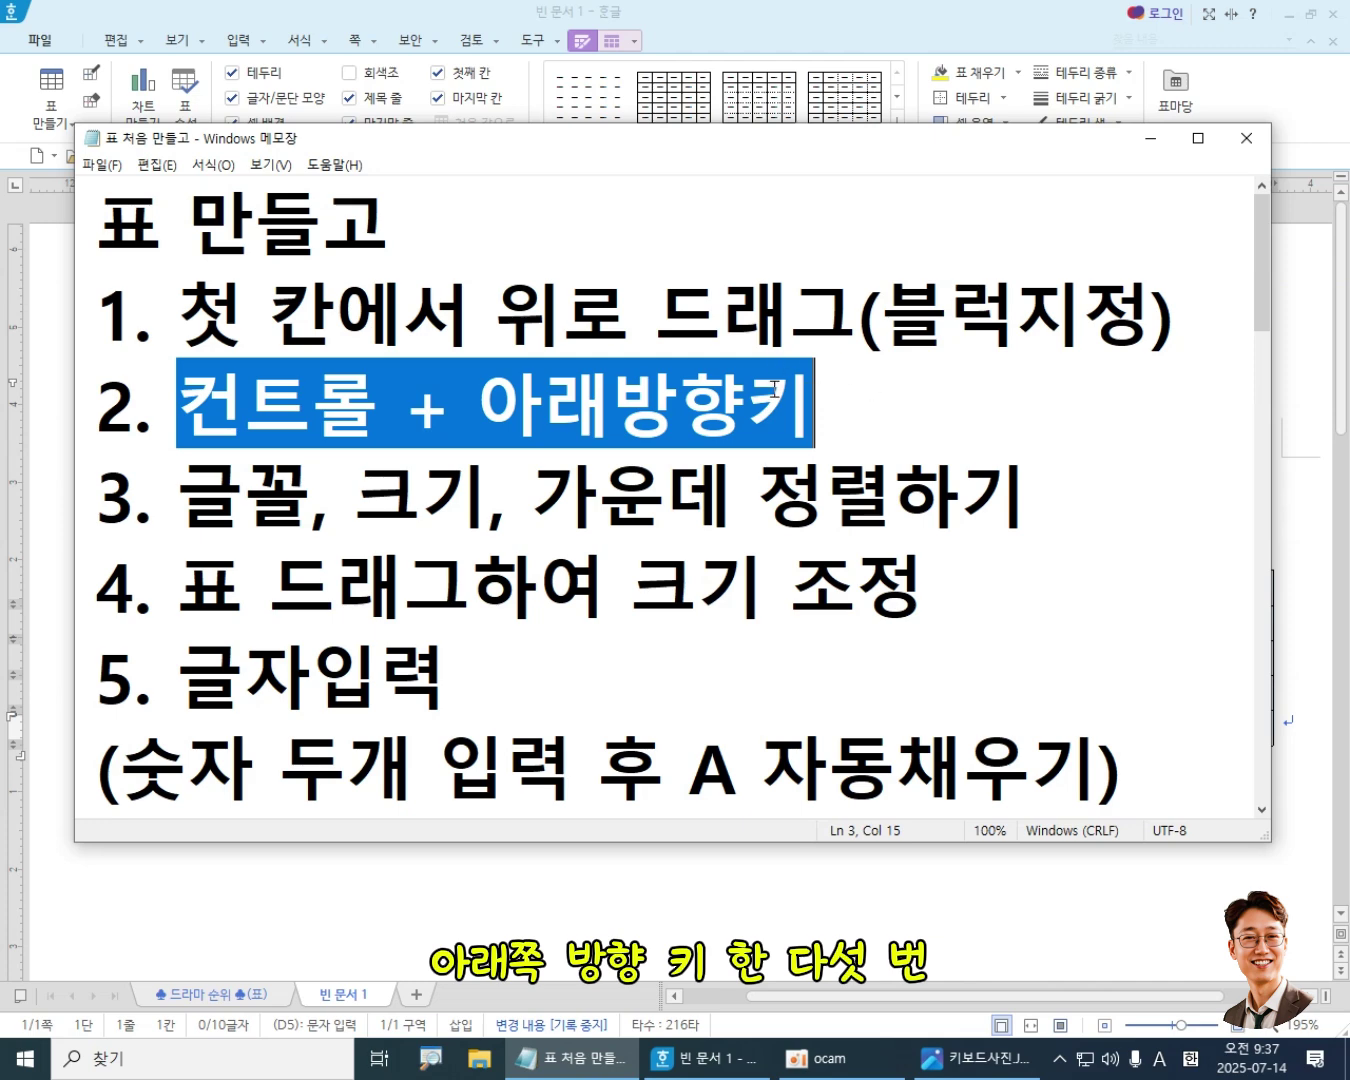
pyautogui.click(878, 25)
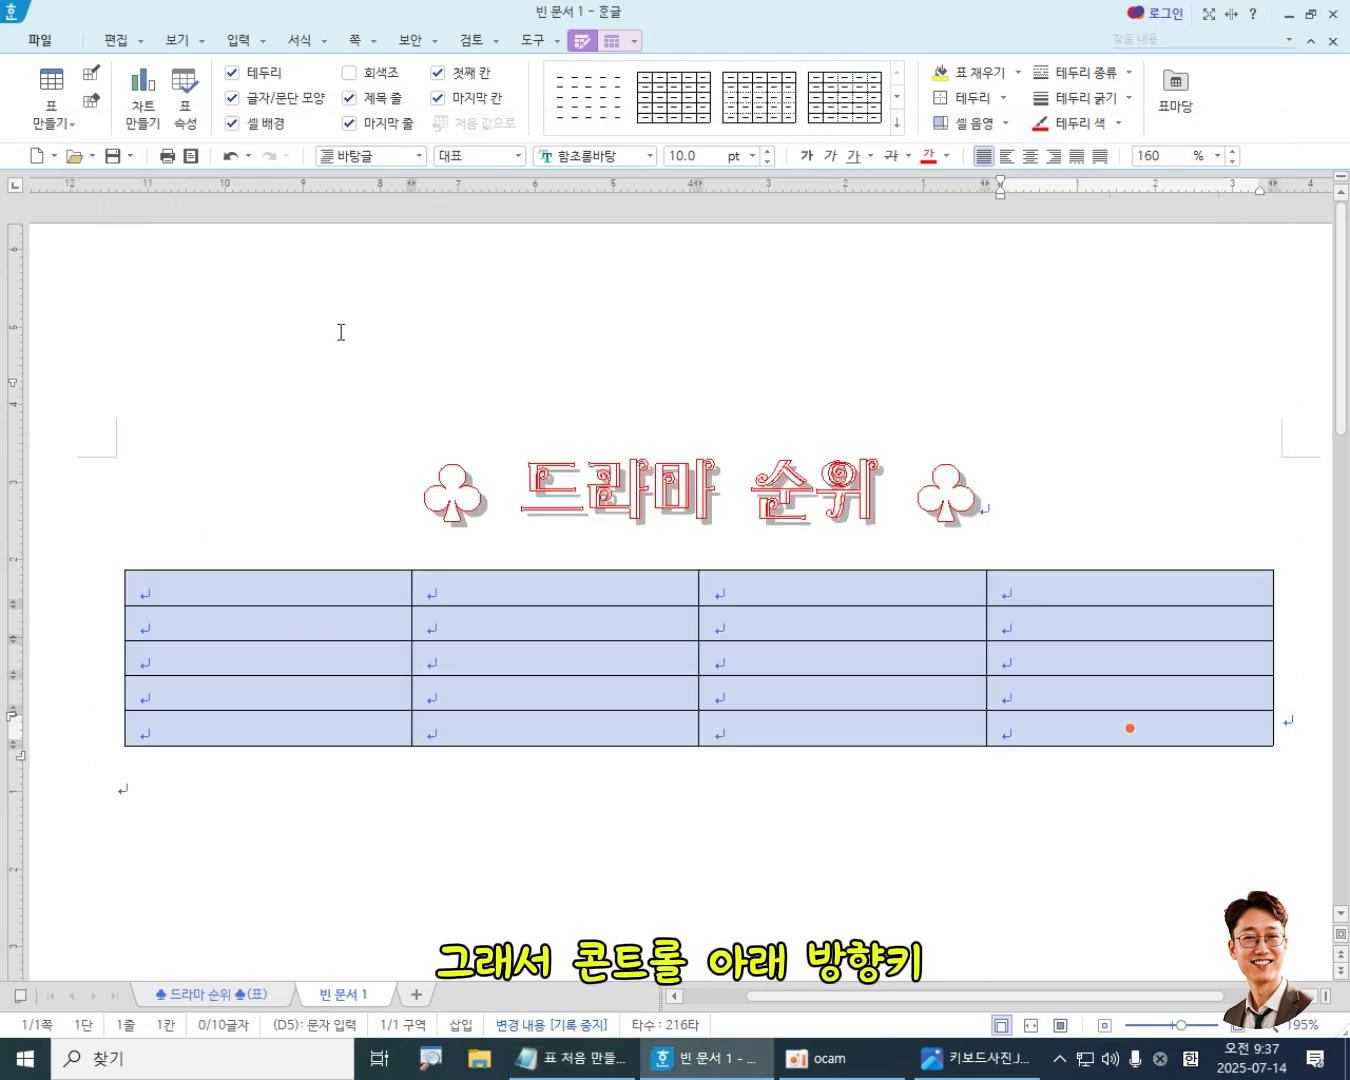
# - Increase the height of all rows of the selected table in repeated small increments, making the whole table clearly taller
pyautogui.hotkey('ctrl', 'Down')
pyautogui.hotkey('ctrl', 'Down')
pyautogui.hotkey('ctrl', 'Down')
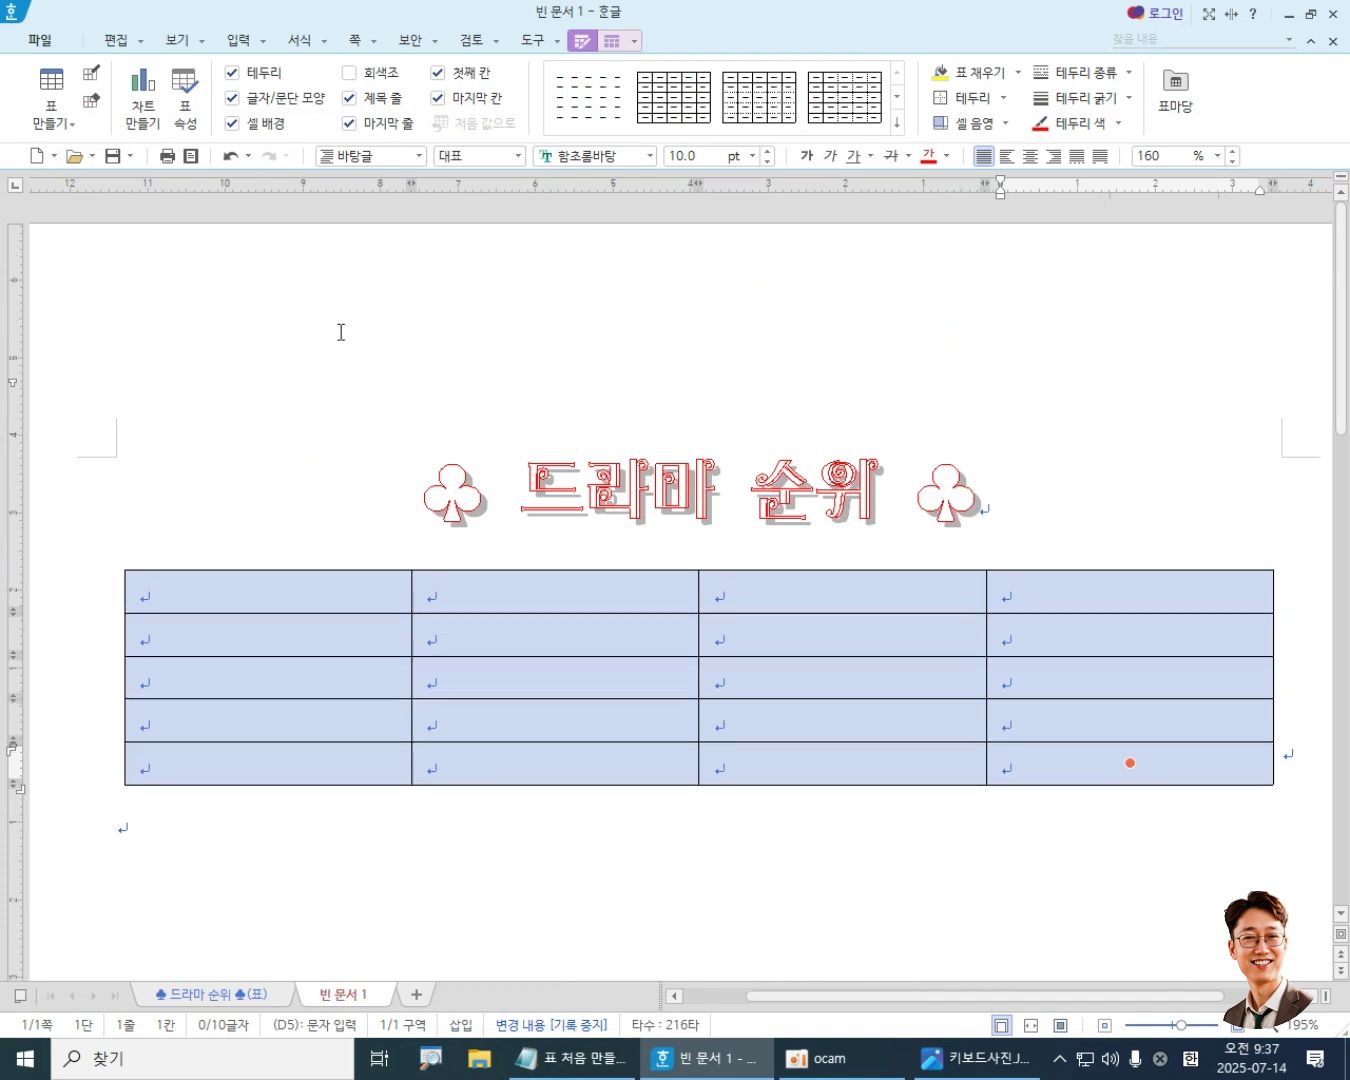
pyautogui.hotkey('ctrl', 'Down')
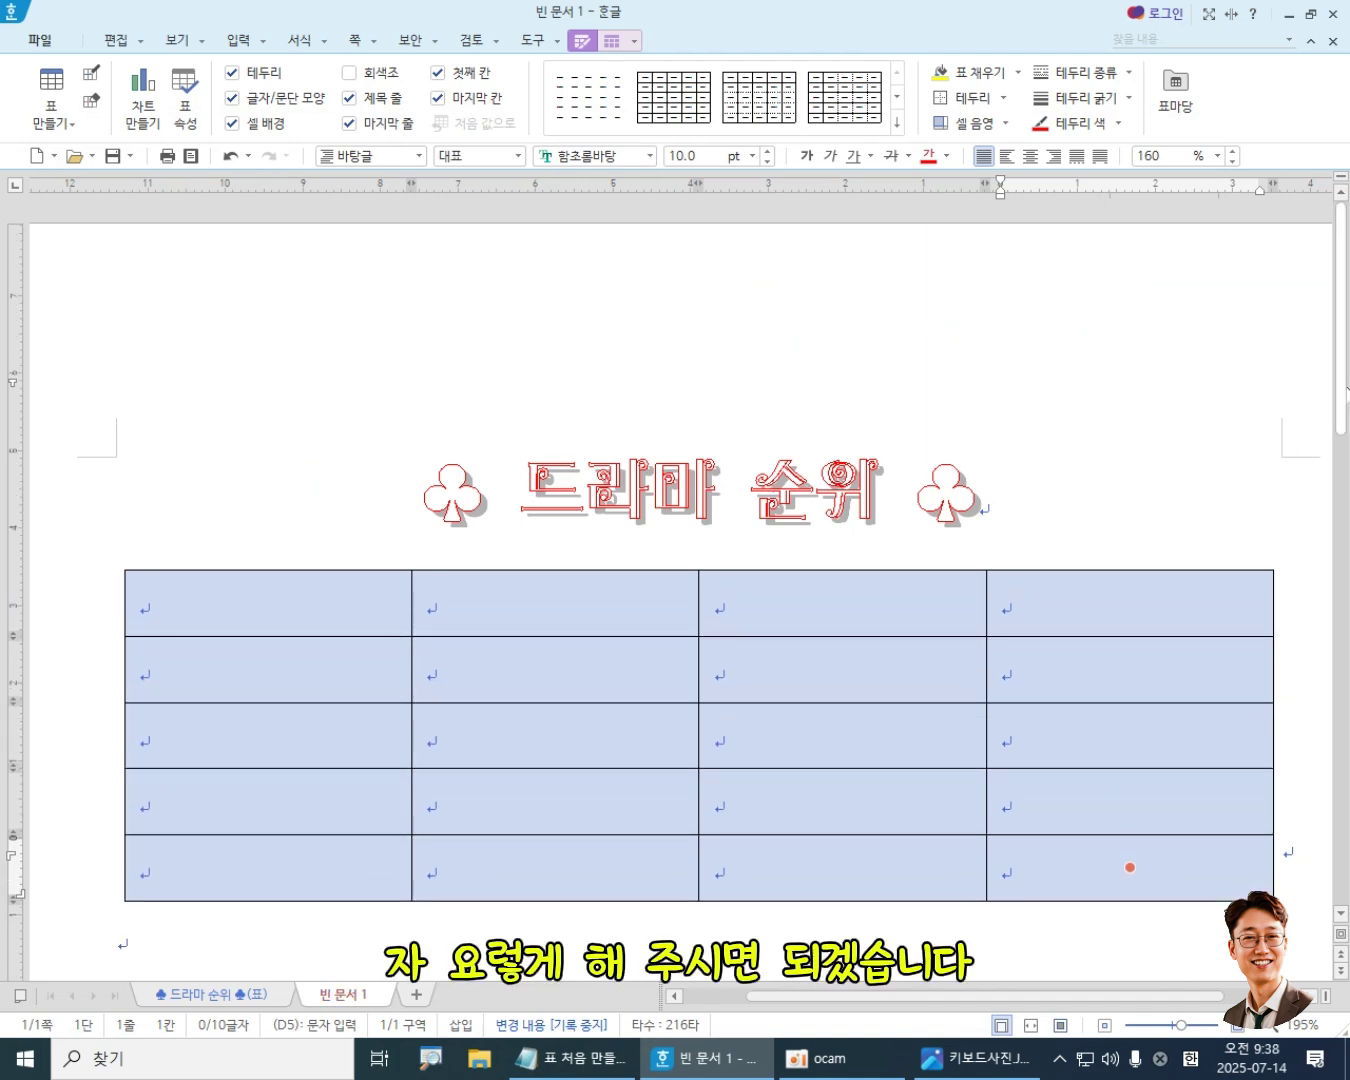
pyautogui.moveTo(1340, 400); pyautogui.dragTo(1341, 462)
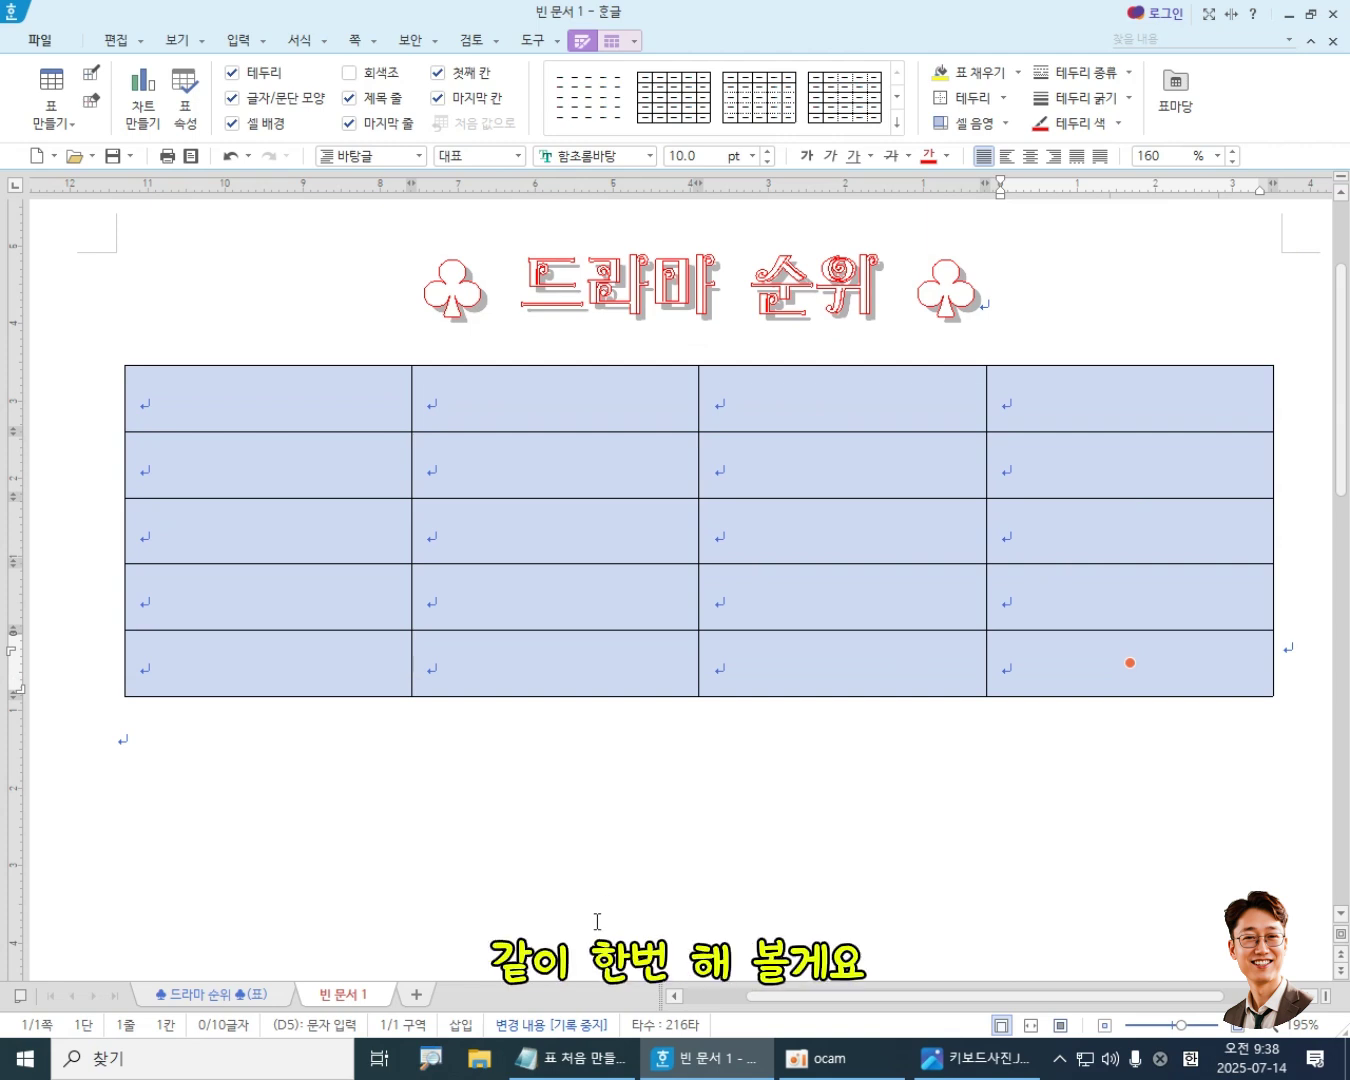
pyautogui.hotkey('ctrl', 'Down')
pyautogui.hotkey('ctrl', 'Down')
pyautogui.hotkey('ctrl', 'Down')
pyautogui.hotkey('ctrl', 'Down')
pyautogui.hotkey('ctrl', 'Down')
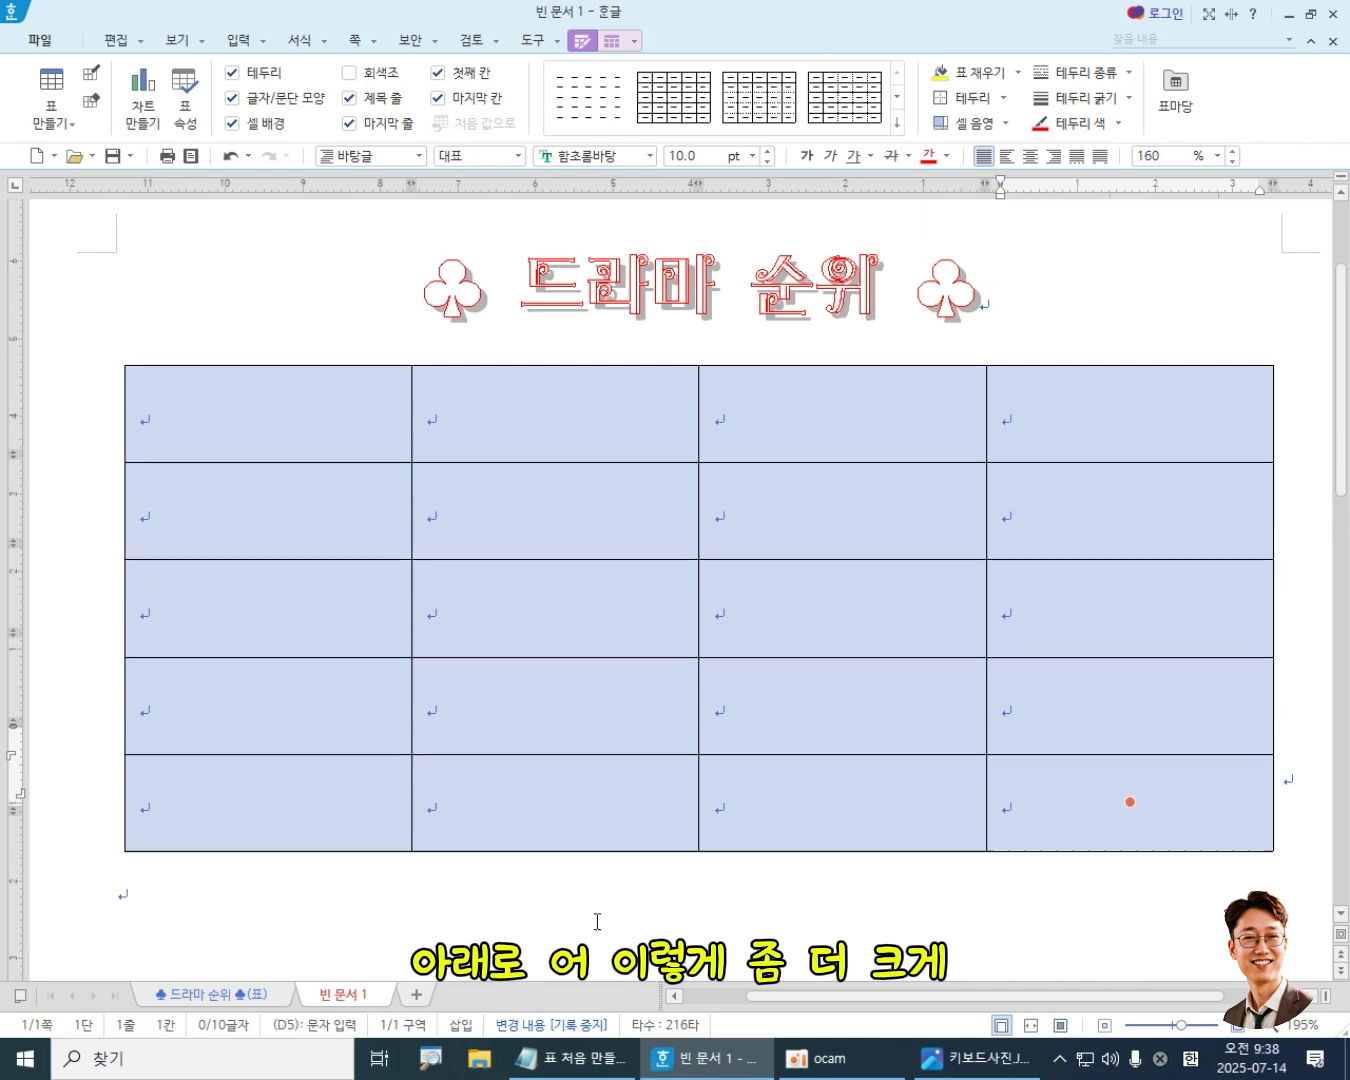
# - Finish adjusting the height of all table rows and select the first two cells of the second row
pyautogui.hotkey('ctrl', 'Up')
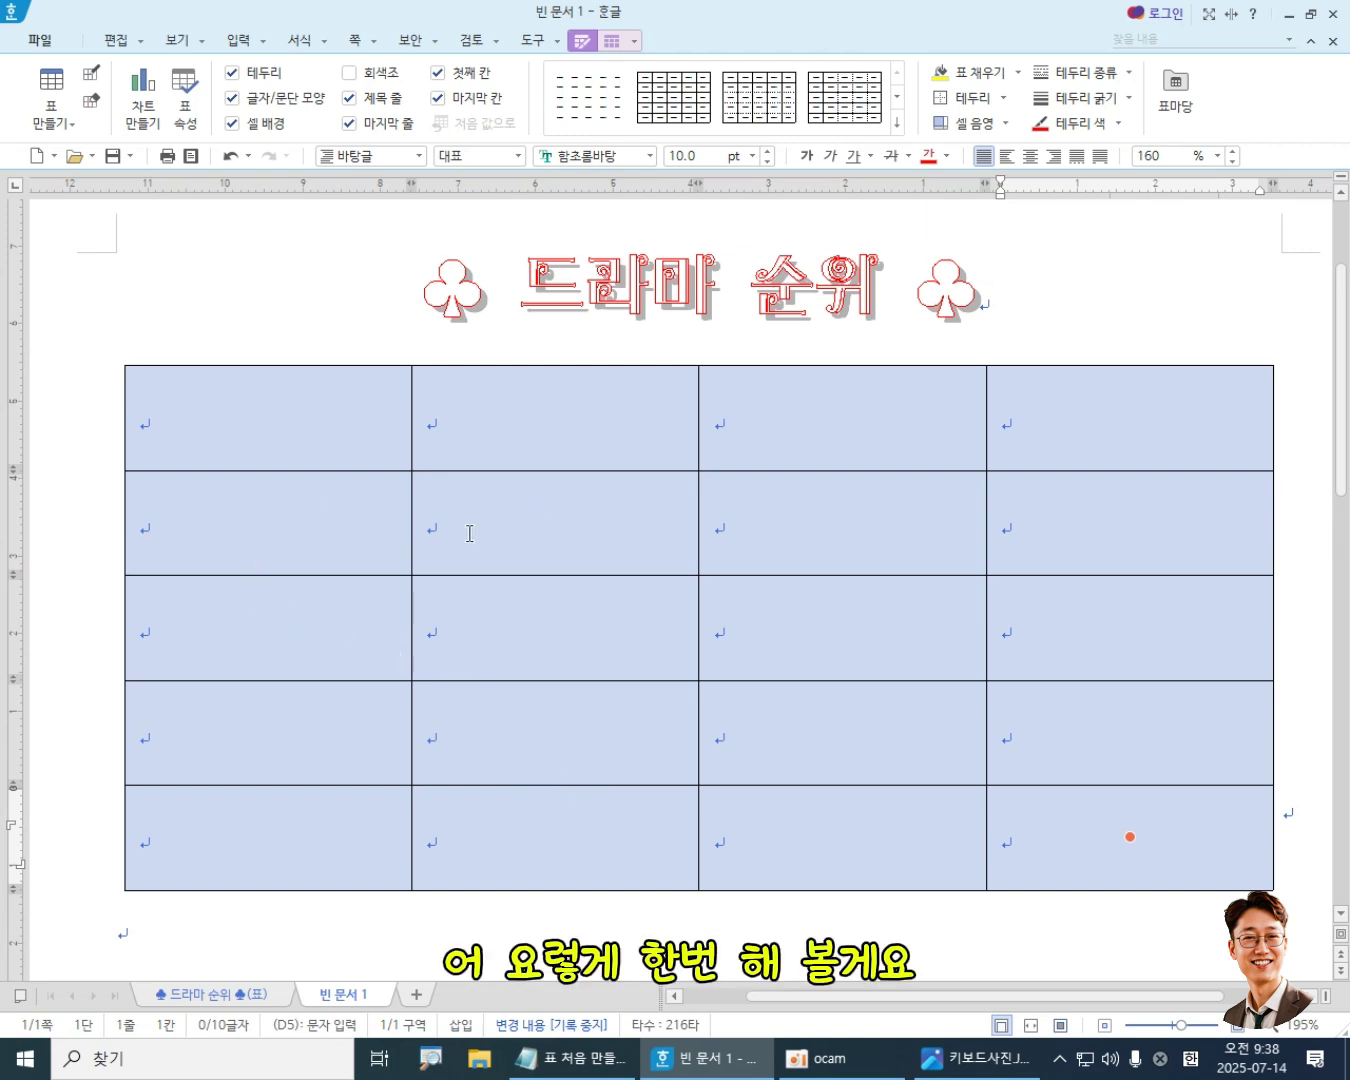
pyautogui.moveTo(280, 519); pyautogui.dragTo(521, 515)
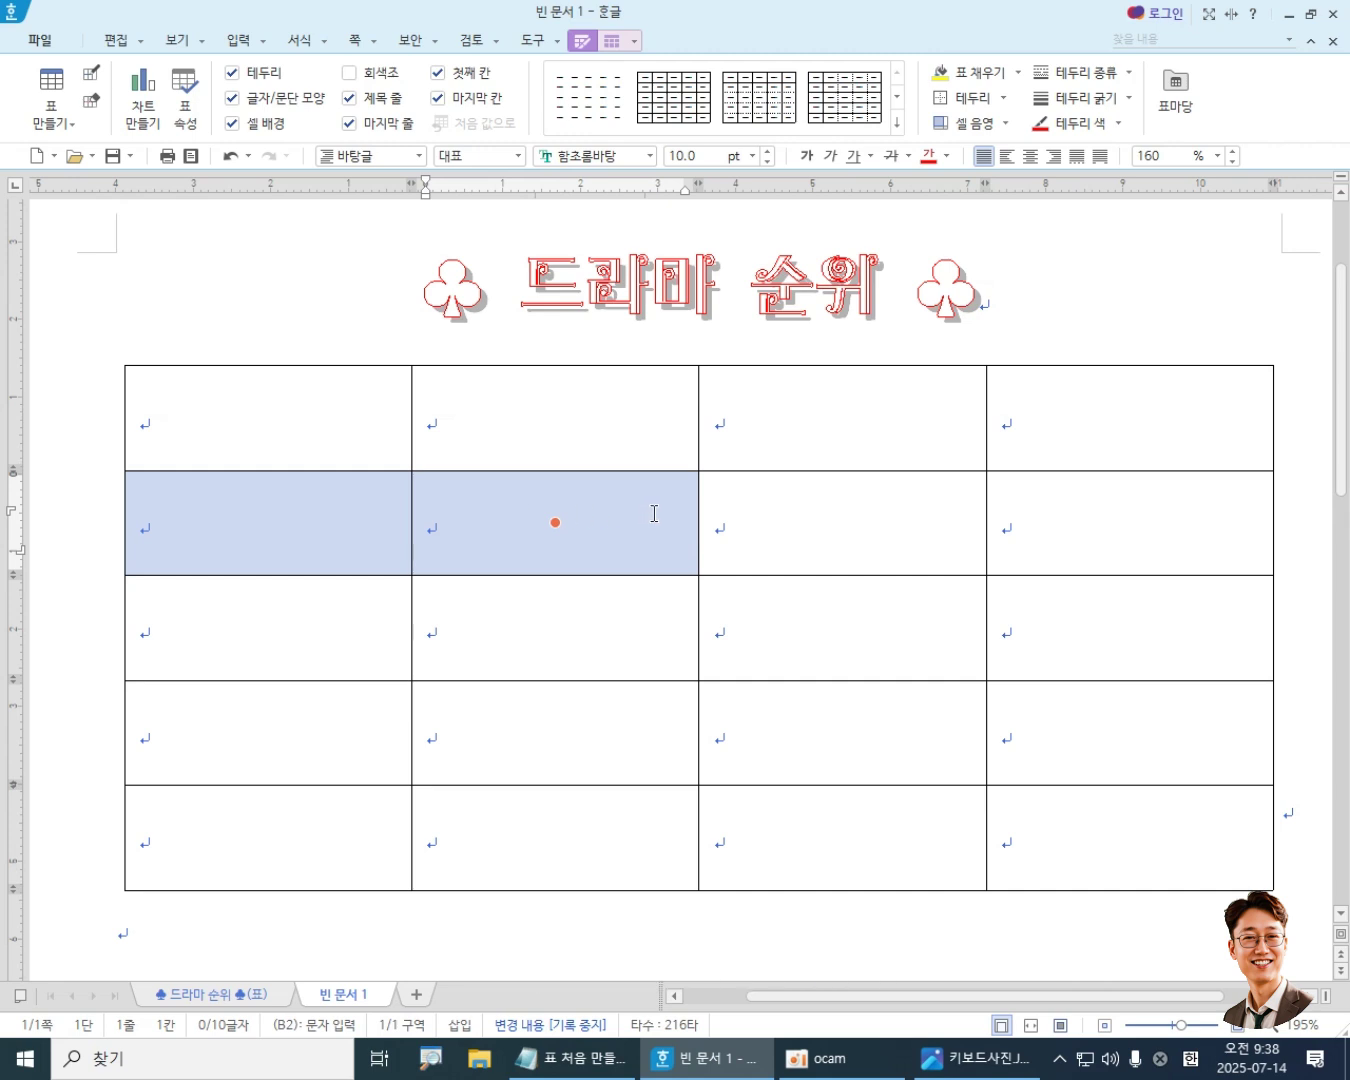
pyautogui.moveTo(295, 505); pyautogui.dragTo(572, 507)
pyautogui.moveTo(262, 505); pyautogui.dragTo(472, 504)
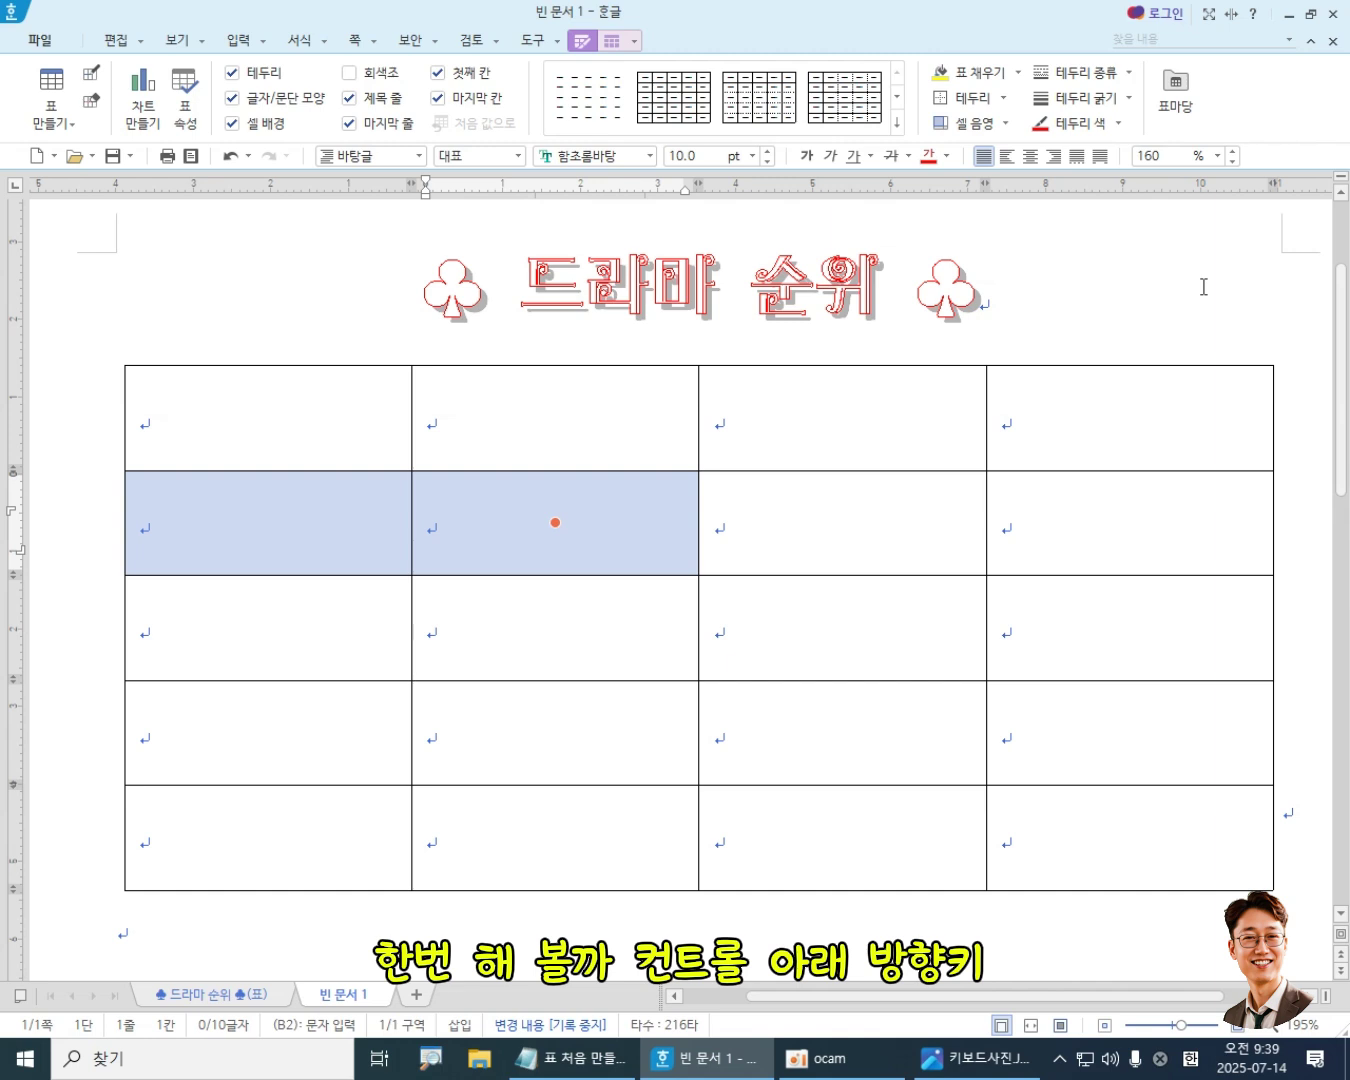
# - Make the entire second row taller and shorter several times, ending at the same height as the other rows
pyautogui.hotkey('shift', 'Down')
pyautogui.hotkey('shift', 'Up')
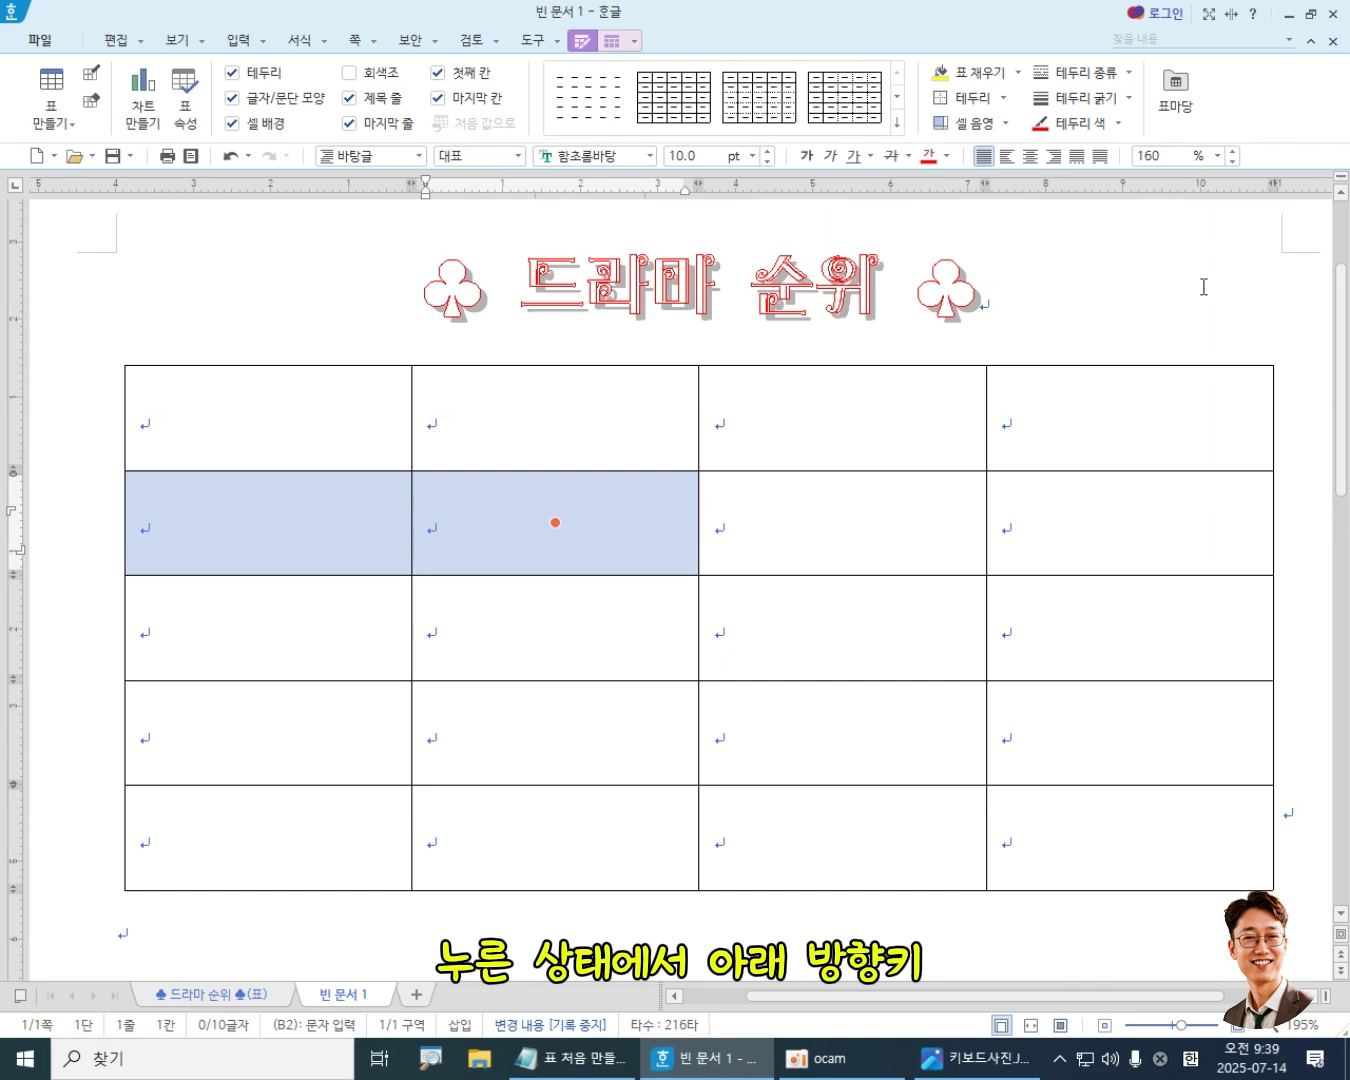
pyautogui.hotkey('ctrl', 'Down')
pyautogui.hotkey('ctrl', 'Down')
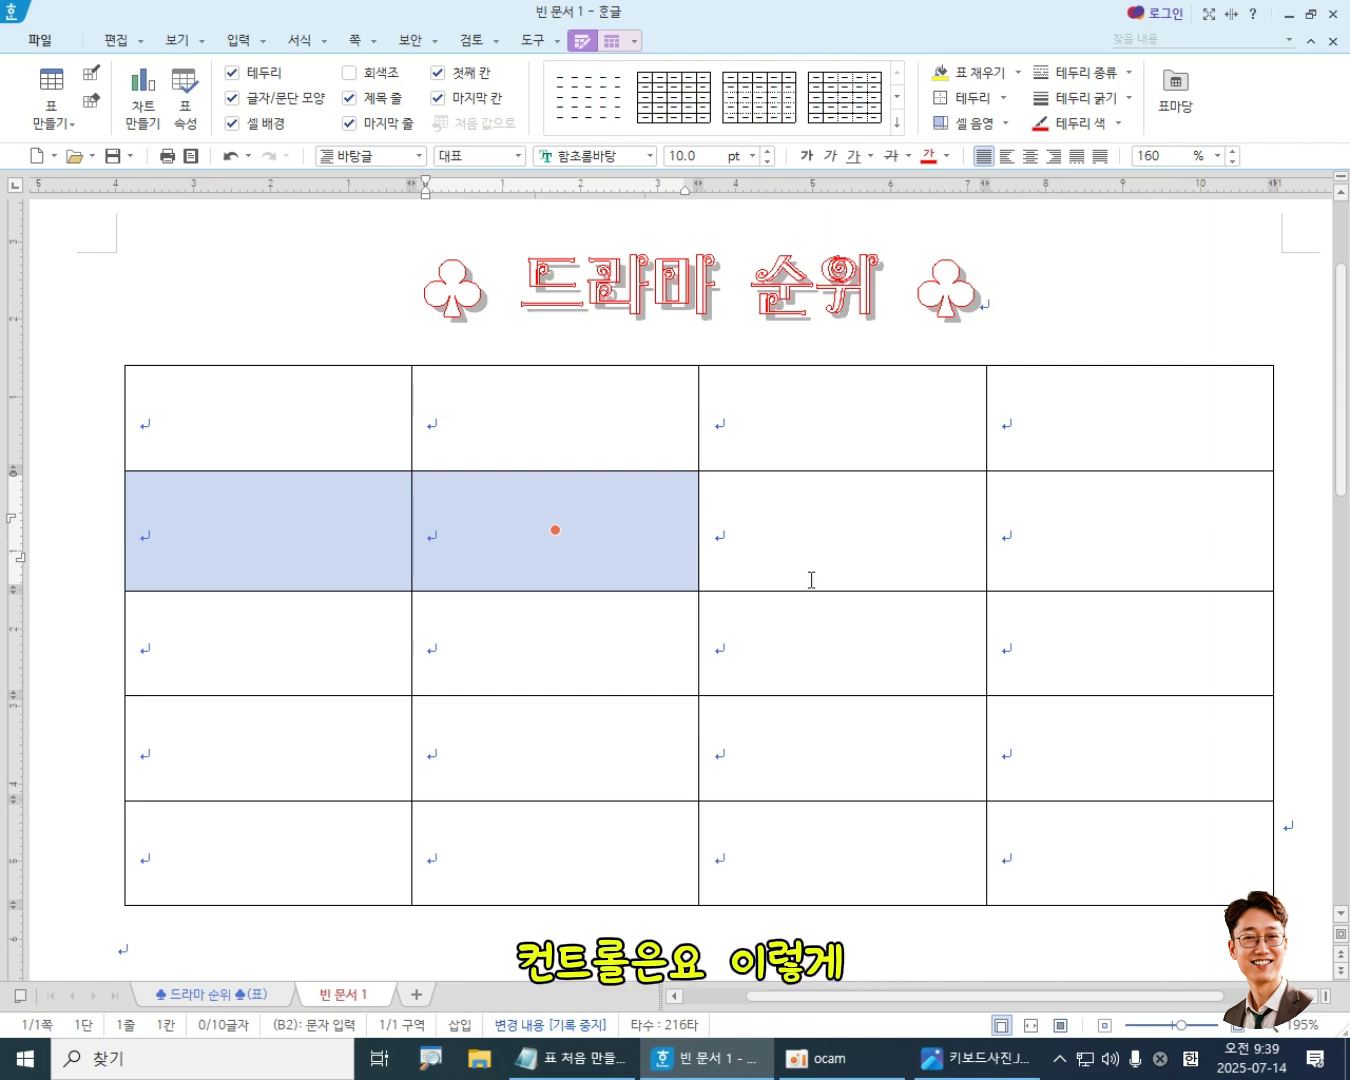
pyautogui.hotkey('ctrl', 'Down')
pyautogui.hotkey('ctrl', 'Down')
pyautogui.hotkey('ctrl', 'Down')
pyautogui.hotkey('ctrl', 'Down')
pyautogui.hotkey('ctrl', 'Up')
pyautogui.hotkey('ctrl', 'Up')
pyautogui.hotkey('ctrl', 'Up')
pyautogui.hotkey('ctrl', 'Up')
pyautogui.hotkey('ctrl', 'Up')
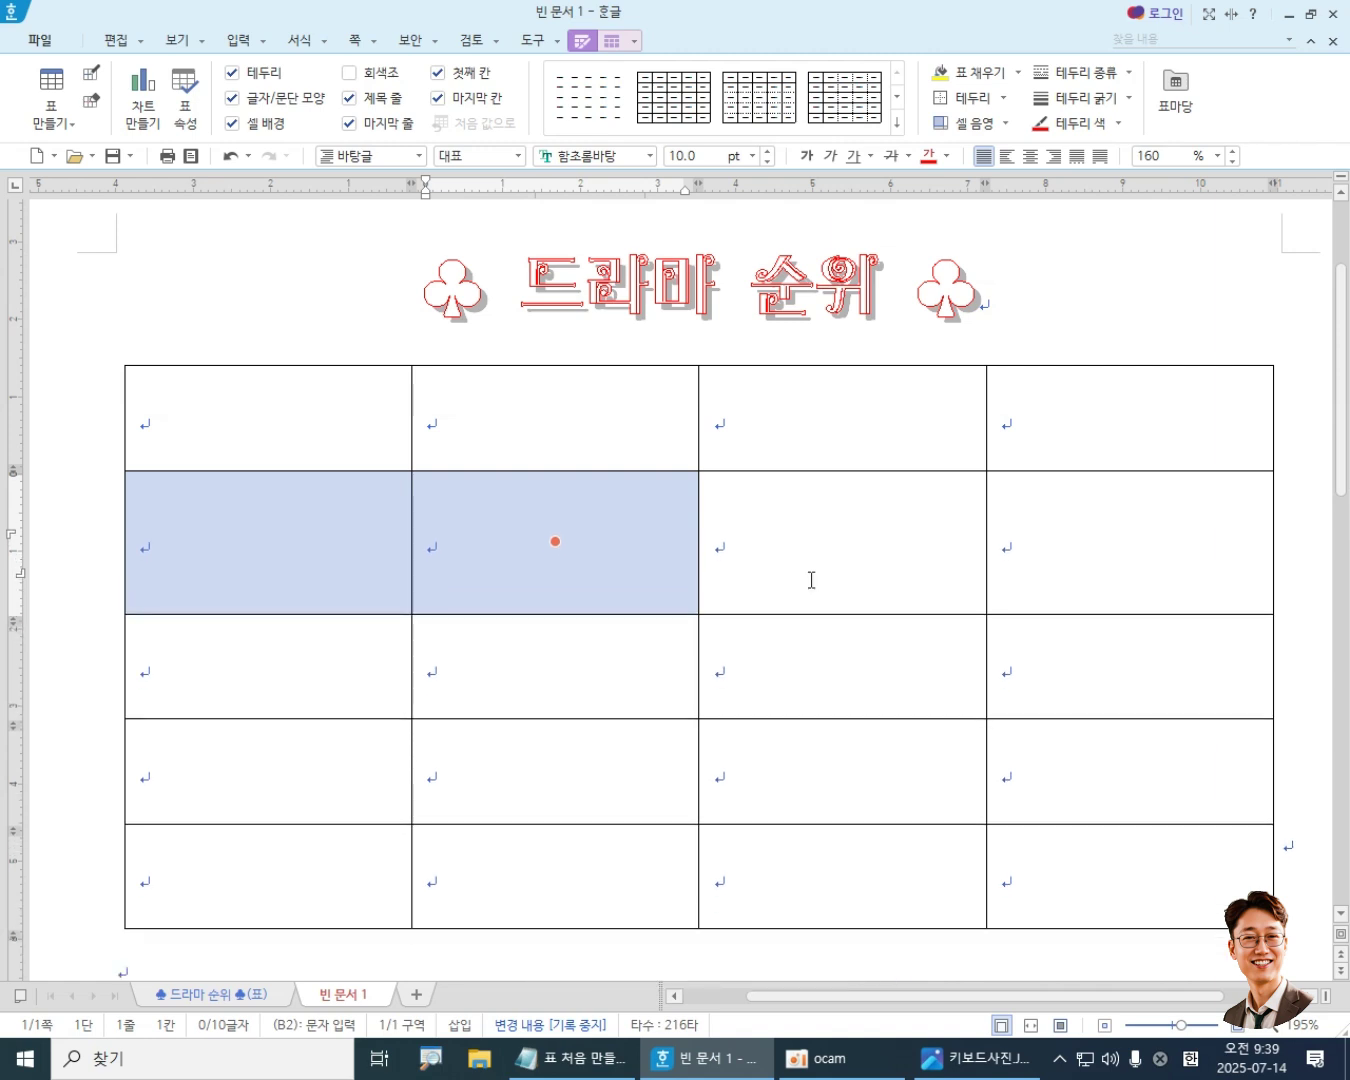
pyautogui.hotkey('ctrl', 'Down')
pyautogui.hotkey('ctrl', 'Down')
pyautogui.hotkey('ctrl', 'Down')
pyautogui.hotkey('ctrl', 'Down')
pyautogui.hotkey('ctrl', 'Down')
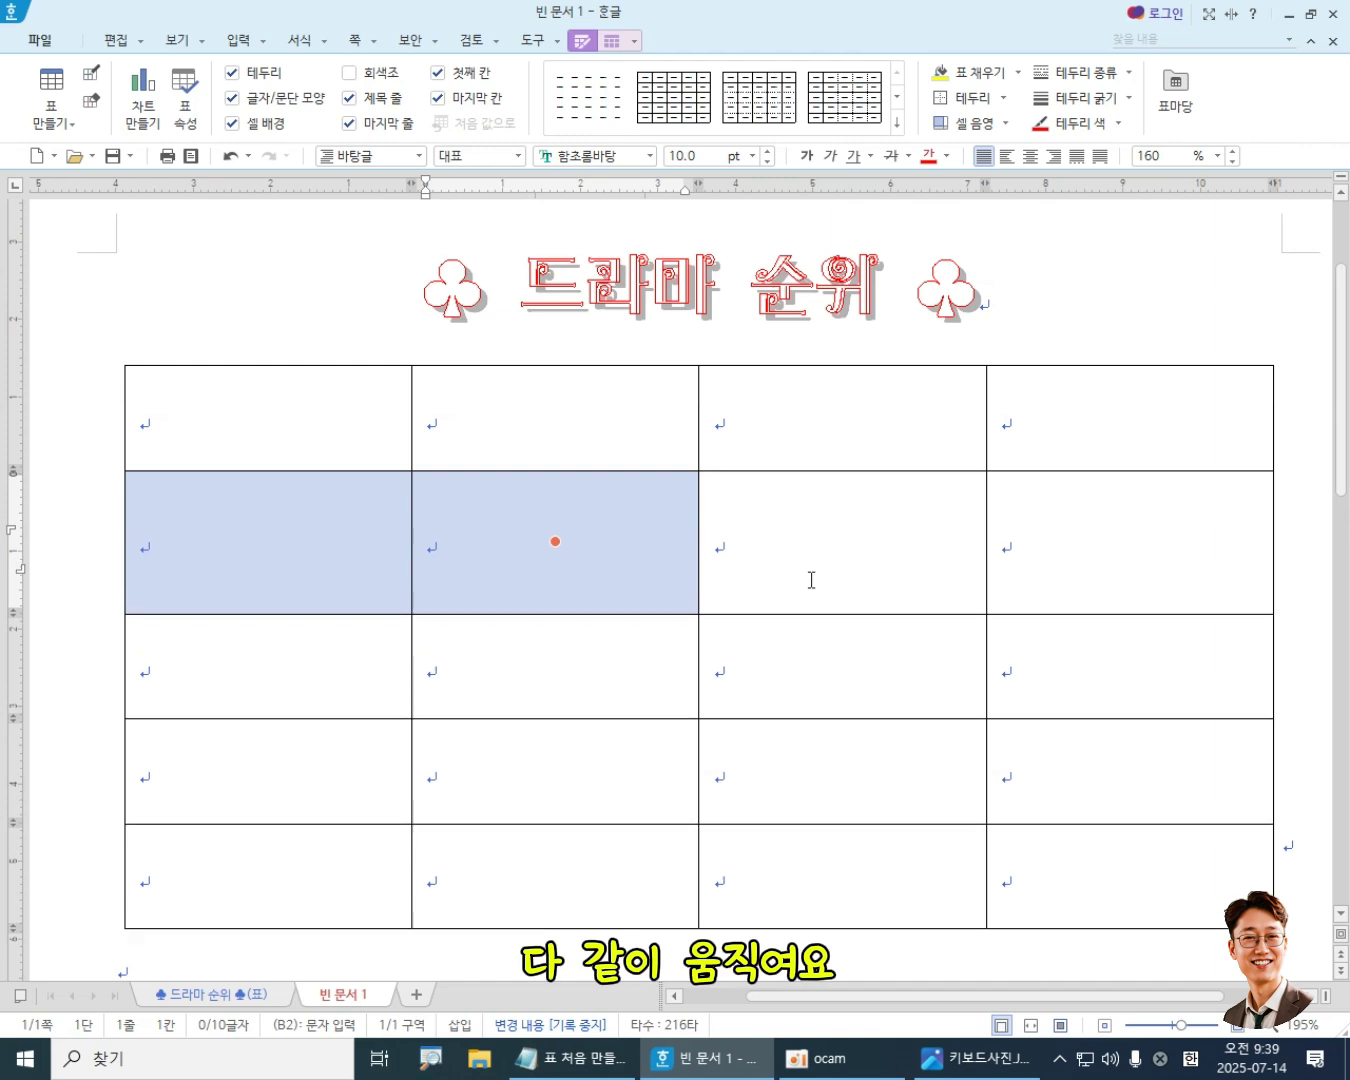
pyautogui.hotkey('ctrl', 'Up')
pyautogui.hotkey('ctrl', 'Up')
pyautogui.hotkey('ctrl', 'Up')
pyautogui.hotkey('ctrl', 'Up')
pyautogui.hotkey('ctrl', 'Up')
pyautogui.hotkey('ctrl', 'Up')
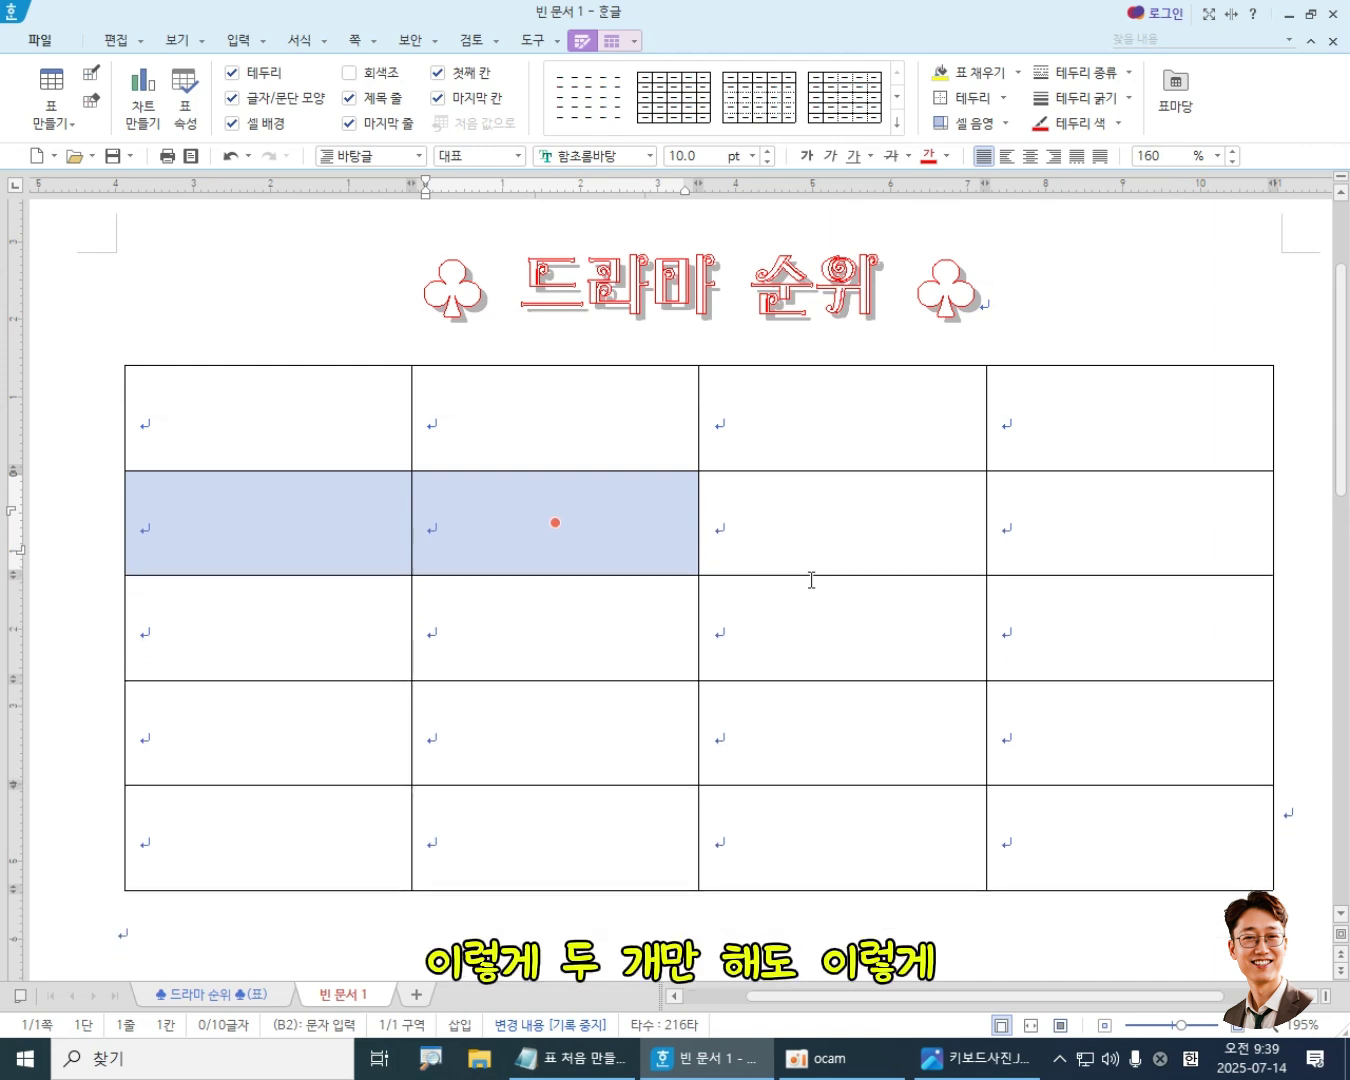
# - Adjust the second row's height in small increments until the whole row is slightly taller than the others
pyautogui.hotkey('ctrl', 'Down')
pyautogui.hotkey('ctrl', 'Down')
pyautogui.hotkey('ctrl', 'Down')
pyautogui.hotkey('ctrl', 'Down')
pyautogui.hotkey('ctrl', 'Down')
pyautogui.hotkey('ctrl', 'Up')
pyautogui.hotkey('ctrl', 'Up')
pyautogui.hotkey('ctrl', 'Up')
pyautogui.hotkey('ctrl', 'Up')
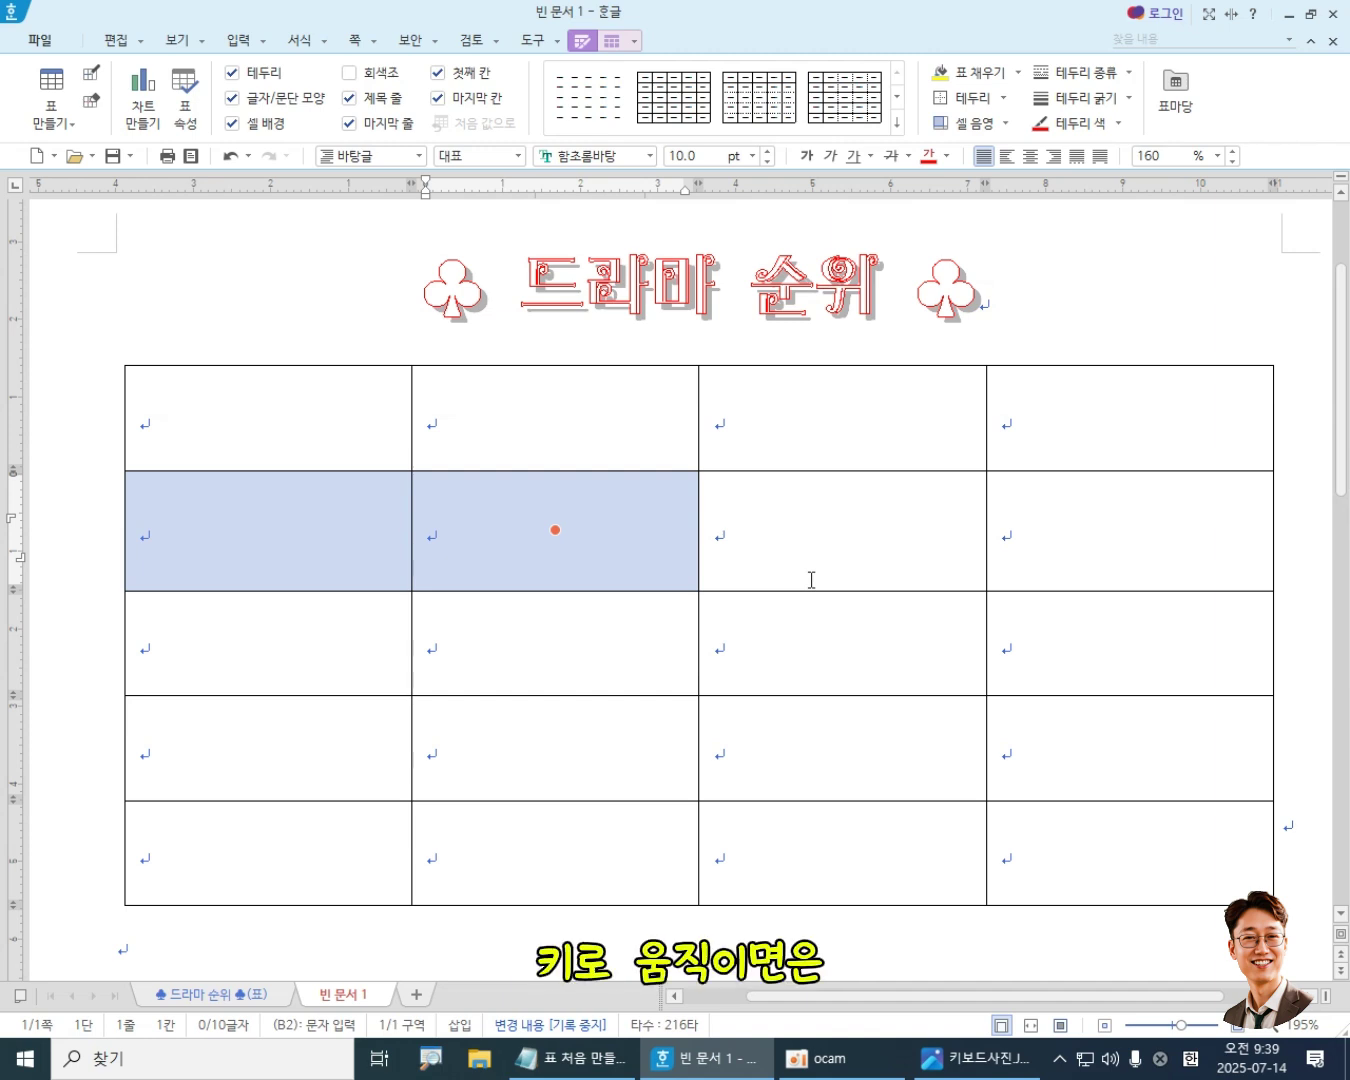
pyautogui.hotkey('ctrl', 'Down')
pyautogui.hotkey('ctrl', 'Up')
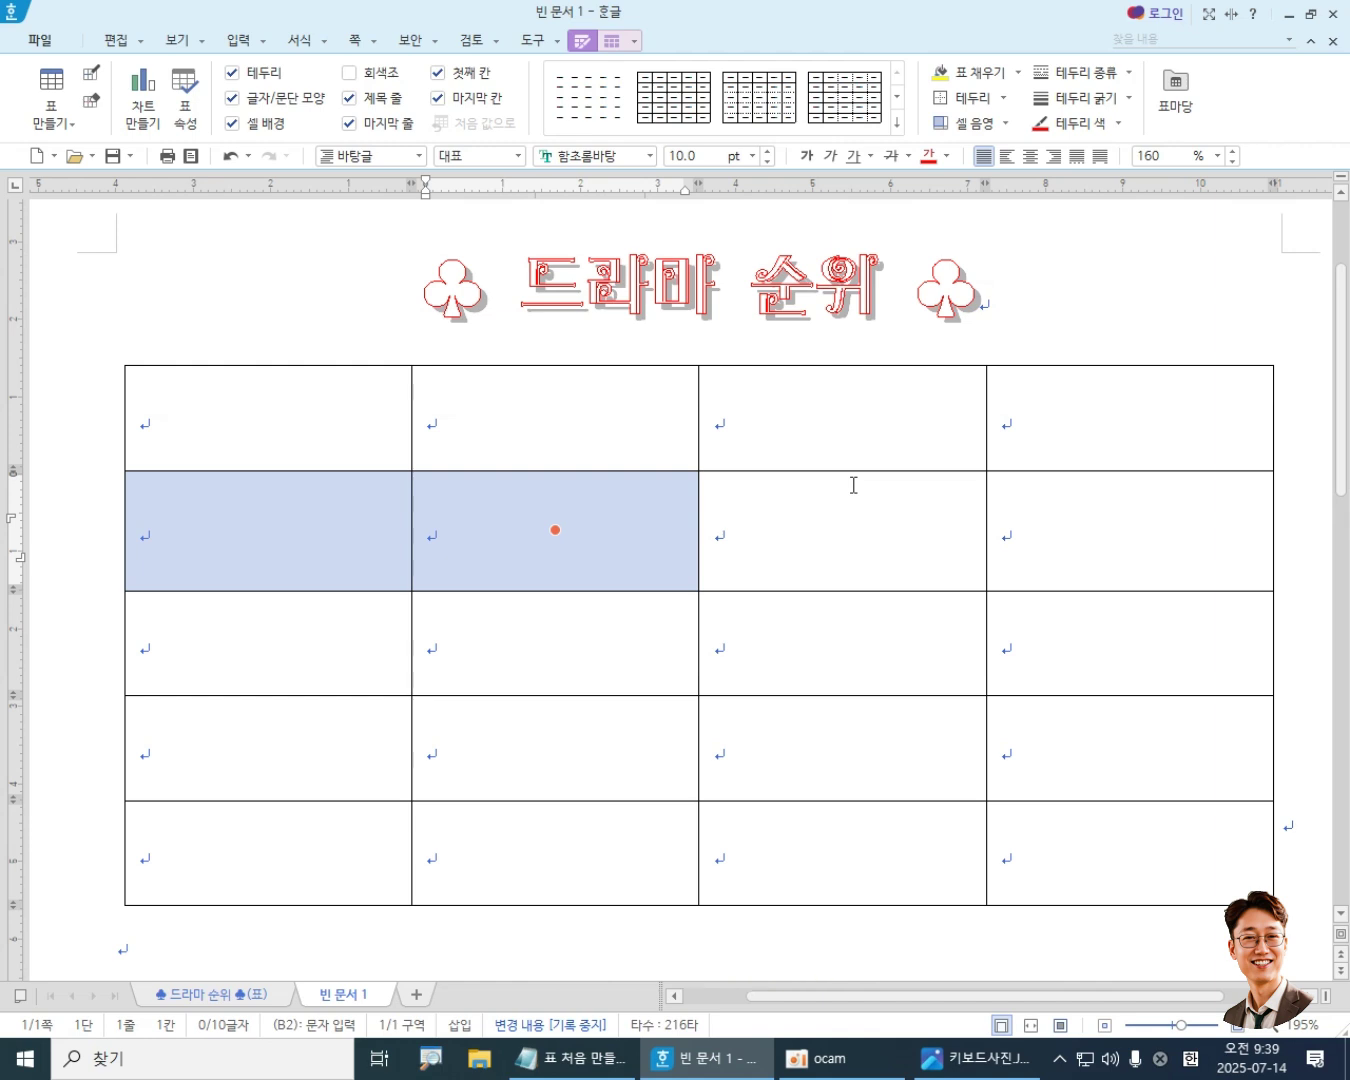
# - Lower the bottom border of only the two selected cells by three increments, and raise it back by three
pyautogui.hotkey('shift', 'Down')
pyautogui.hotkey('shift', 'Down')
pyautogui.hotkey('shift', 'Down')
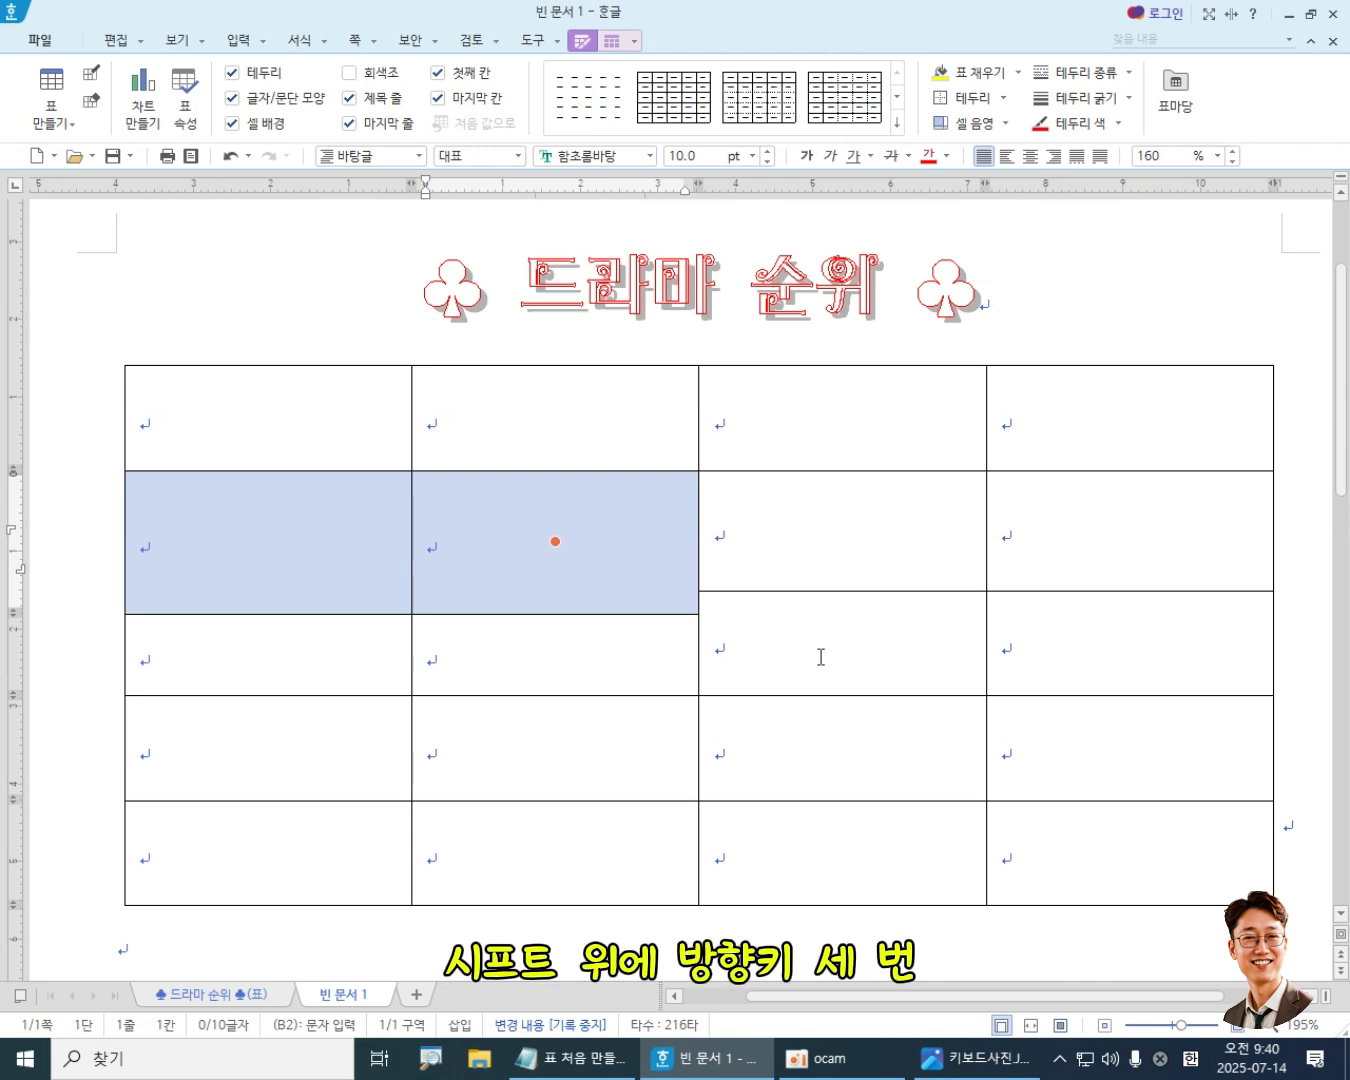
pyautogui.hotkey('shift', 'Up')
pyautogui.hotkey('shift', 'Up')
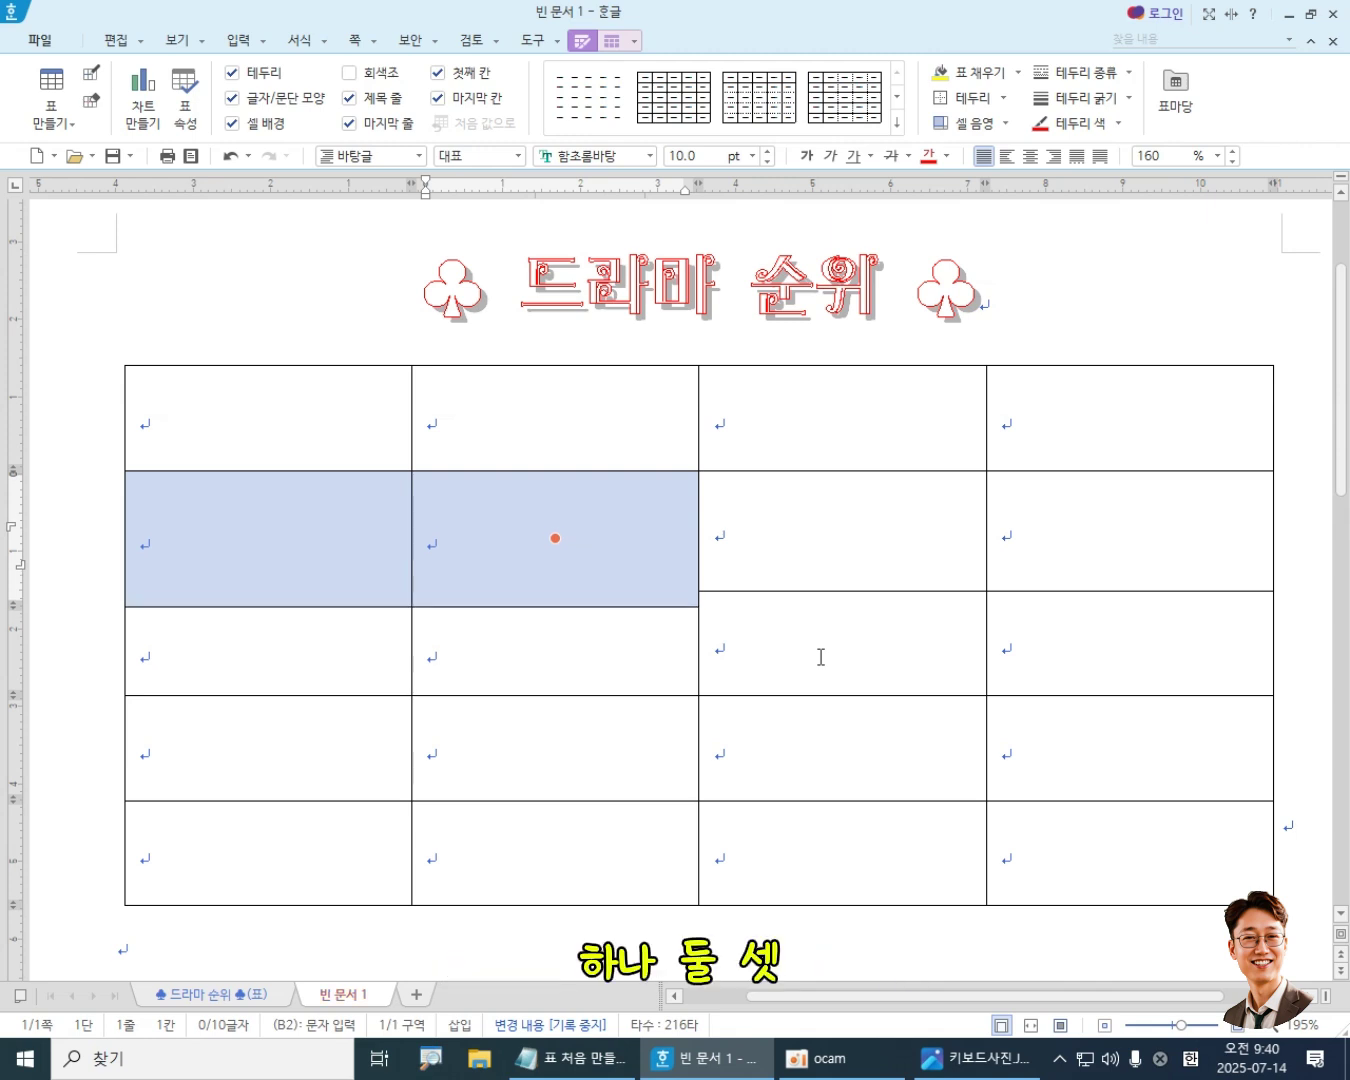
pyautogui.hotkey('shift', 'Up')
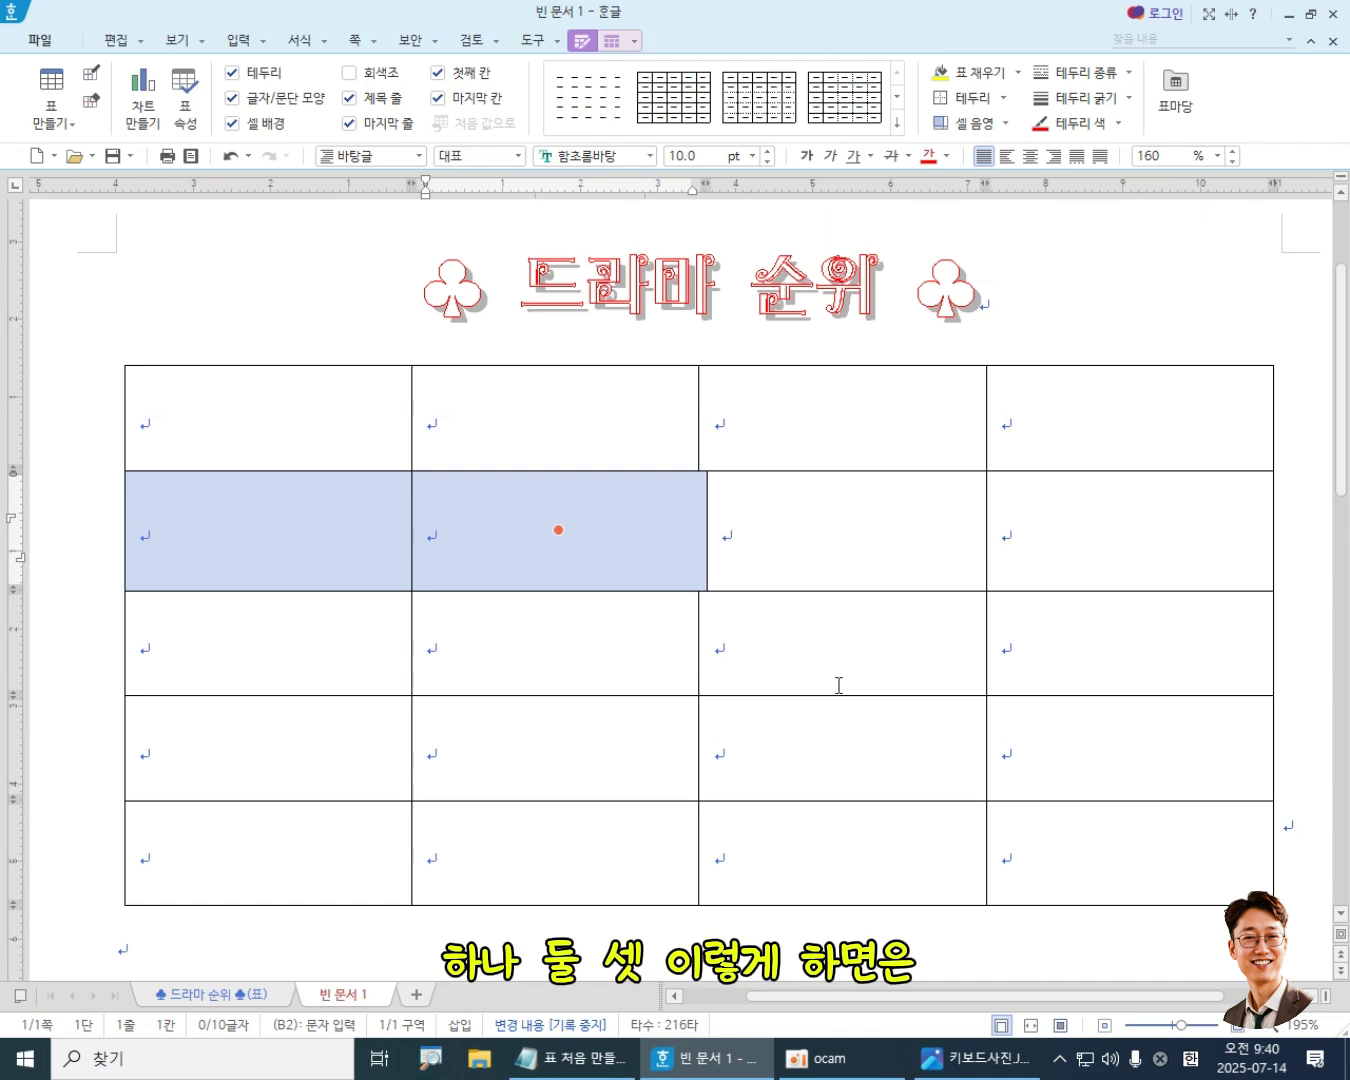
# - Extend the outer border of the two selected cells by three increments, without changing the other rows
pyautogui.hotkey('shift', 'Right')
pyautogui.hotkey('shift', 'Right')
pyautogui.hotkey('shift', 'Right')
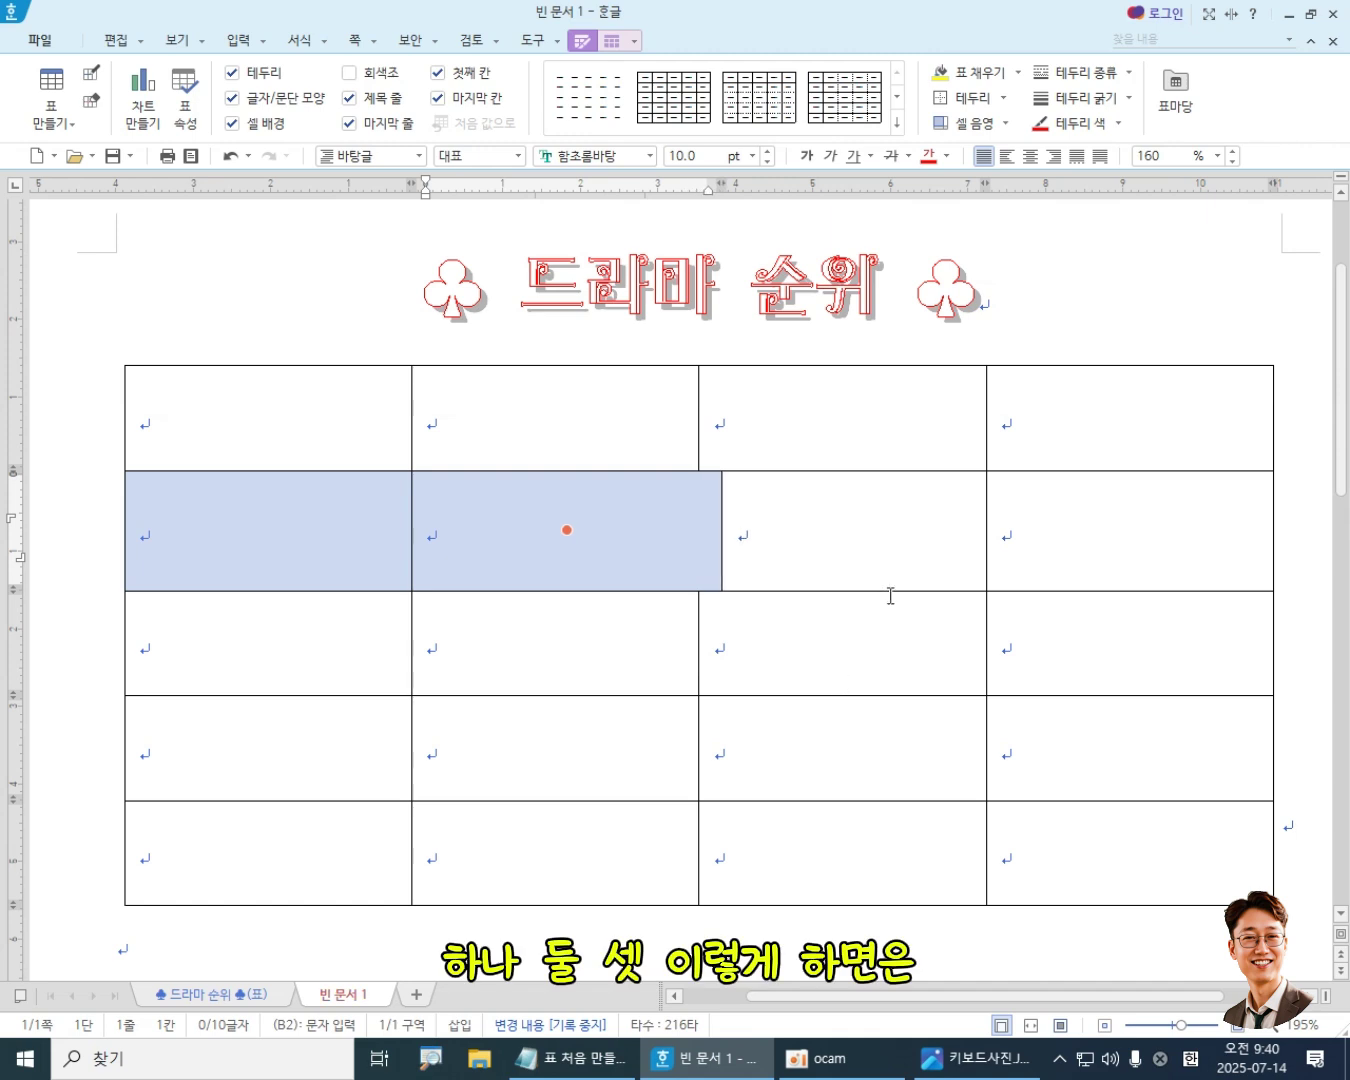
# - Select only the second cell of the second row, widen it well into the third column, and narrow it again
pyautogui.click(565, 527)
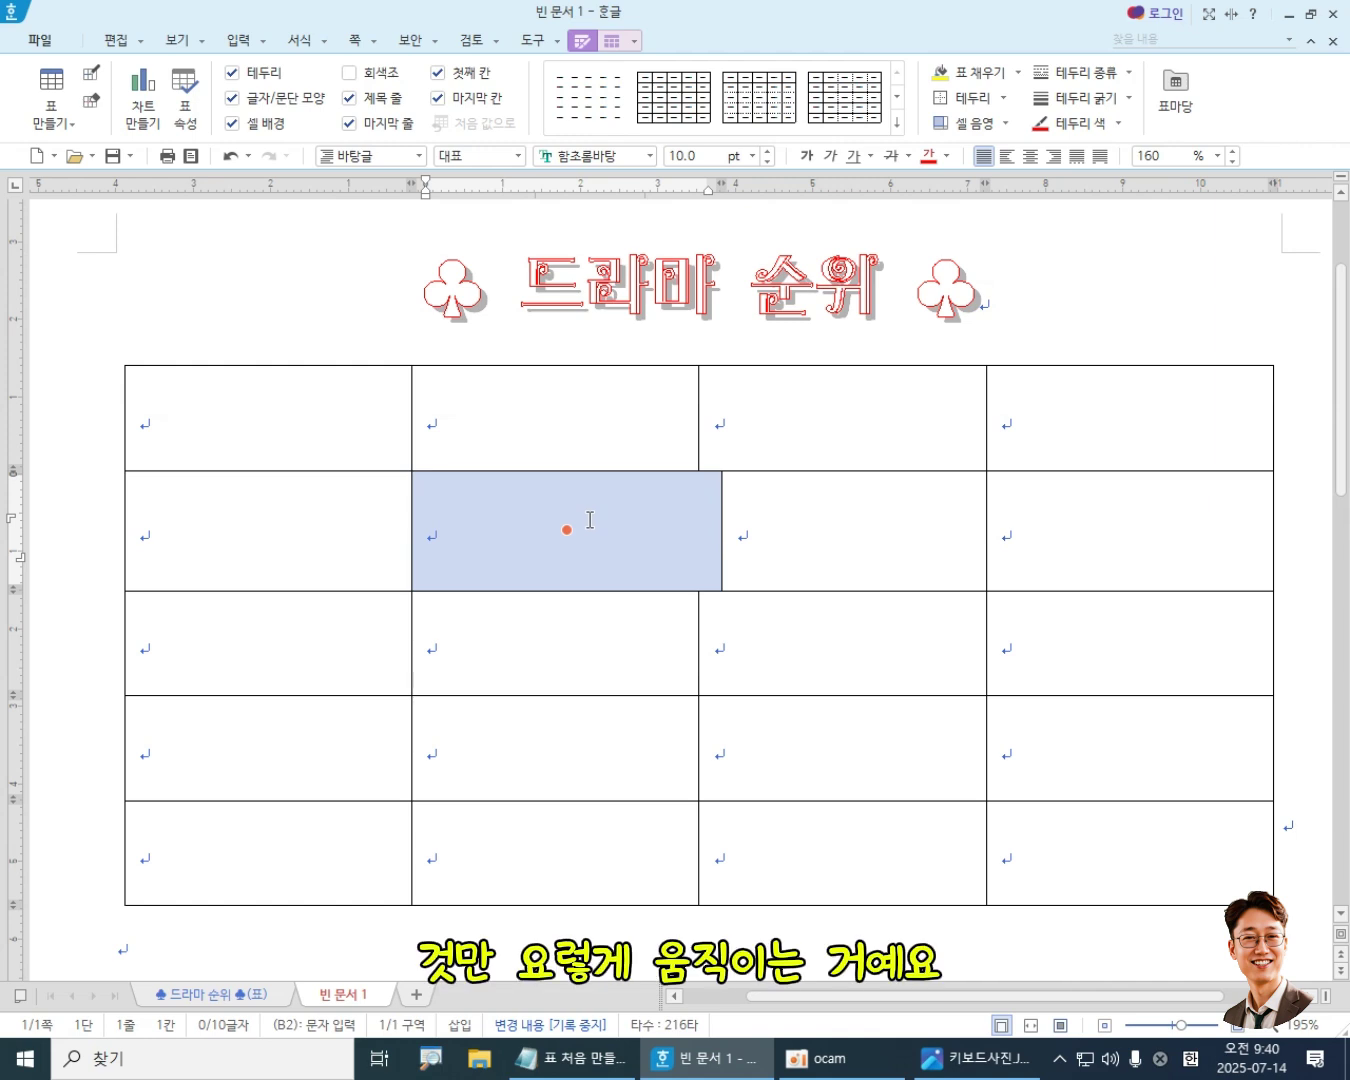
pyautogui.hotkey('shift', 'Right')
pyautogui.hotkey('shift', 'Right')
pyautogui.hotkey('shift', 'Right')
pyautogui.hotkey('shift', 'Right')
pyautogui.hotkey('shift', 'Right')
pyautogui.hotkey('shift', 'Right')
pyautogui.hotkey('shift', 'Right')
pyautogui.hotkey('shift', 'Right')
pyautogui.hotkey('shift', 'Right')
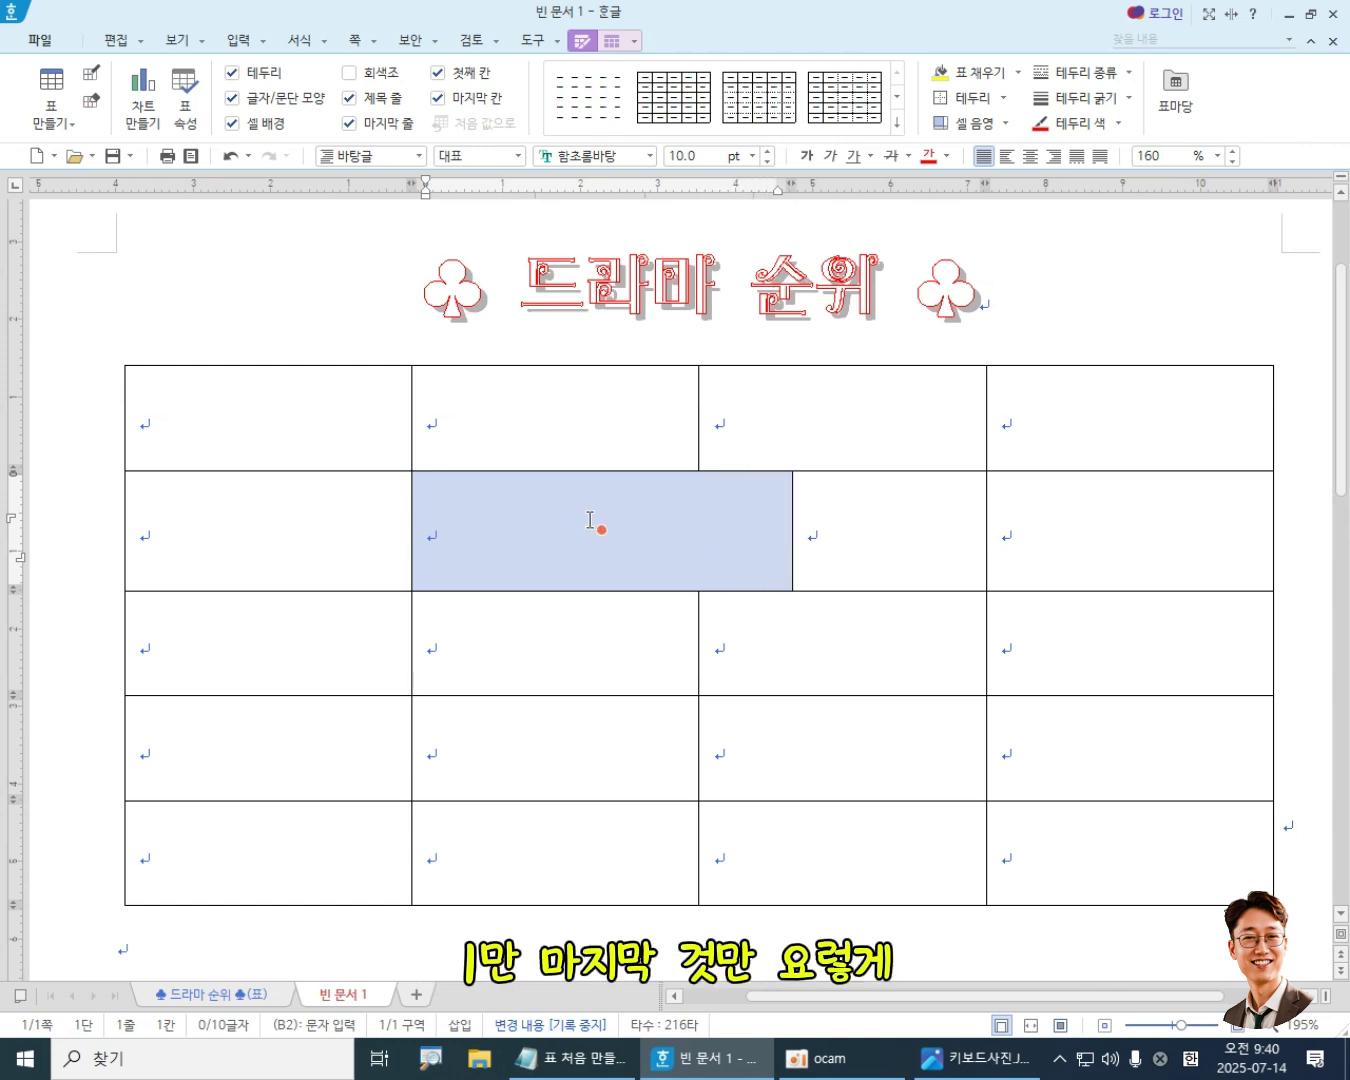
pyautogui.hotkey('shift', 'Left')
pyautogui.hotkey('shift', 'Left')
pyautogui.hotkey('shift', 'Left')
pyautogui.hotkey('shift', 'Left')
pyautogui.hotkey('shift', 'Left')
pyautogui.hotkey('shift', 'Left')
pyautogui.hotkey('shift', 'Left')
pyautogui.hotkey('shift', 'Left')
pyautogui.hotkey('shift', 'Left')
pyautogui.hotkey('shift', 'Left')
pyautogui.hotkey('shift', 'Left')
pyautogui.hotkey('shift', 'Left')
pyautogui.hotkey('shift', 'Left')
pyautogui.hotkey('shift', 'Left')
pyautogui.hotkey('shift', 'Left')
pyautogui.hotkey('shift', 'Left')
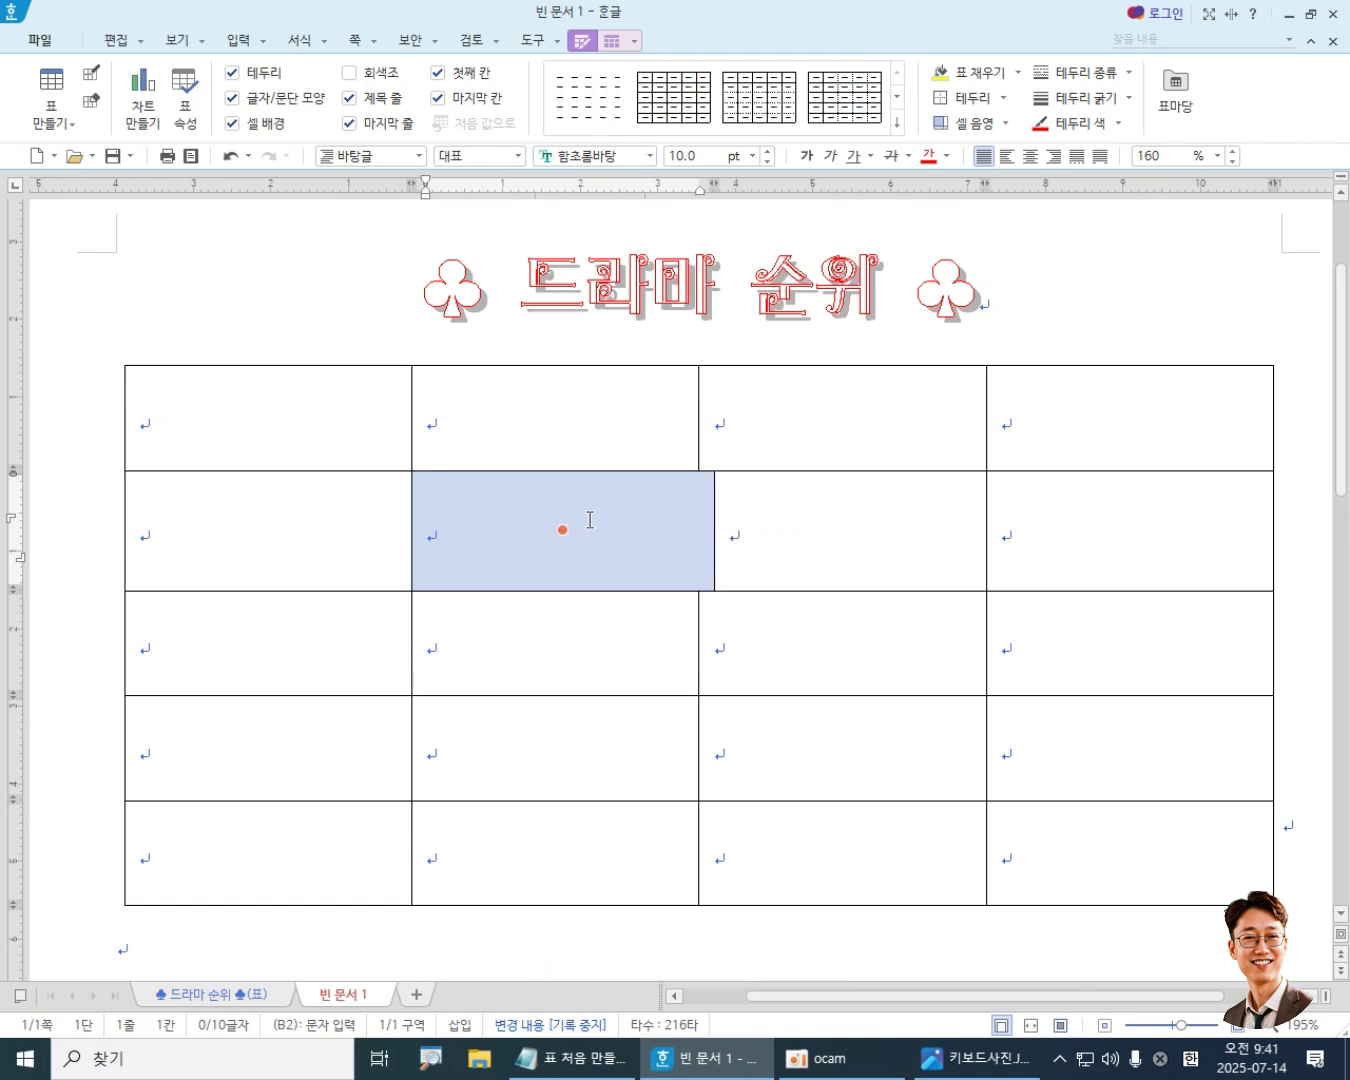
pyautogui.hotkey('shift', 'Left')
pyautogui.hotkey('shift', 'Left')
pyautogui.hotkey('shift', 'Left')
pyautogui.hotkey('shift', 'Left')
pyautogui.hotkey('shift', 'Left')
pyautogui.hotkey('shift', 'Left')
pyautogui.hotkey('shift', 'Left')
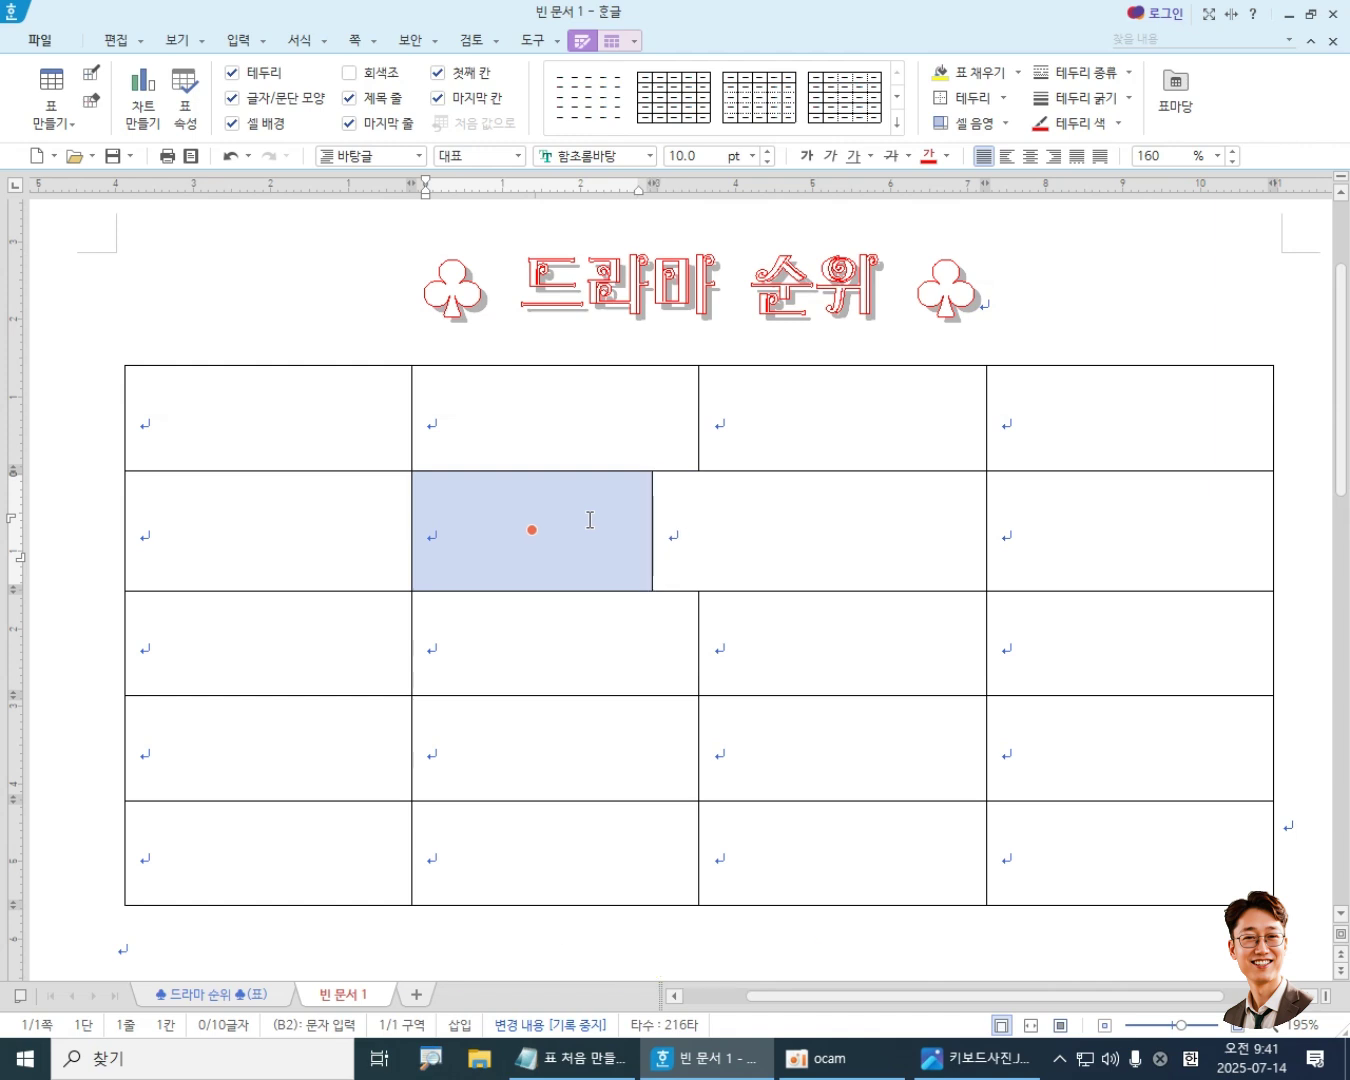
# - Widen the selected second-row cell past the column border of the other rows, and shrink its width again
pyautogui.hotkey('shift', 'Right')
pyautogui.hotkey('shift', 'Right')
pyautogui.hotkey('shift', 'Right')
pyautogui.hotkey('shift', 'Right')
pyautogui.hotkey('shift', 'Right')
pyautogui.hotkey('shift', 'Right')
pyautogui.hotkey('shift', 'Right')
pyautogui.hotkey('shift', 'Right')
pyautogui.hotkey('shift', 'Right')
pyautogui.hotkey('shift', 'Right')
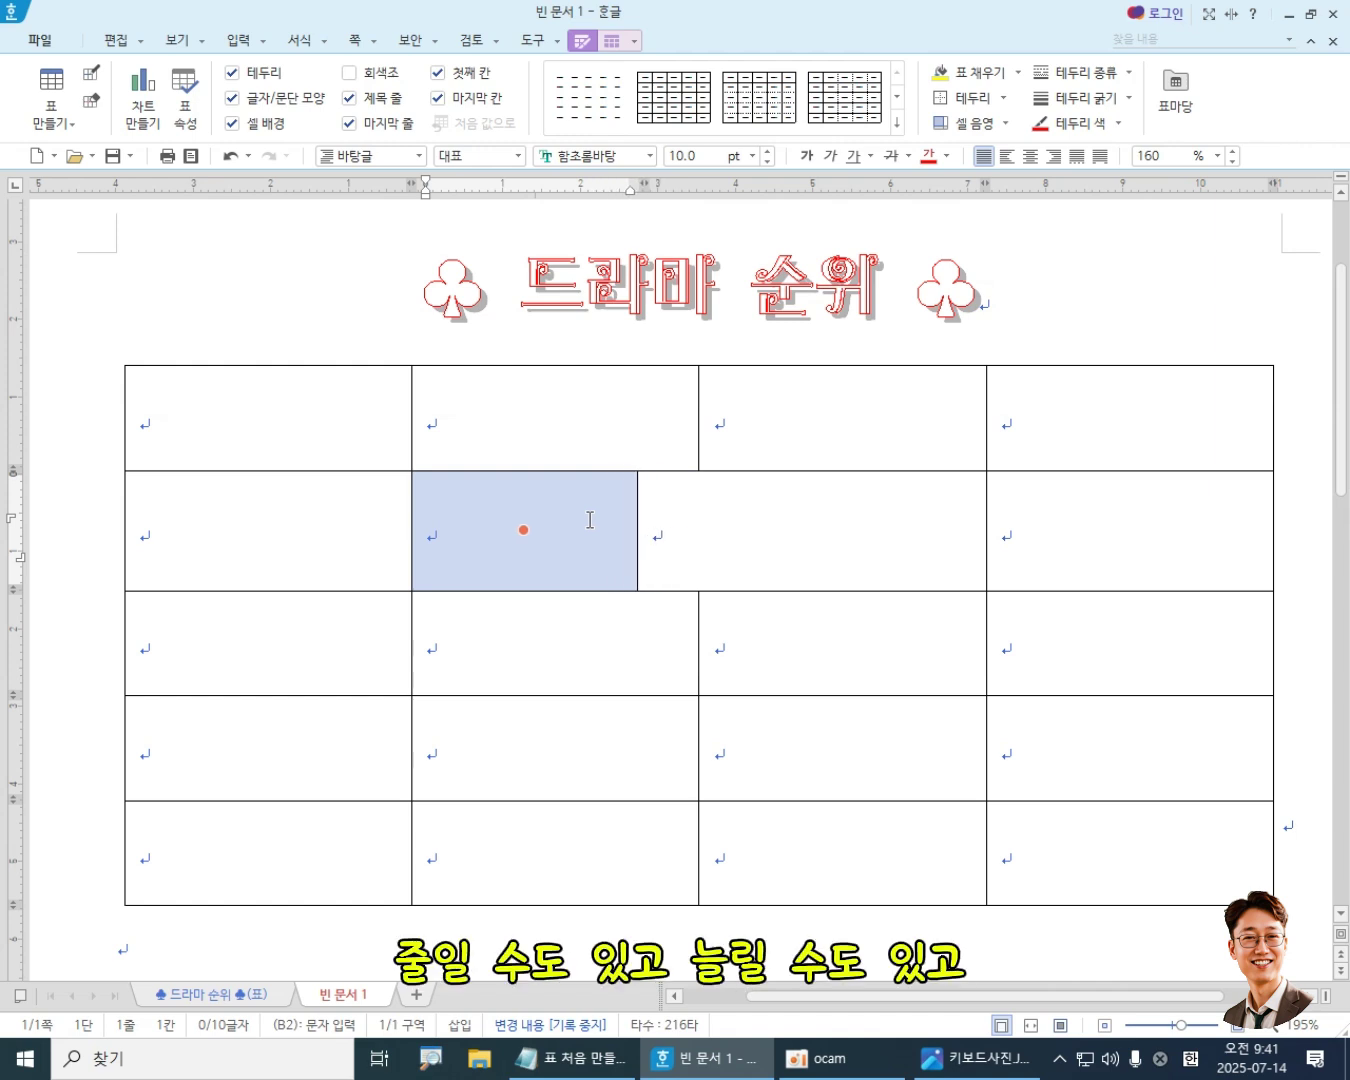
pyautogui.hotkey('shift', 'Right')
pyautogui.hotkey('shift', 'Right')
pyautogui.hotkey('shift', 'Right')
pyautogui.hotkey('shift', 'Right')
pyautogui.hotkey('shift', 'Right')
pyautogui.hotkey('shift', 'Right')
pyautogui.hotkey('shift', 'Right')
pyautogui.hotkey('shift', 'Right')
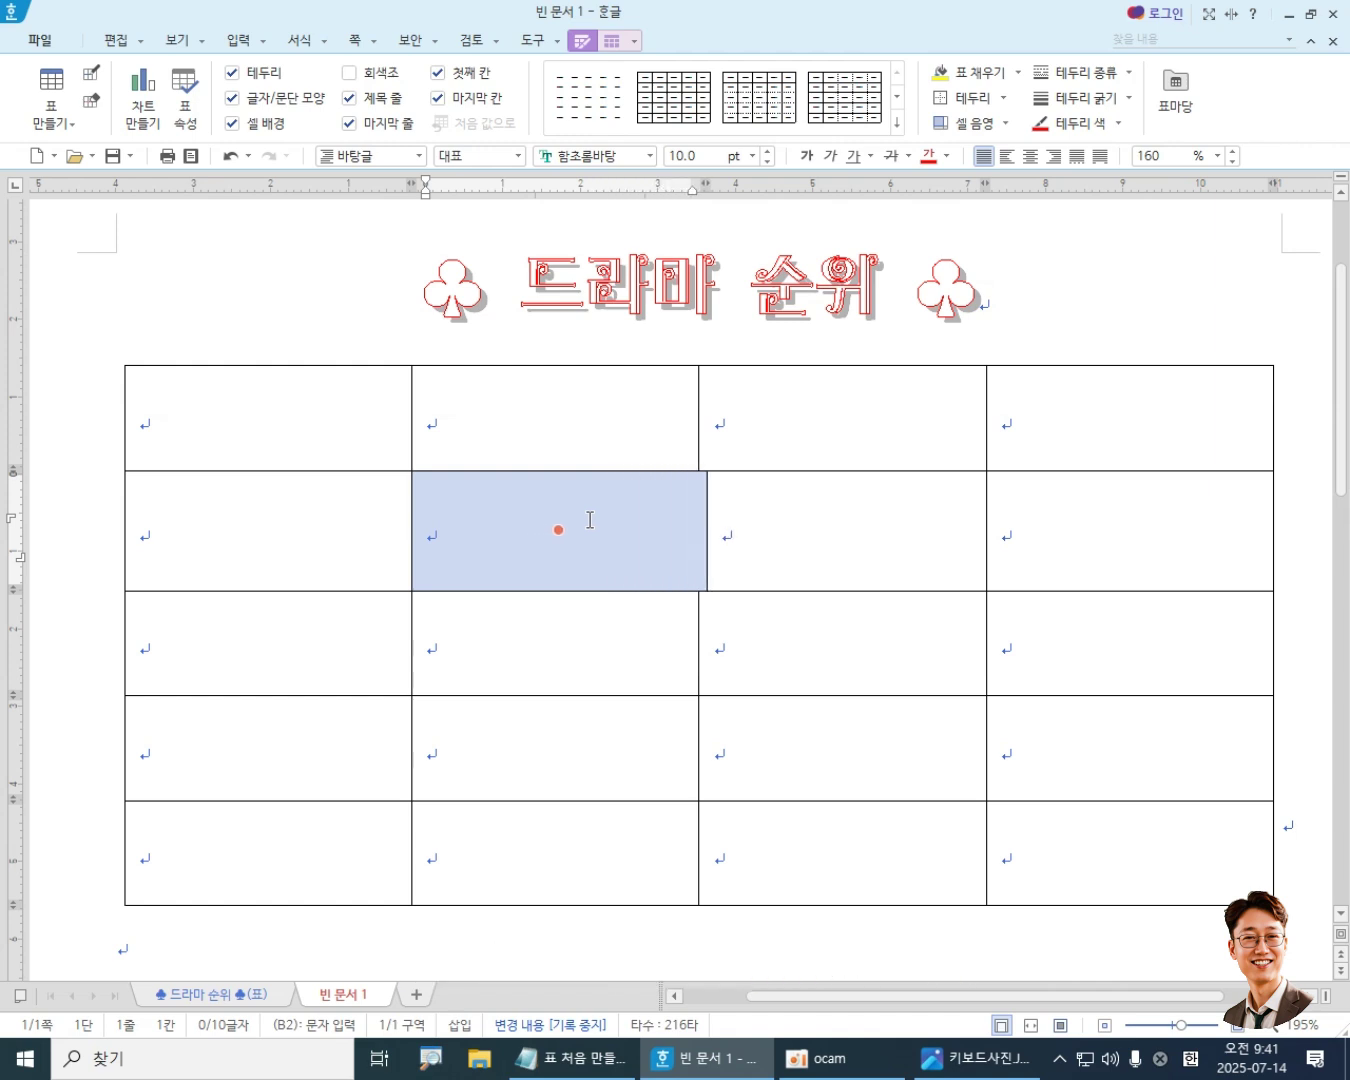
pyautogui.hotkey('shift', 'Right')
pyautogui.hotkey('shift', 'Left')
pyautogui.hotkey('shift', 'Left')
pyautogui.hotkey('shift', 'Left')
pyautogui.hotkey('shift', 'Left')
pyautogui.hotkey('shift', 'Left')
pyautogui.hotkey('shift', 'Left')
pyautogui.hotkey('shift', 'Left')
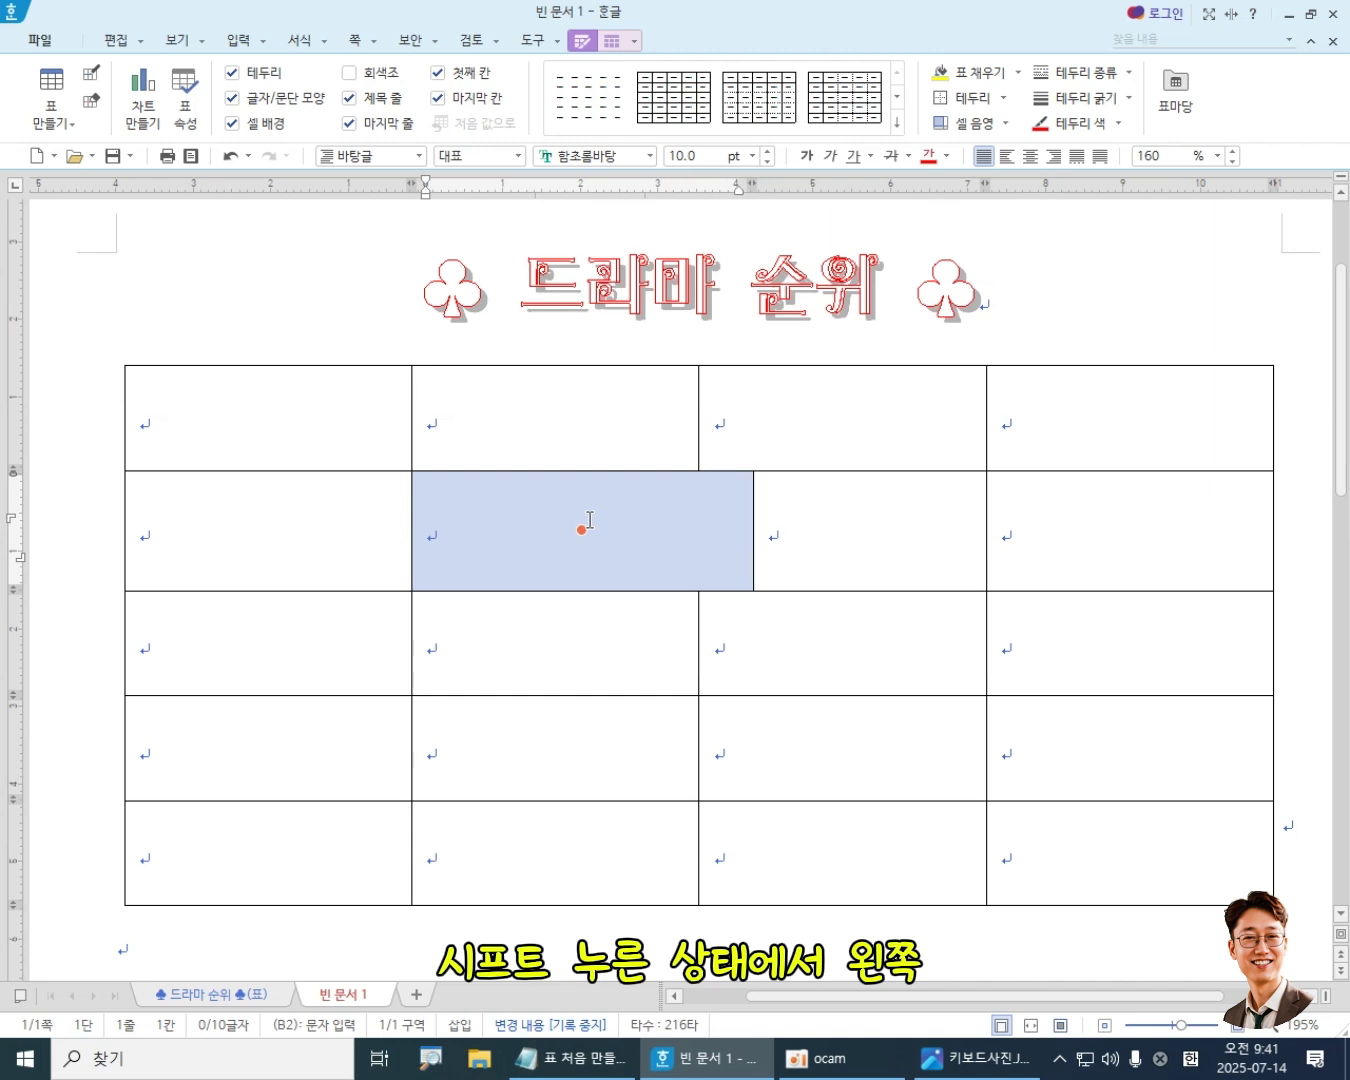
pyautogui.hotkey('shift', 'Left')
pyautogui.hotkey('shift', 'Left')
pyautogui.hotkey('shift', 'Left')
pyautogui.hotkey('shift', 'Left')
pyautogui.hotkey('shift', 'Left')
pyautogui.hotkey('shift', 'Left')
pyautogui.hotkey('shift', 'Left')
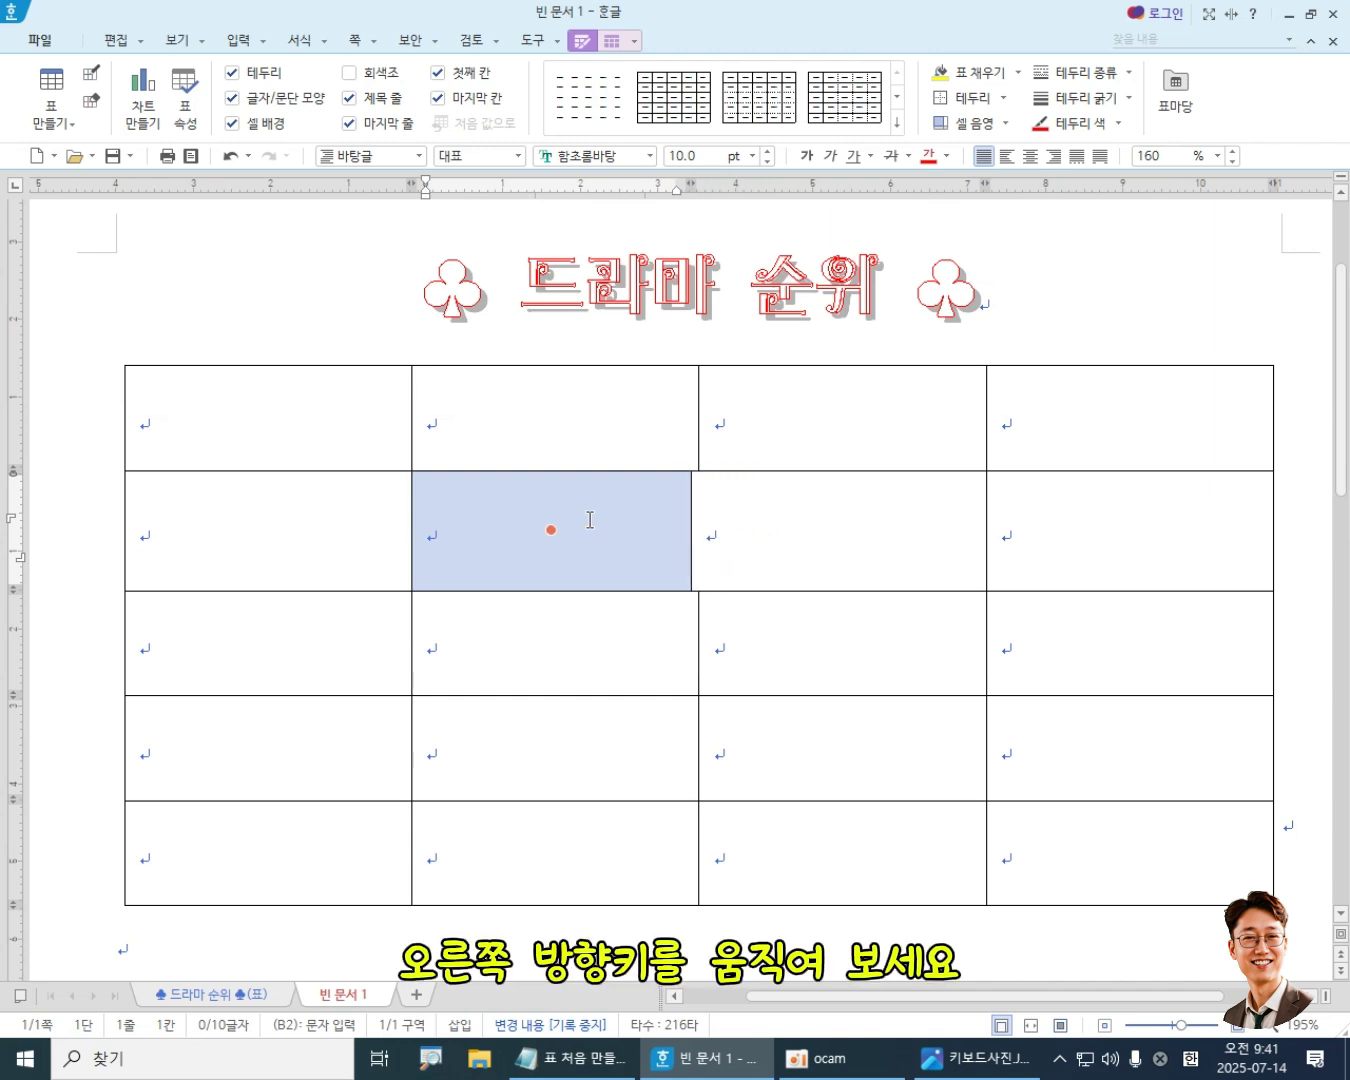
# - Widen the selected cell once more, and narrow it until its border lines up with the column in the other rows
pyautogui.hotkey('shift', 'Right')
pyautogui.hotkey('shift', 'Right')
pyautogui.hotkey('shift', 'Right')
pyautogui.hotkey('shift', 'Right')
pyautogui.hotkey('shift', 'Right')
pyautogui.hotkey('shift', 'Right')
pyautogui.hotkey('shift', 'Right')
pyautogui.hotkey('shift', 'Right')
pyautogui.hotkey('shift', 'Right')
pyautogui.hotkey('shift', 'Right')
pyautogui.hotkey('shift', 'Right')
pyautogui.hotkey('shift', 'Right')
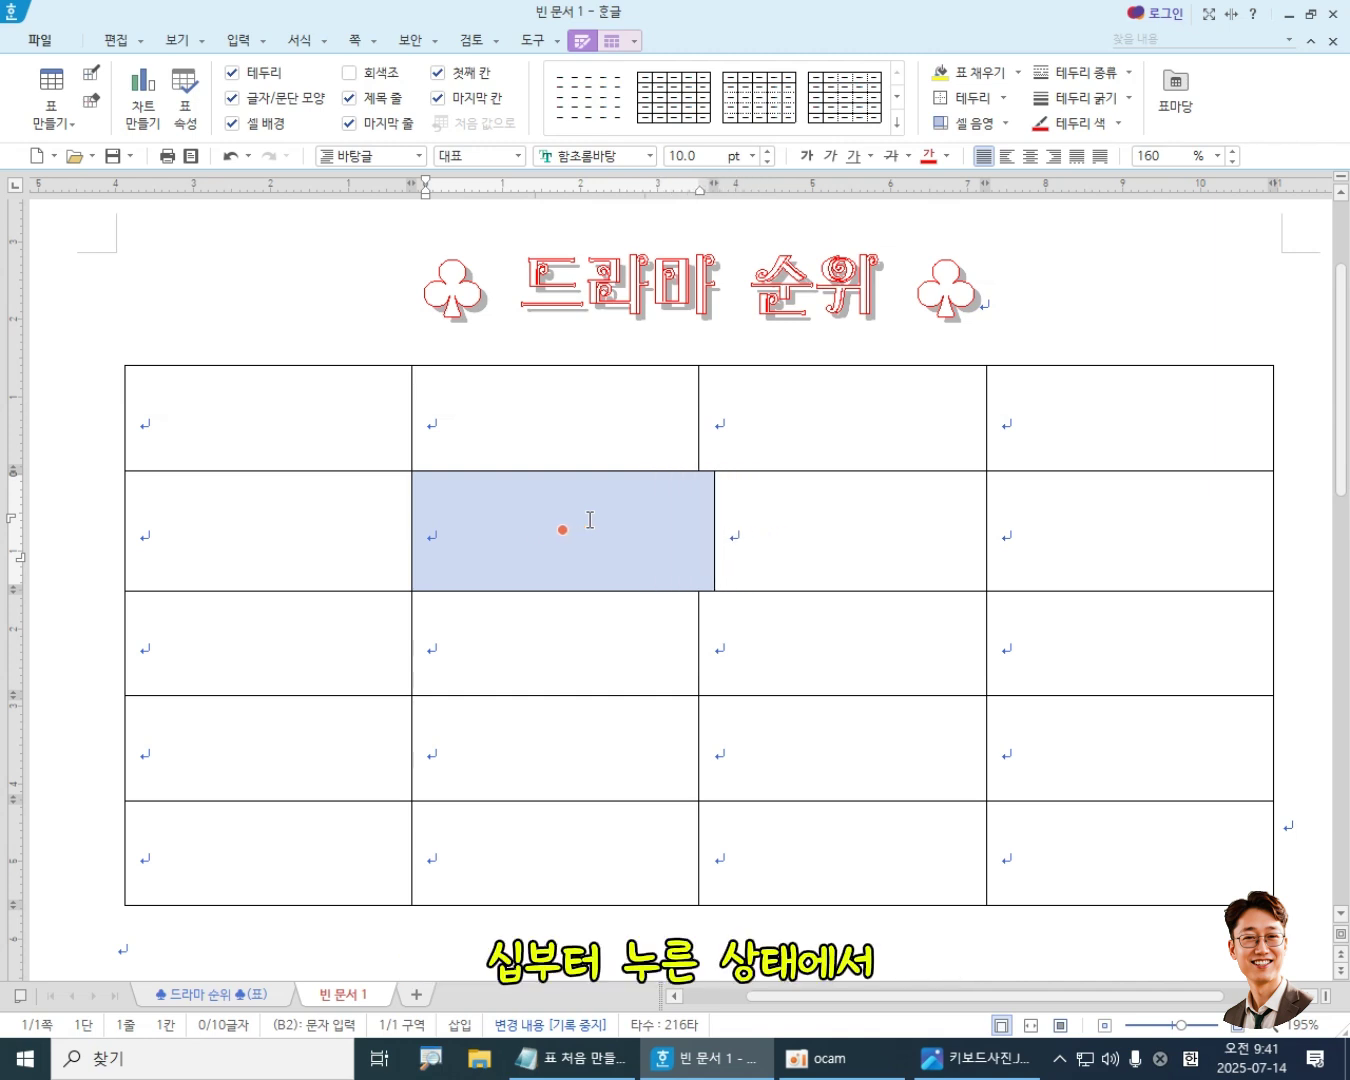
pyautogui.hotkey('shift', 'Left')
pyautogui.hotkey('shift', 'Left')
pyautogui.hotkey('shift', 'Left')
pyautogui.hotkey('shift', 'Left')
pyautogui.hotkey('shift', 'Left')
pyautogui.hotkey('shift', 'Left')
pyautogui.hotkey('shift', 'Left')
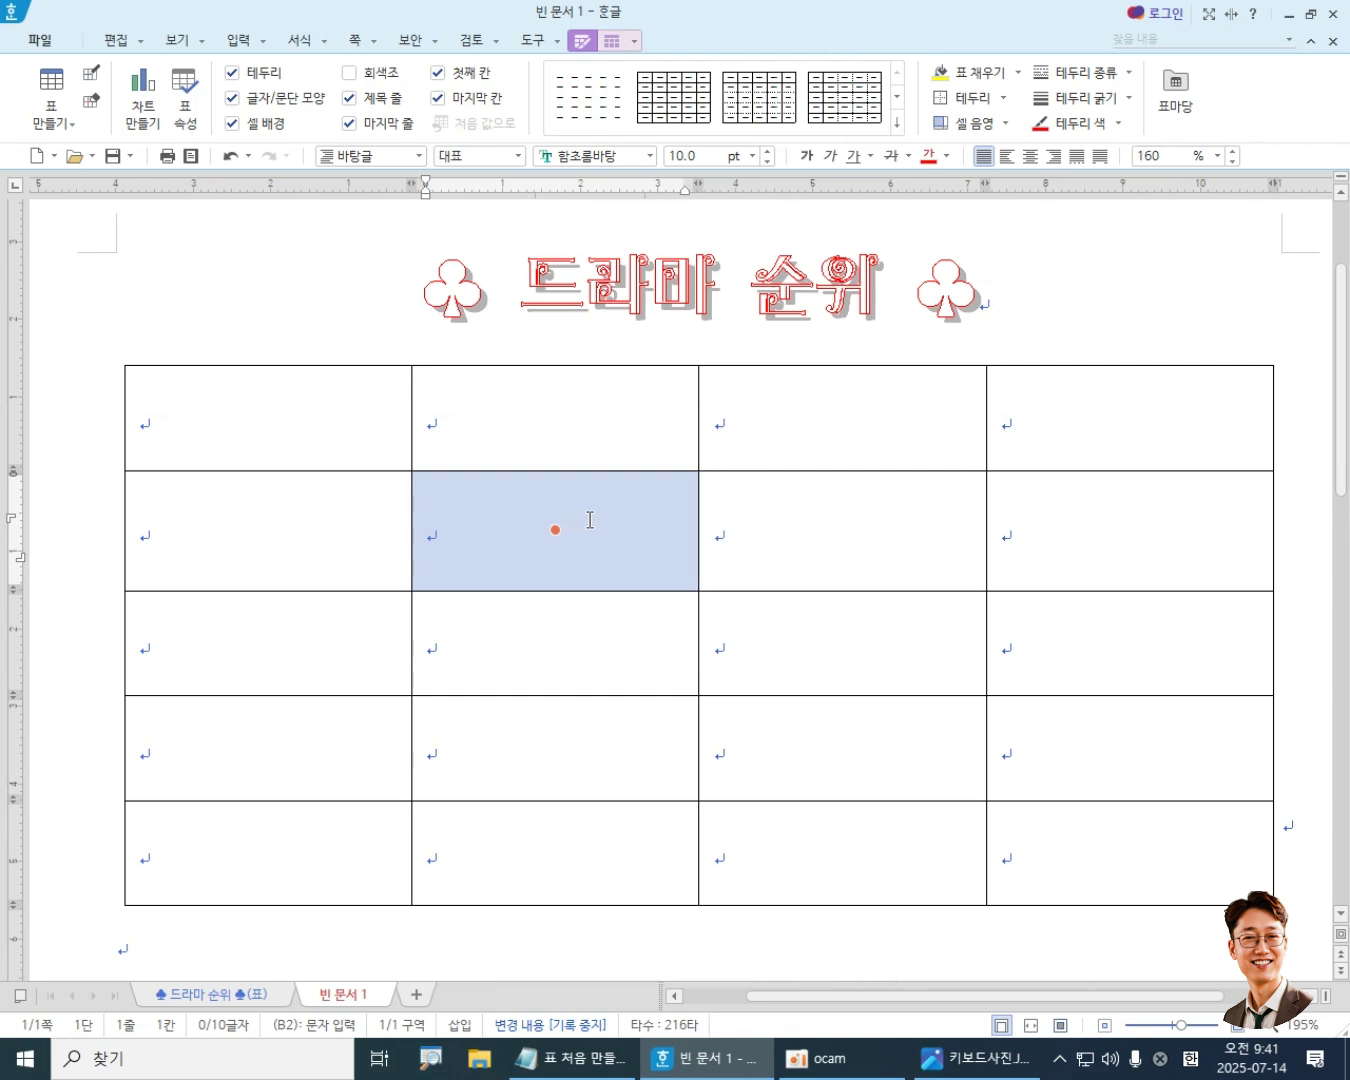
# - Cancel the cell selection in the table and place the cursor at the end of the title line
pyautogui.press('Right')
pyautogui.press('Down')
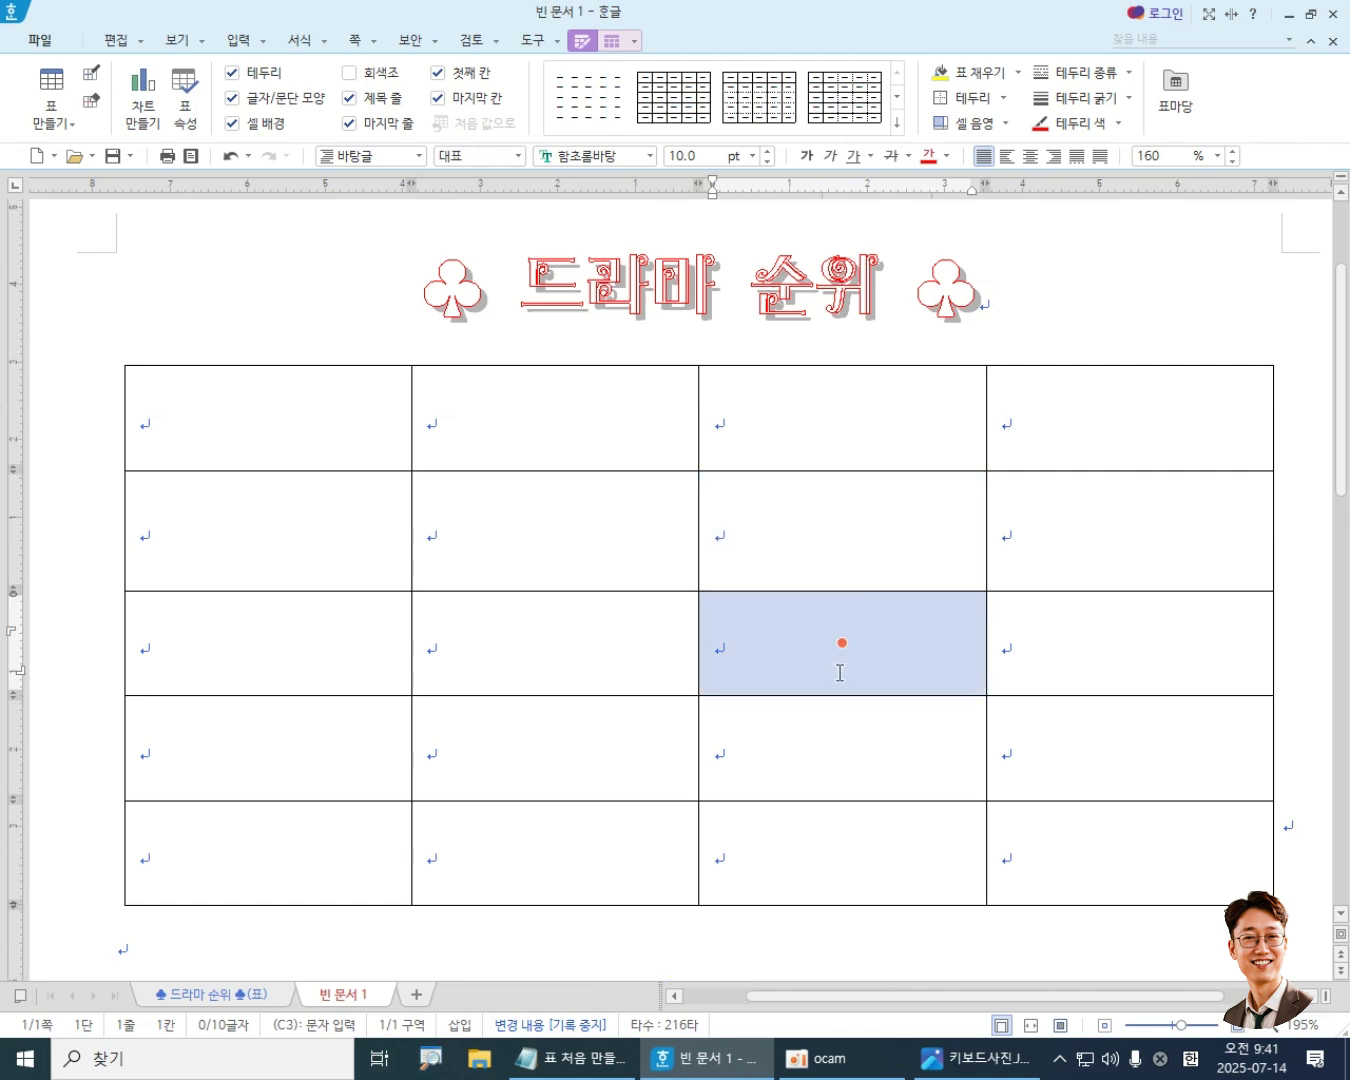
pyautogui.press('Escape')
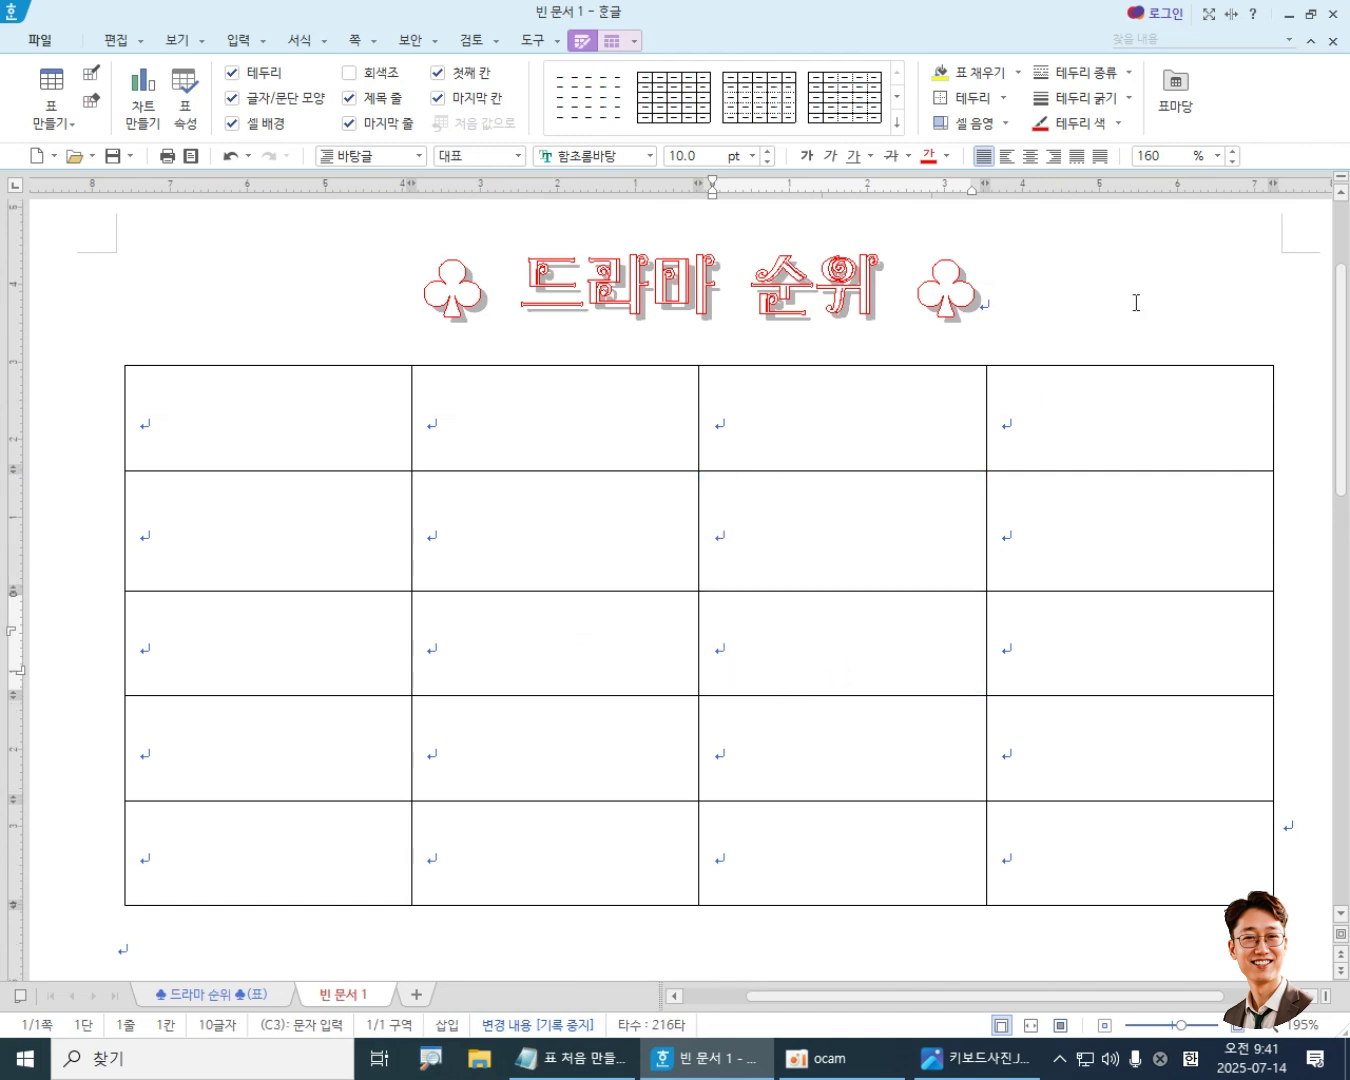
pyautogui.click(1126, 242)
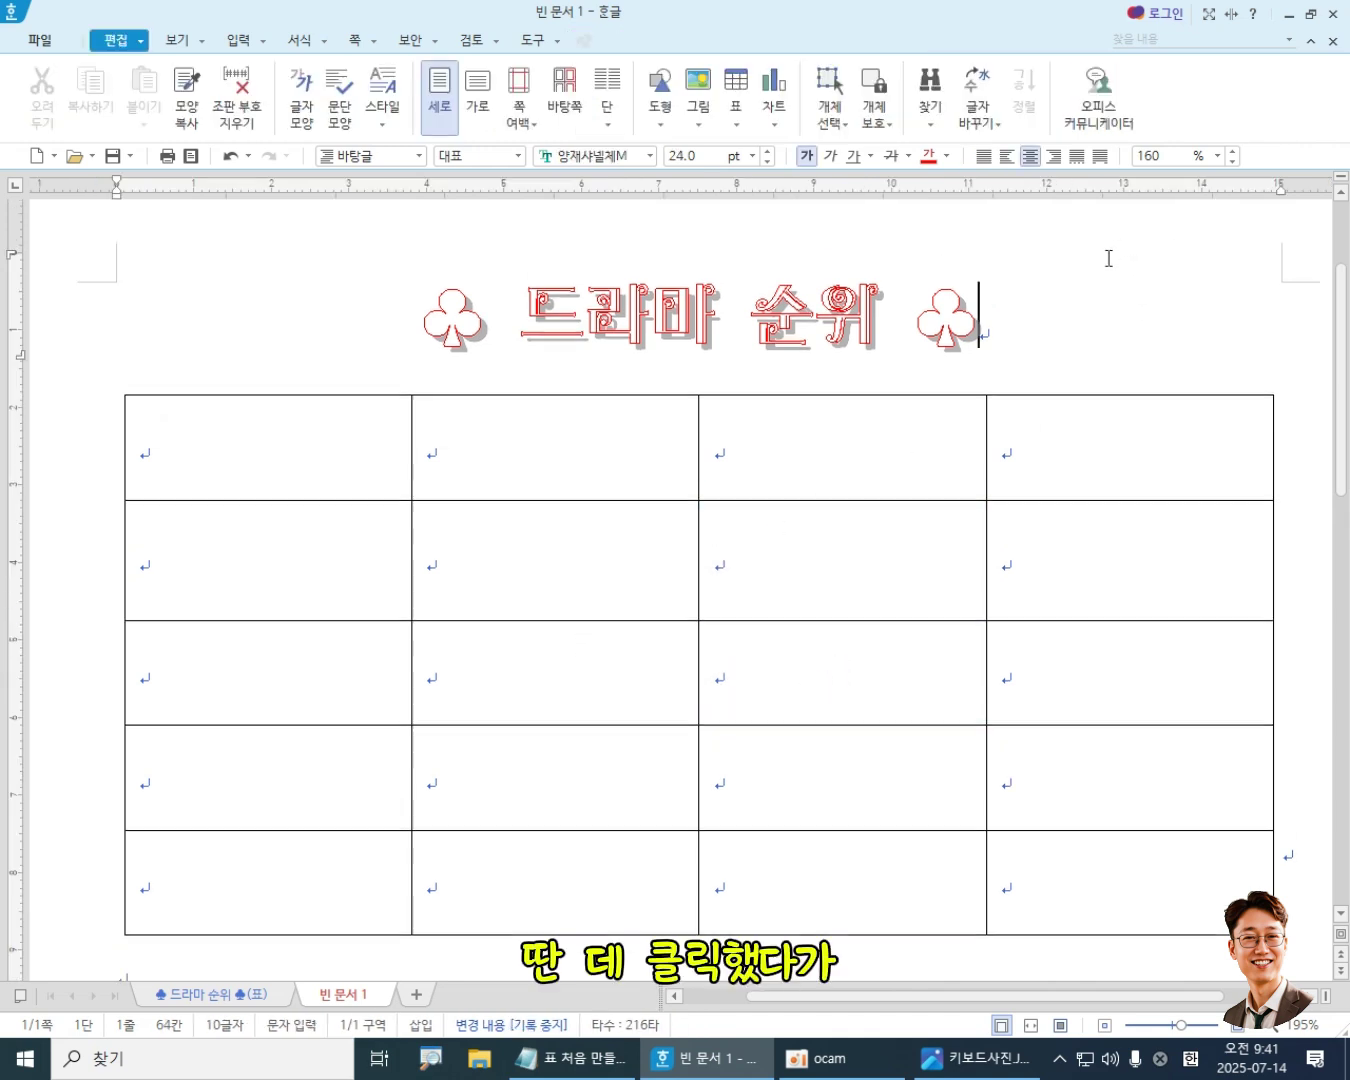
# - Block-select the single second cell of the second row, try the block on neighbouring cells, and clear it
pyautogui.click(566, 557)
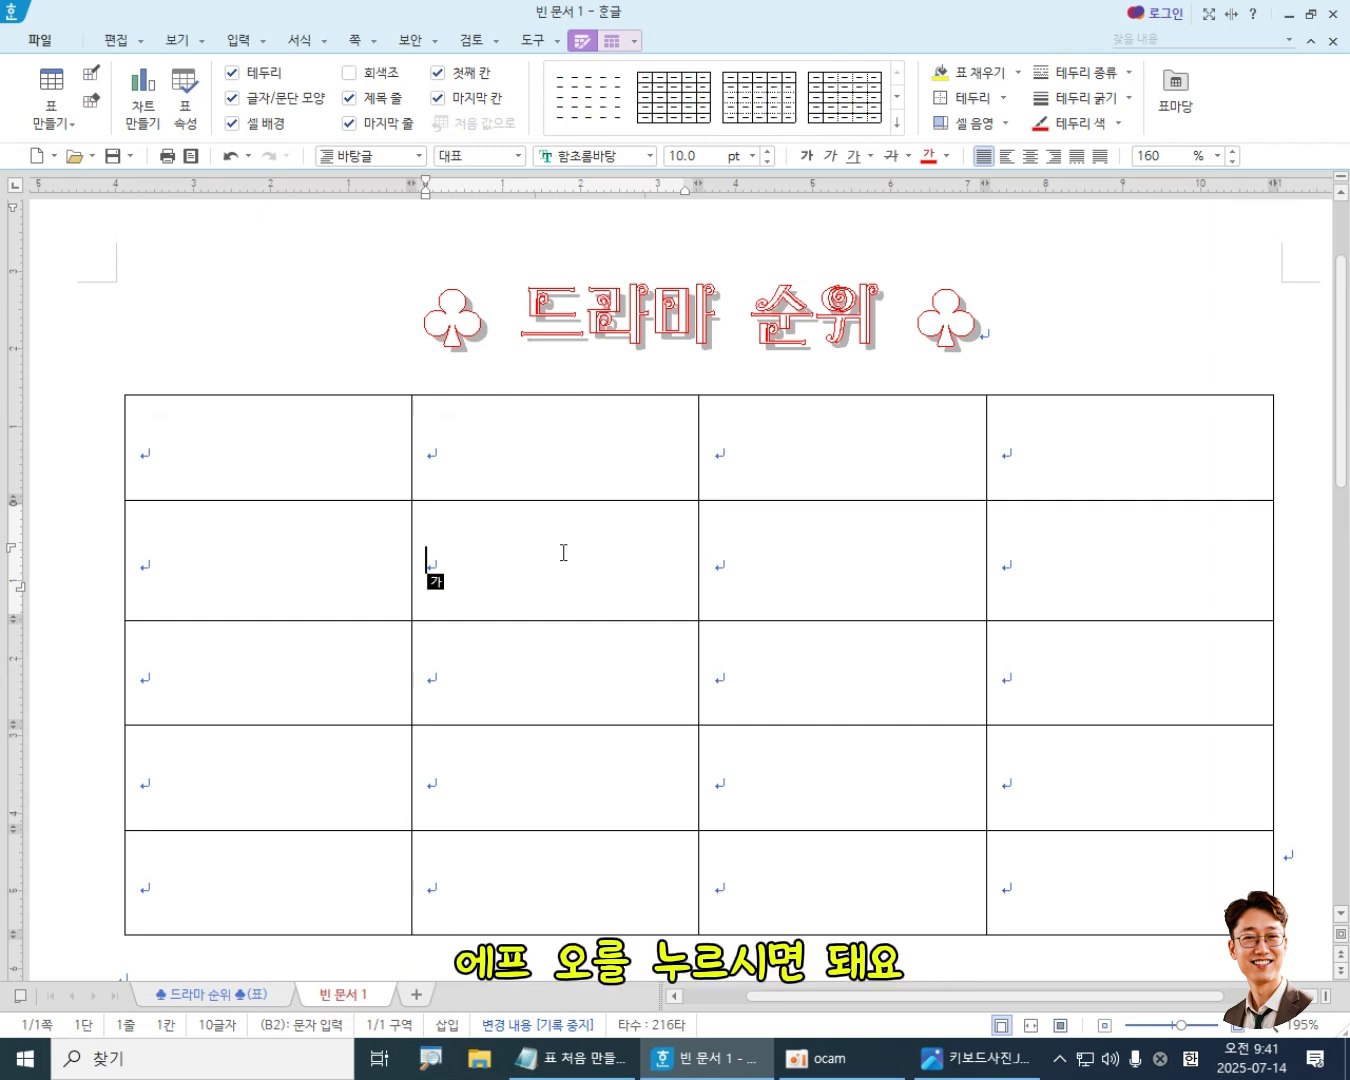
pyautogui.press('F5')
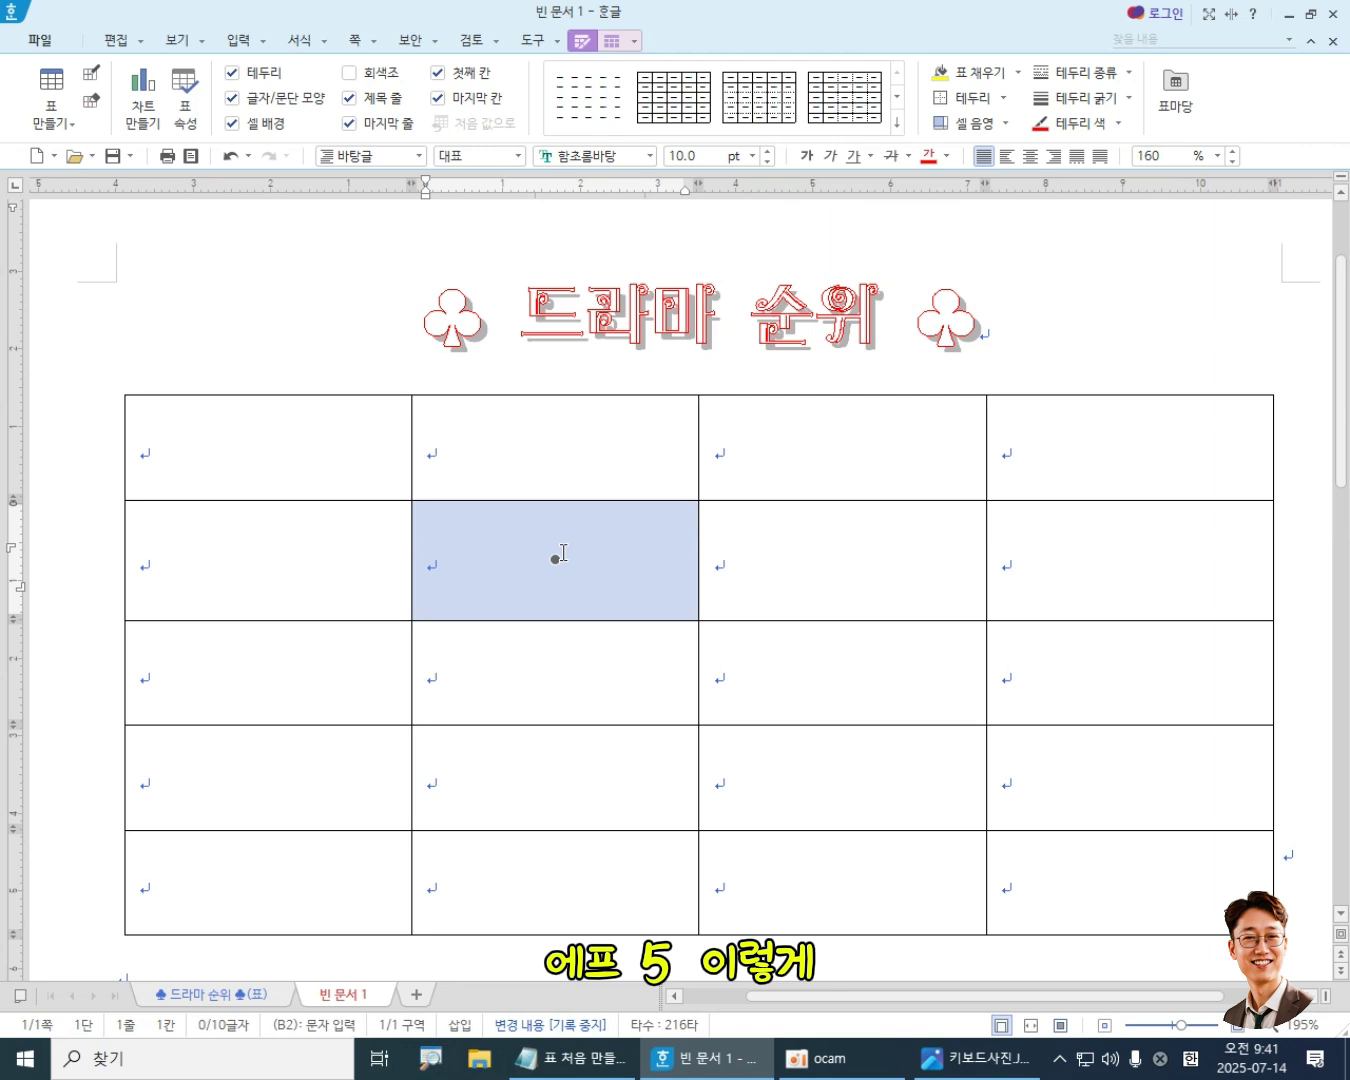
pyautogui.click(785, 659)
pyautogui.click(795, 553)
pyautogui.click(591, 559)
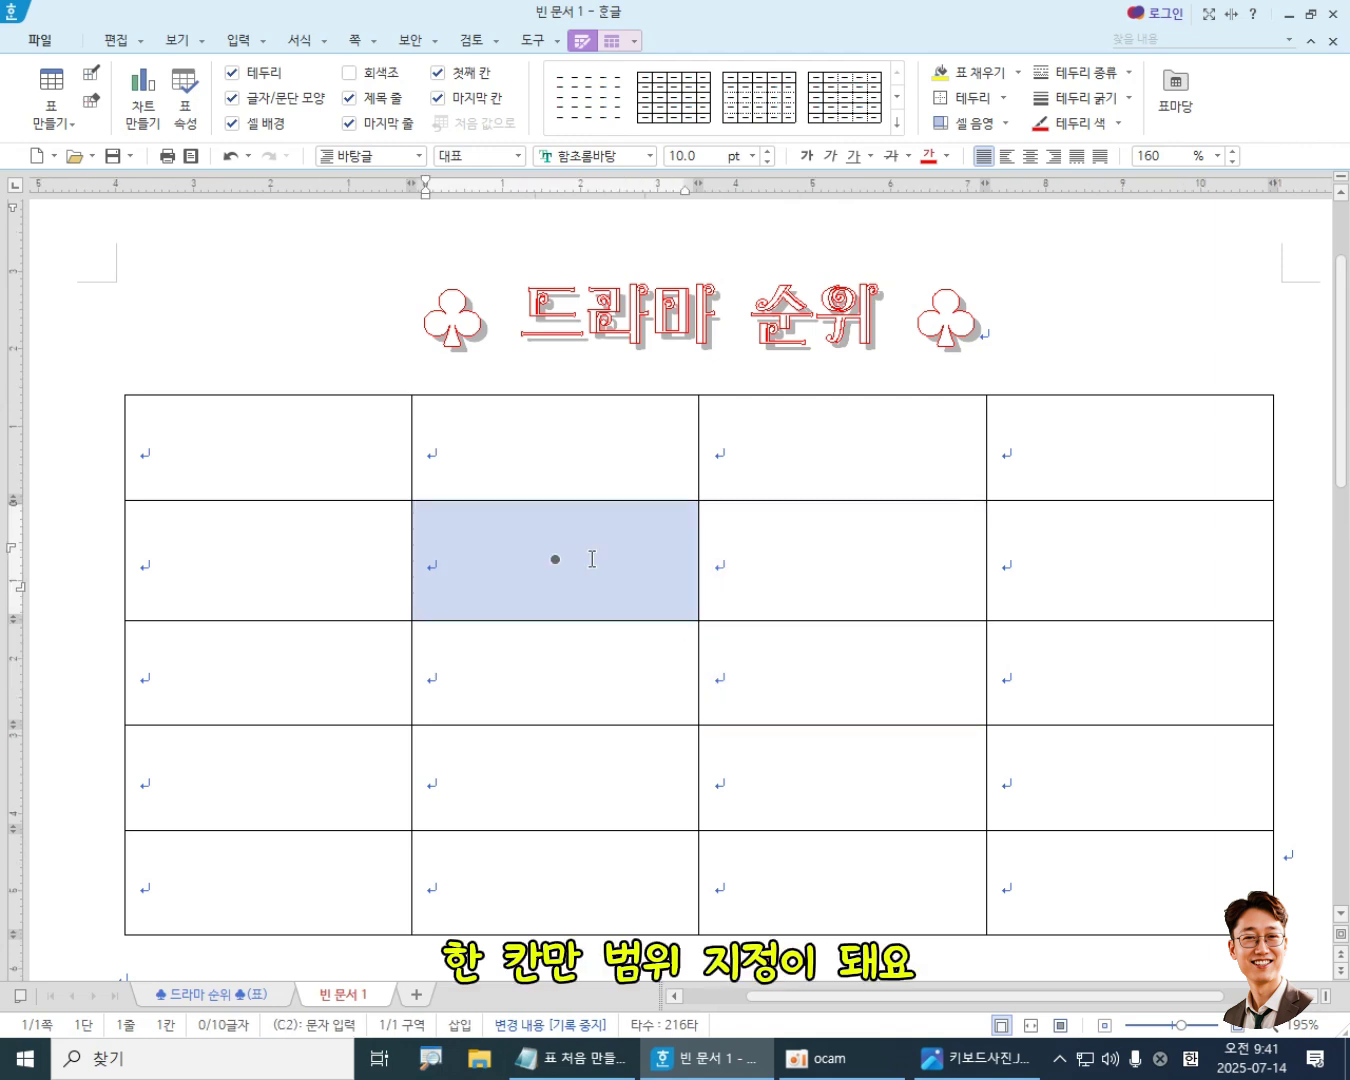
pyautogui.click(596, 663)
pyautogui.press('Escape')
# - Block-select the second cell of the second row again, switch the block to the third cell, and clear it
pyautogui.click(536, 545)
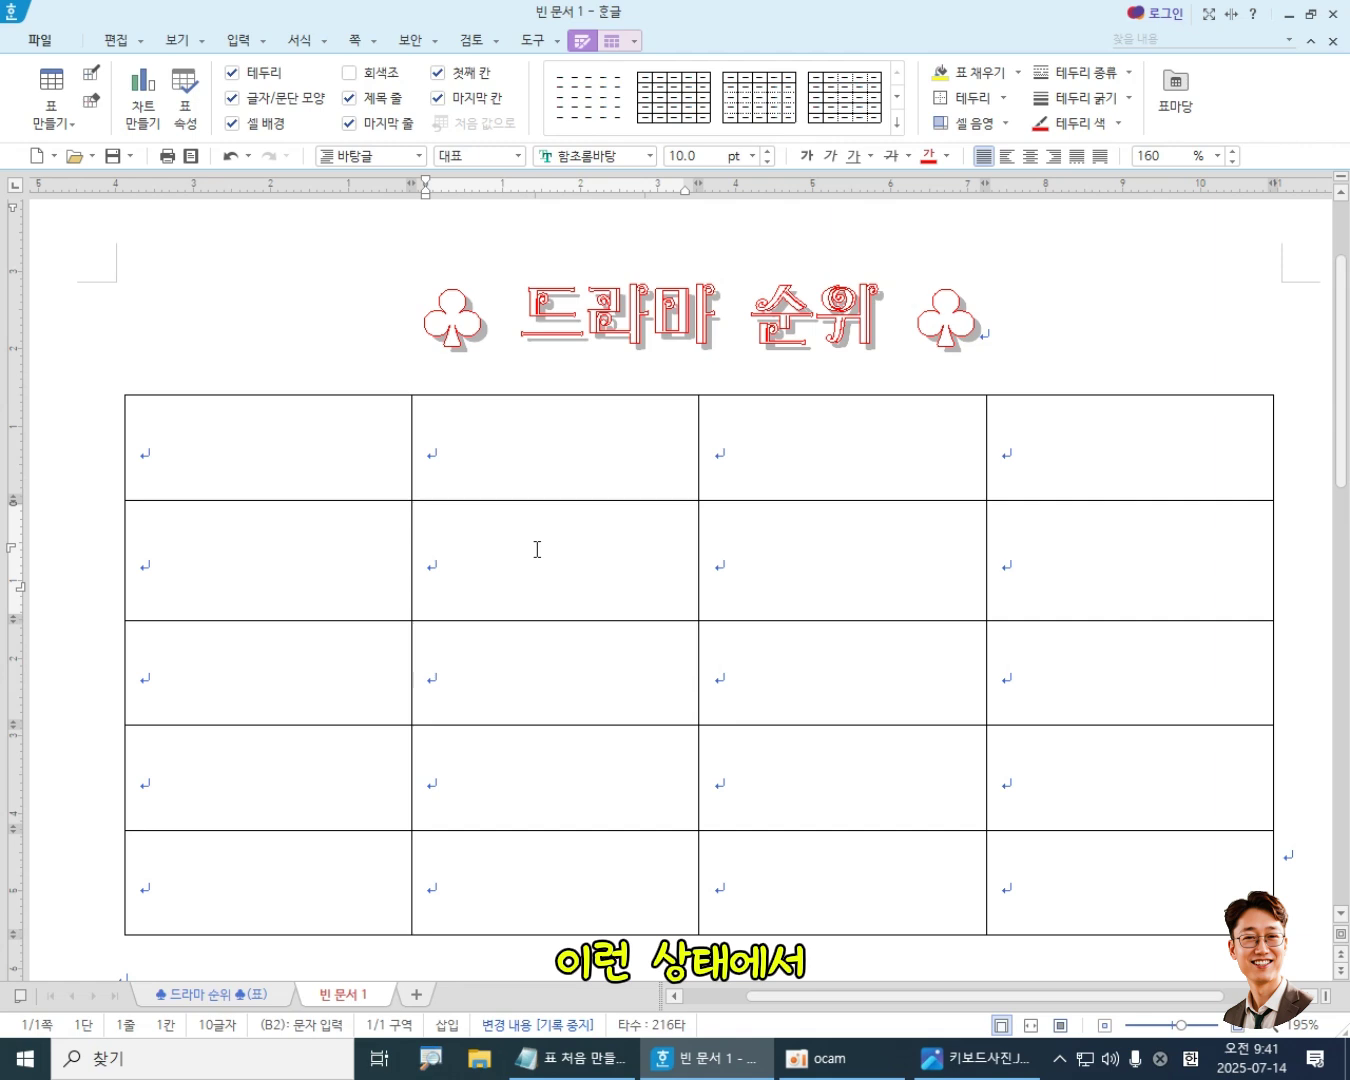
pyautogui.press('F5')
pyautogui.click(841, 557)
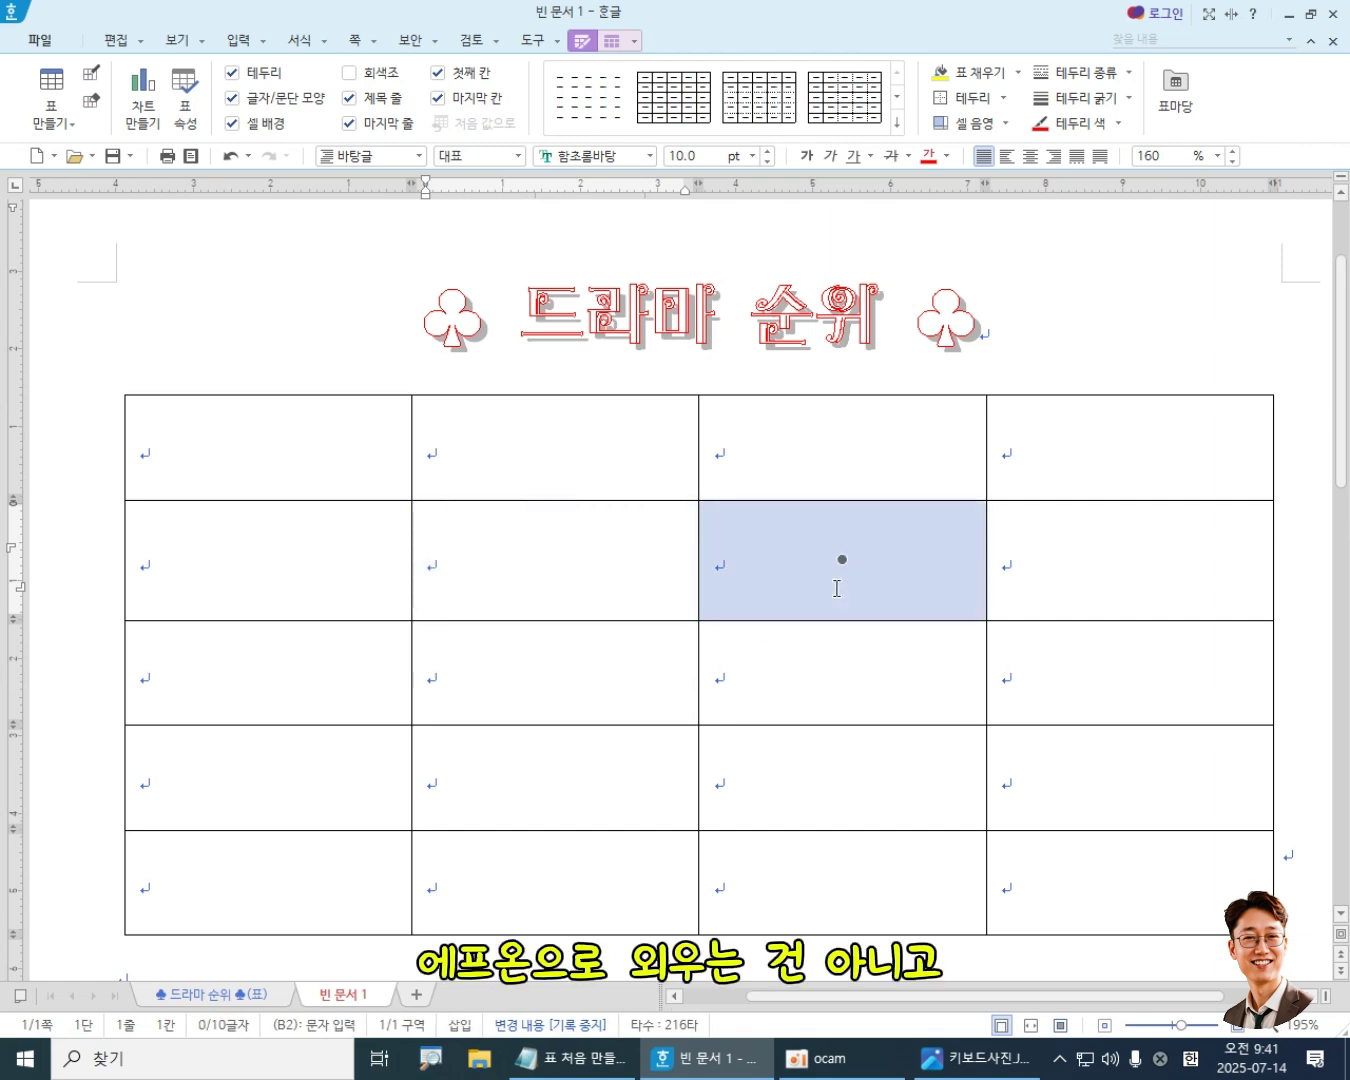
pyautogui.press('Escape')
pyautogui.click(566, 563)
pyautogui.click(555, 445)
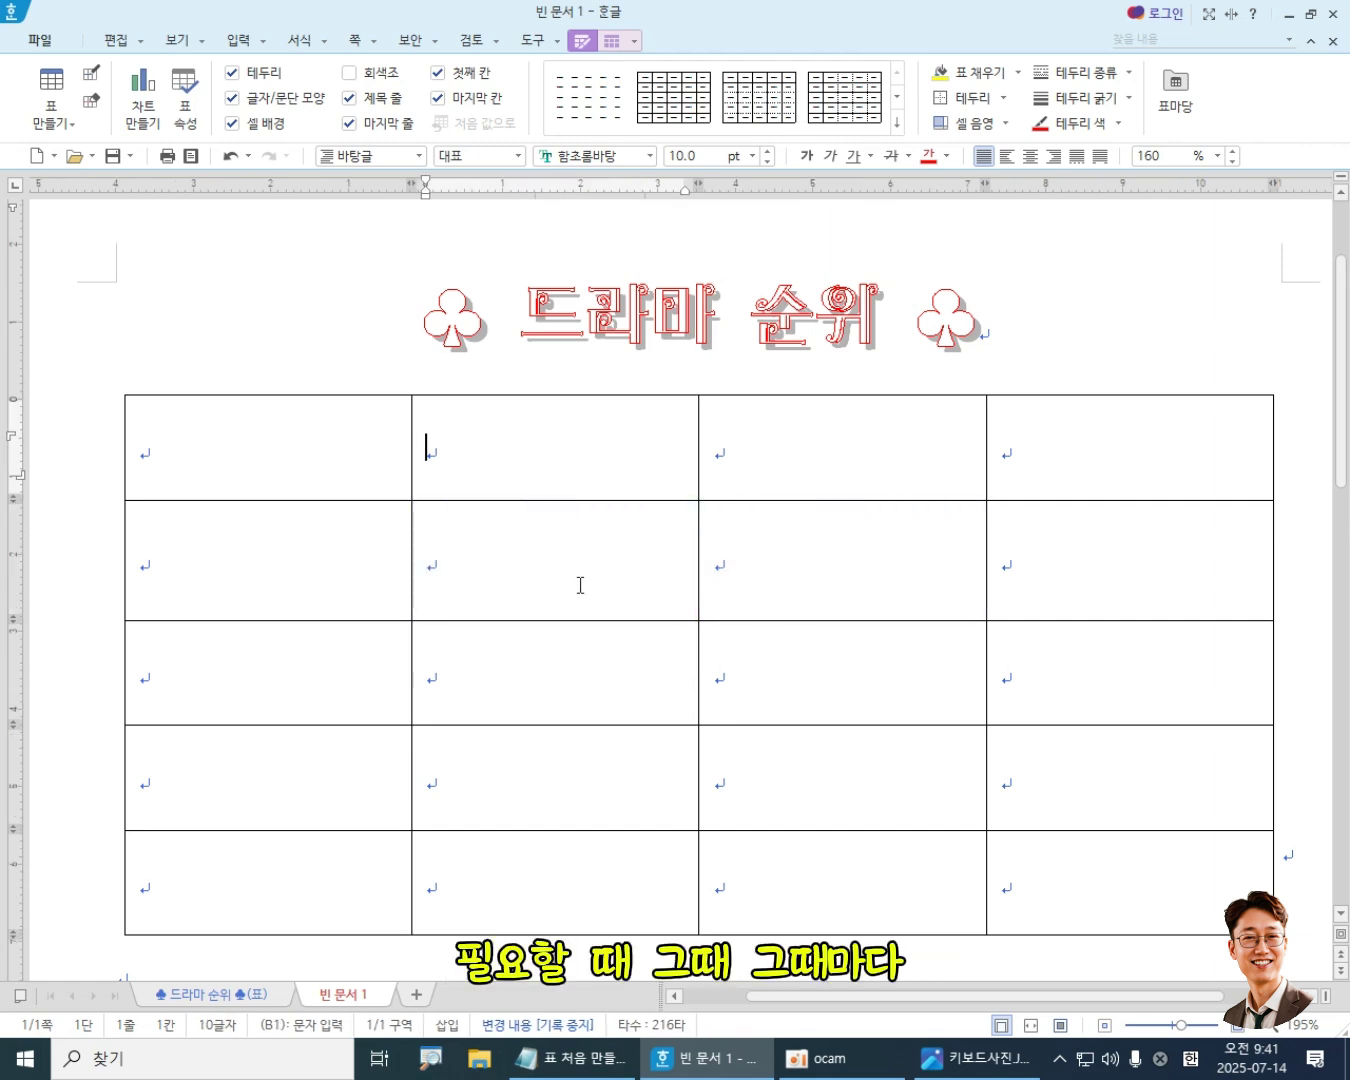
pyautogui.click(581, 583)
pyautogui.click(548, 436)
pyautogui.click(575, 573)
pyautogui.click(569, 435)
pyautogui.click(558, 569)
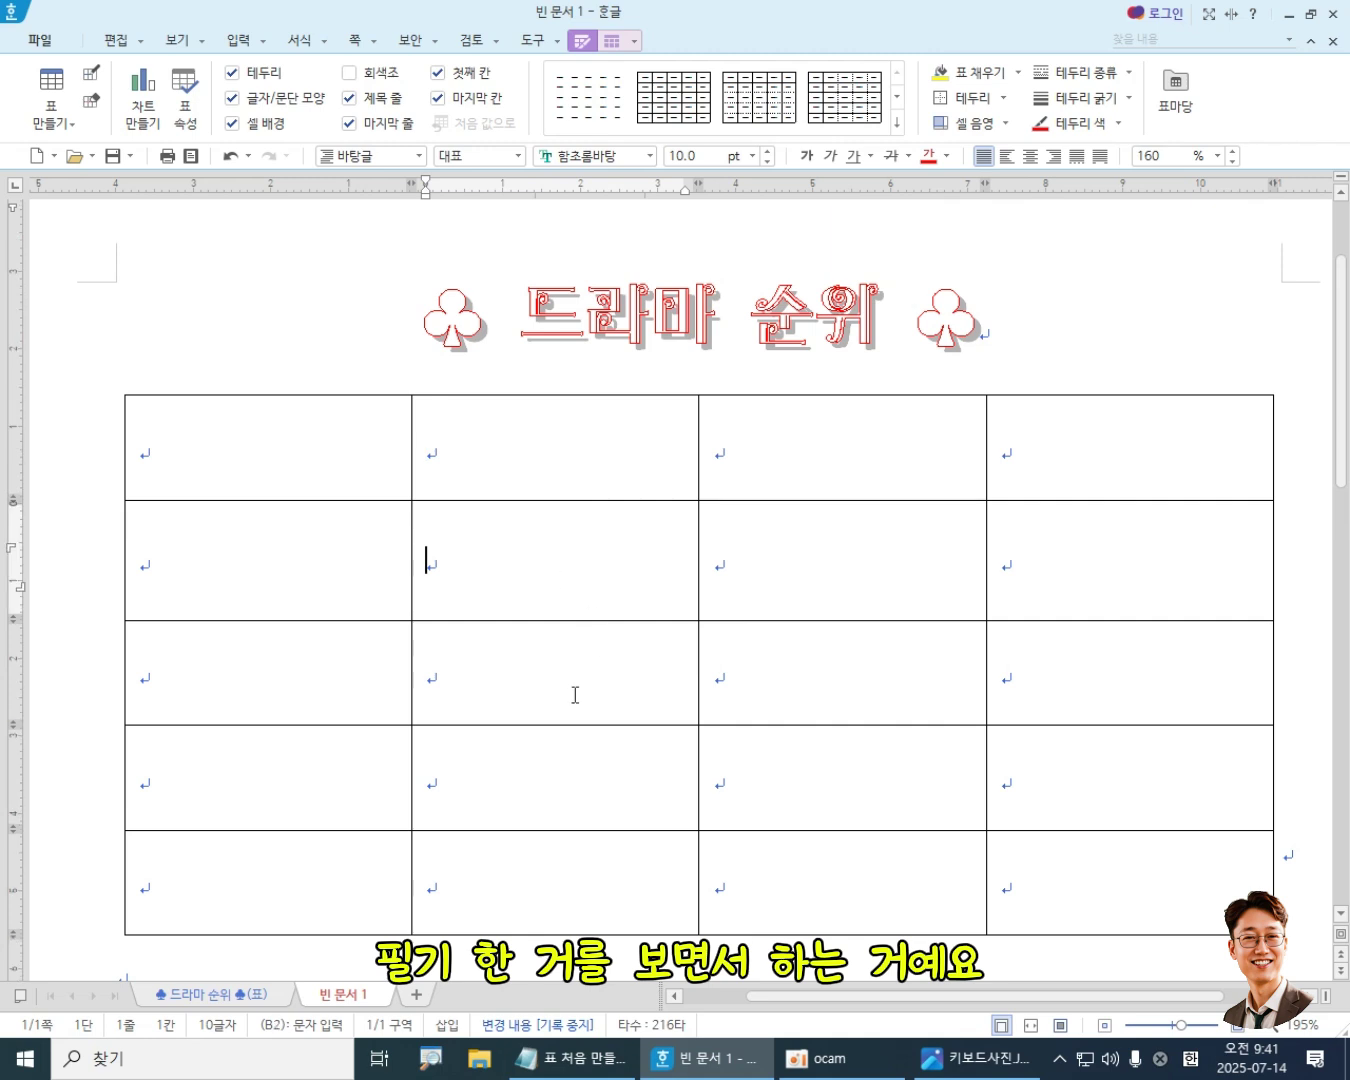
pyautogui.click(572, 692)
pyautogui.click(591, 797)
pyautogui.click(548, 666)
pyautogui.click(550, 569)
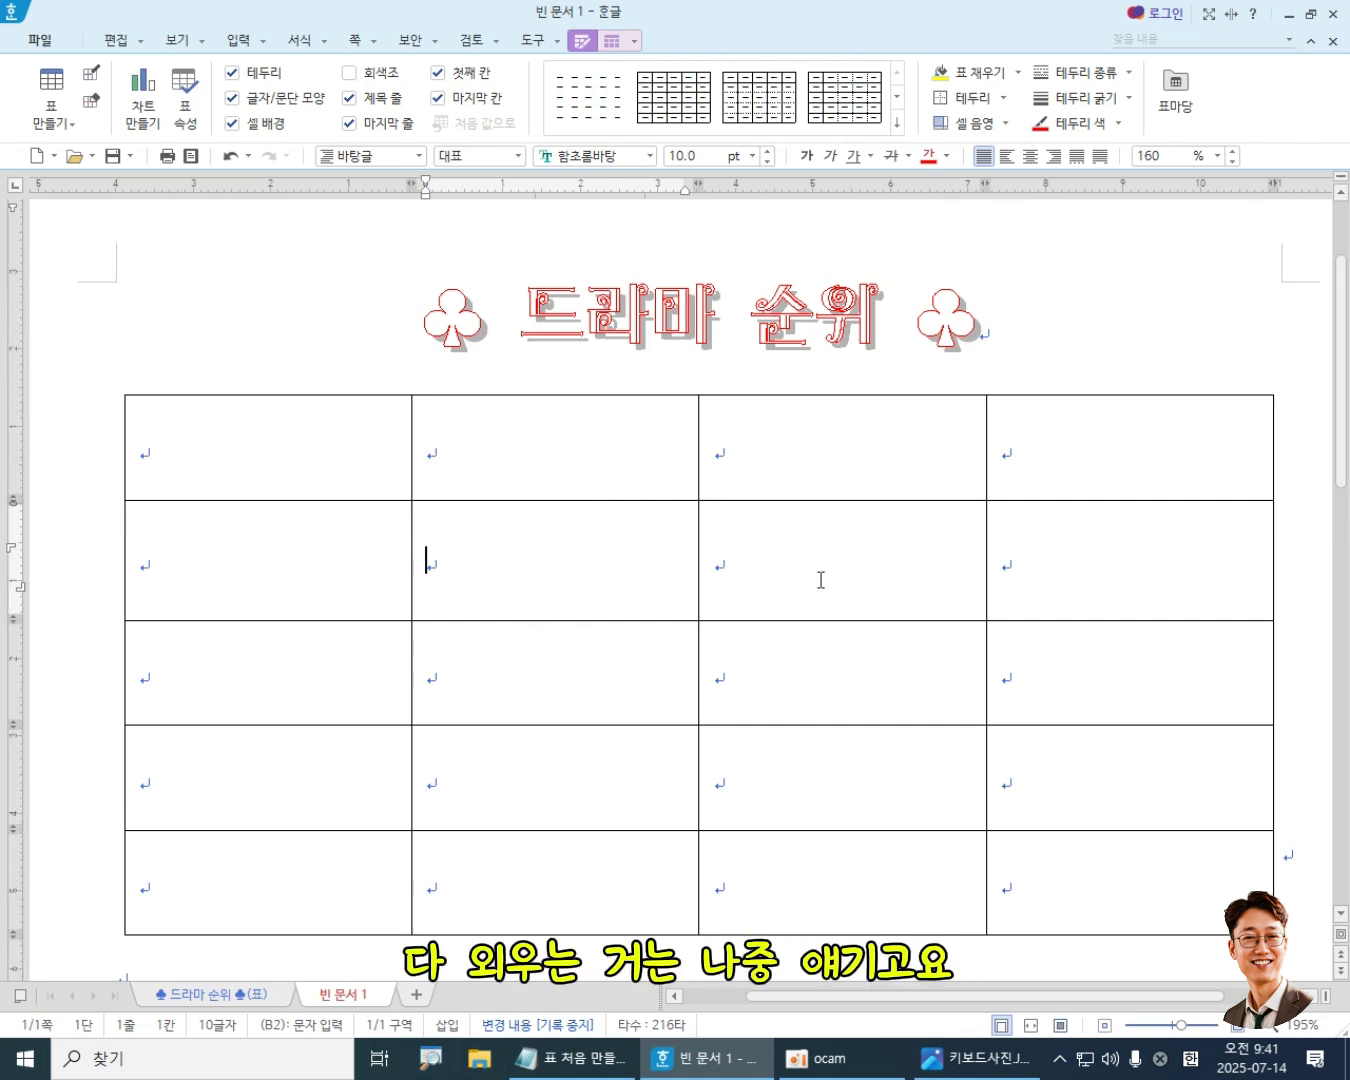
pyautogui.click(819, 576)
pyautogui.click(835, 434)
pyautogui.click(1051, 454)
pyautogui.click(1100, 608)
pyautogui.click(1103, 690)
pyautogui.click(1105, 761)
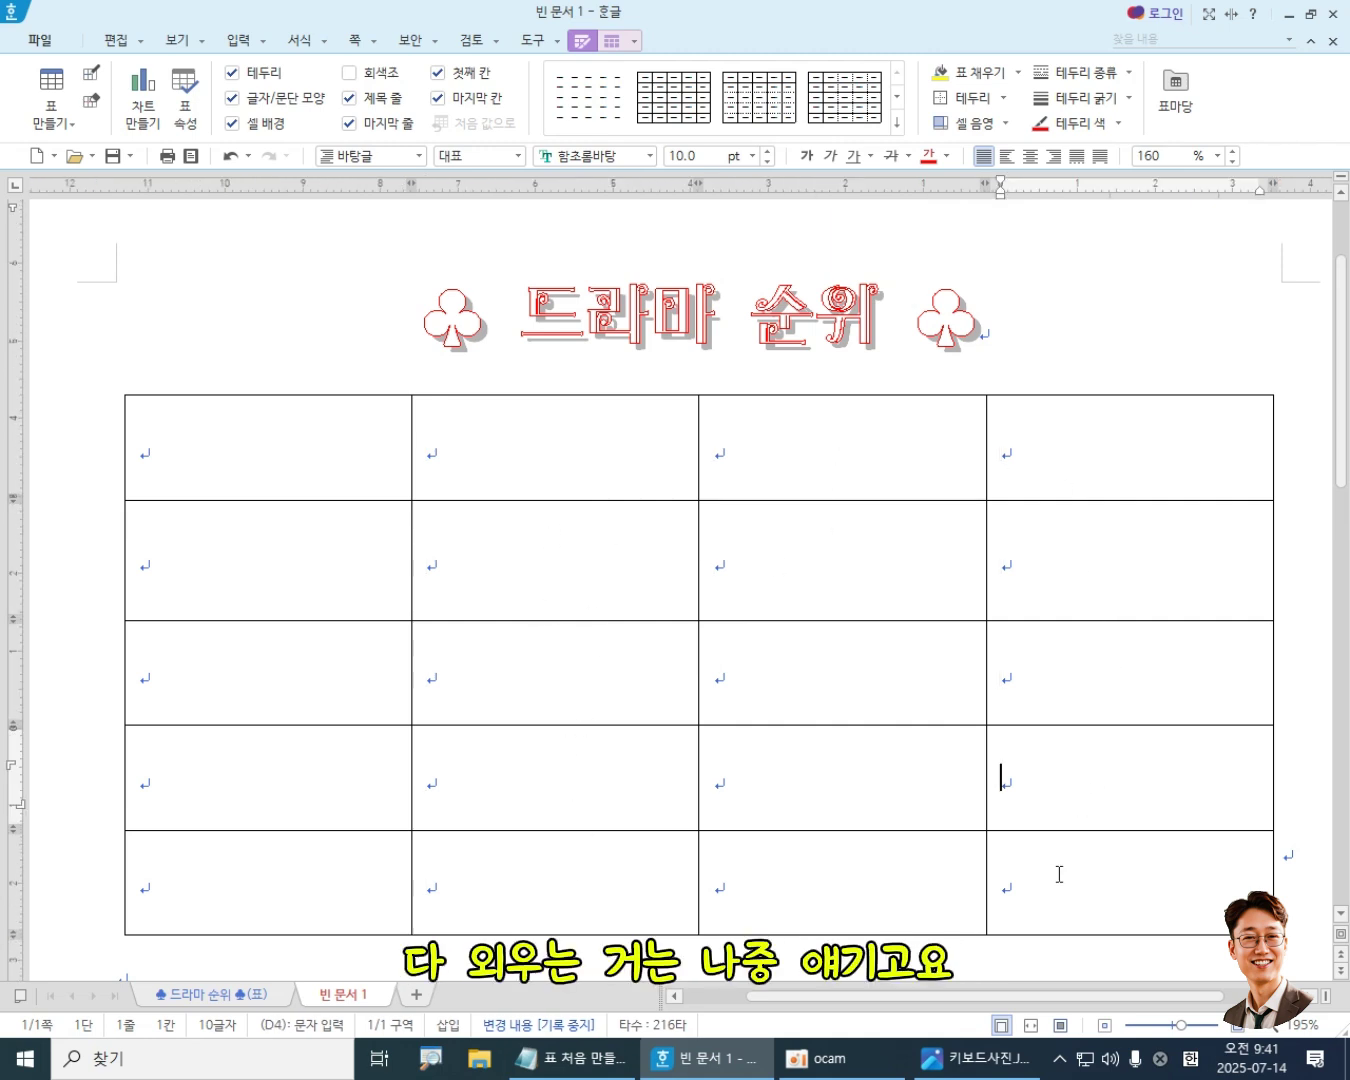
pyautogui.click(1058, 876)
pyautogui.click(729, 813)
pyautogui.click(572, 645)
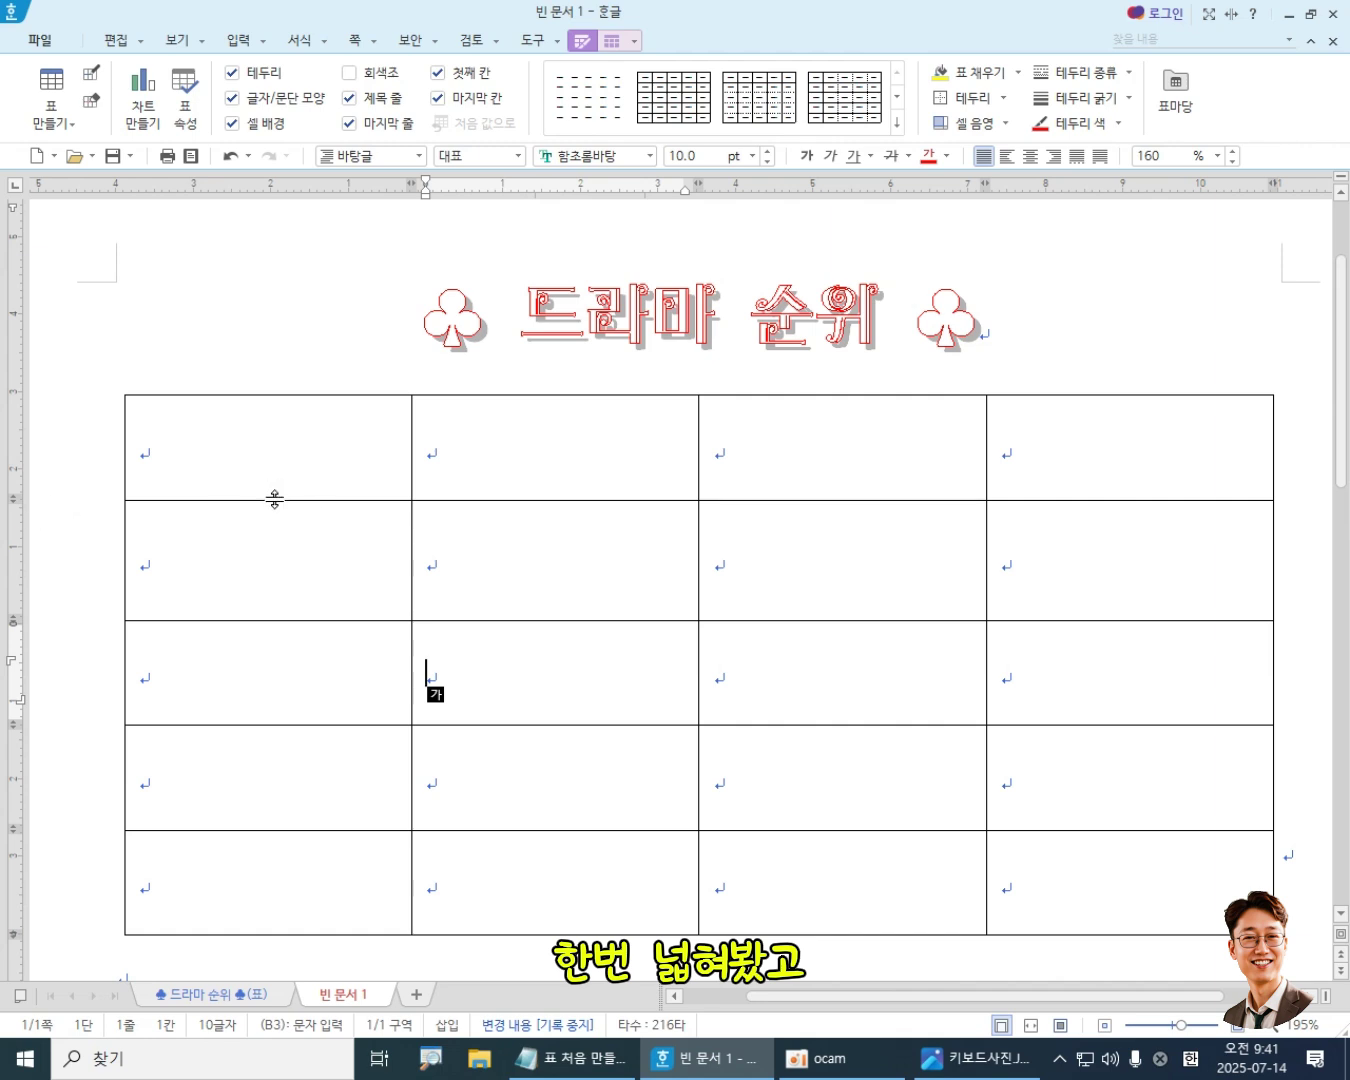
# - Block-select all cells of the table starting from its first cell, and clear the block
pyautogui.click(239, 438)
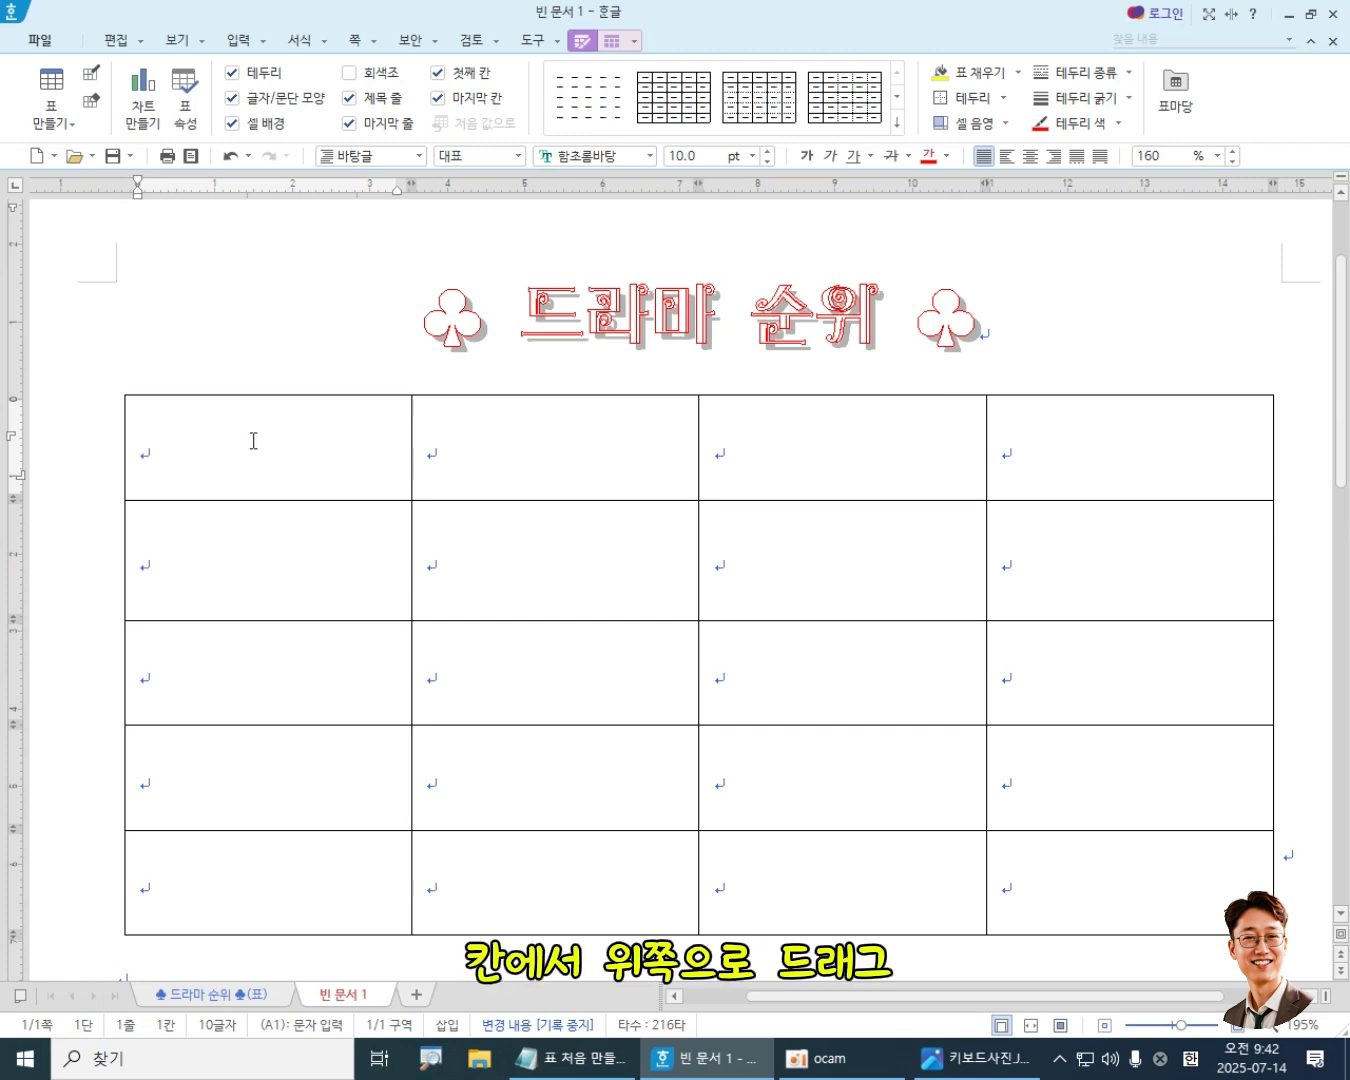
pyautogui.moveTo(255, 414); pyautogui.dragTo(256, 335)
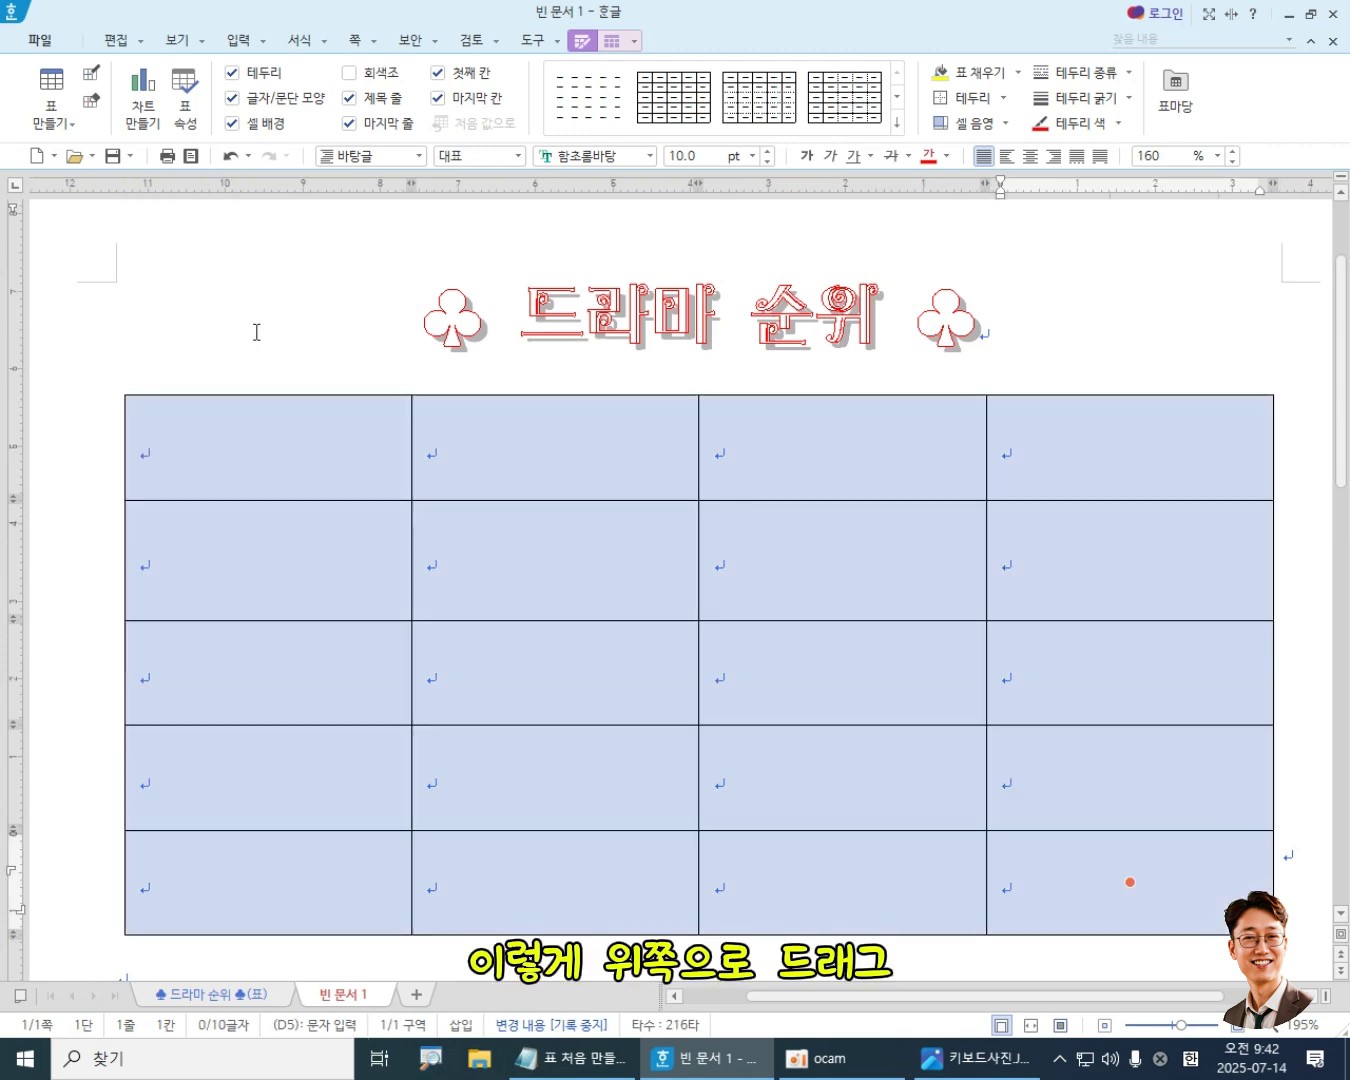
pyautogui.click(499, 563)
# - Select the whole table as a document line from the page margin, and return the cursor to the second row's first cell
pyautogui.click(498, 569)
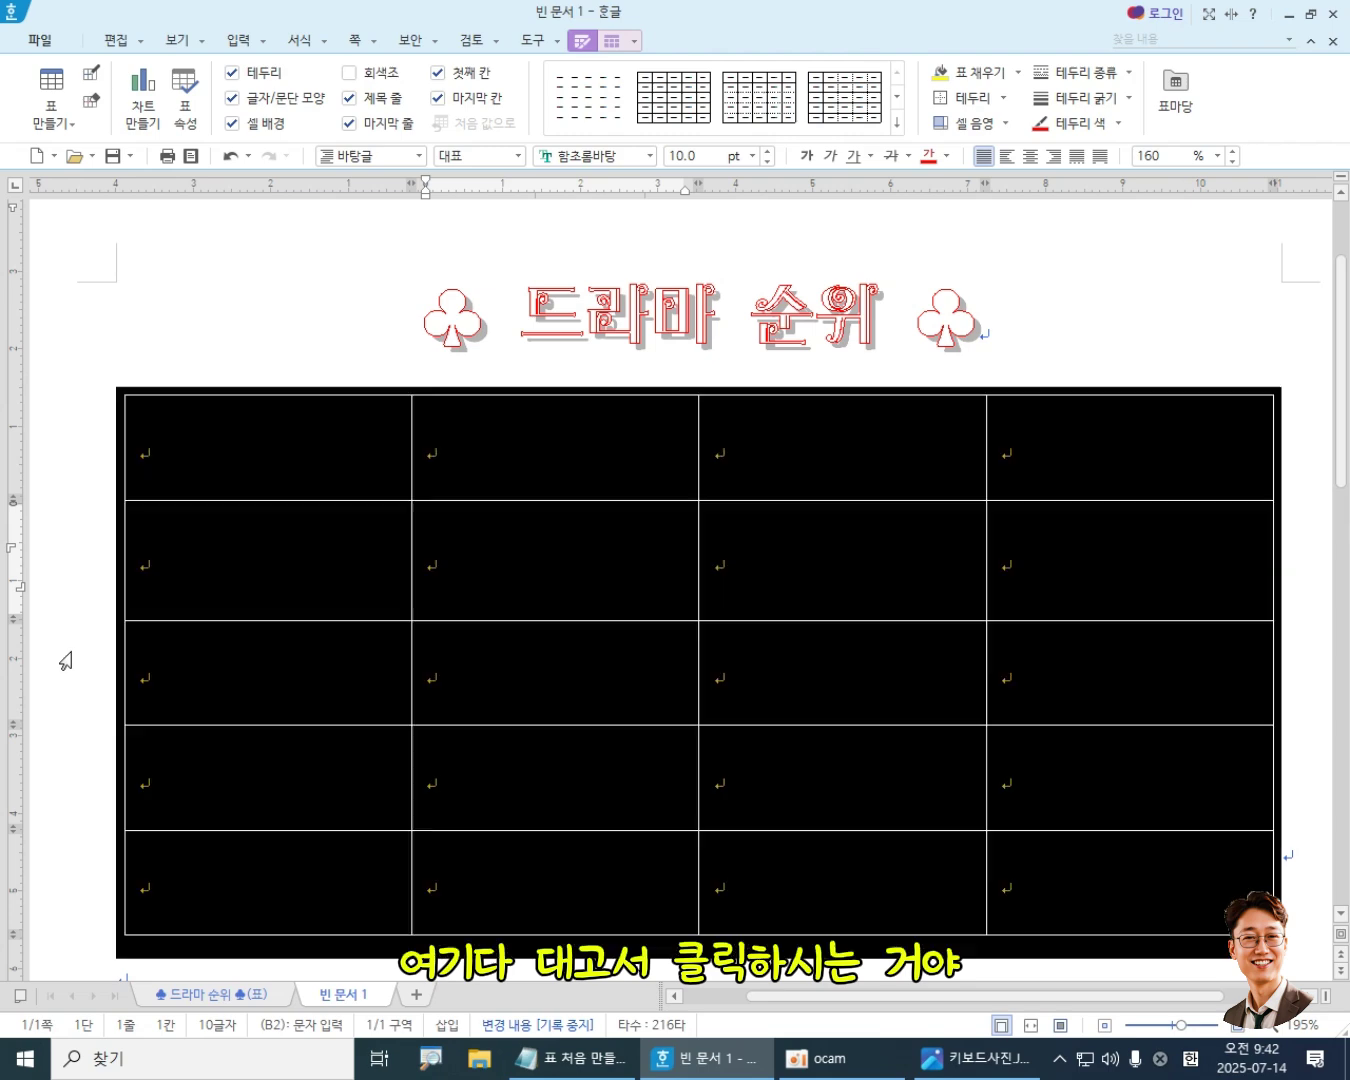
pyautogui.click(66, 661)
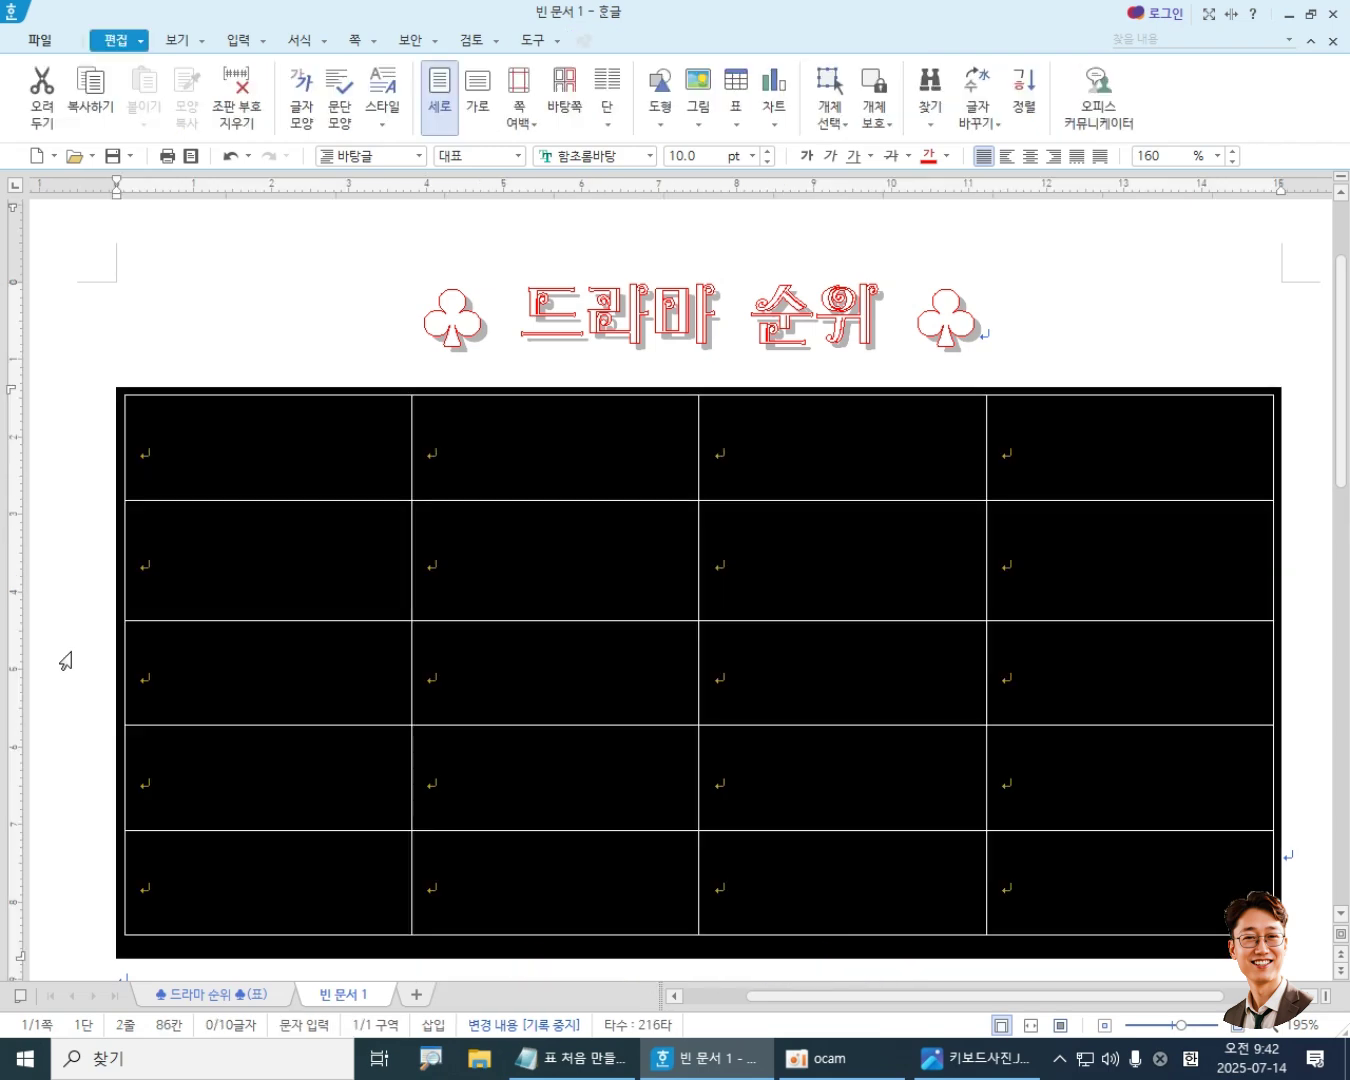
pyautogui.click(242, 566)
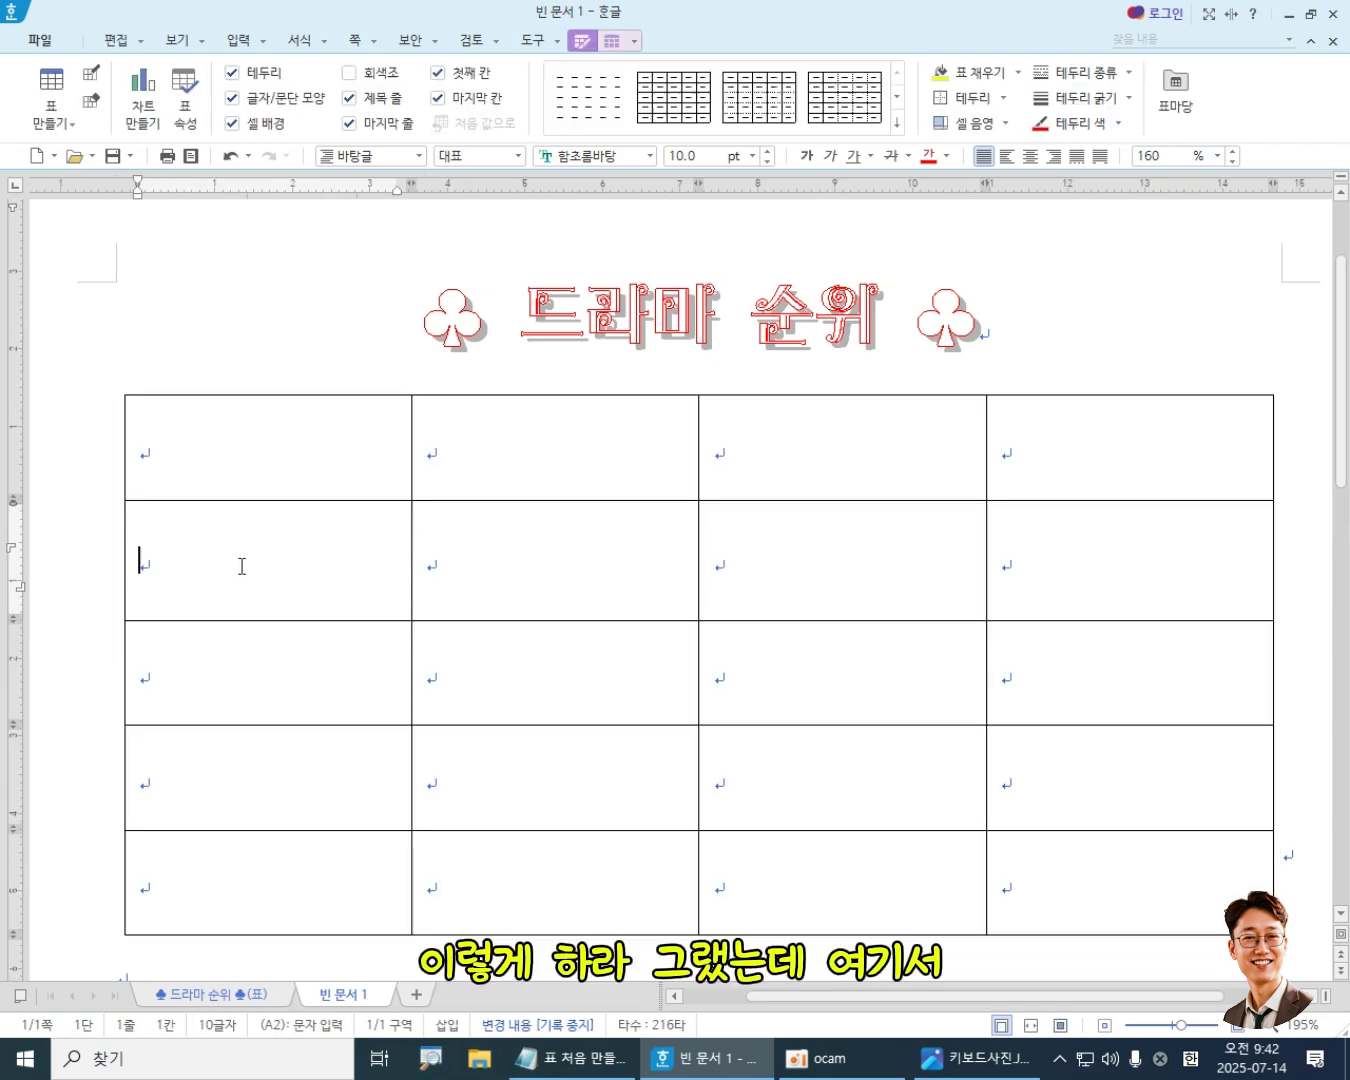
# - Block-select the entire table starting from the first cell of the second row, and clear the block
pyautogui.press('F5')
pyautogui.press('F5')
pyautogui.press('F5')
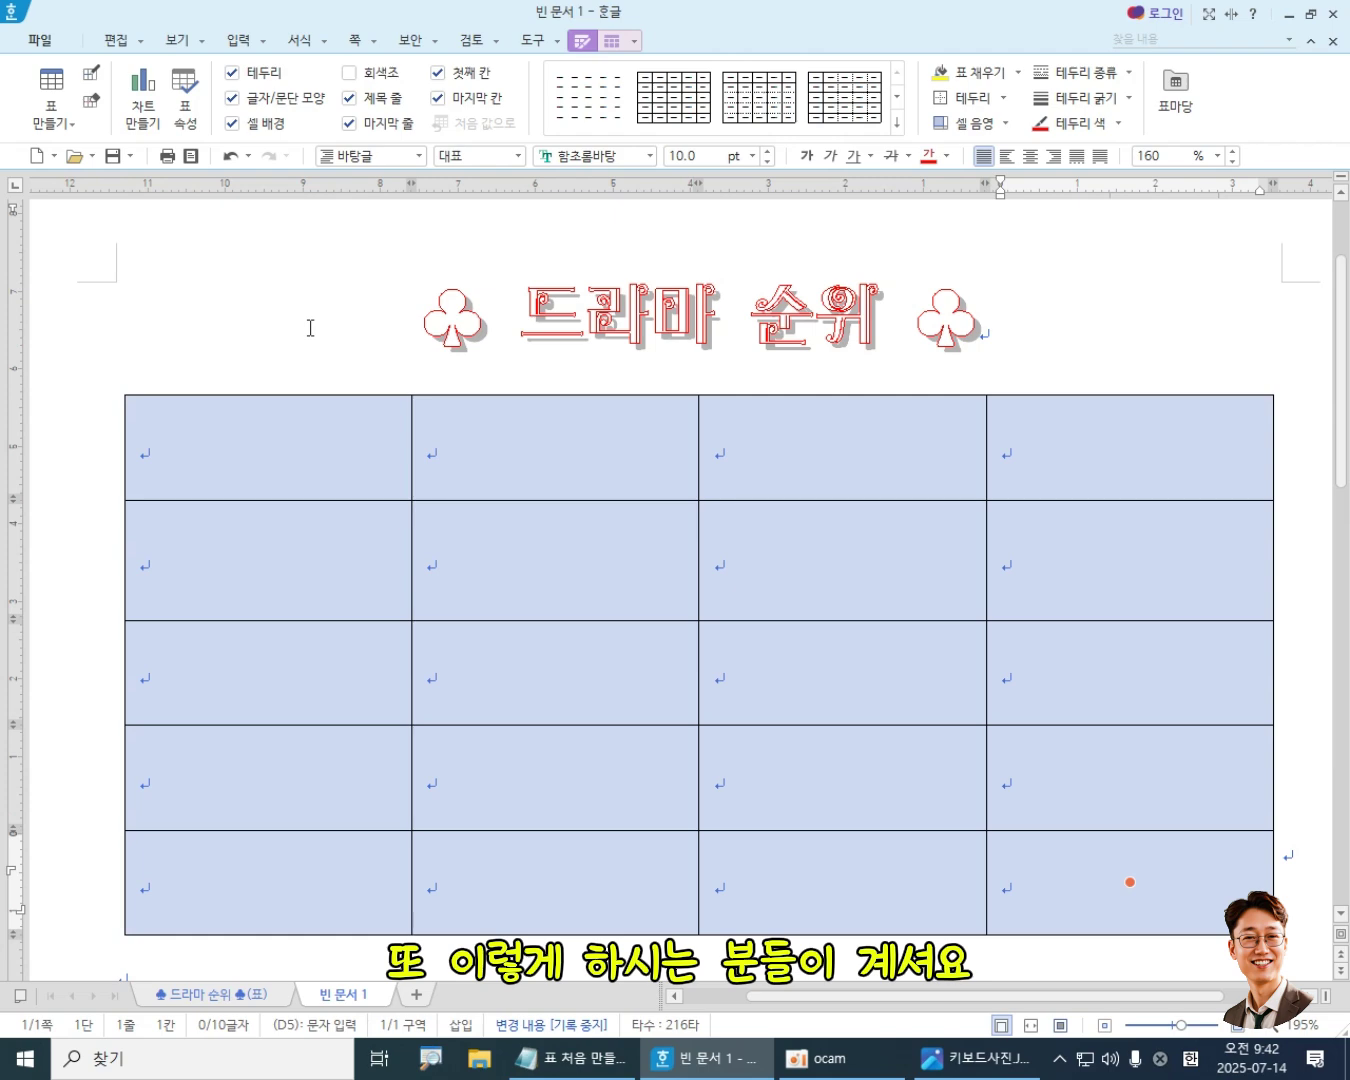
pyautogui.click(290, 330)
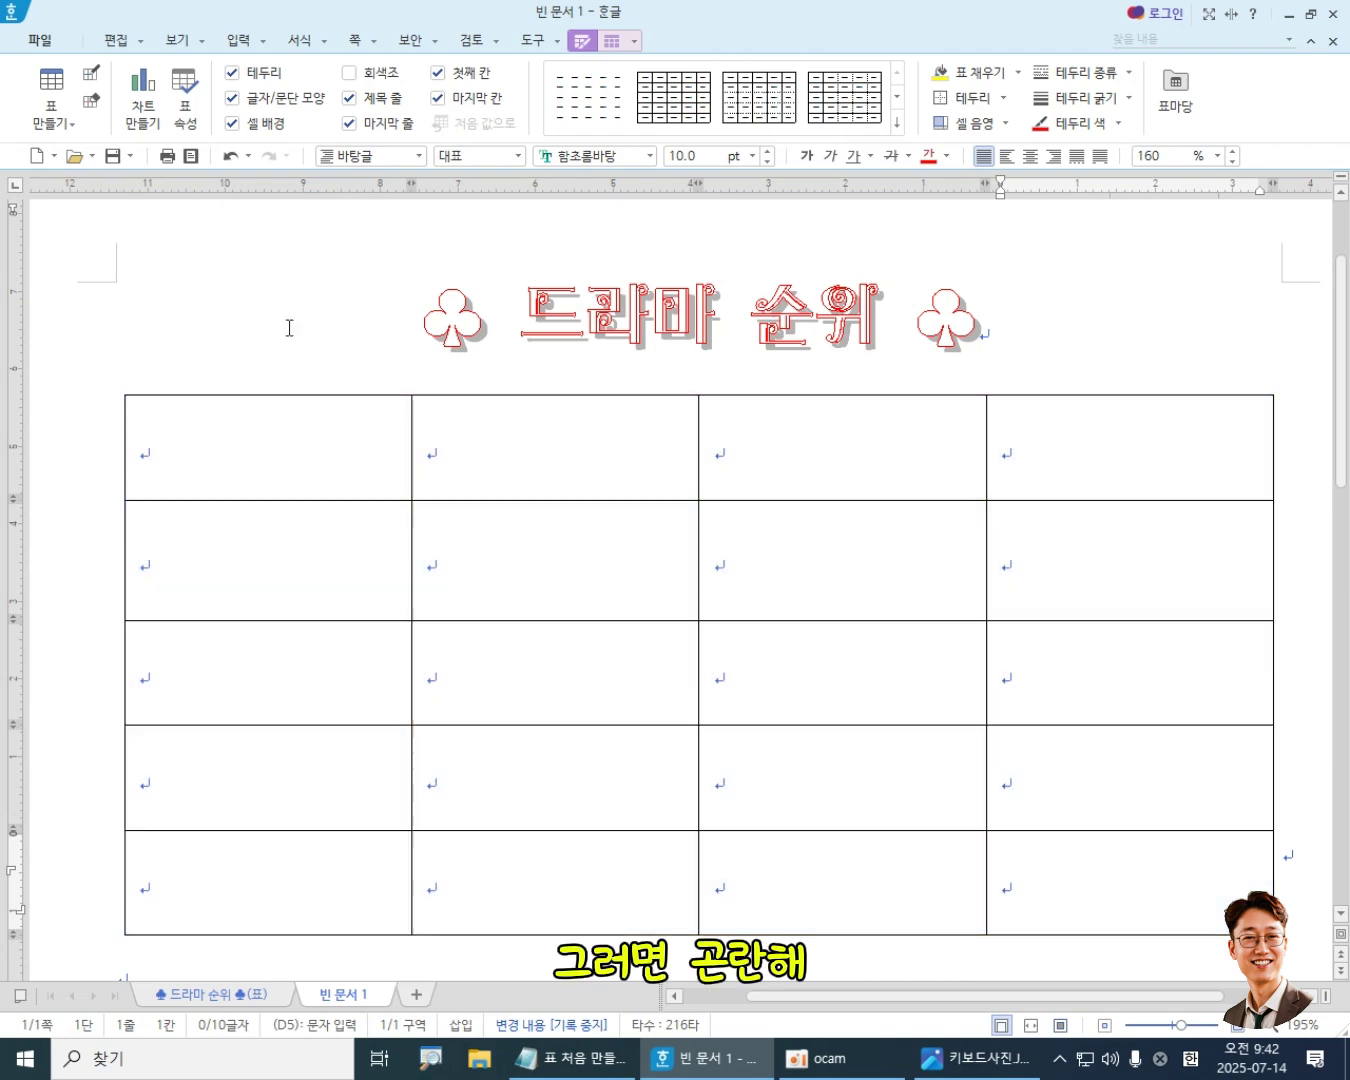
# - Block-select every table cell again, starting from the first cell of the first row
pyautogui.click(296, 459)
pyautogui.press('F5')
pyautogui.press('F5')
pyautogui.press('F5')
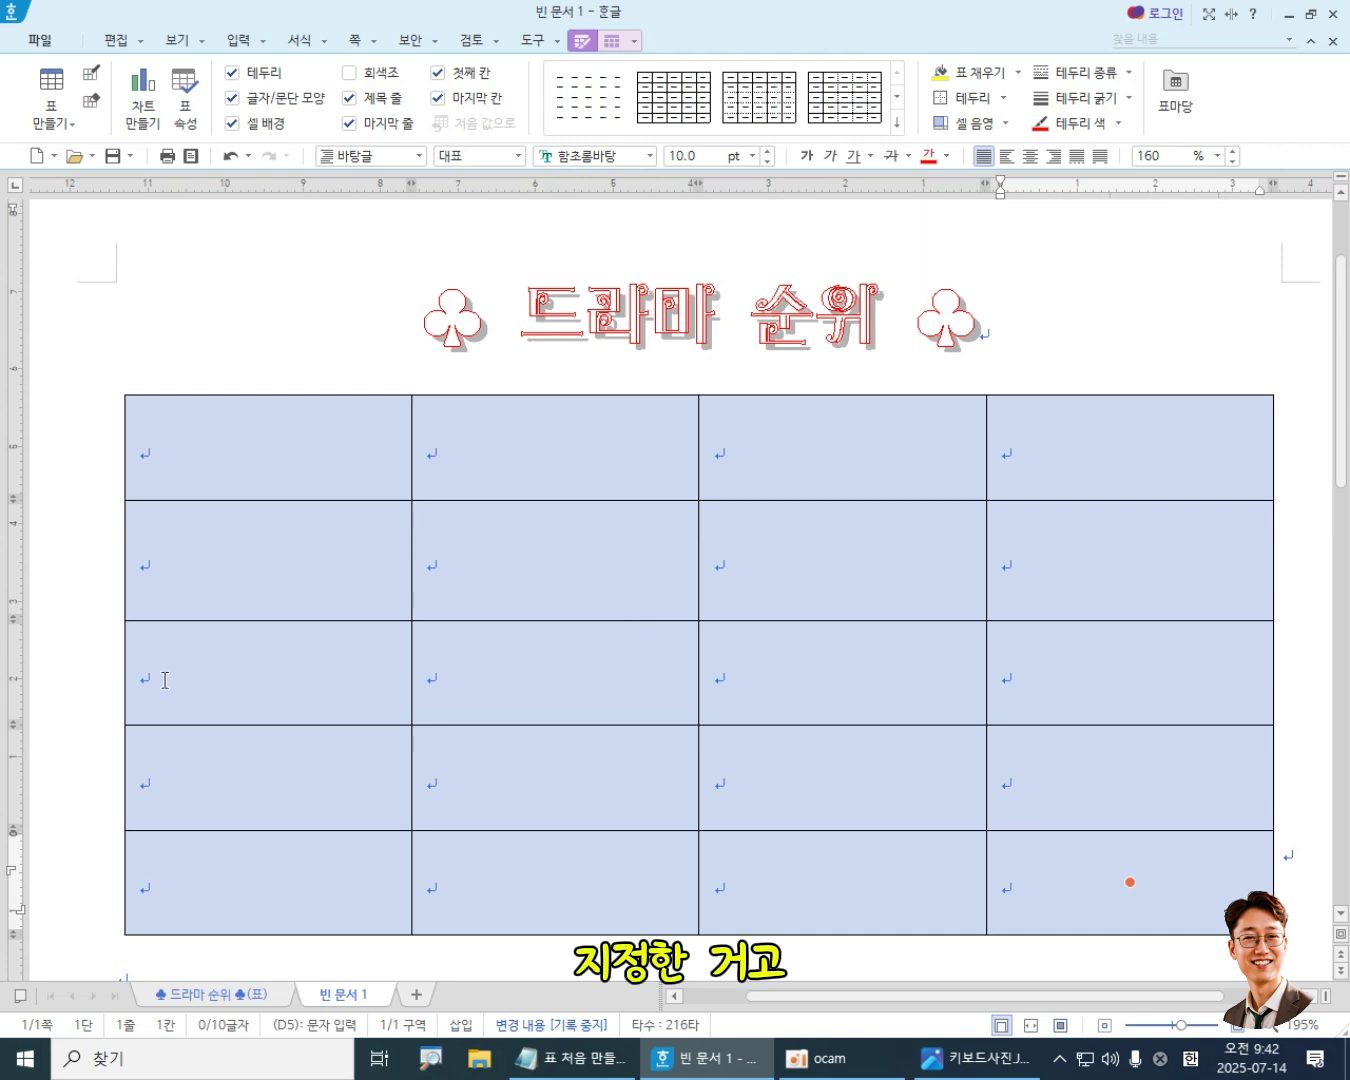
# - Select the line holding the whole table from the page margin and delete the table
pyautogui.click(53, 677)
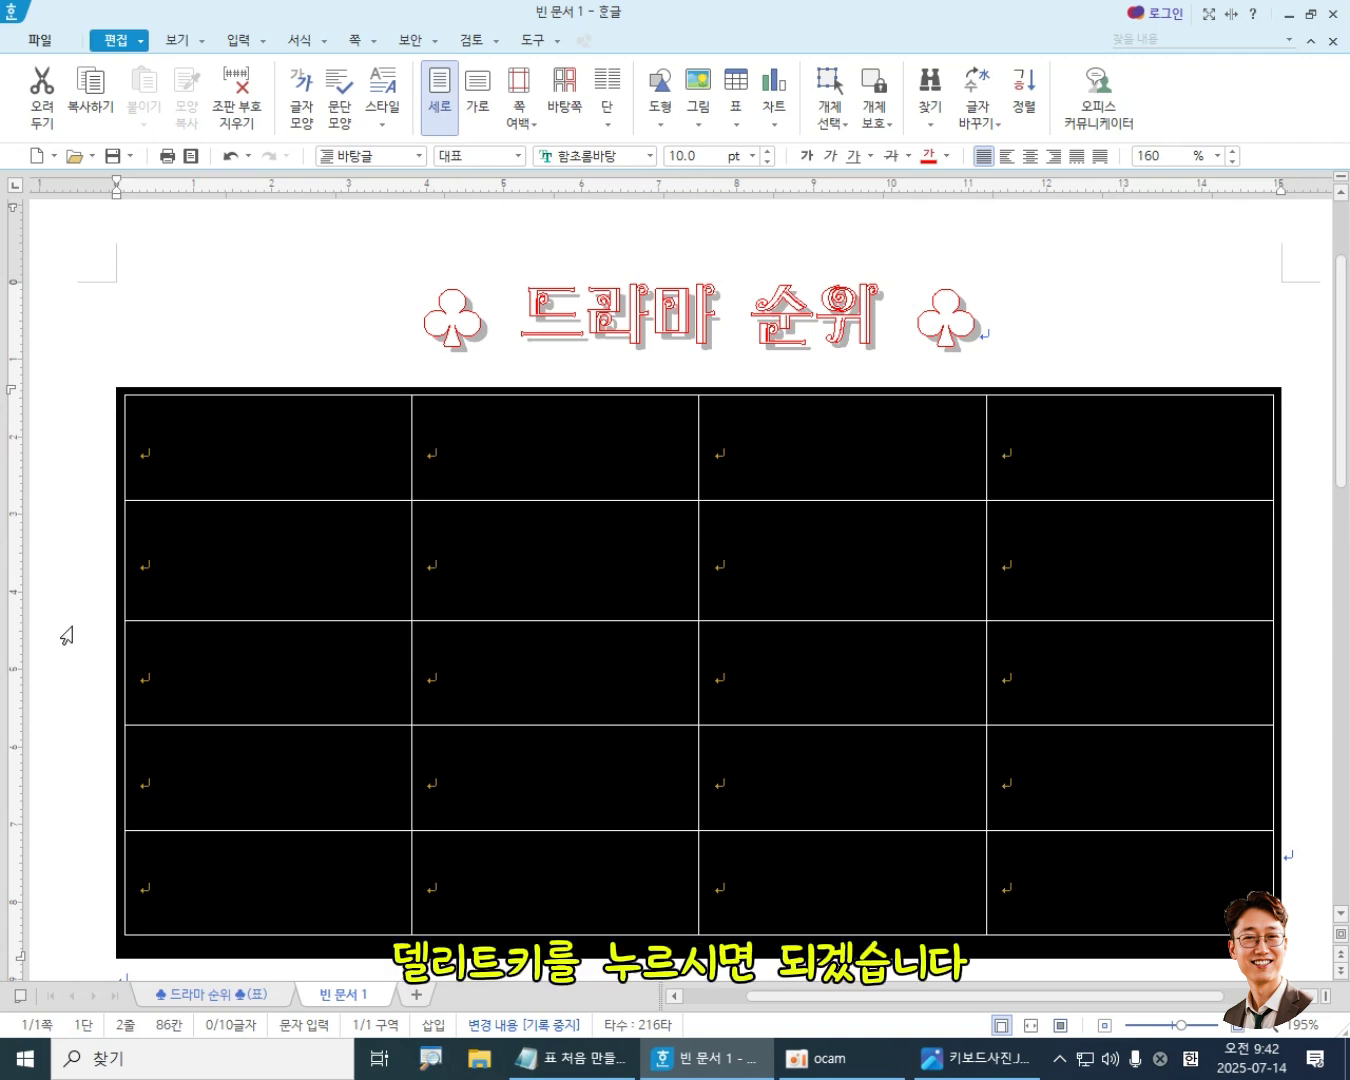
pyautogui.press('Delete')
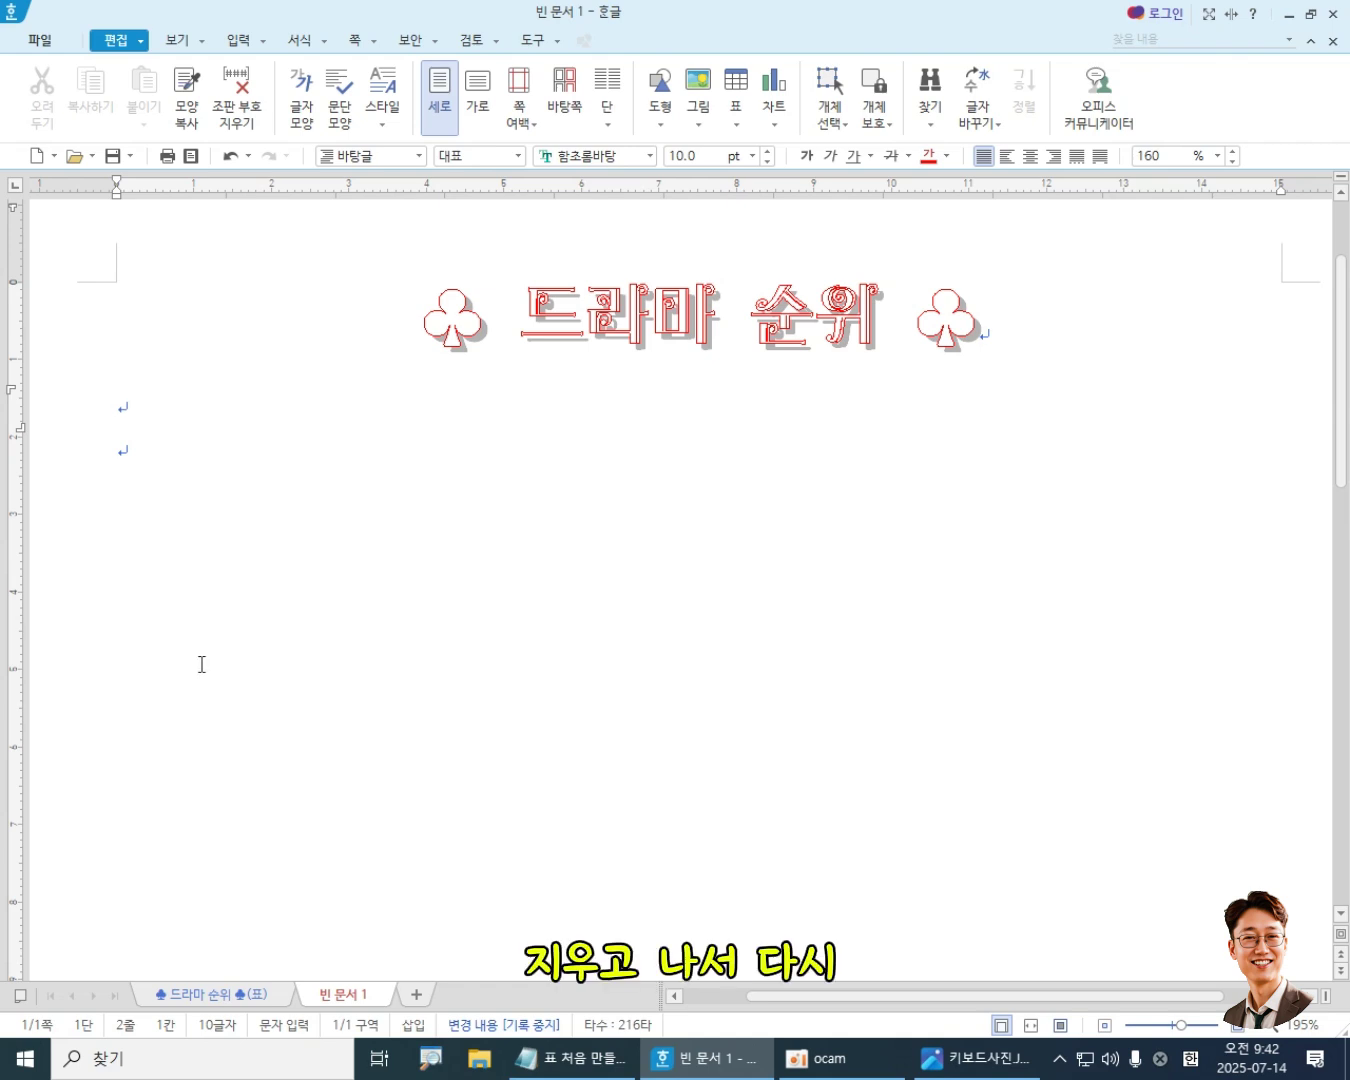
pyautogui.press('Hangul')
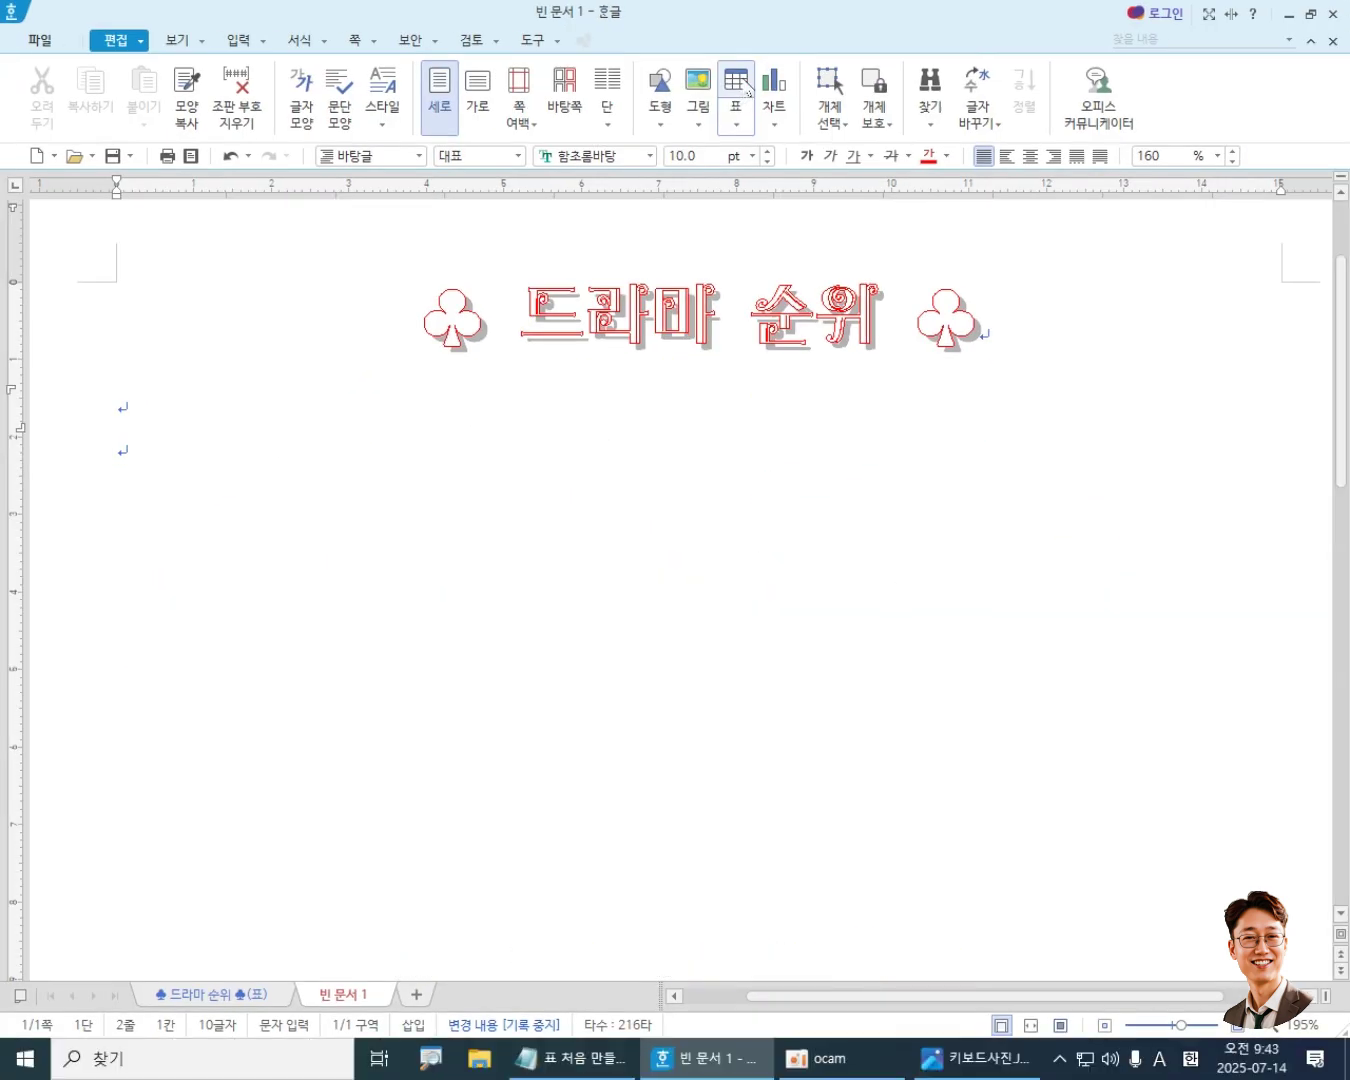
# - Insert a new table with 5 rows and 4 columns below the title, treated as a character
pyautogui.click(738, 86)
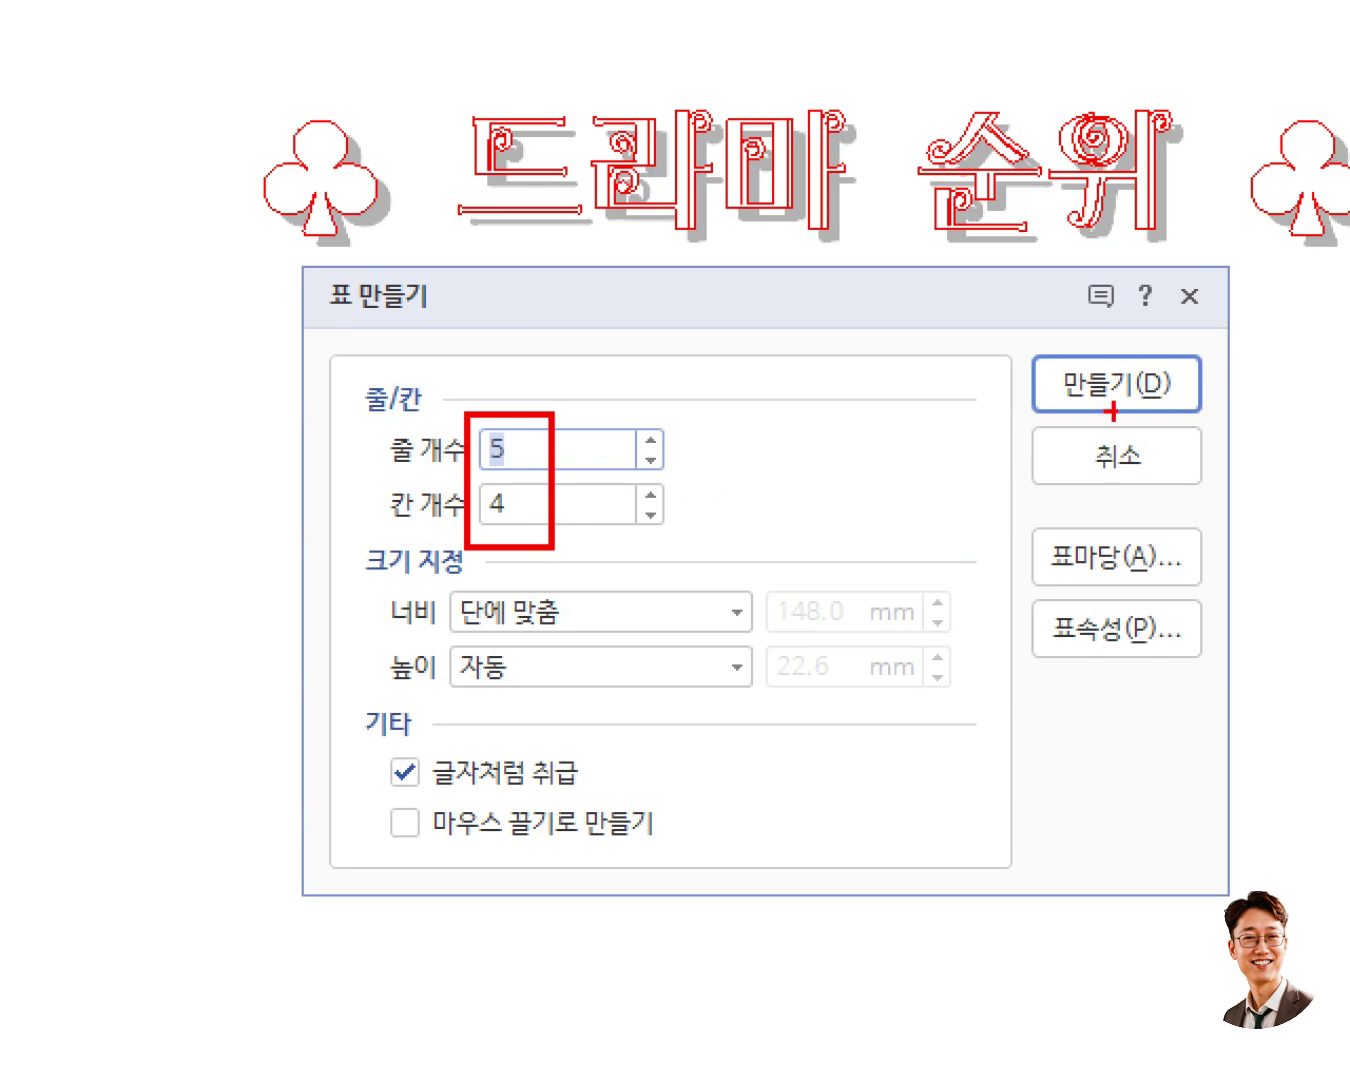
pyautogui.moveTo(987, 329); pyautogui.dragTo(1252, 459)
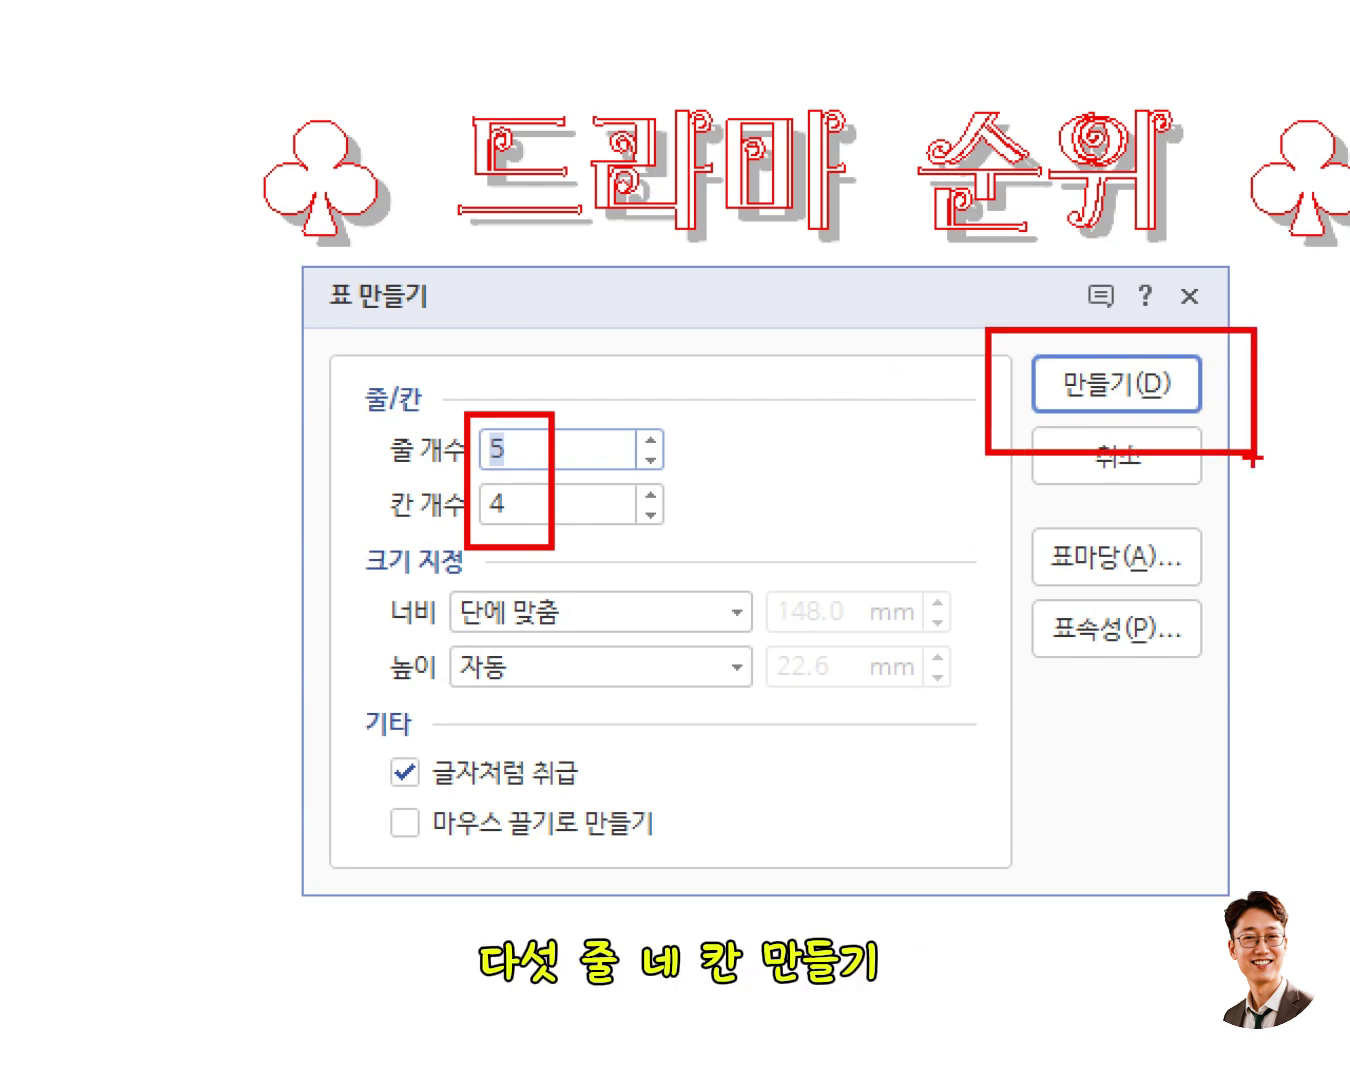
pyautogui.press('Return')
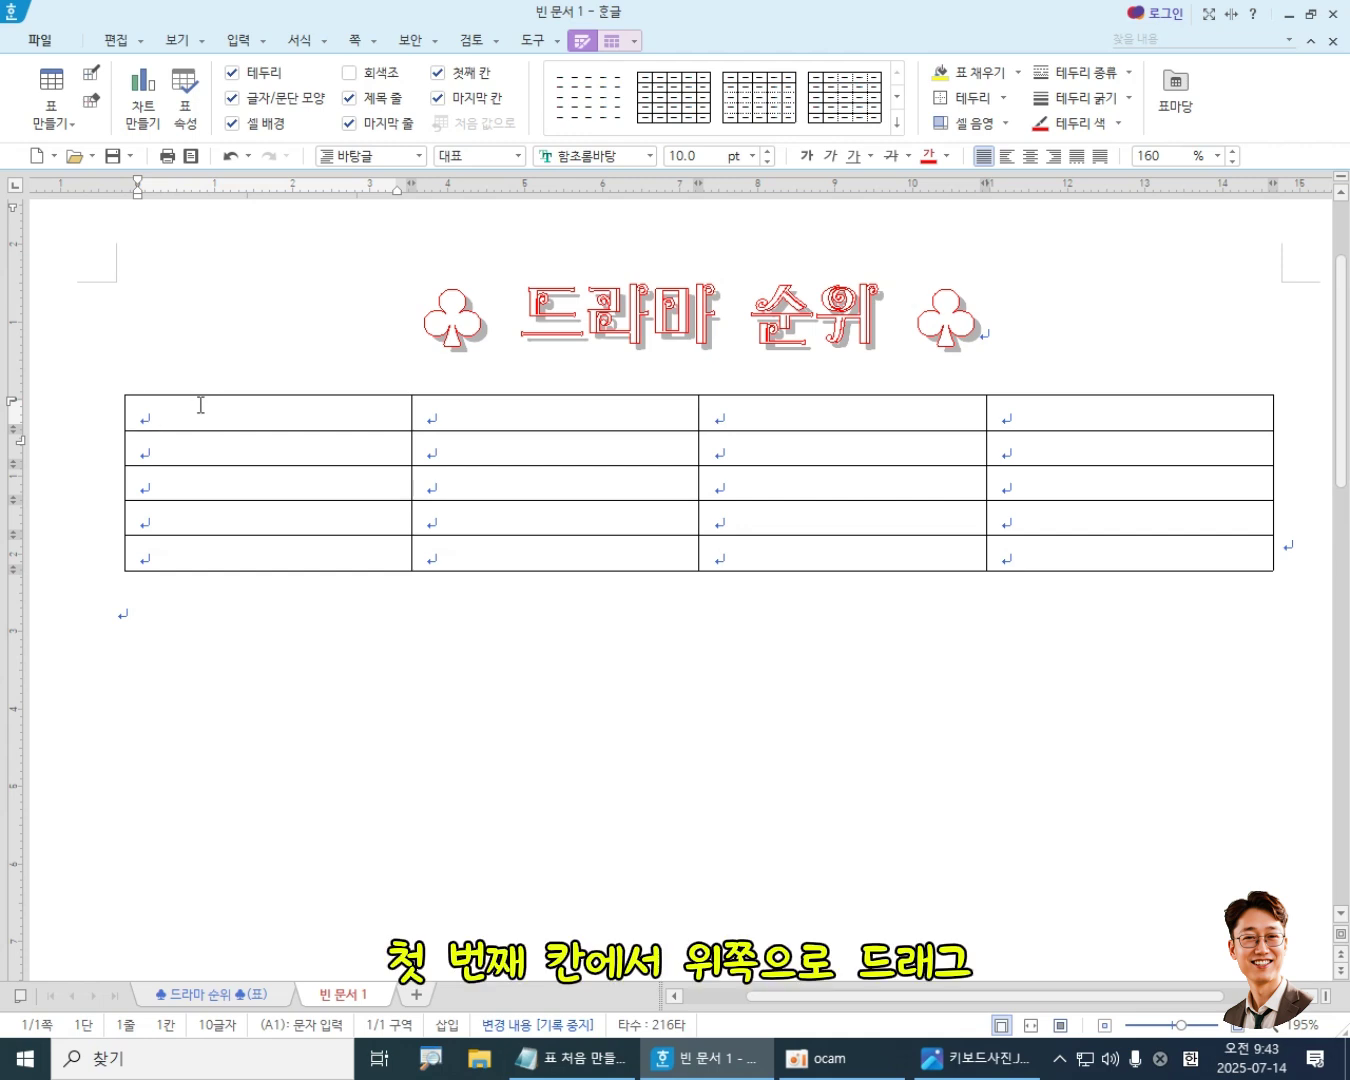
# - Block-select all cells of the new table and increase the row heights to about double
pyautogui.moveTo(201, 405); pyautogui.dragTo(202, 338)
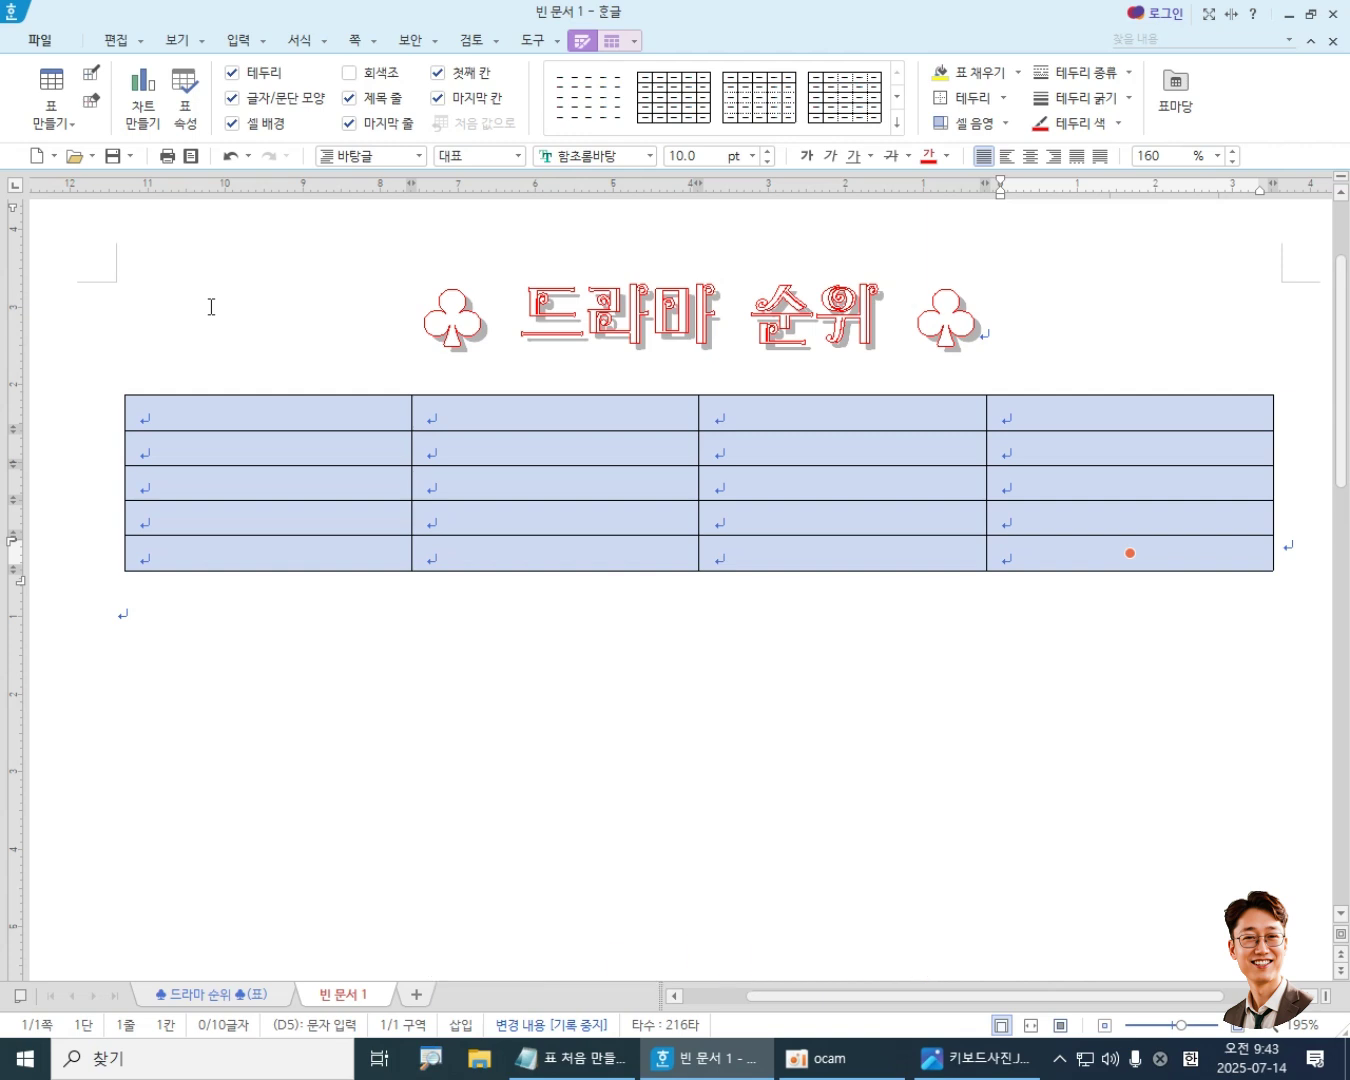
pyautogui.hotkey('ctrl', 'Down')
pyautogui.hotkey('ctrl', 'Down')
pyautogui.hotkey('ctrl', 'Down')
pyautogui.hotkey('ctrl', 'Down')
pyautogui.hotkey('ctrl', 'Down')
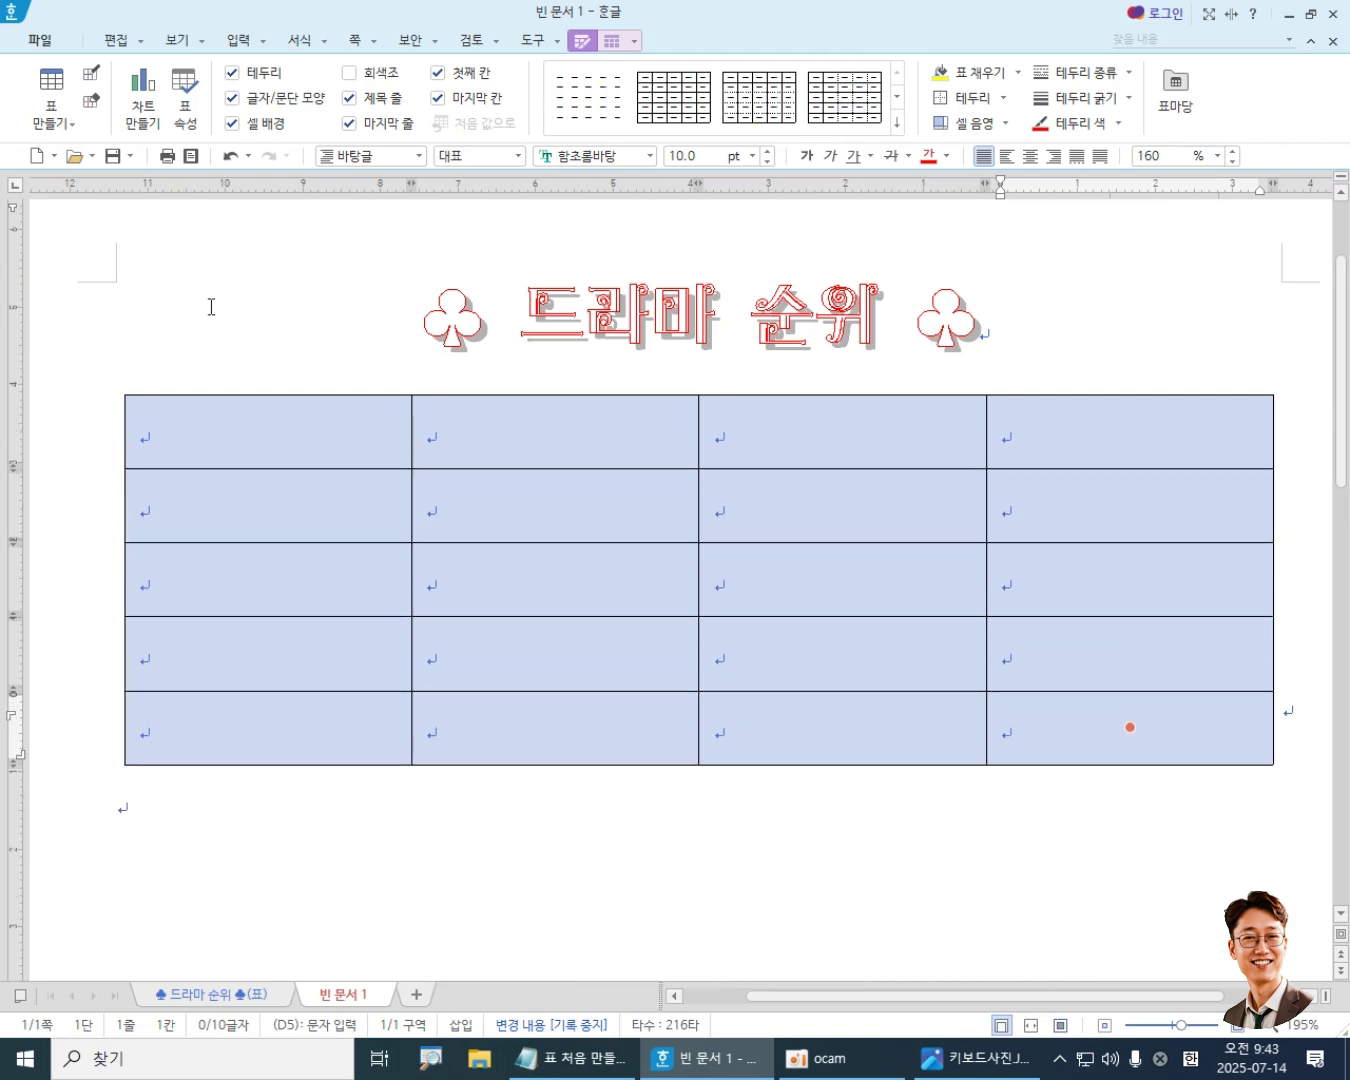
# - Switch to the Notepad notes, review item 3 on font, size and centre alignment, and minimize the notes
pyautogui.click(569, 1058)
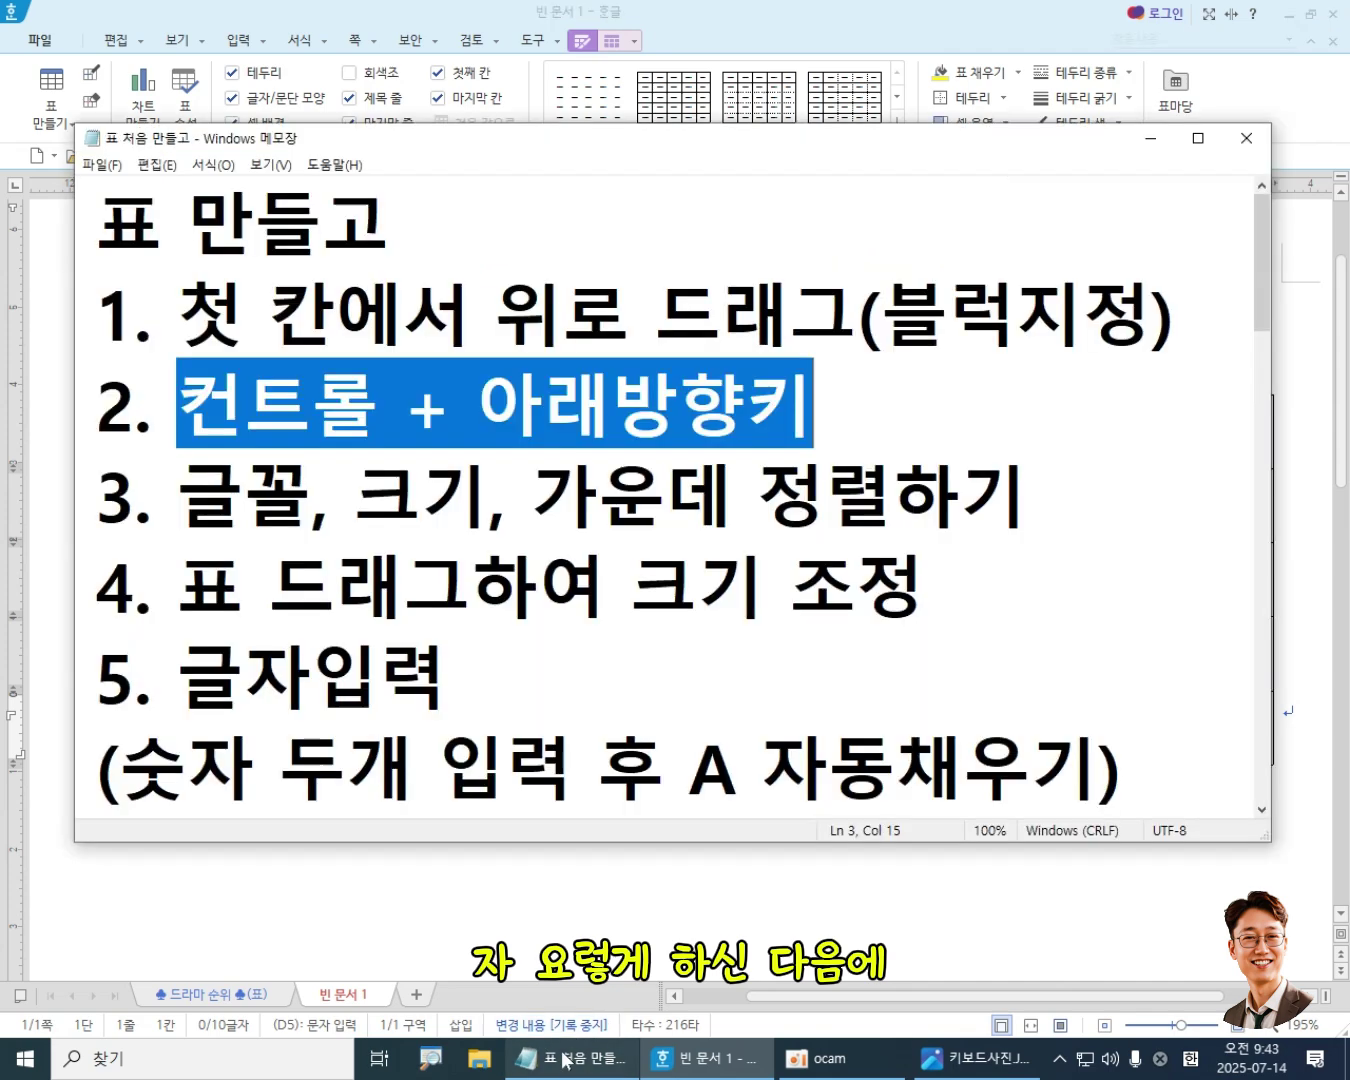
pyautogui.moveTo(180, 492); pyautogui.dragTo(1061, 494)
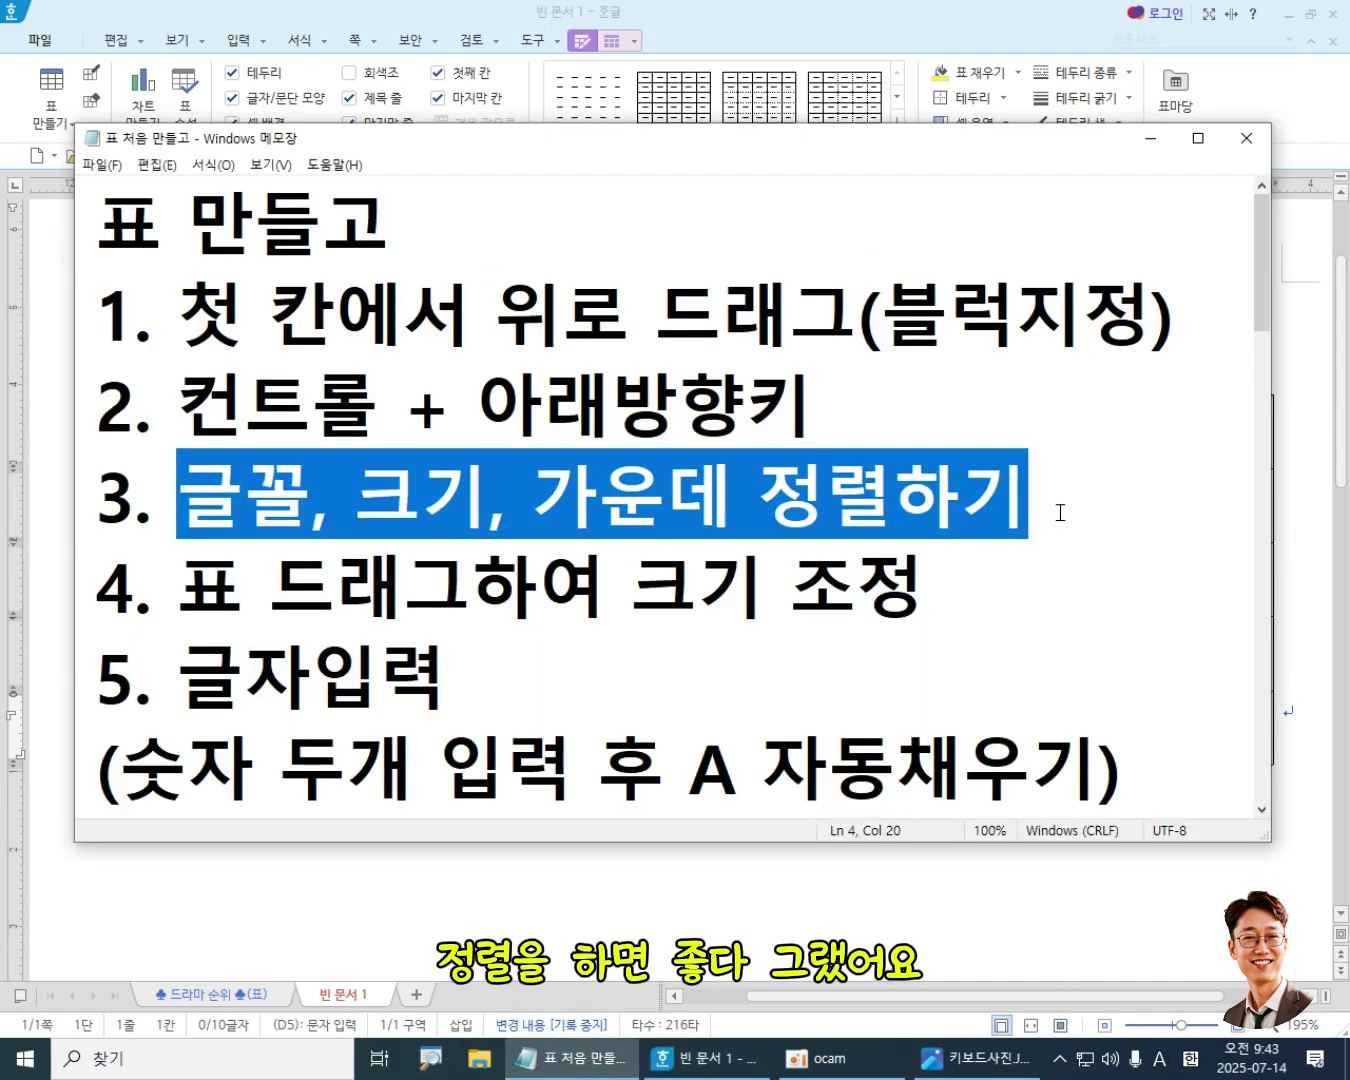
pyautogui.click(261, 509)
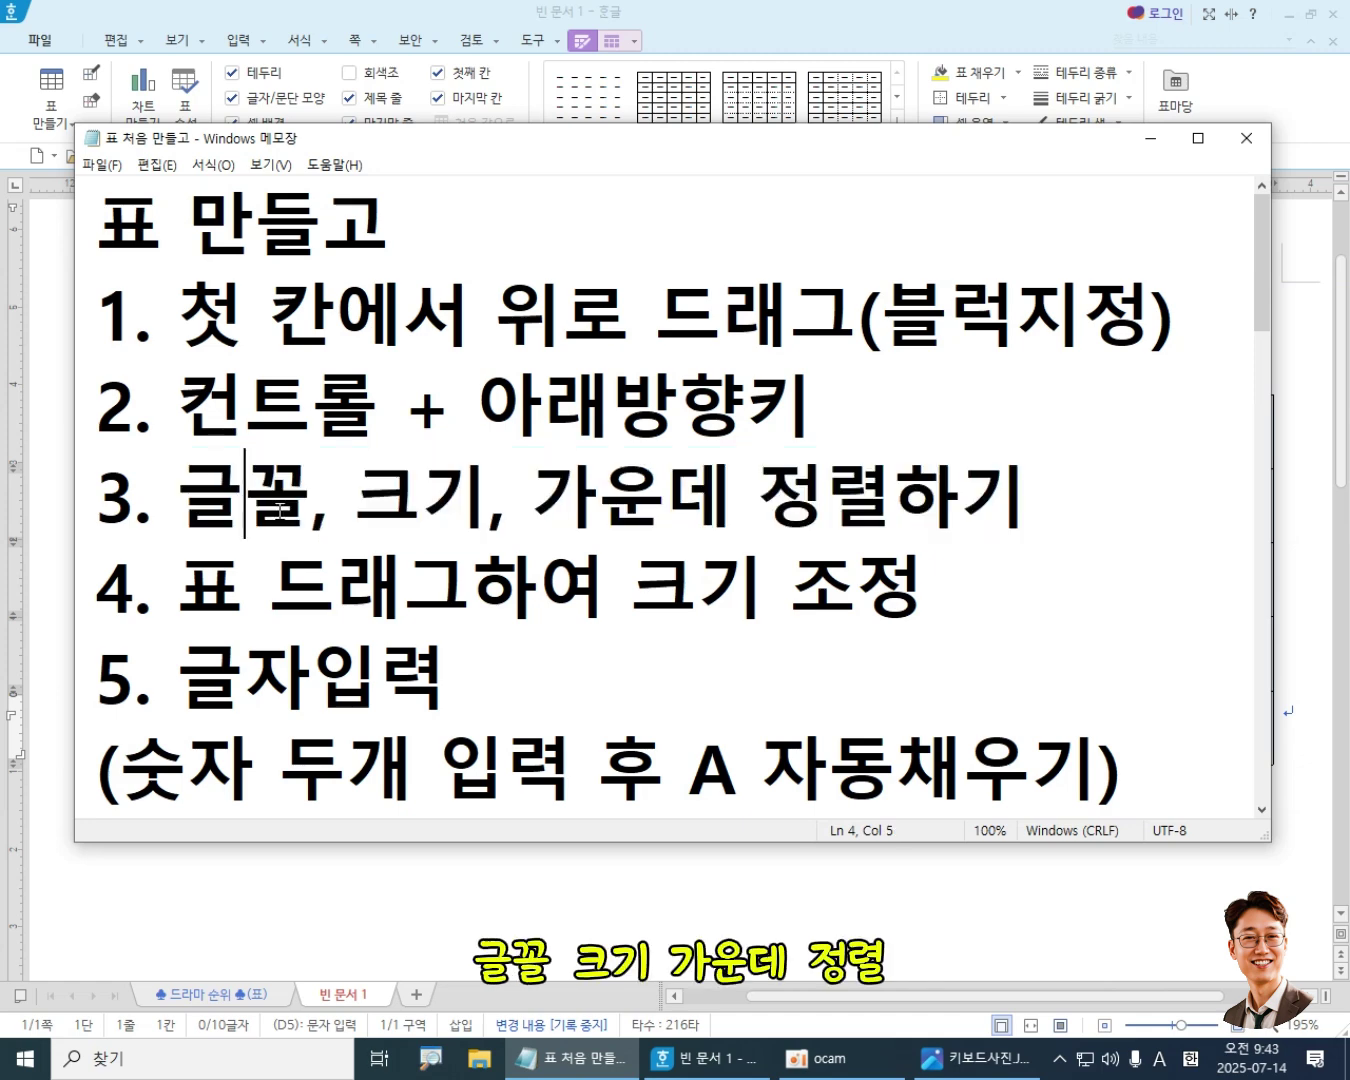
pyautogui.click(428, 506)
pyautogui.click(665, 507)
pyautogui.click(945, 511)
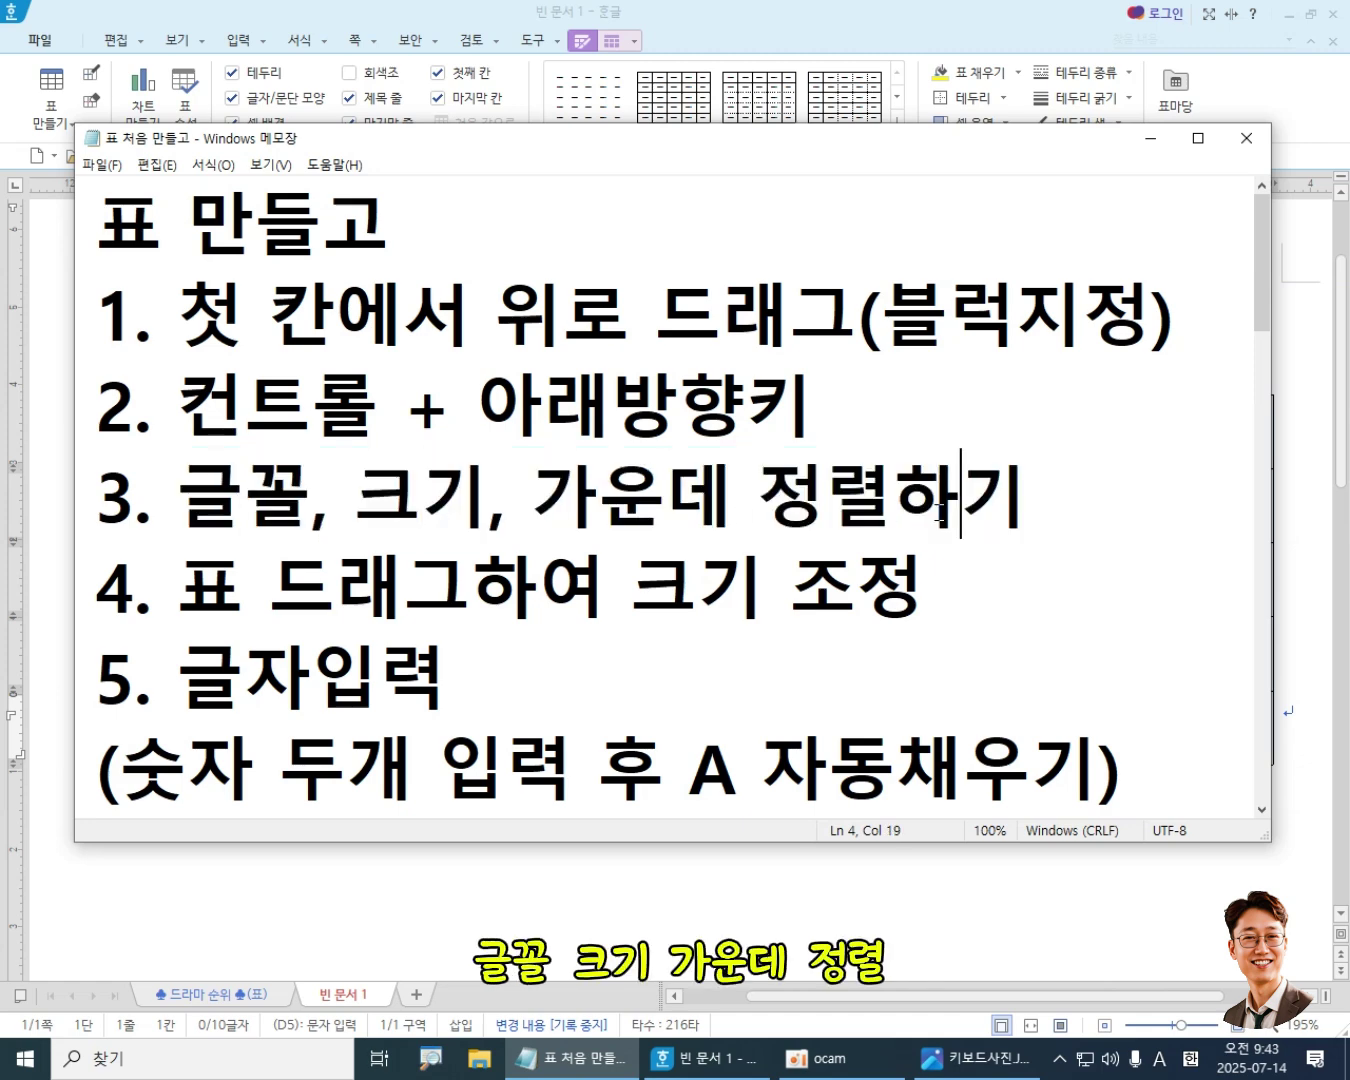
pyautogui.click(1150, 140)
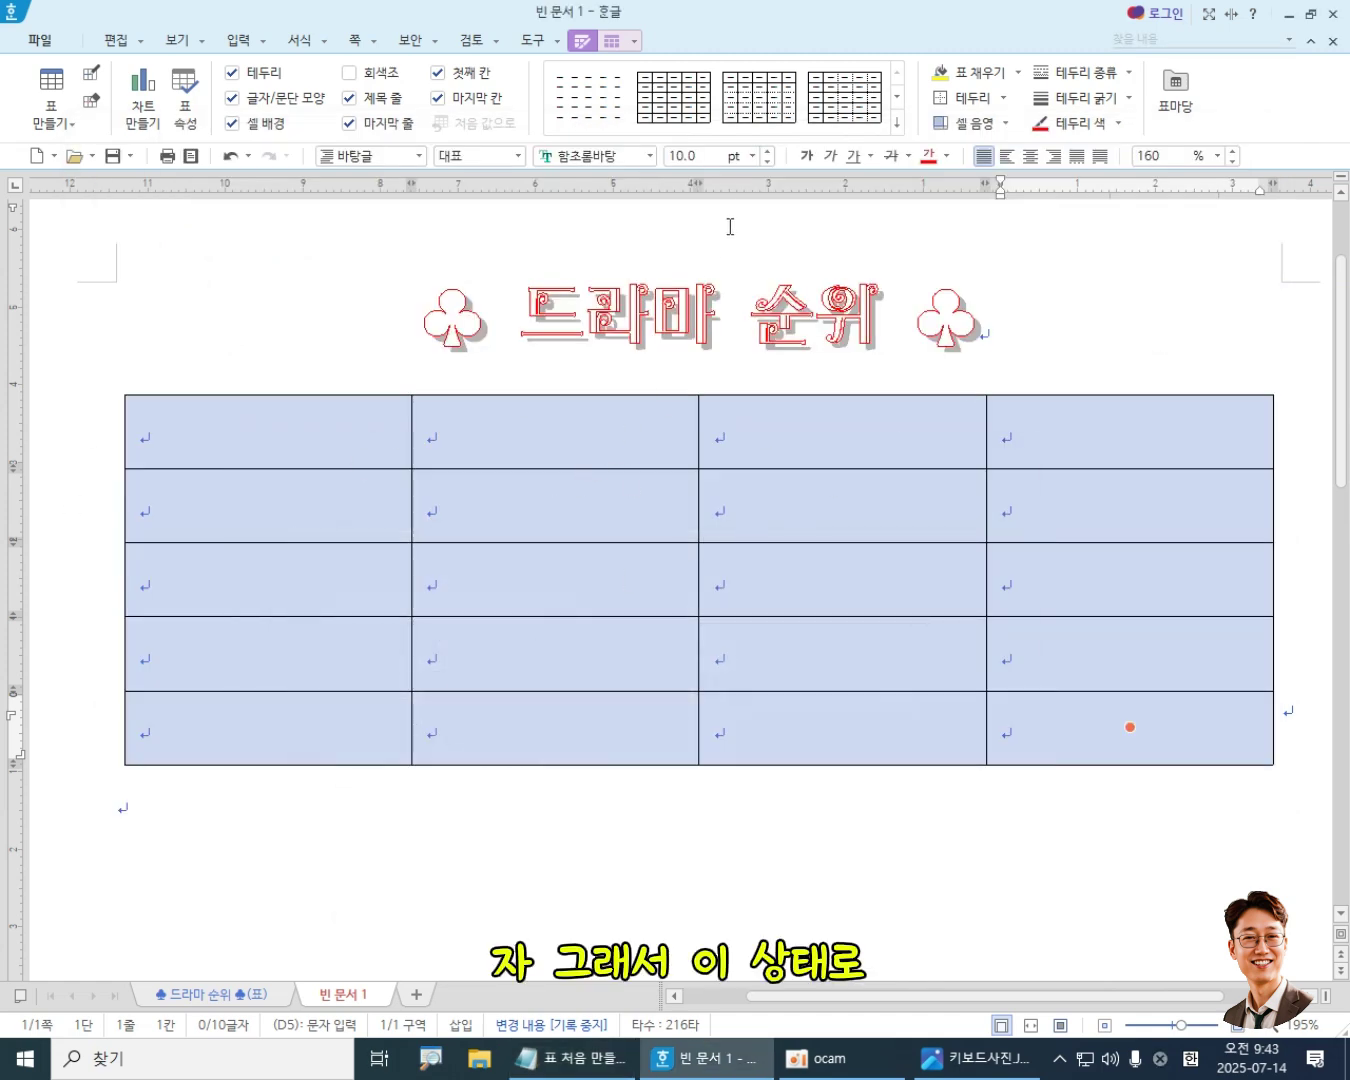
# - Set the text in all selected table cells to 12 pt and align it to the centre
pyautogui.click(753, 157)
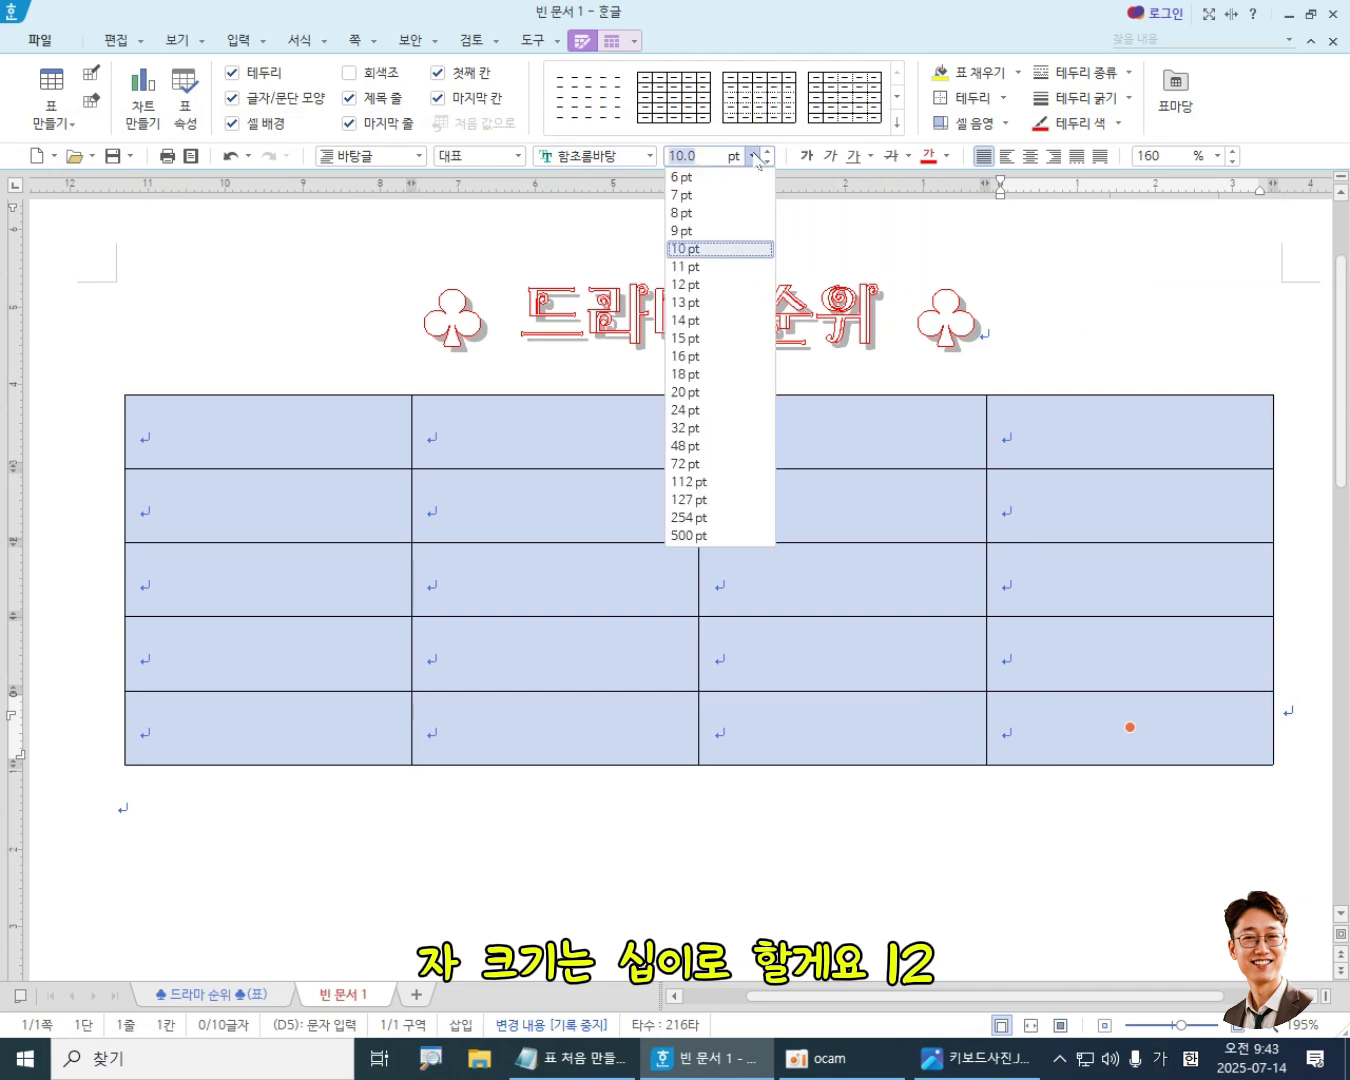
pyautogui.click(721, 285)
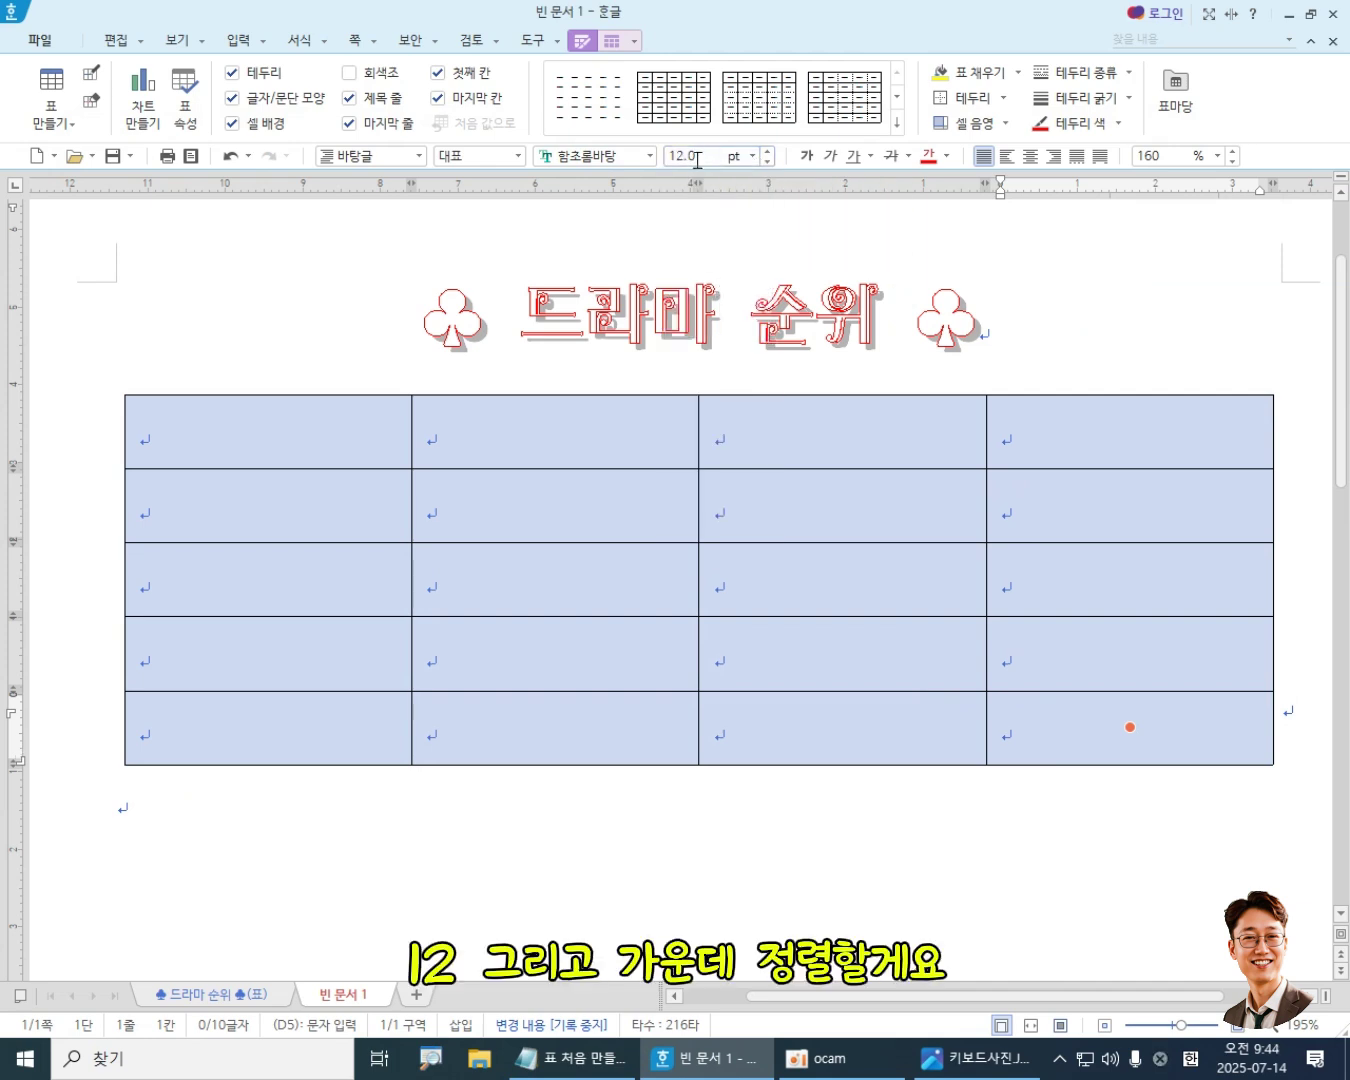
pyautogui.click(1032, 159)
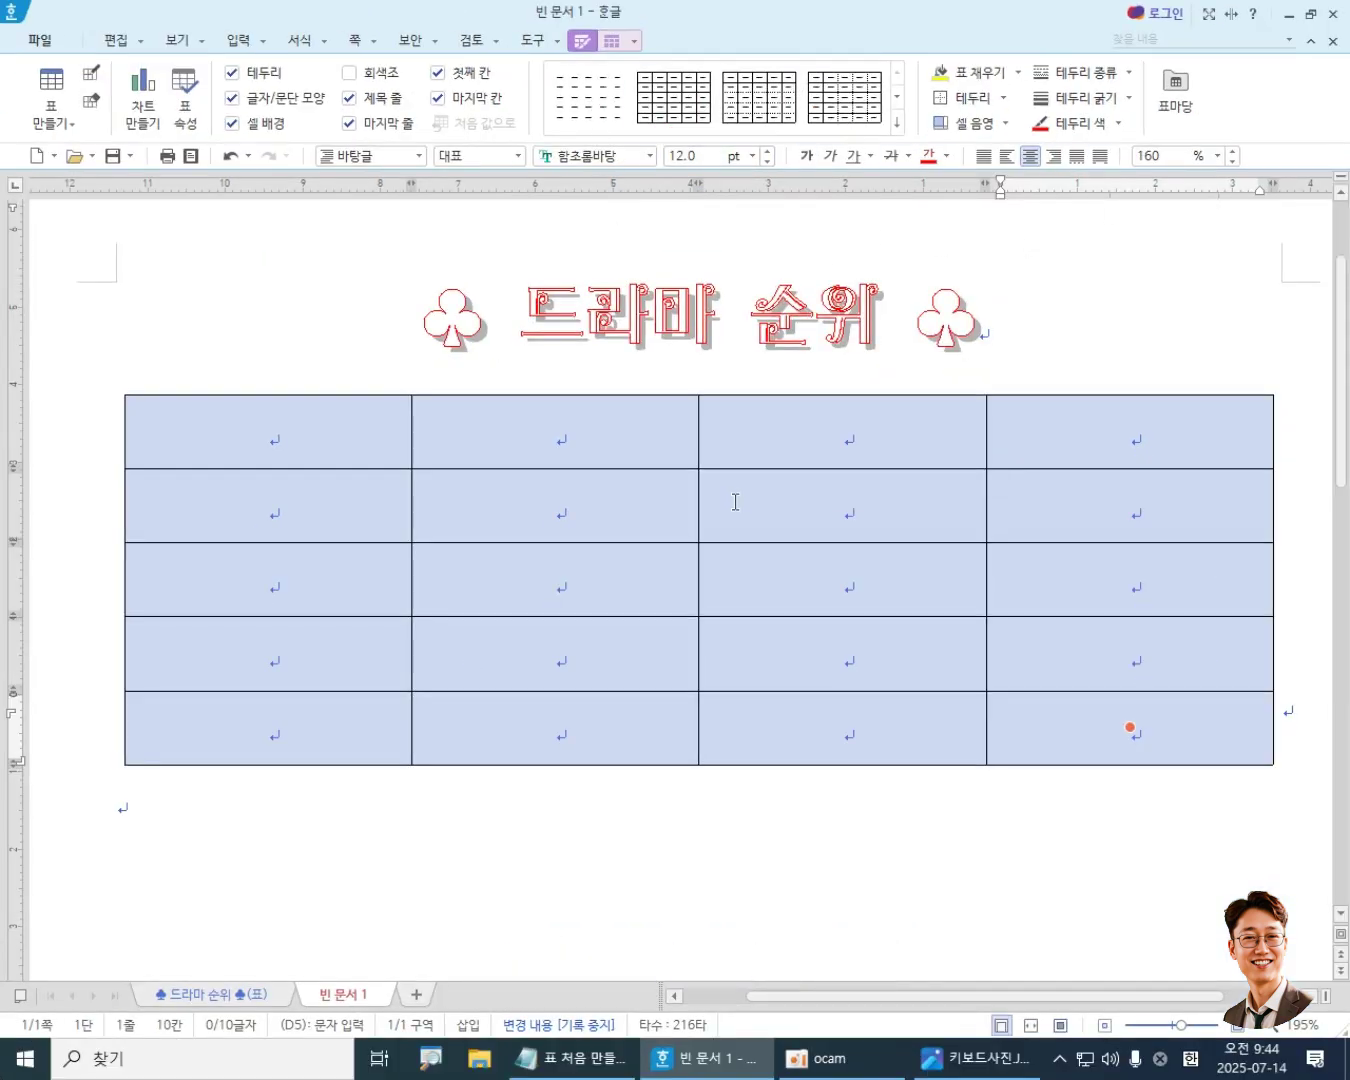
# - Check the finished drama ranking table, and examine the available border line types for the selected cells in the blank document
pyautogui.click(208, 1000)
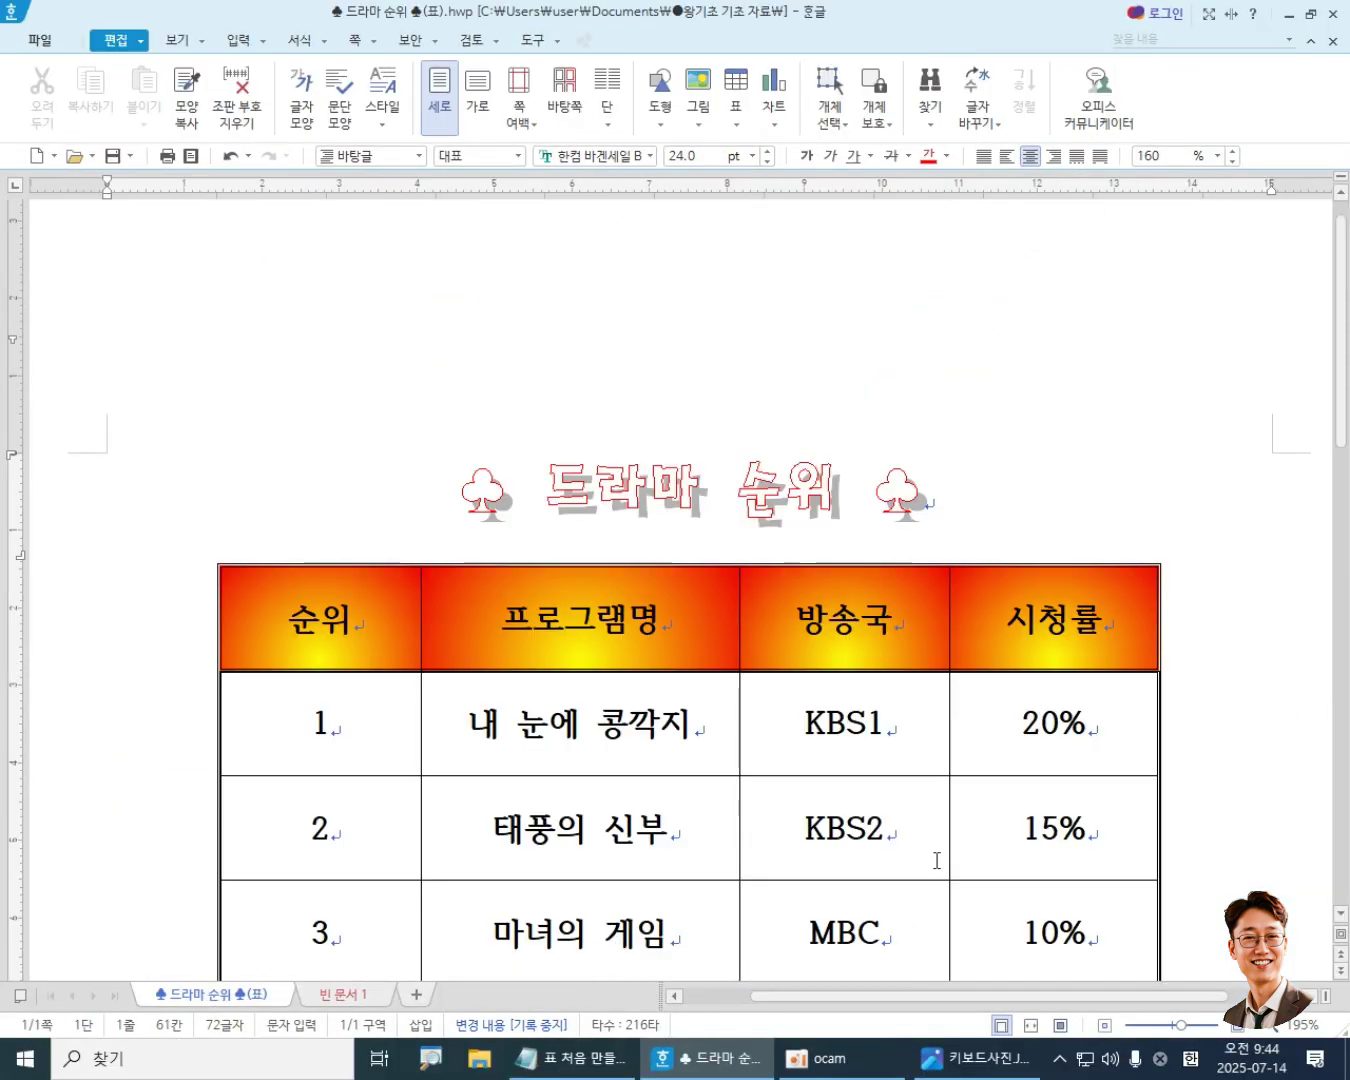
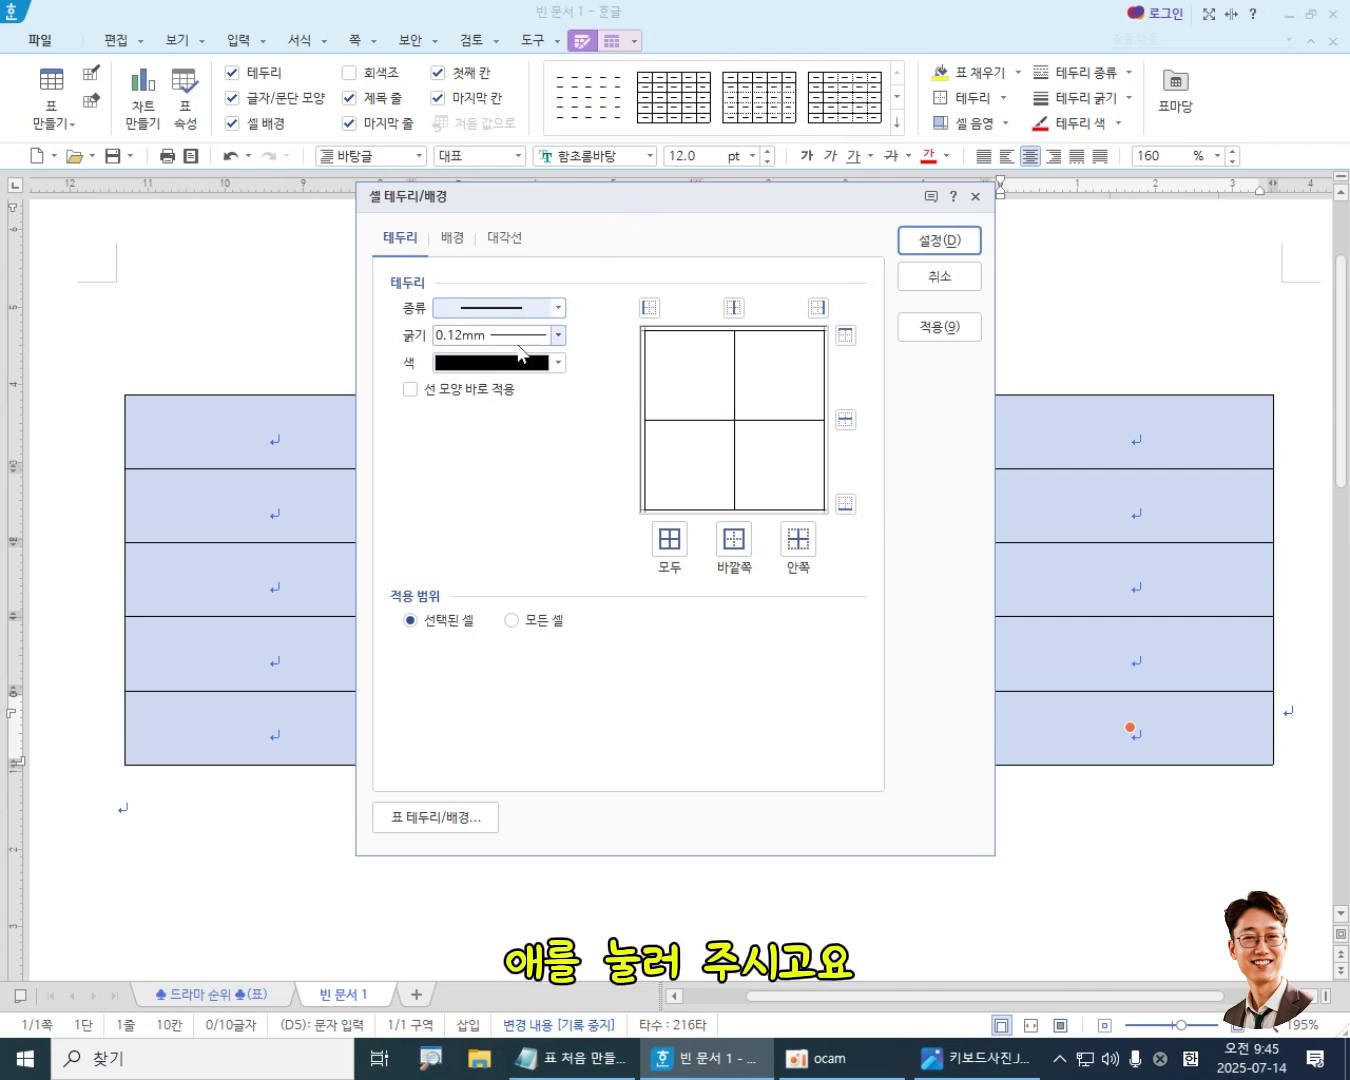
pyautogui.click(510, 318)
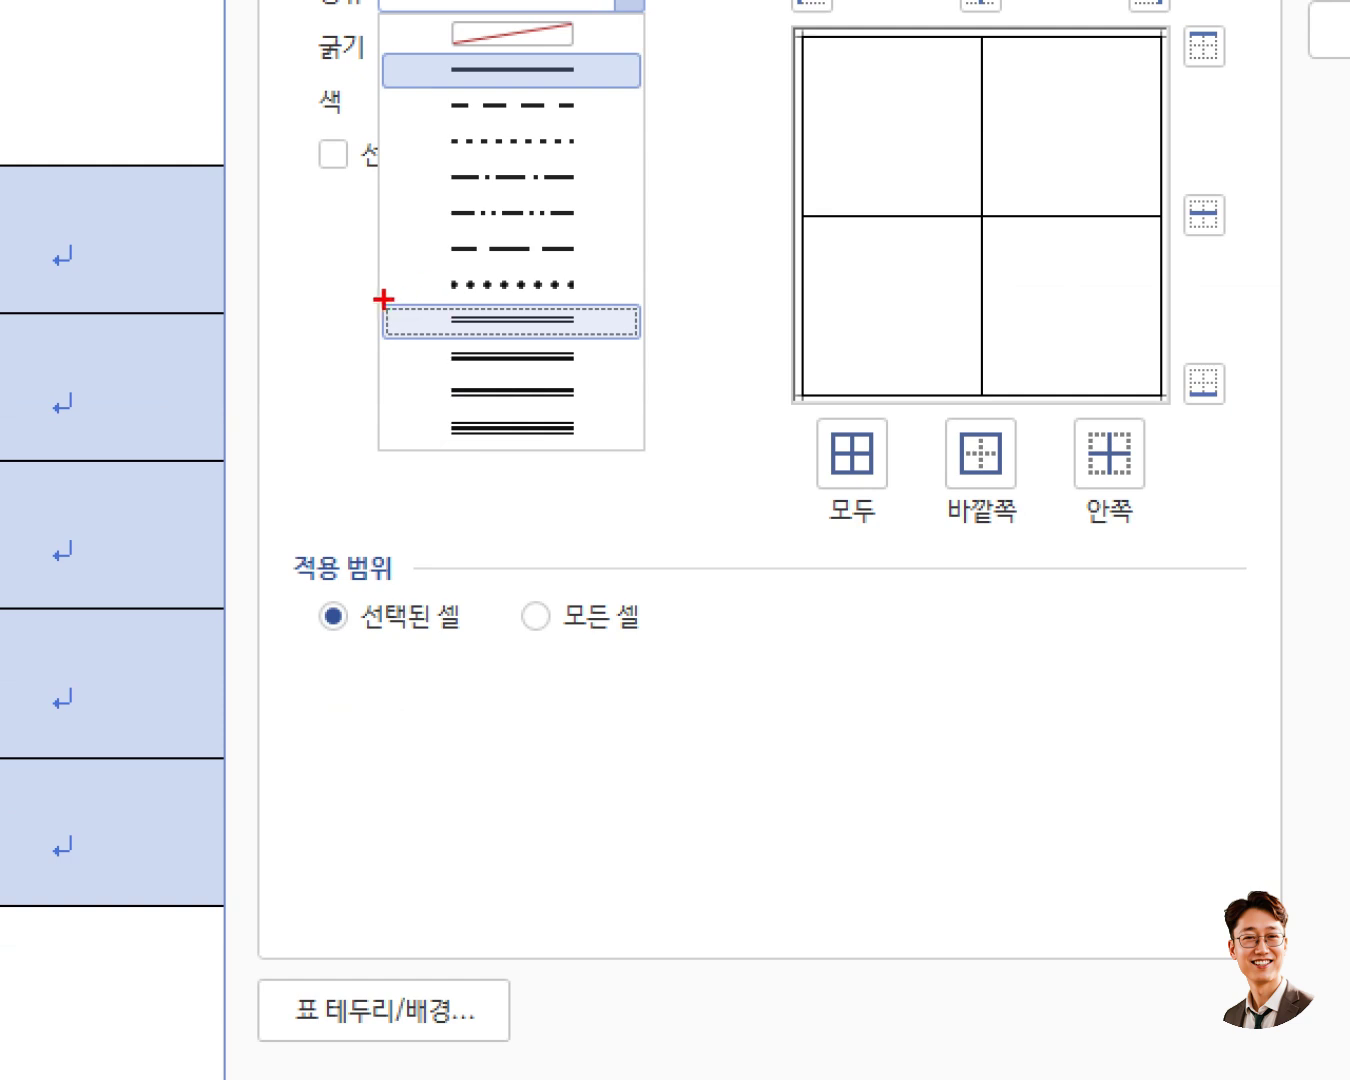
pyautogui.moveTo(383, 299); pyautogui.dragTo(669, 345)
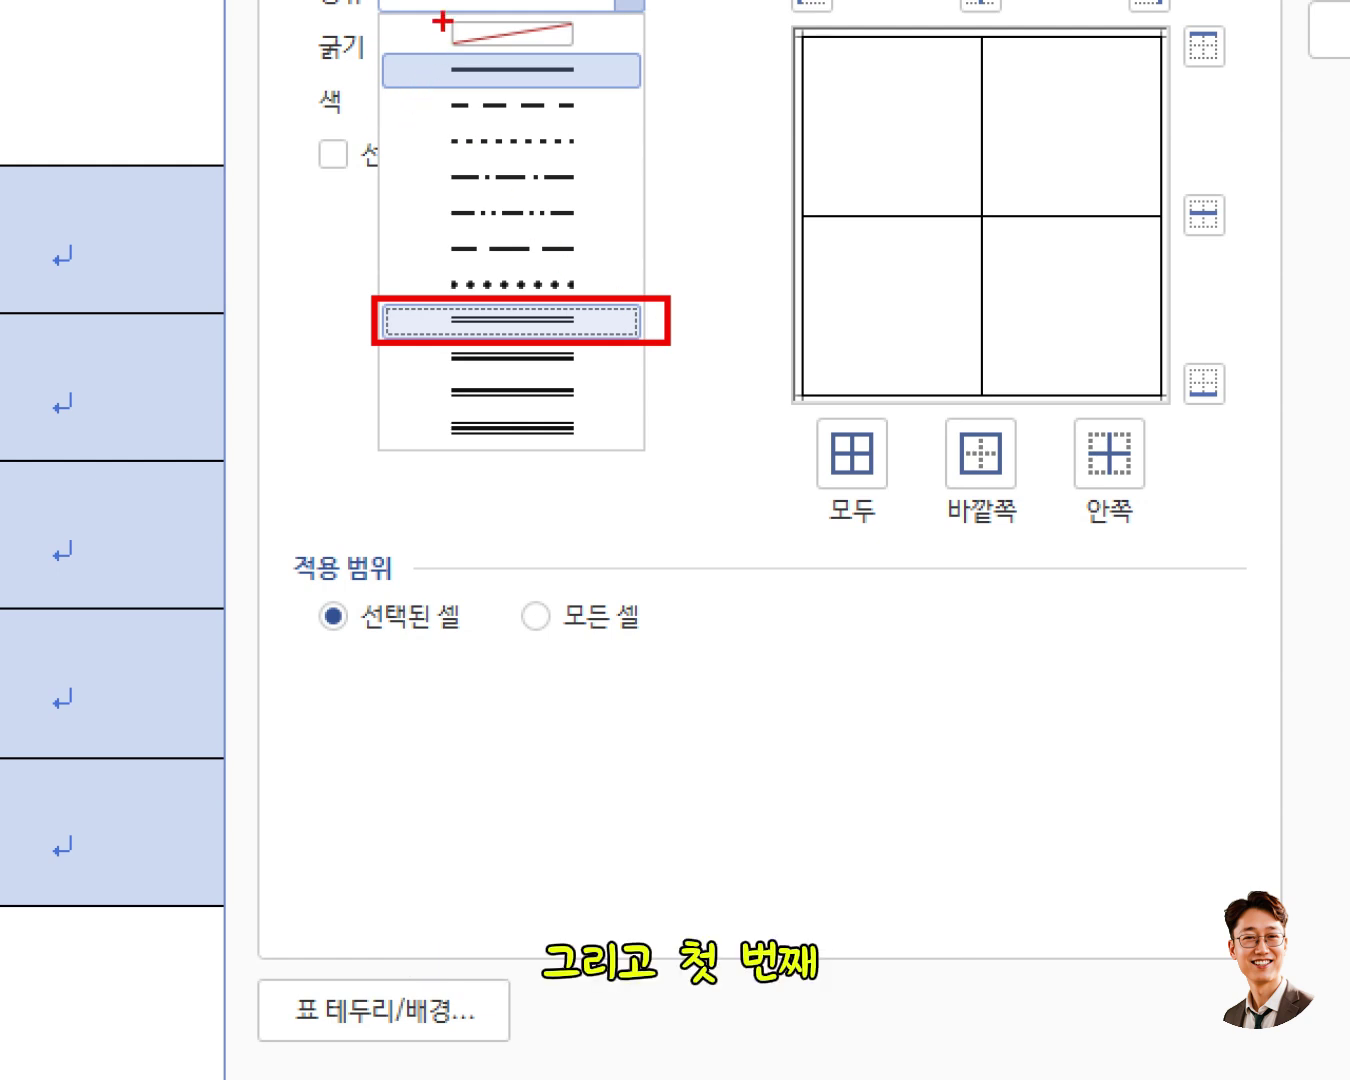
pyautogui.moveTo(436, 17); pyautogui.dragTo(627, 57)
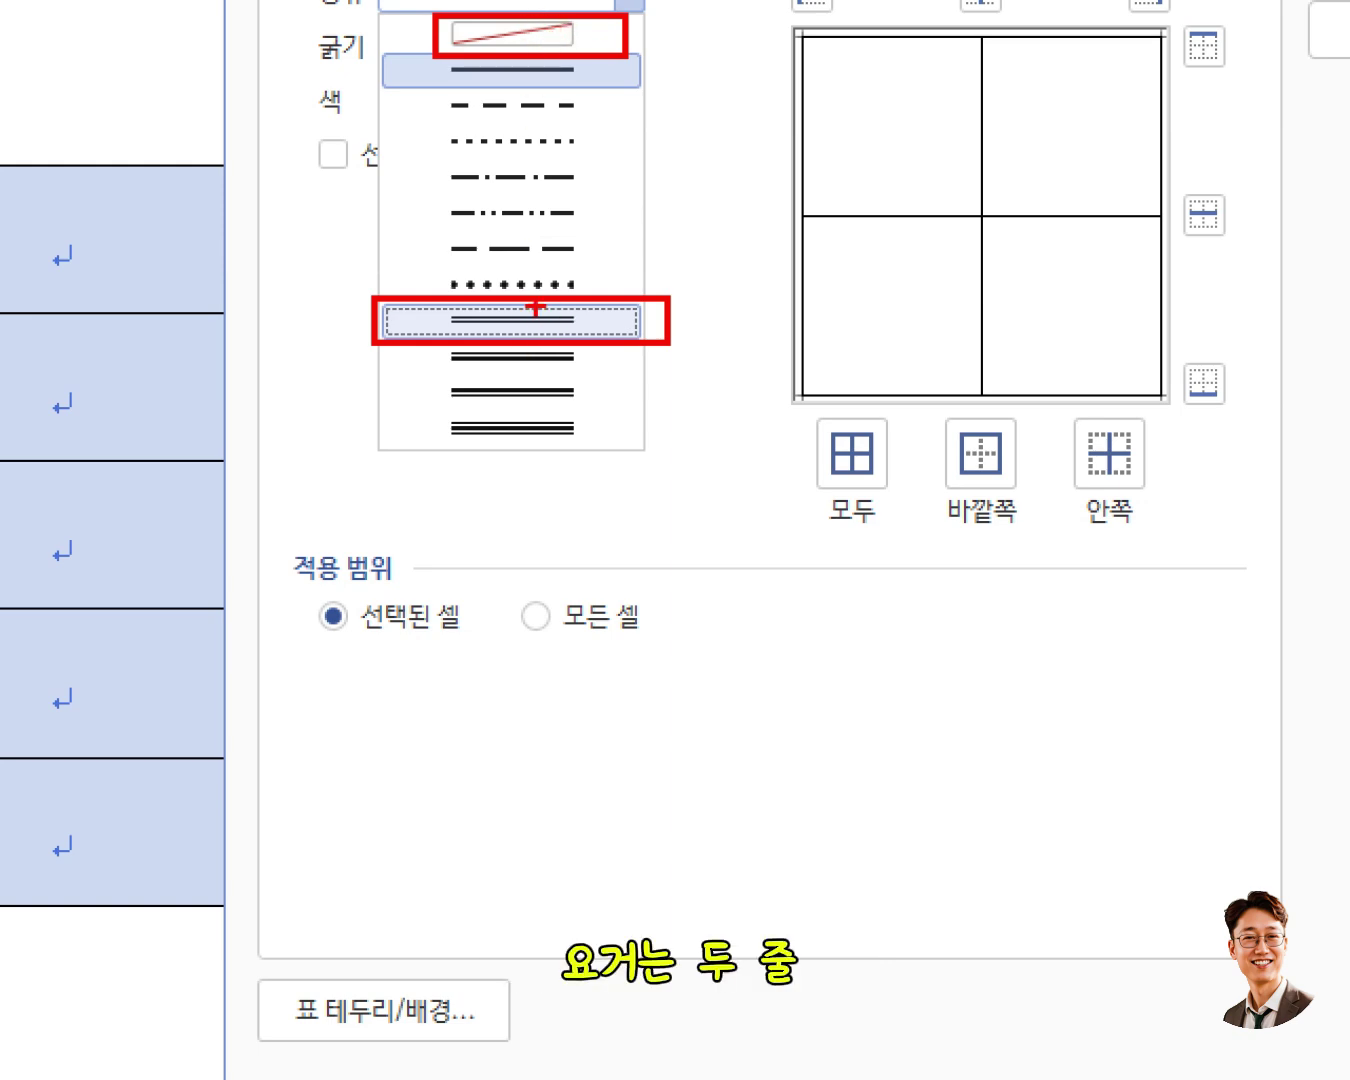
pyautogui.press('Escape')
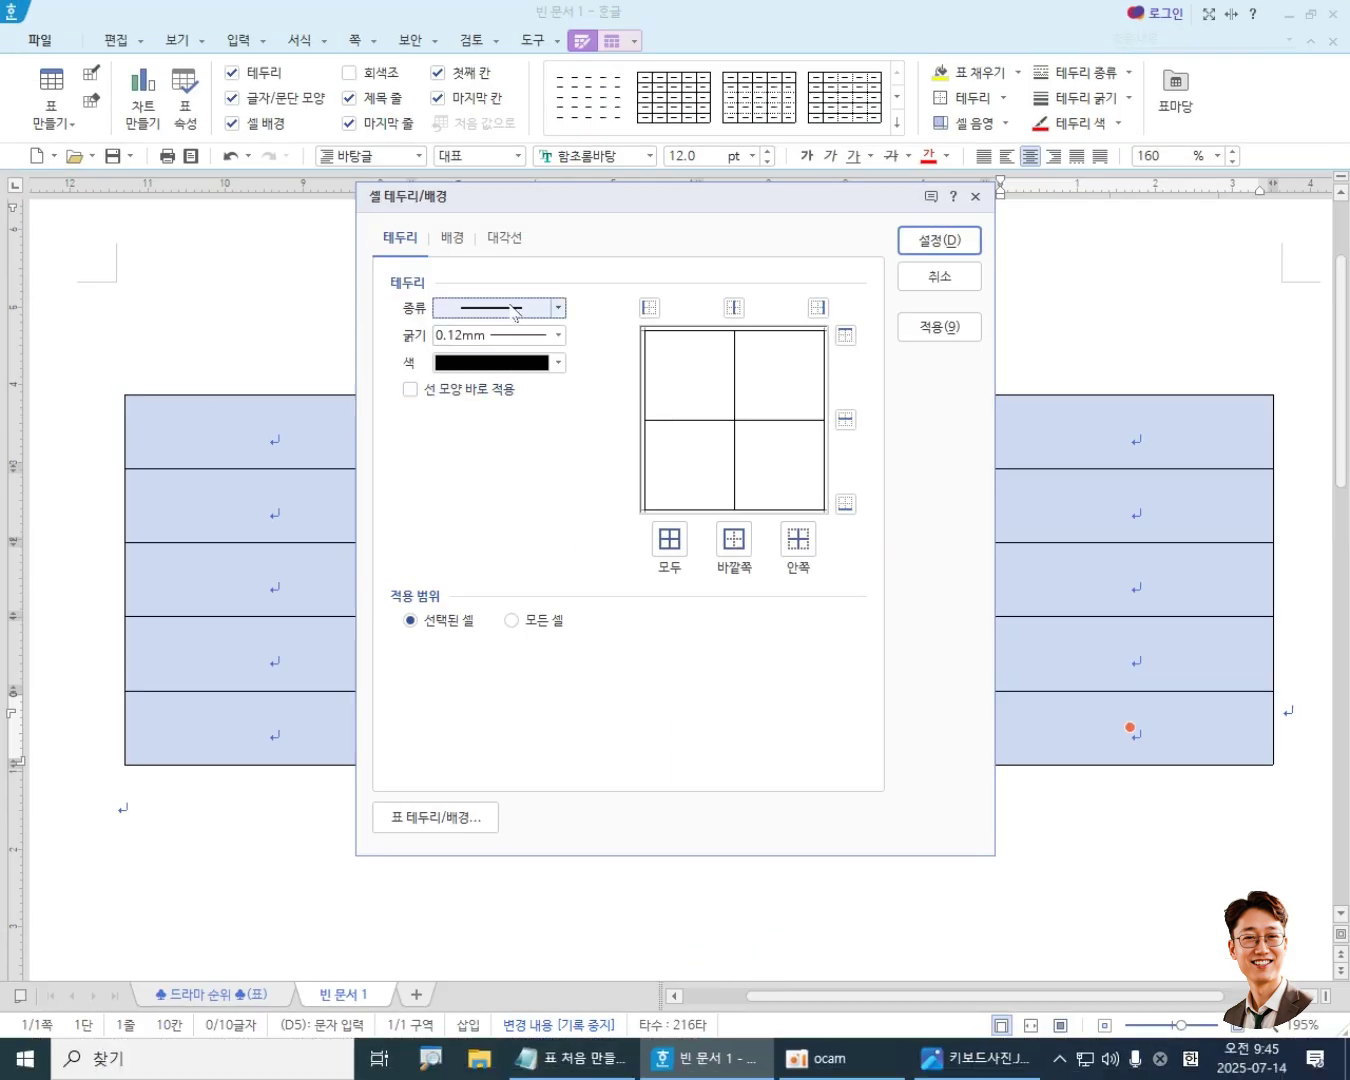
# - Set the border line type for the selected cells to a double line, 0.5 mm thick, in purple
pyautogui.click(505, 312)
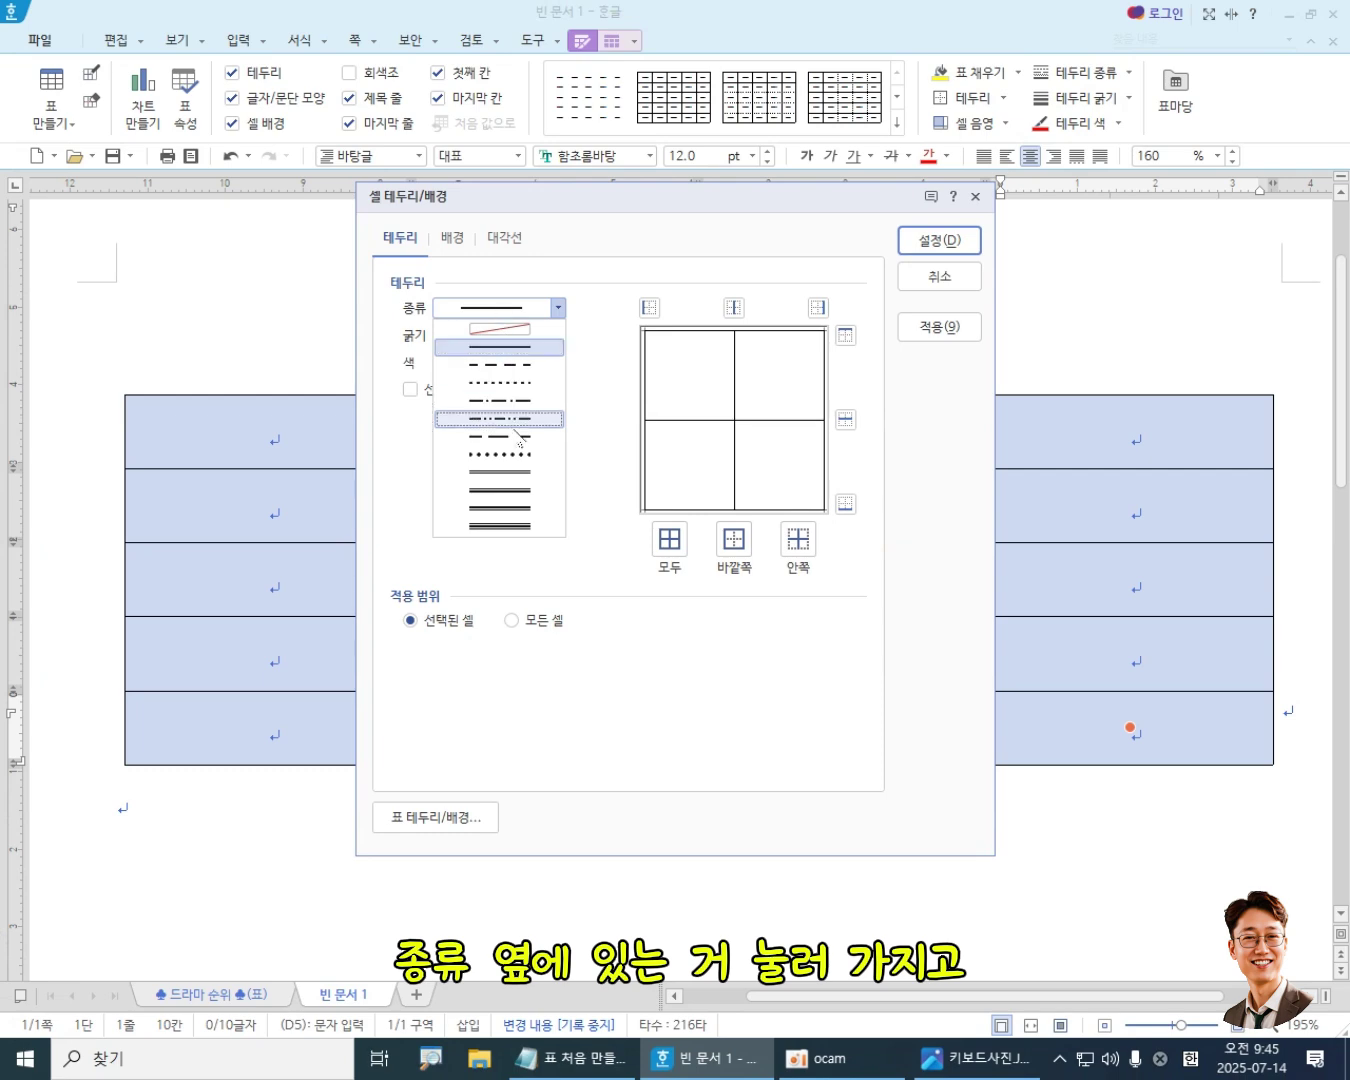
pyautogui.press('Escape')
pyautogui.press('Down')
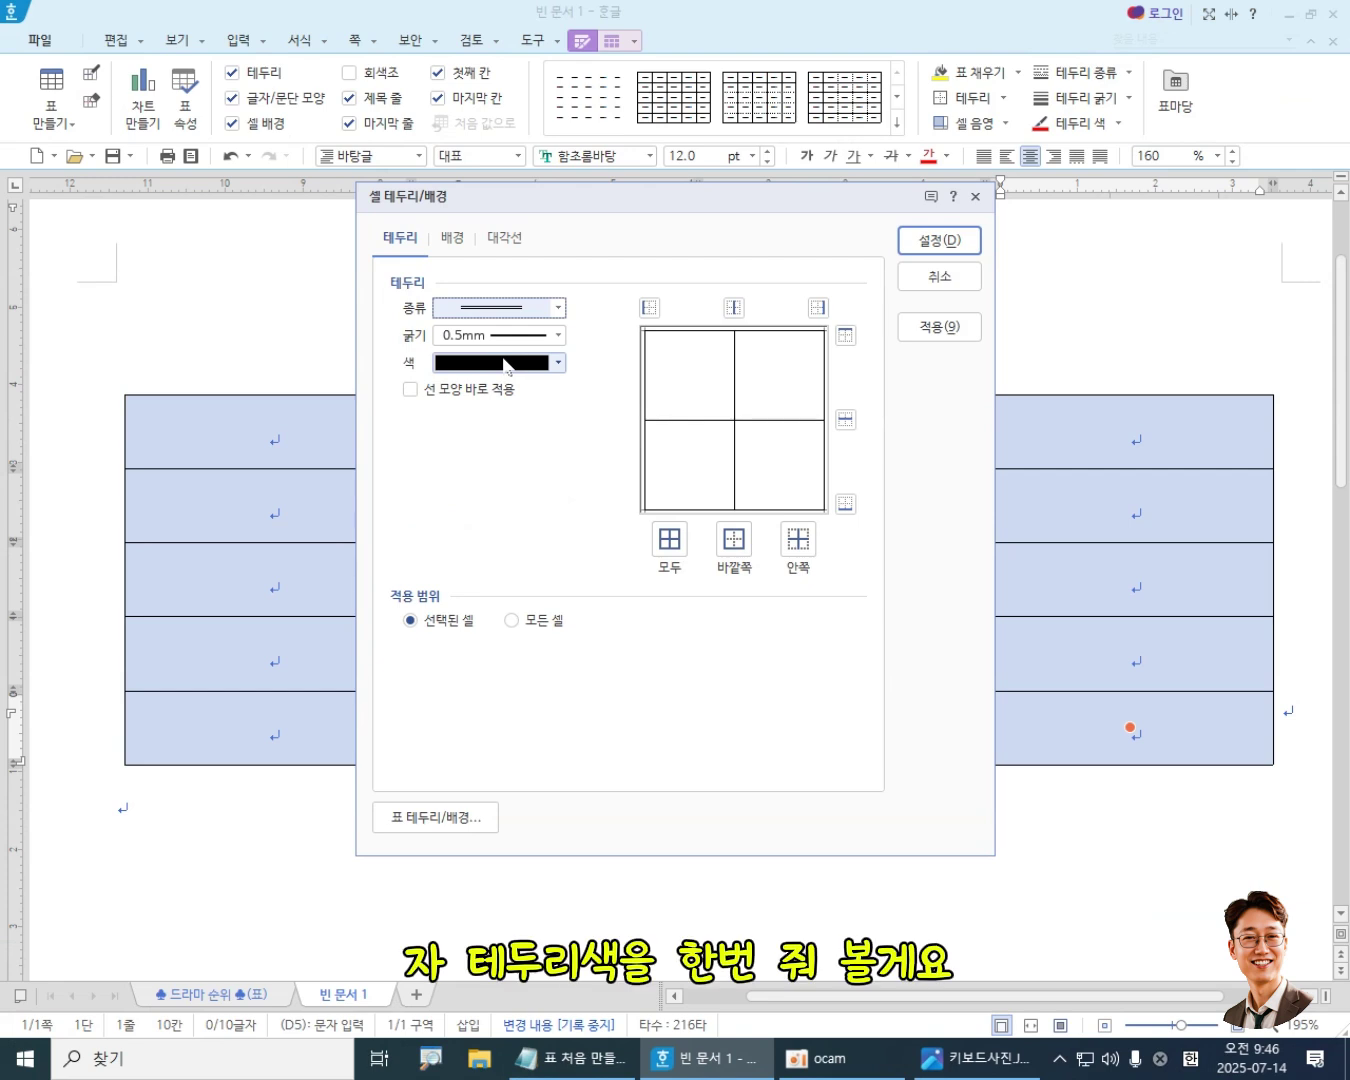
pyautogui.click(505, 364)
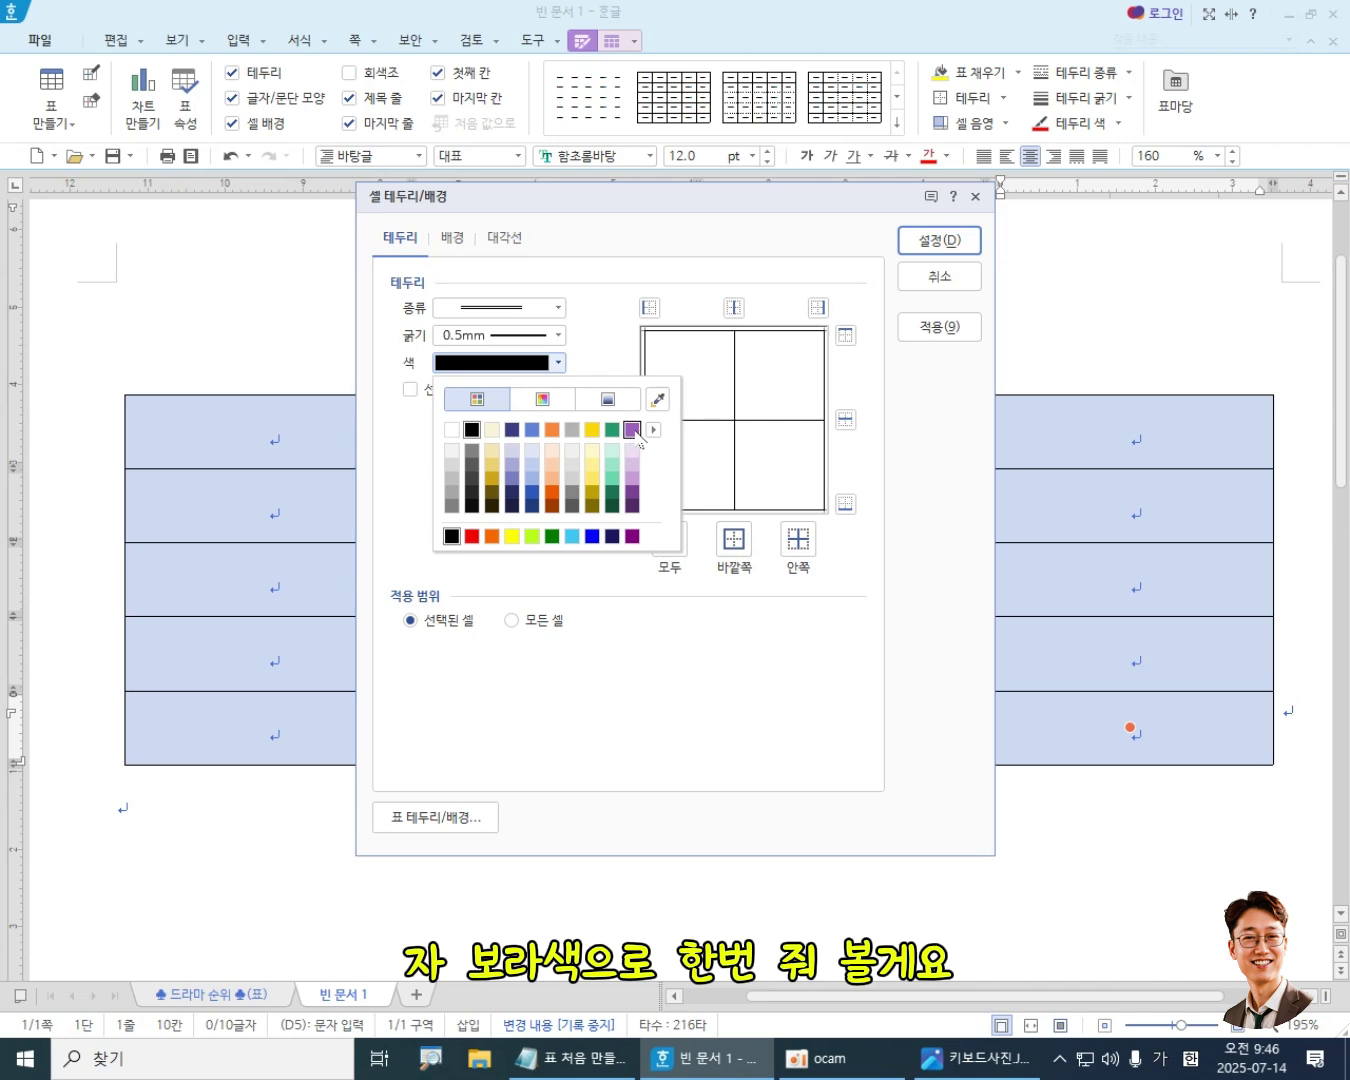
pyautogui.click(632, 431)
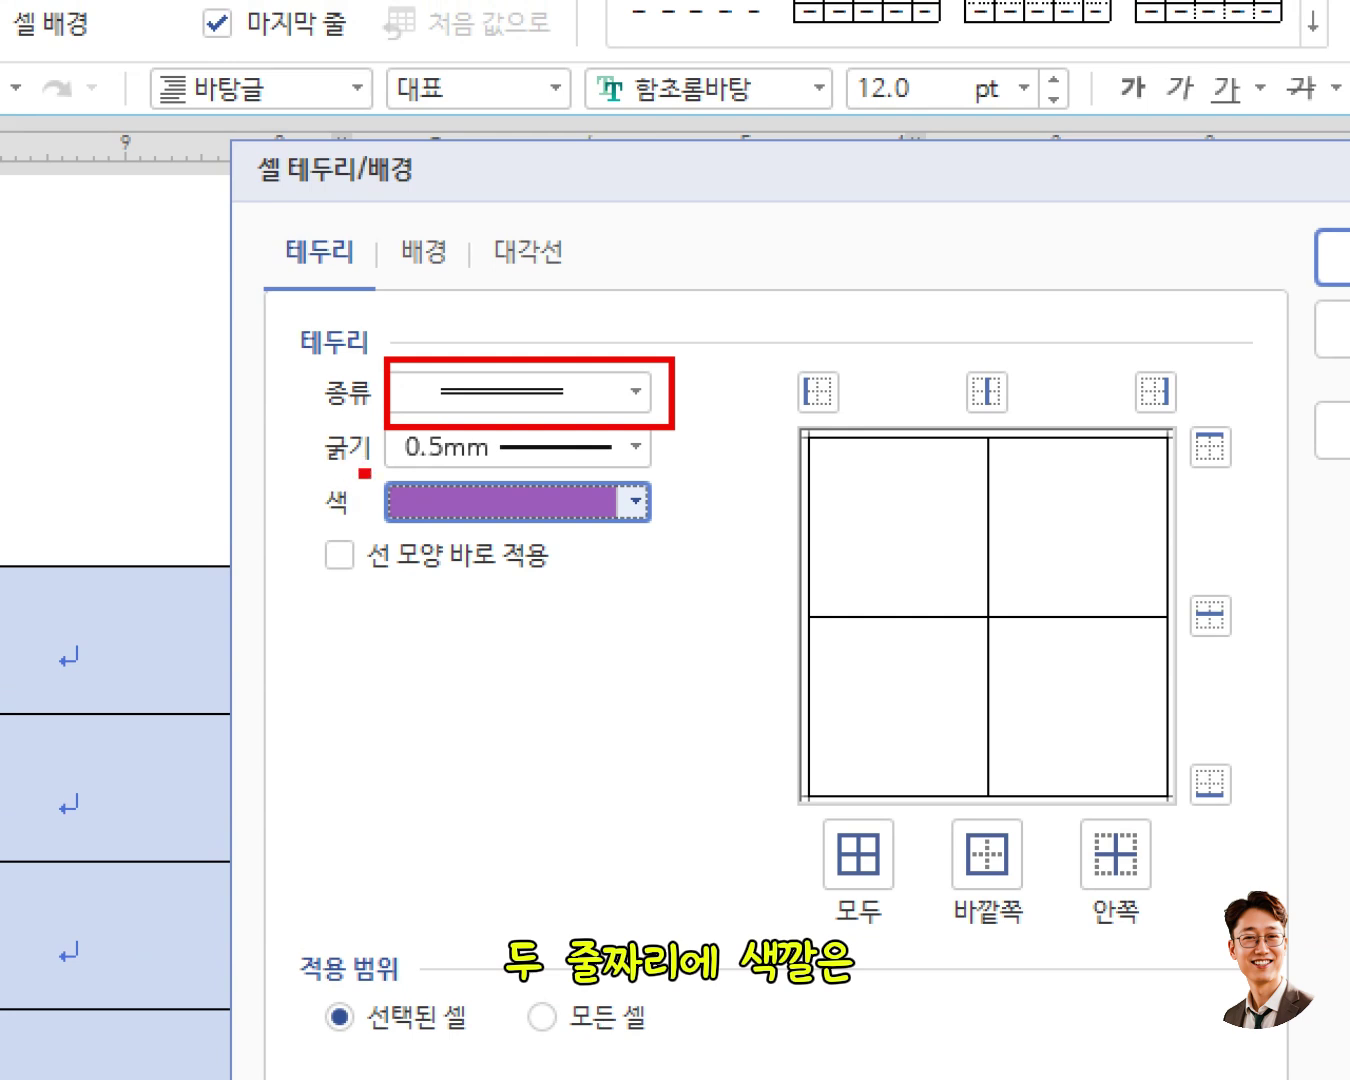
pyautogui.moveTo(386, 467); pyautogui.dragTo(680, 548)
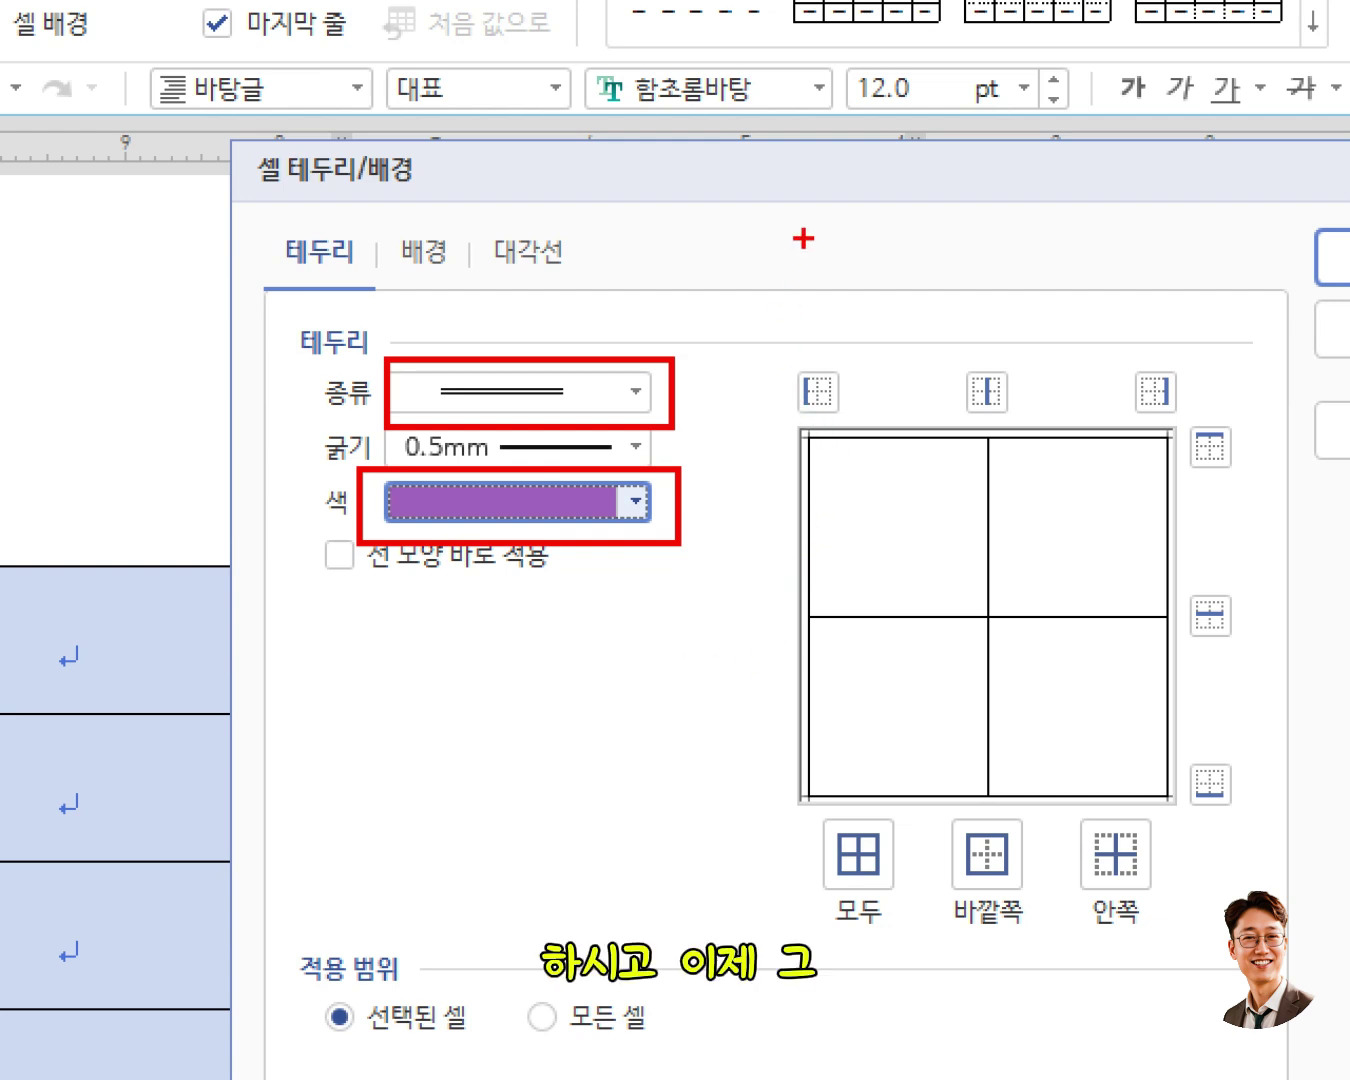
pyautogui.moveTo(805, 170)
pyautogui.mouseDown()
pyautogui.moveTo(805, 226)
pyautogui.moveTo(931, 293)
pyautogui.moveTo(1116, 272)
pyautogui.moveTo(1100, 185)
pyautogui.moveTo(866, 153)
pyautogui.mouseUp()
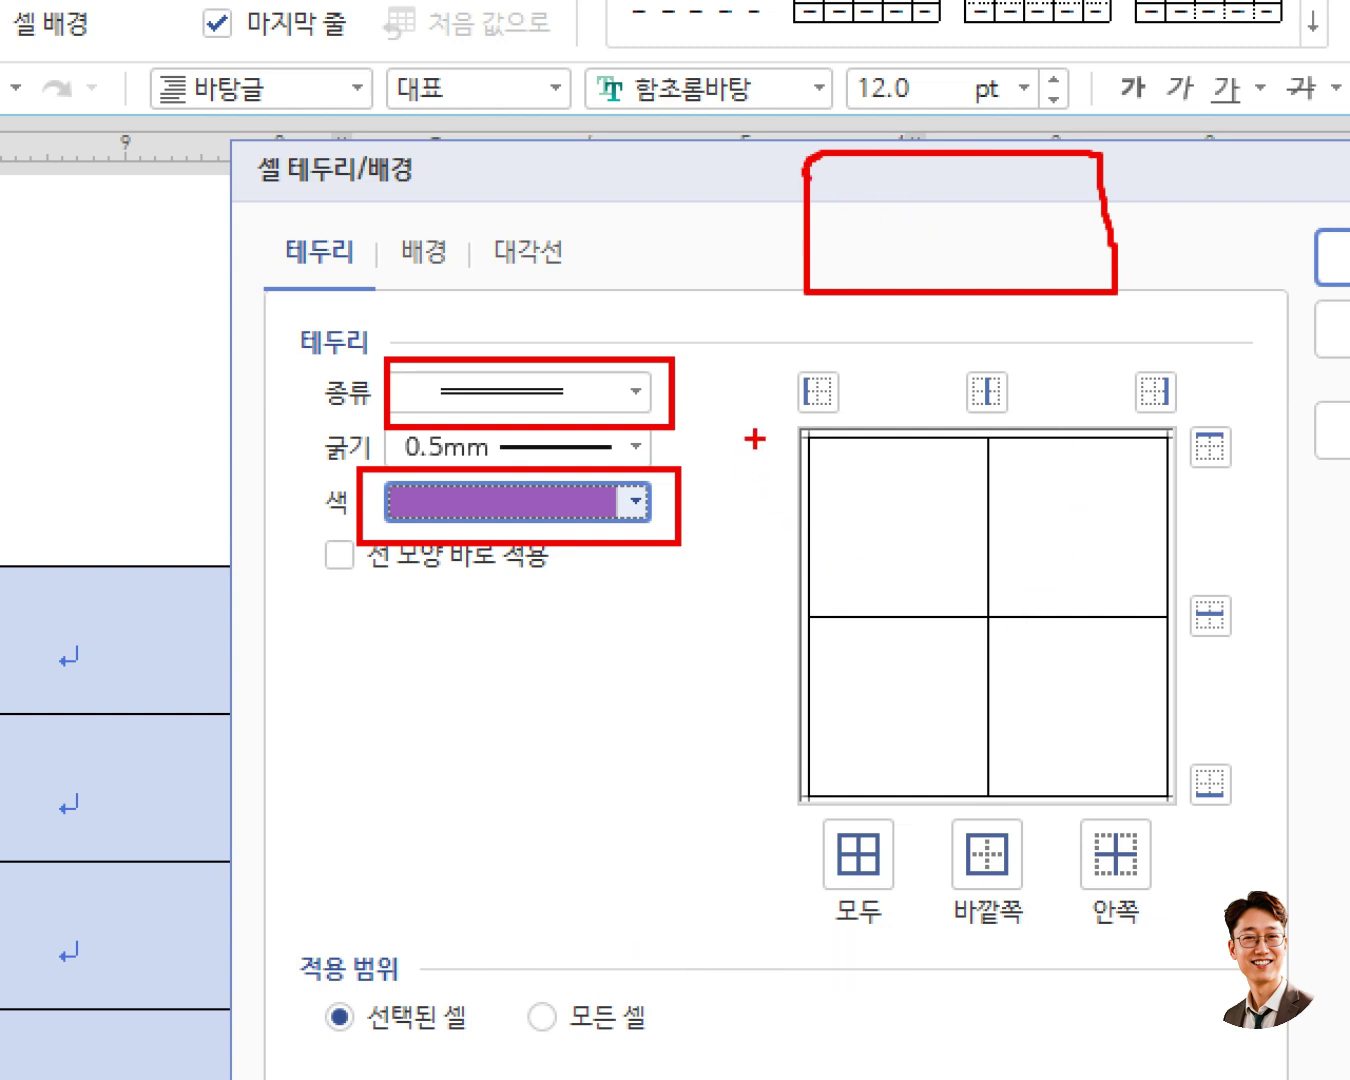
pyautogui.moveTo(798, 421)
pyautogui.mouseDown()
pyautogui.moveTo(832, 418)
pyautogui.moveTo(805, 419)
pyautogui.moveTo(821, 433)
pyautogui.mouseUp()
pyautogui.moveTo(1170, 355)
pyautogui.mouseDown()
pyautogui.moveTo(1140, 420)
pyautogui.moveTo(1170, 352)
pyautogui.mouseUp()
pyautogui.moveTo(1223, 431)
pyautogui.mouseDown()
pyautogui.moveTo(1160, 470)
pyautogui.moveTo(1227, 500)
pyautogui.mouseUp()
pyautogui.moveTo(1236, 831)
pyautogui.mouseDown()
pyautogui.moveTo(1186, 775)
pyautogui.moveTo(1228, 824)
pyautogui.mouseUp()
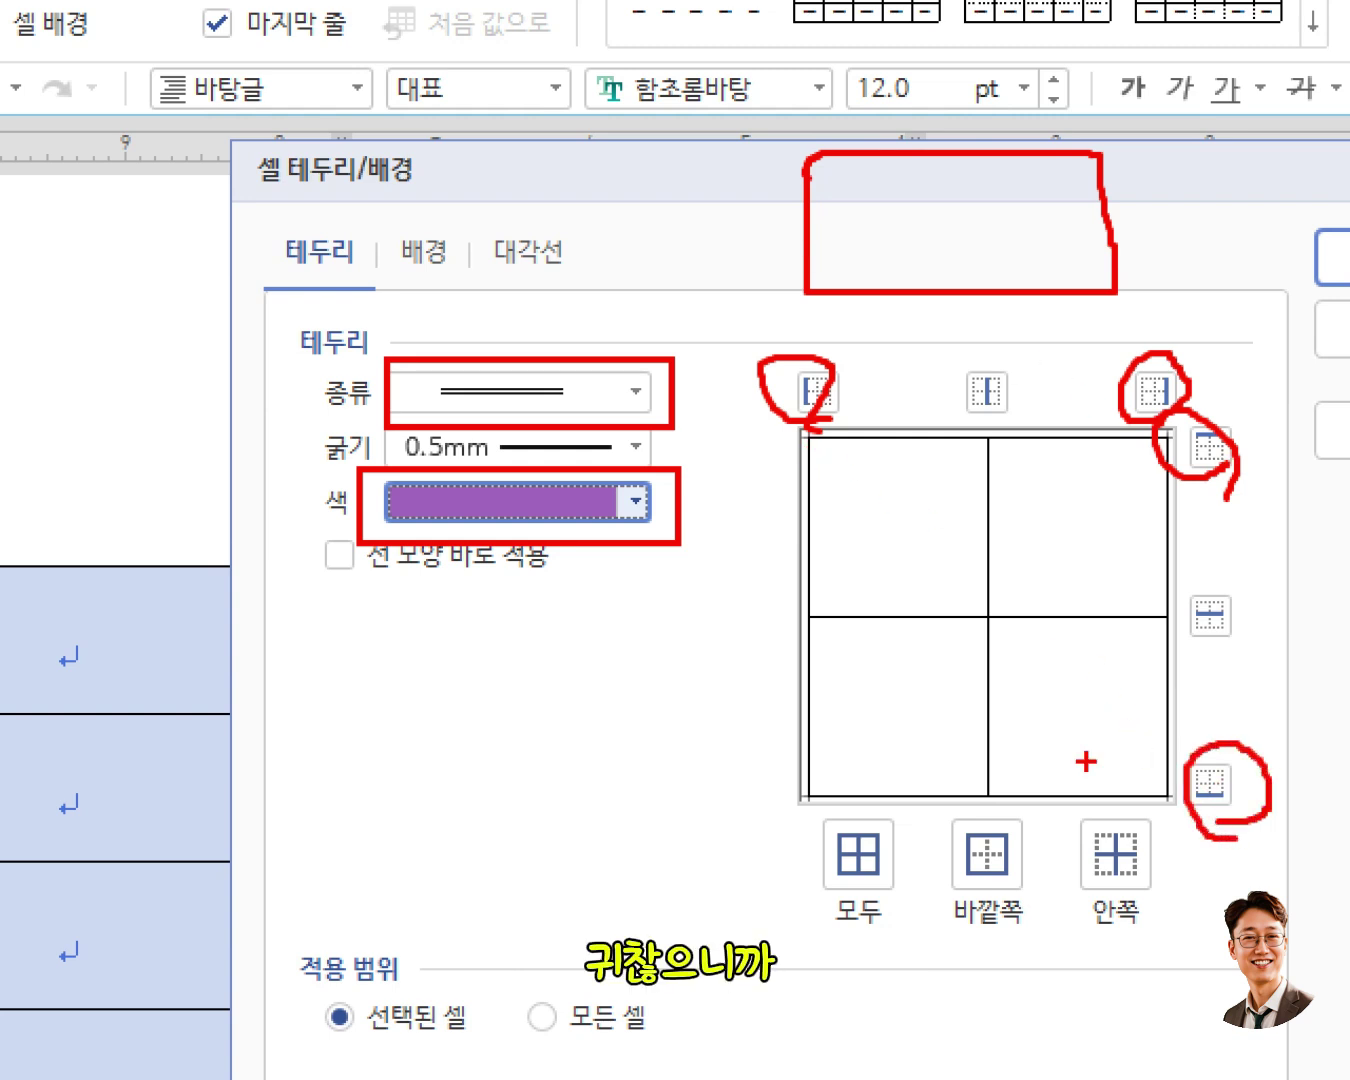
pyautogui.moveTo(922, 792)
pyautogui.mouseDown()
pyautogui.moveTo(928, 845)
pyautogui.moveTo(1062, 974)
pyautogui.mouseUp()
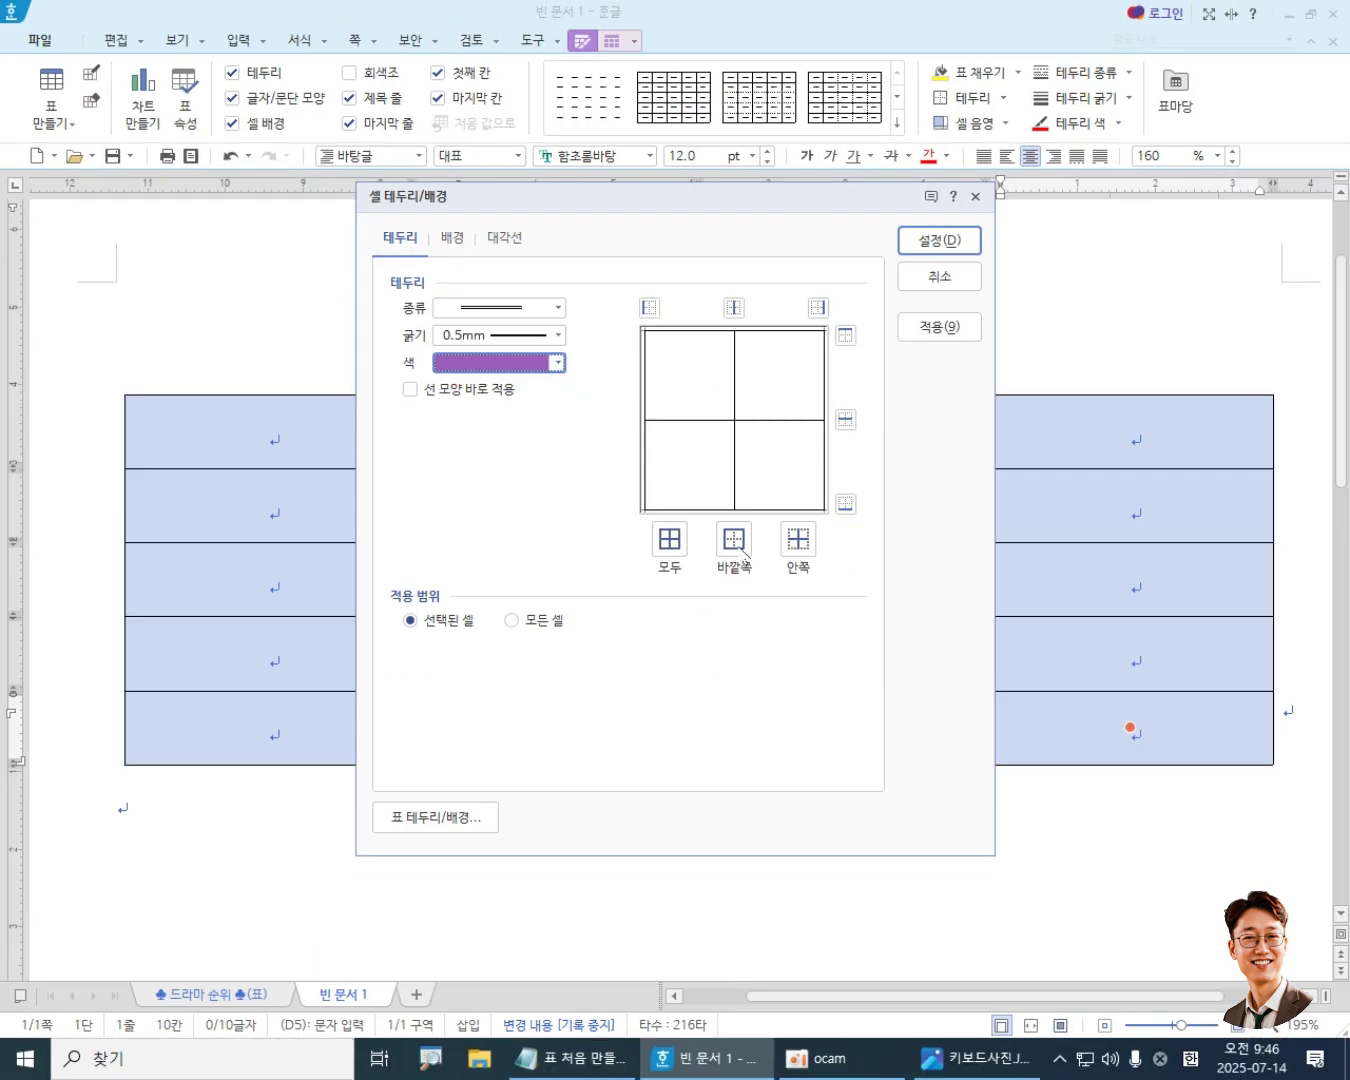
# - Apply the purple double line to the outside borders of the selected table cells
pyautogui.click(735, 540)
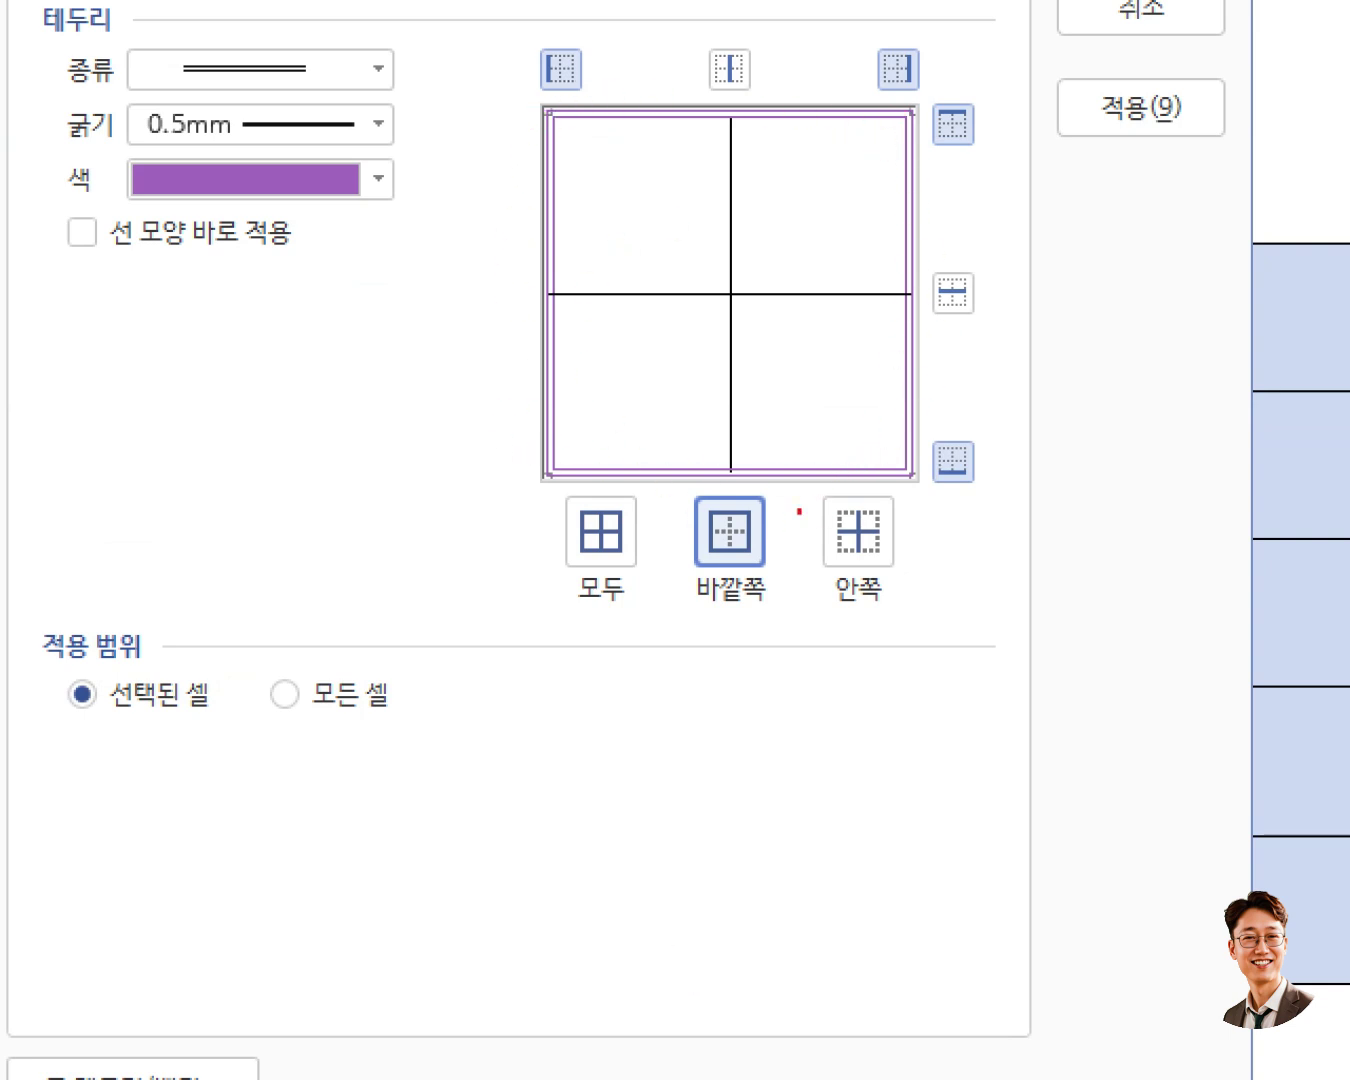
pyautogui.moveTo(684, 497)
pyautogui.mouseDown()
pyautogui.moveTo(771, 633)
pyautogui.moveTo(802, 641)
pyautogui.mouseUp()
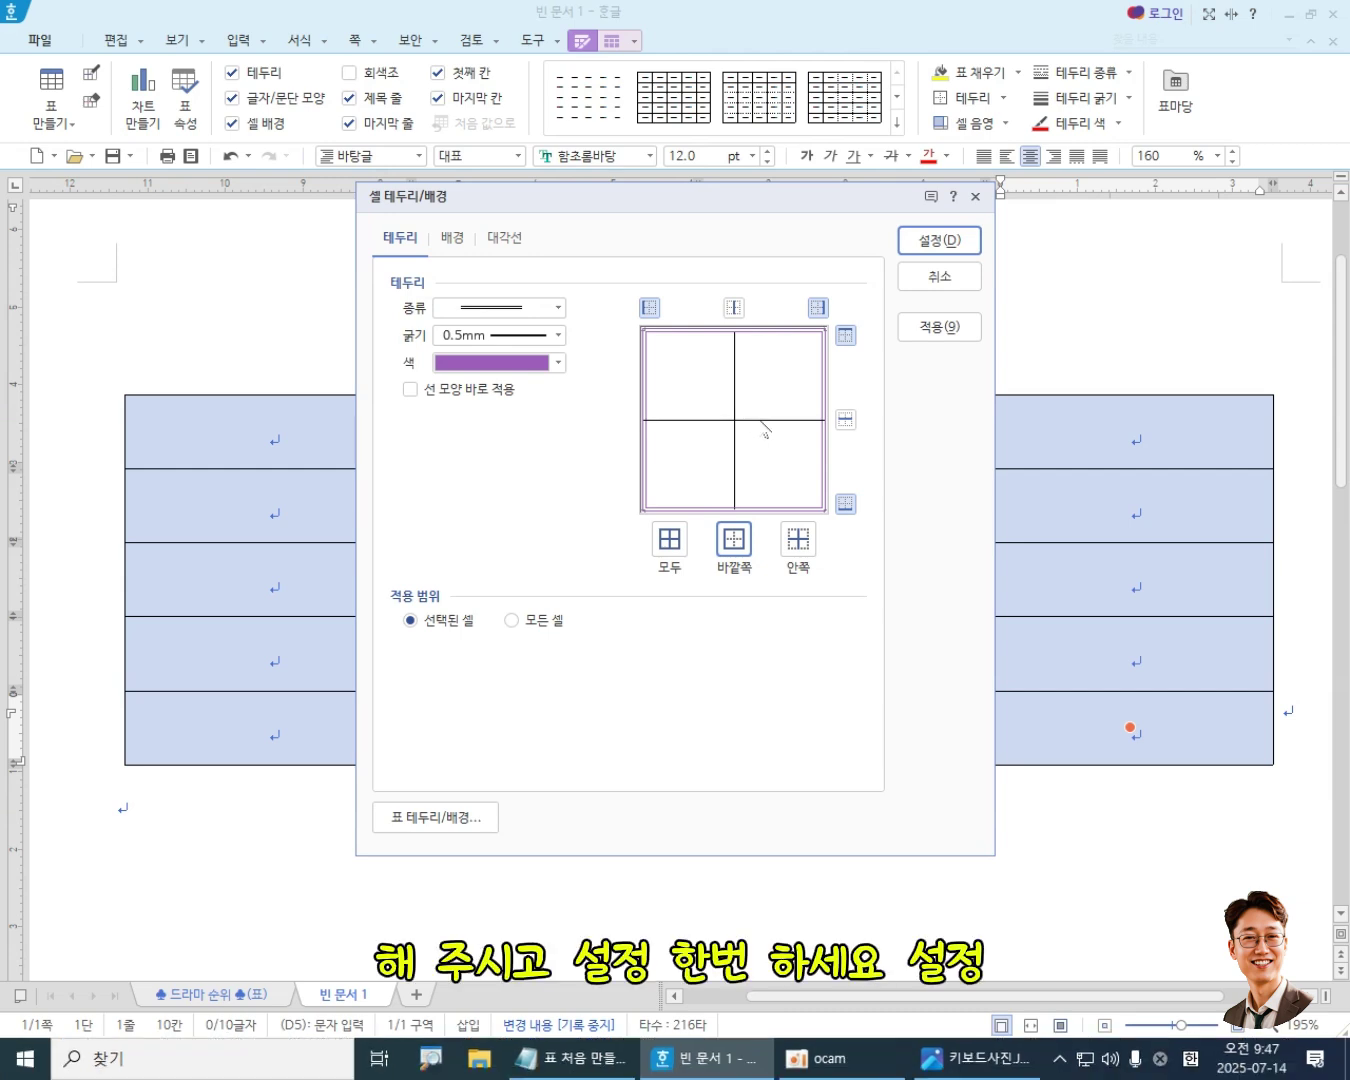
pyautogui.click(935, 241)
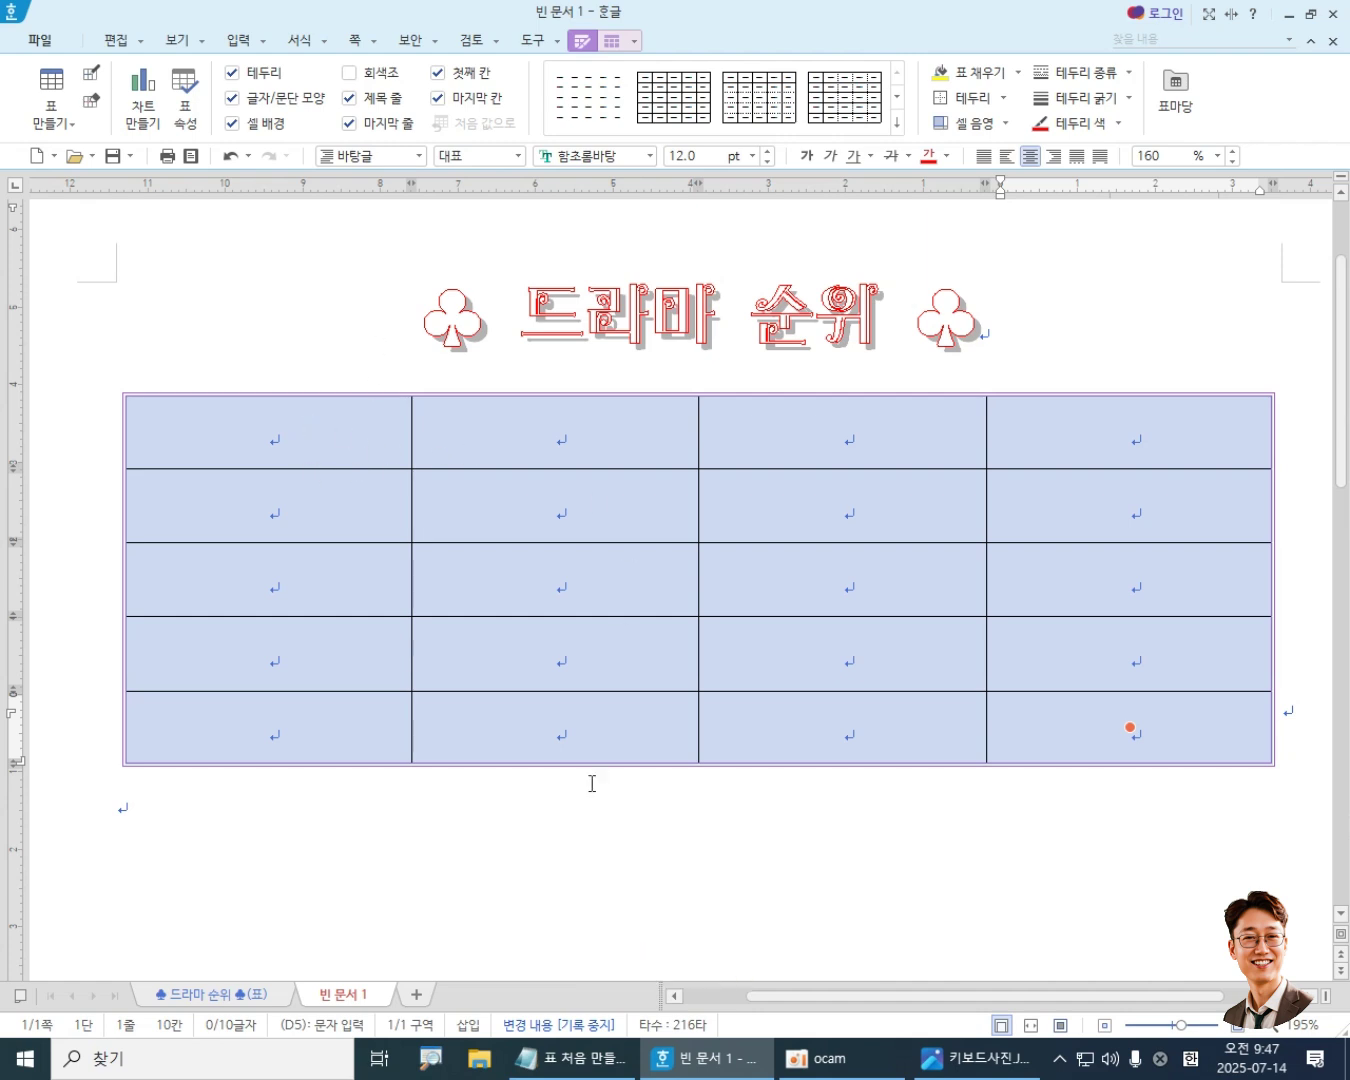
# - Check the header row in the finished drama ranking document, and block-select the four first-row cells of the new table
pyautogui.click(280, 994)
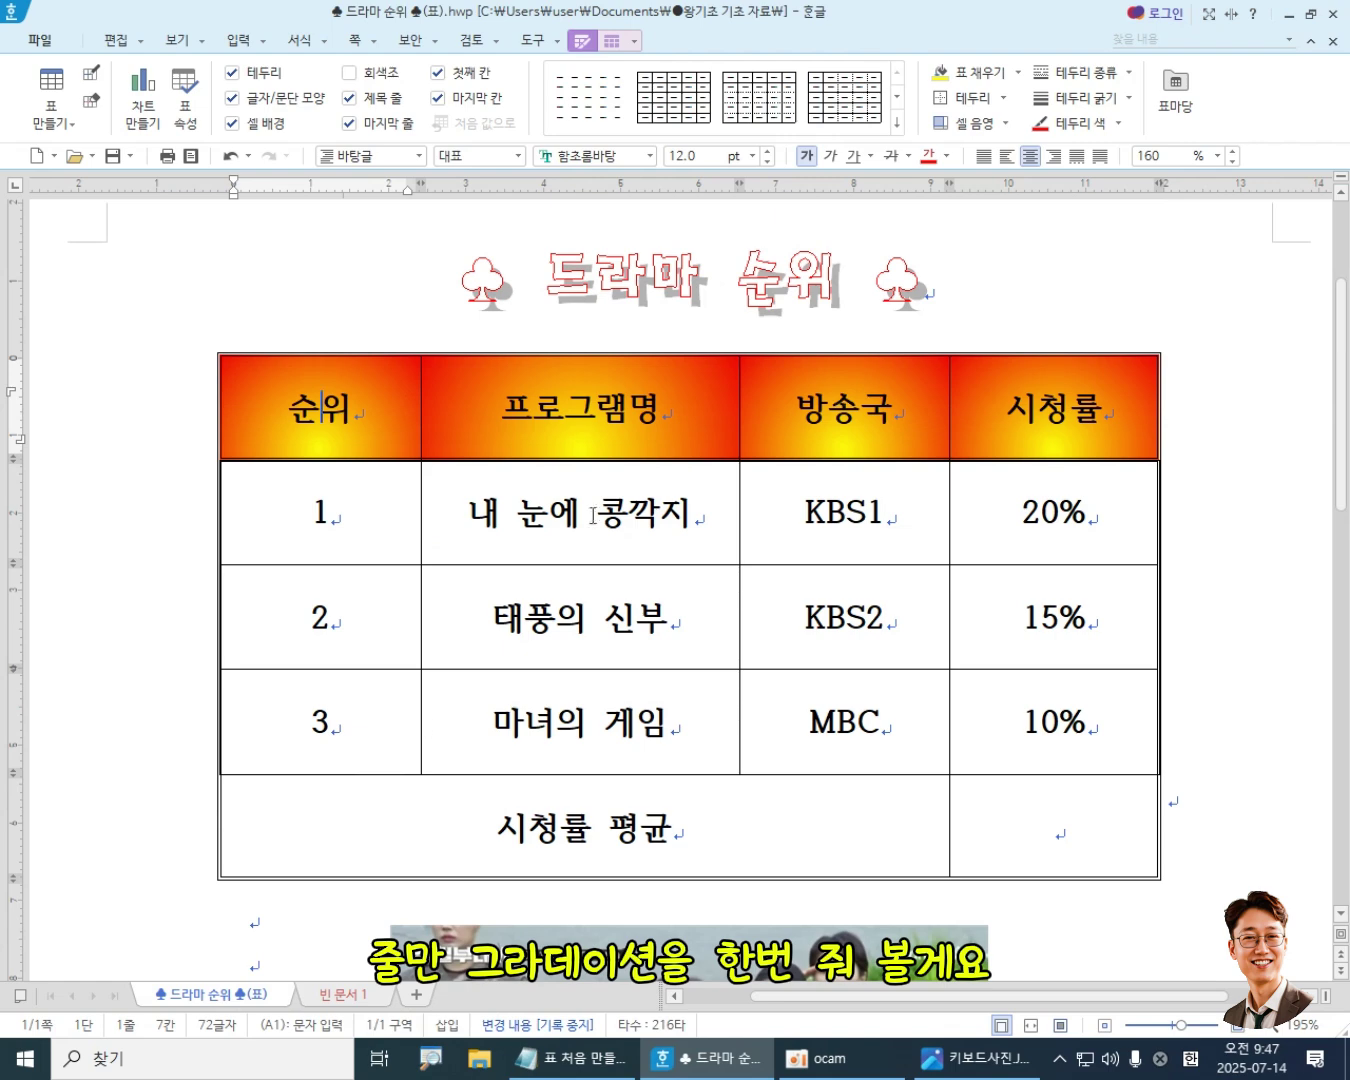
pyautogui.click(339, 993)
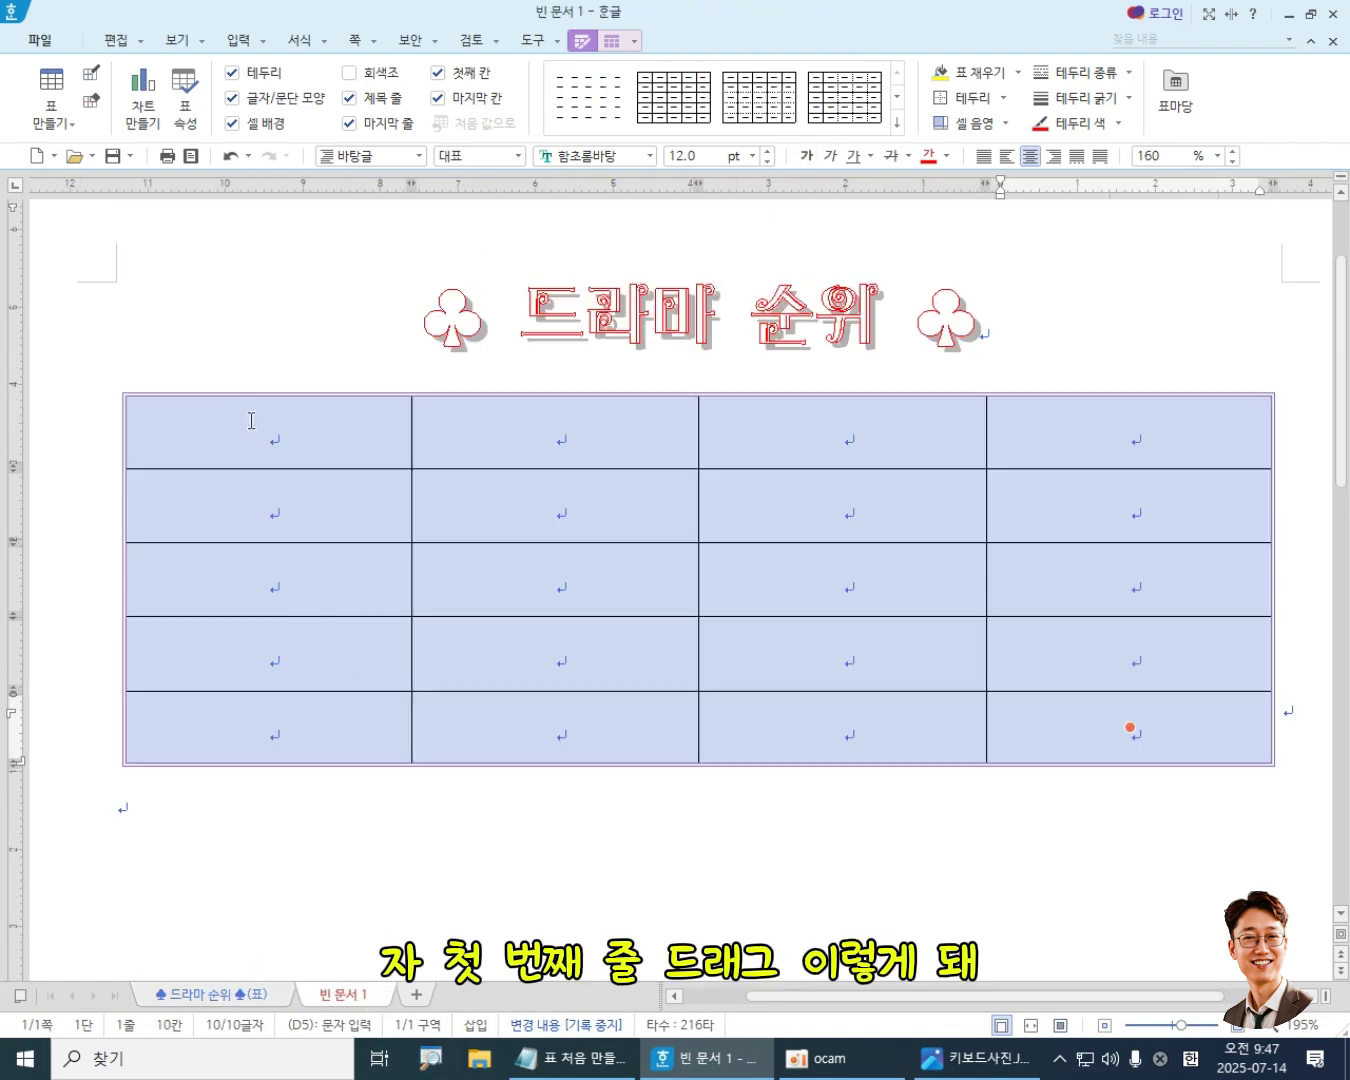
pyautogui.moveTo(261, 430)
pyautogui.mouseDown()
pyautogui.moveTo(1073, 433)
pyautogui.moveTo(340, 428)
pyautogui.moveTo(209, 441)
pyautogui.moveTo(190, 414)
pyautogui.moveTo(377, 425)
pyautogui.moveTo(506, 472)
pyautogui.moveTo(606, 563)
pyautogui.moveTo(847, 721)
pyautogui.moveTo(993, 481)
pyautogui.mouseUp()
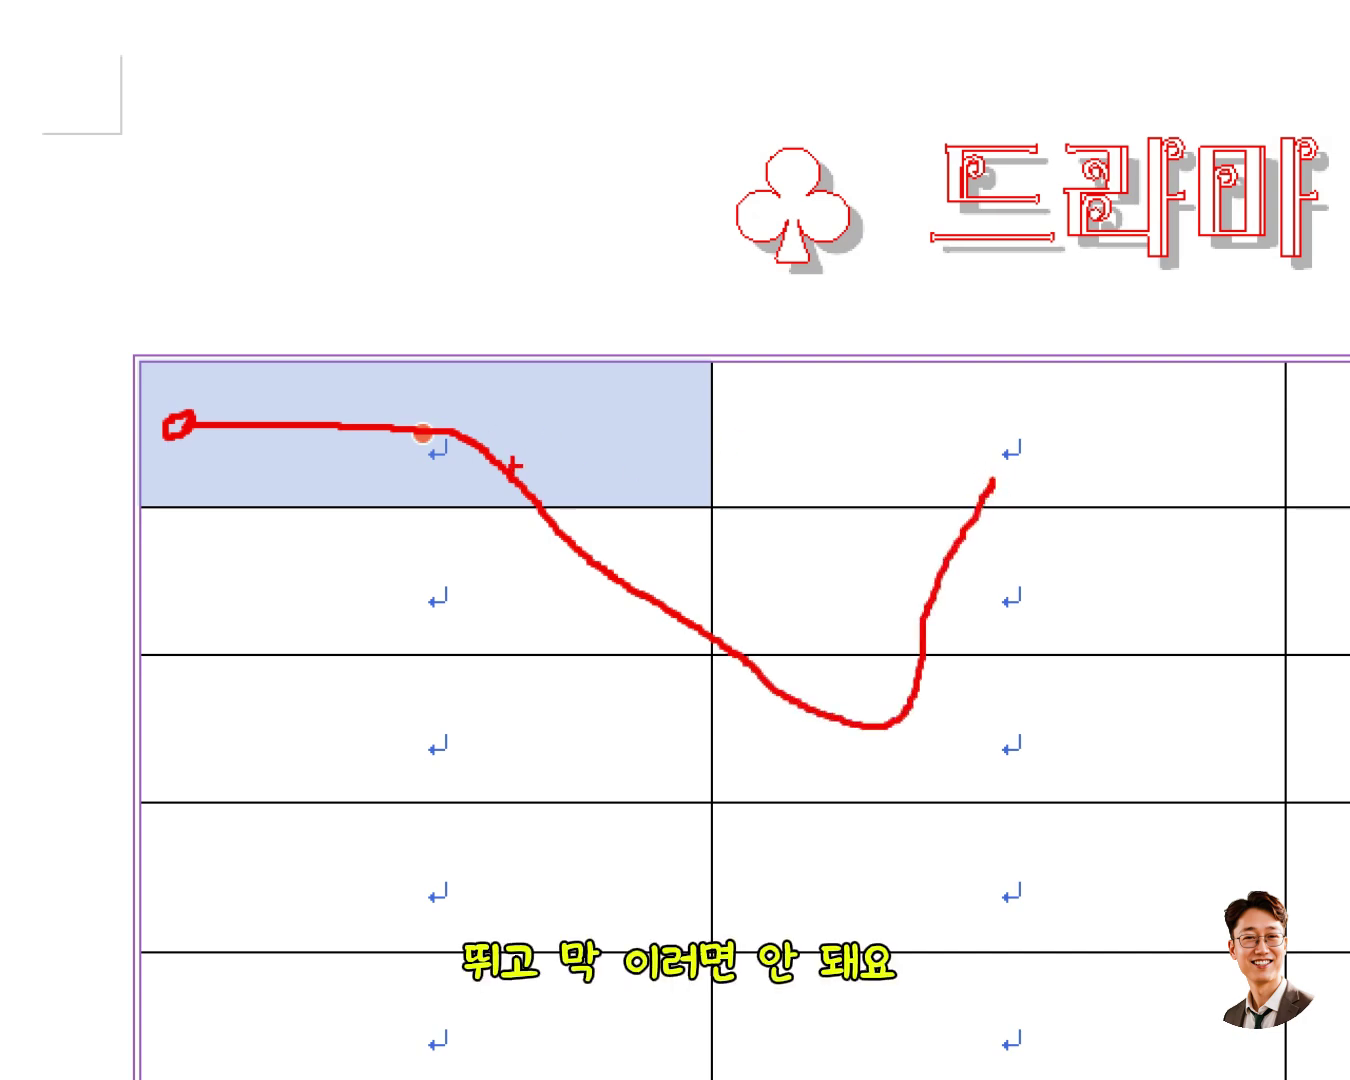
pyautogui.press('Escape')
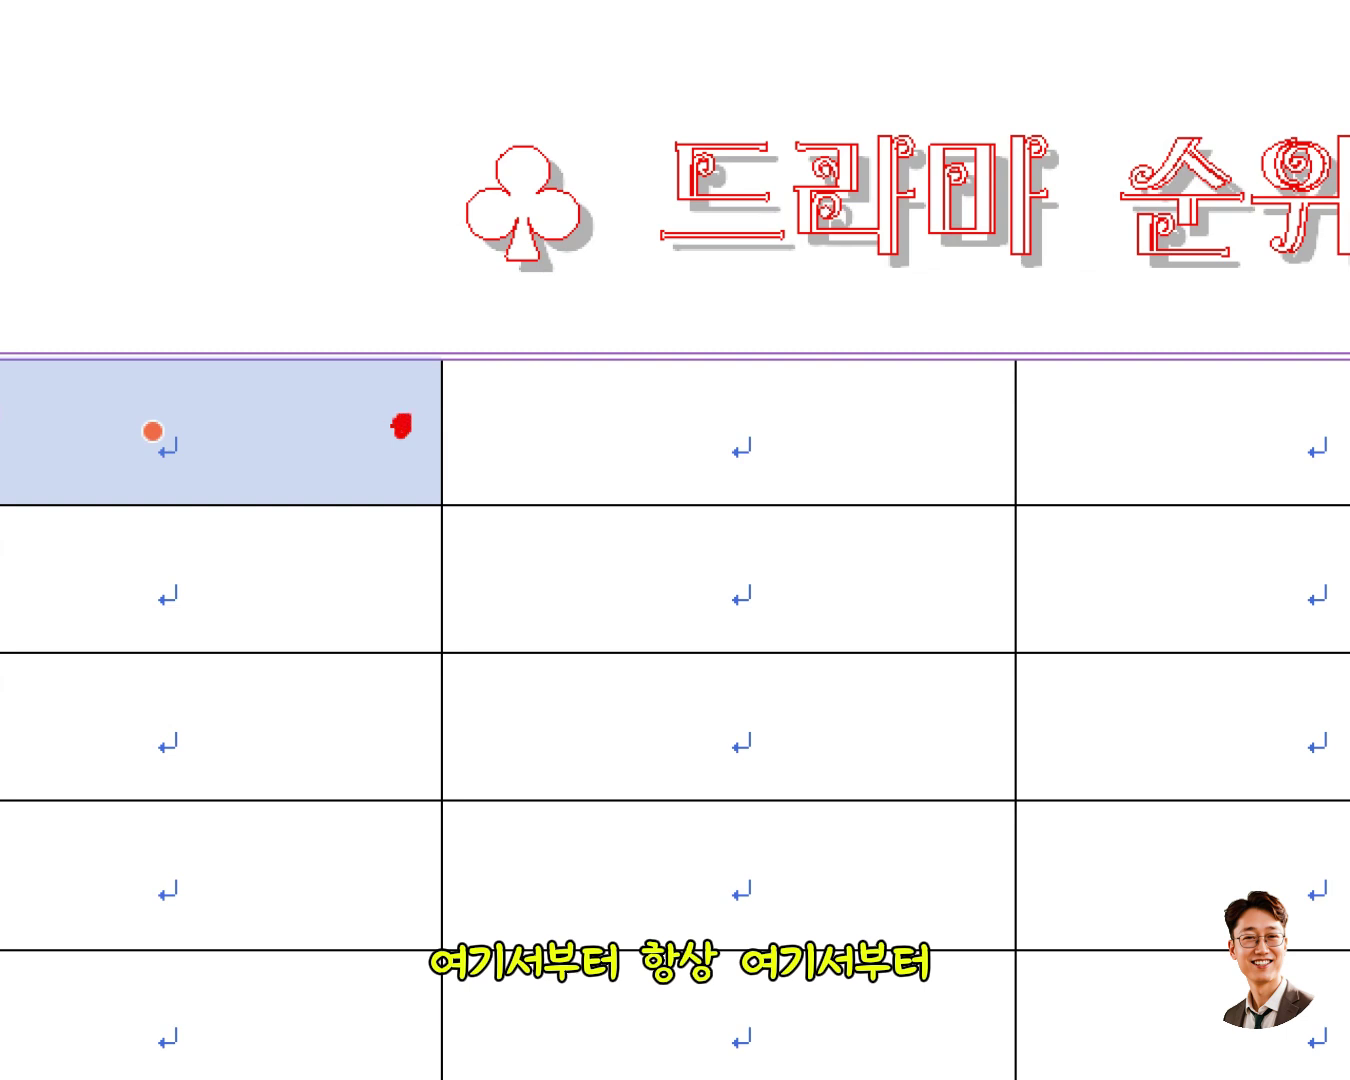
pyautogui.moveTo(401, 427)
pyautogui.mouseDown()
pyautogui.moveTo(502, 425)
pyautogui.moveTo(589, 482)
pyautogui.moveTo(684, 628)
pyautogui.moveTo(760, 703)
pyautogui.moveTo(886, 738)
pyautogui.moveTo(1069, 658)
pyautogui.moveTo(1339, 454)
pyautogui.mouseUp()
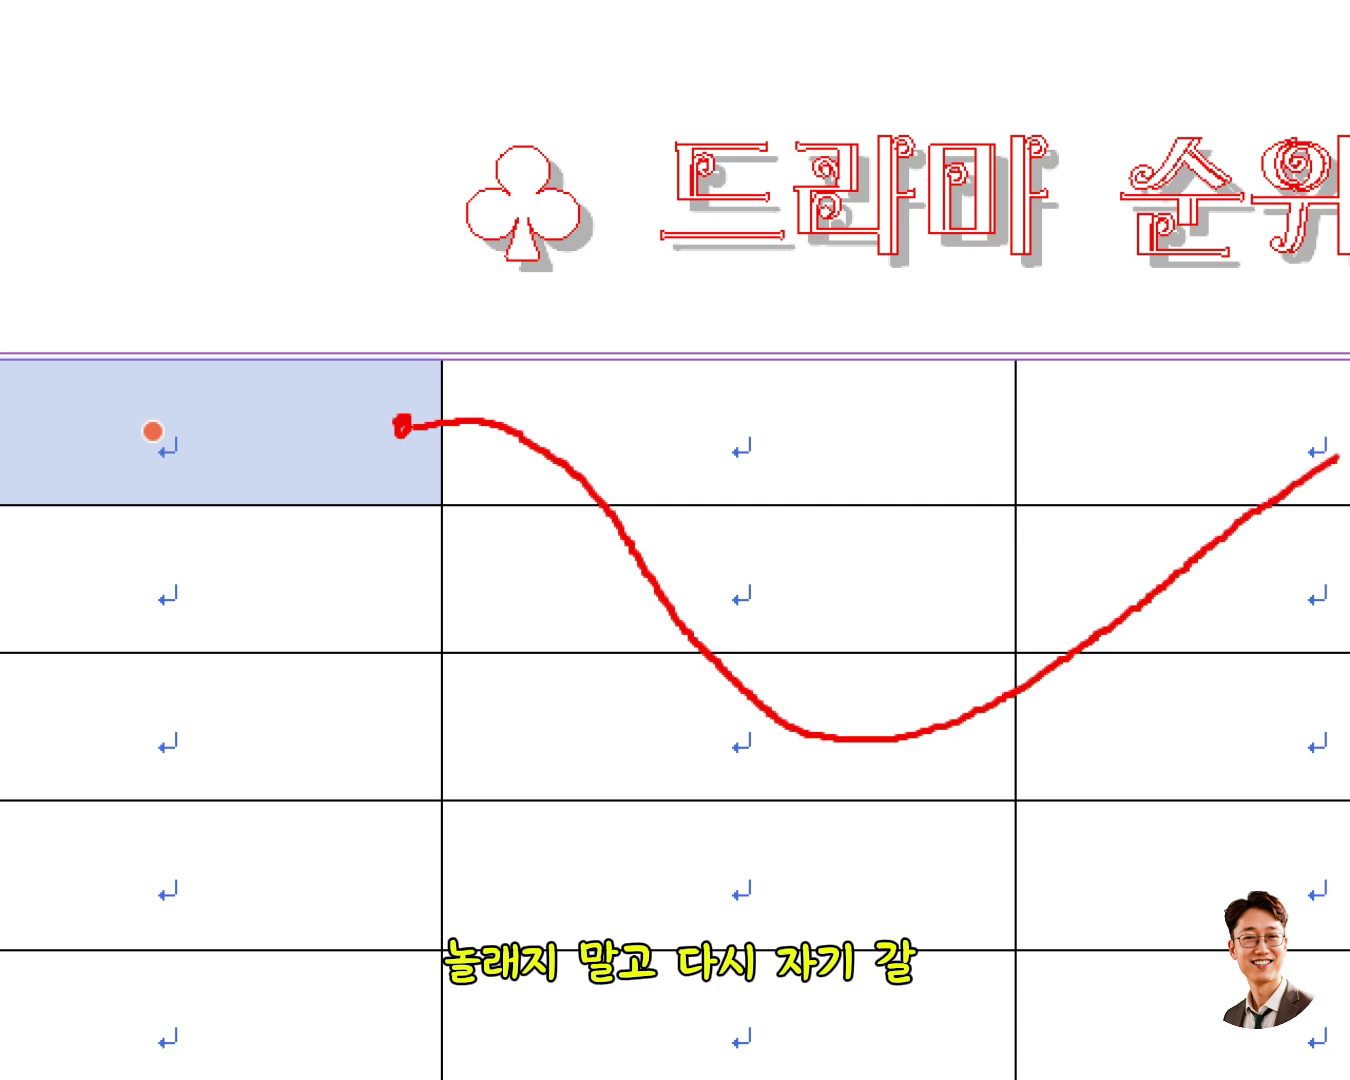
pyautogui.press('Escape')
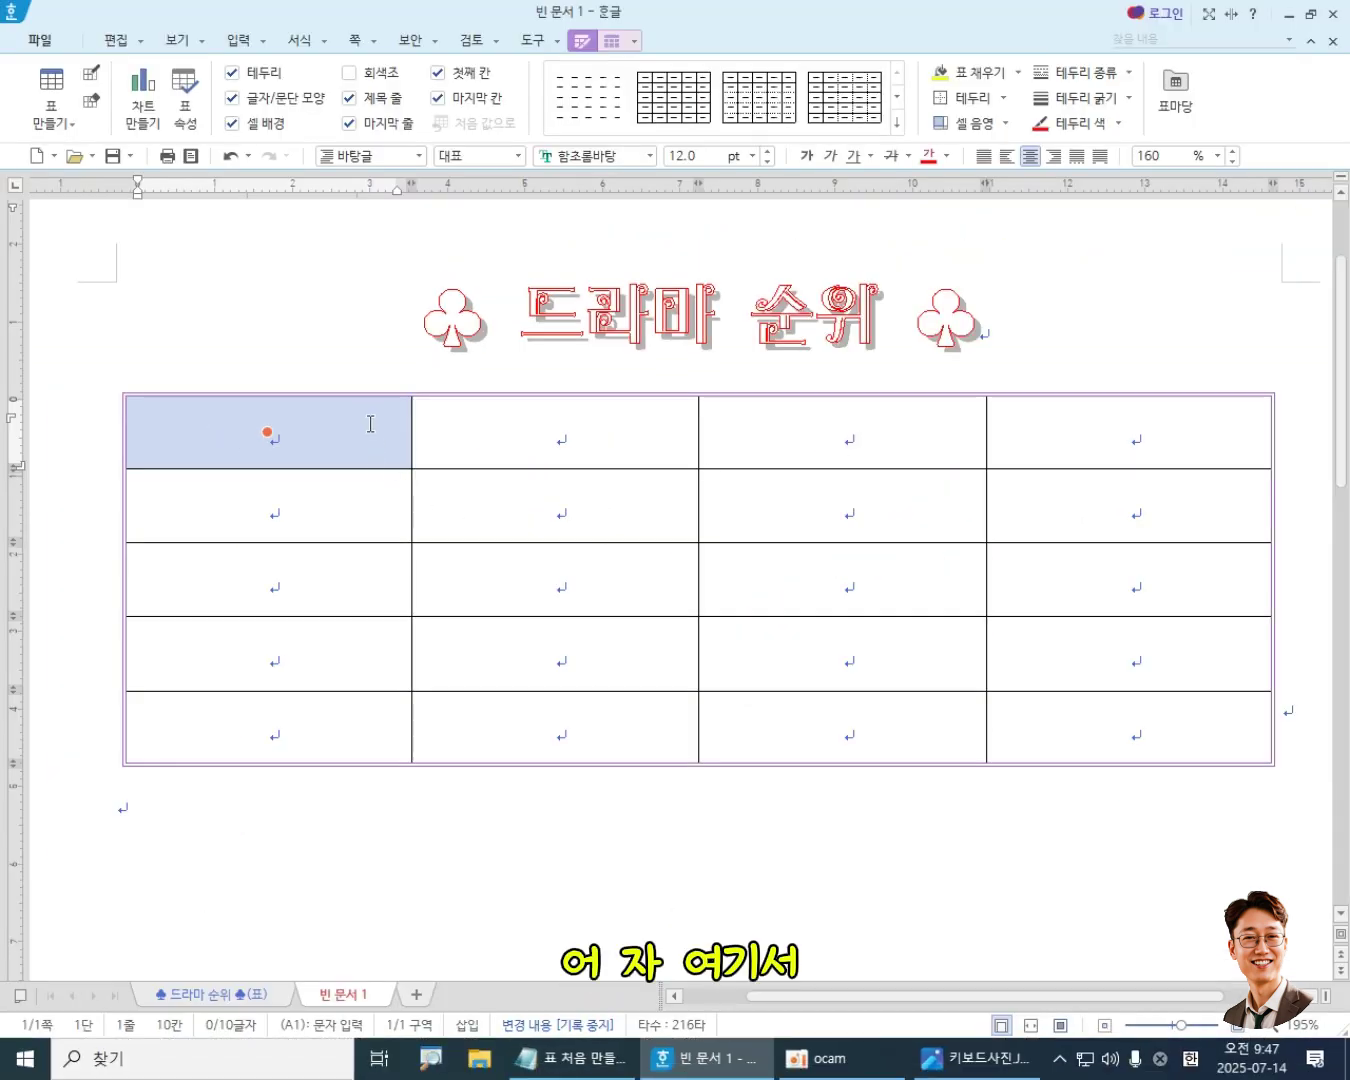
pyautogui.moveTo(375, 424); pyautogui.dragTo(1035, 434)
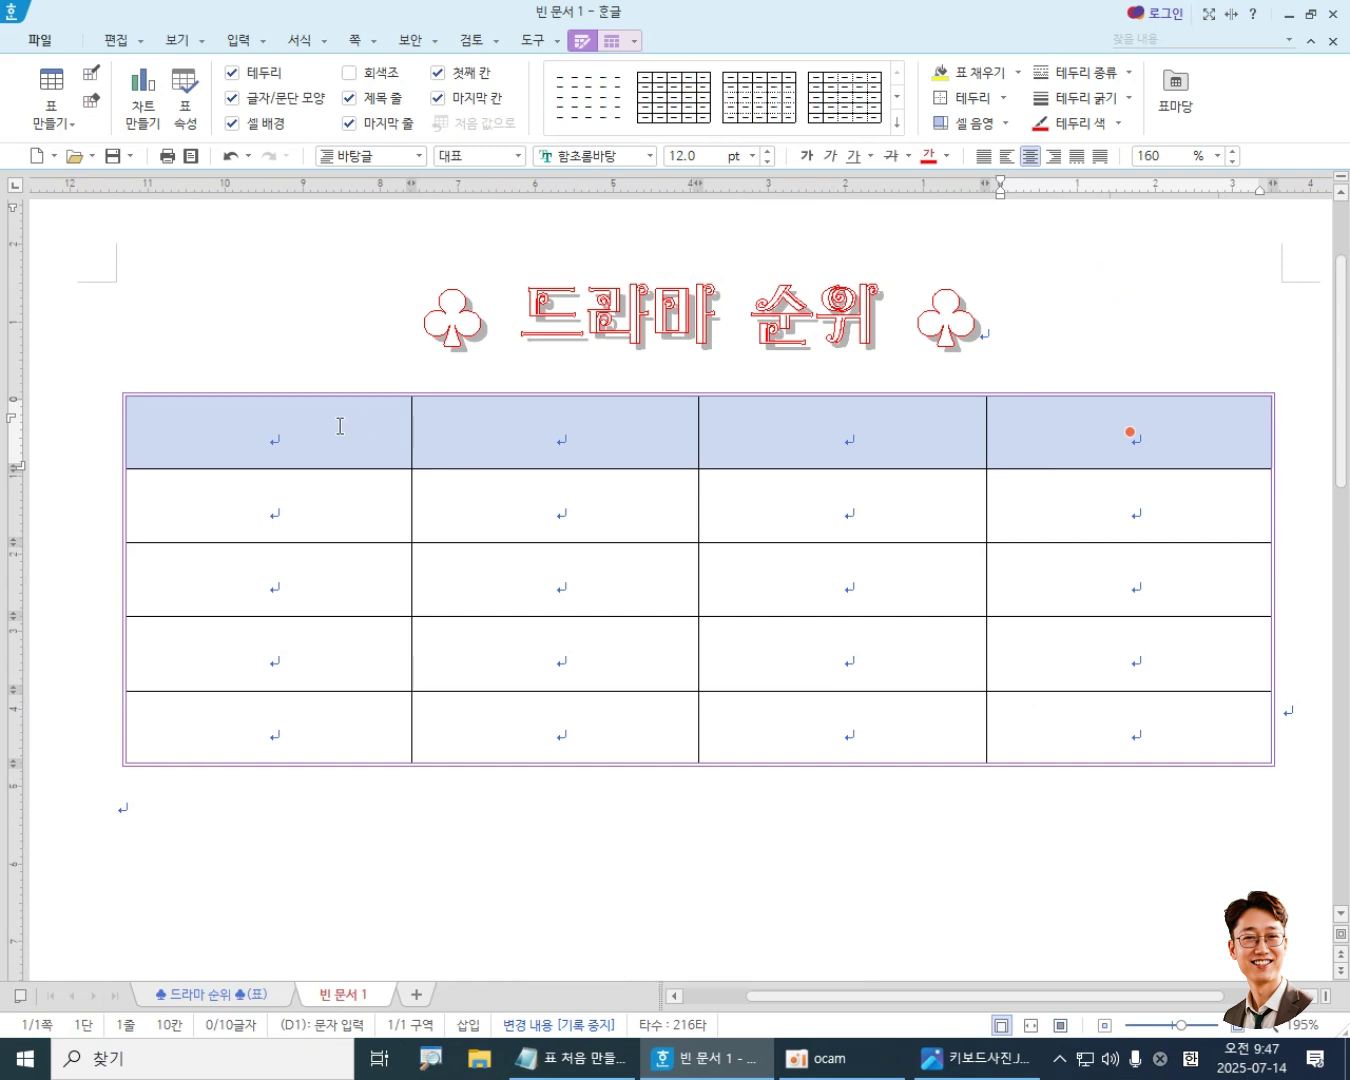
pyautogui.moveTo(337, 421); pyautogui.dragTo(1059, 436)
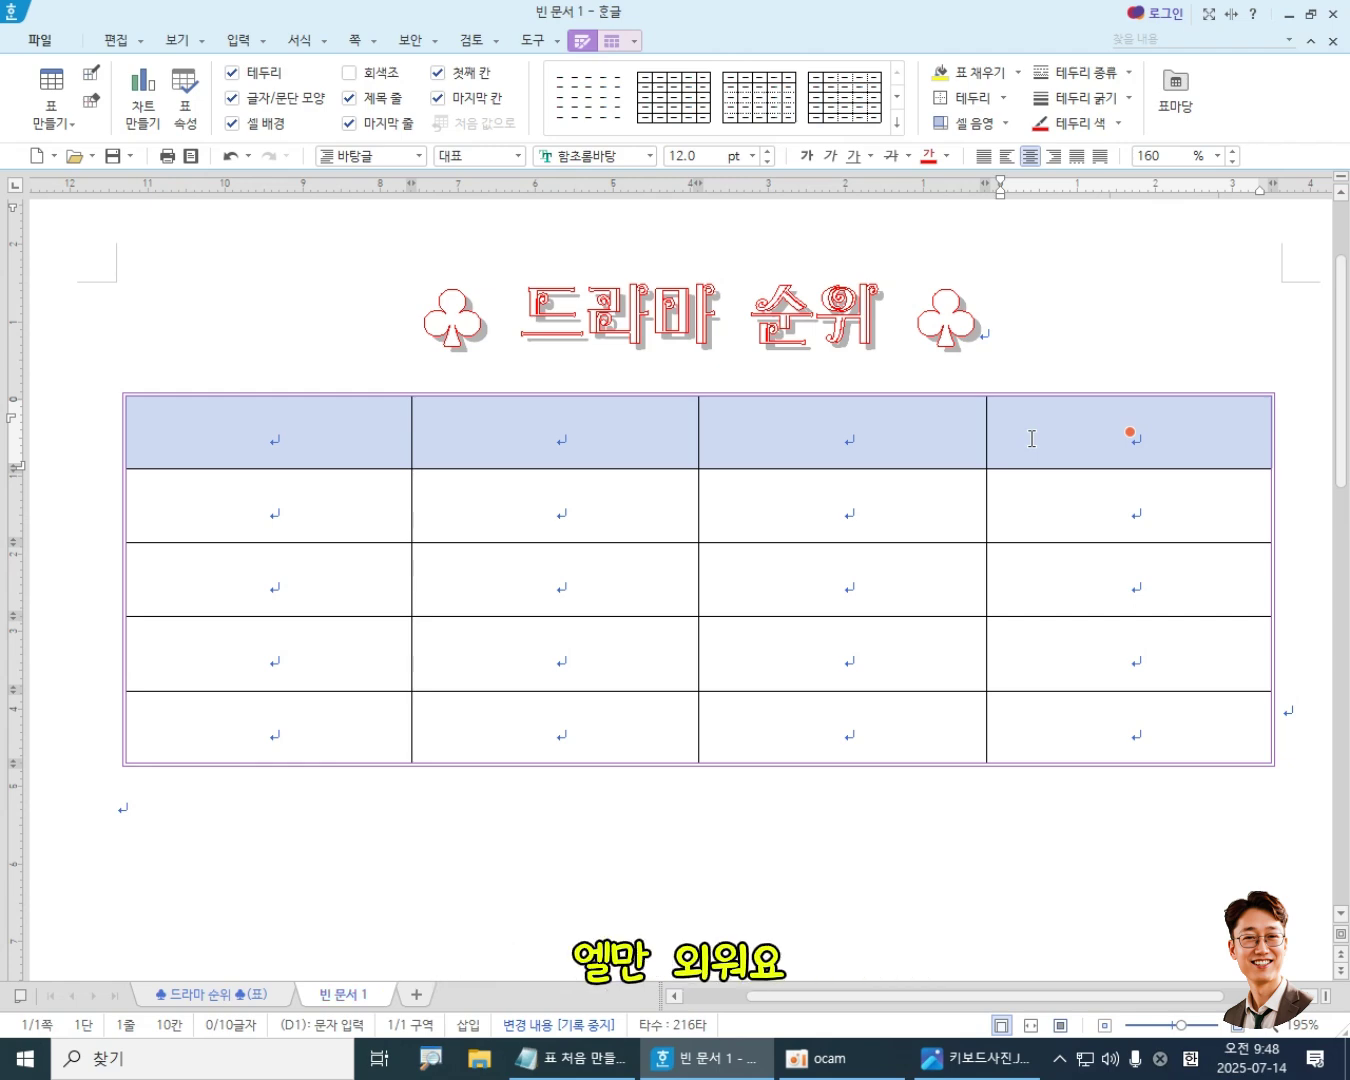
# - Open the cell background fill settings for the selected first row
pyautogui.press('l')
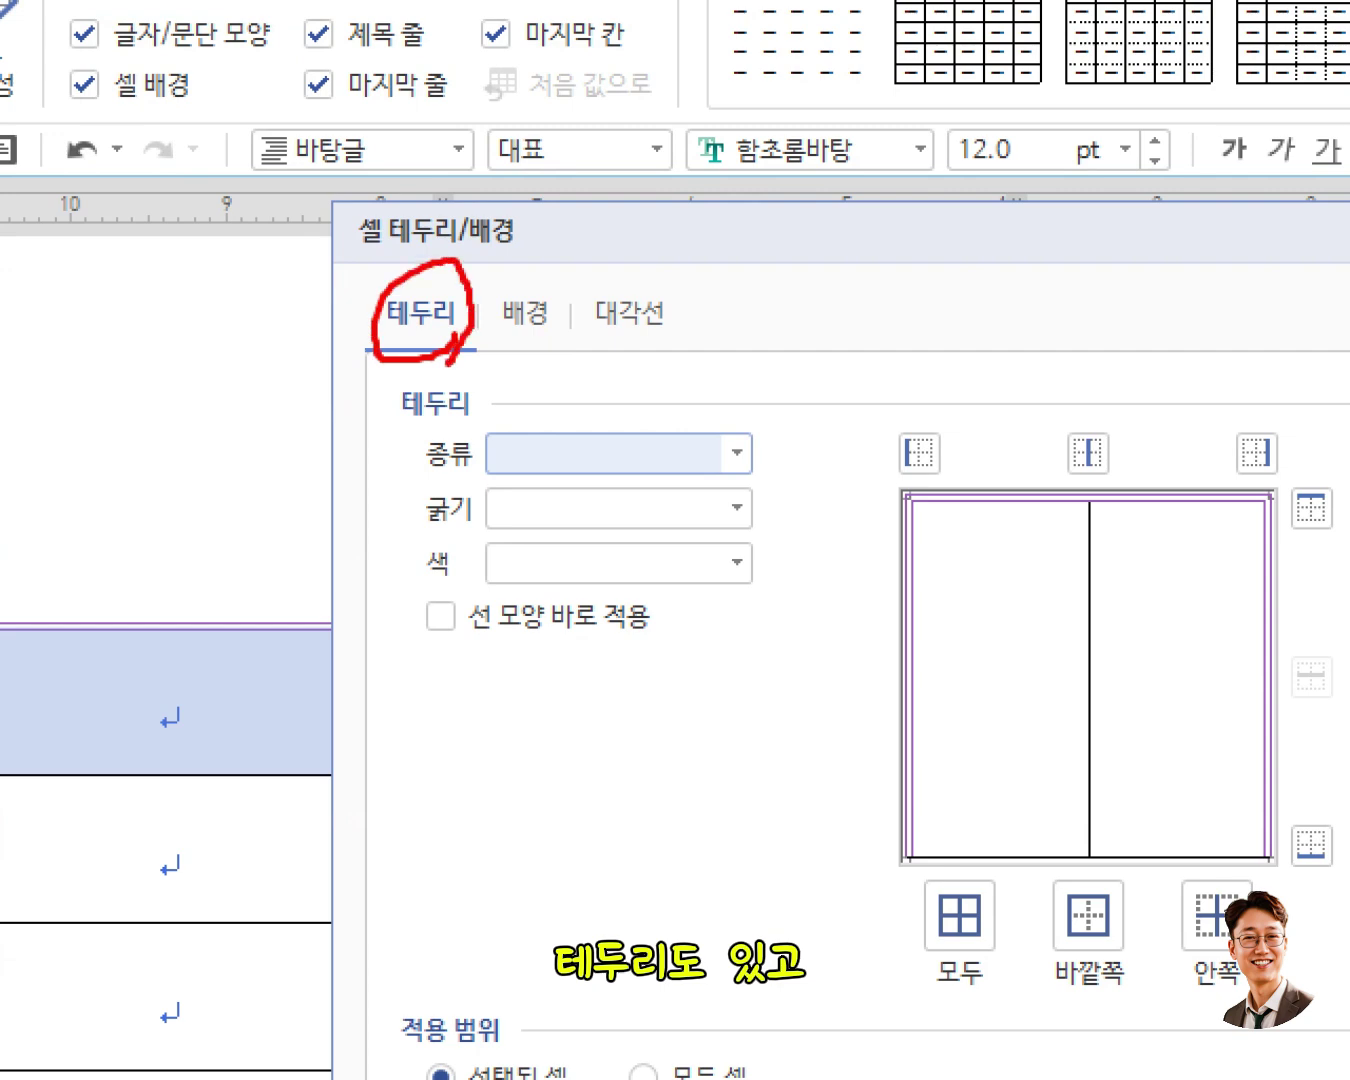
pyautogui.moveTo(540, 369)
pyautogui.mouseDown()
pyautogui.moveTo(555, 296)
pyautogui.moveTo(540, 365)
pyautogui.mouseUp()
pyautogui.moveTo(664, 335)
pyautogui.mouseDown()
pyautogui.moveTo(650, 262)
pyautogui.moveTo(676, 365)
pyautogui.mouseUp()
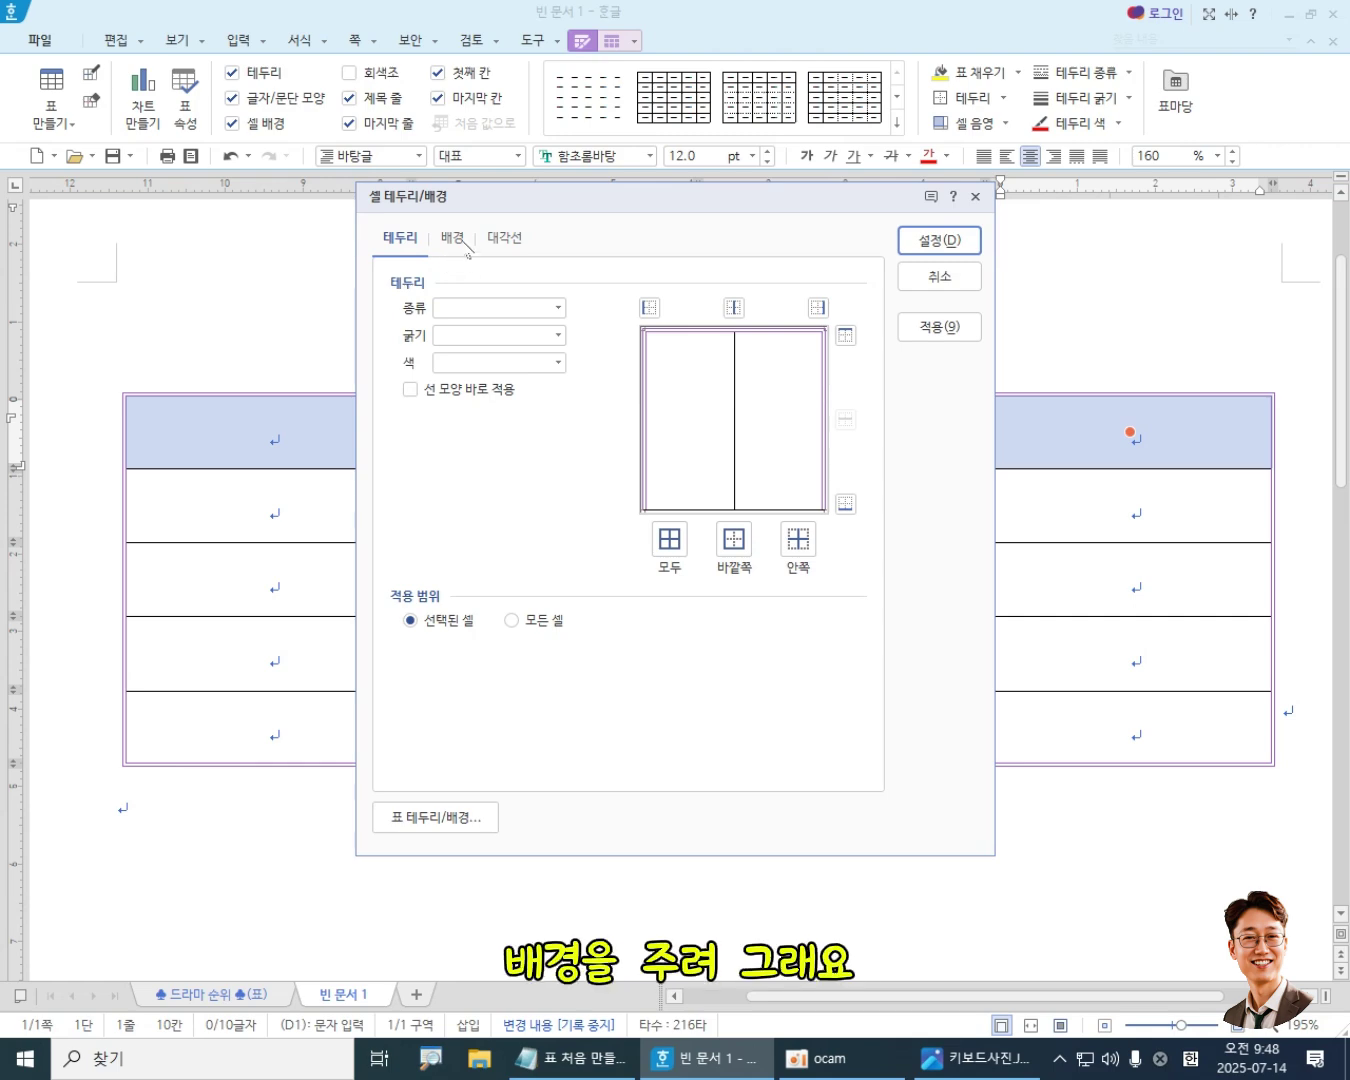
pyautogui.click(453, 239)
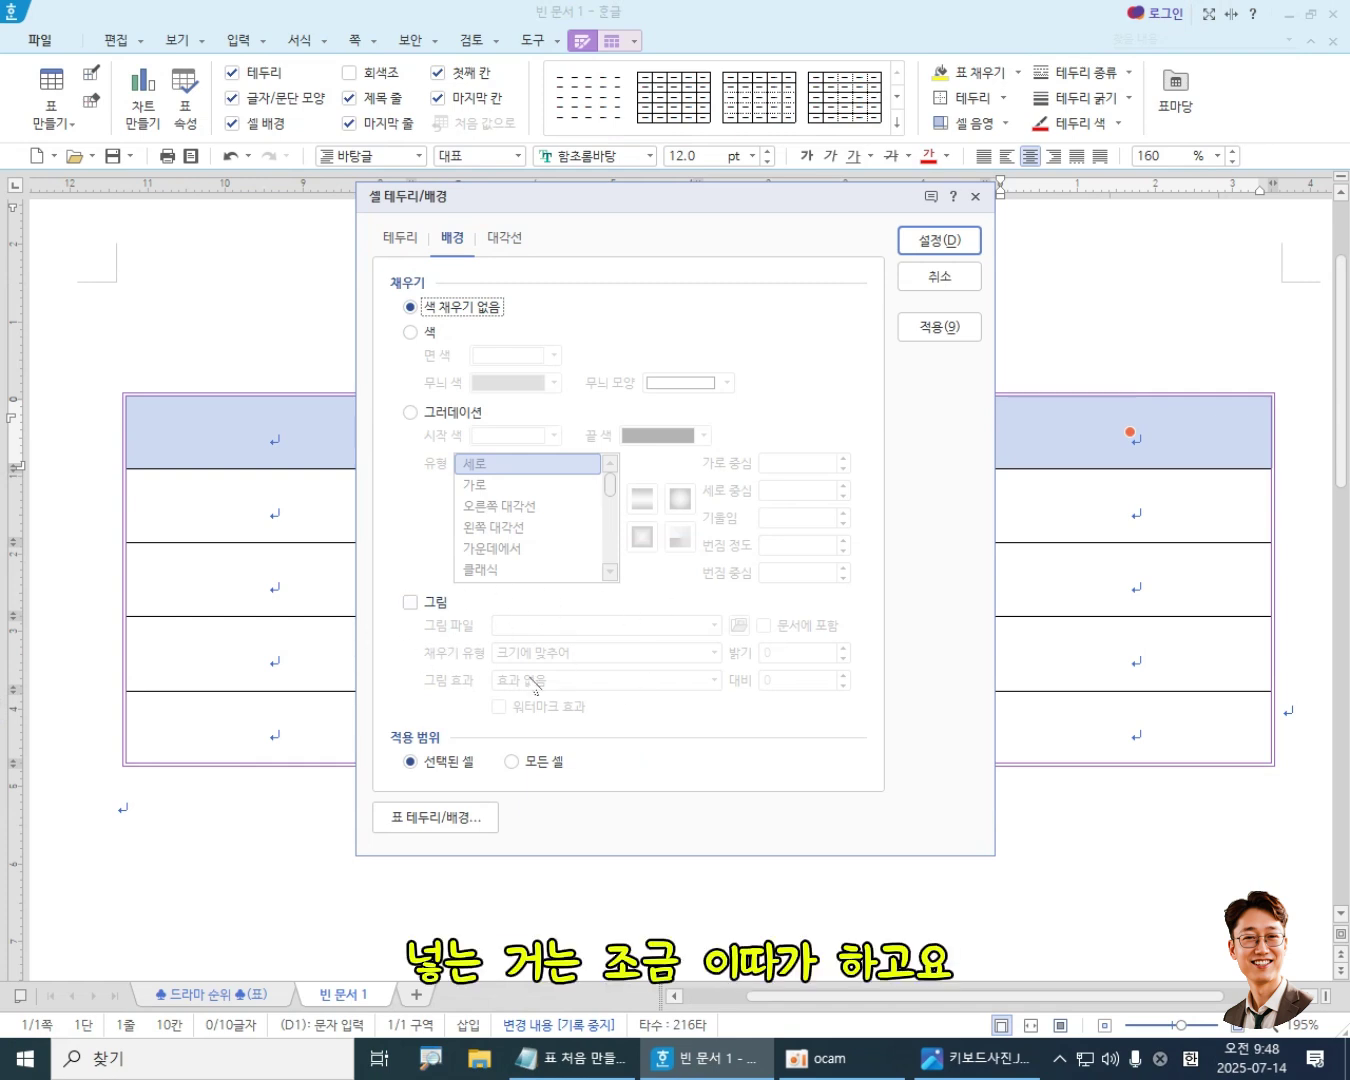
# - Try the solid colour fill option for the selected first-row cells
pyautogui.click(411, 333)
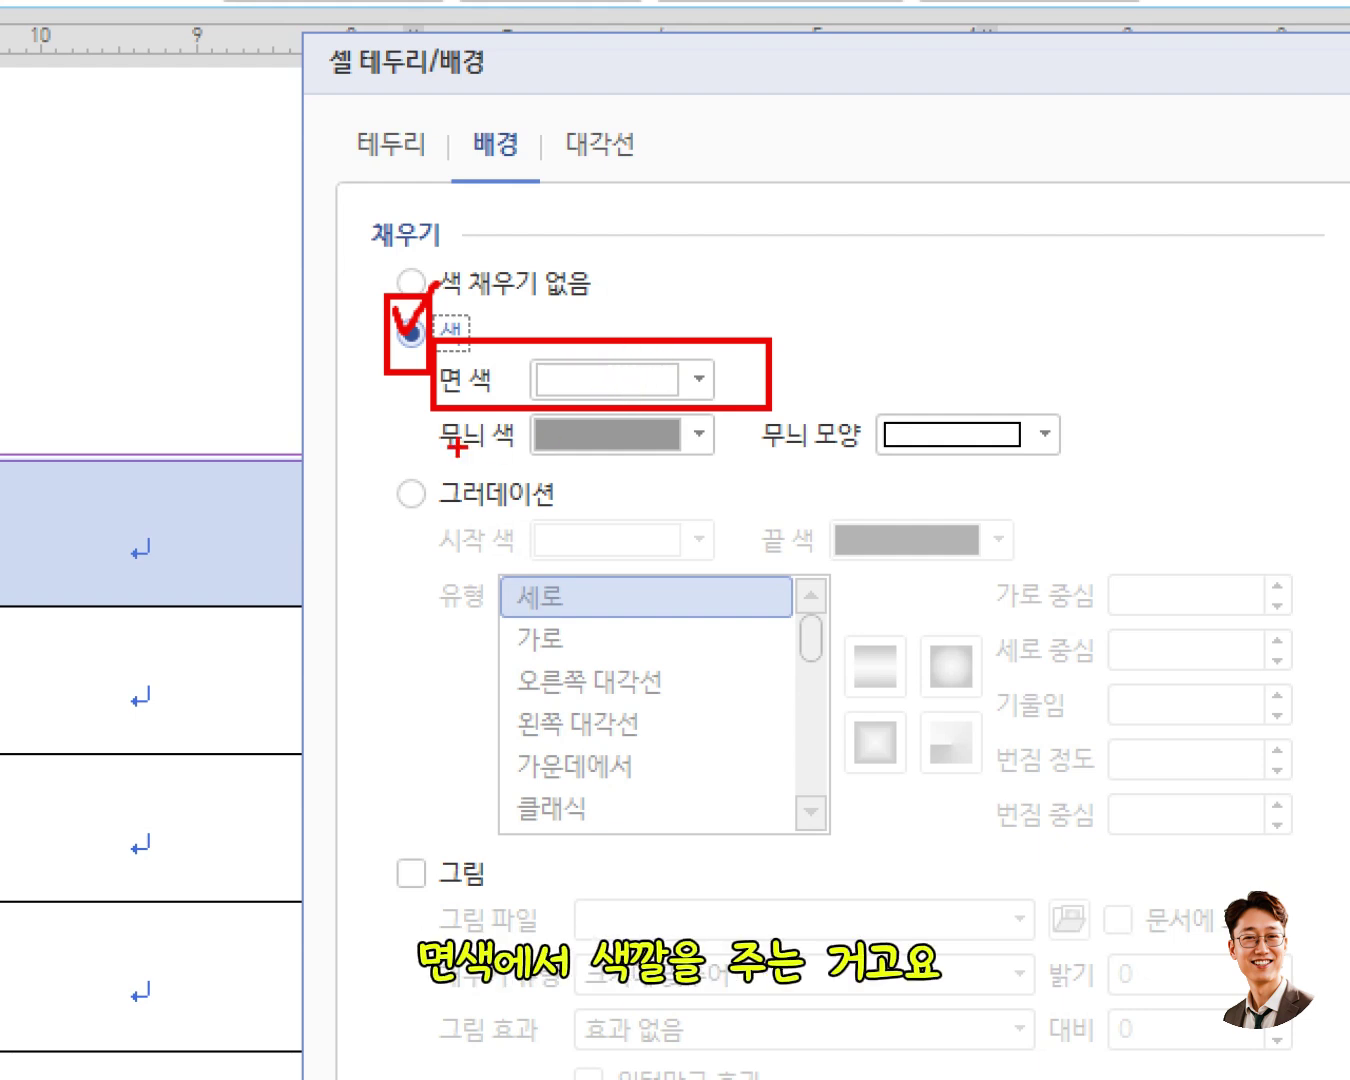
pyautogui.moveTo(423, 438)
pyautogui.mouseDown()
pyautogui.moveTo(797, 450)
pyautogui.moveTo(1134, 440)
pyautogui.mouseUp()
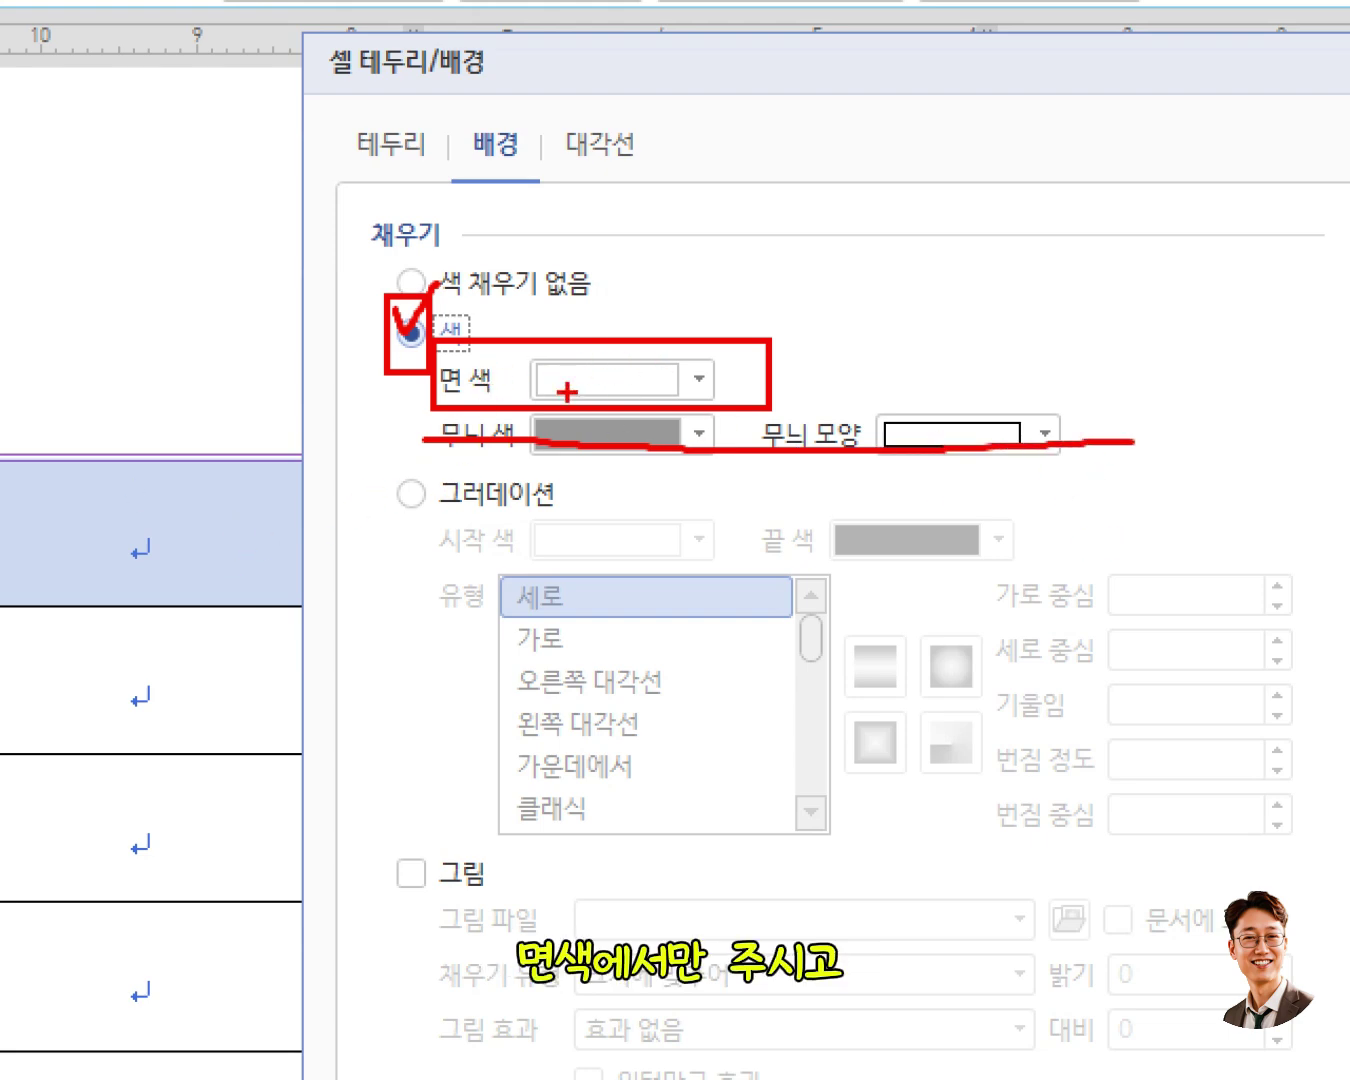
pyautogui.press('Escape')
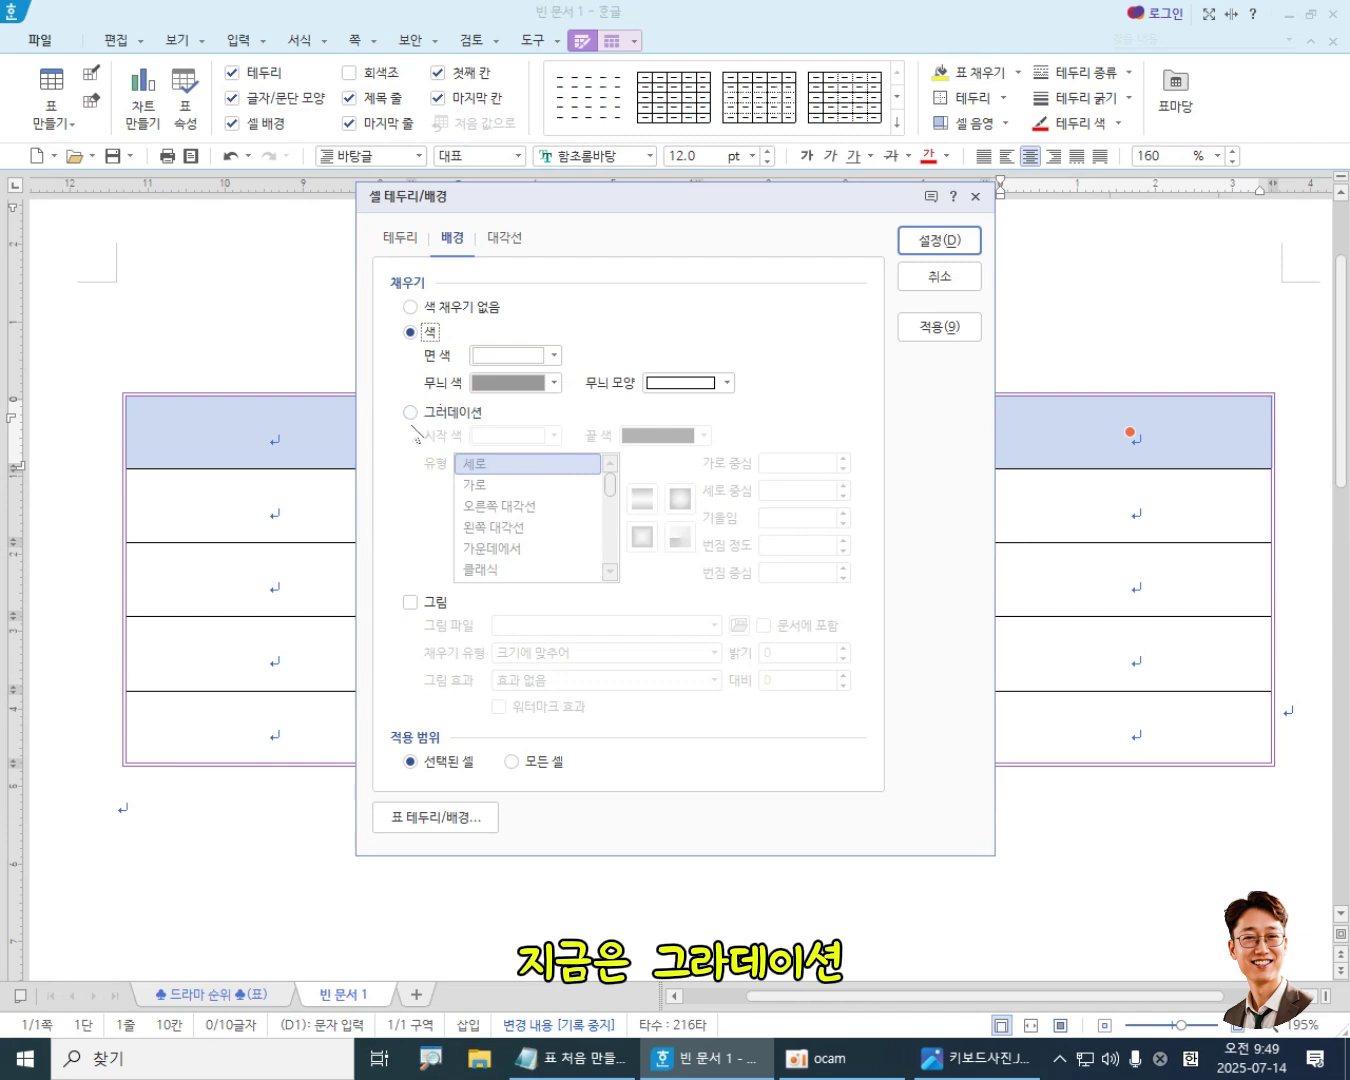
# - Fill the selected first-row cells with the 일출 gradient running from yellow to red, and deselect them
pyautogui.click(410, 414)
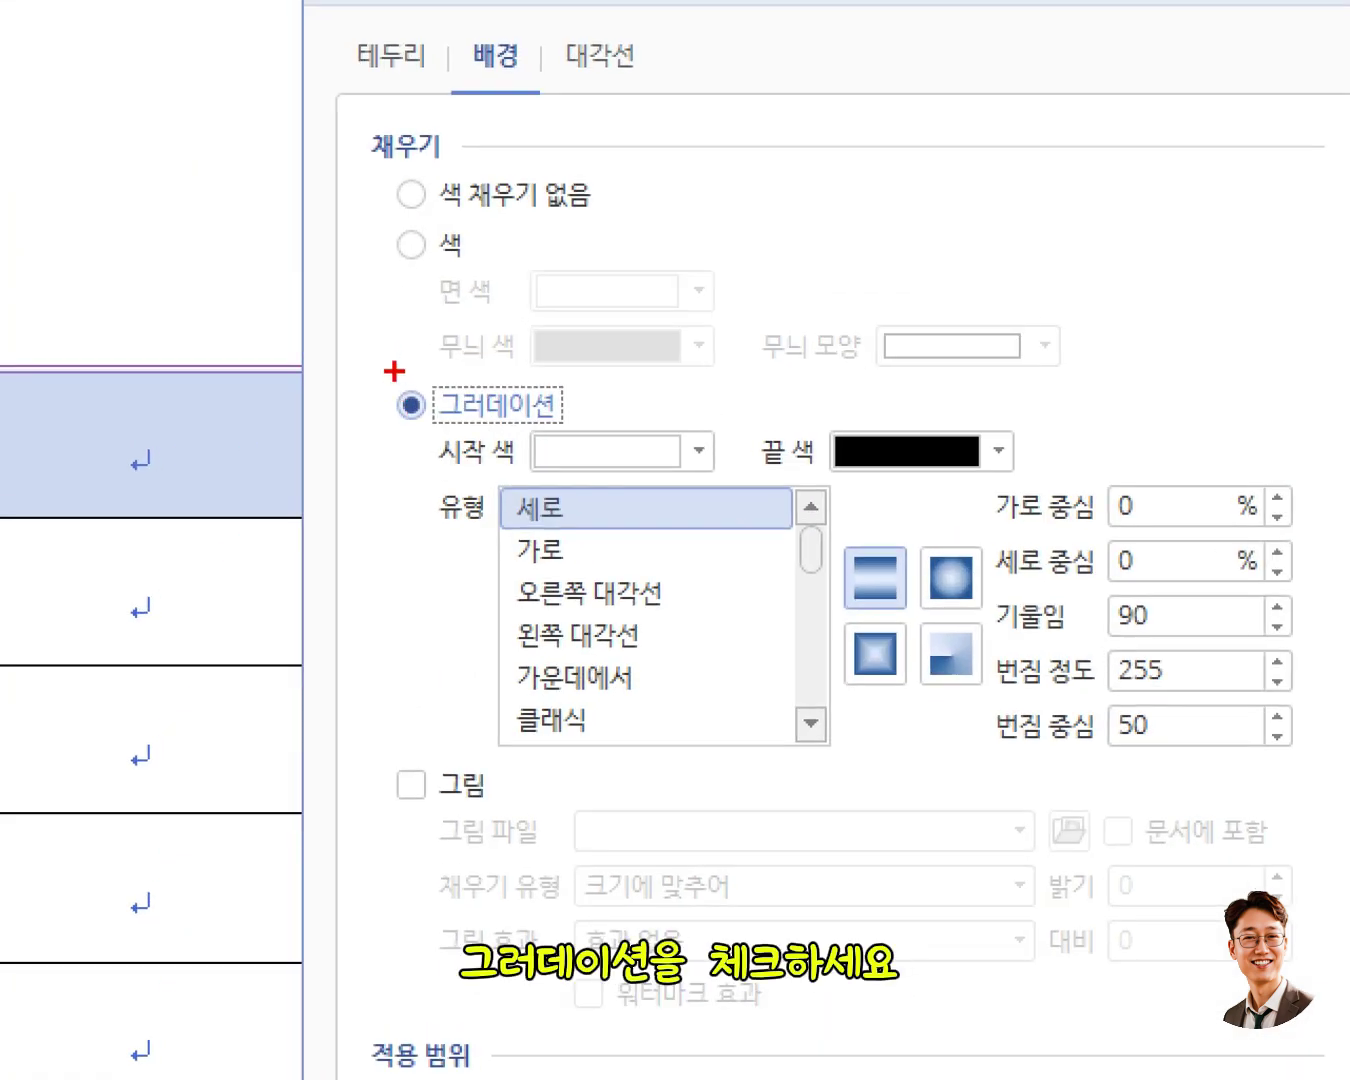
pyautogui.moveTo(400, 395); pyautogui.dragTo(492, 424)
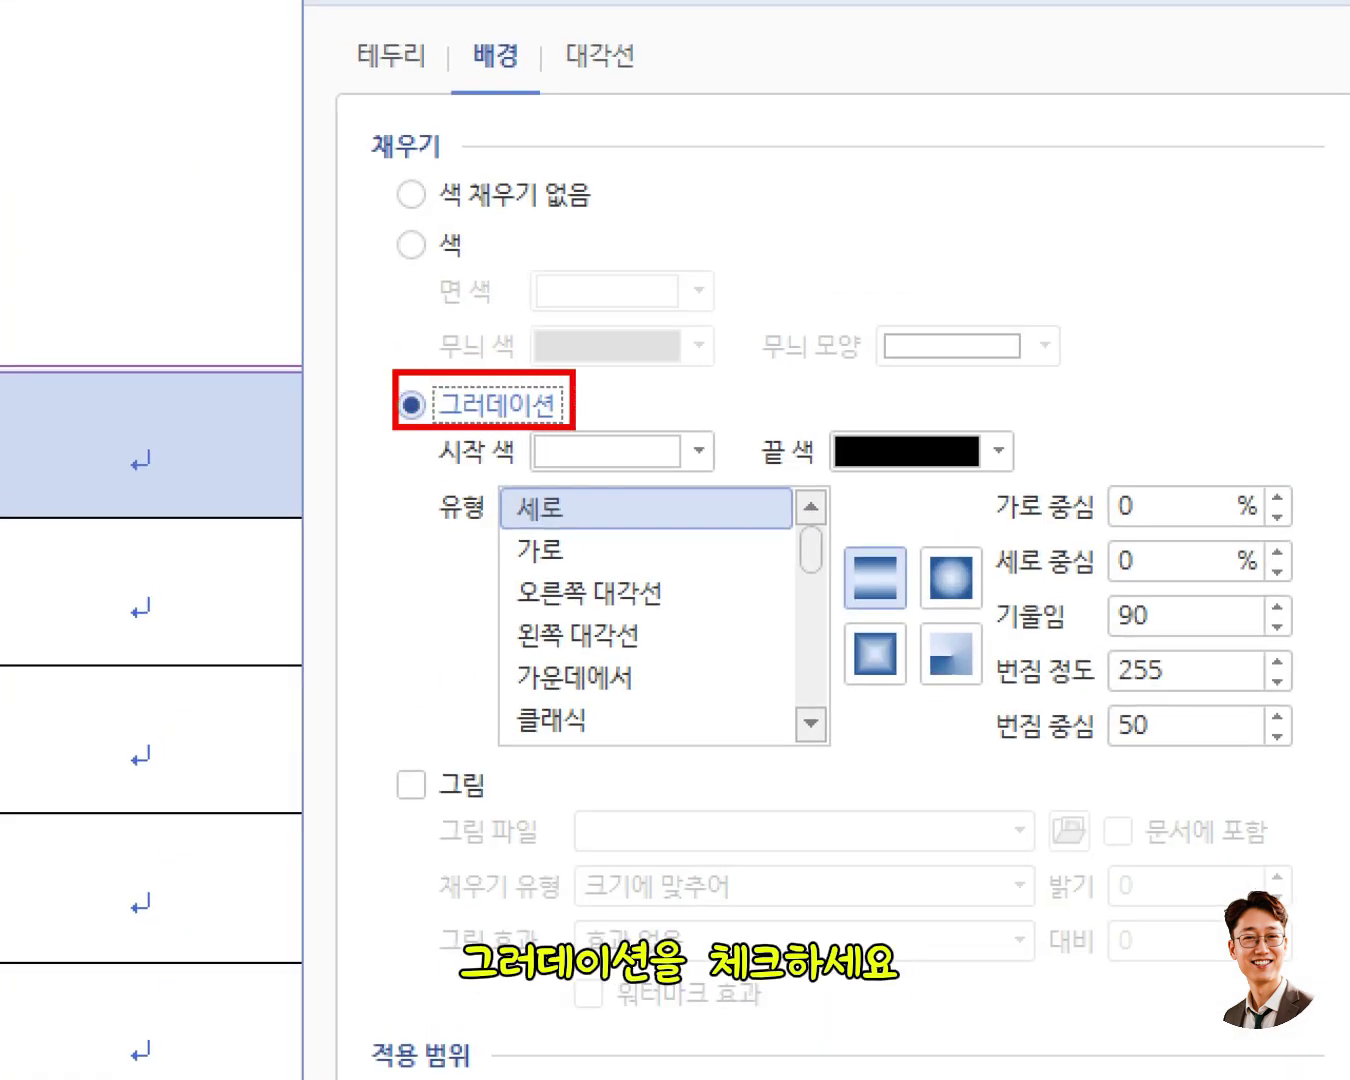
pyautogui.moveTo(573, 428); pyautogui.dragTo(598, 428)
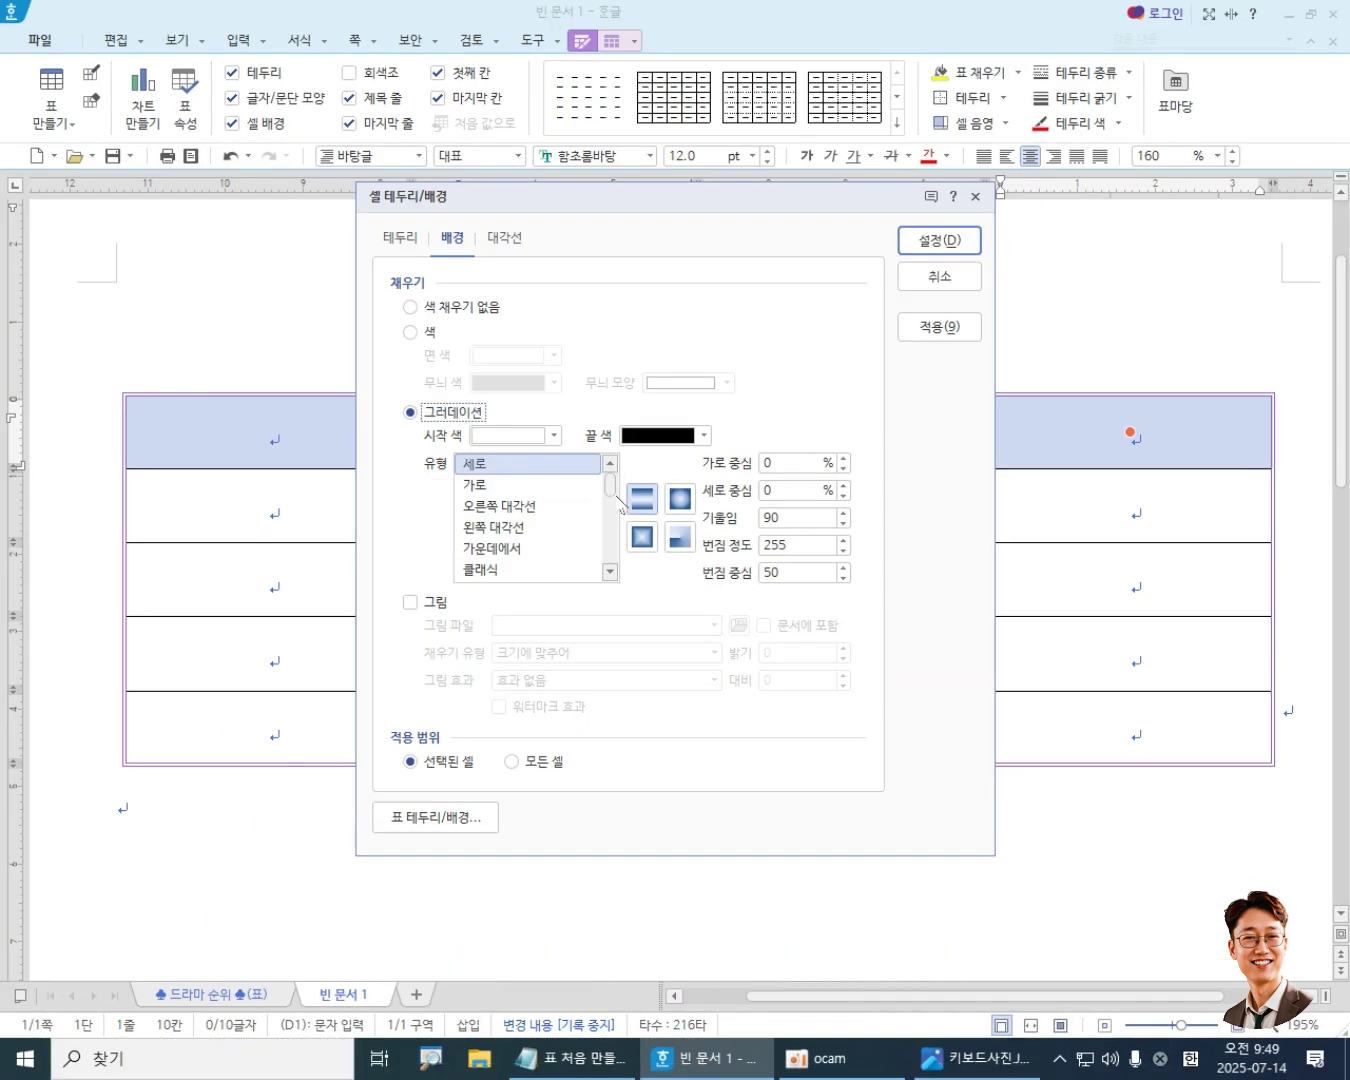
pyautogui.moveTo(611, 492); pyautogui.dragTo(611, 545)
pyautogui.click(518, 524)
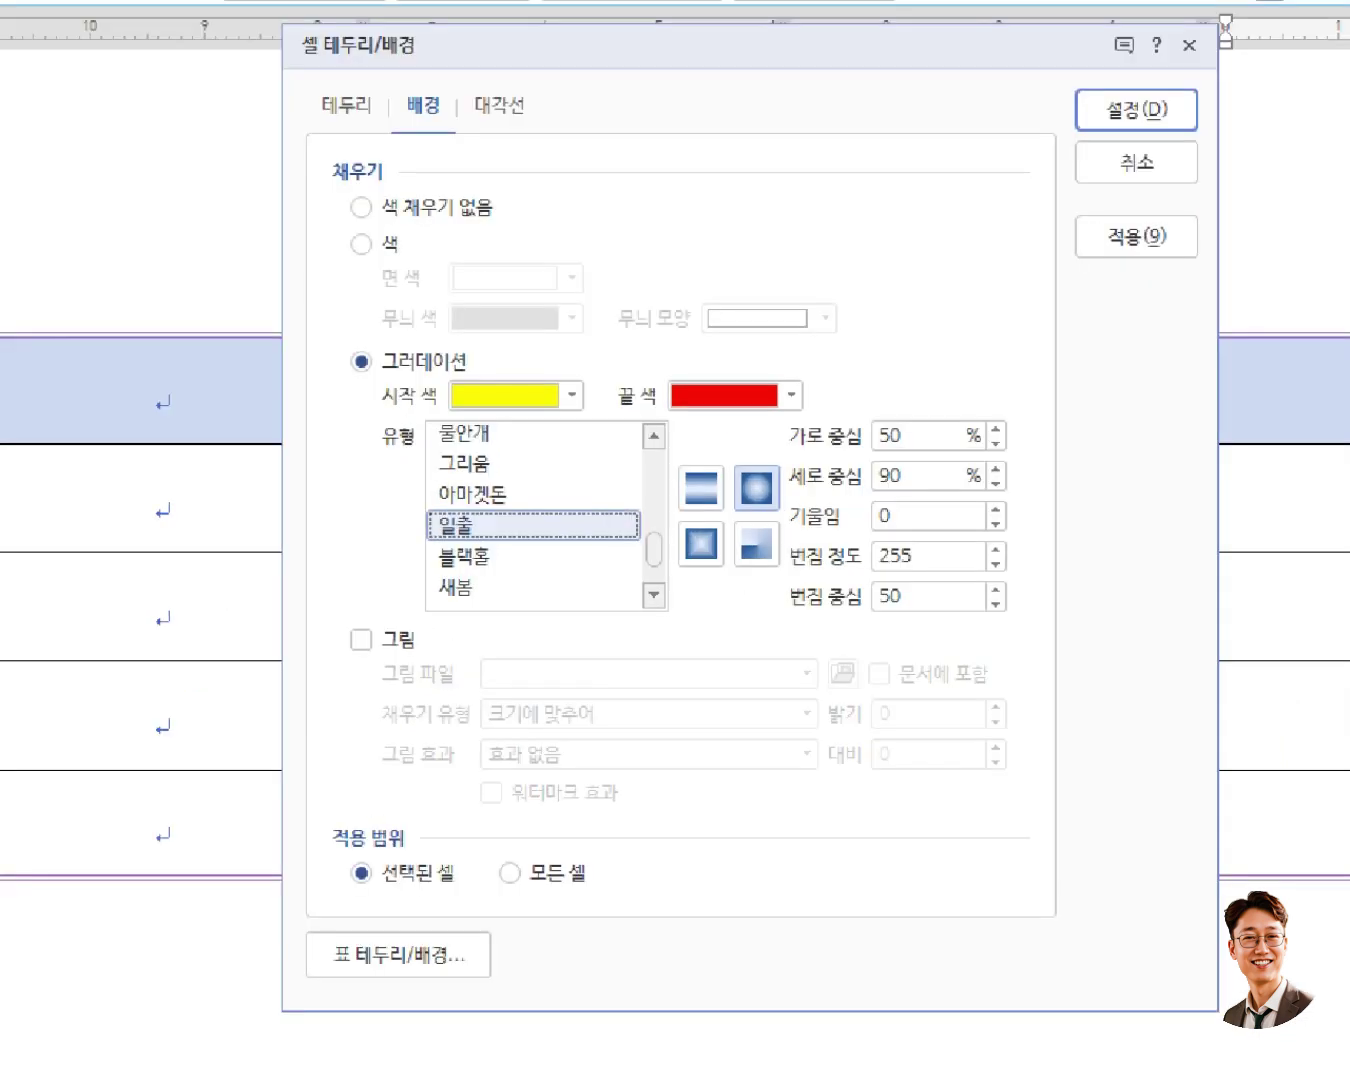
pyautogui.moveTo(442, 508)
pyautogui.mouseDown()
pyautogui.moveTo(520, 543)
pyautogui.moveTo(713, 568)
pyautogui.mouseUp()
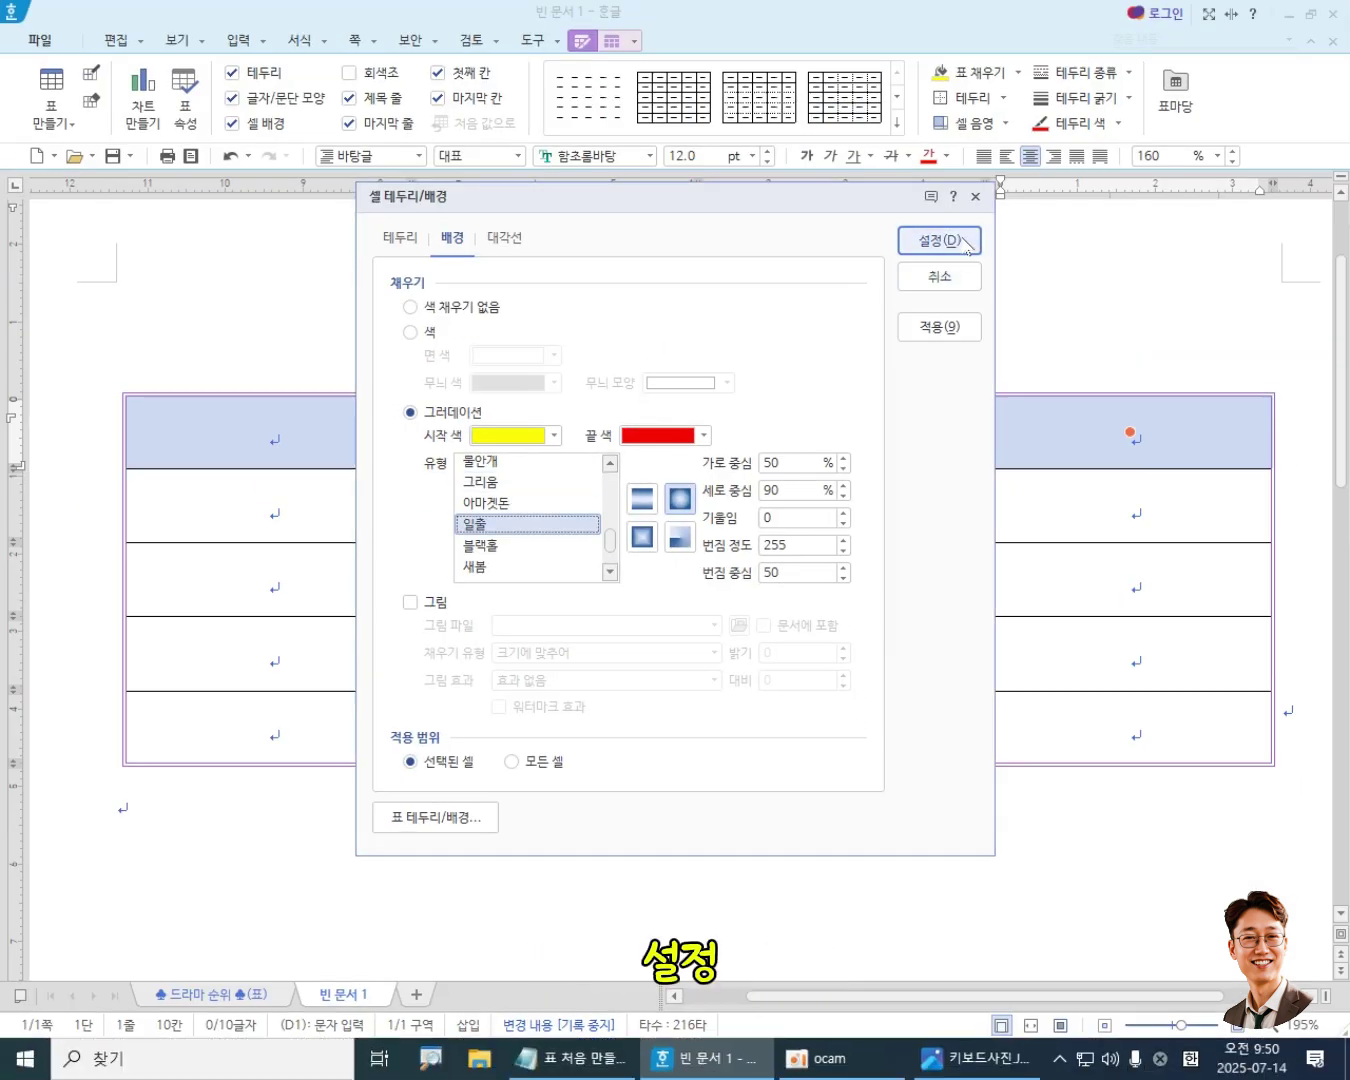
pyautogui.click(939, 241)
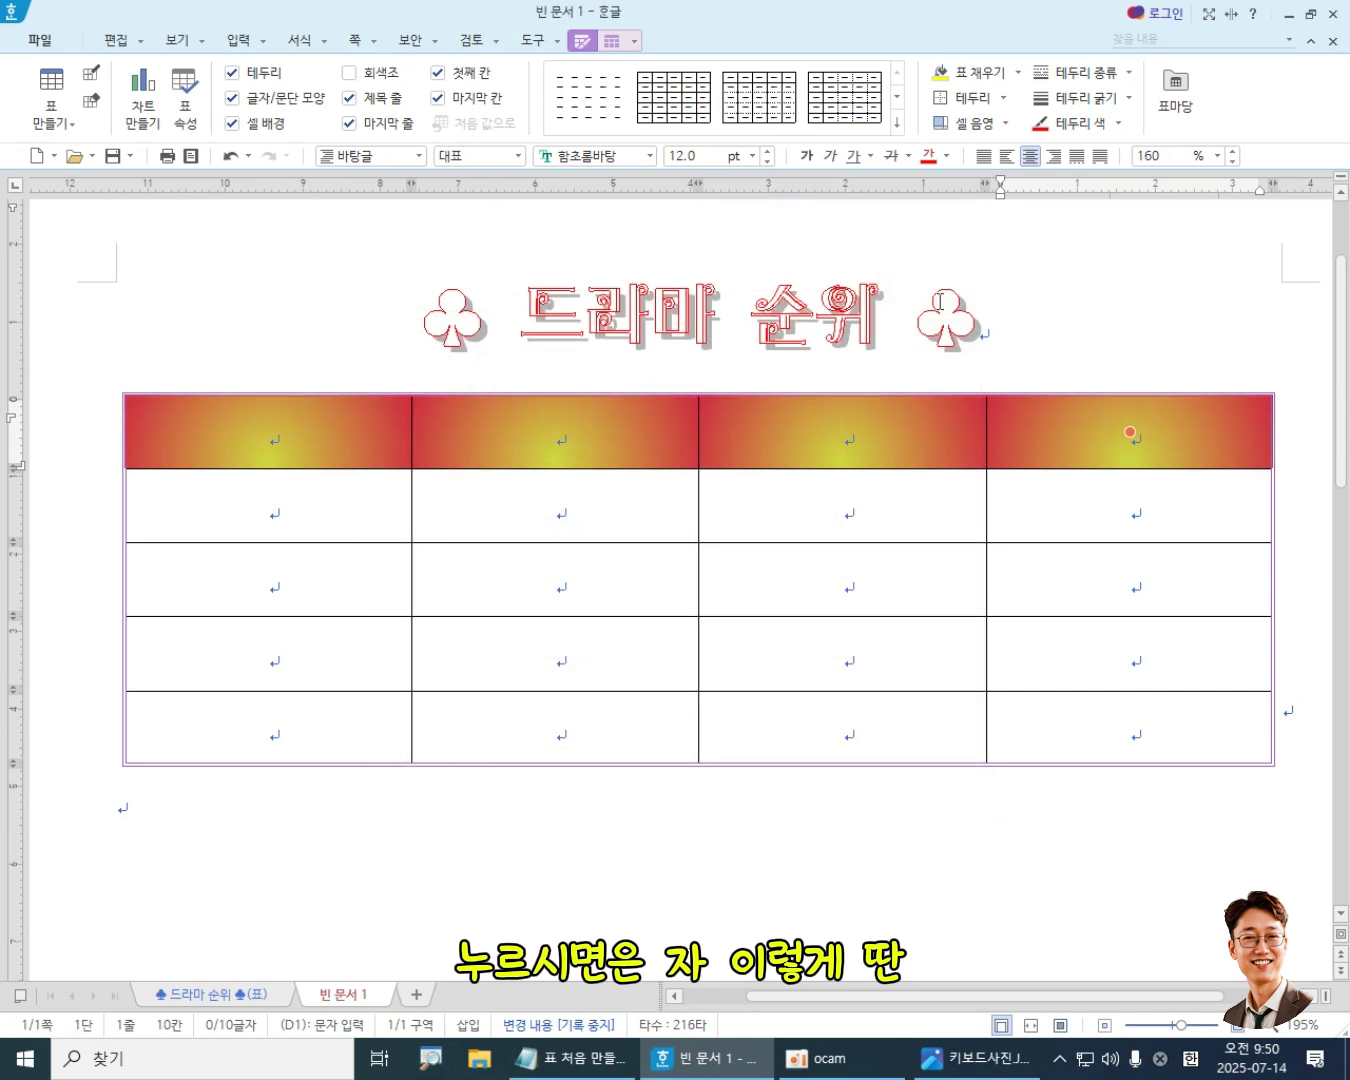
pyautogui.click(902, 879)
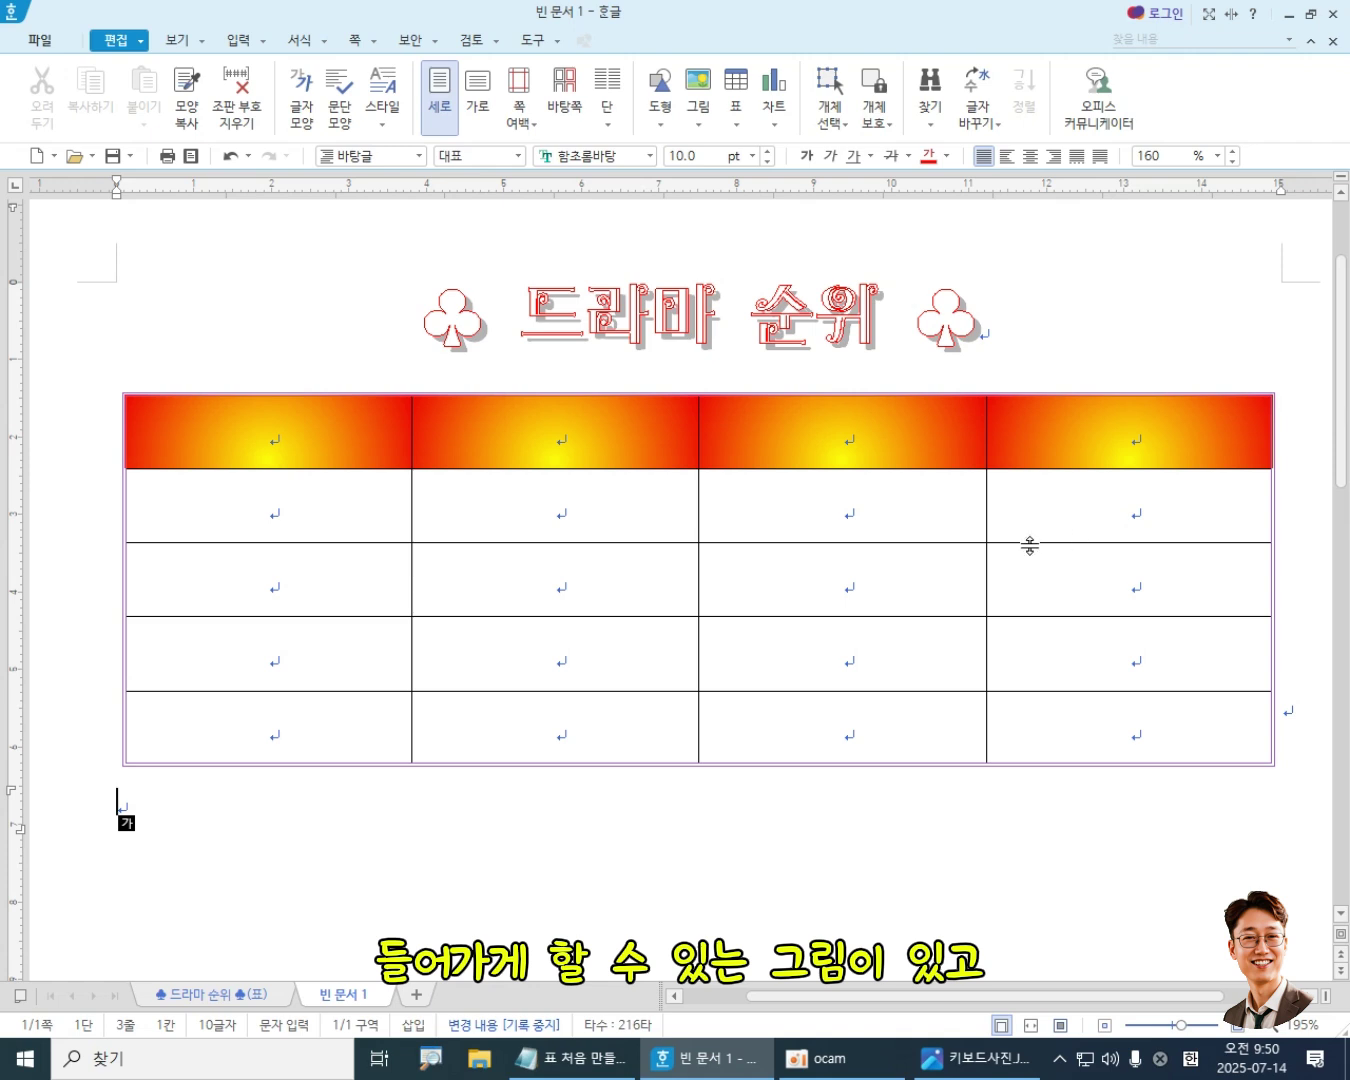
pyautogui.moveTo(292, 505); pyautogui.dragTo(1130, 727)
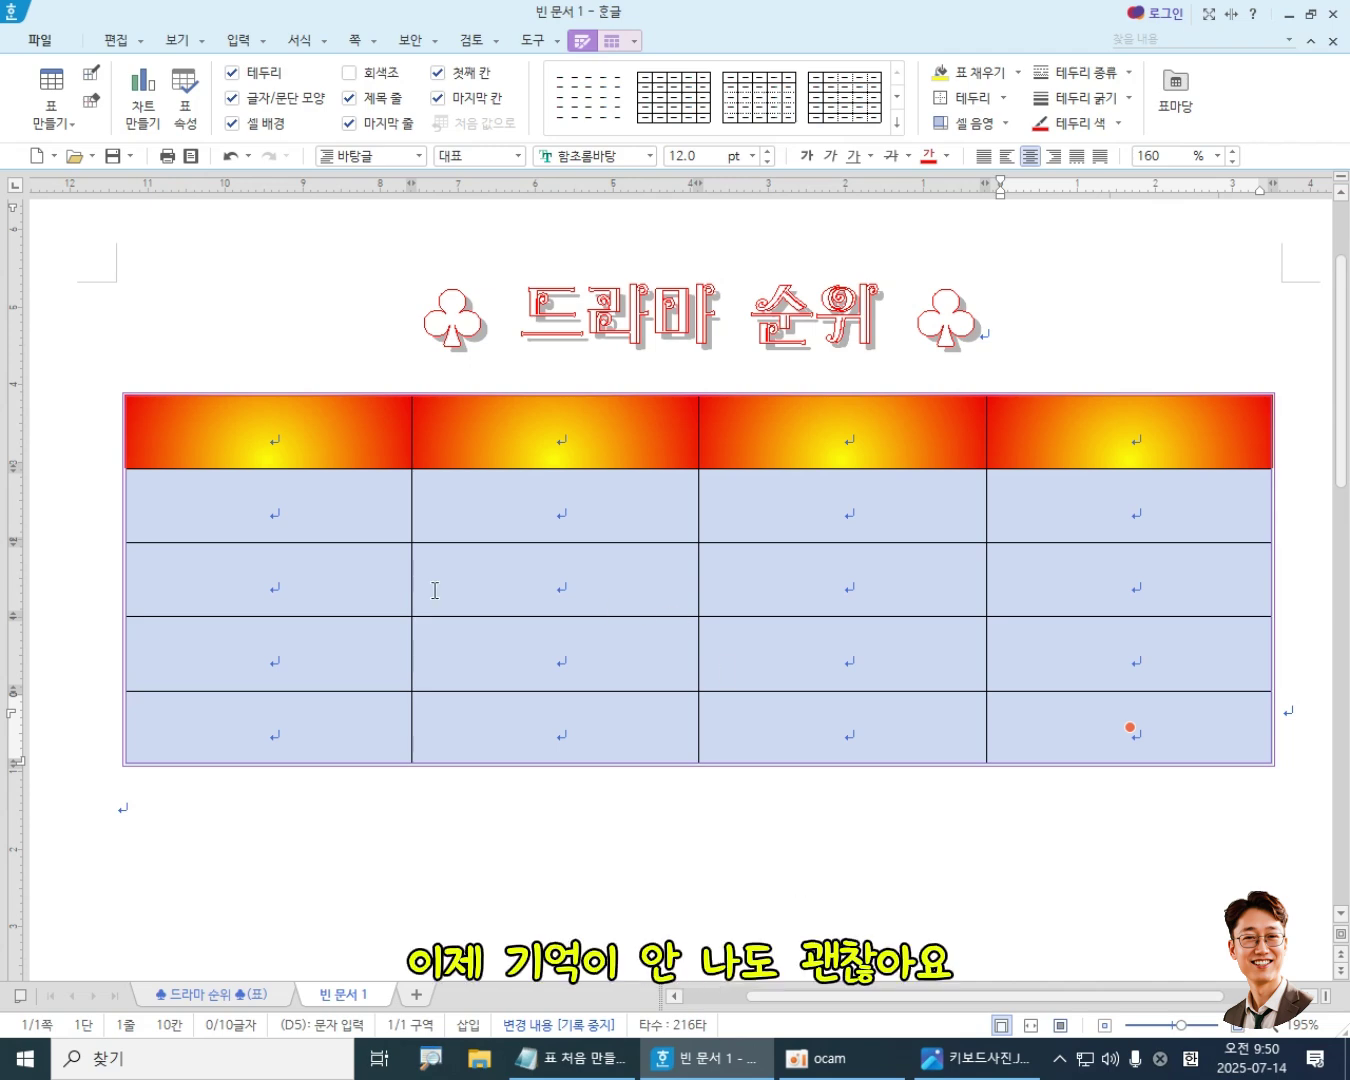
pyautogui.click(418, 316)
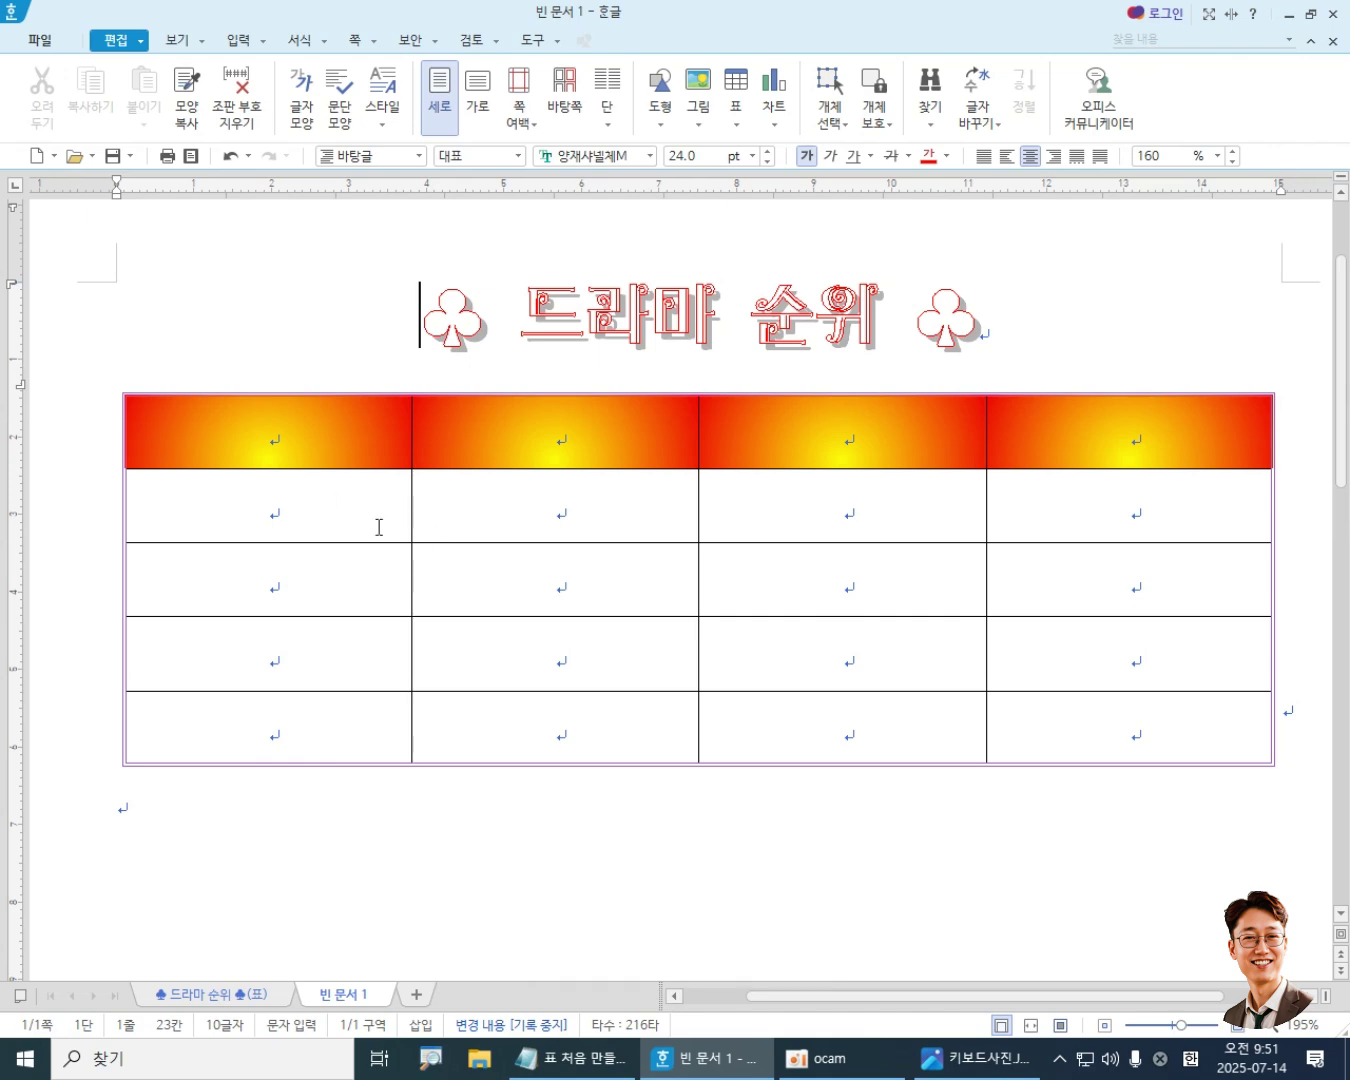
pyautogui.click(327, 503)
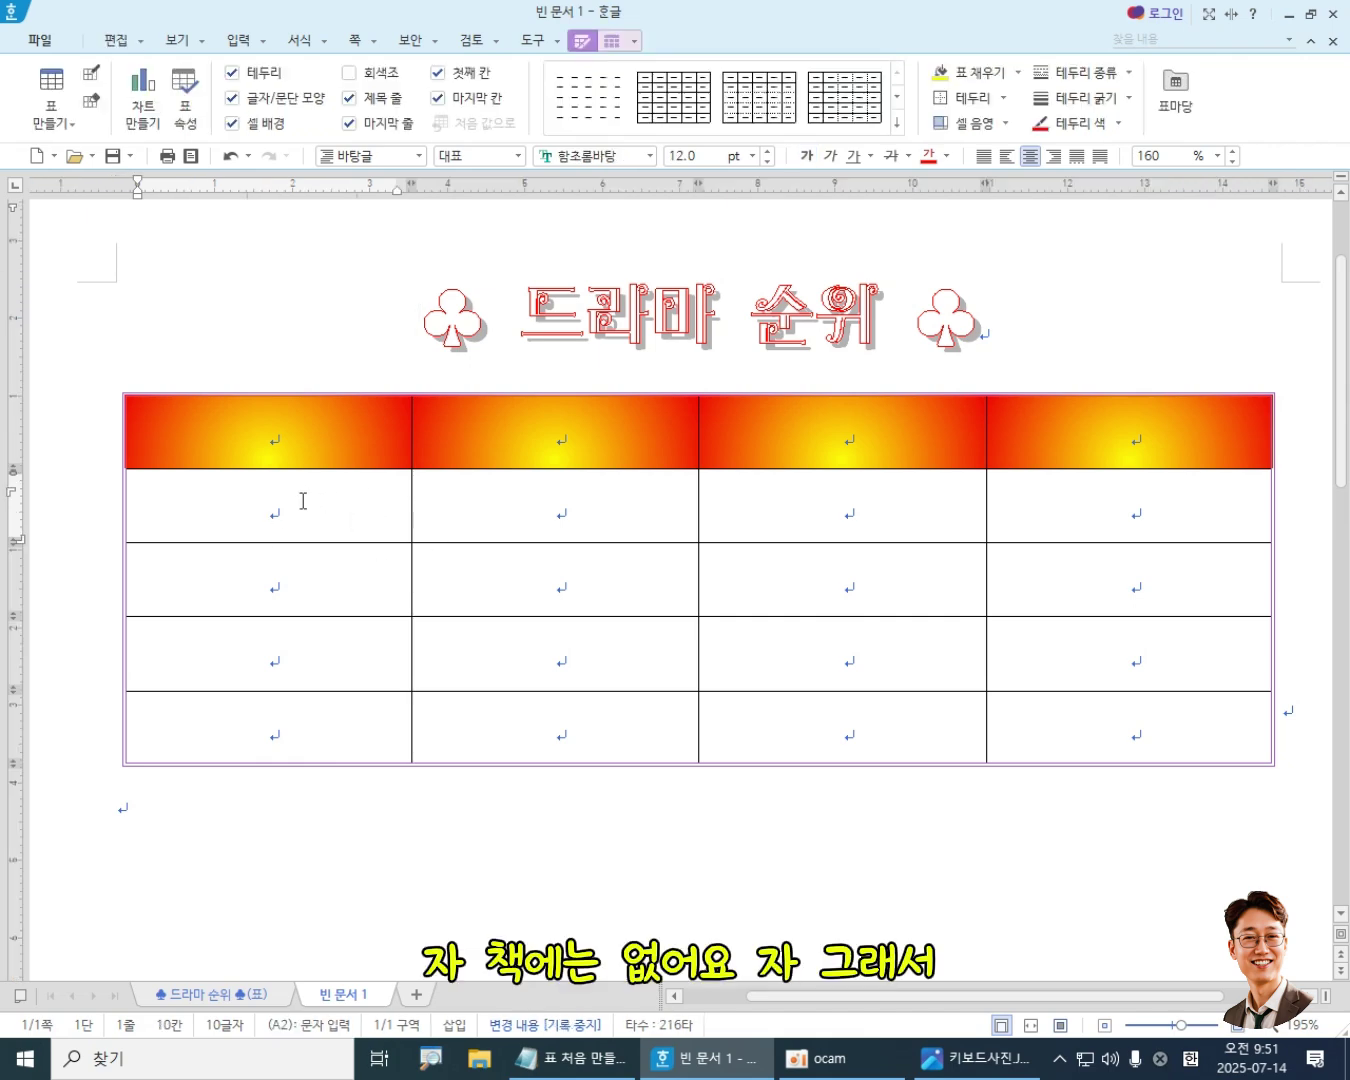
# - Block-select all the cells in rows two to five of the table
pyautogui.moveTo(315, 507); pyautogui.dragTo(1105, 730)
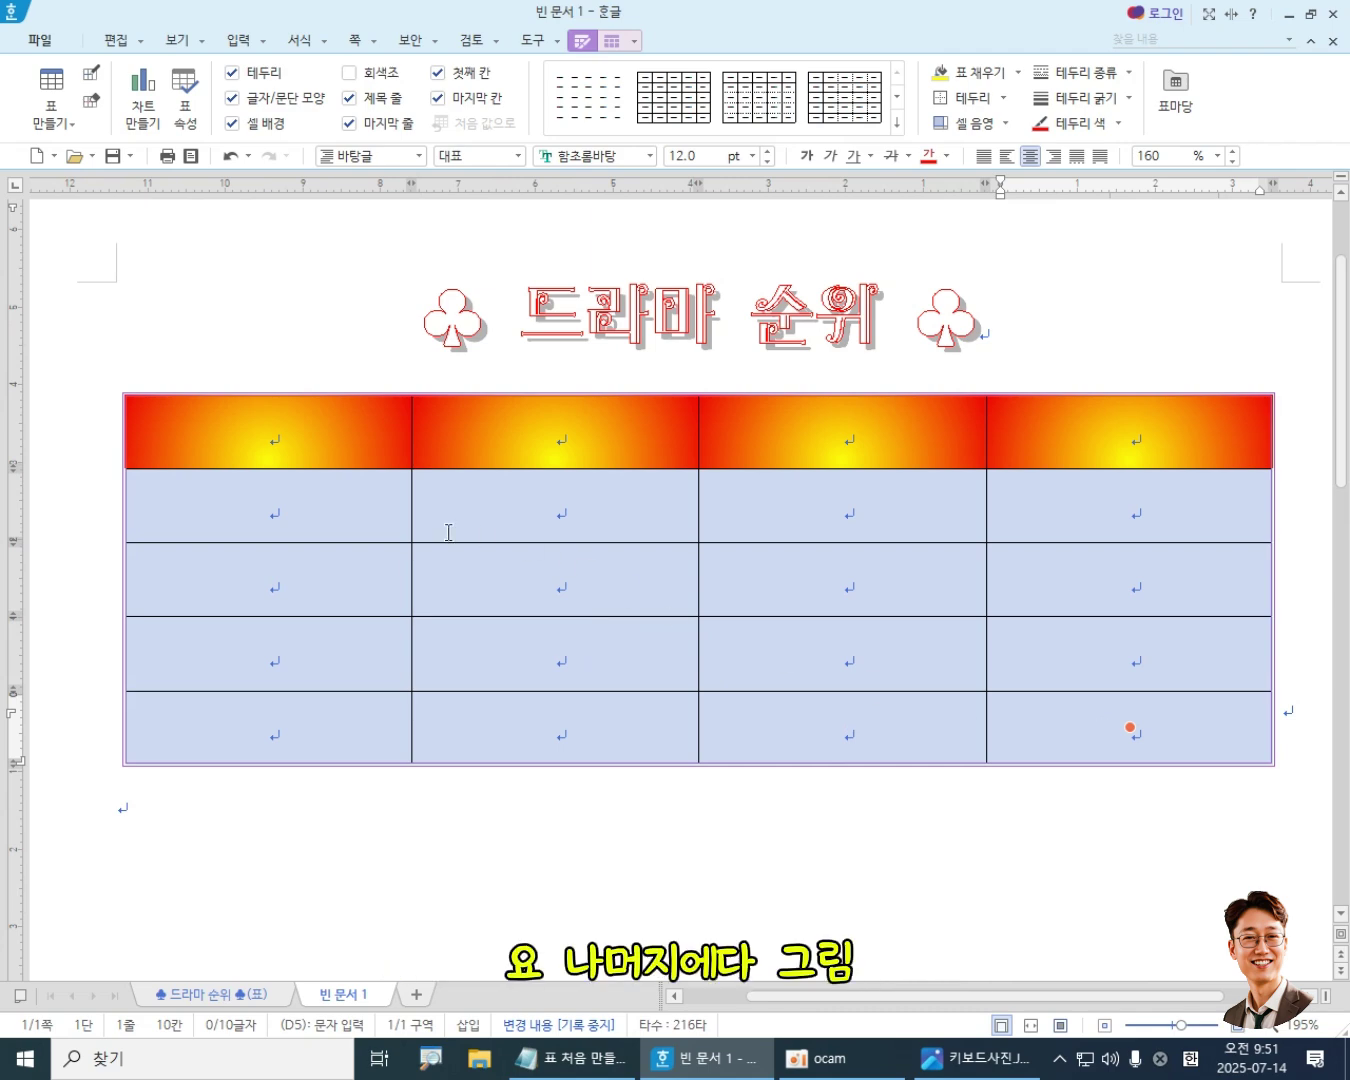
pyautogui.click(500, 825)
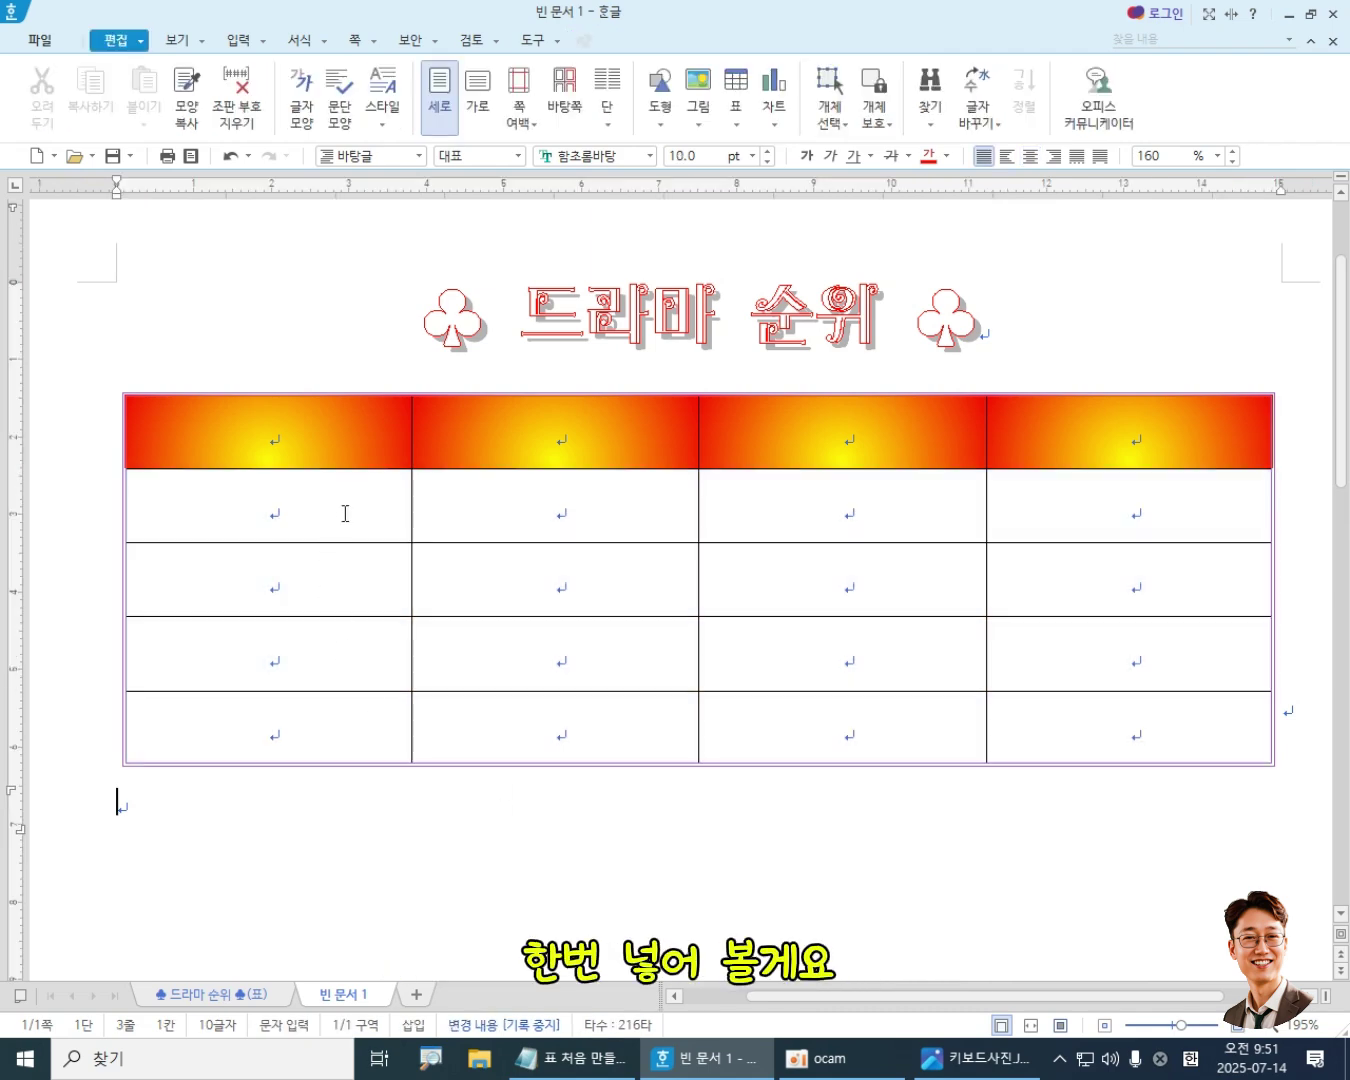
pyautogui.moveTo(349, 511); pyautogui.dragTo(1136, 727)
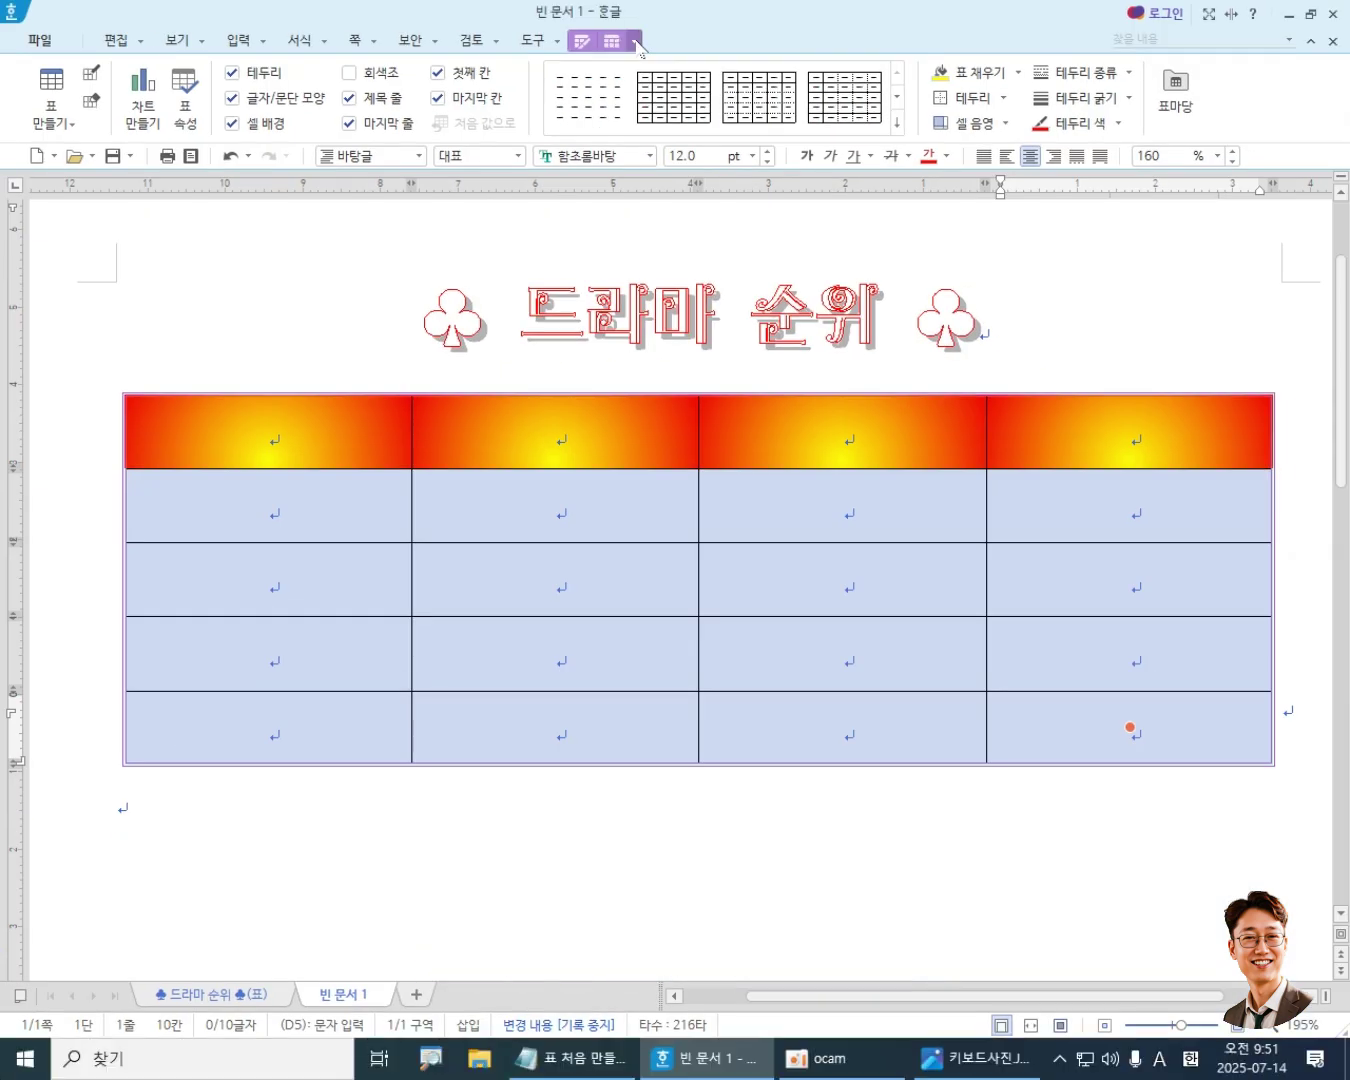
pyautogui.click(637, 42)
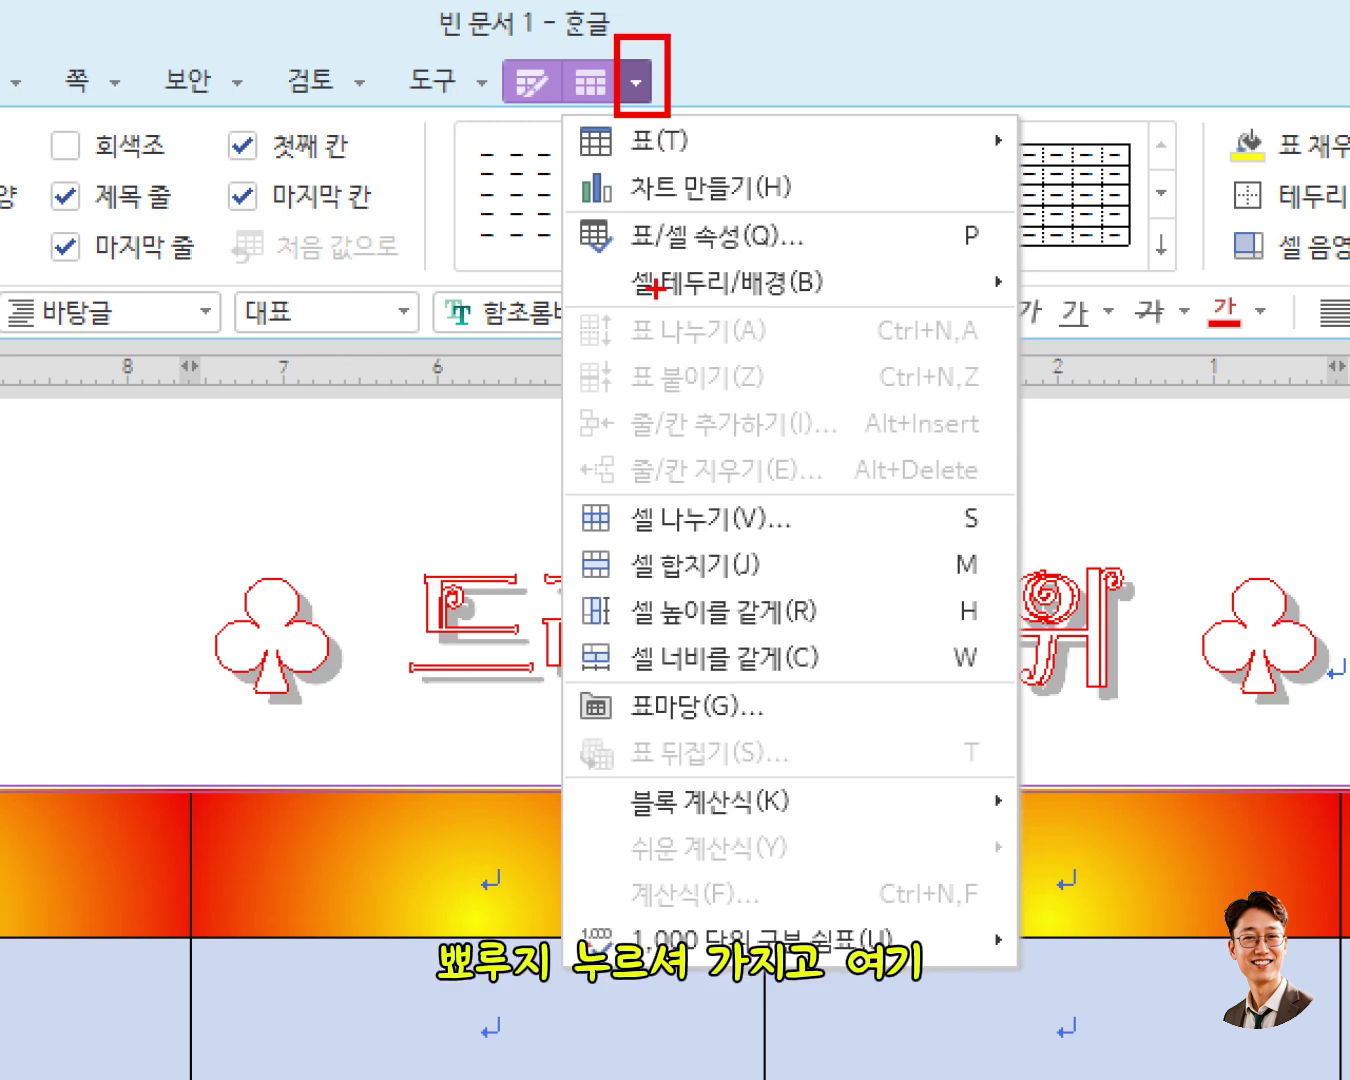
pyautogui.moveTo(627, 261)
pyautogui.mouseDown()
pyautogui.moveTo(650, 305)
pyautogui.moveTo(1015, 313)
pyautogui.mouseUp()
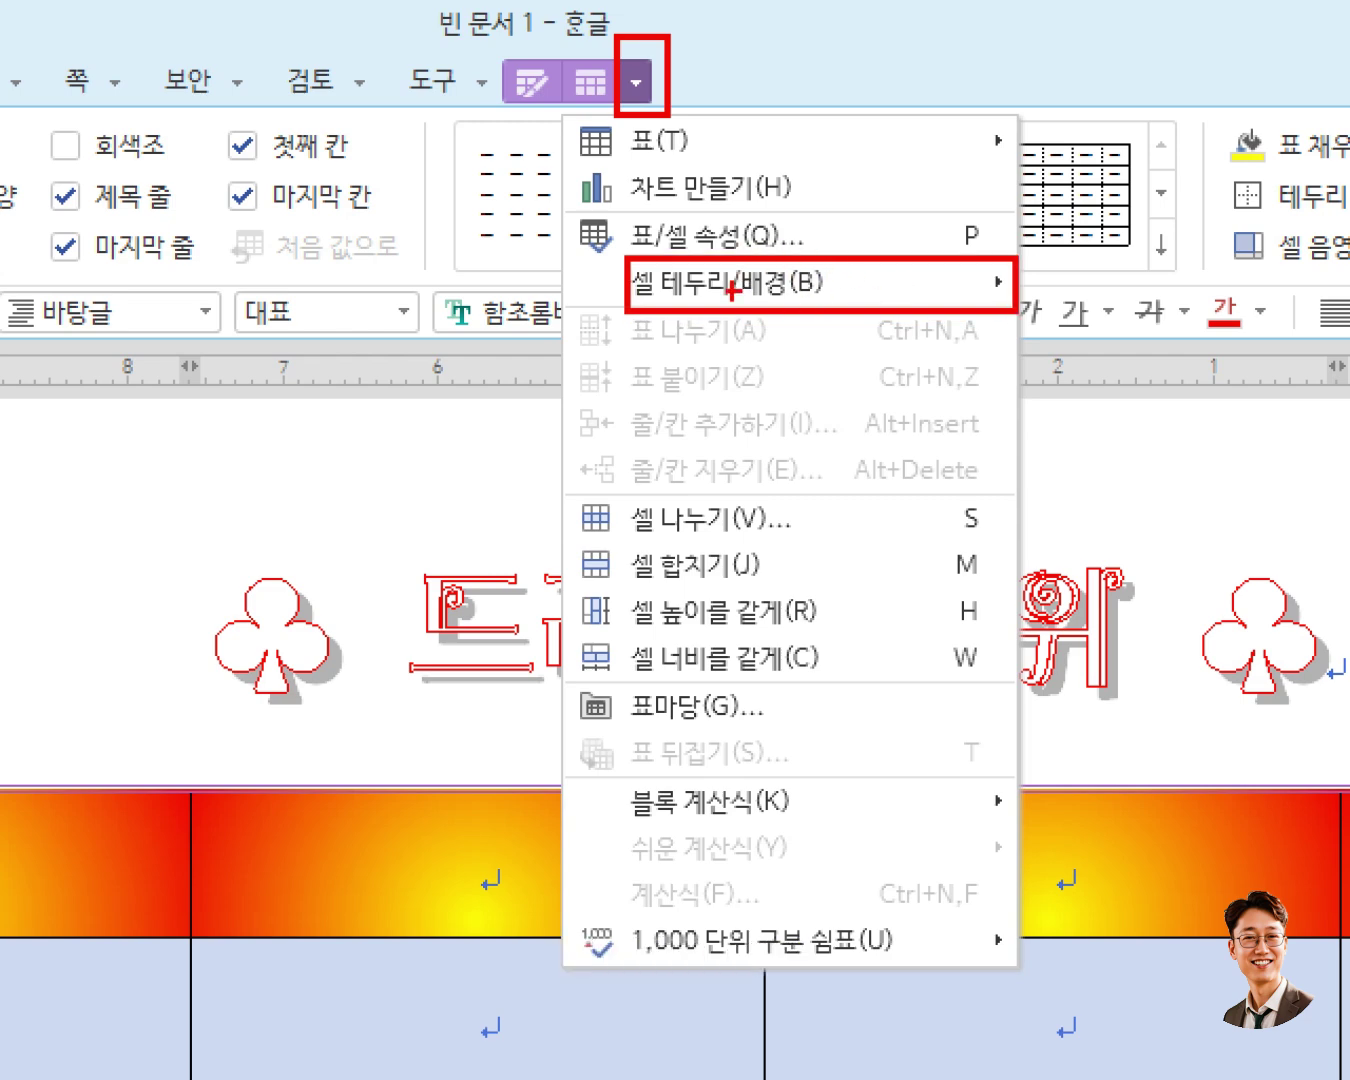
pyautogui.moveTo(730, 291); pyautogui.dragTo(816, 290)
pyautogui.press('Escape')
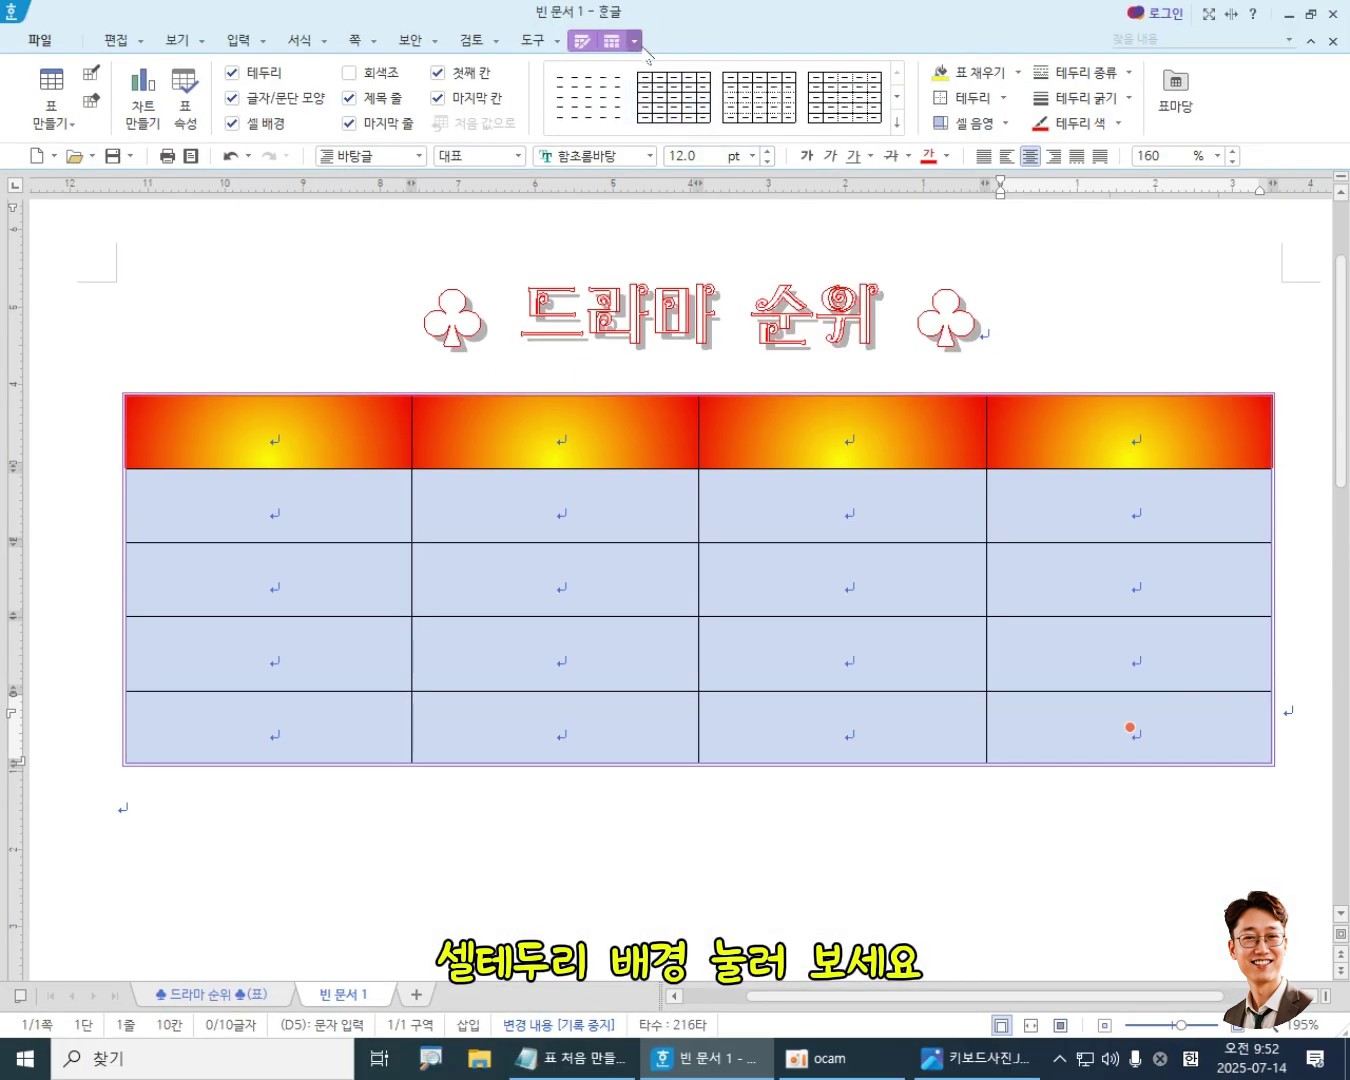
pyautogui.click(634, 40)
pyautogui.moveTo(685, 150)
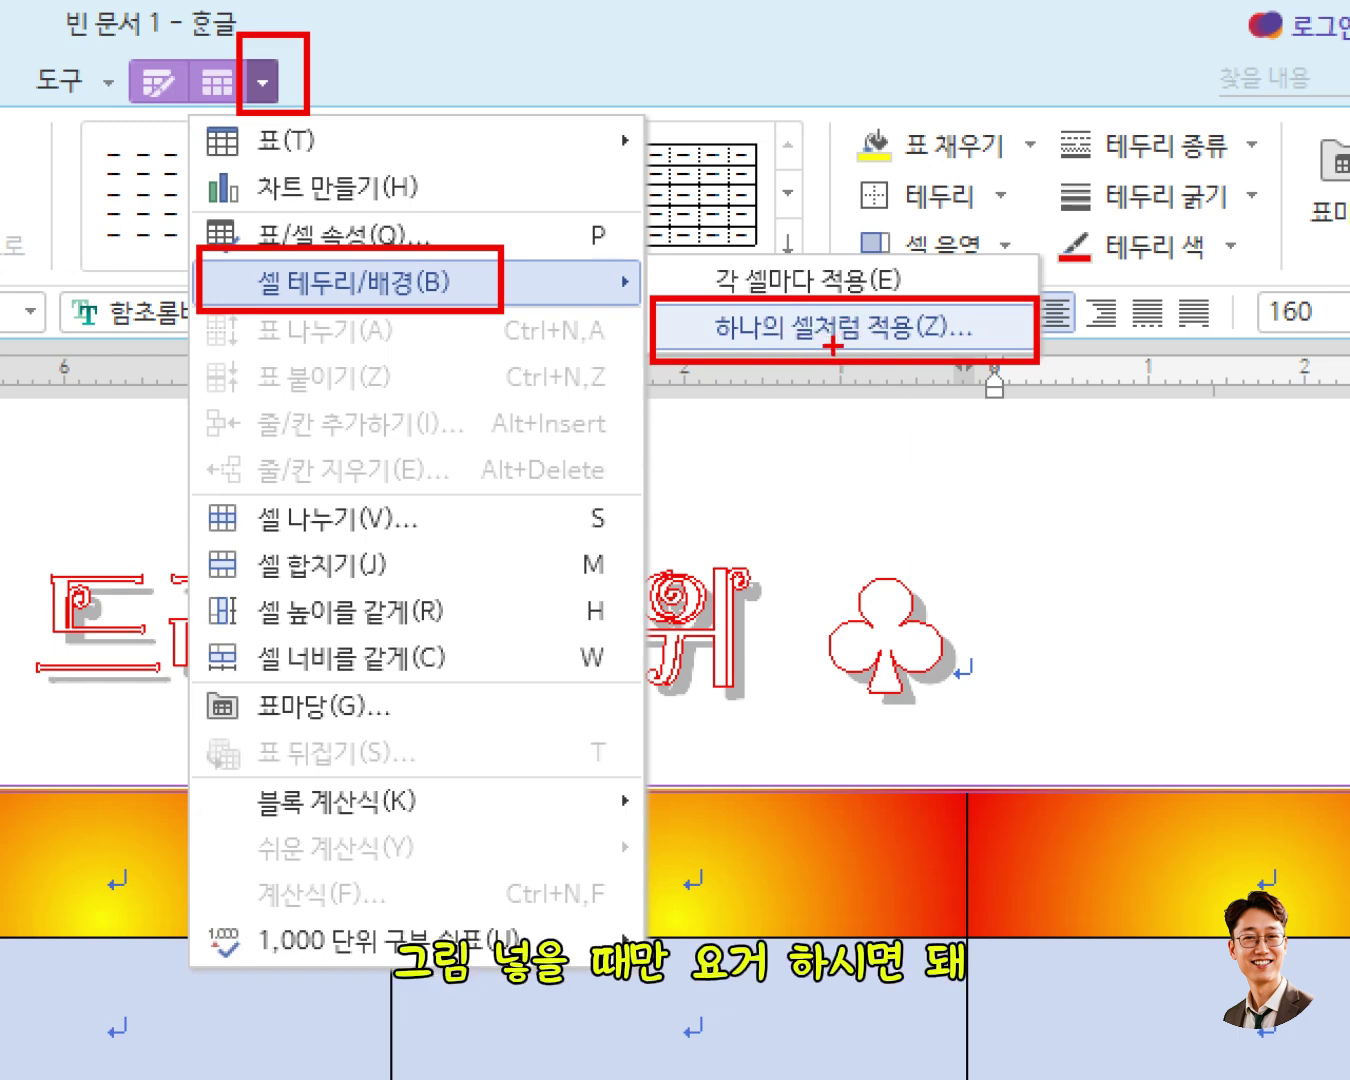
pyautogui.moveTo(701, 368)
pyautogui.mouseDown()
pyautogui.moveTo(672, 420)
pyautogui.moveTo(703, 420)
pyautogui.moveTo(655, 415)
pyautogui.mouseUp()
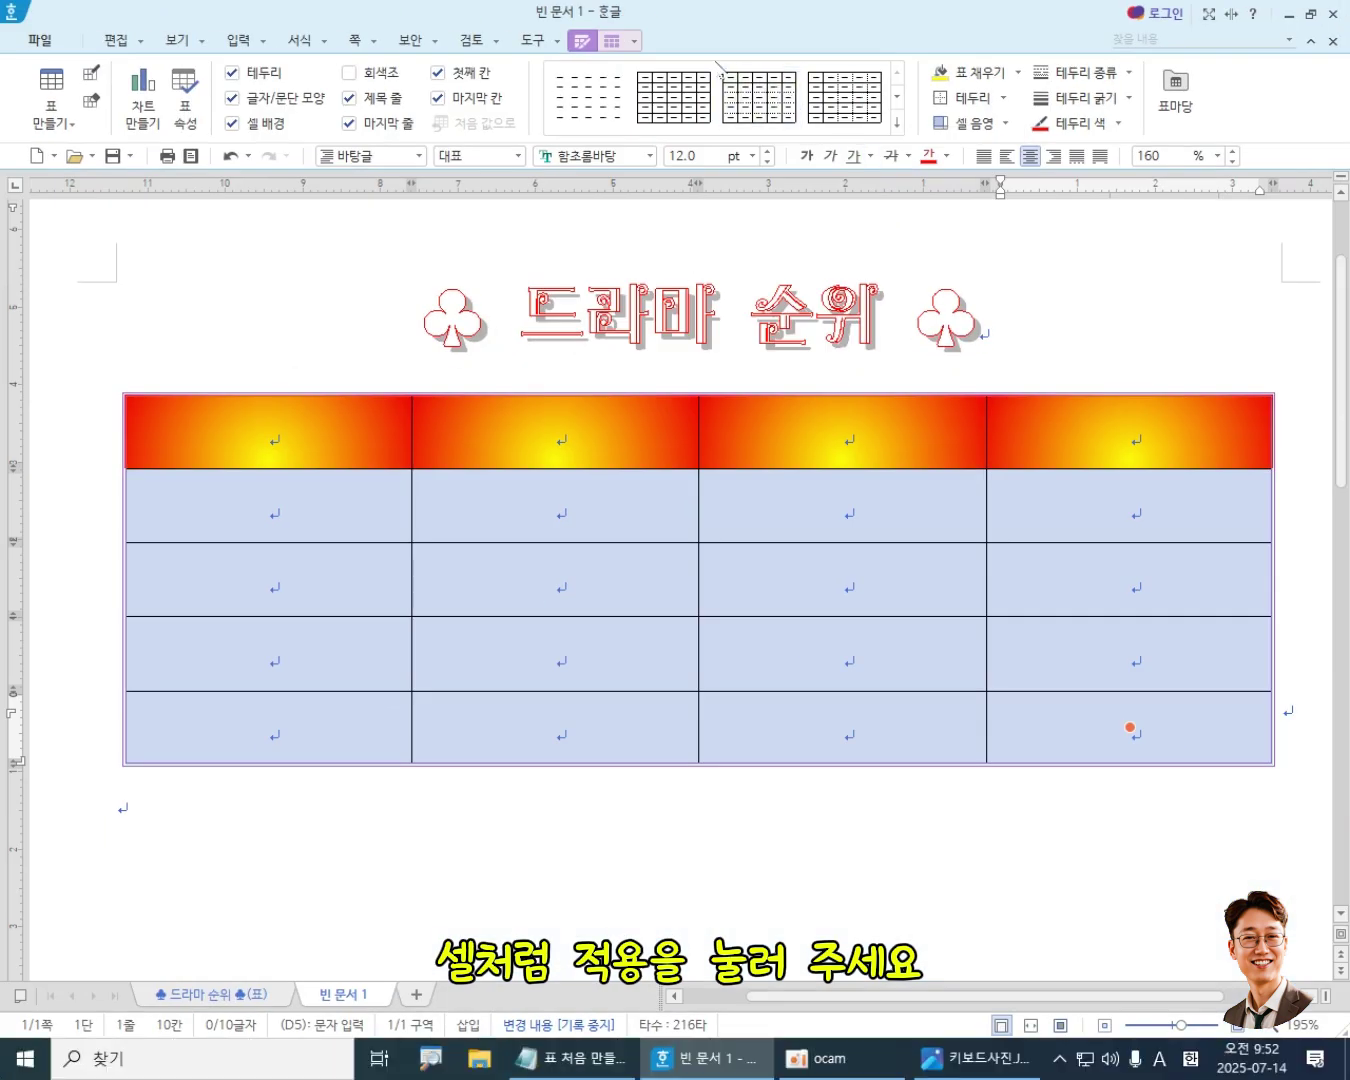
# - Open the cell border/background settings for the selected cells with the 하나의 셀처럼 적용 option, which treats them as one cell
pyautogui.click(261, 83)
pyautogui.moveTo(672, 142)
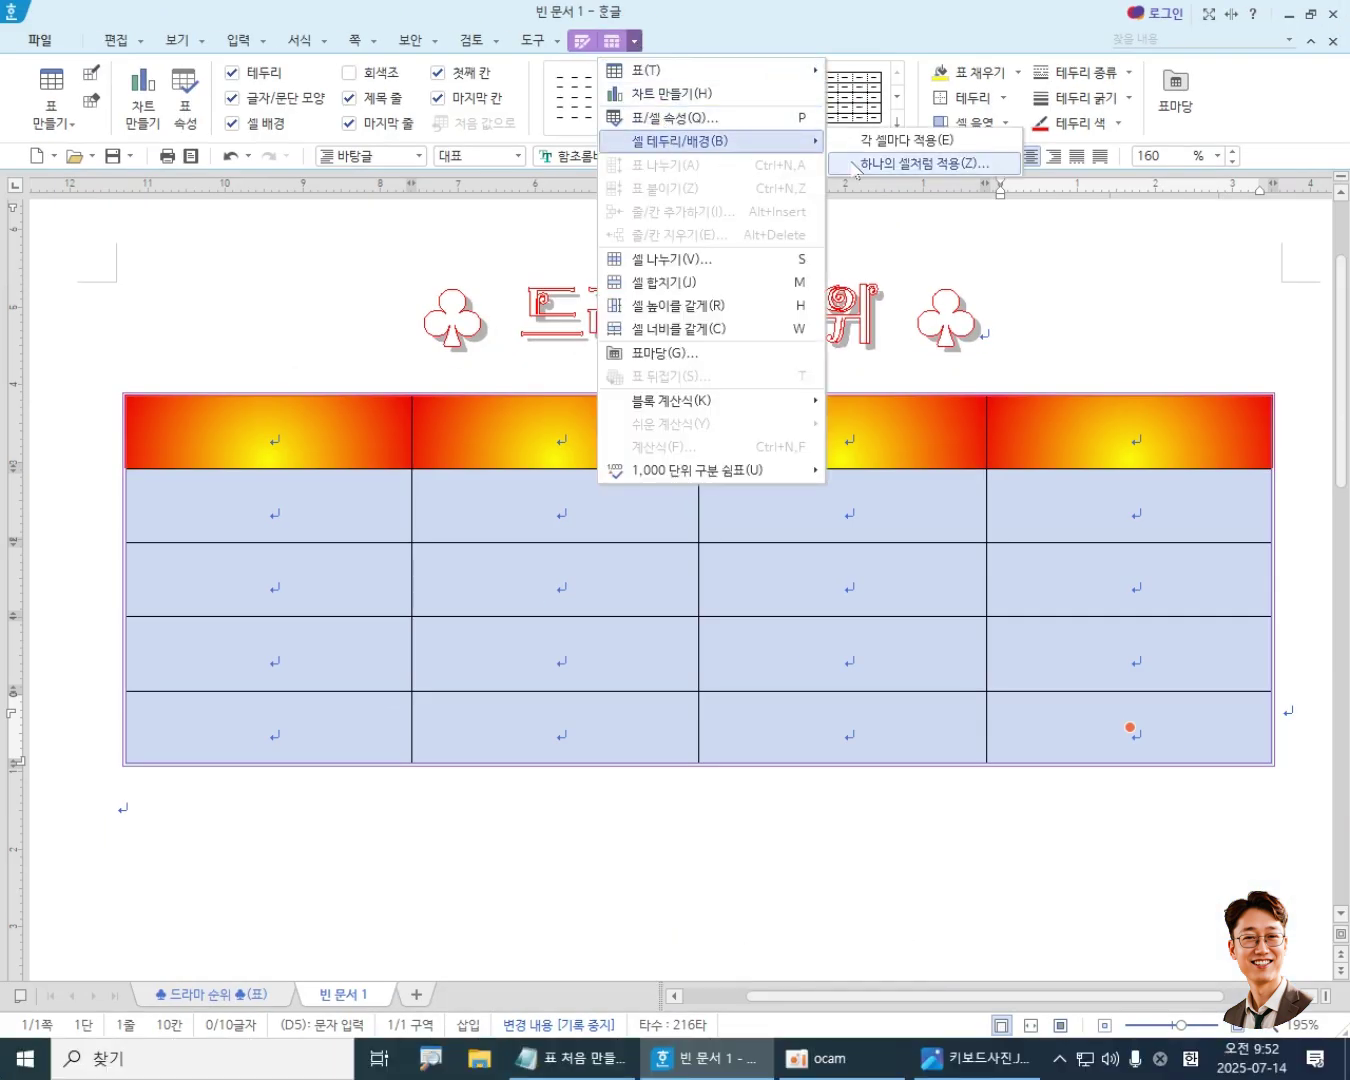
pyautogui.click(880, 163)
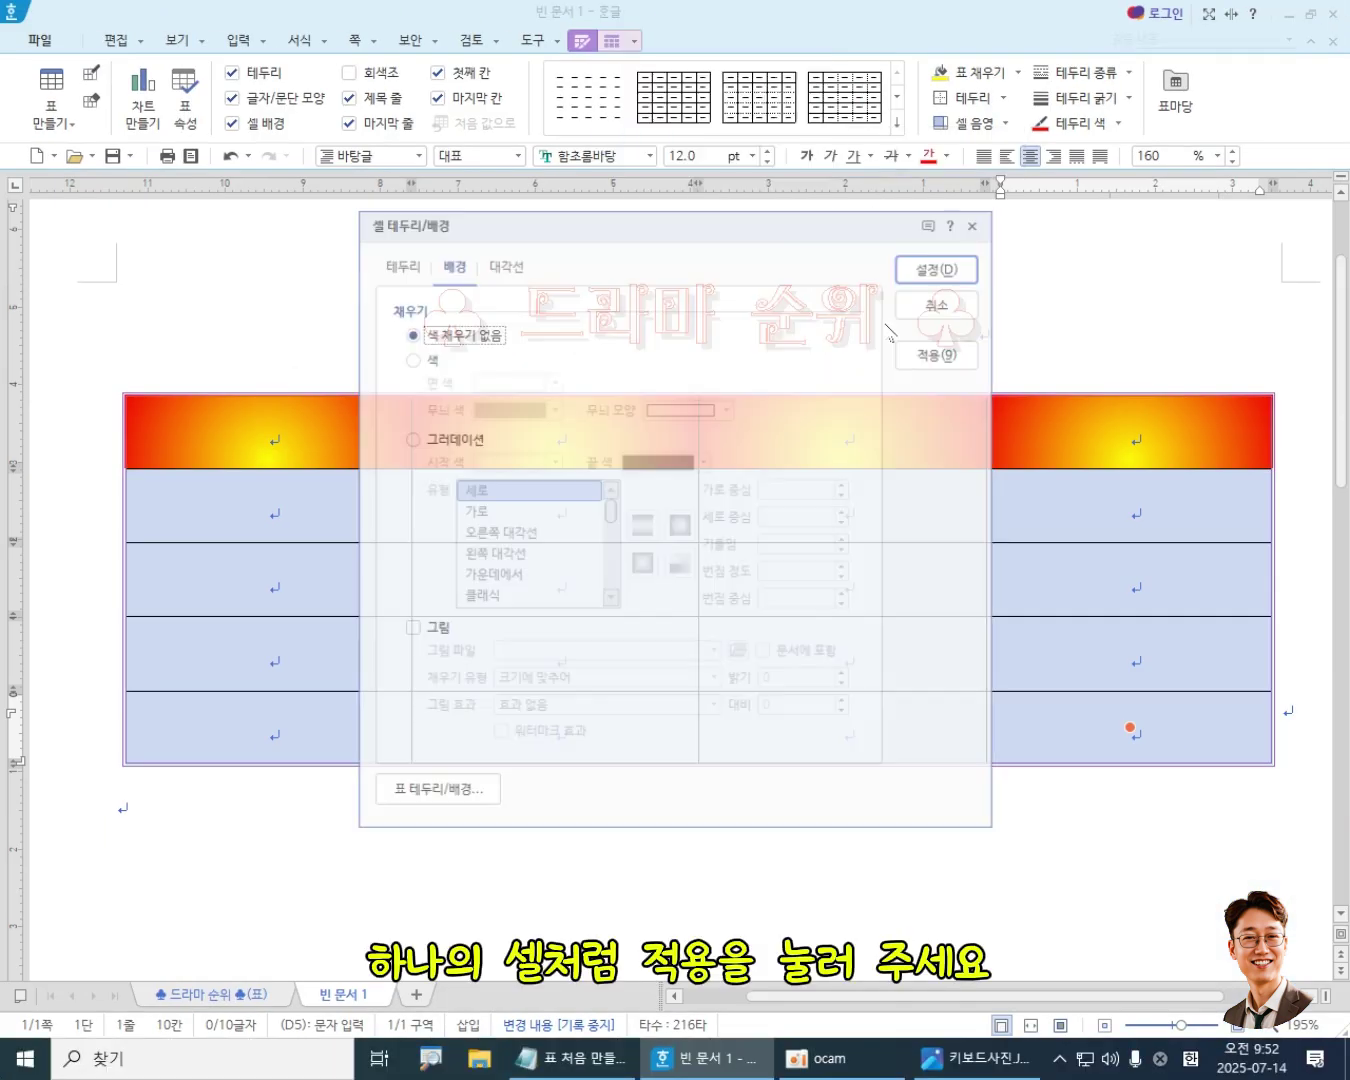
pyautogui.moveTo(652, 224); pyautogui.dragTo(889, 192)
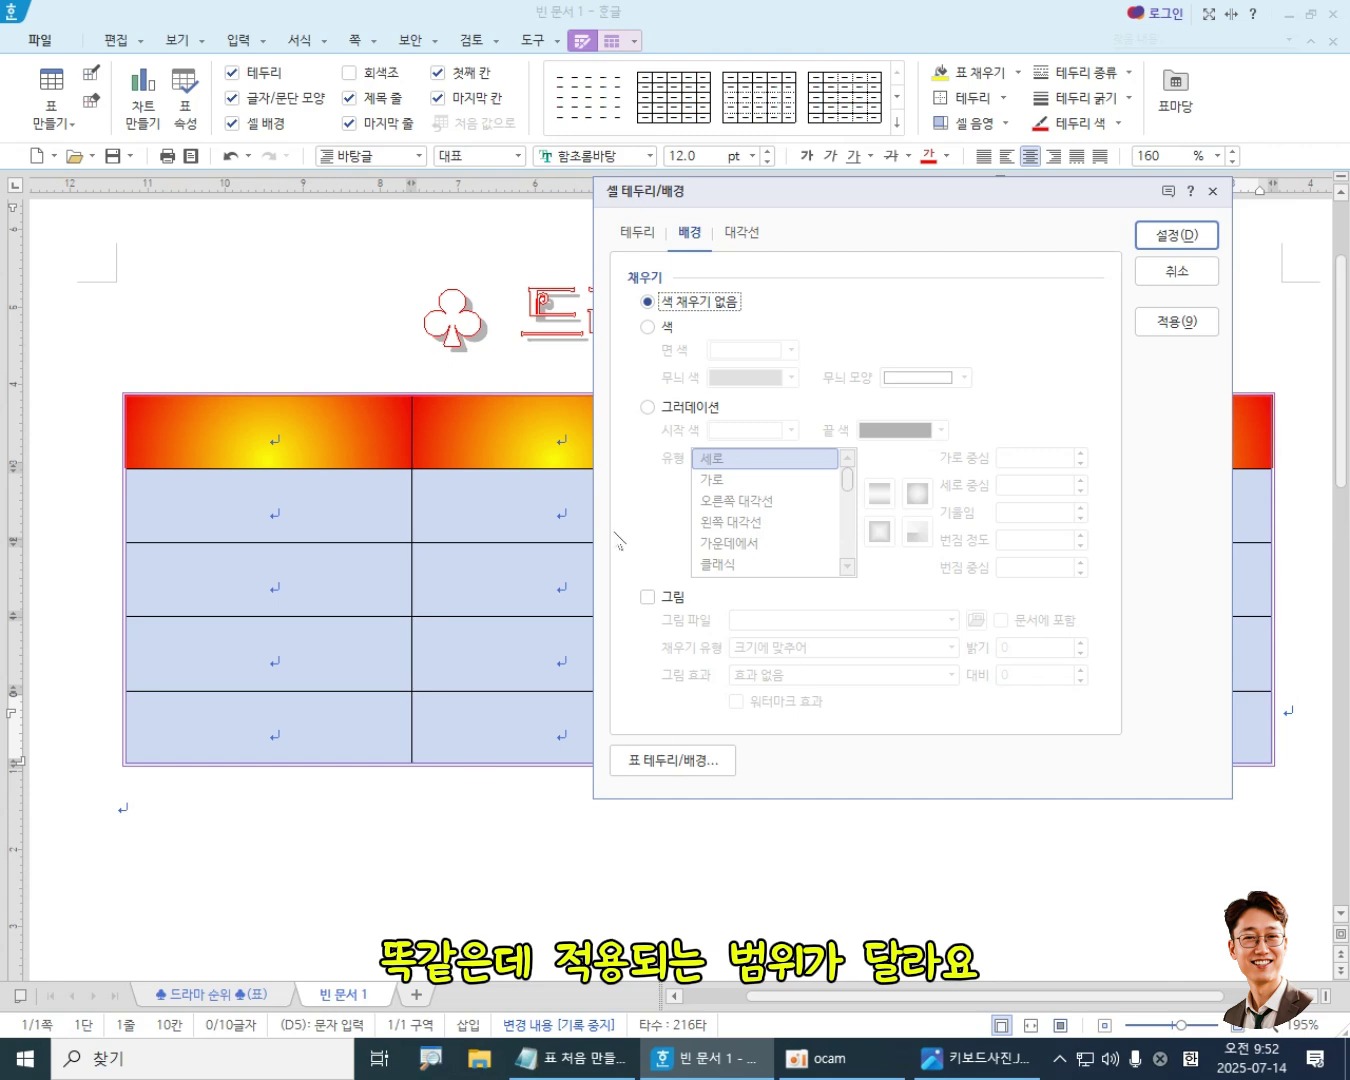
pyautogui.moveTo(768, 195); pyautogui.dragTo(753, 228)
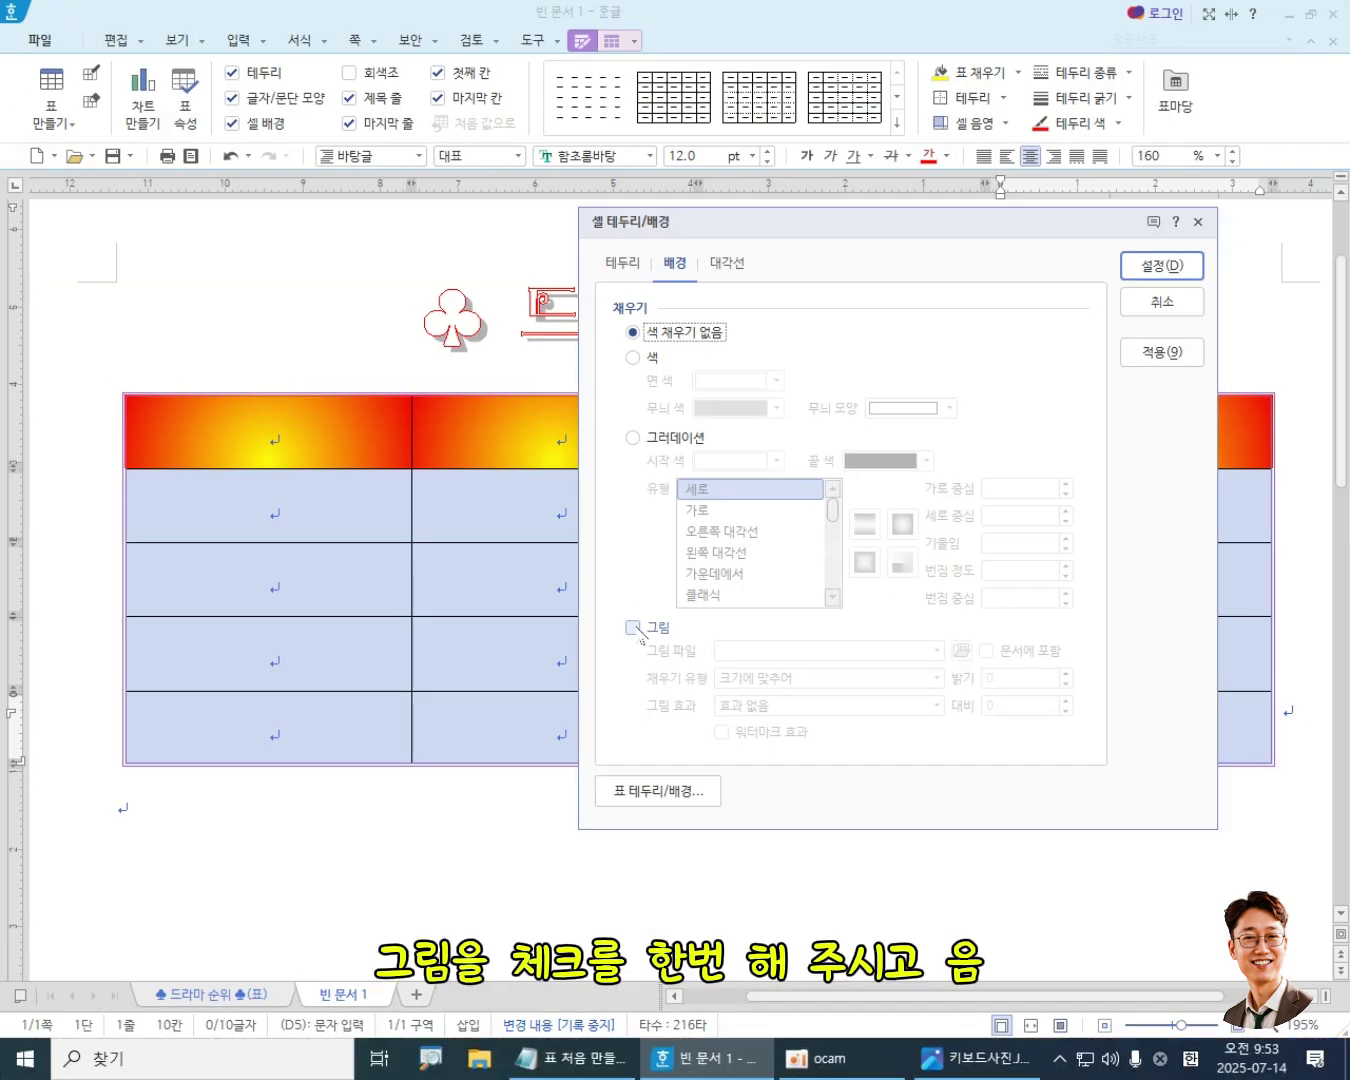
# - Turn on the picture fill for the selected cells and choose the 제주도 image from the 기초반 folder in Documents
pyautogui.click(632, 628)
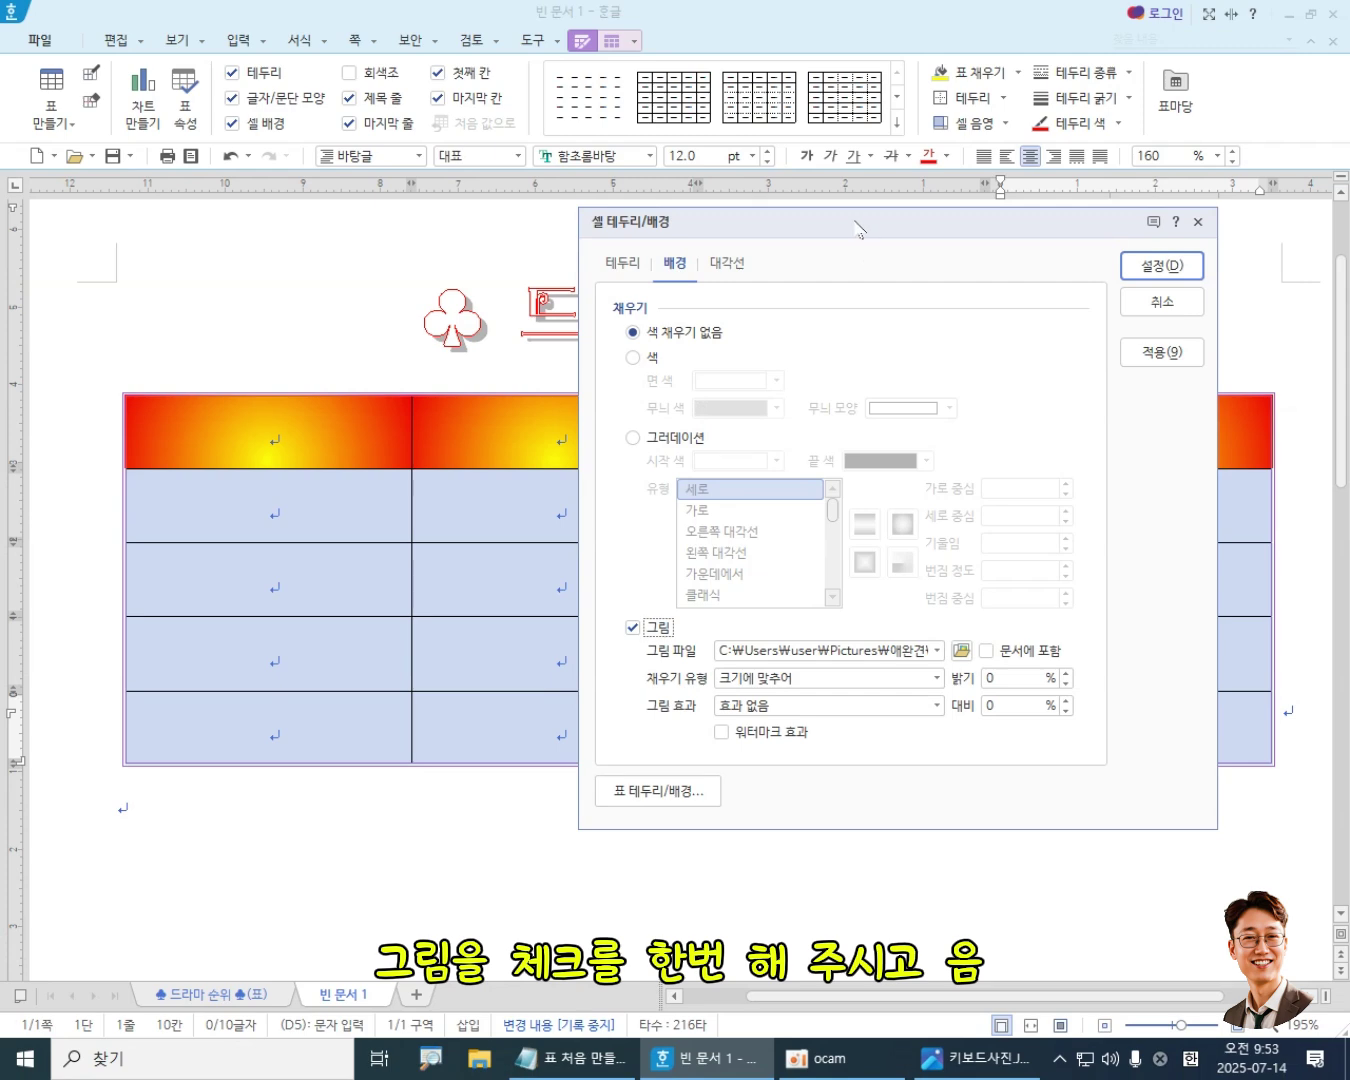
pyautogui.moveTo(857, 229); pyautogui.dragTo(858, 149)
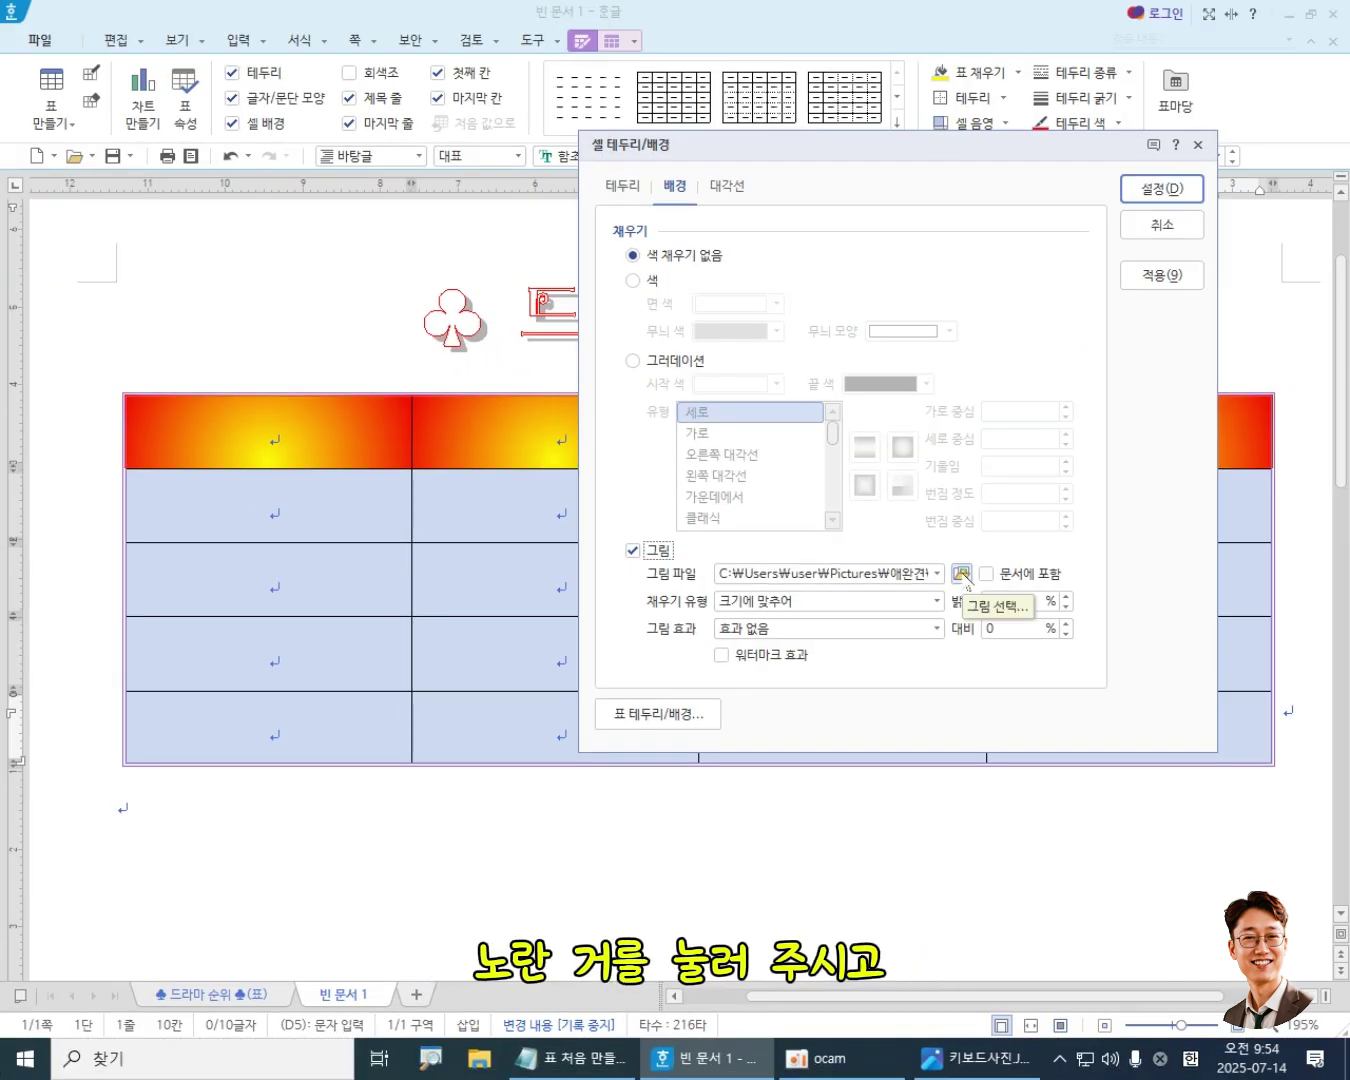
pyautogui.click(1086, 500)
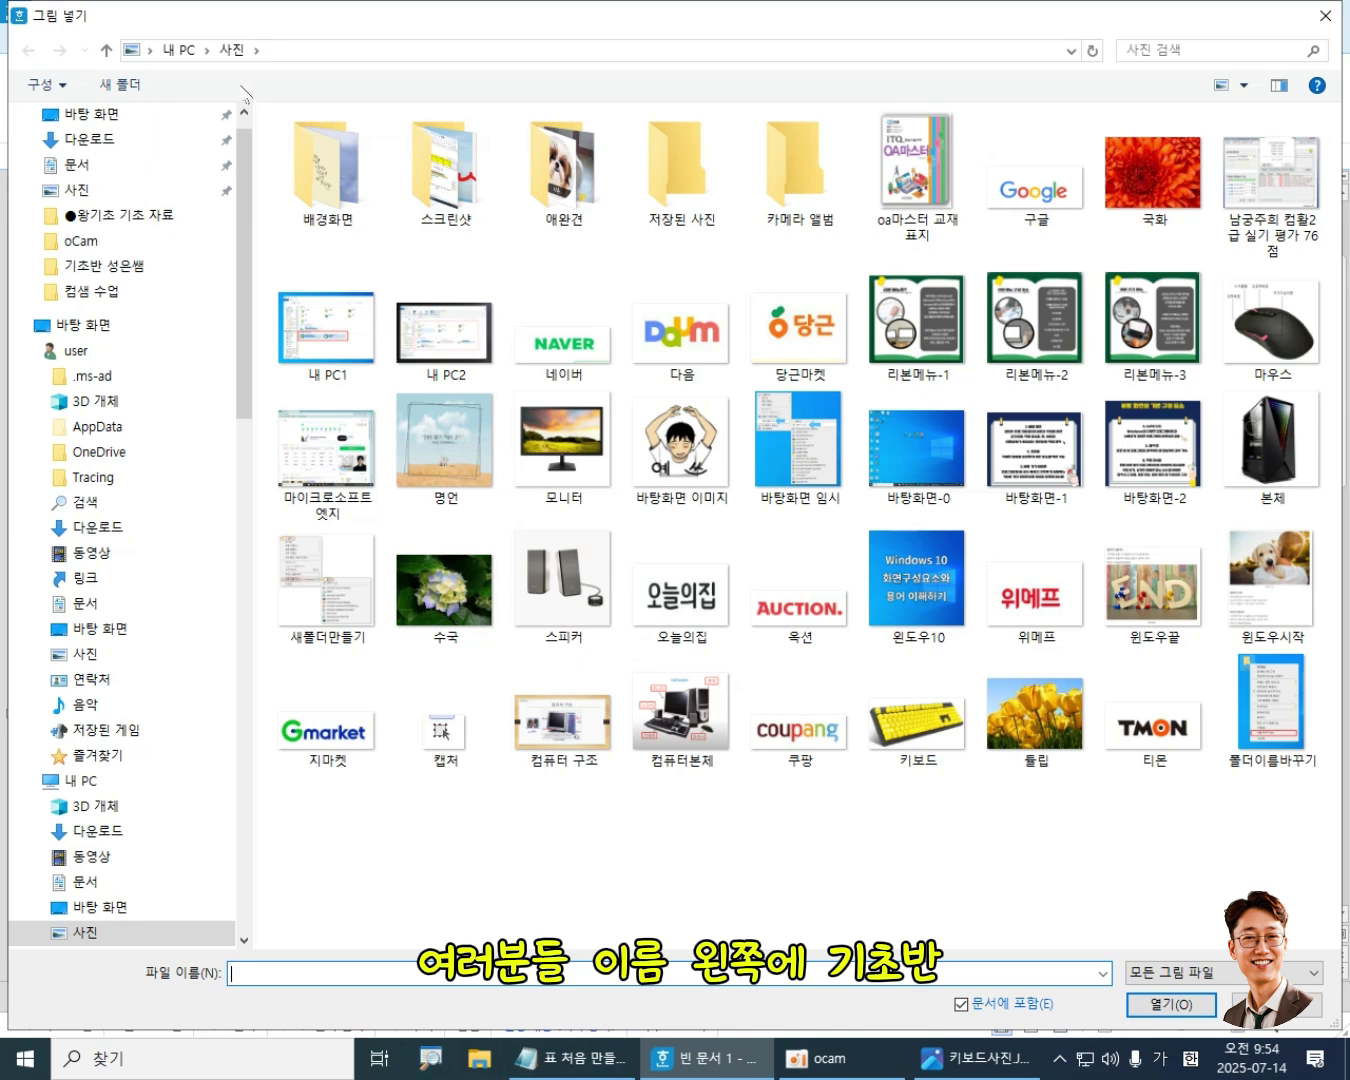
pyautogui.click(113, 267)
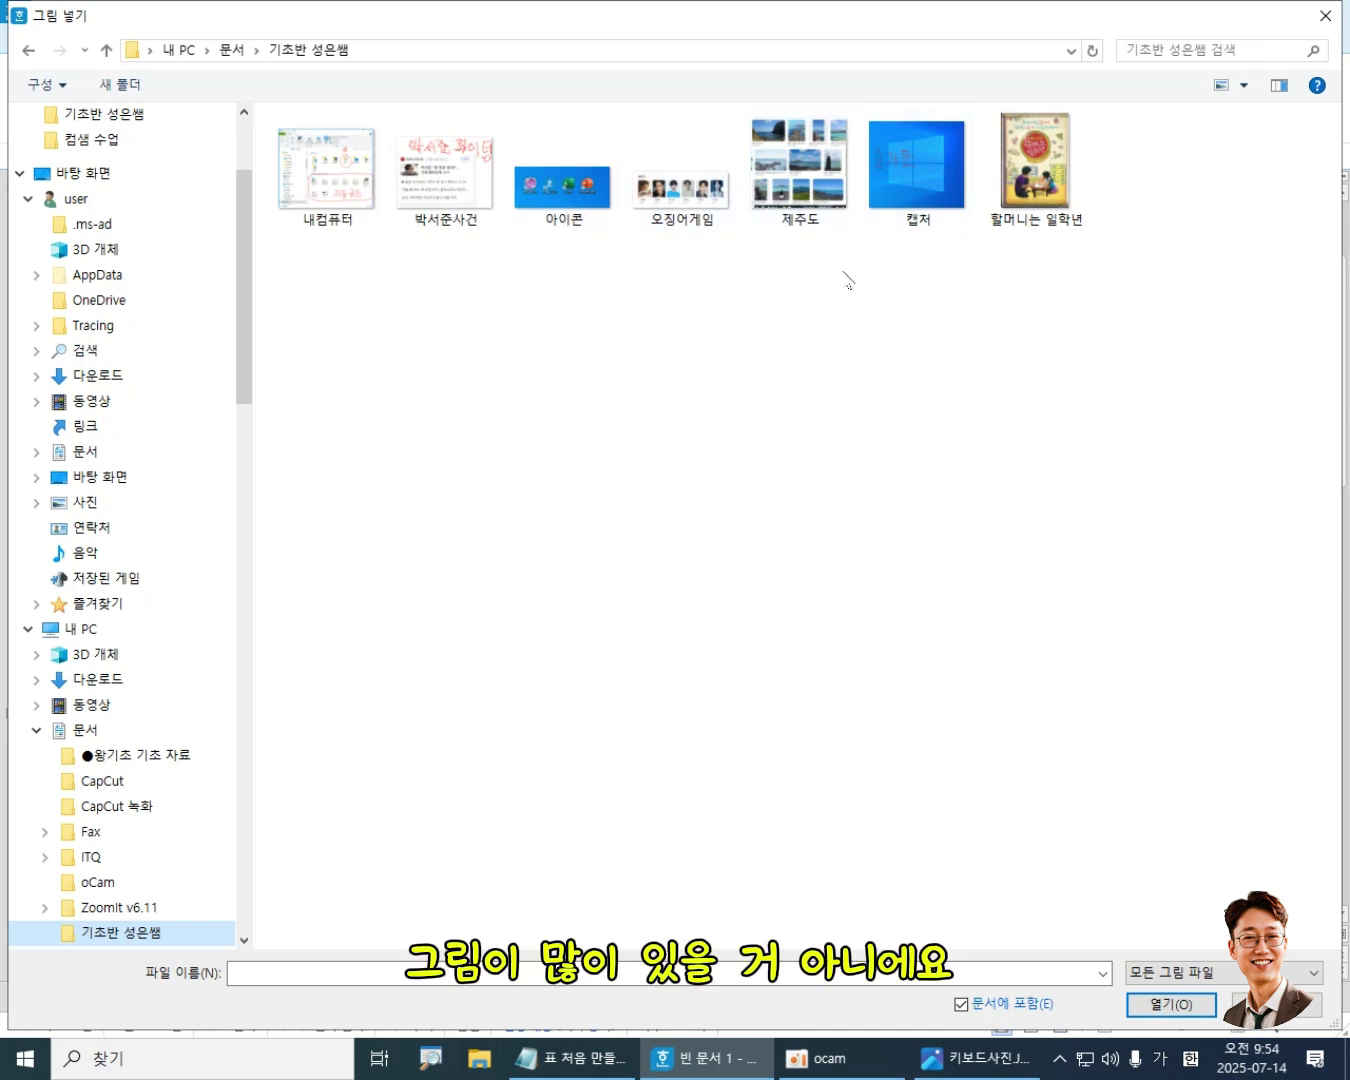
pyautogui.click(796, 178)
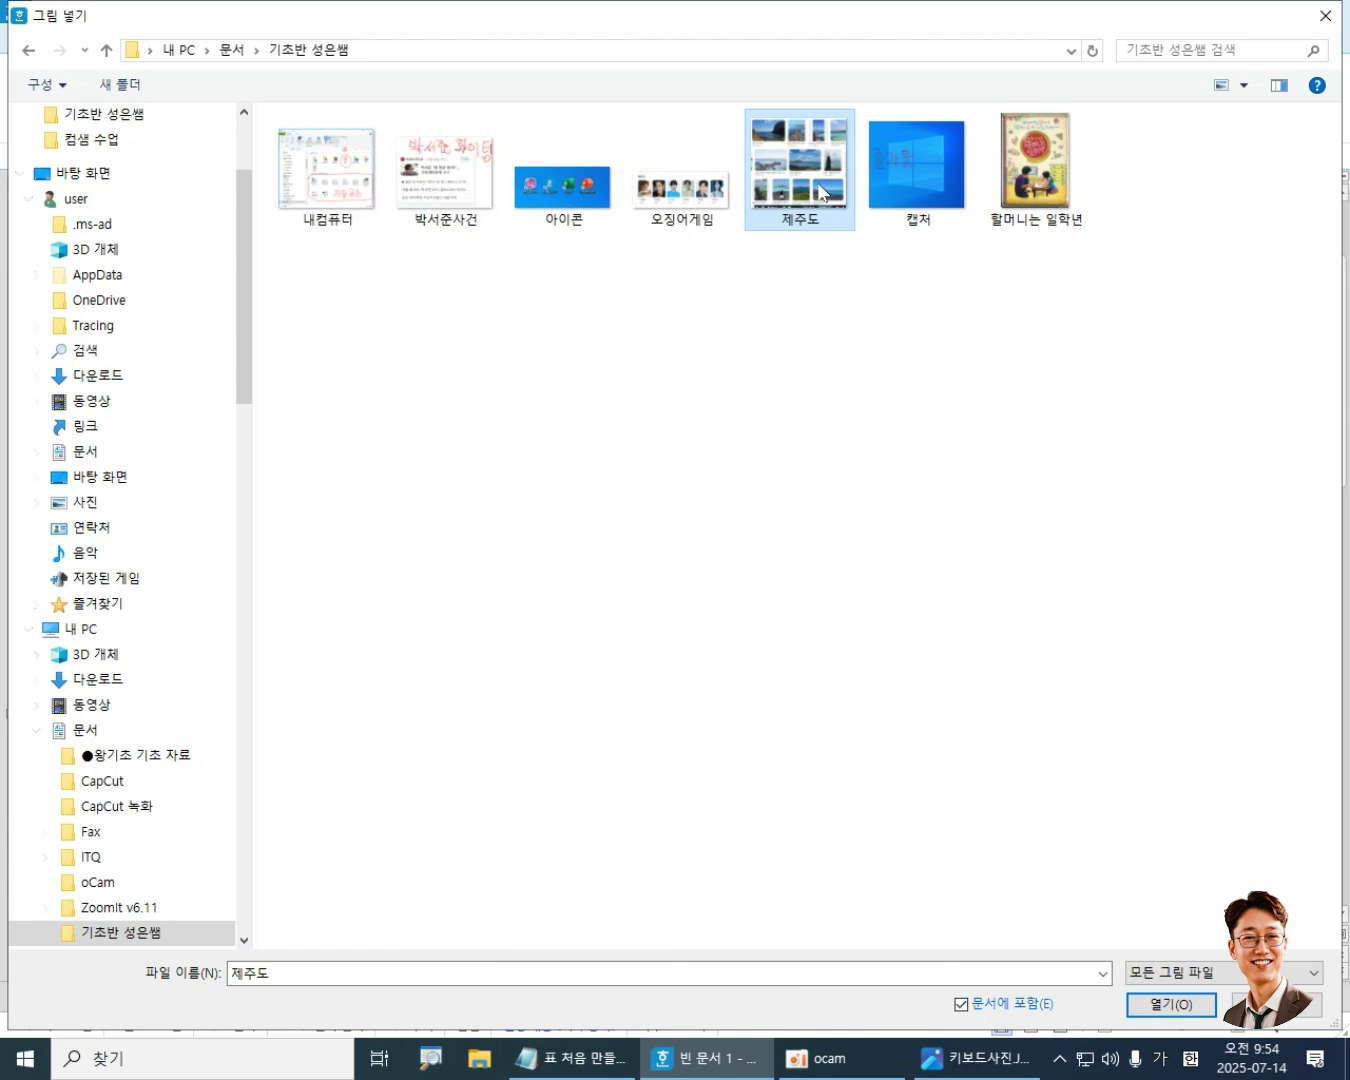
pyautogui.moveTo(705, 75); pyautogui.dragTo(877, 285)
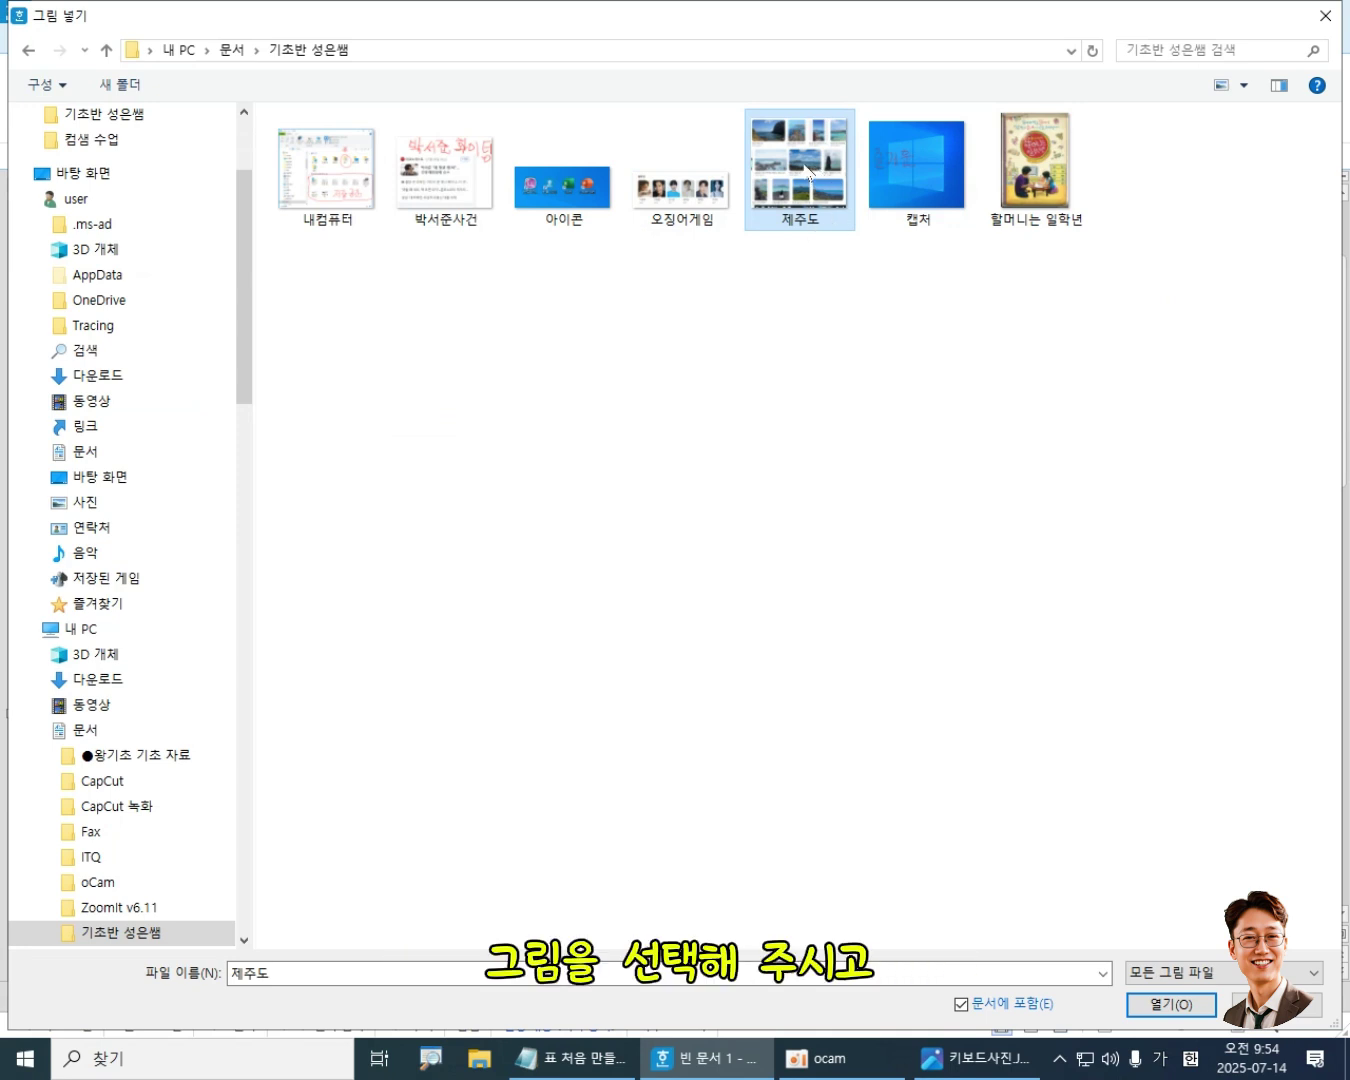
pyautogui.click(1201, 1007)
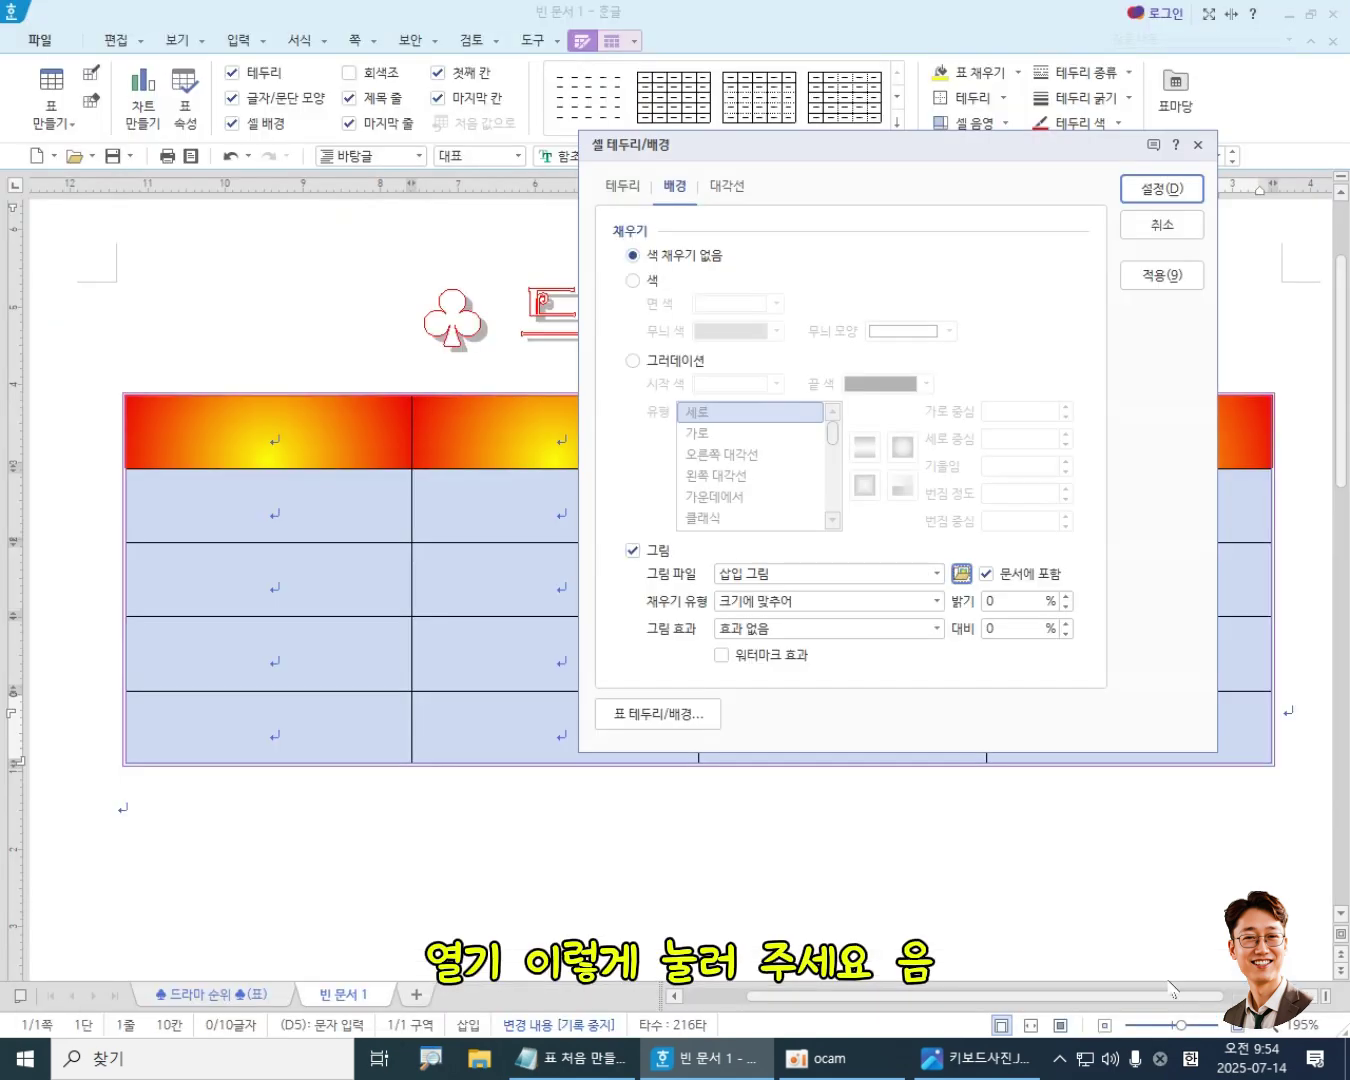
pyautogui.moveTo(924, 153); pyautogui.dragTo(754, 123)
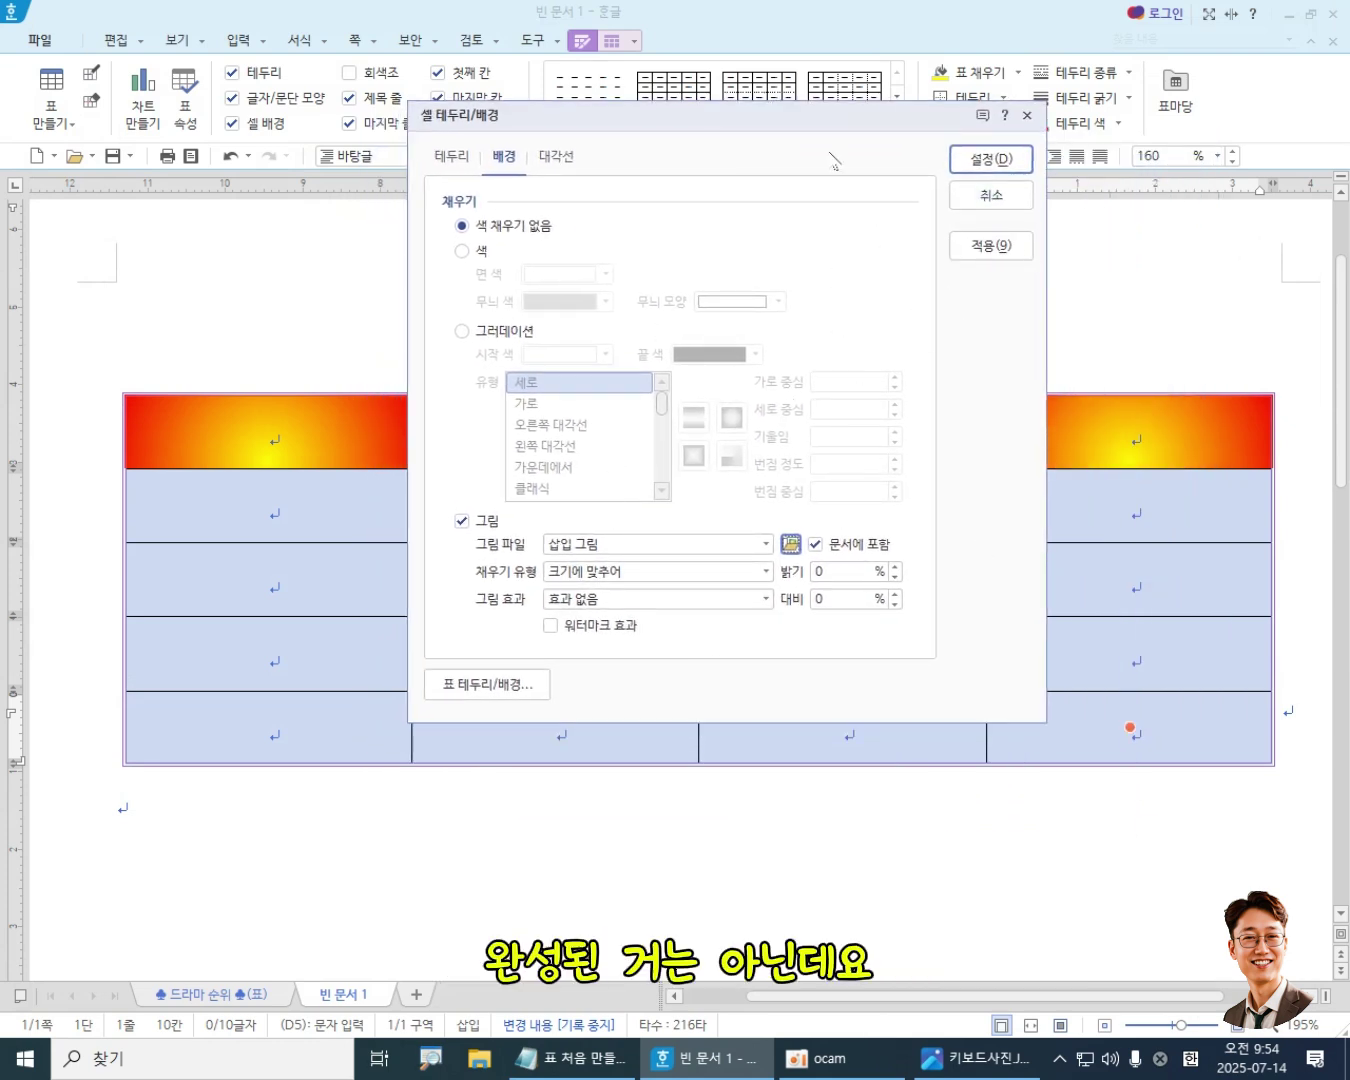
pyautogui.moveTo(772, 125); pyautogui.dragTo(696, 67)
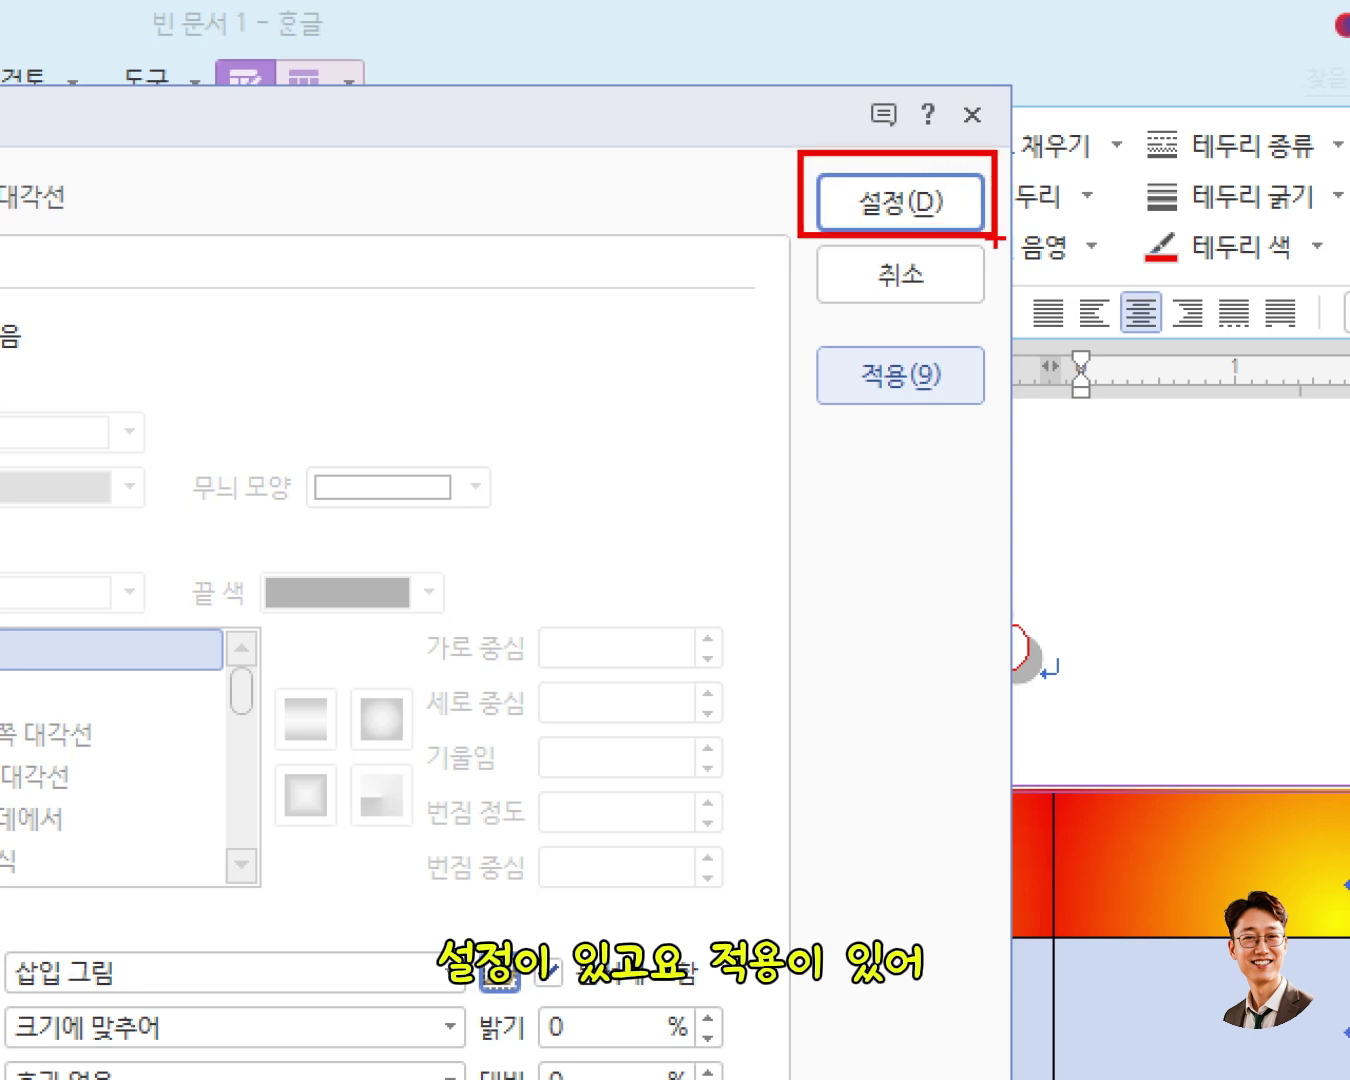
pyautogui.moveTo(774, 337); pyautogui.dragTo(1000, 447)
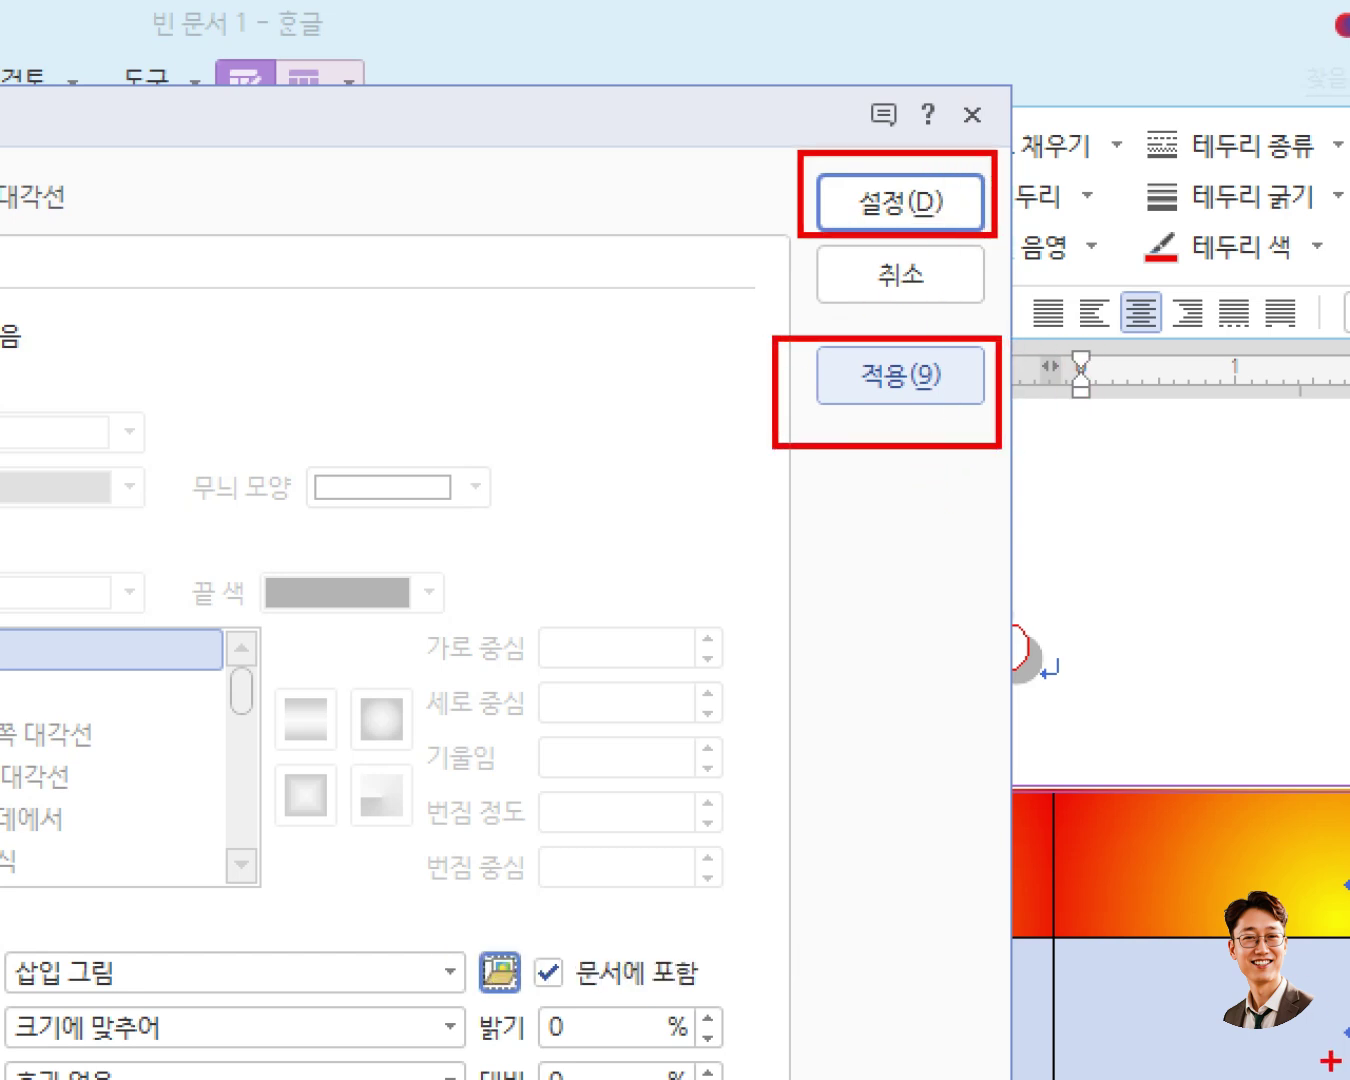
pyautogui.moveTo(1262, 1068); pyautogui.dragTo(1223, 1064)
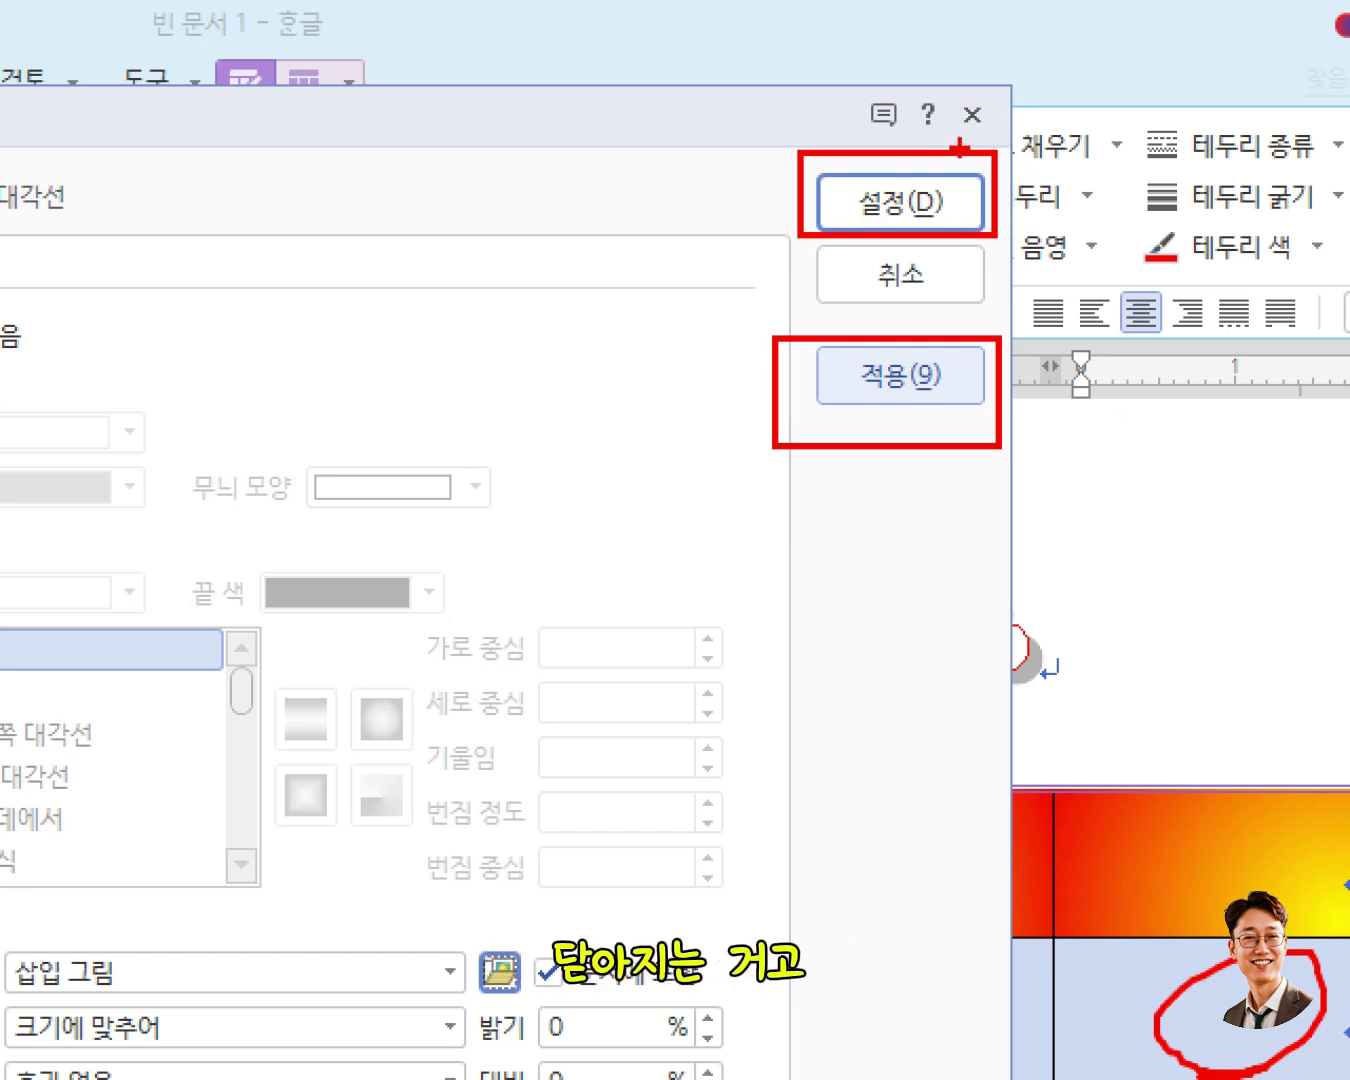
pyautogui.moveTo(853, 456); pyautogui.dragTo(890, 434)
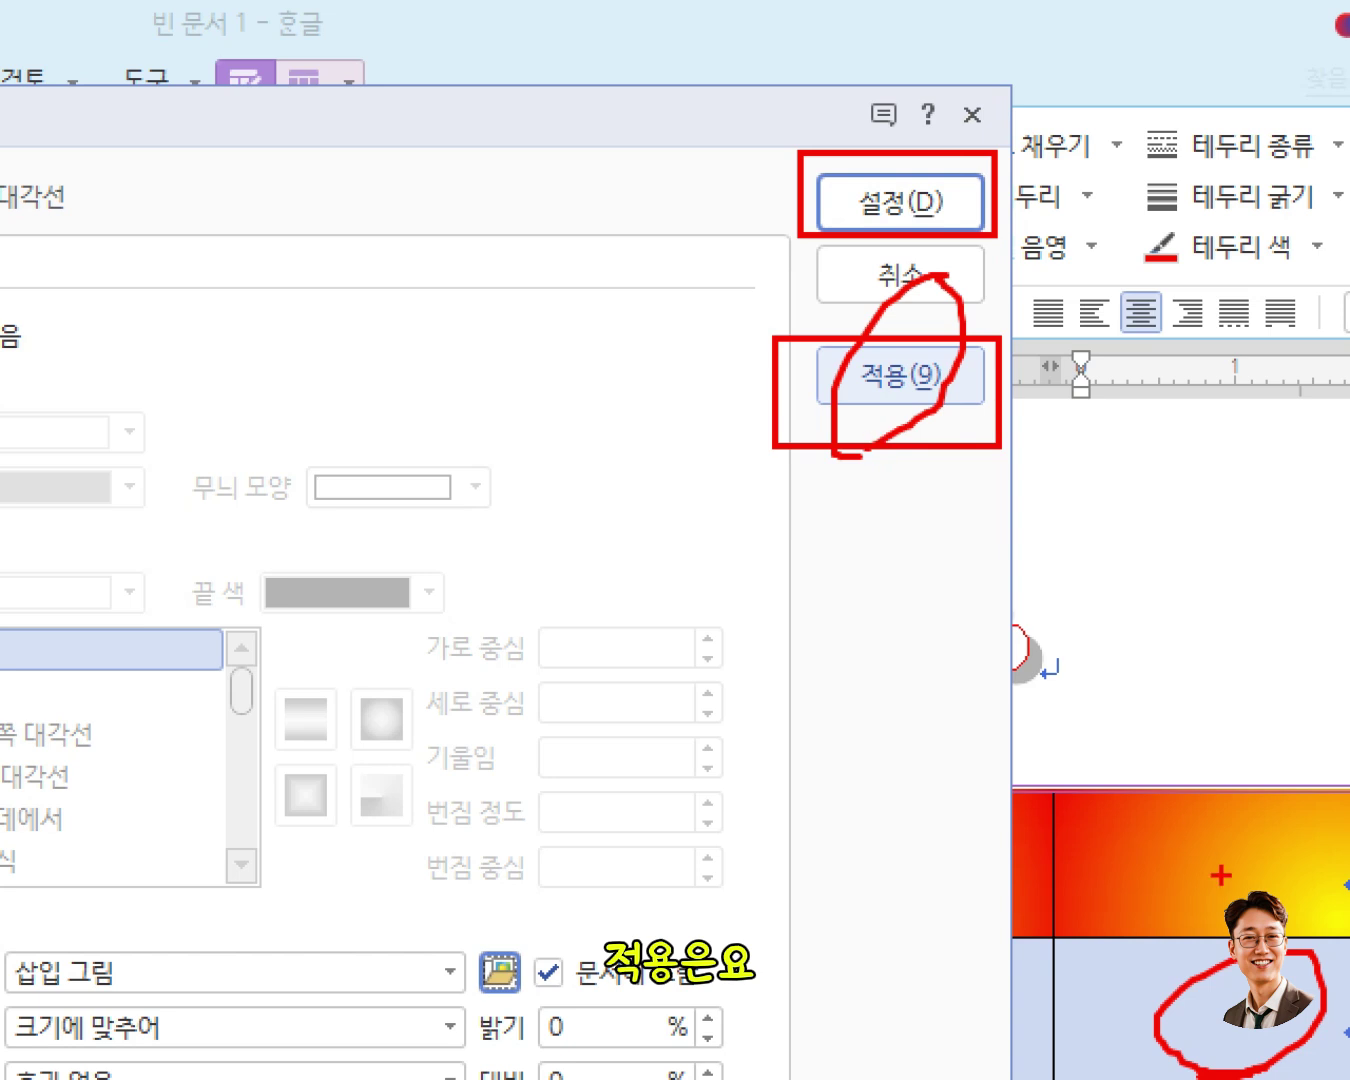
pyautogui.moveTo(1296, 1032)
pyautogui.mouseDown()
pyautogui.moveTo(1310, 1051)
pyautogui.moveTo(1190, 1058)
pyautogui.moveTo(1300, 985)
pyautogui.mouseUp()
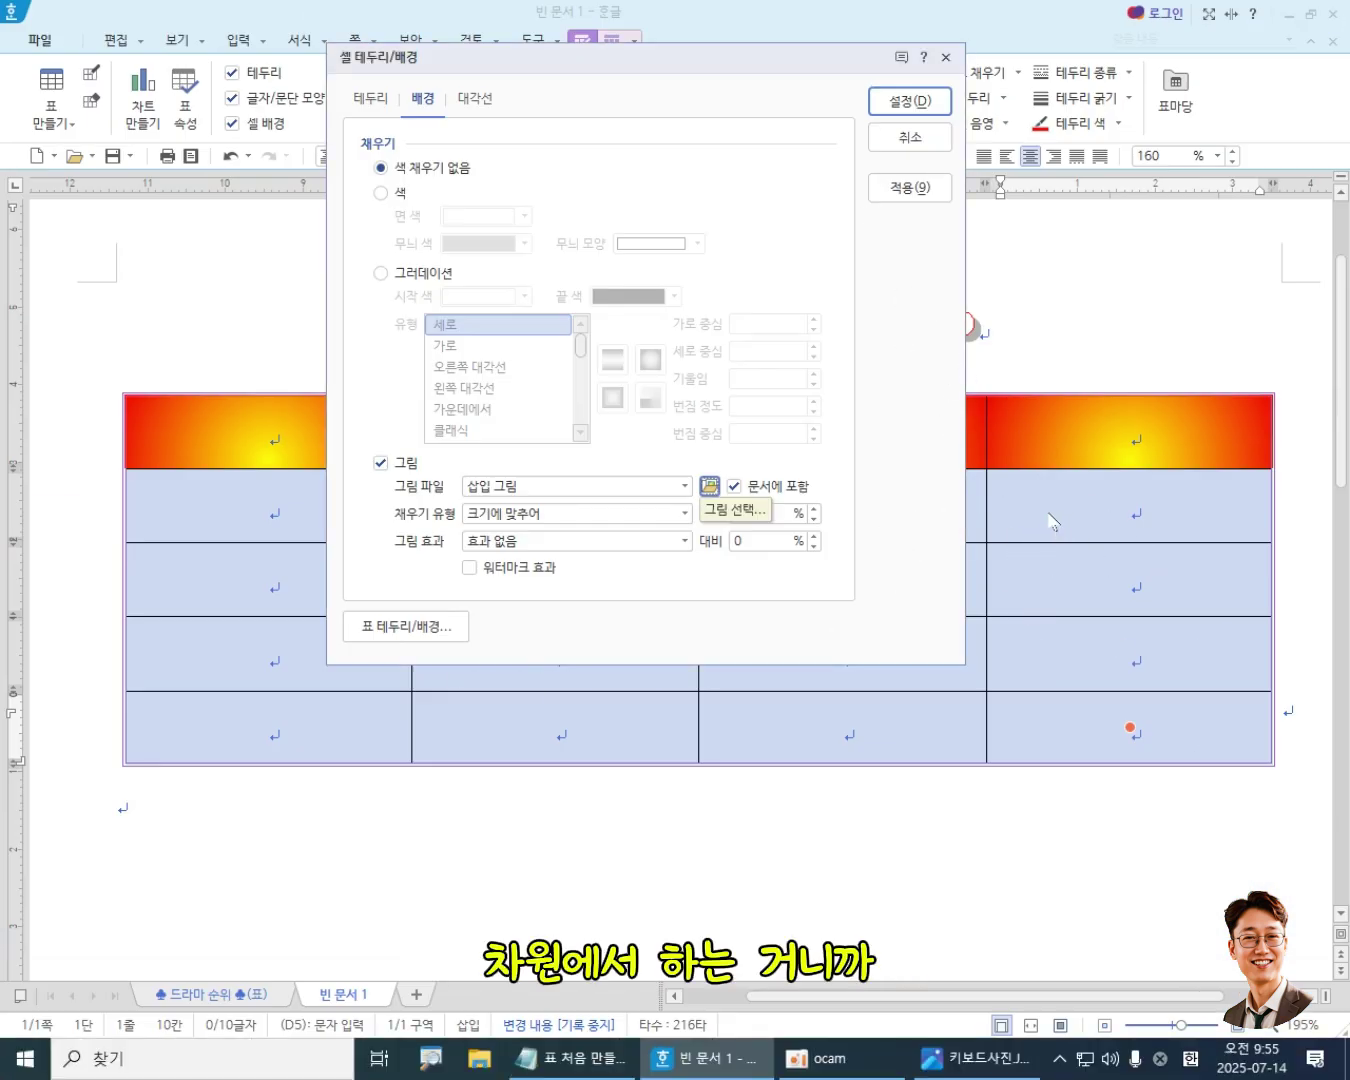
# - Apply the 제주도 picture fill to the selected cells, keeping the background settings open, and check it in the table
pyautogui.click(913, 188)
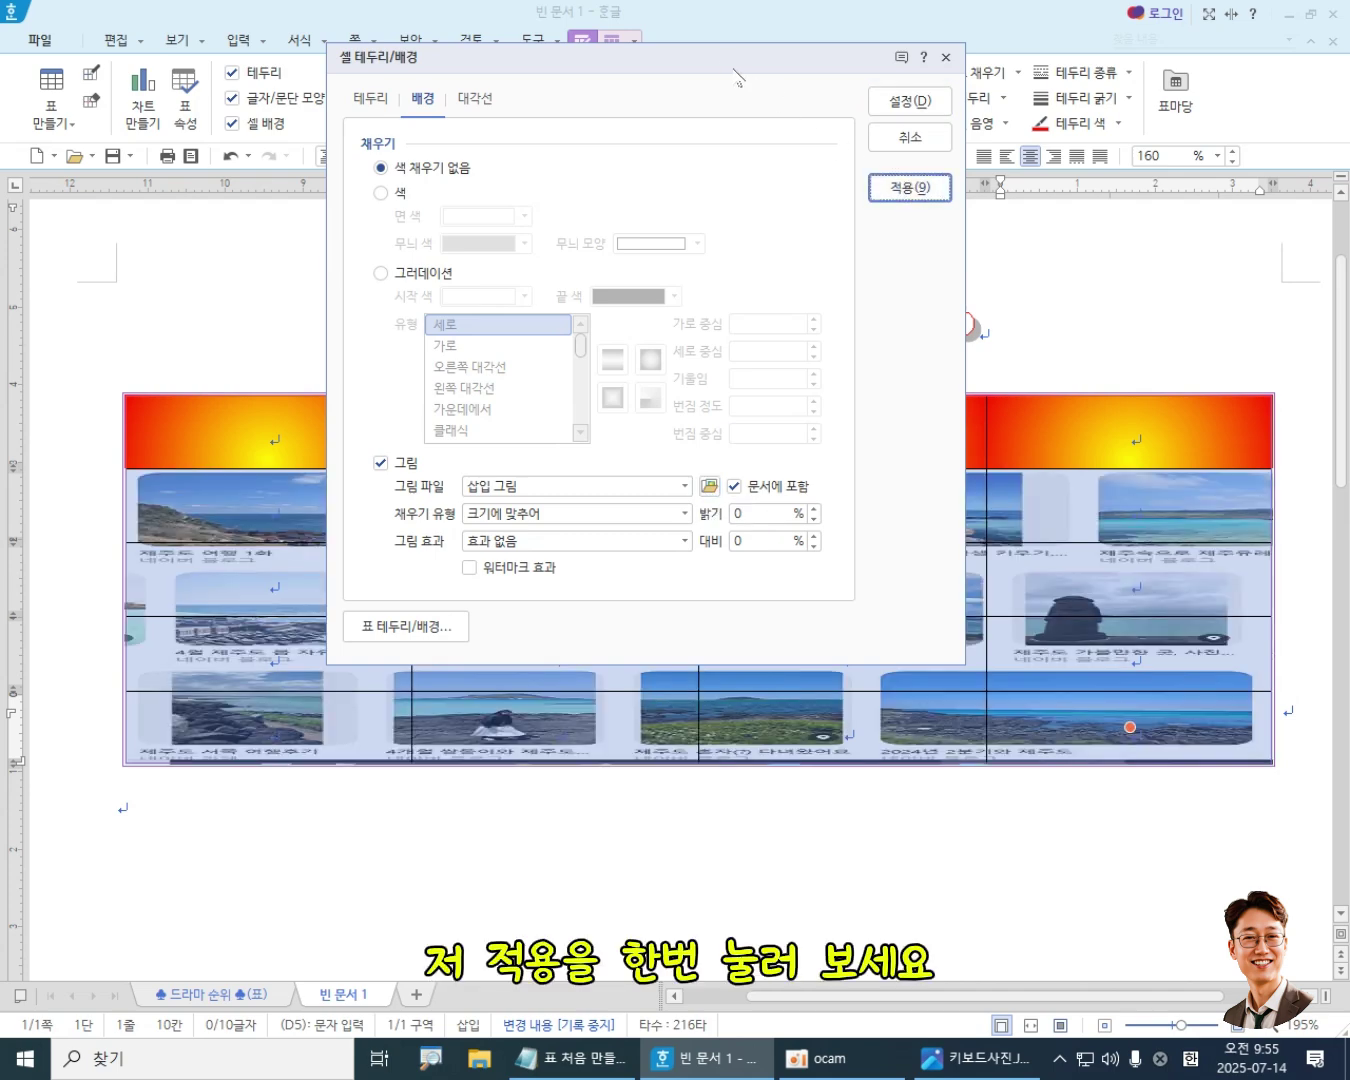
pyautogui.moveTo(717, 57); pyautogui.dragTo(957, 168)
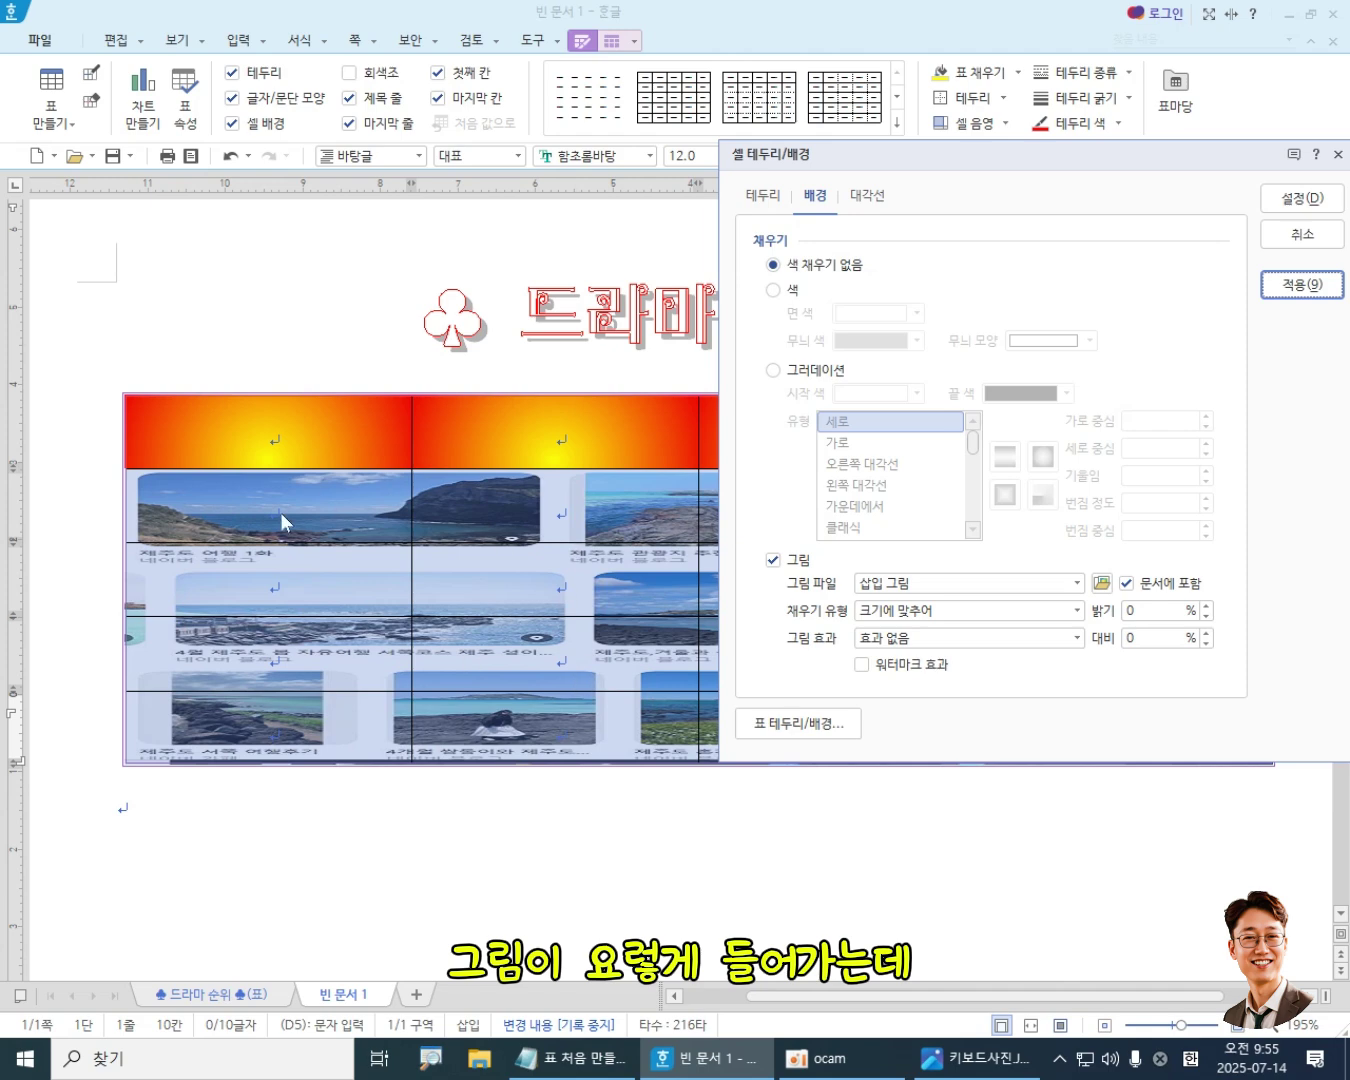
pyautogui.moveTo(986, 166); pyautogui.dragTo(679, 158)
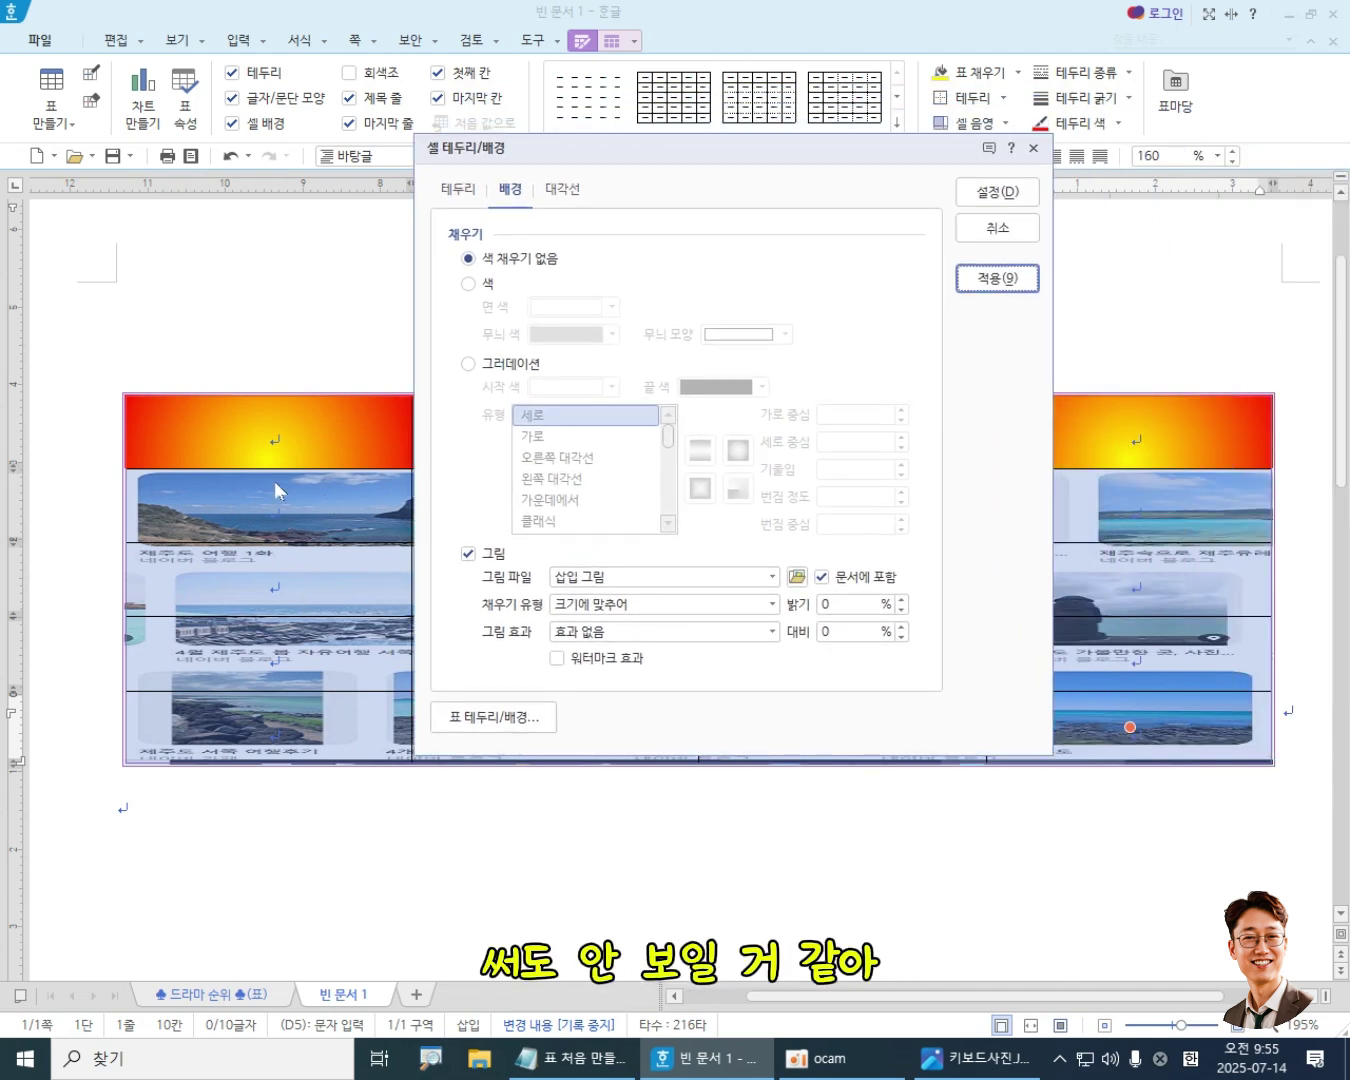
pyautogui.moveTo(686, 152); pyautogui.dragTo(747, 107)
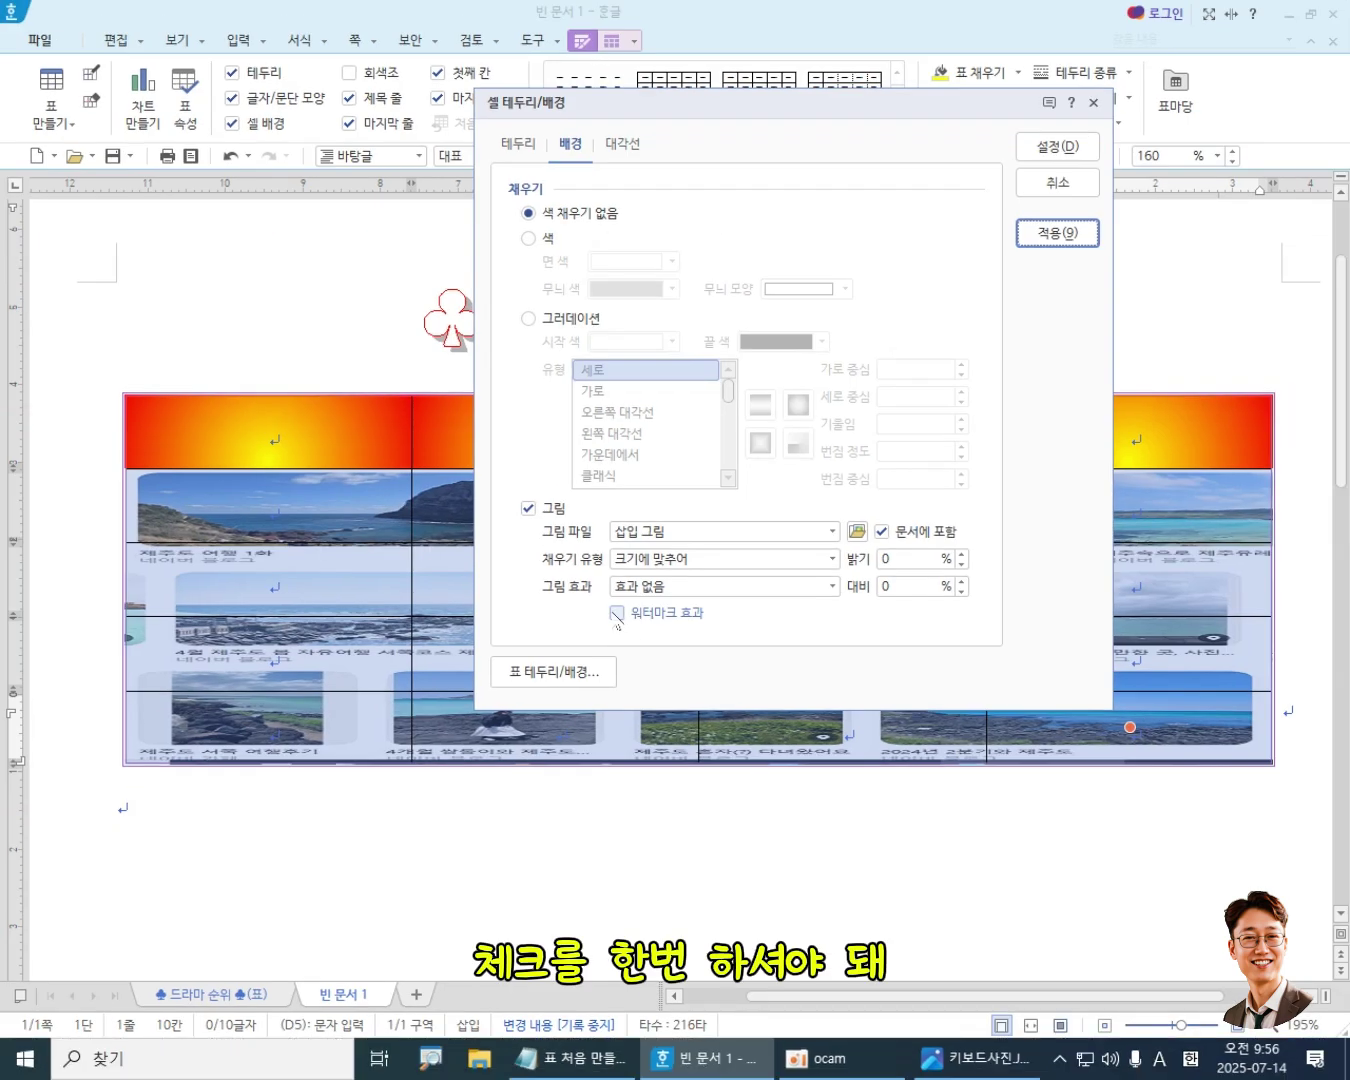
# - Add the watermark effect to the picture fill, confirm the background settings, and deselect the cells
pyautogui.click(573, 554)
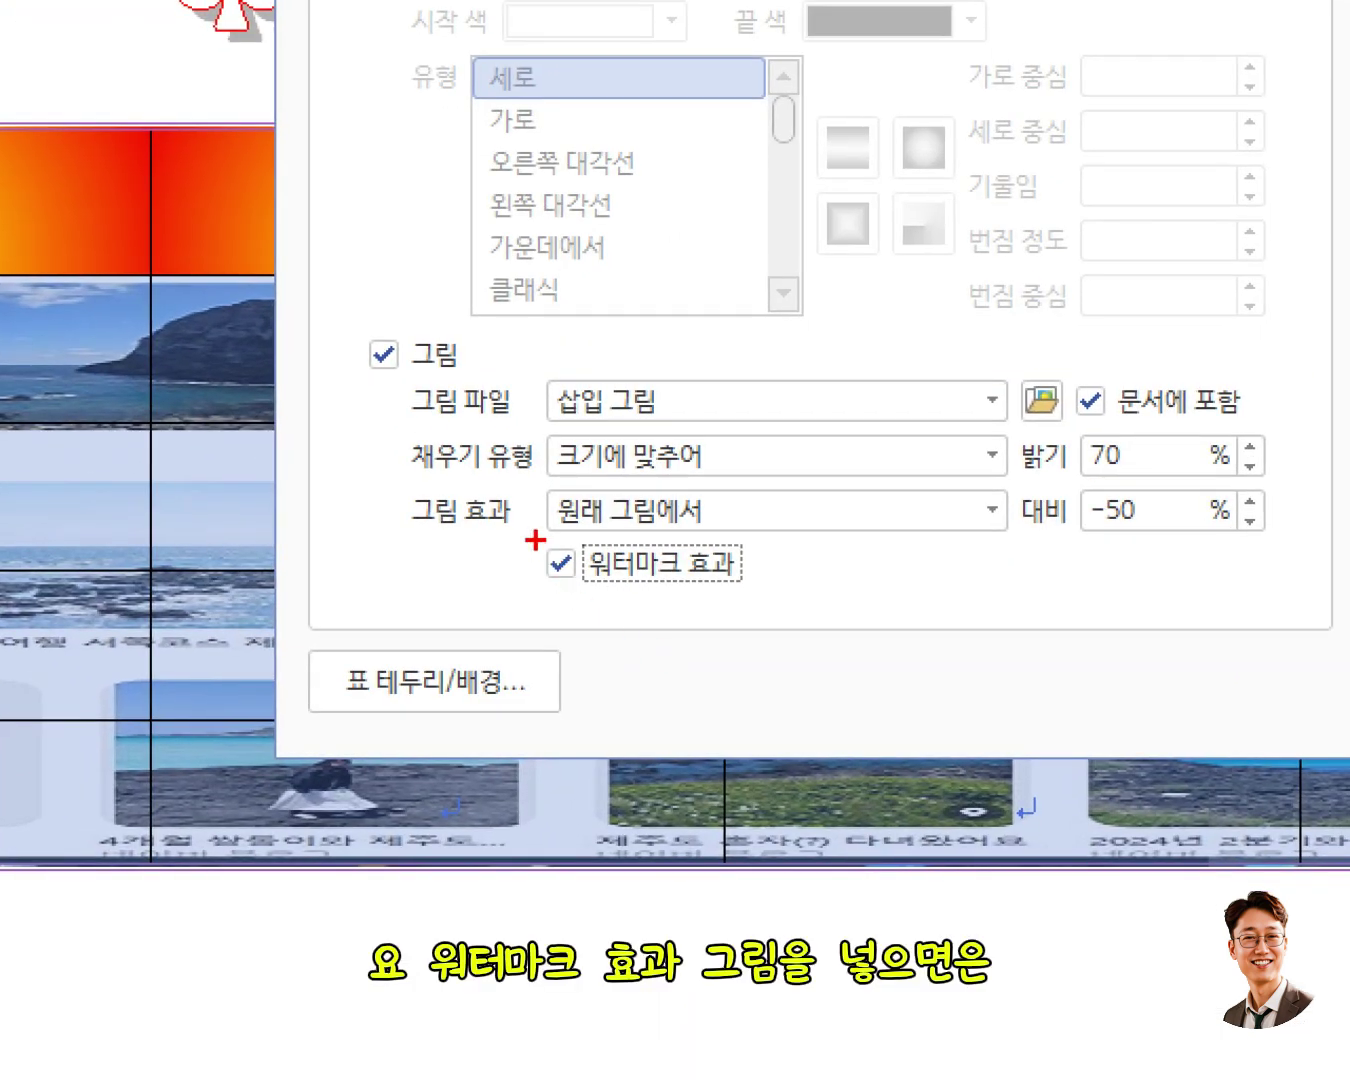
pyautogui.moveTo(535, 540); pyautogui.dragTo(785, 596)
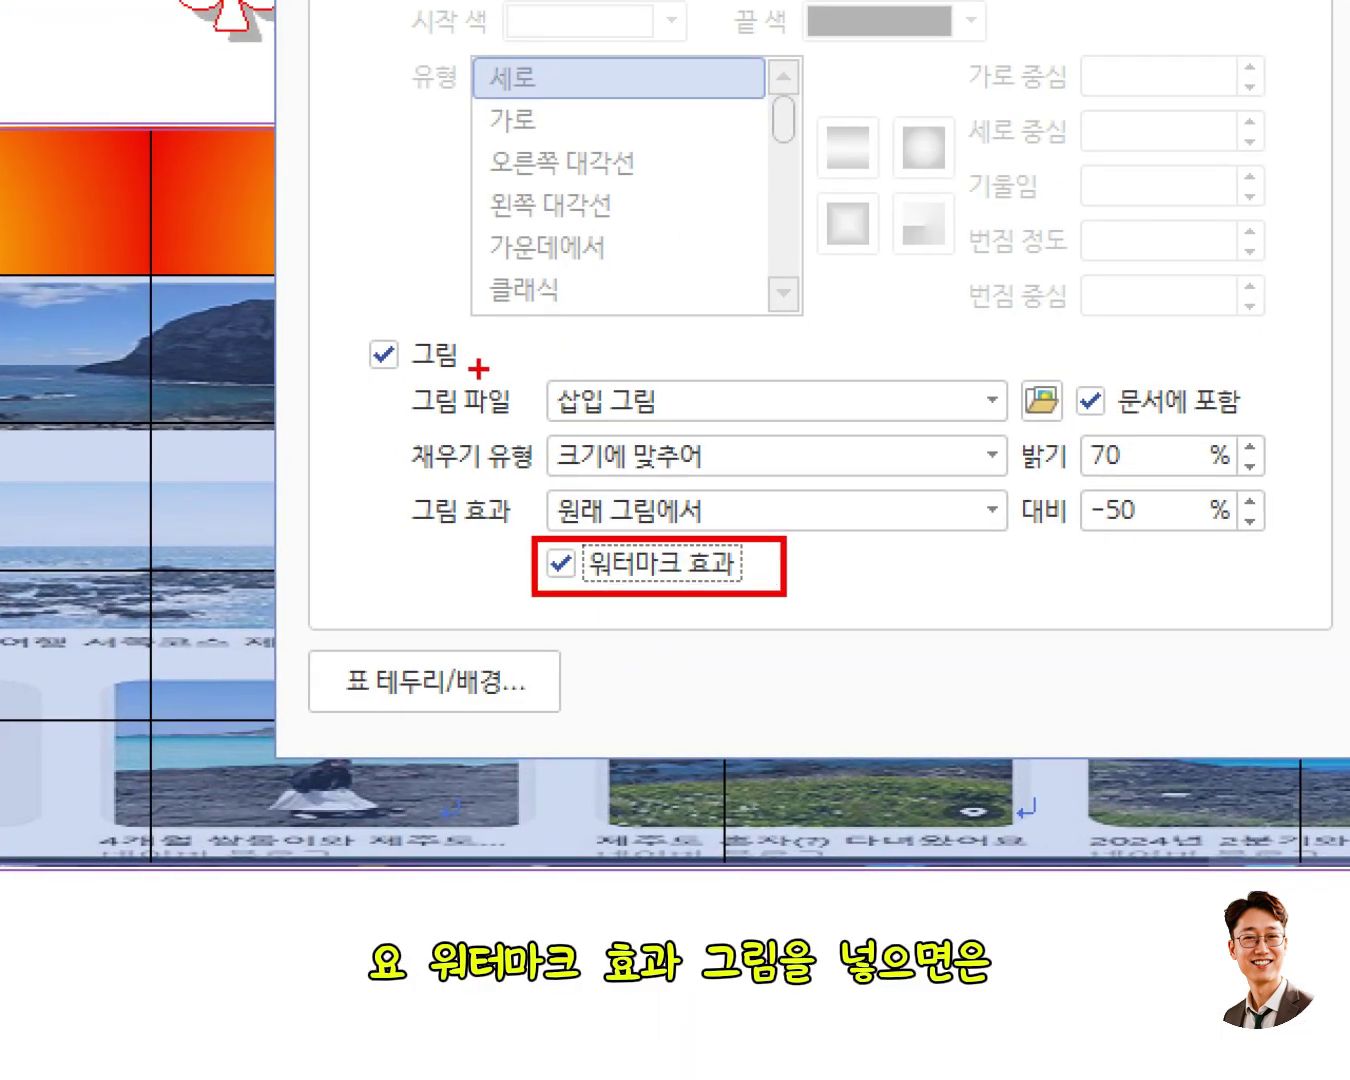
pyautogui.moveTo(360, 312); pyautogui.dragTo(549, 409)
pyautogui.moveTo(471, 578)
pyautogui.mouseDown()
pyautogui.moveTo(445, 608)
pyautogui.moveTo(490, 552)
pyautogui.moveTo(514, 622)
pyautogui.mouseUp()
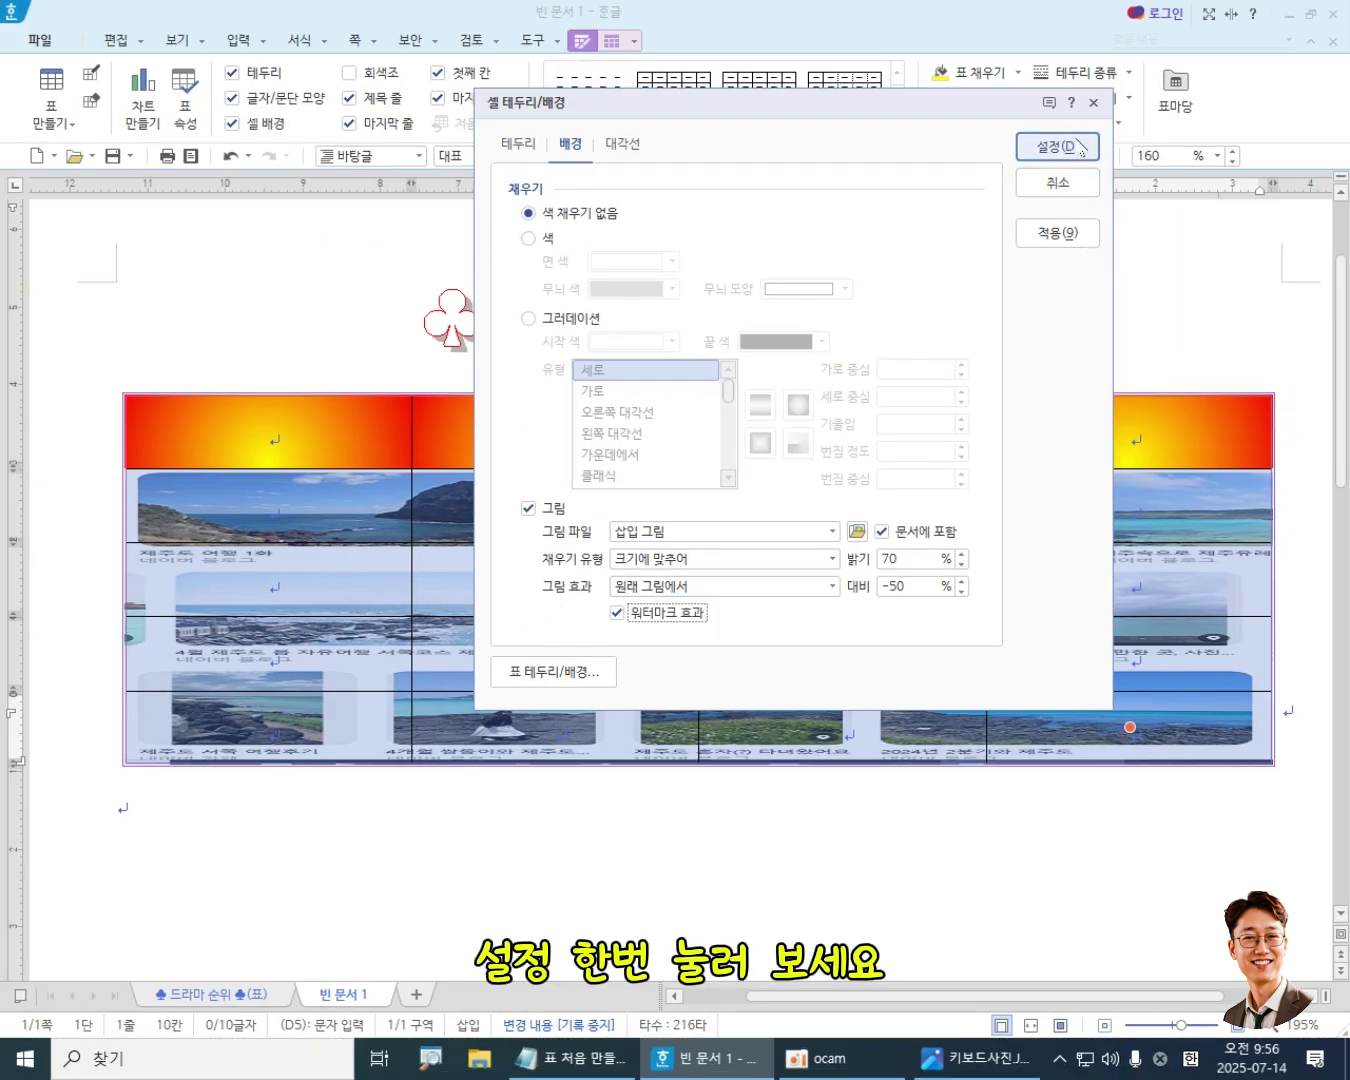
pyautogui.click(1058, 146)
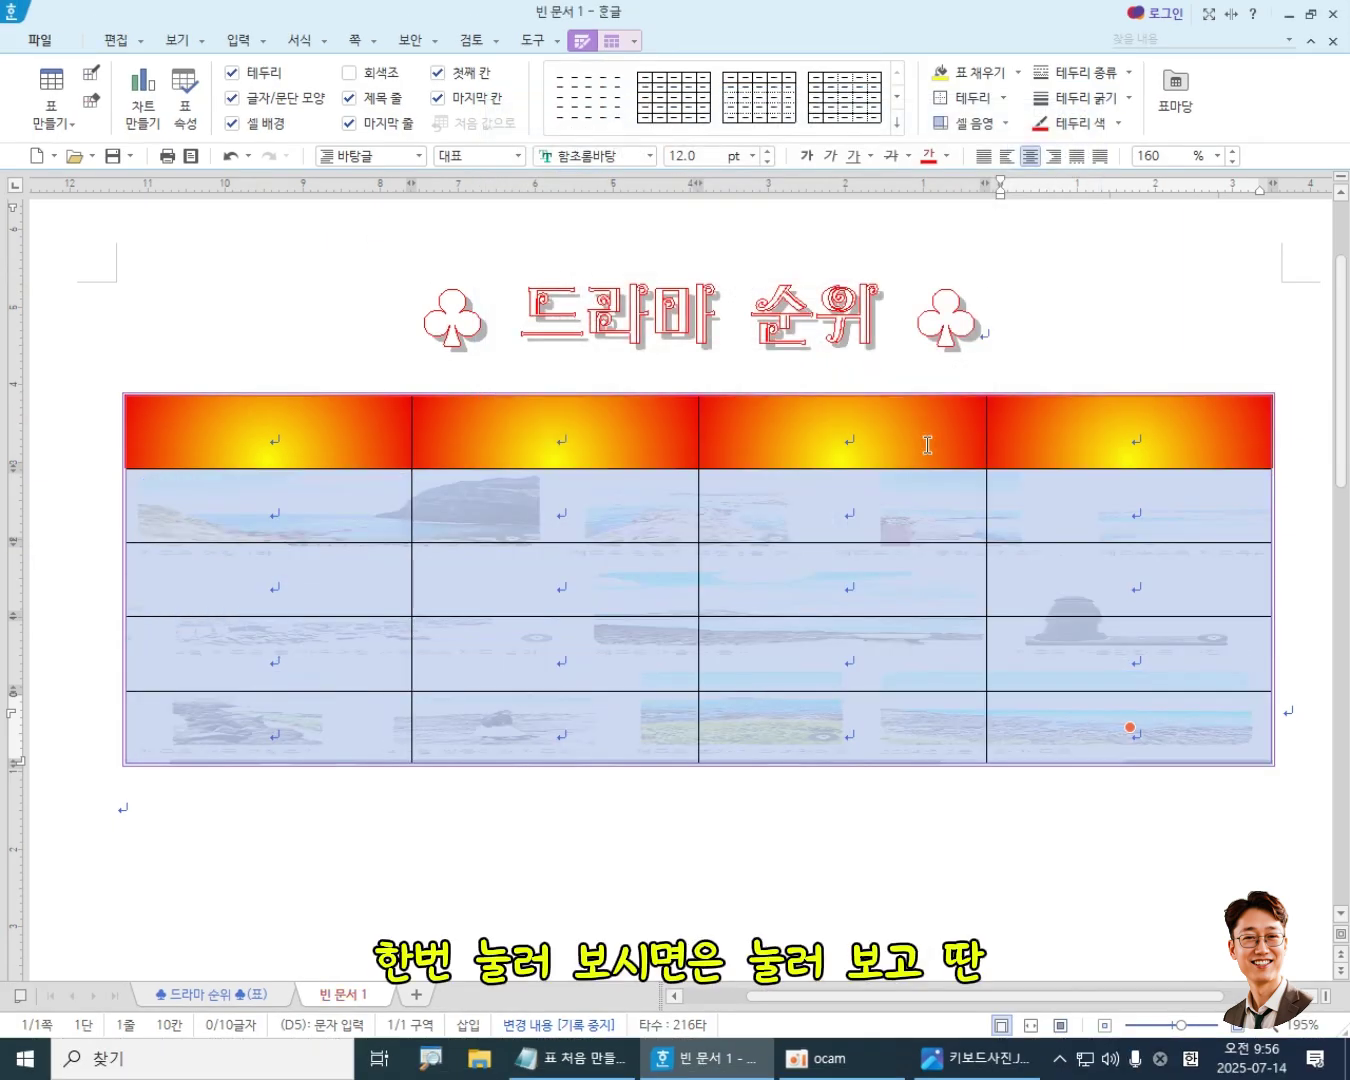
pyautogui.click(828, 903)
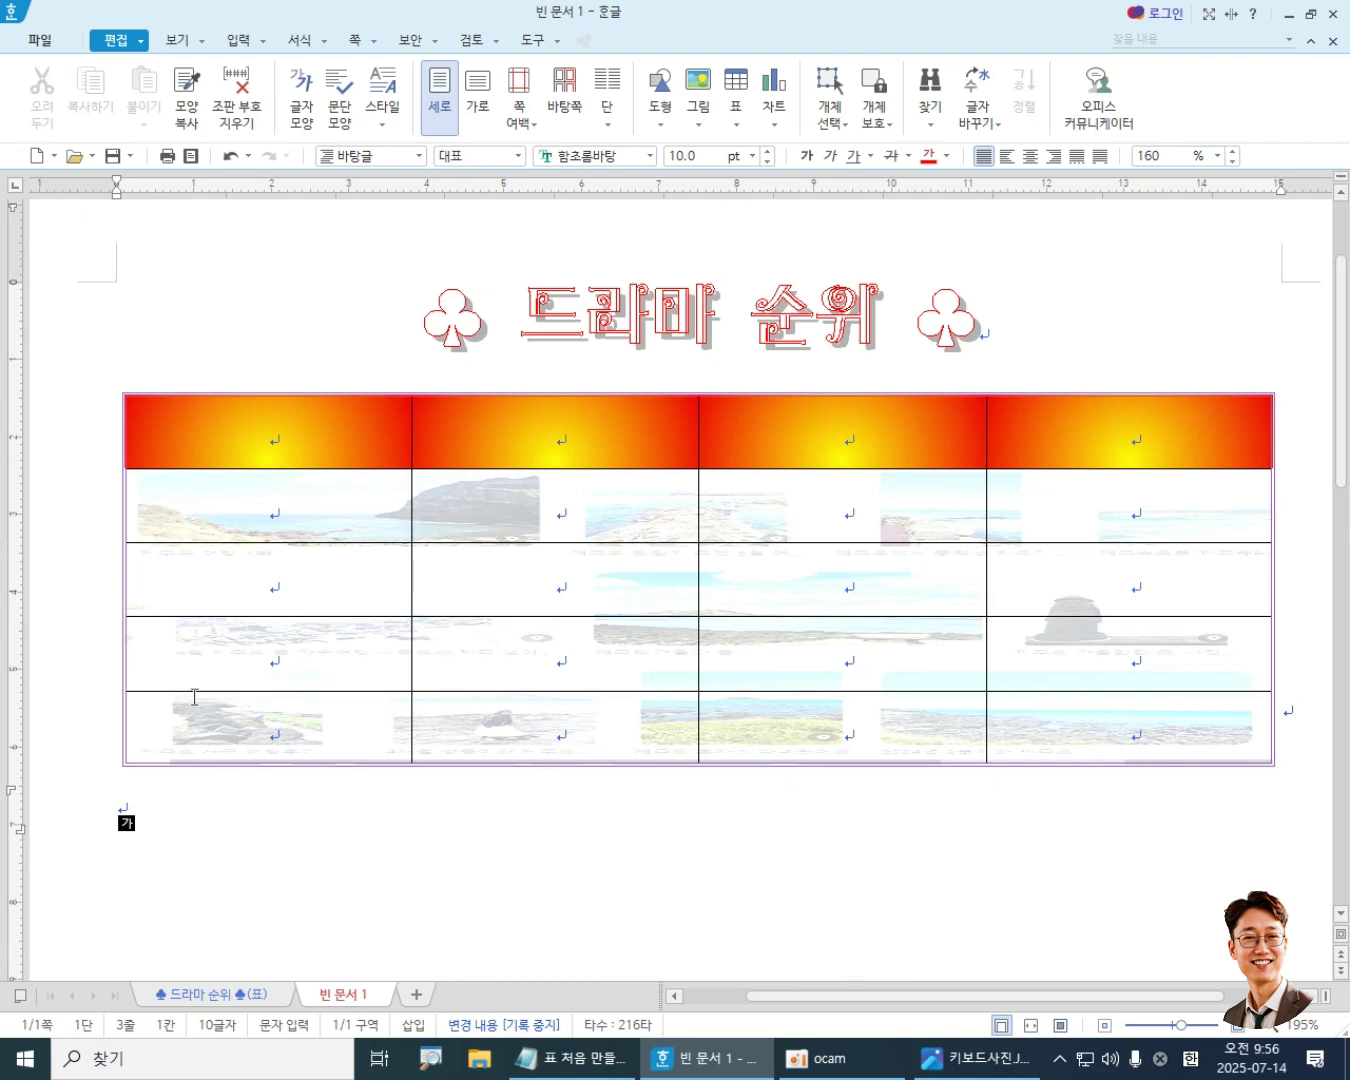
pyautogui.click(600, 528)
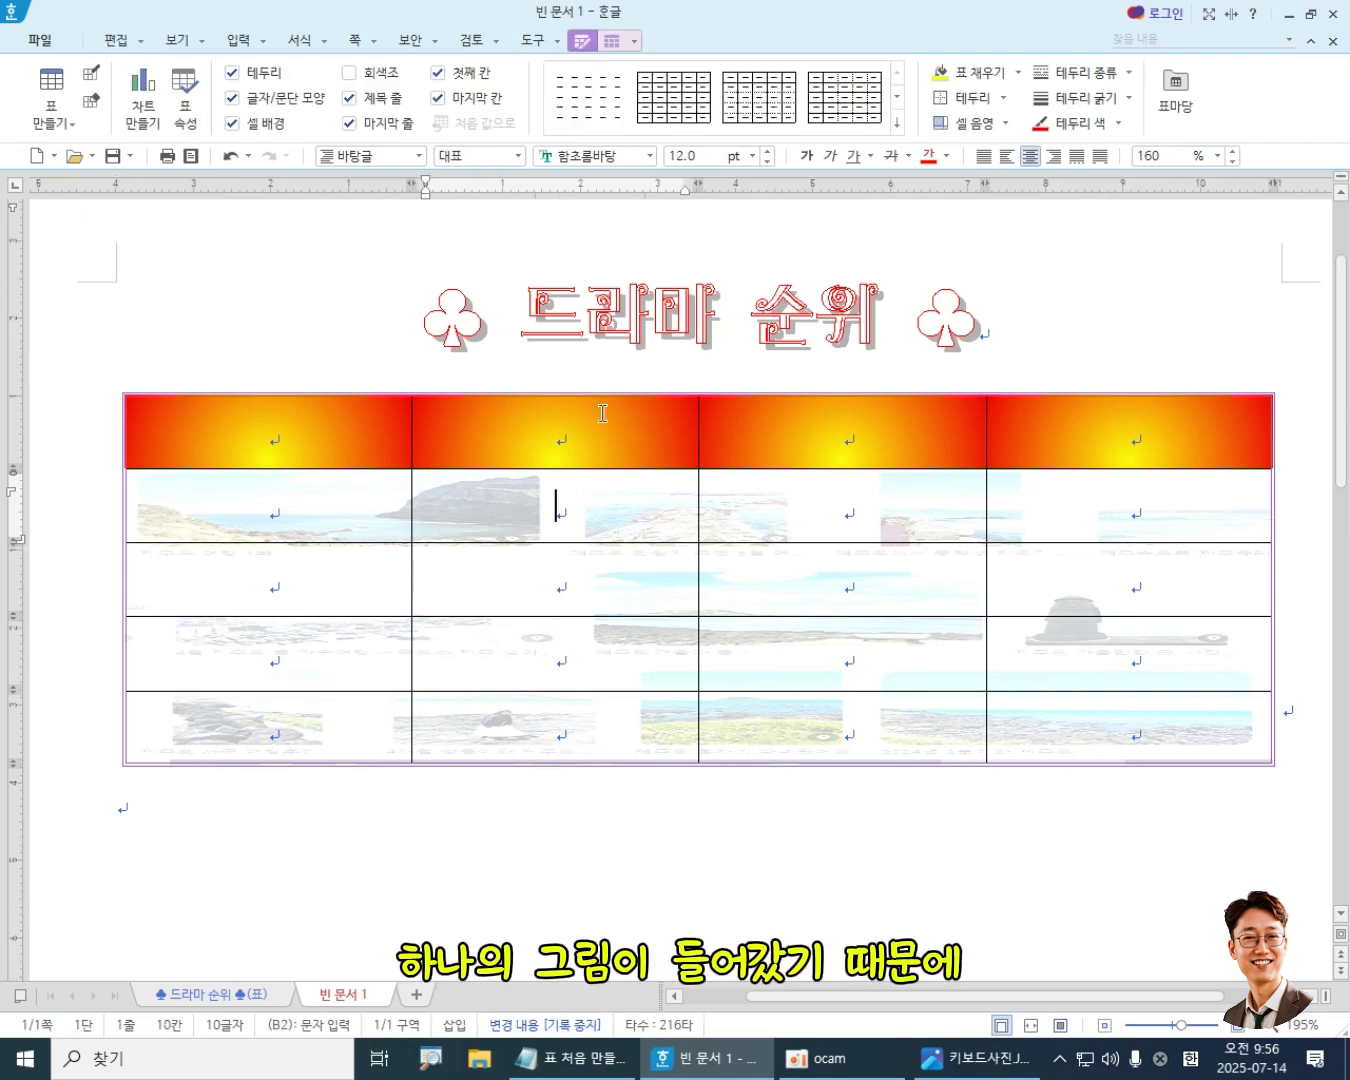
pyautogui.click(634, 40)
pyautogui.moveTo(712, 148)
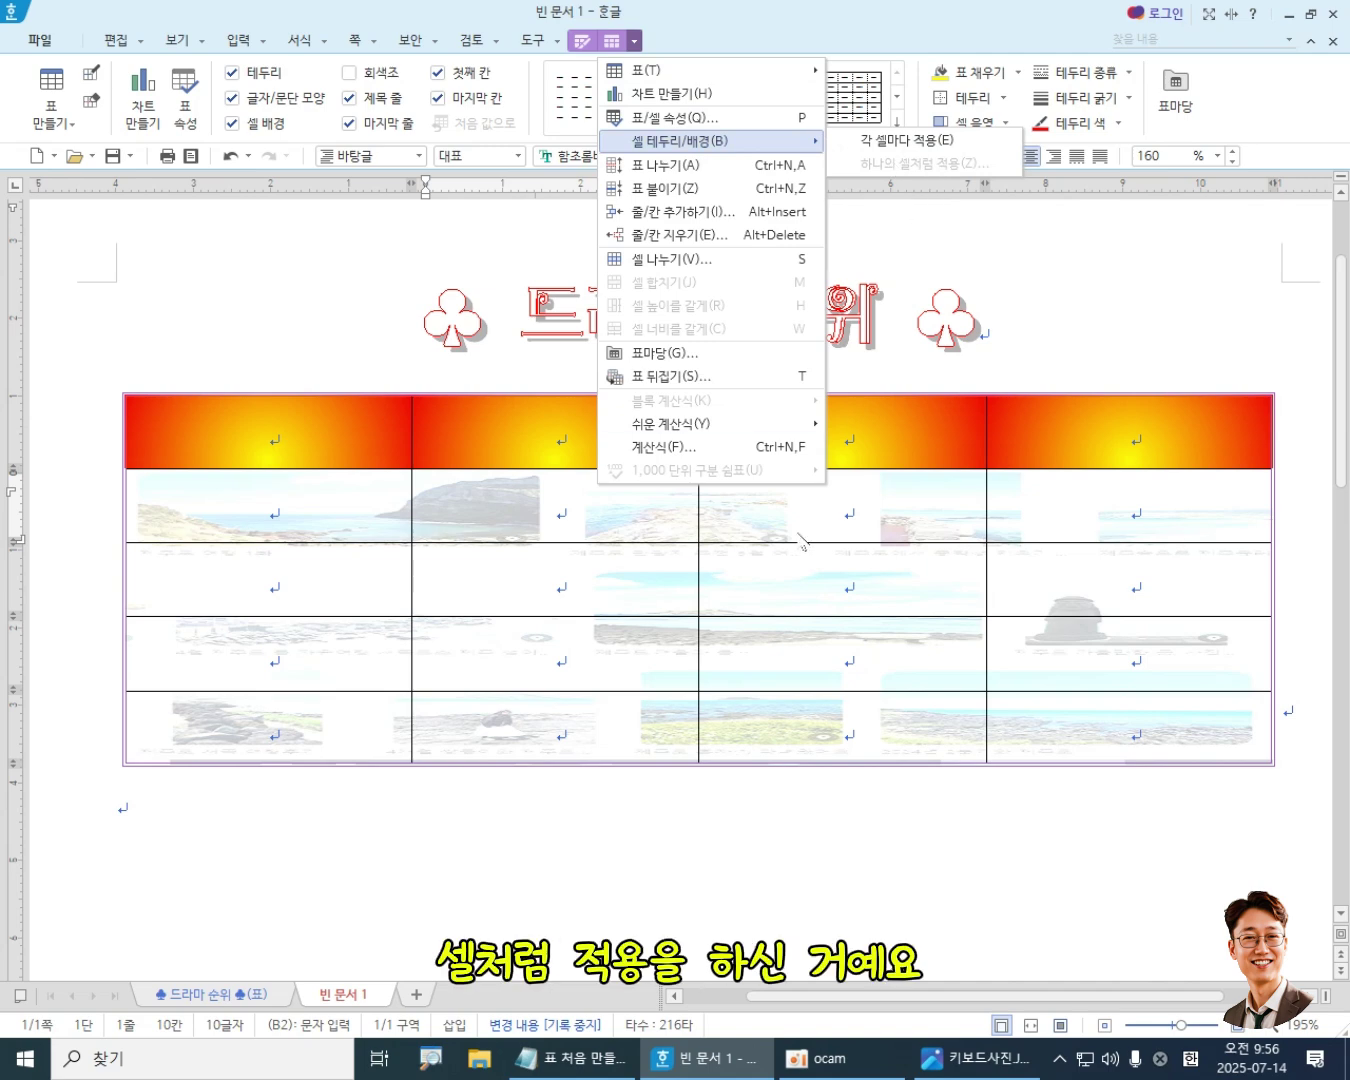
pyautogui.click(806, 637)
pyautogui.moveTo(316, 504); pyautogui.dragTo(1129, 726)
pyautogui.click(784, 888)
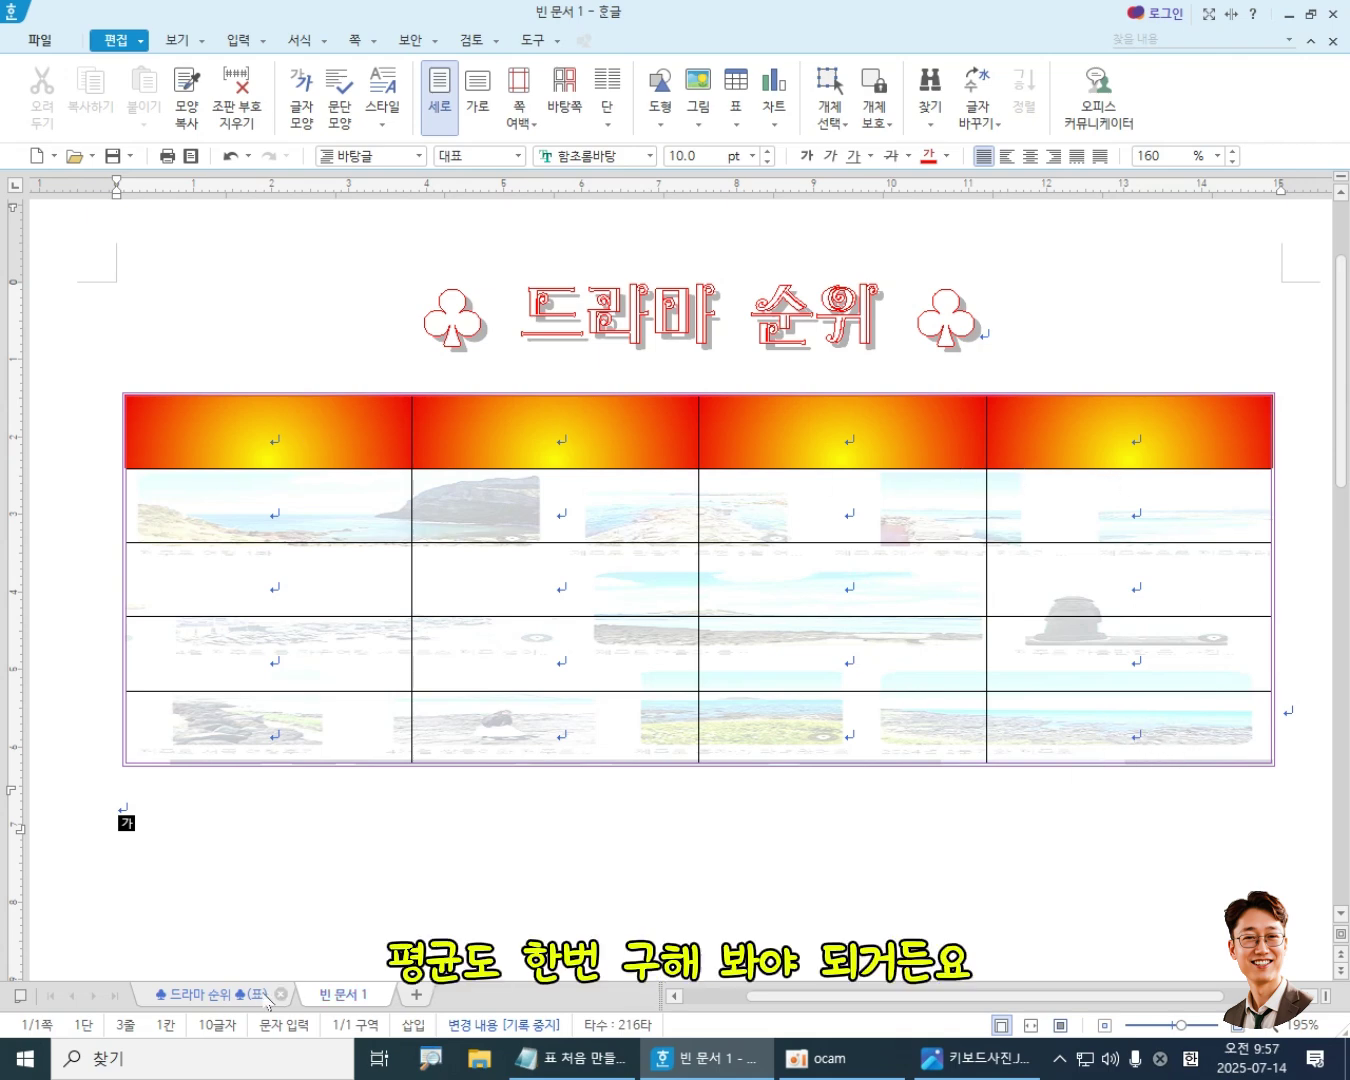
# - Check the merged 시청률 평균 row in the reference document and merge the first three bottom-row cells of the table in 빈 문서 1
pyautogui.click(213, 994)
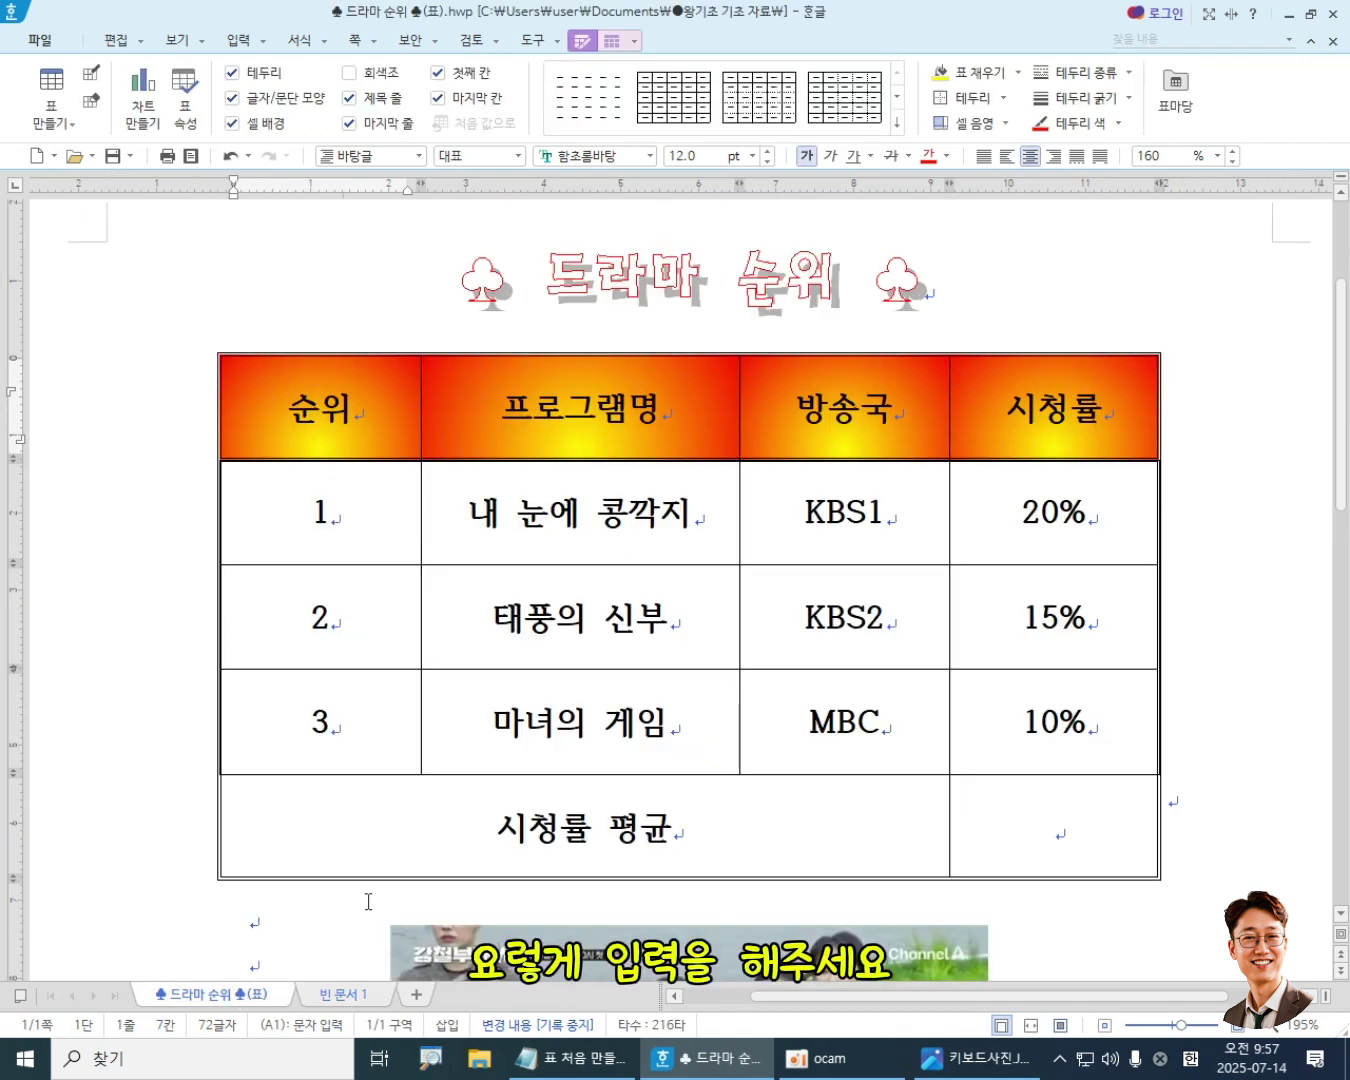
pyautogui.click(320, 812)
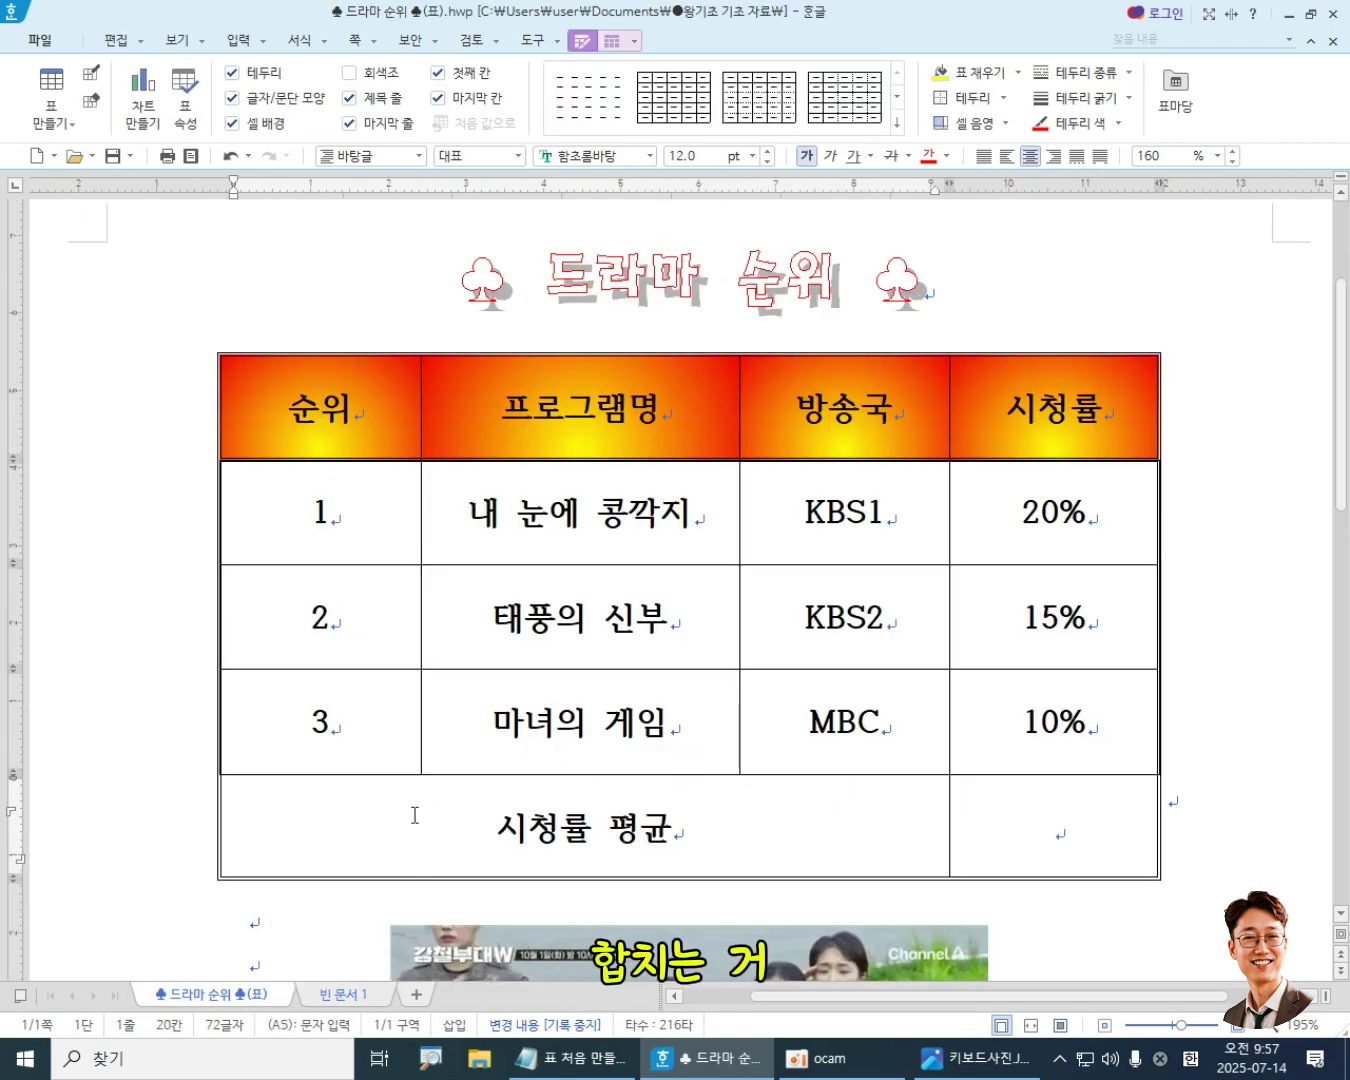
pyautogui.moveTo(415, 815); pyautogui.dragTo(741, 828)
pyautogui.click(839, 826)
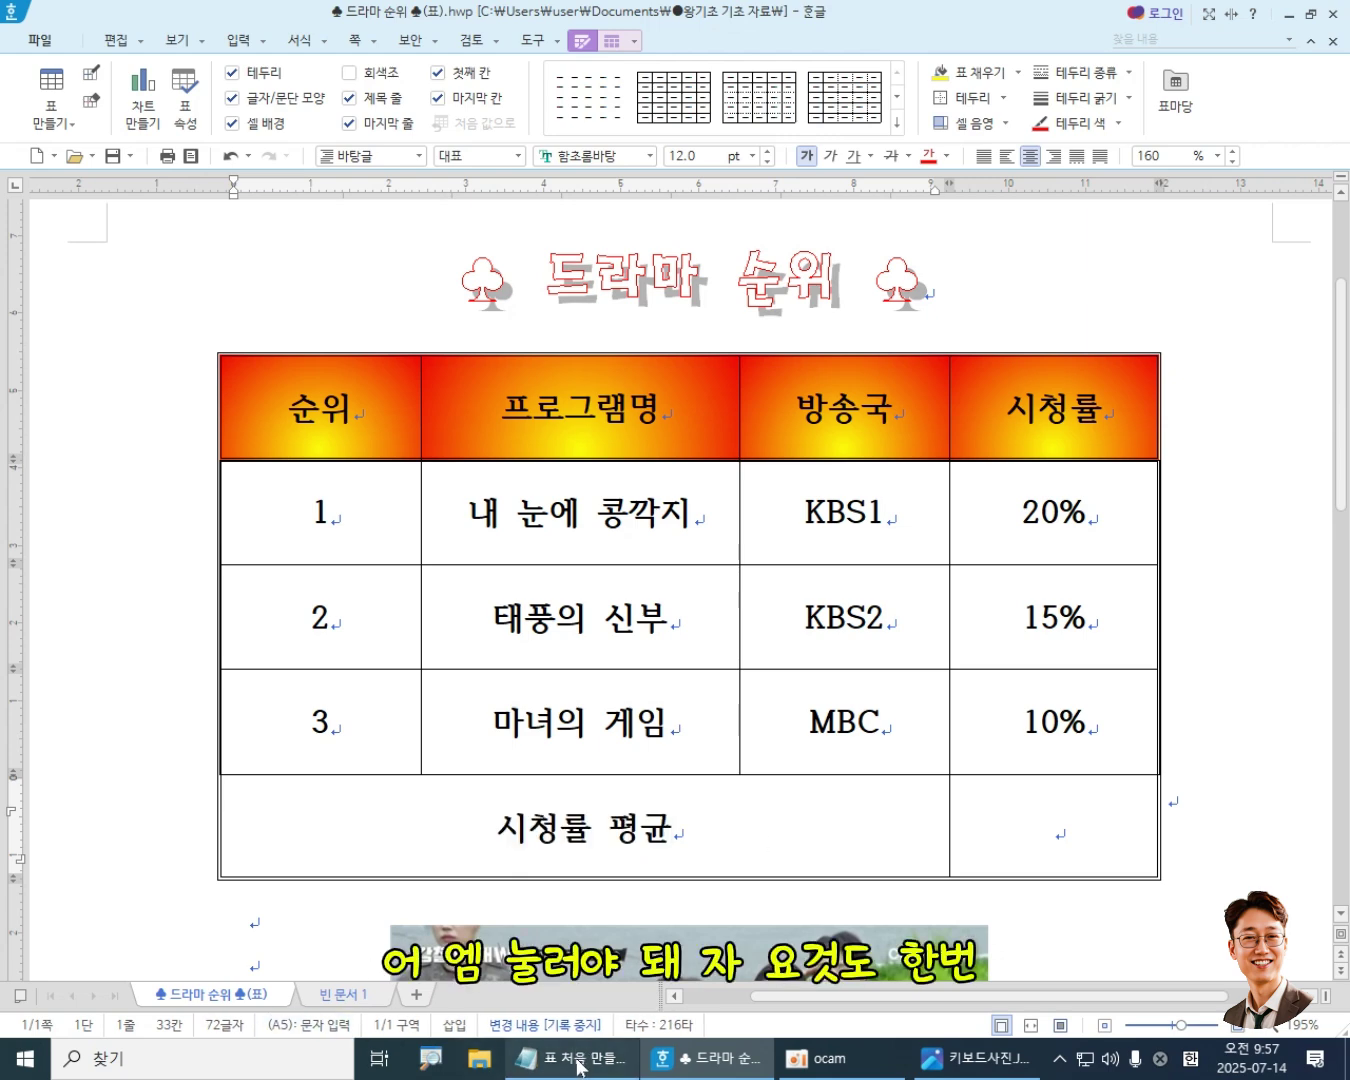
pyautogui.click(339, 993)
pyautogui.moveTo(340, 703); pyautogui.dragTo(771, 728)
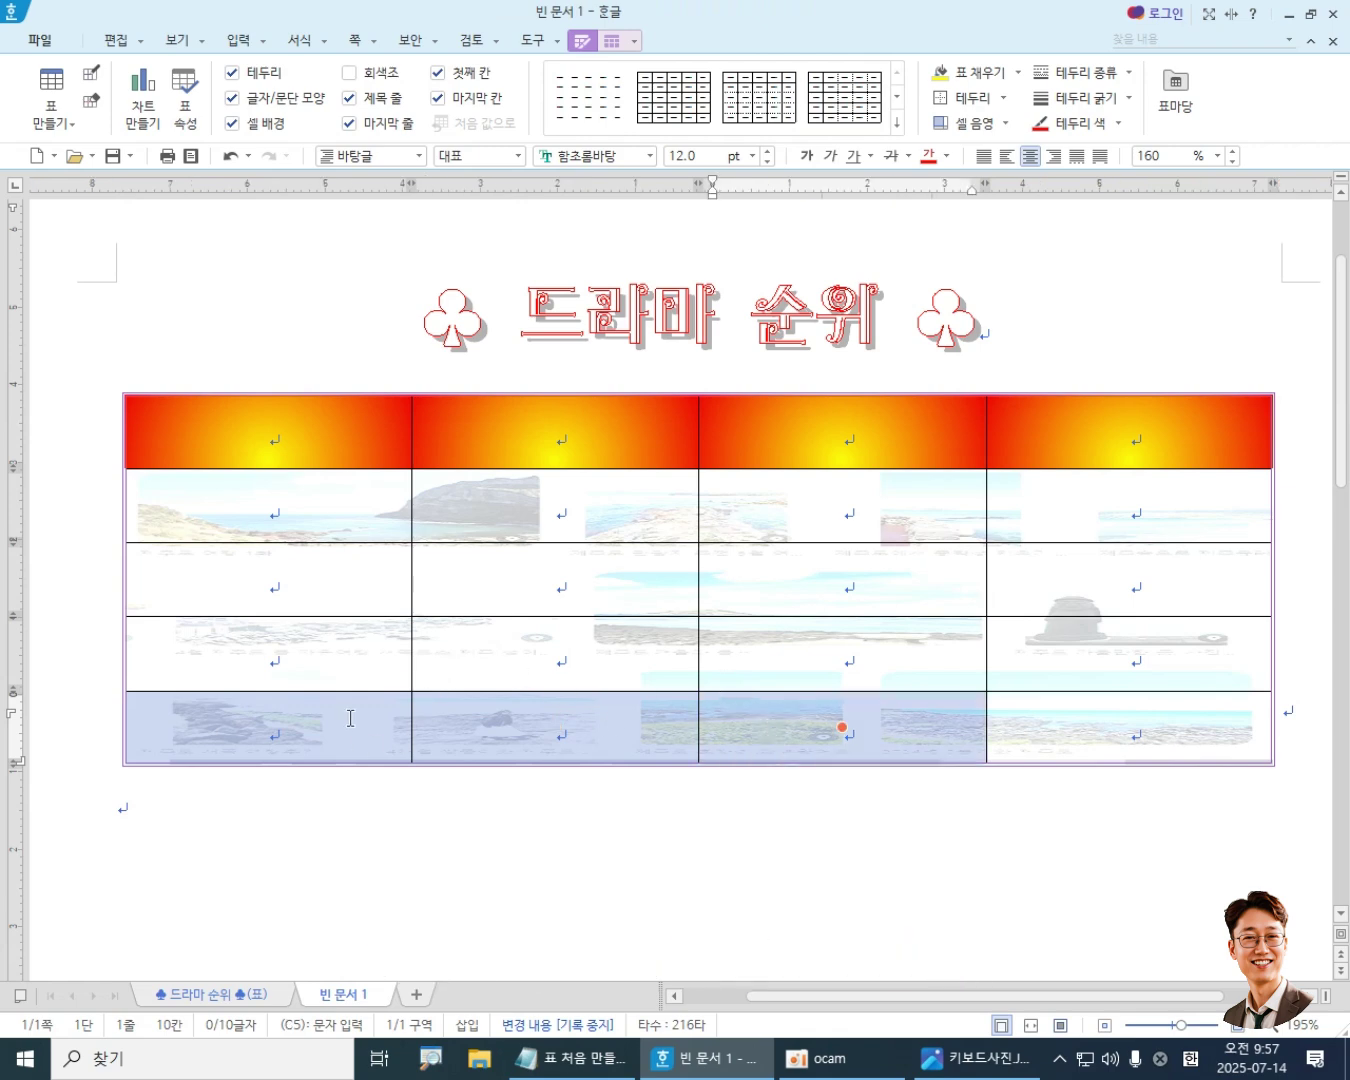
pyautogui.moveTo(347, 714); pyautogui.dragTo(450, 719)
pyautogui.moveTo(630, 718); pyautogui.dragTo(755, 718)
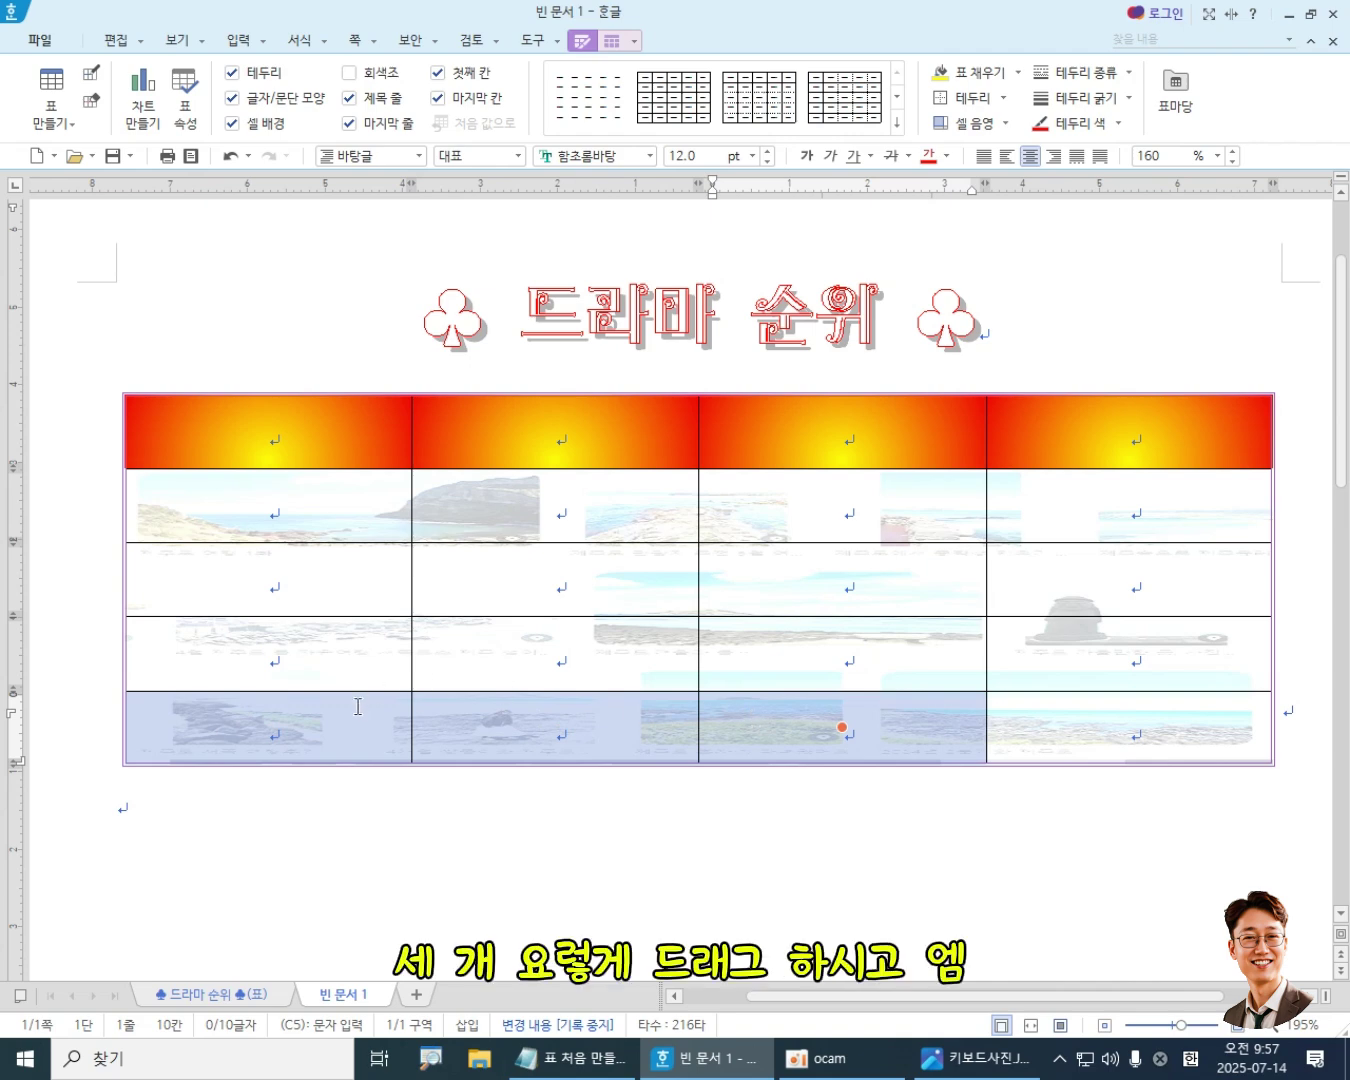
pyautogui.moveTo(358, 718); pyautogui.dragTo(783, 728)
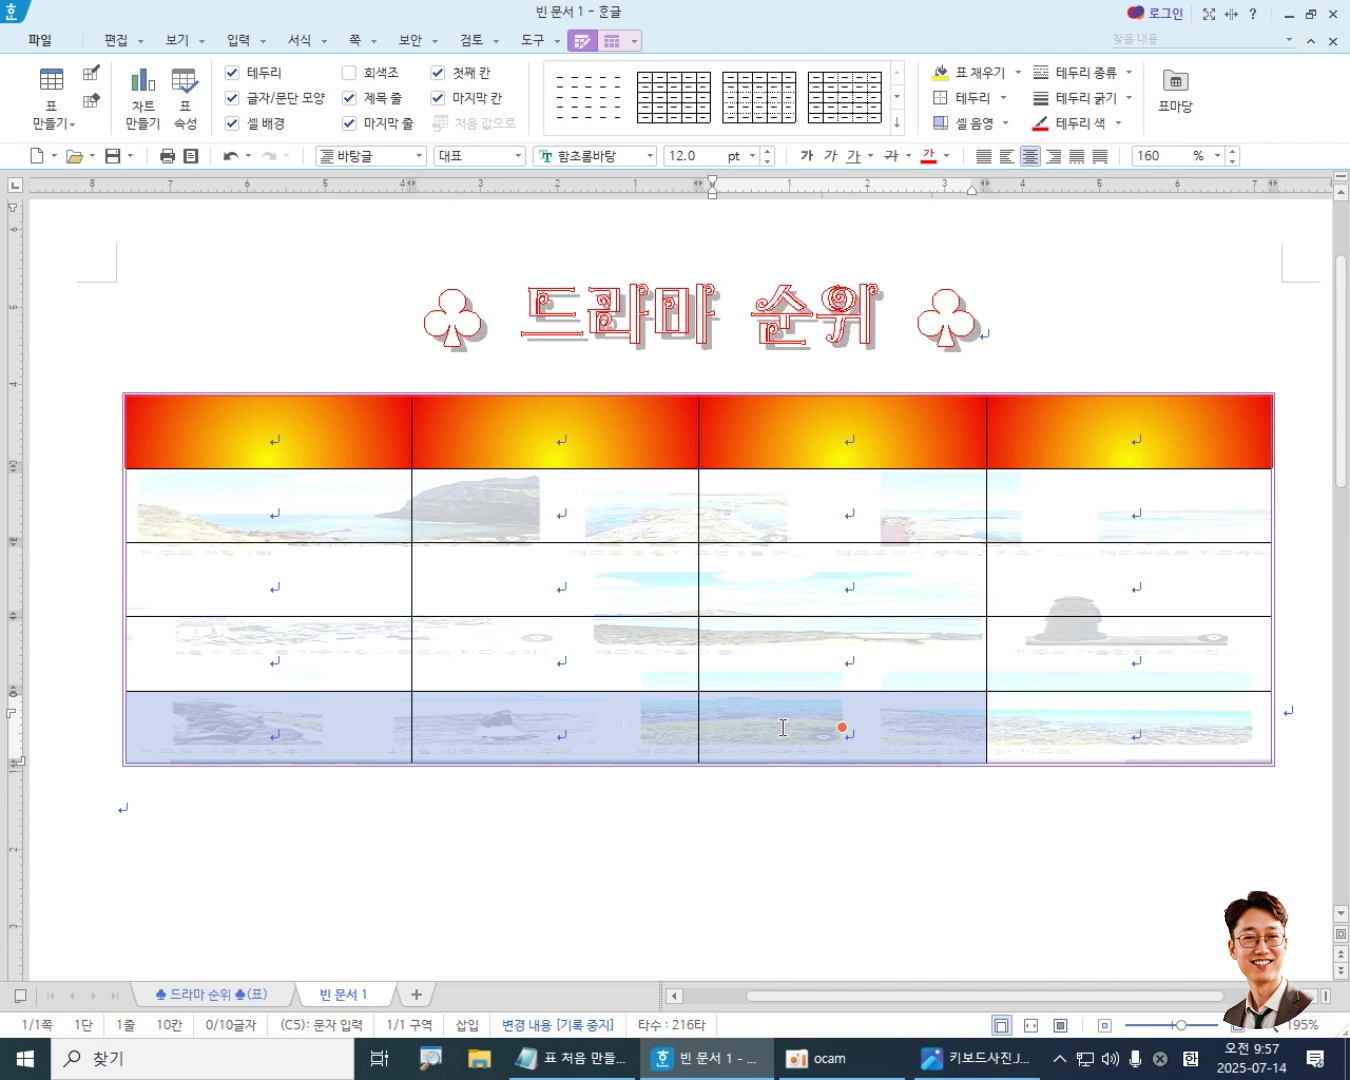
pyautogui.press('m')
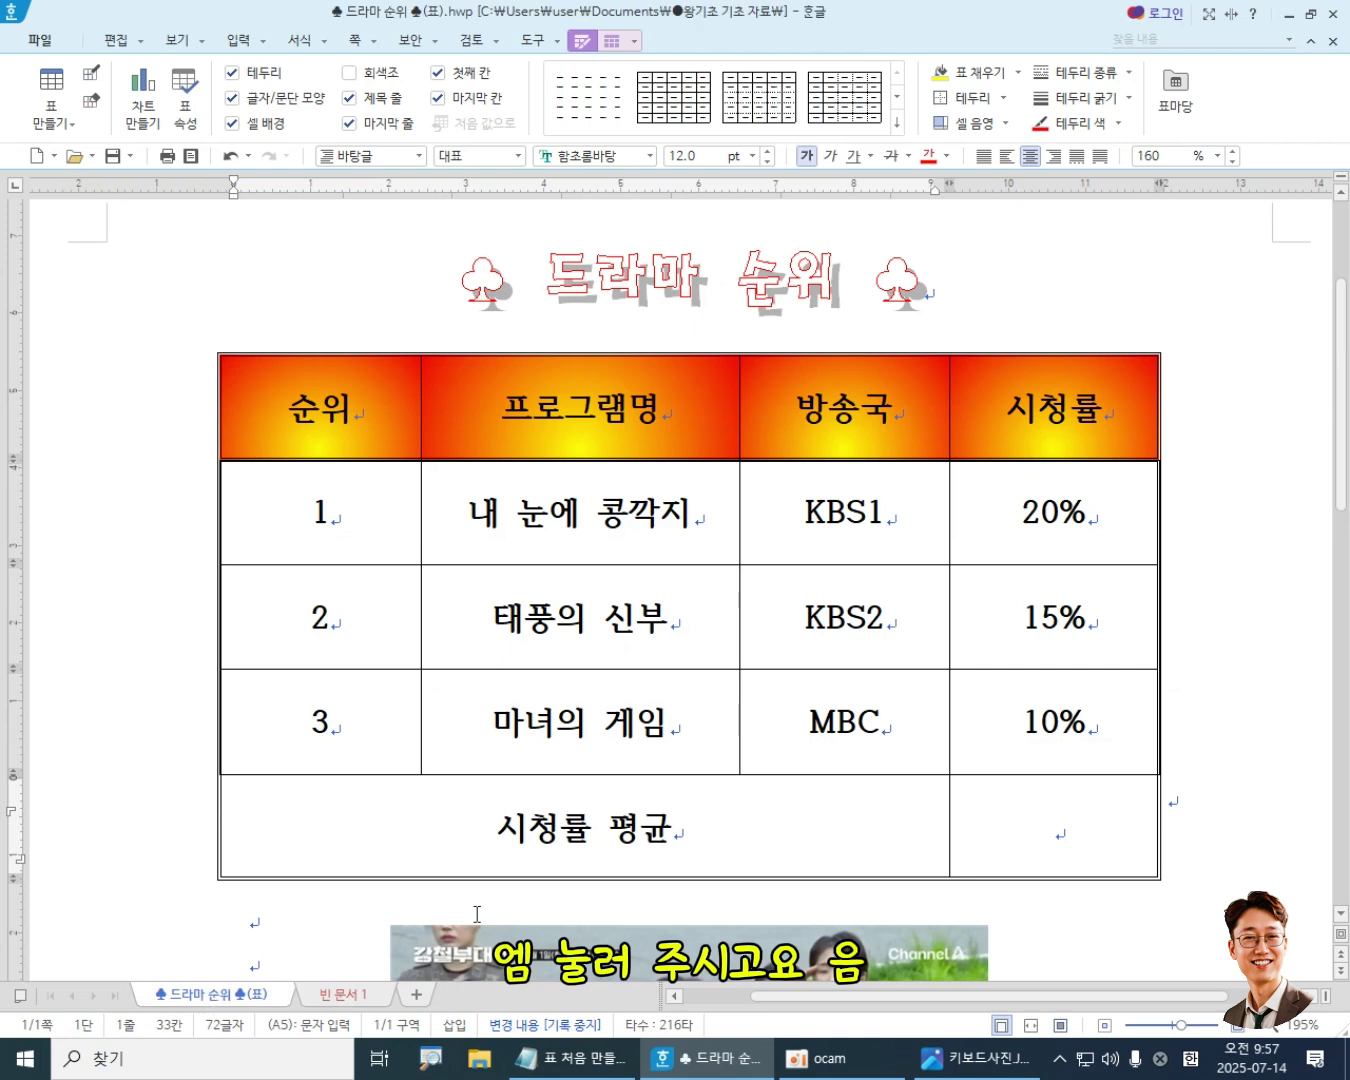
# - Enlarge the 드라마 순위 reference document to 215% and bring its whole table into view
pyautogui.scroll(-1, 1346, 500)
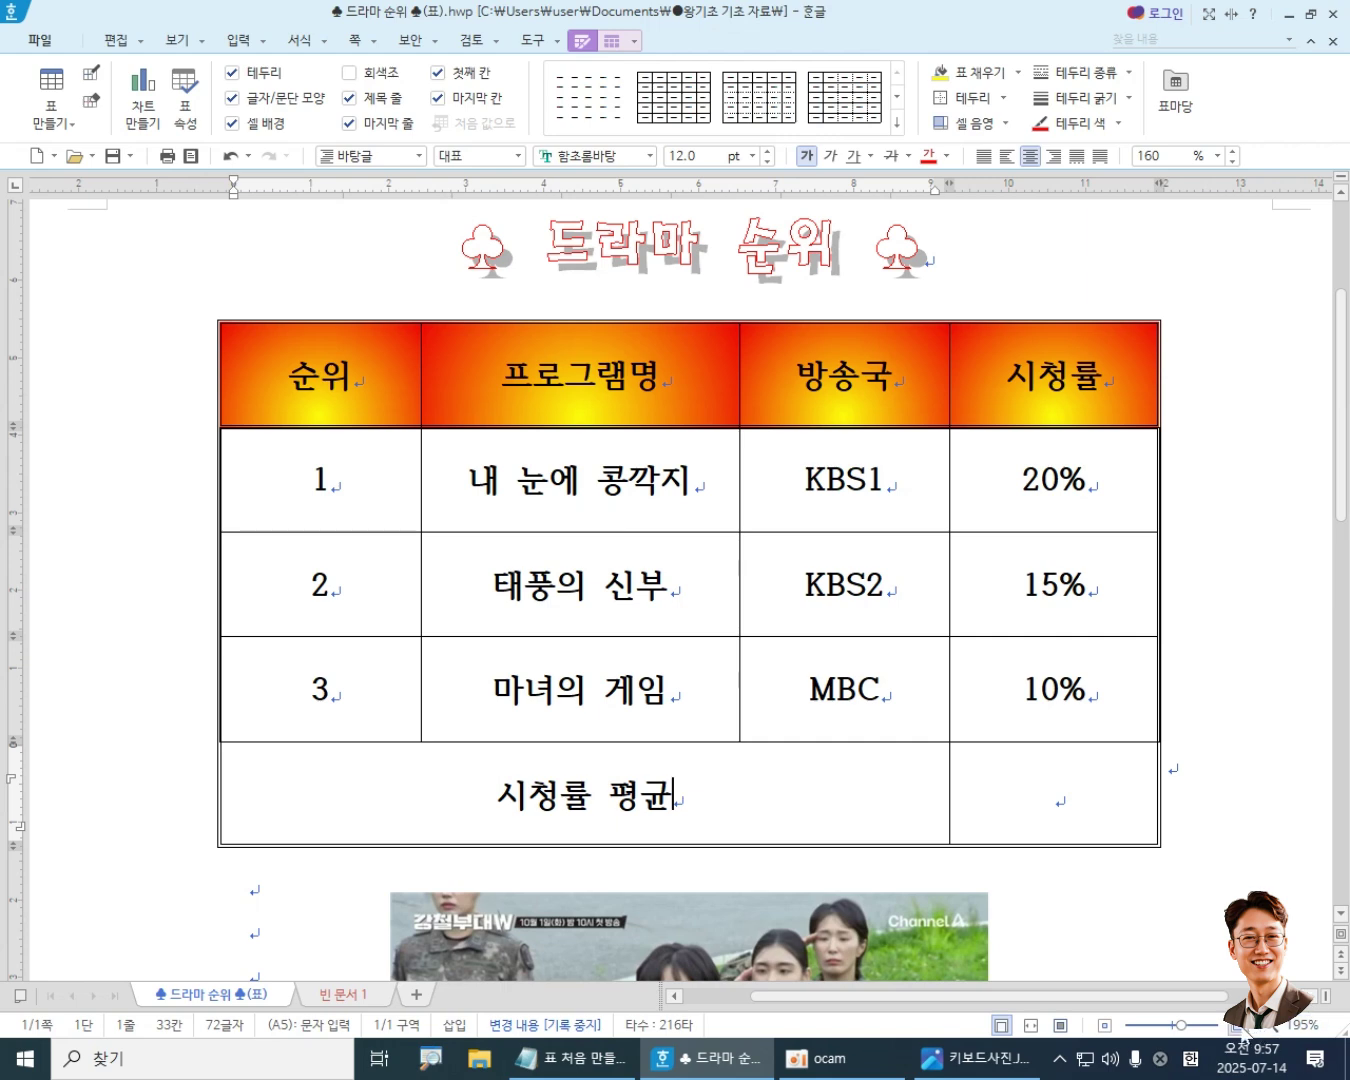
pyautogui.click(1238, 1031)
pyautogui.click(1238, 1030)
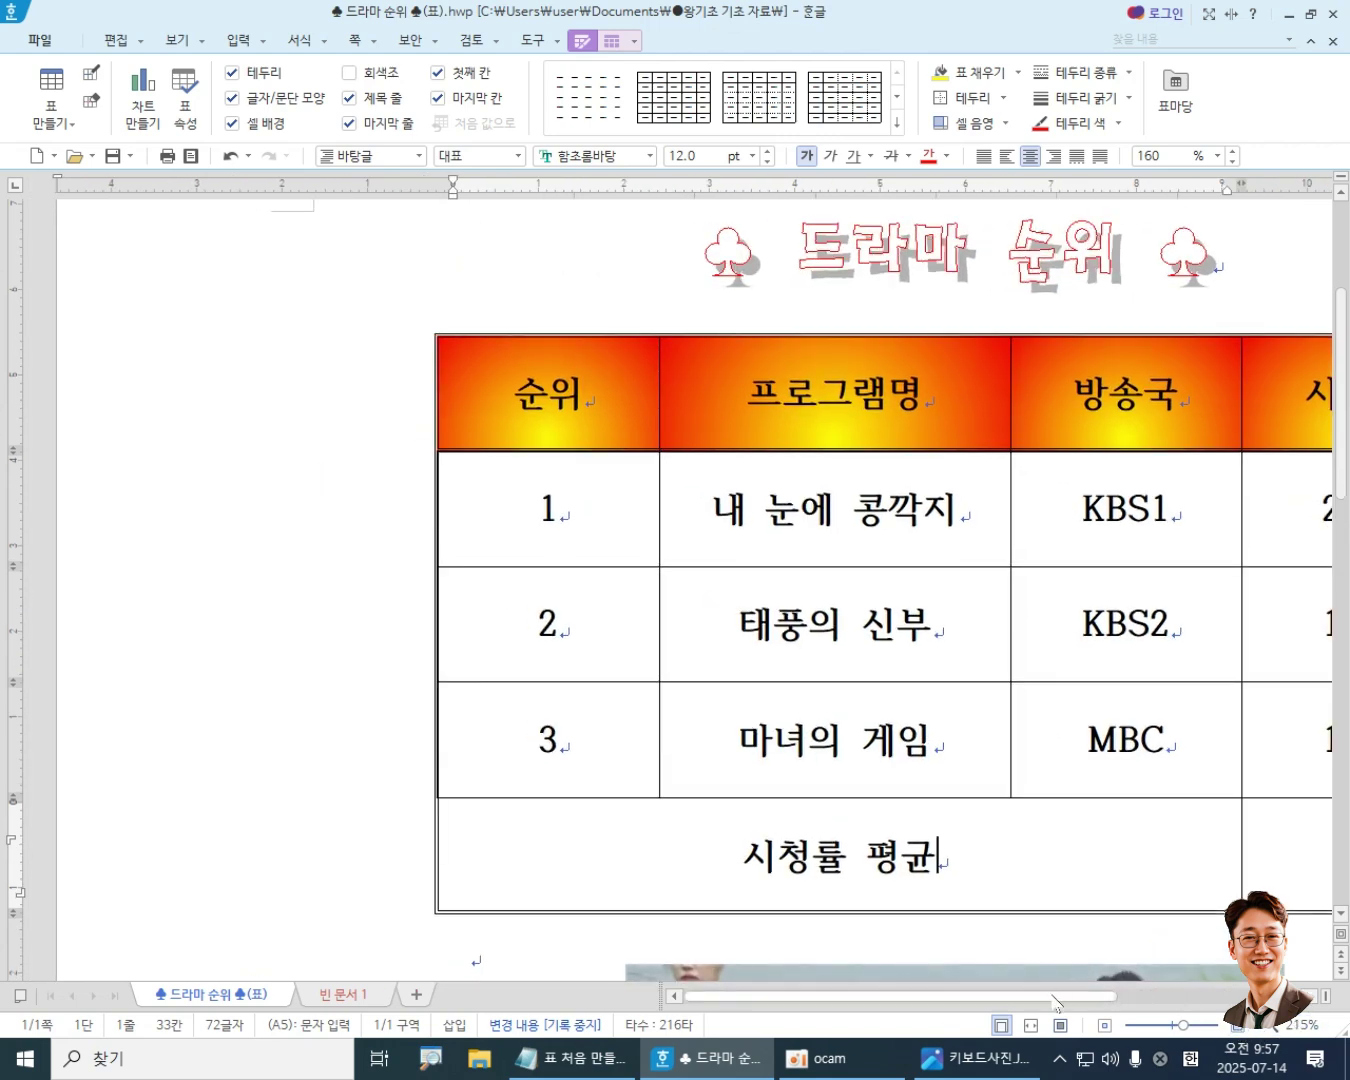
pyautogui.moveTo(1056, 997); pyautogui.dragTo(1176, 1003)
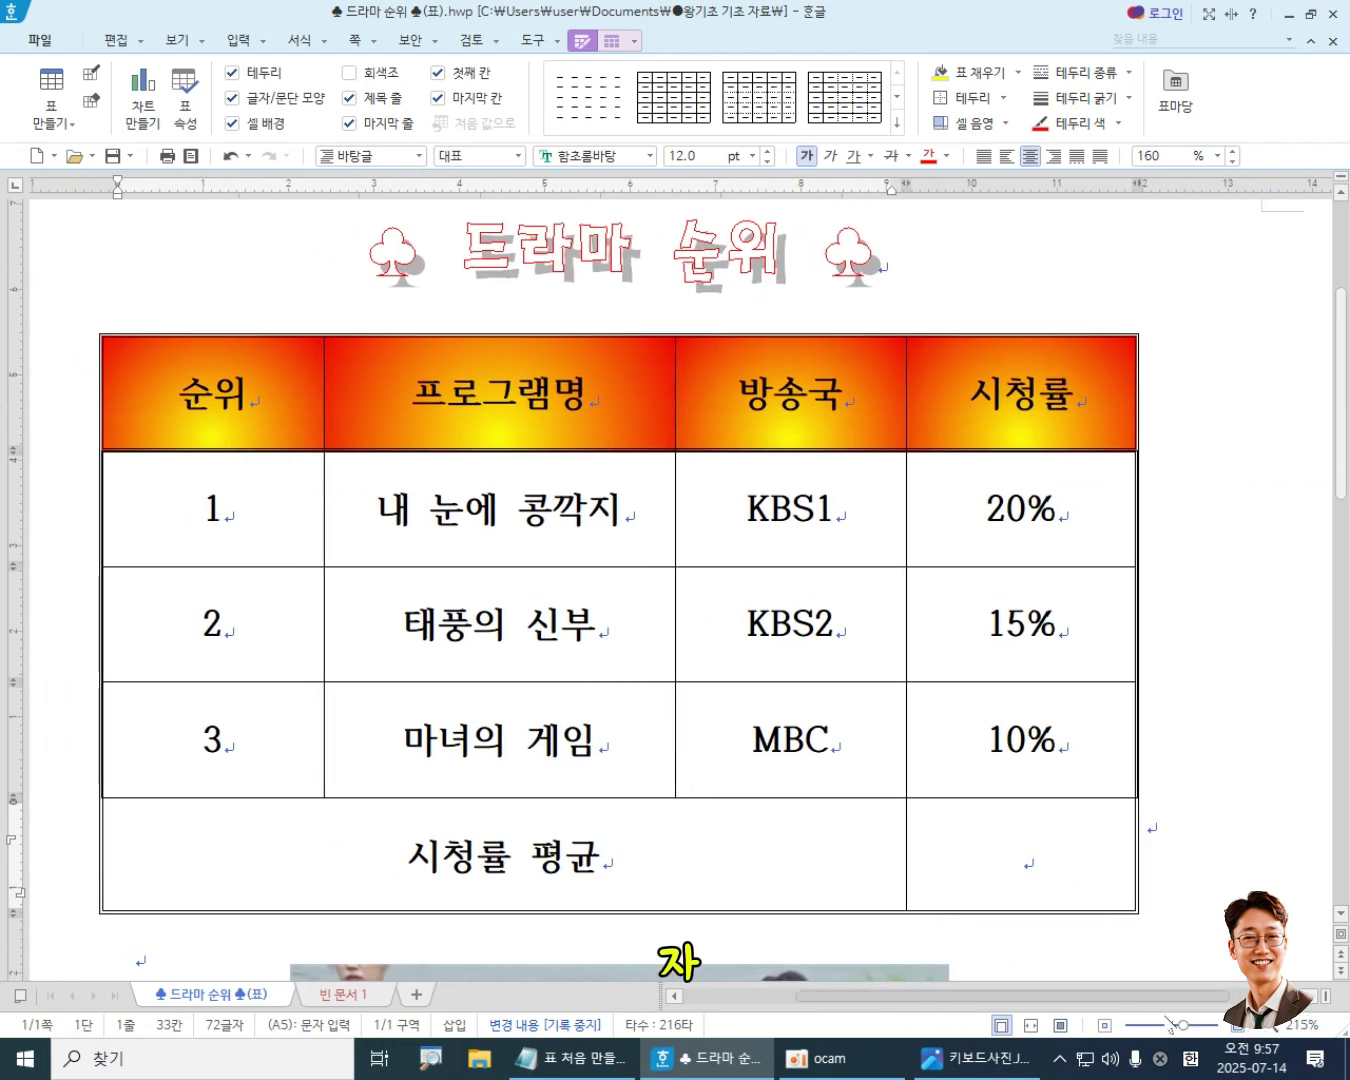
pyautogui.scroll(-1, 1345, 370)
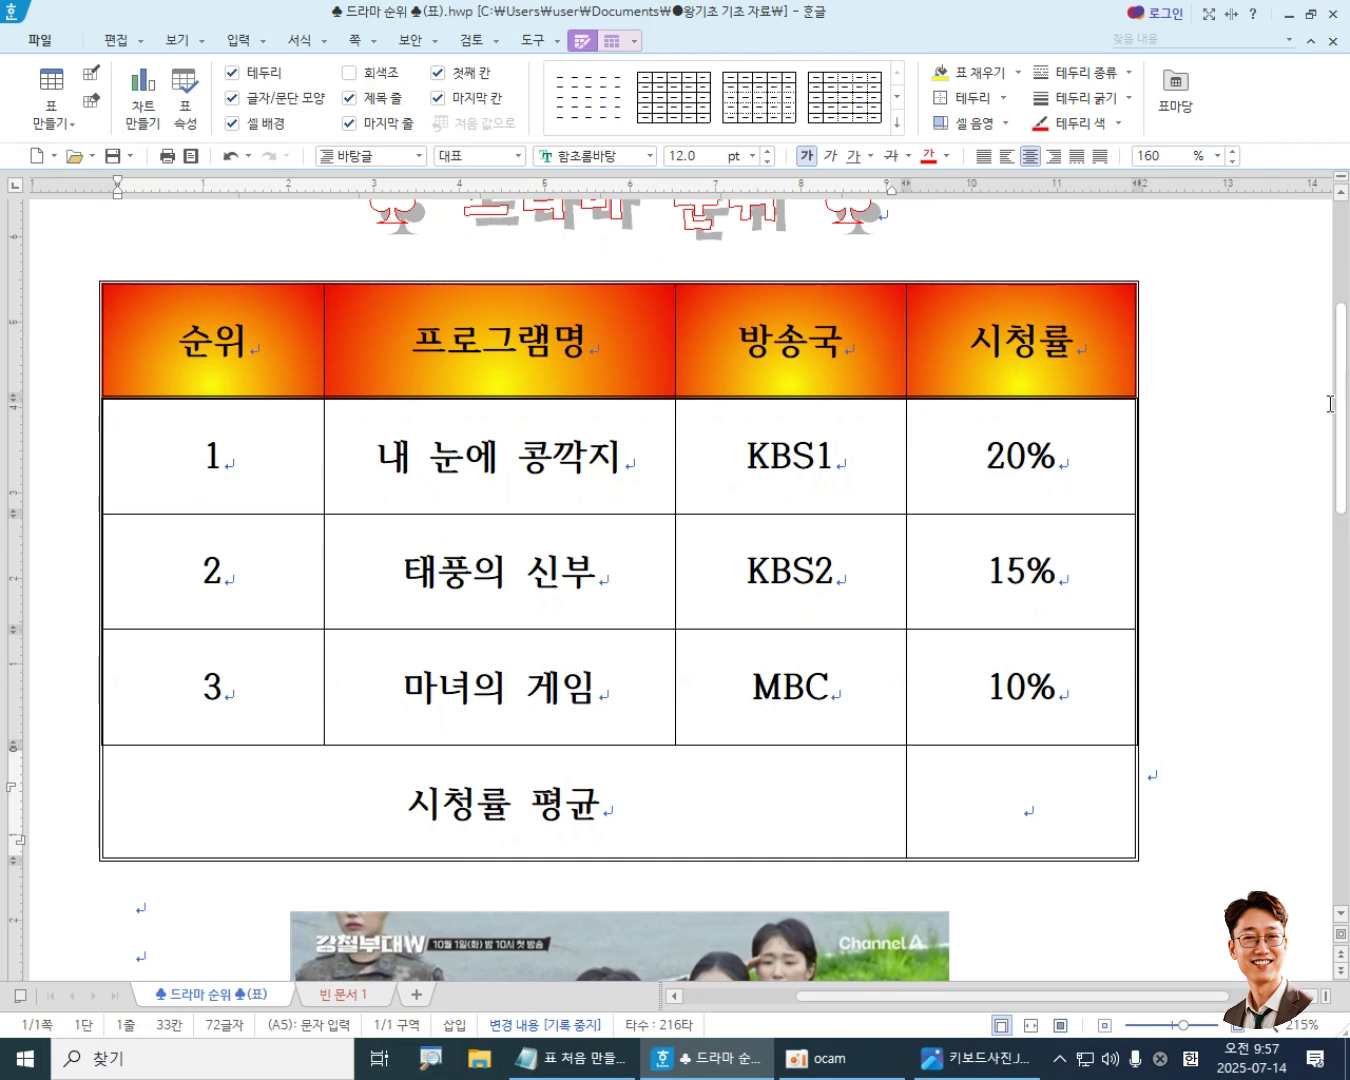
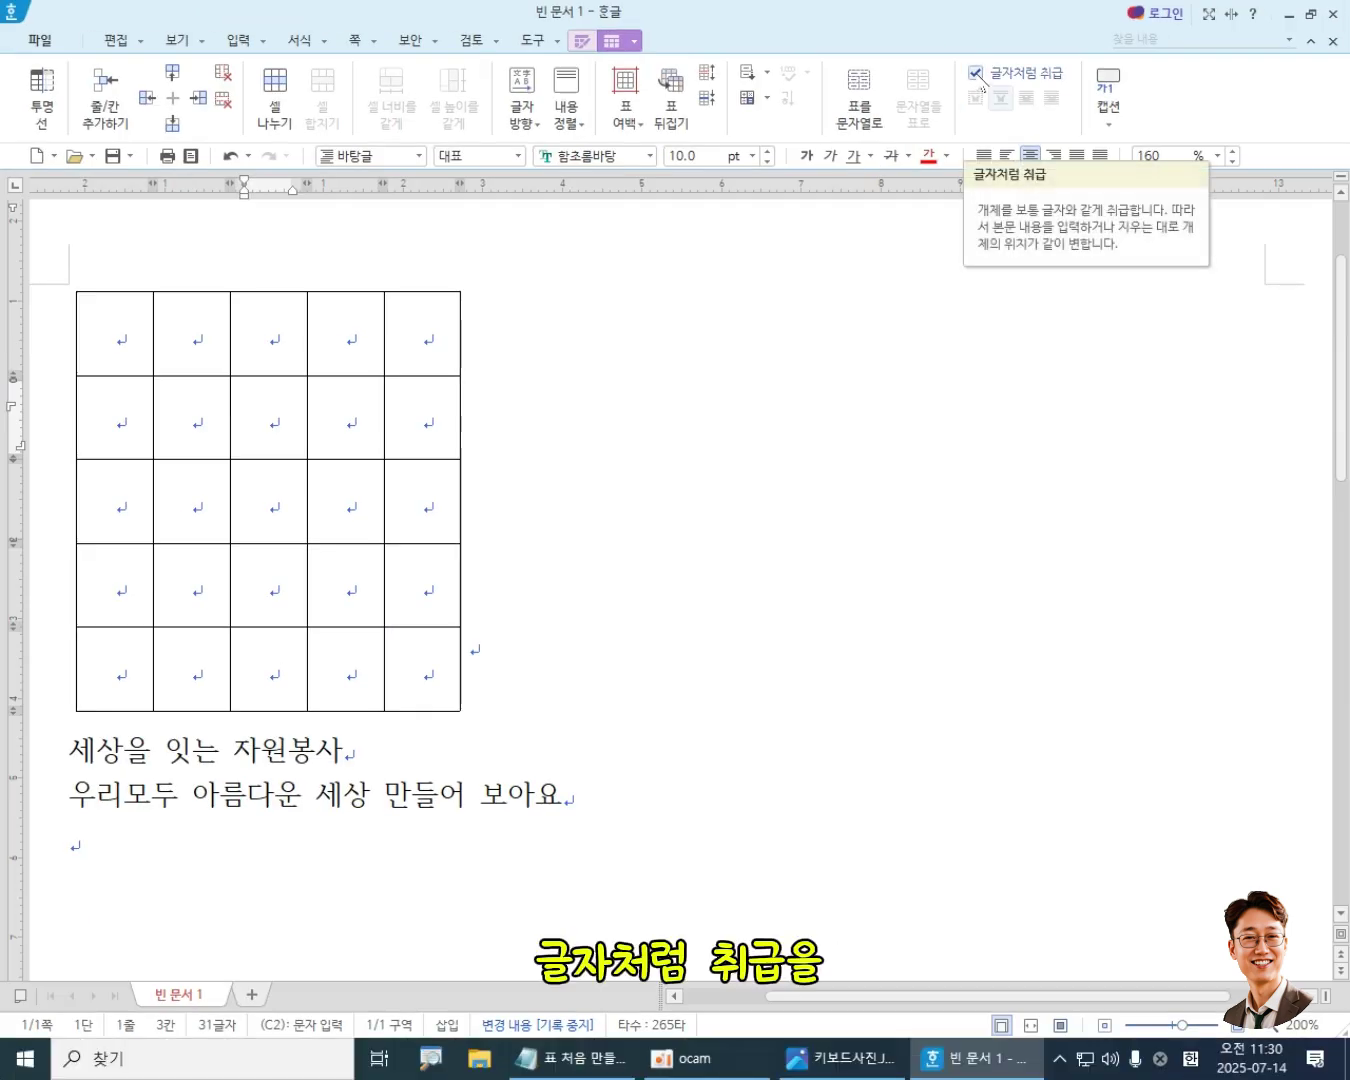
# - Turn off 글자처럼 취급 for the five-by-five table and set its text wrapping to 어울림
pyautogui.click(975, 73)
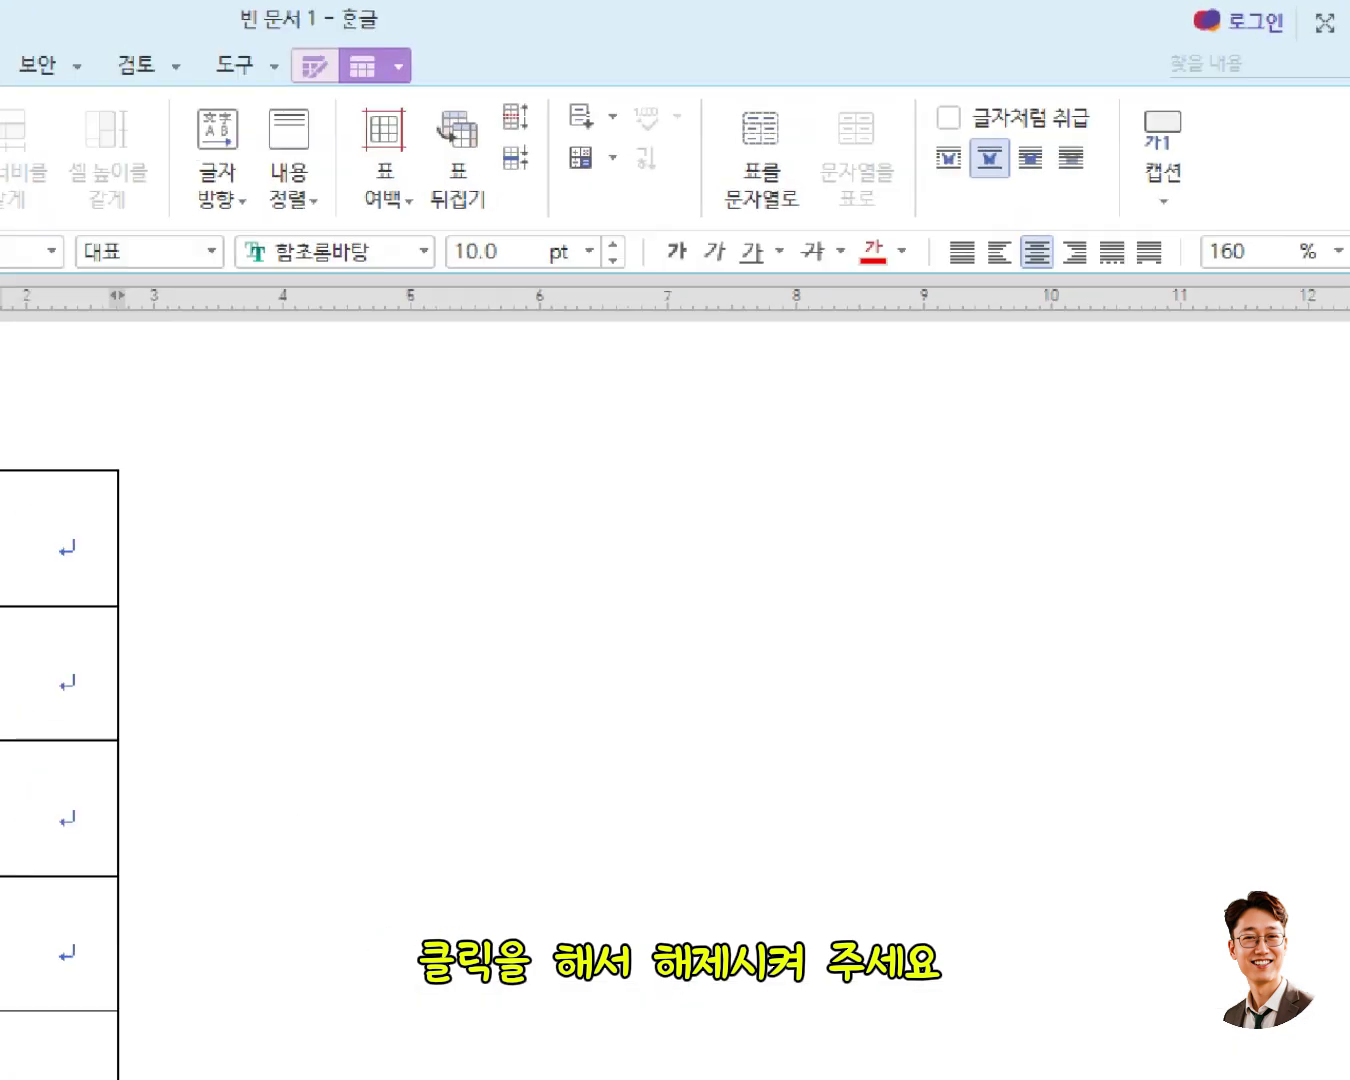
pyautogui.moveTo(889, 162); pyautogui.dragTo(1132, 260)
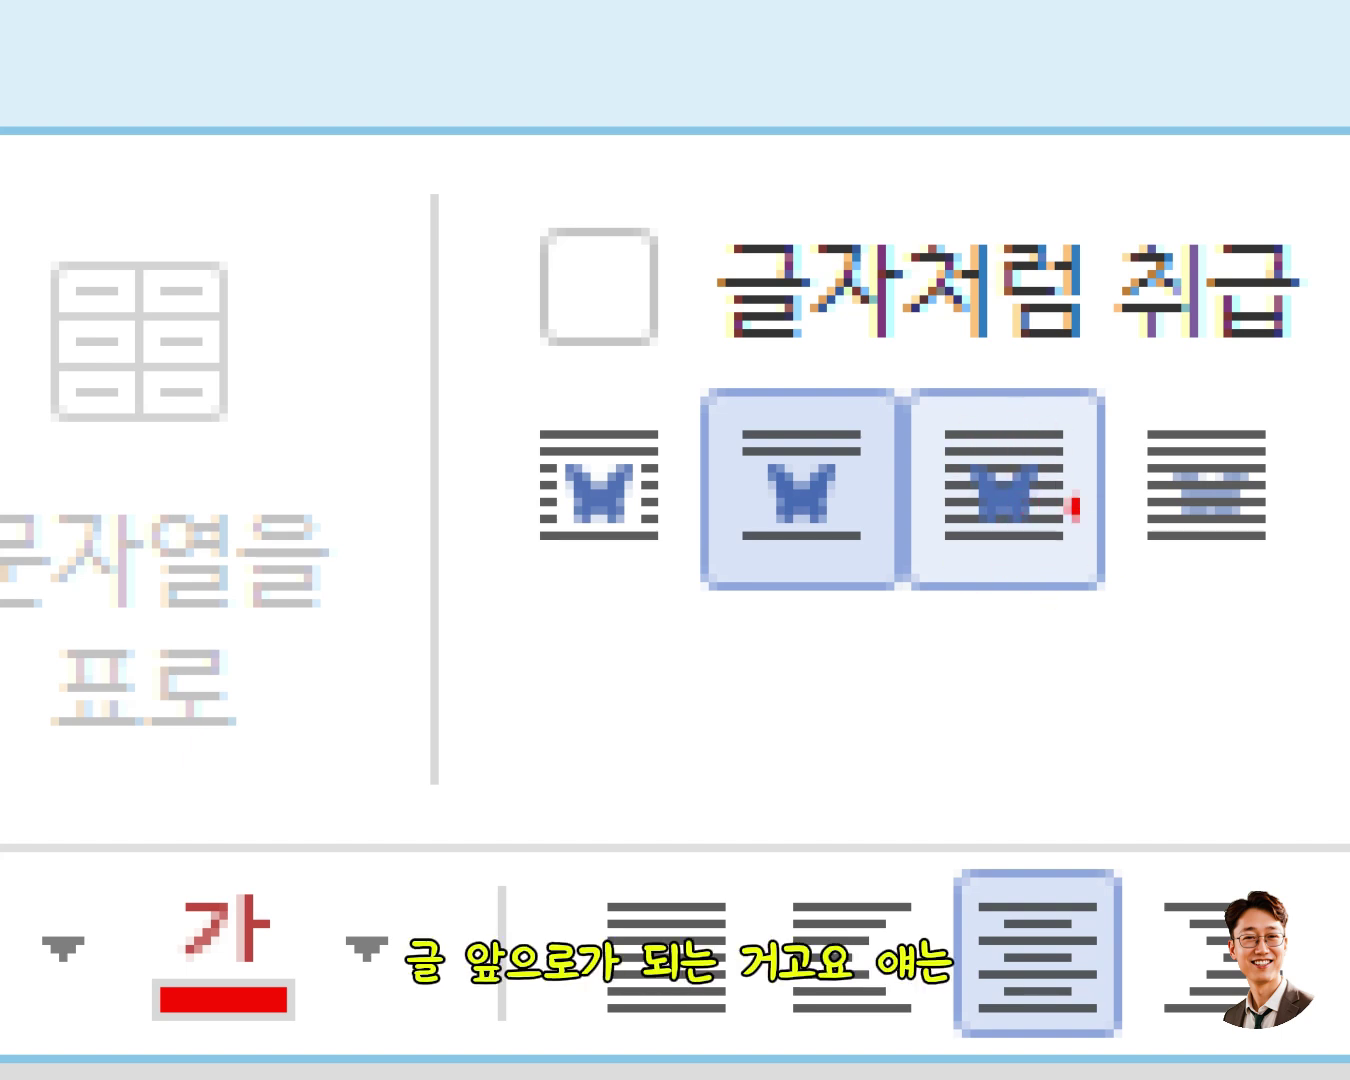
pyautogui.moveTo(1137, 583); pyautogui.dragTo(1295, 589)
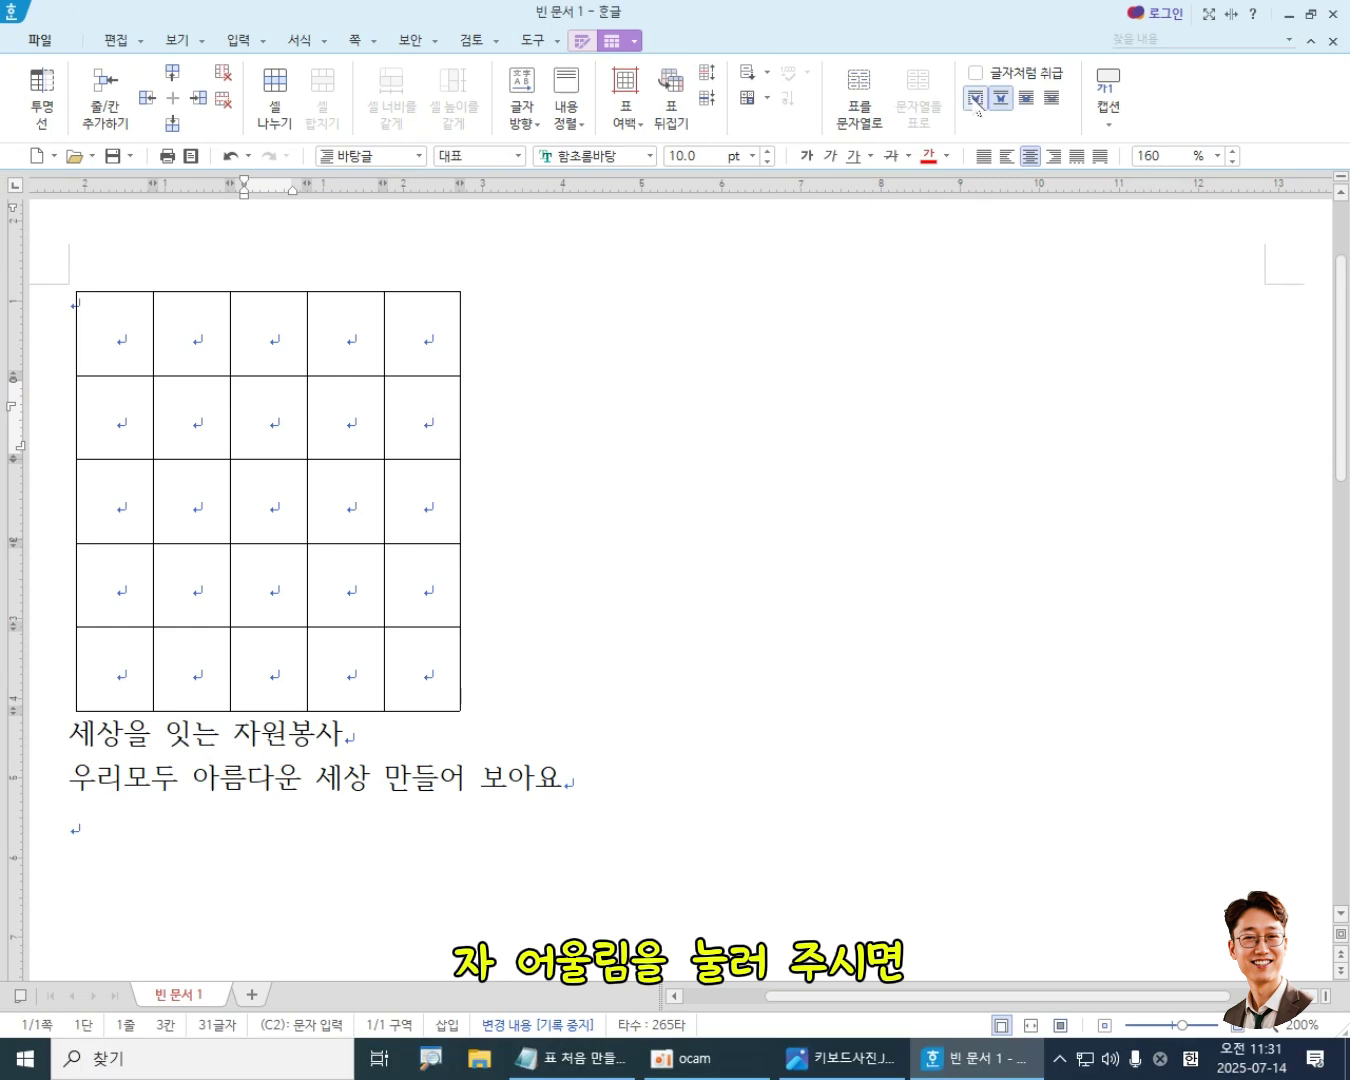
pyautogui.click(976, 100)
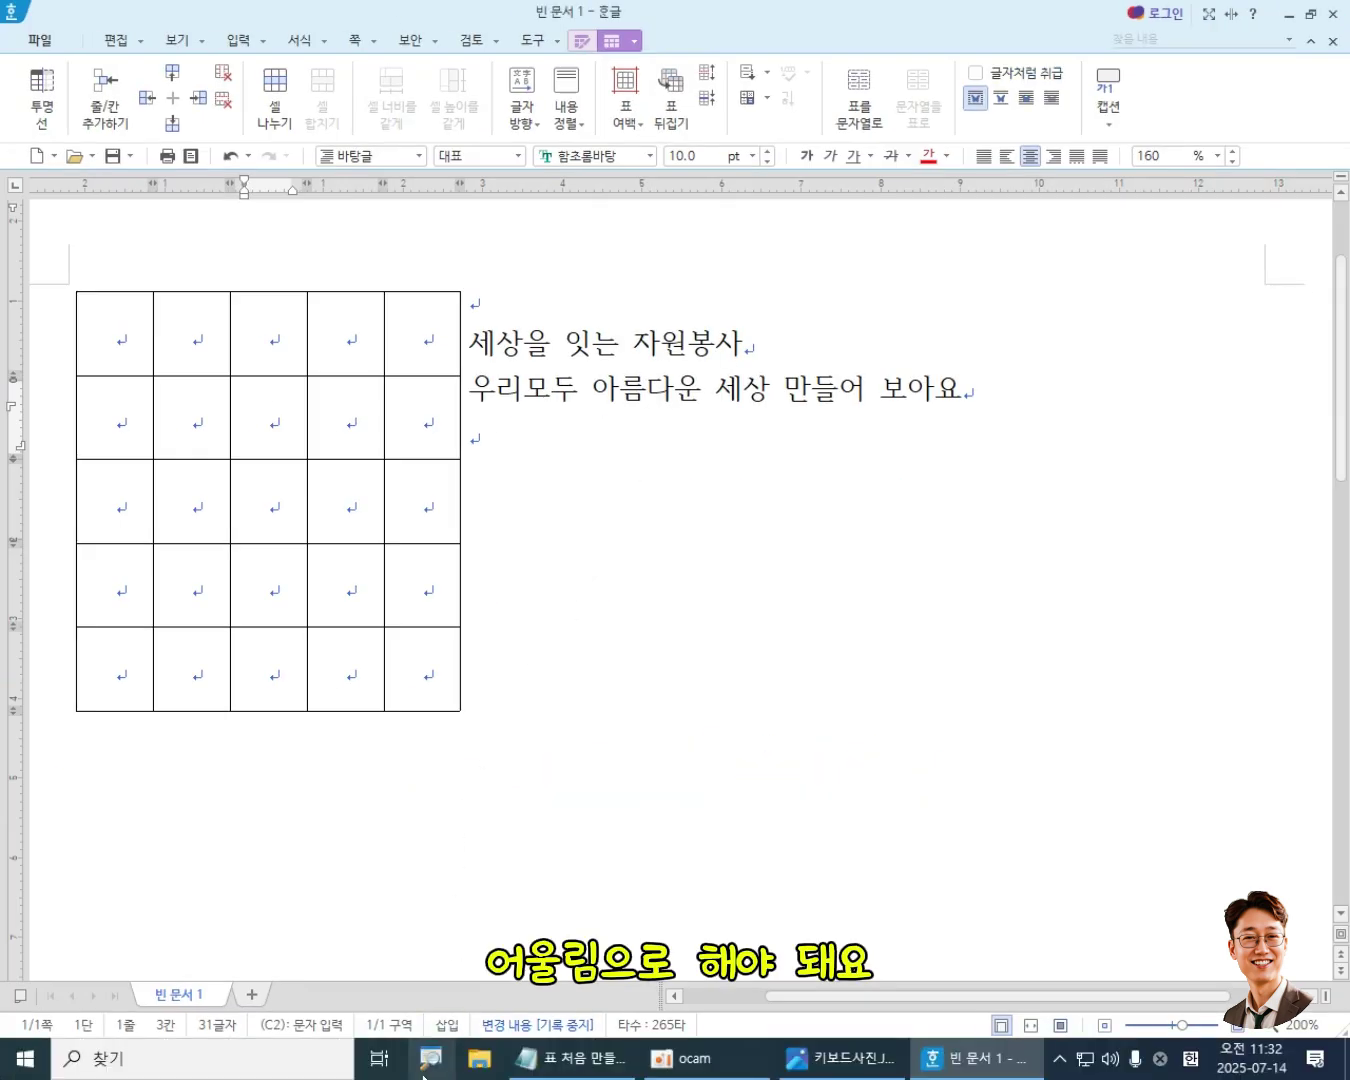
# - Switch to Notepad, close the 표 처음 만들고 memo and open a blank note
pyautogui.click(560, 1065)
pyautogui.click(681, 609)
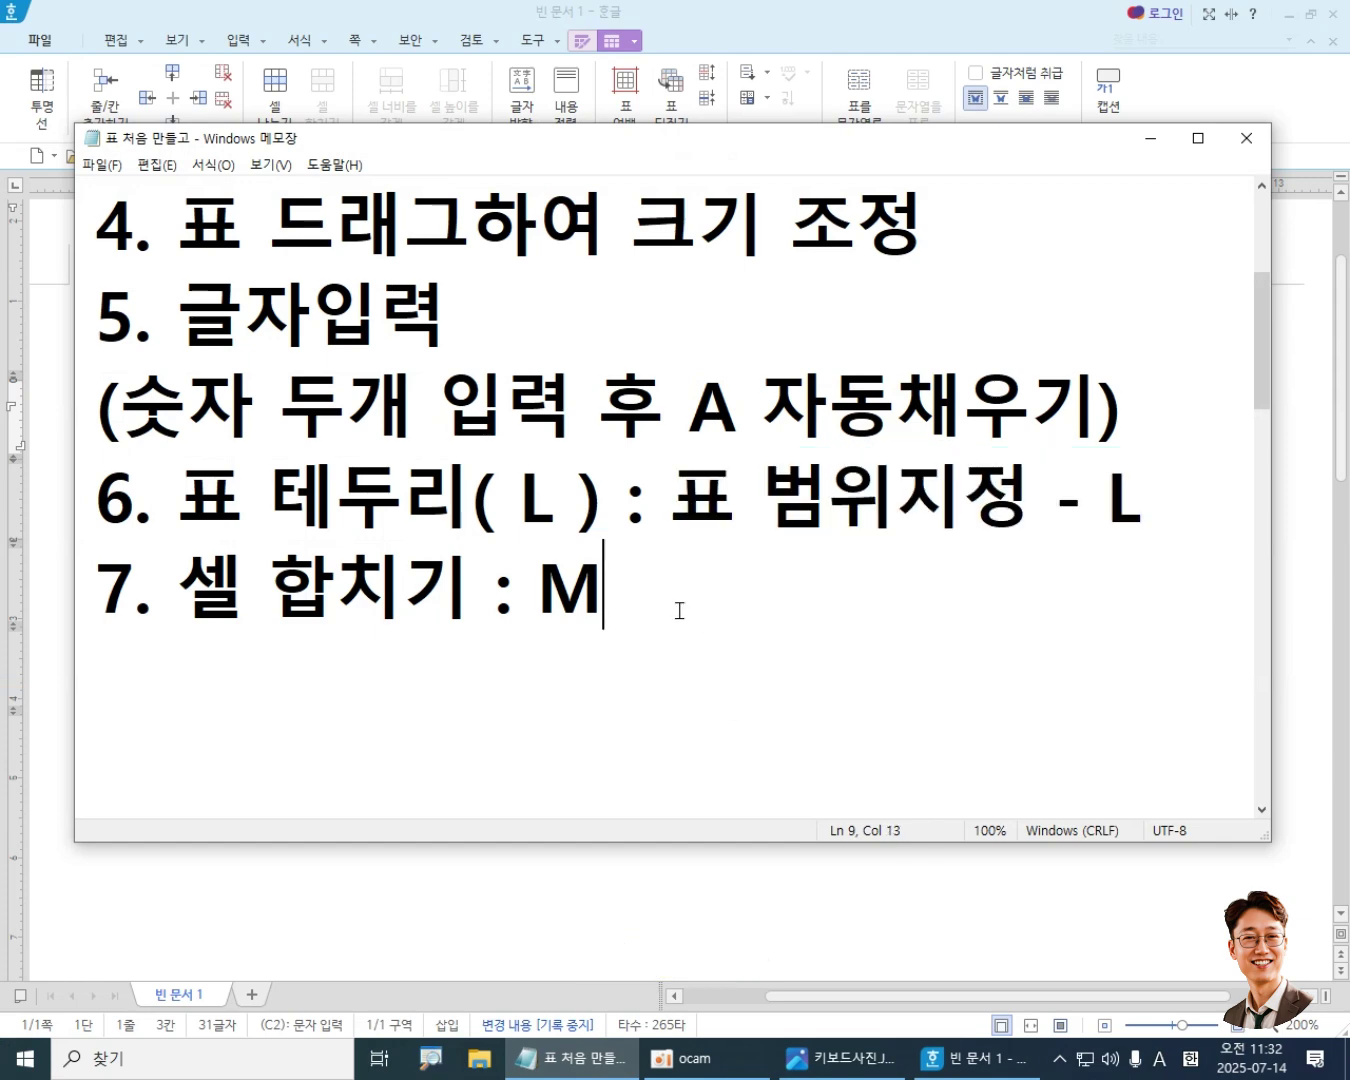
pyautogui.click(1245, 138)
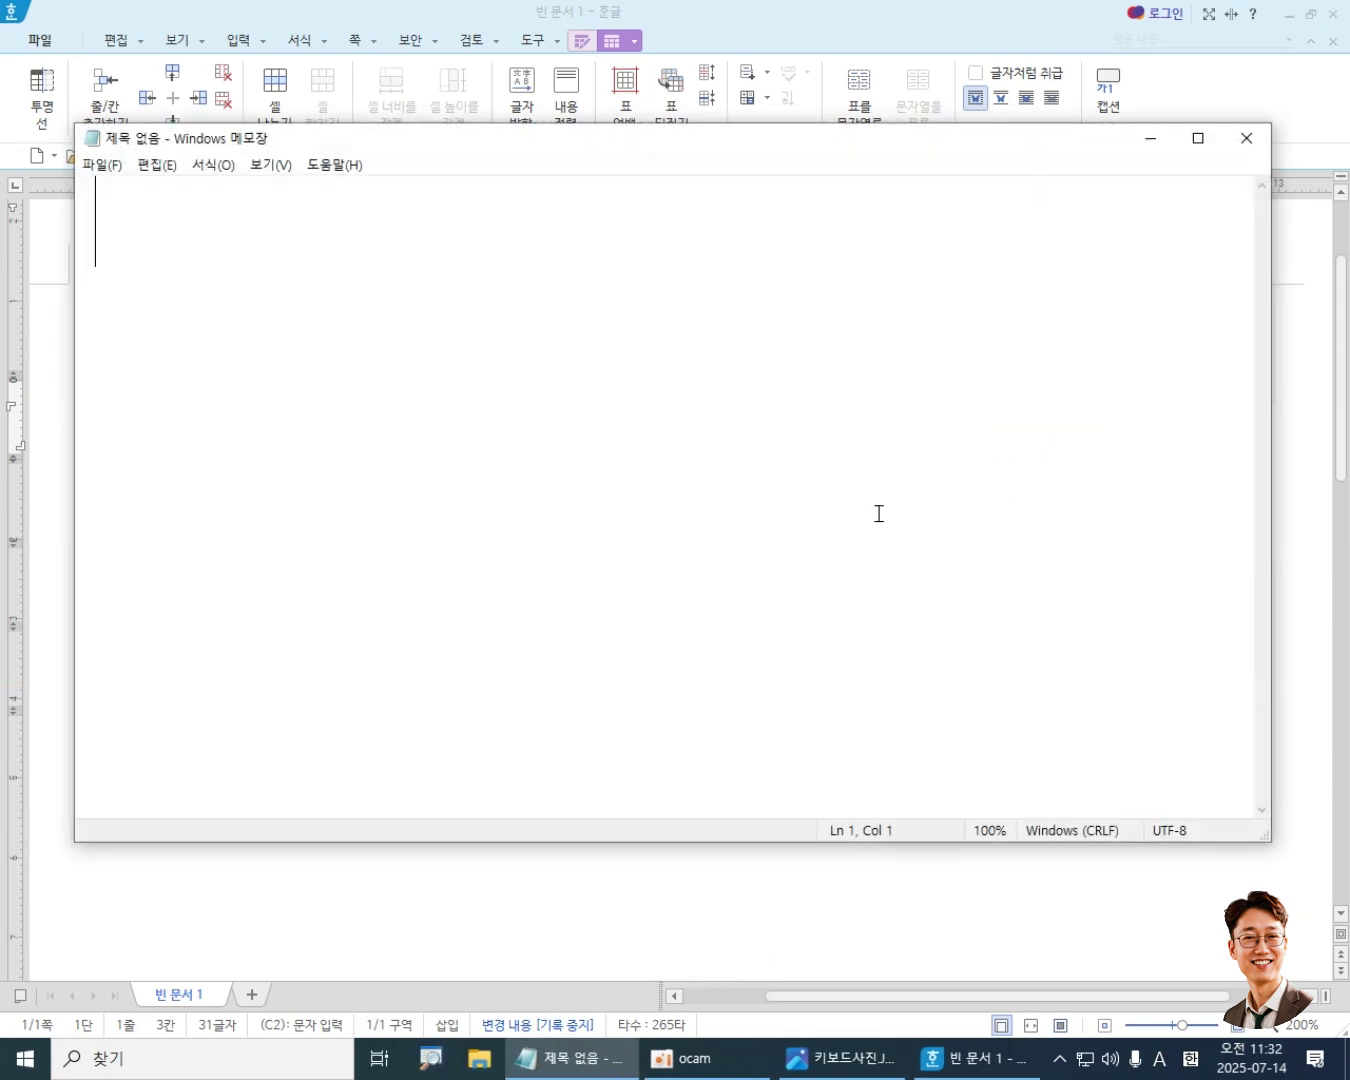
pyautogui.write('vy')
pyautogui.press('BackSpace')
pyautogui.press('BackSpace')
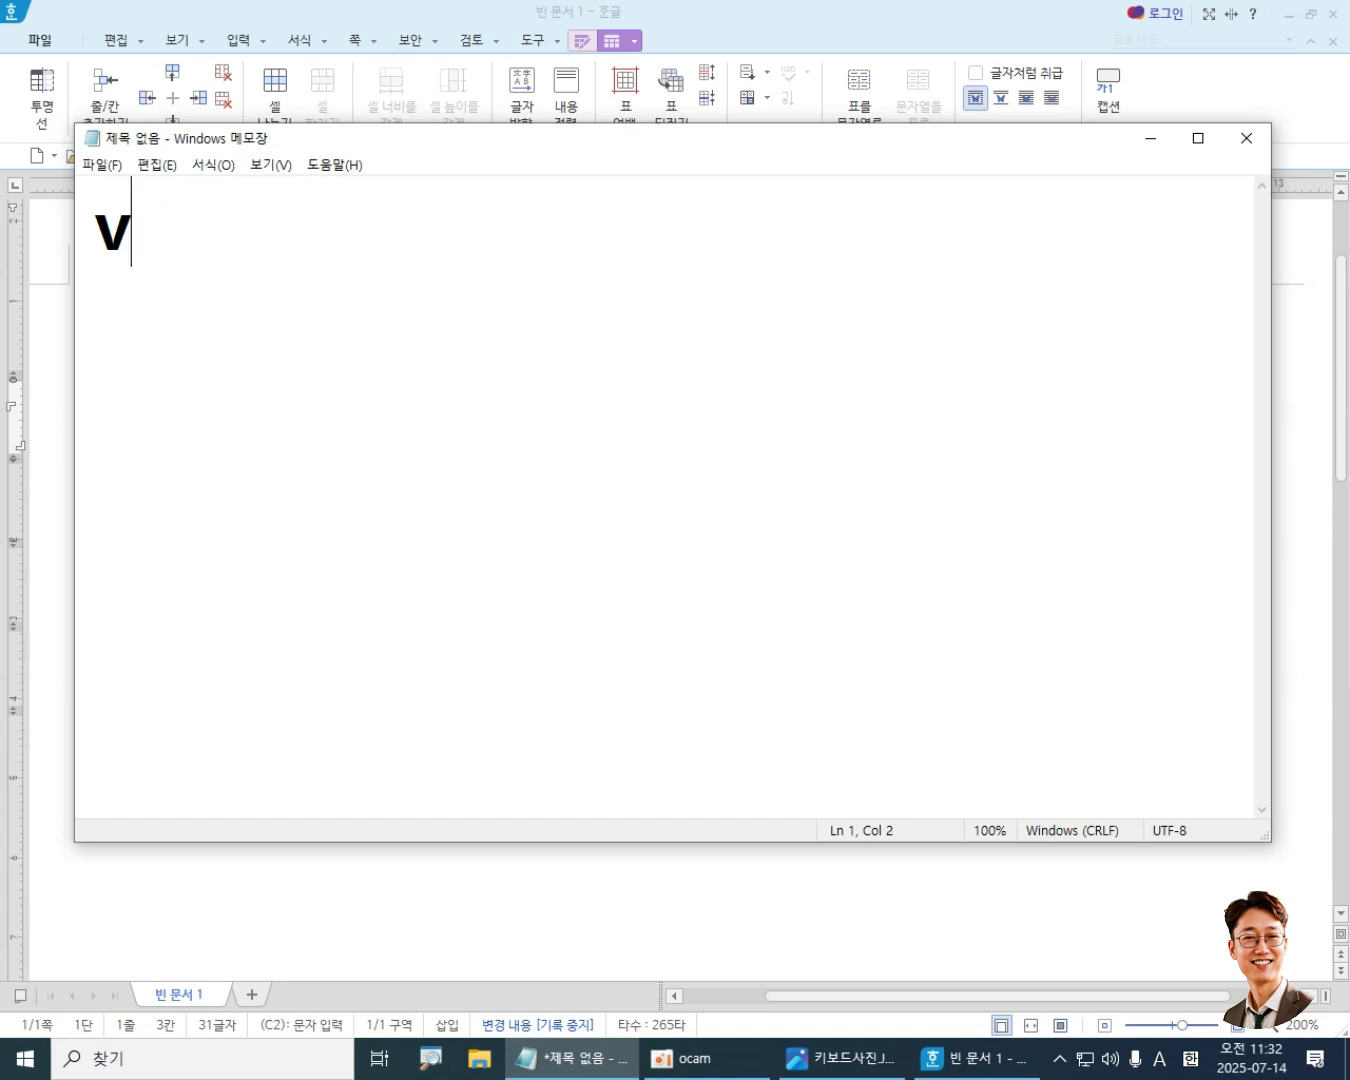
# - Write "표 어울림 : 표 레이아웃" in the blank note, with a space between 표 and 레이아웃
pyautogui.press('Hangul')
pyautogui.write('표 어울림')
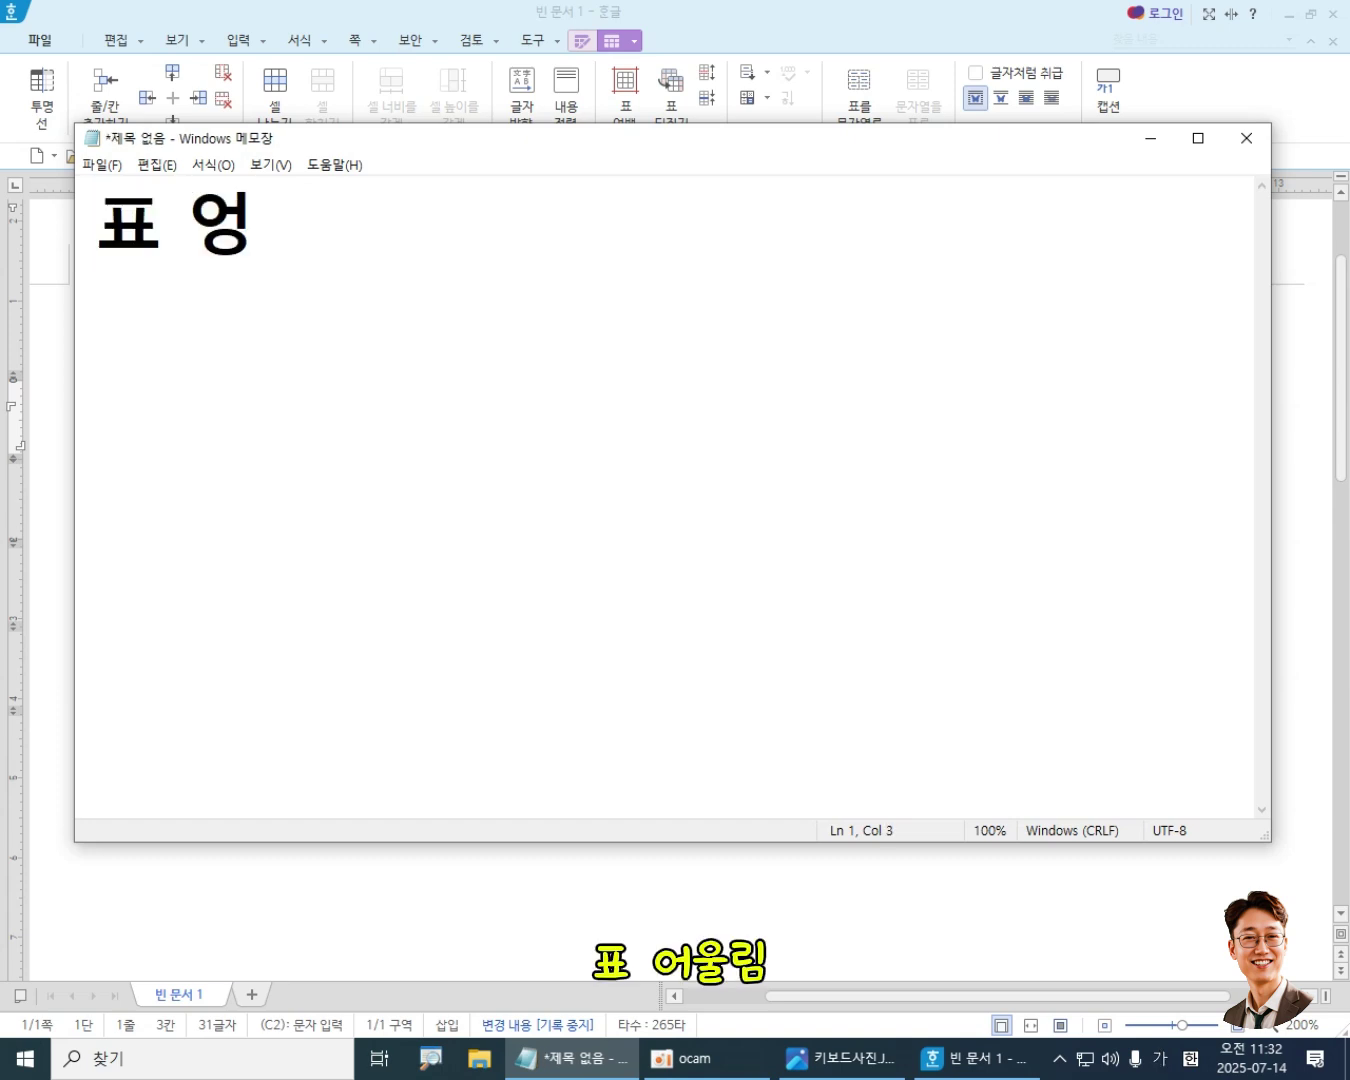
pyautogui.write(' :')
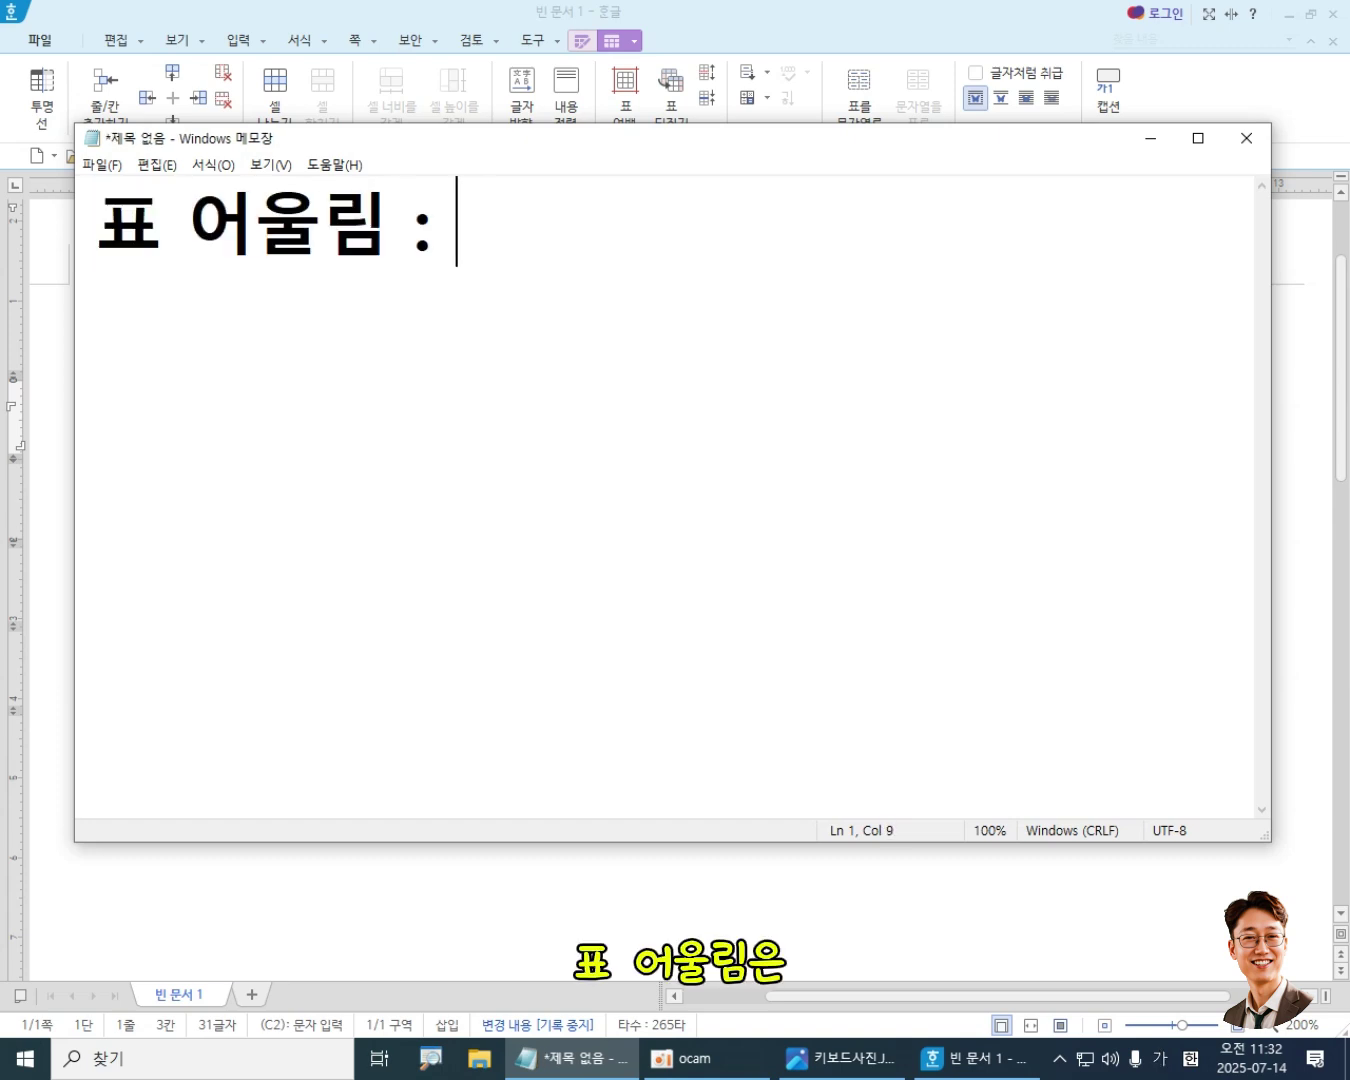
pyautogui.press('BackSpace')
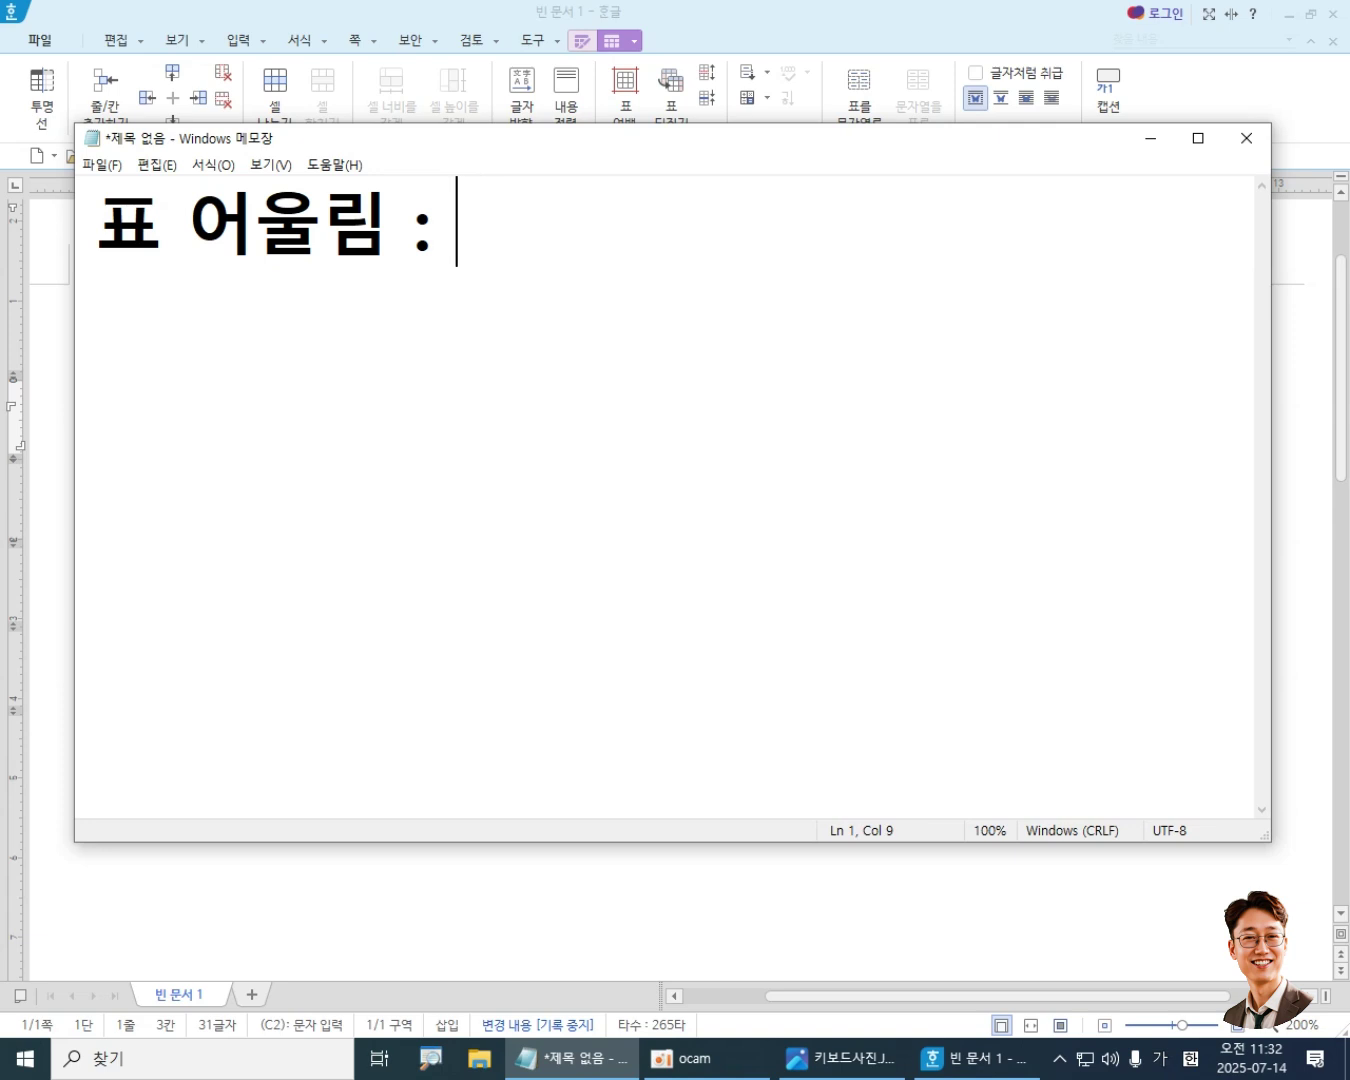
pyautogui.write('표레잉아웃')
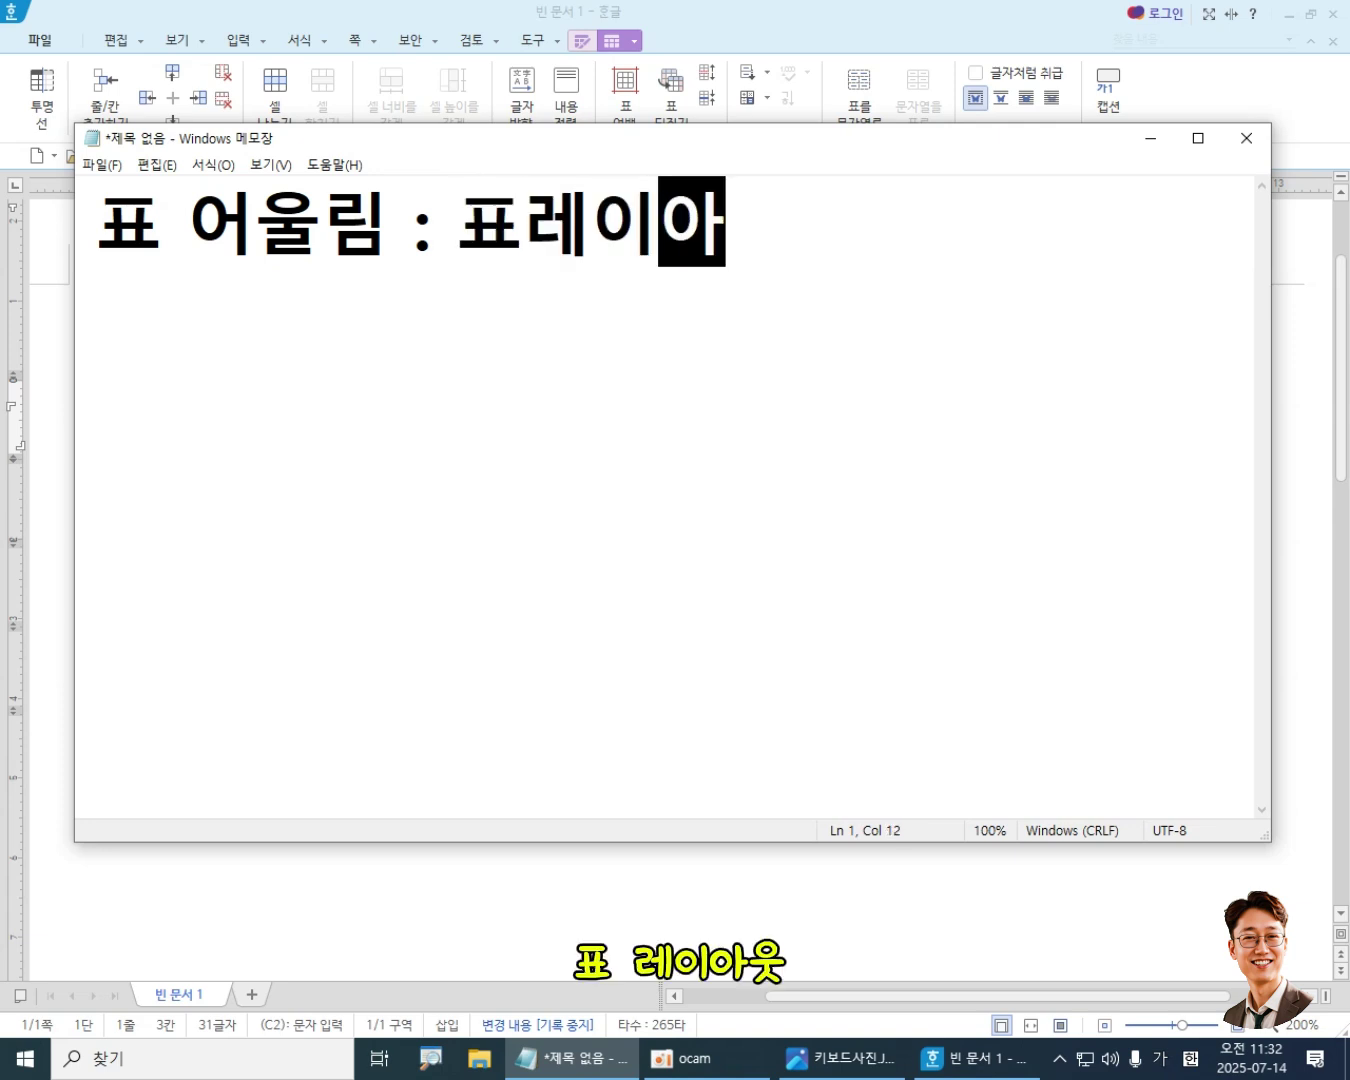
pyautogui.press('Left')
pyautogui.press('Left')
pyautogui.press('Left')
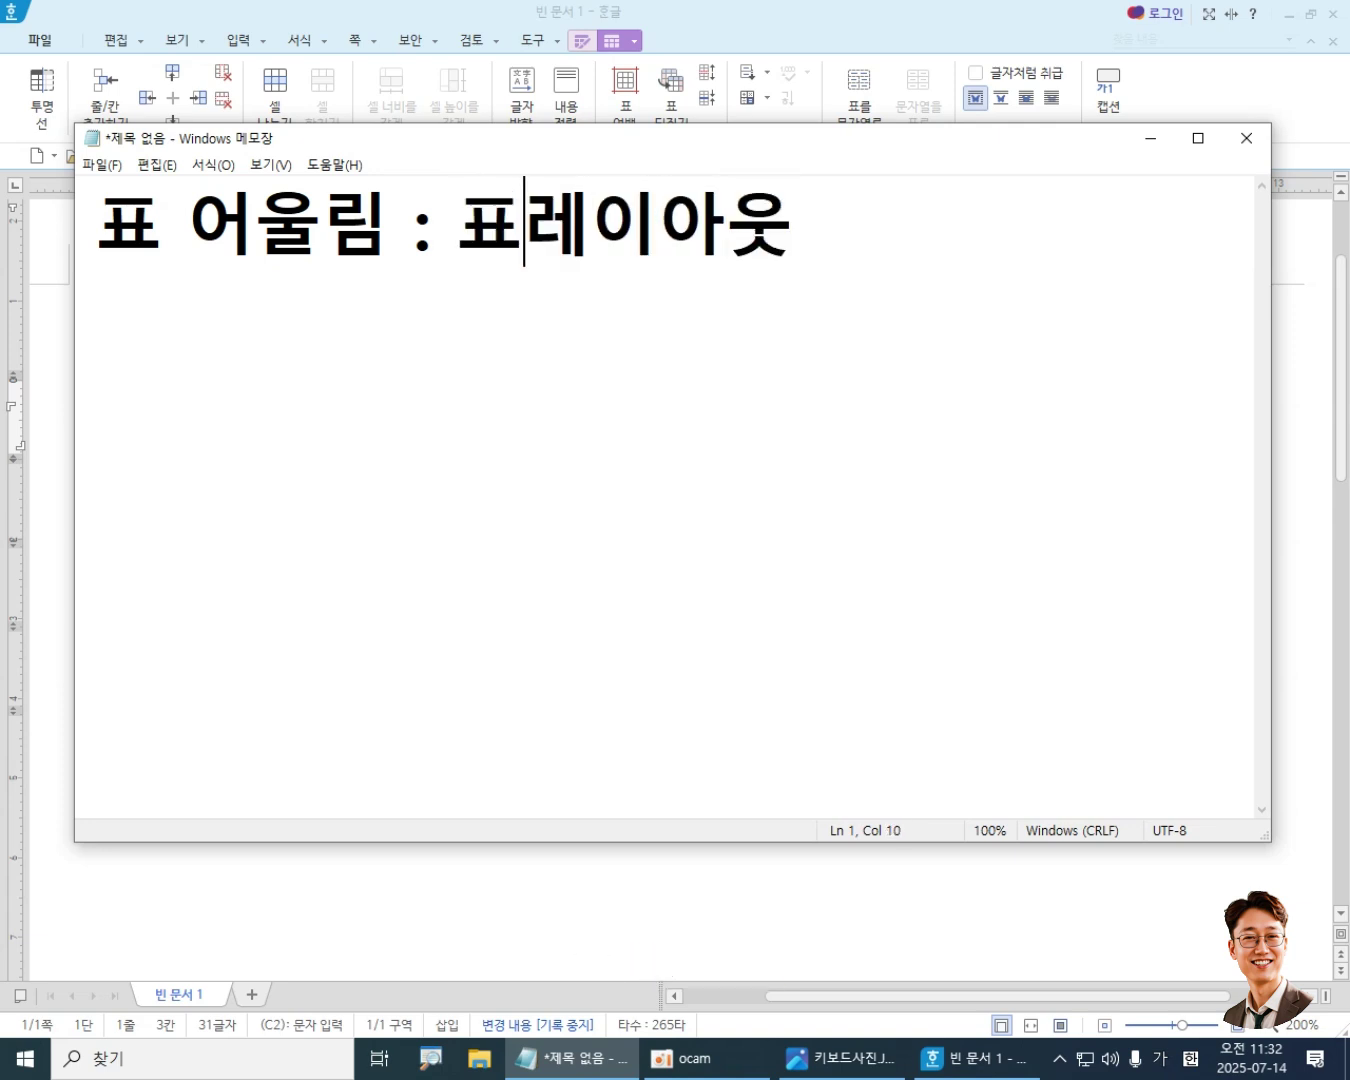
pyautogui.press('Right')
pyautogui.press('Right')
pyautogui.press('Right')
pyautogui.press('Right')
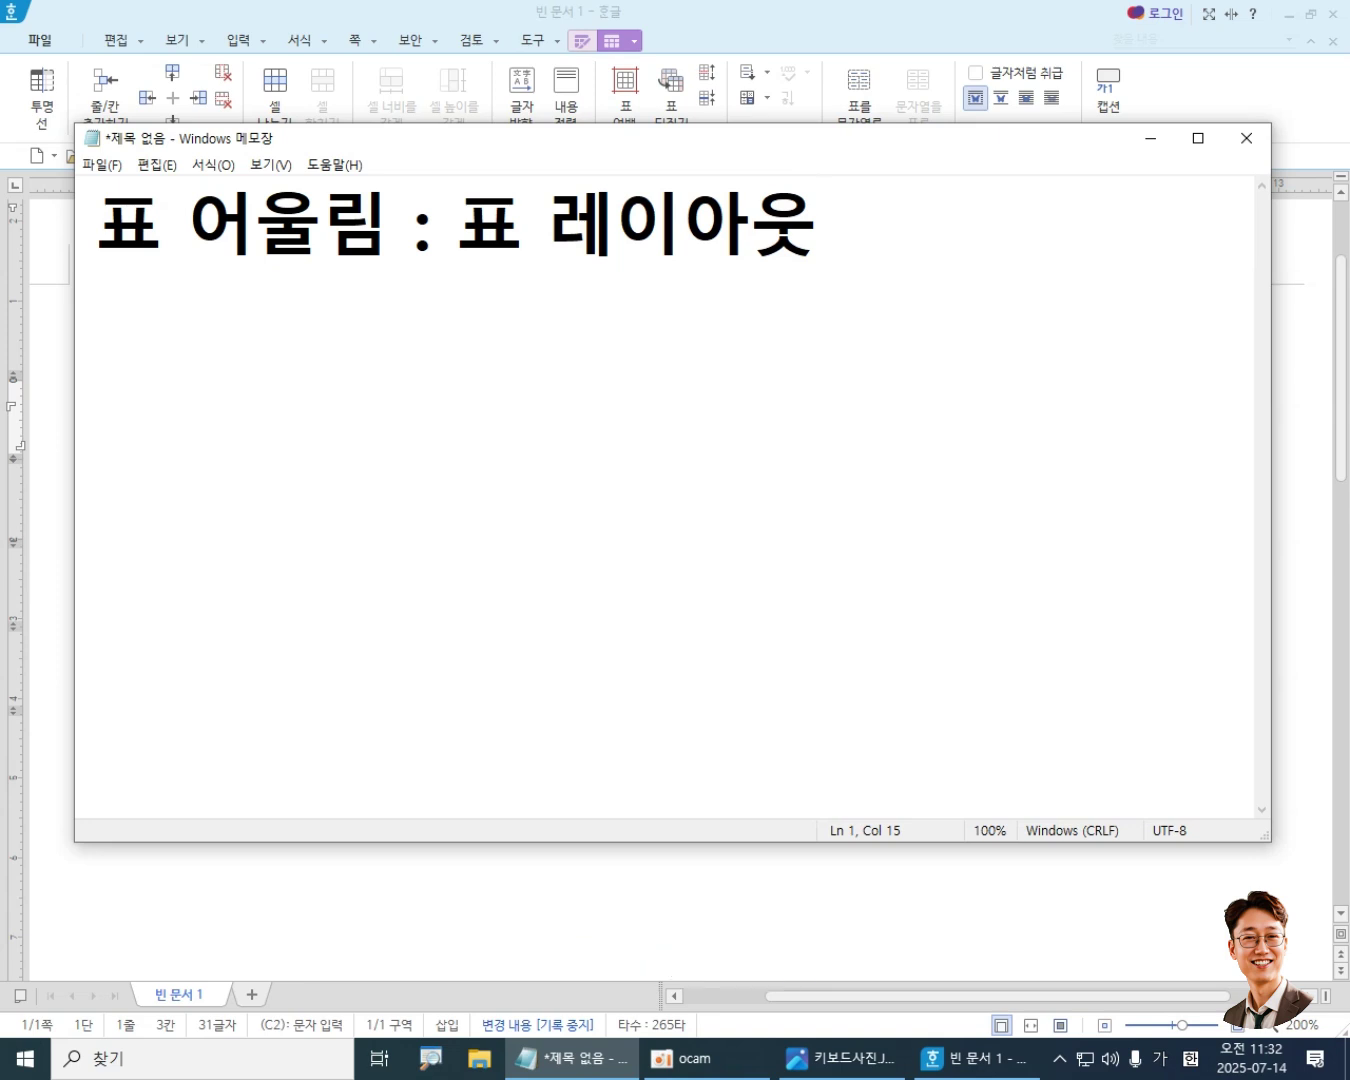
# - Continue the note's line with "- 글자처럼취급 해제" and widen the Notepad window so 글자처럼취급 fits on the first line
pyautogui.write('- 글')
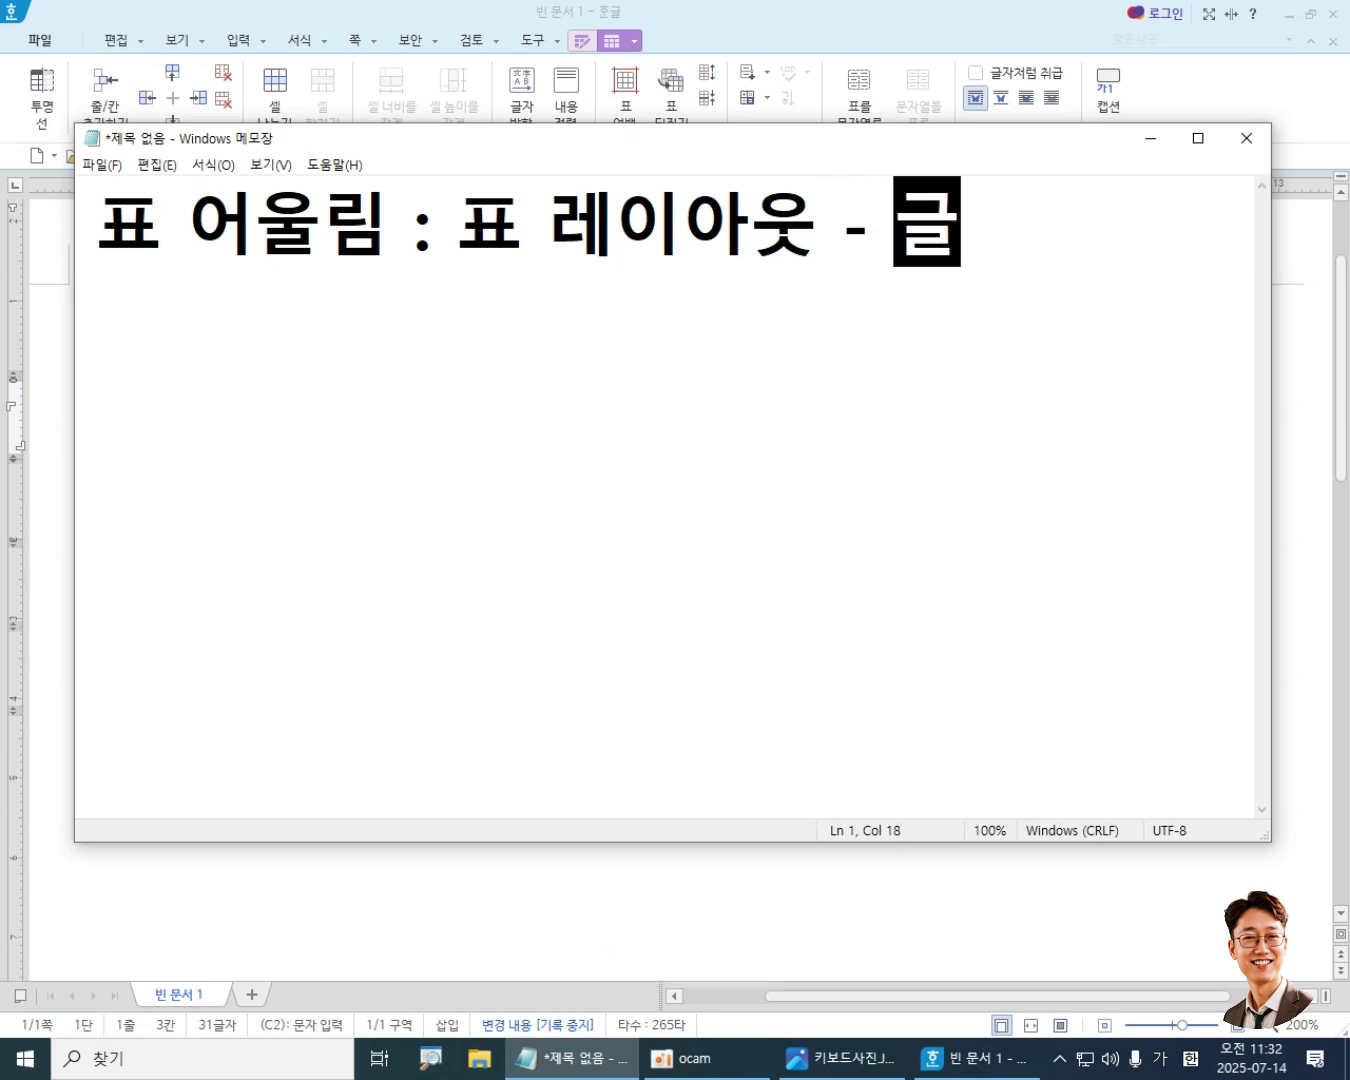
pyautogui.write('자처럼취급')
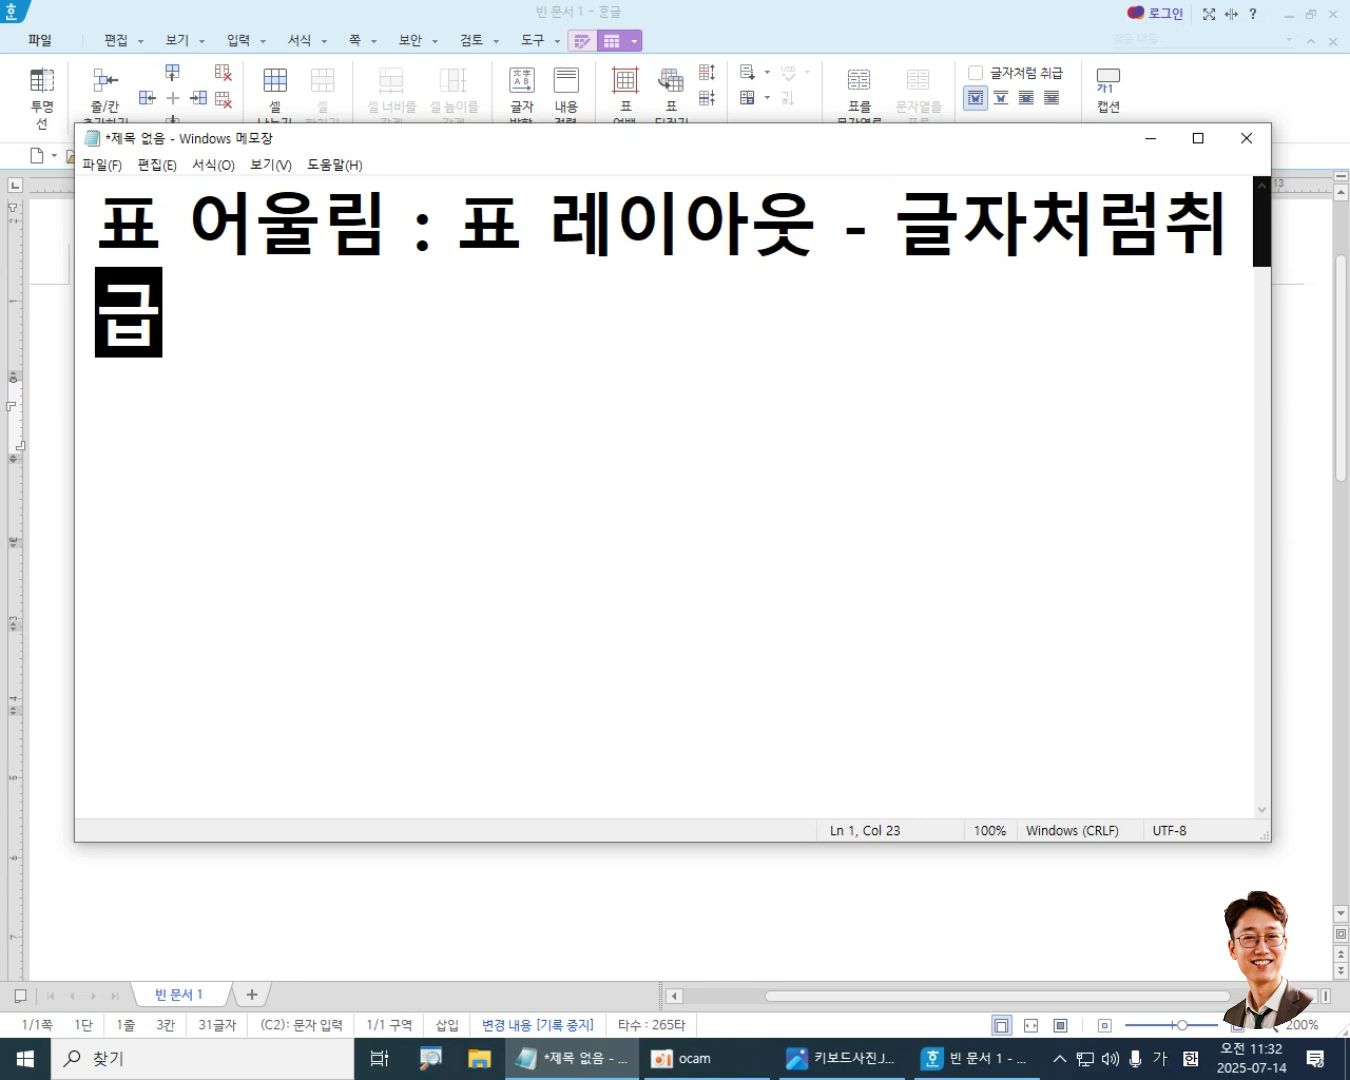
pyautogui.write(' 해제')
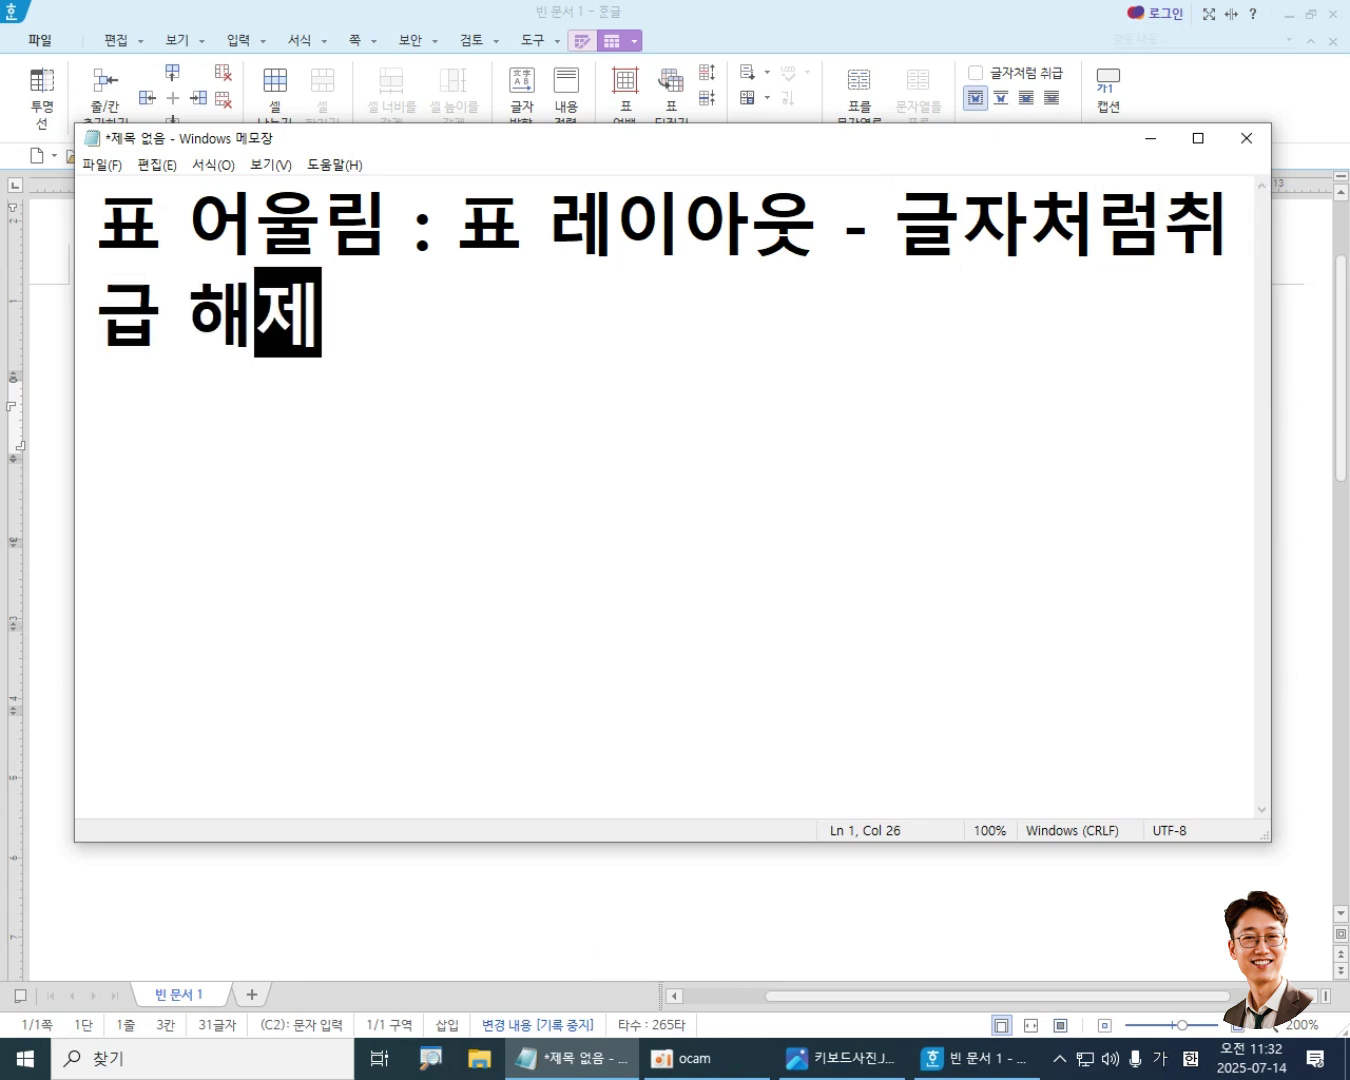
pyautogui.moveTo(1272, 356); pyautogui.dragTo(1328, 355)
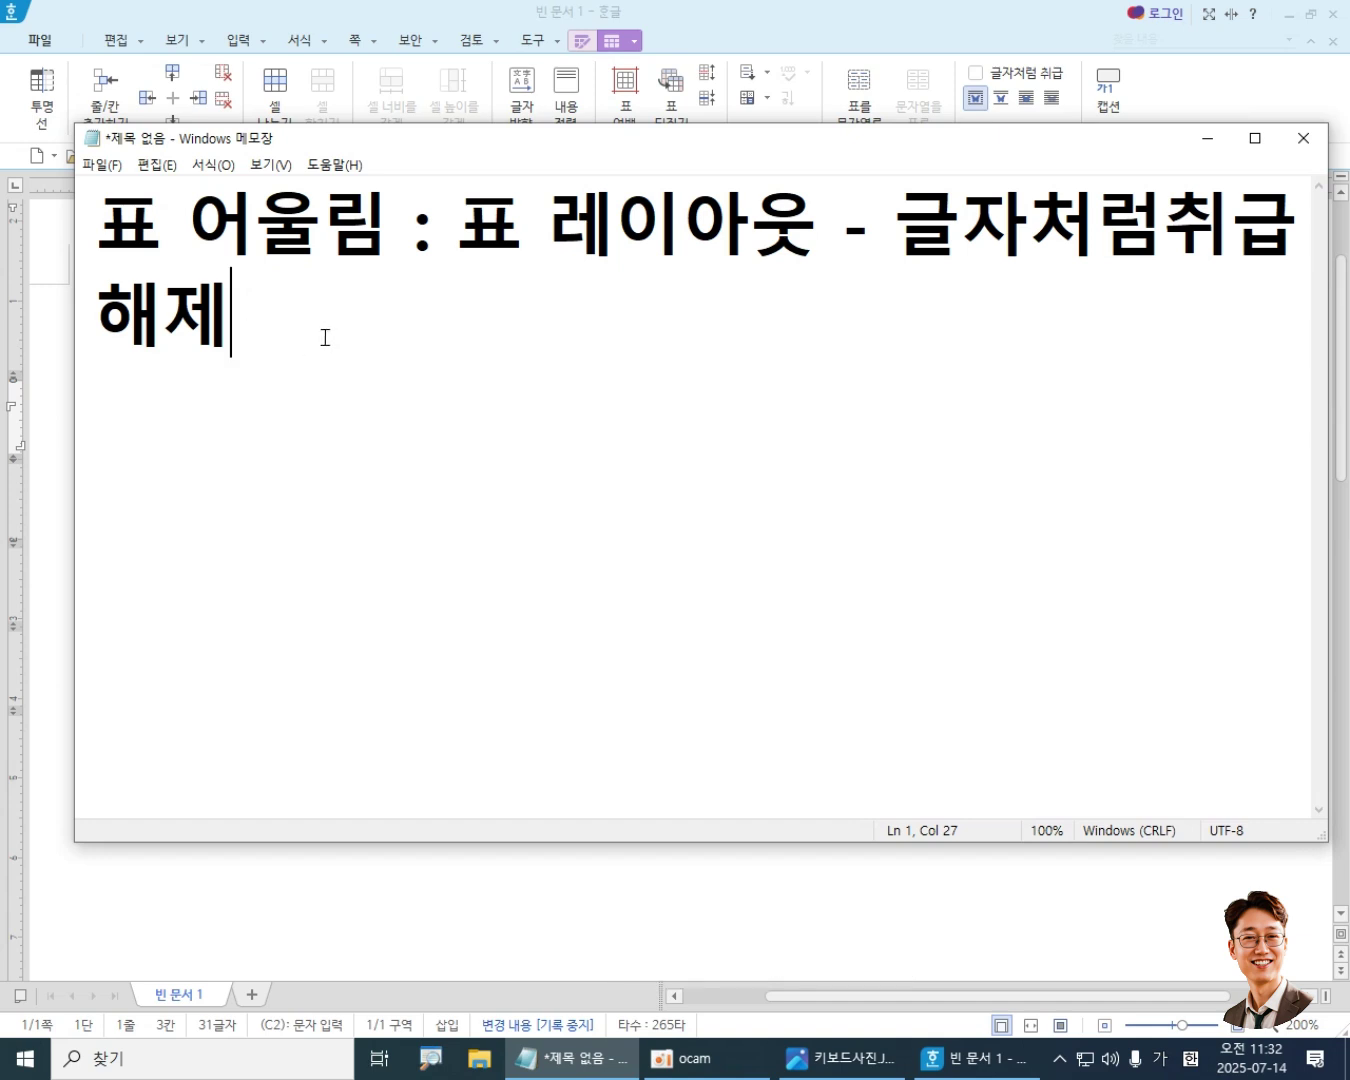
# - Complete the note with "- 첫번째 어울림 선택" and select its whole text
pyautogui.write('- ')
pyautogui.write('첫번째')
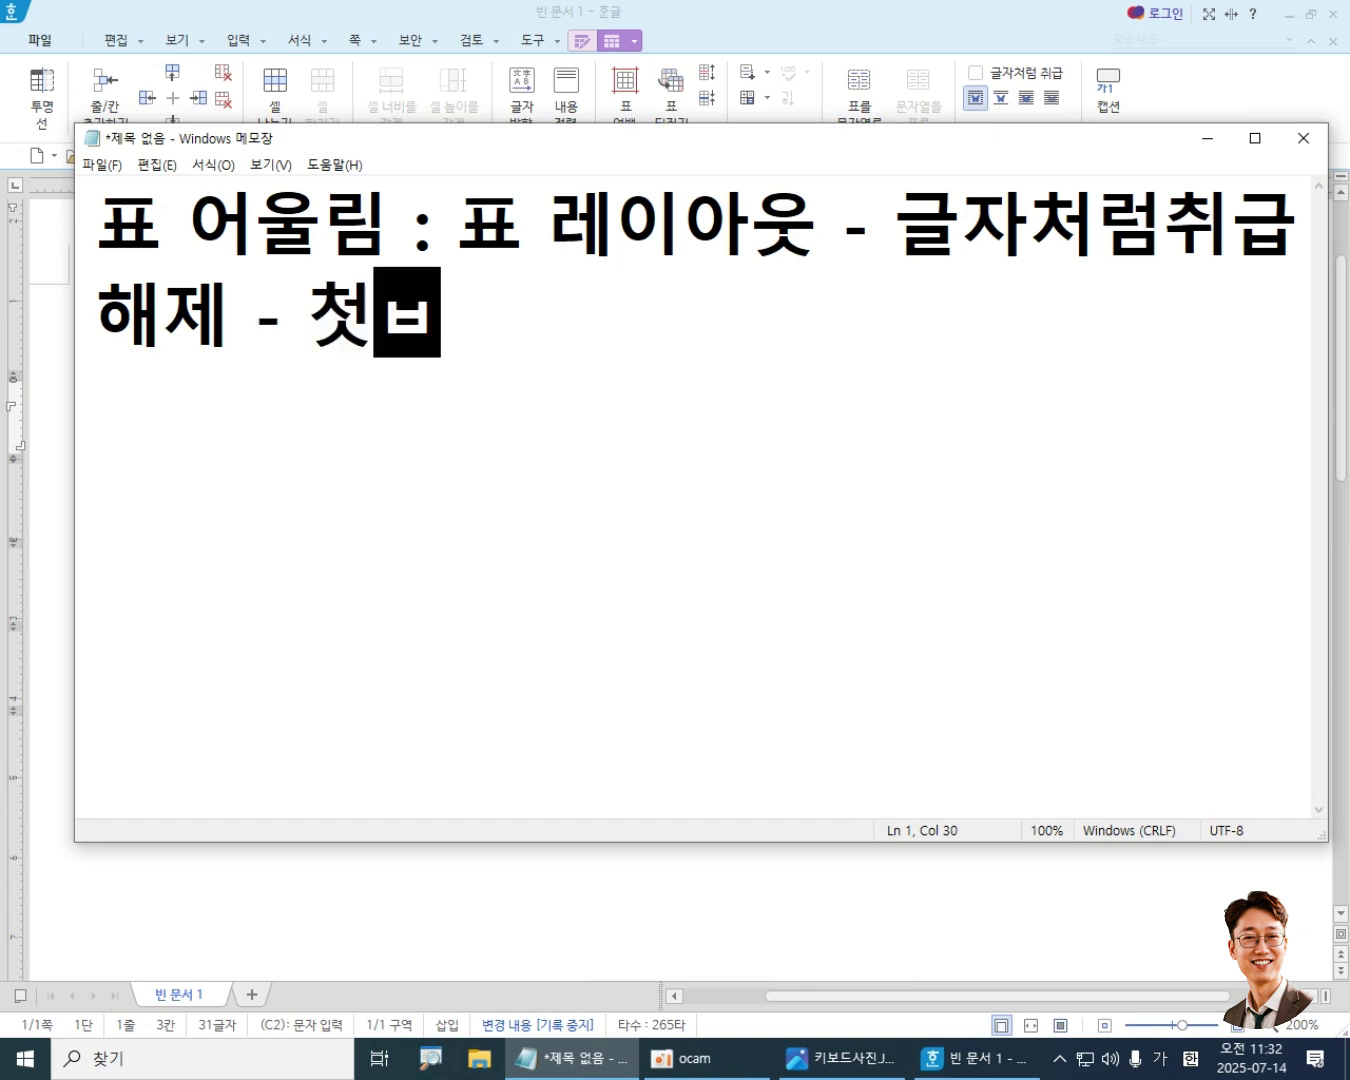
pyautogui.write(' 어울림')
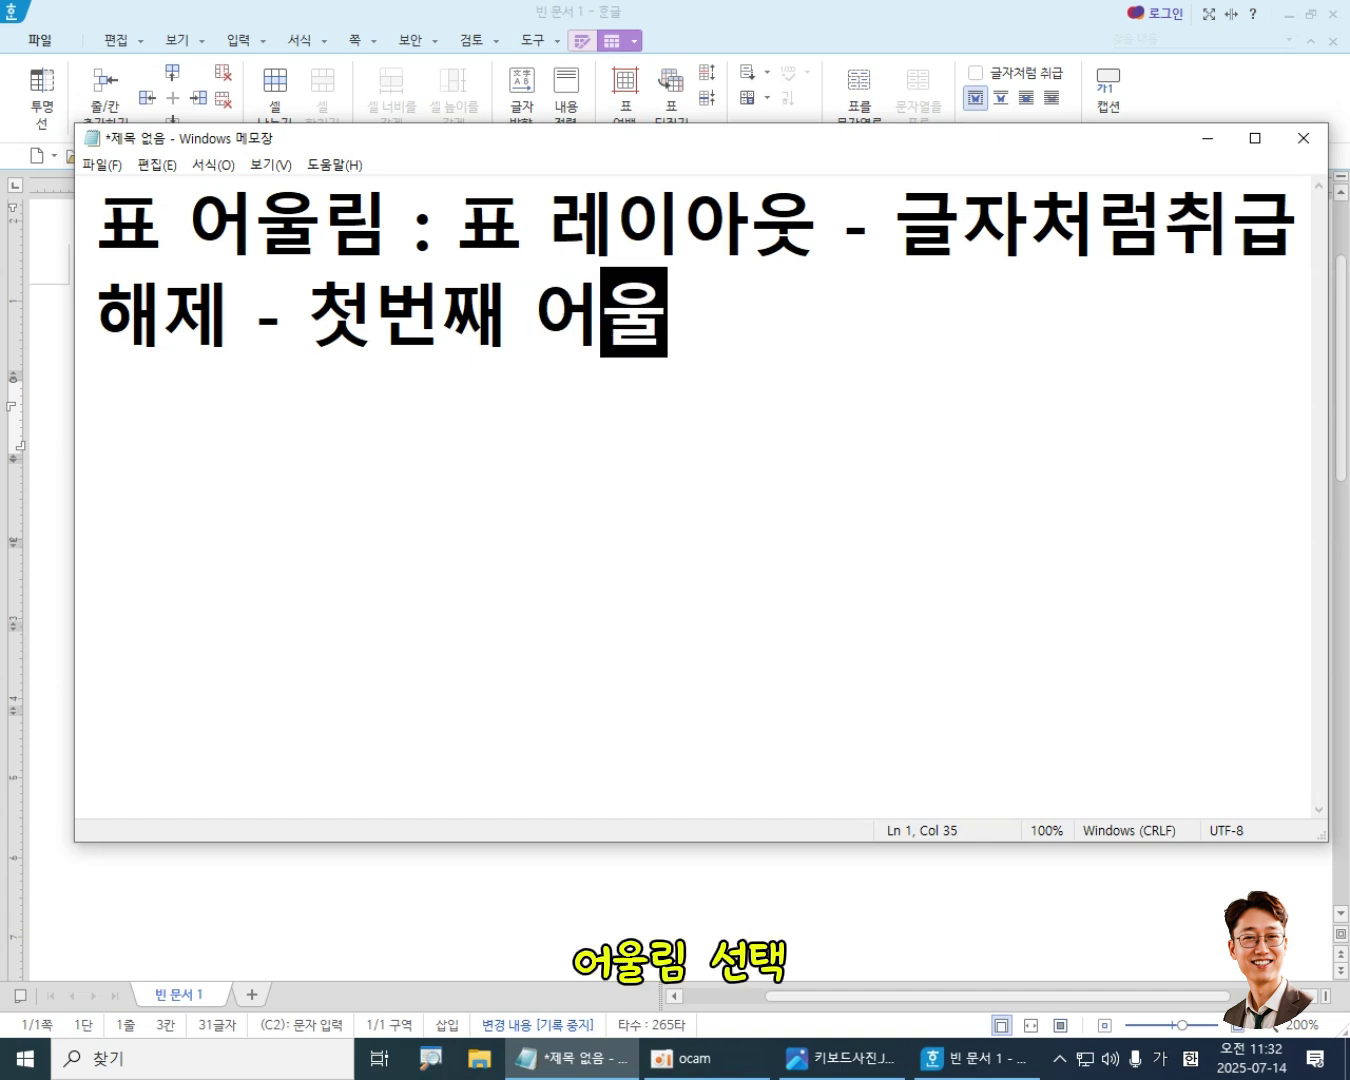
pyautogui.write(' 선택')
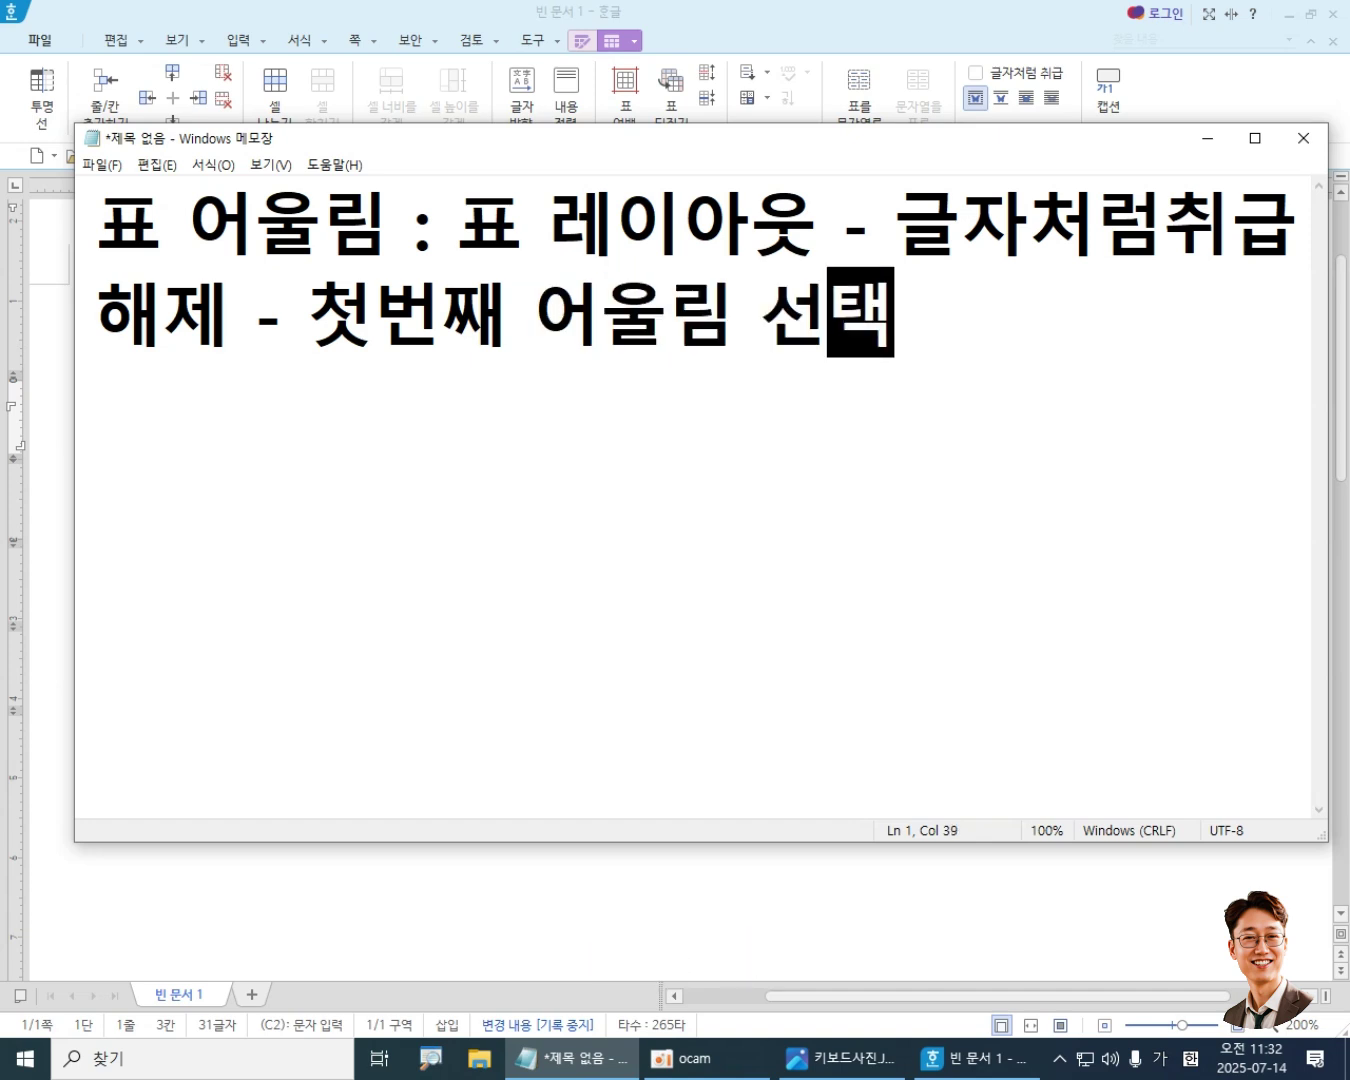
pyautogui.moveTo(97, 221); pyautogui.dragTo(897, 297)
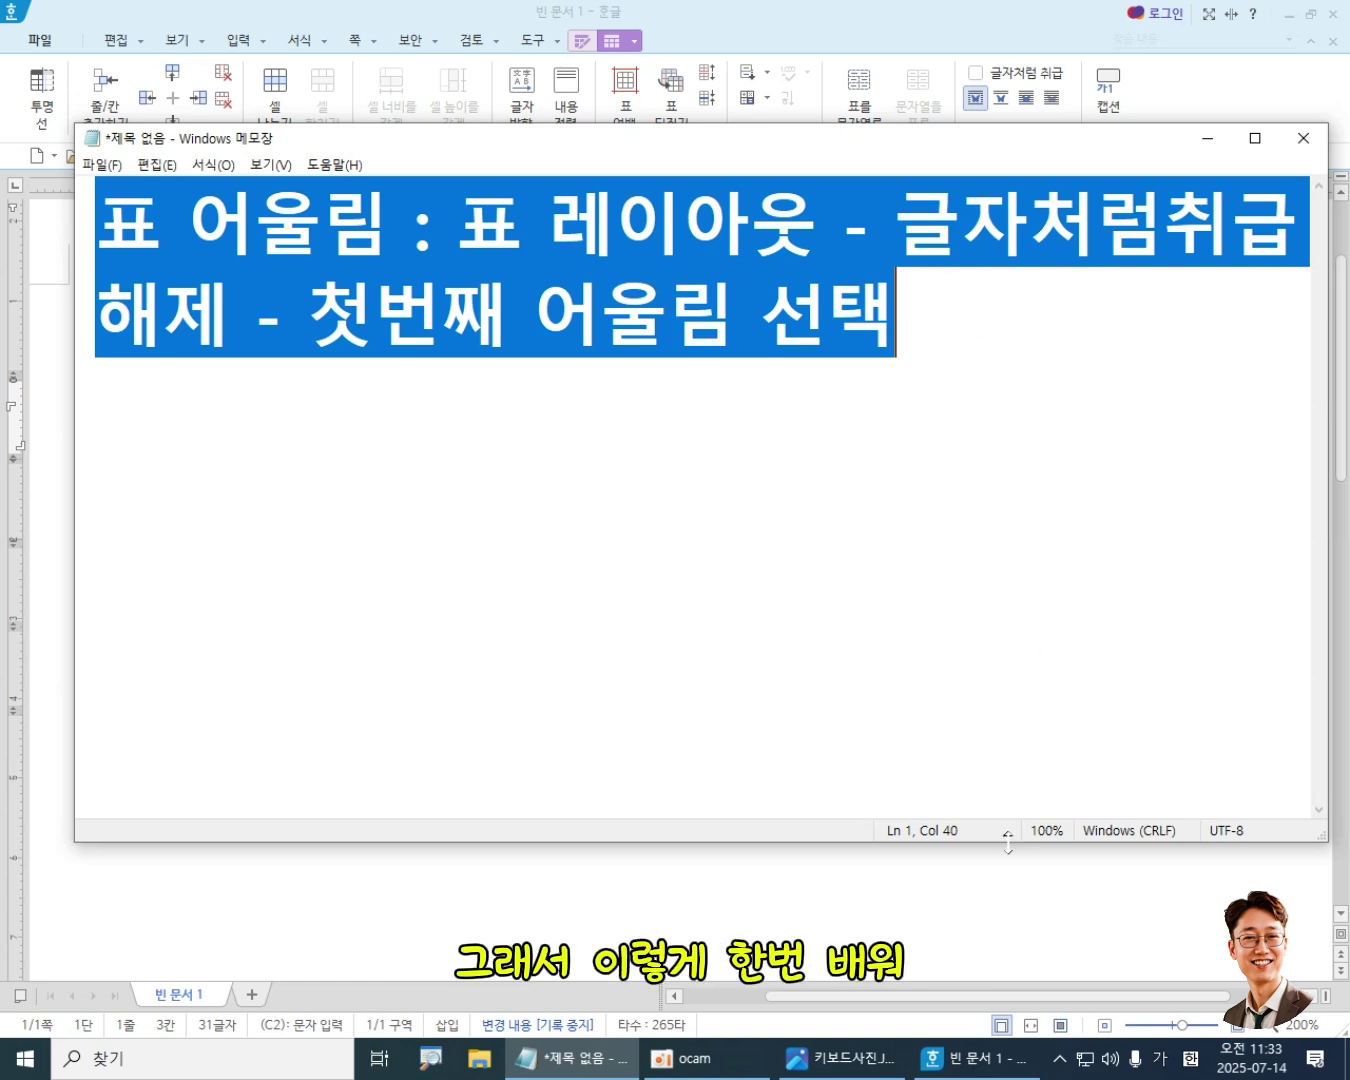
# - Shorten the Notepad window to fit its note and place it across the middle of the screen
pyautogui.moveTo(1012, 844); pyautogui.dragTo(980, 541)
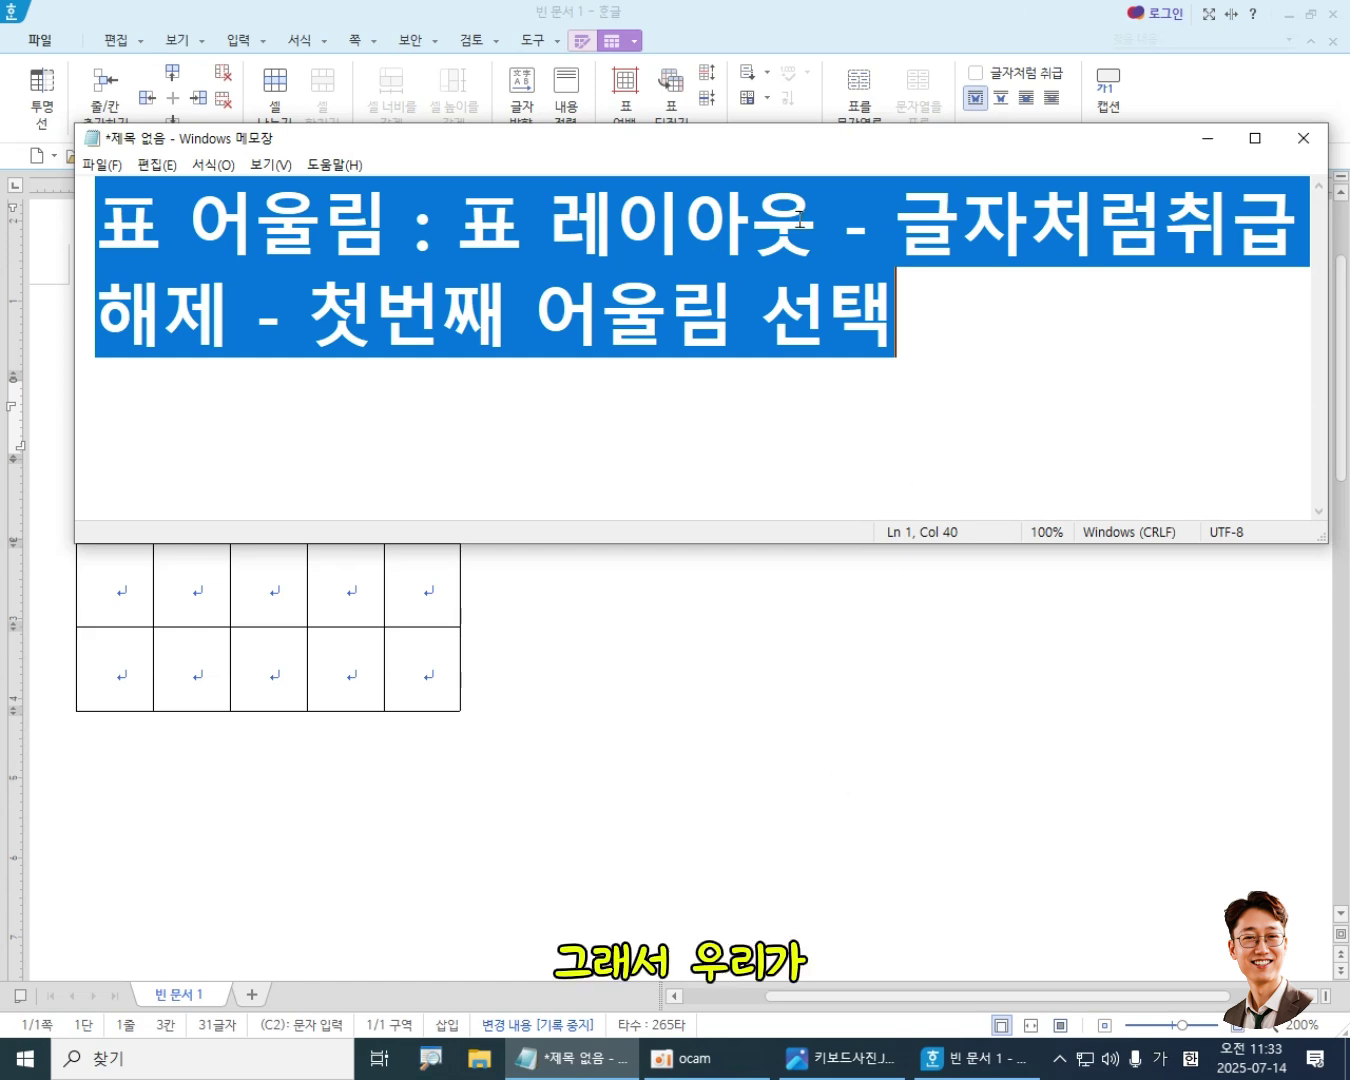
pyautogui.moveTo(812, 148); pyautogui.dragTo(785, 598)
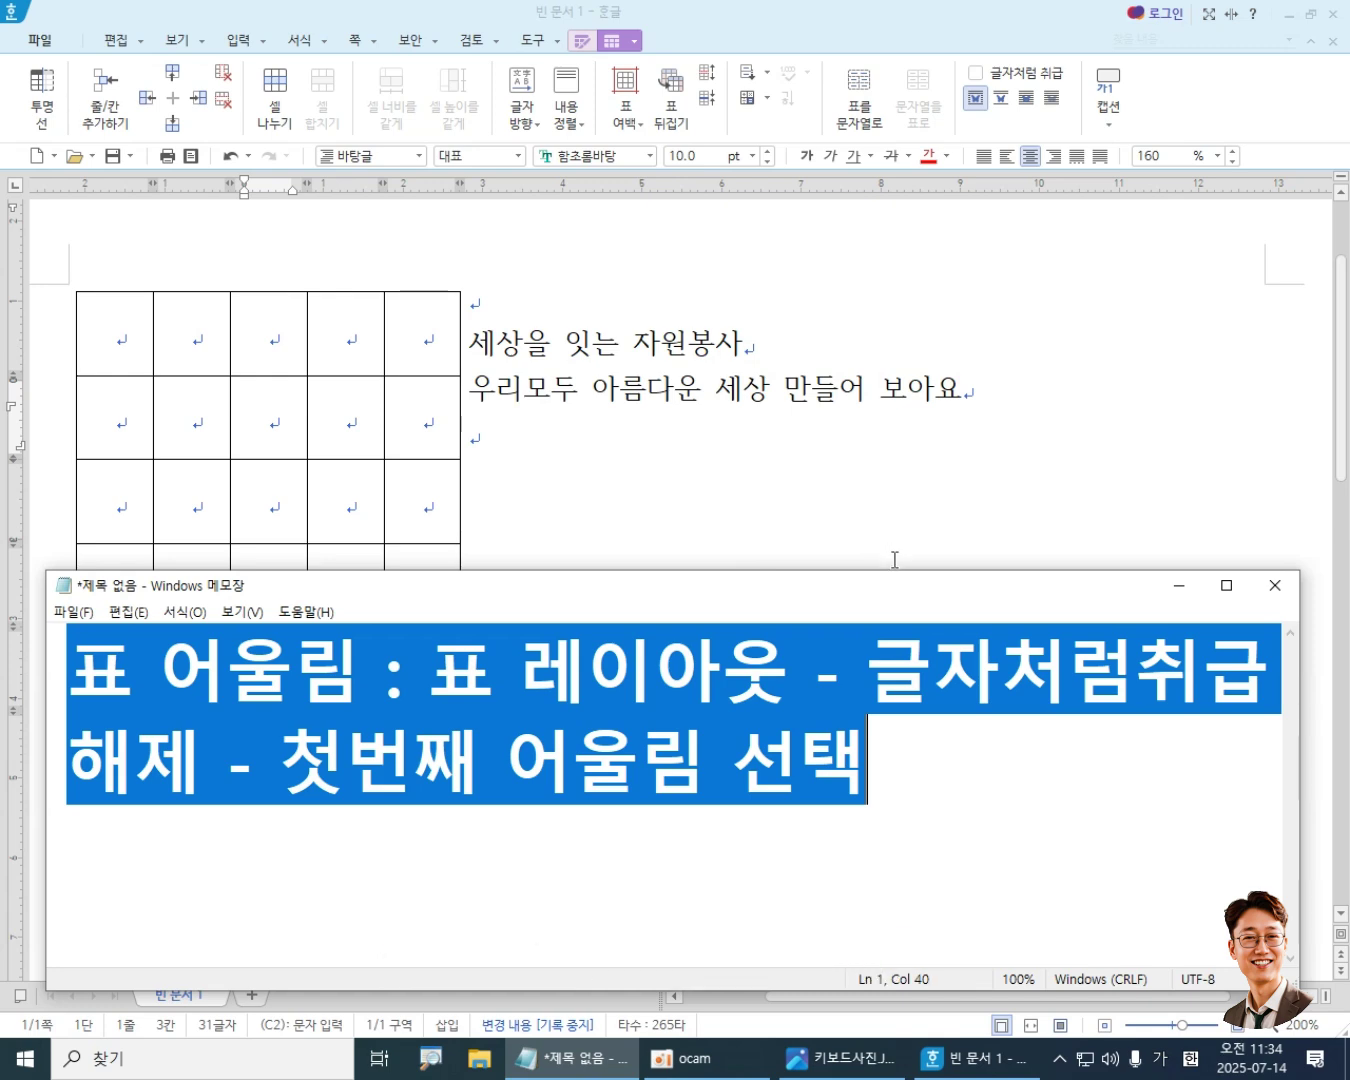
pyautogui.moveTo(830, 578); pyautogui.dragTo(823, 295)
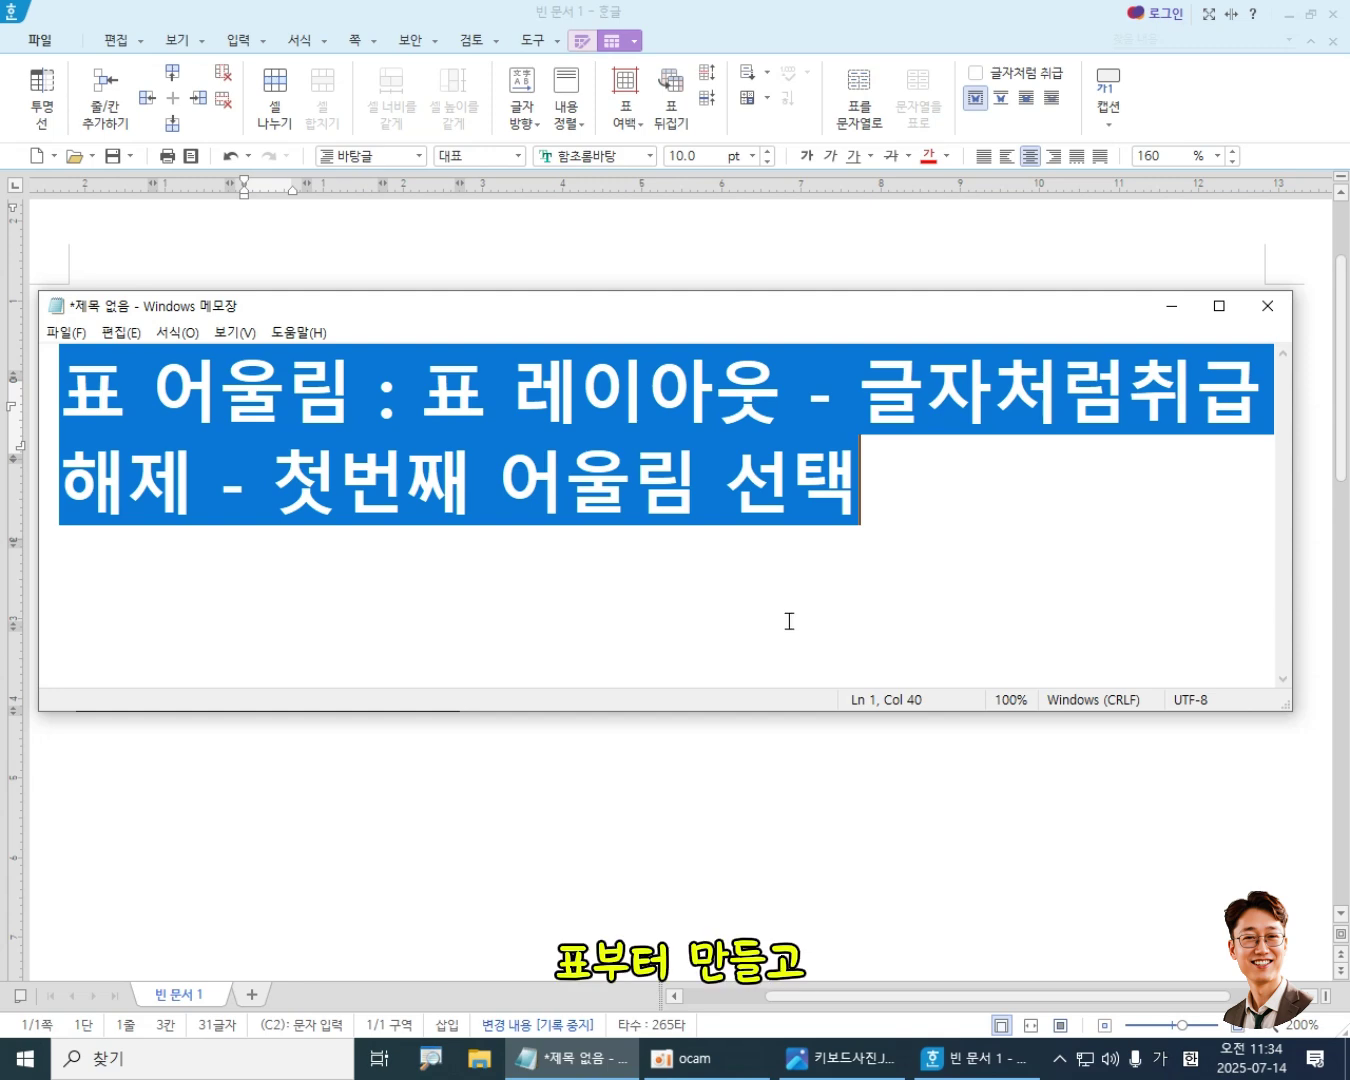
# - Close the Hangul practice document with the 5-by-5 table without saving it
pyautogui.click(1334, 14)
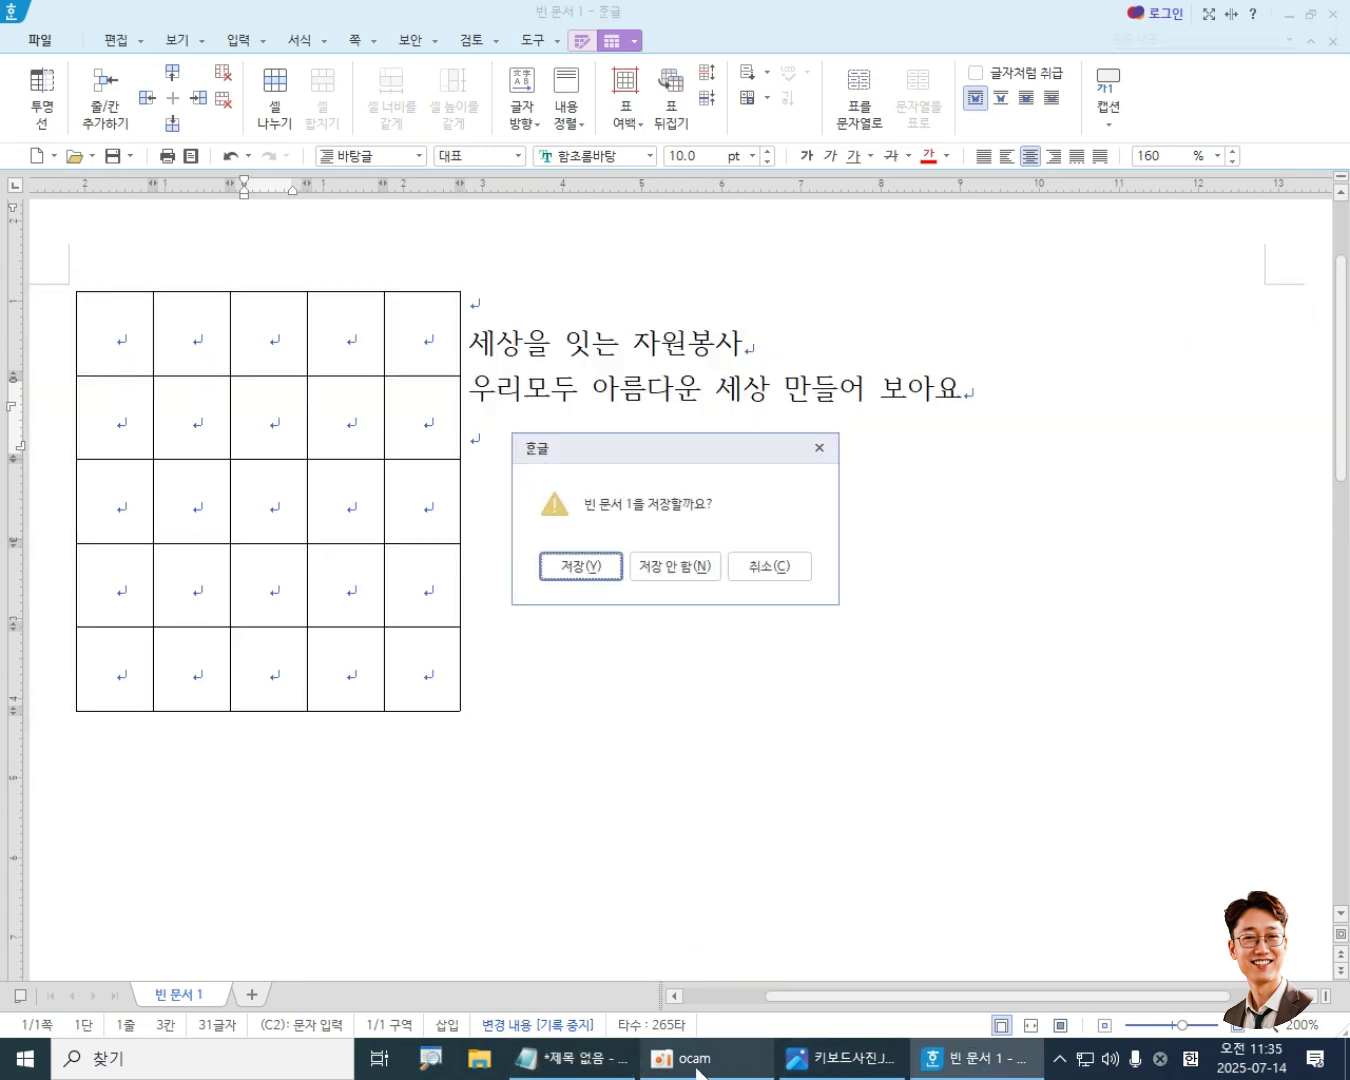
pyautogui.click(689, 567)
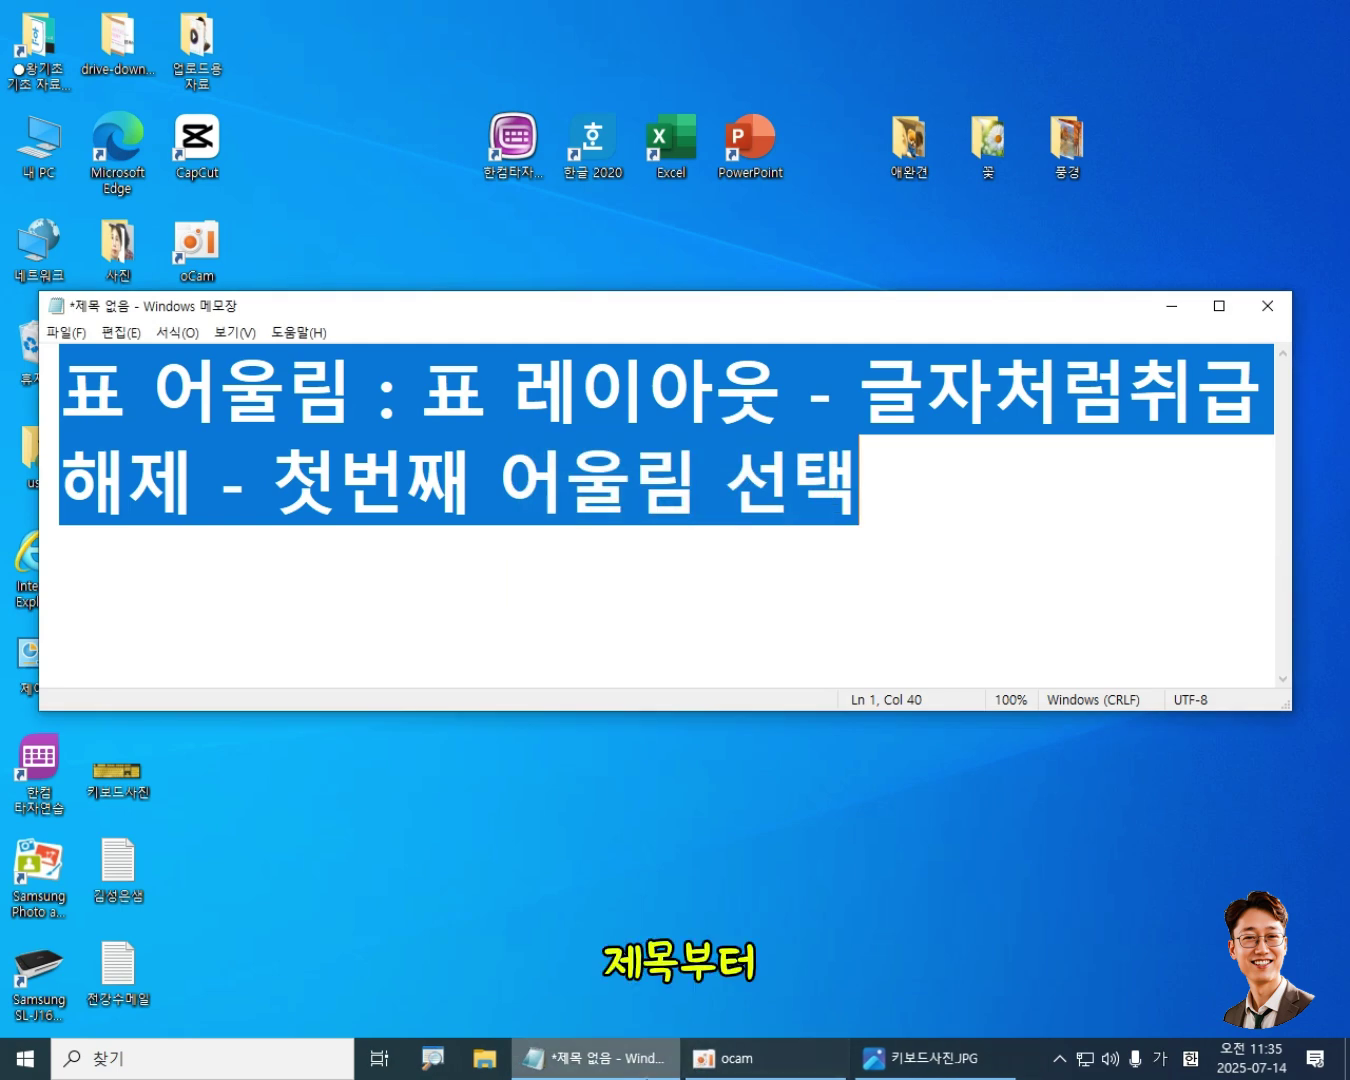
# - Minimize the oCam recorder and the blank Hangul document to get back to the desktop
pyautogui.click(756, 1064)
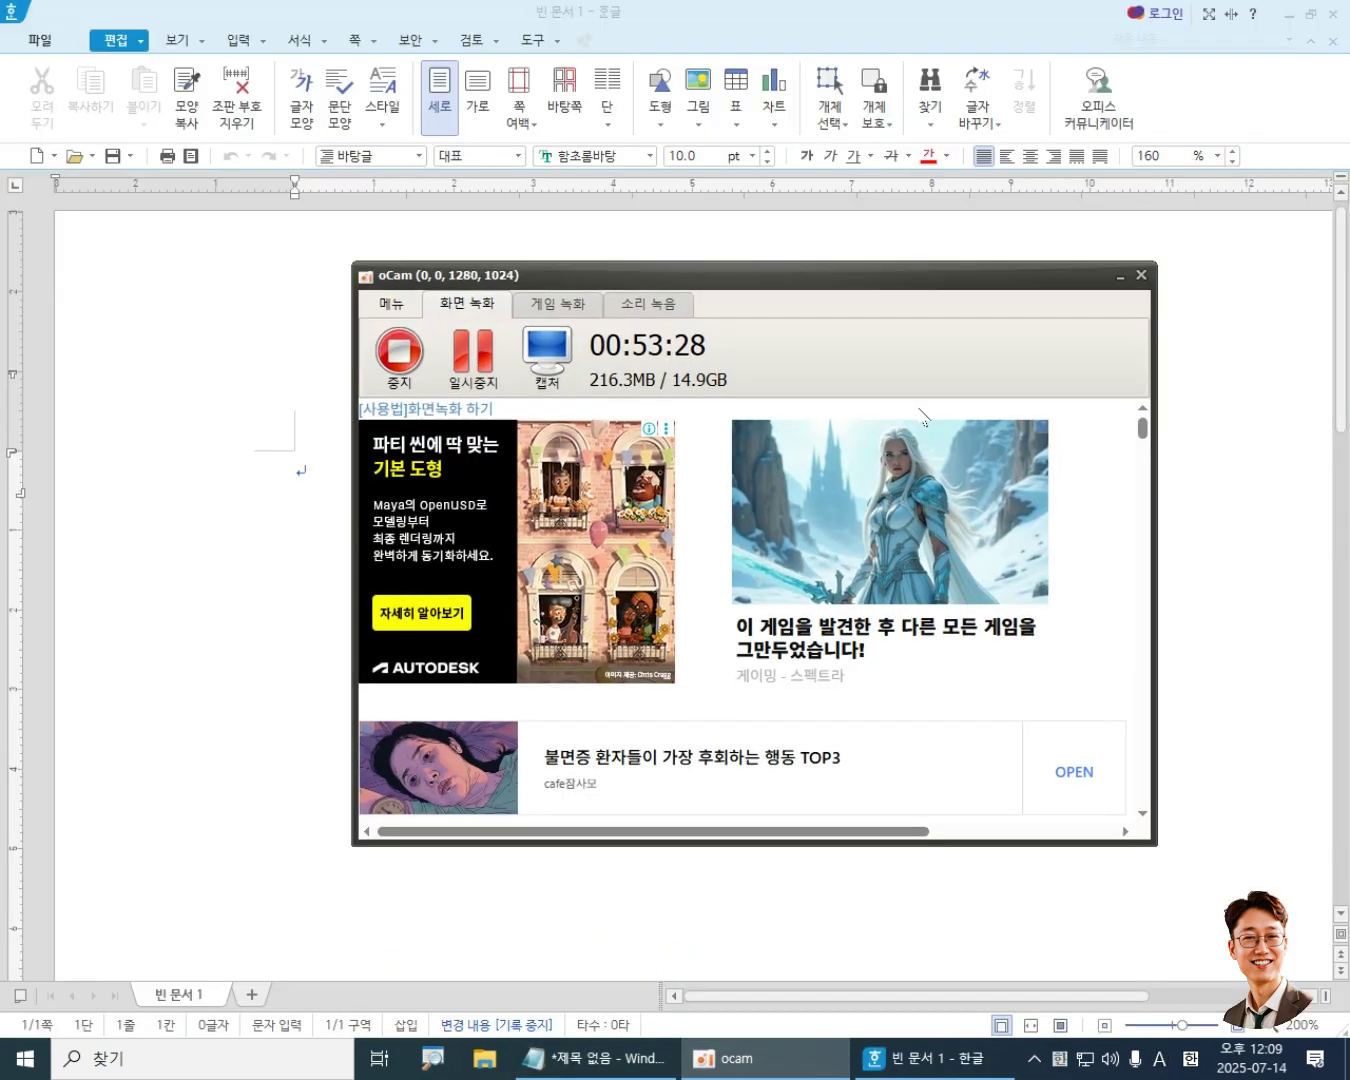
pyautogui.click(1120, 276)
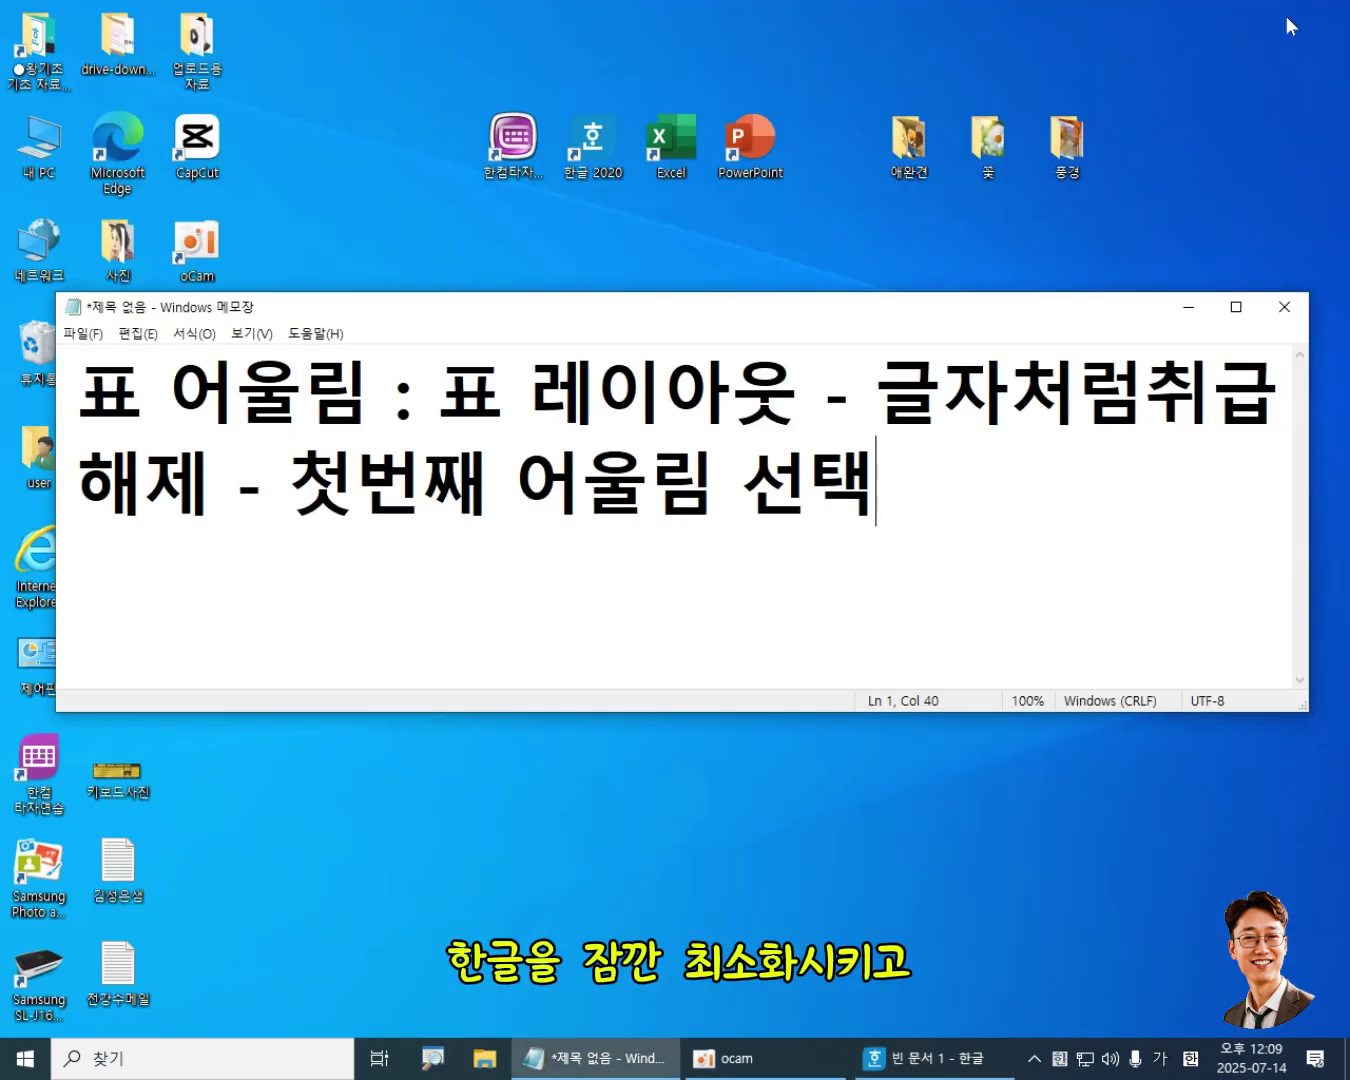
pyautogui.click(1288, 15)
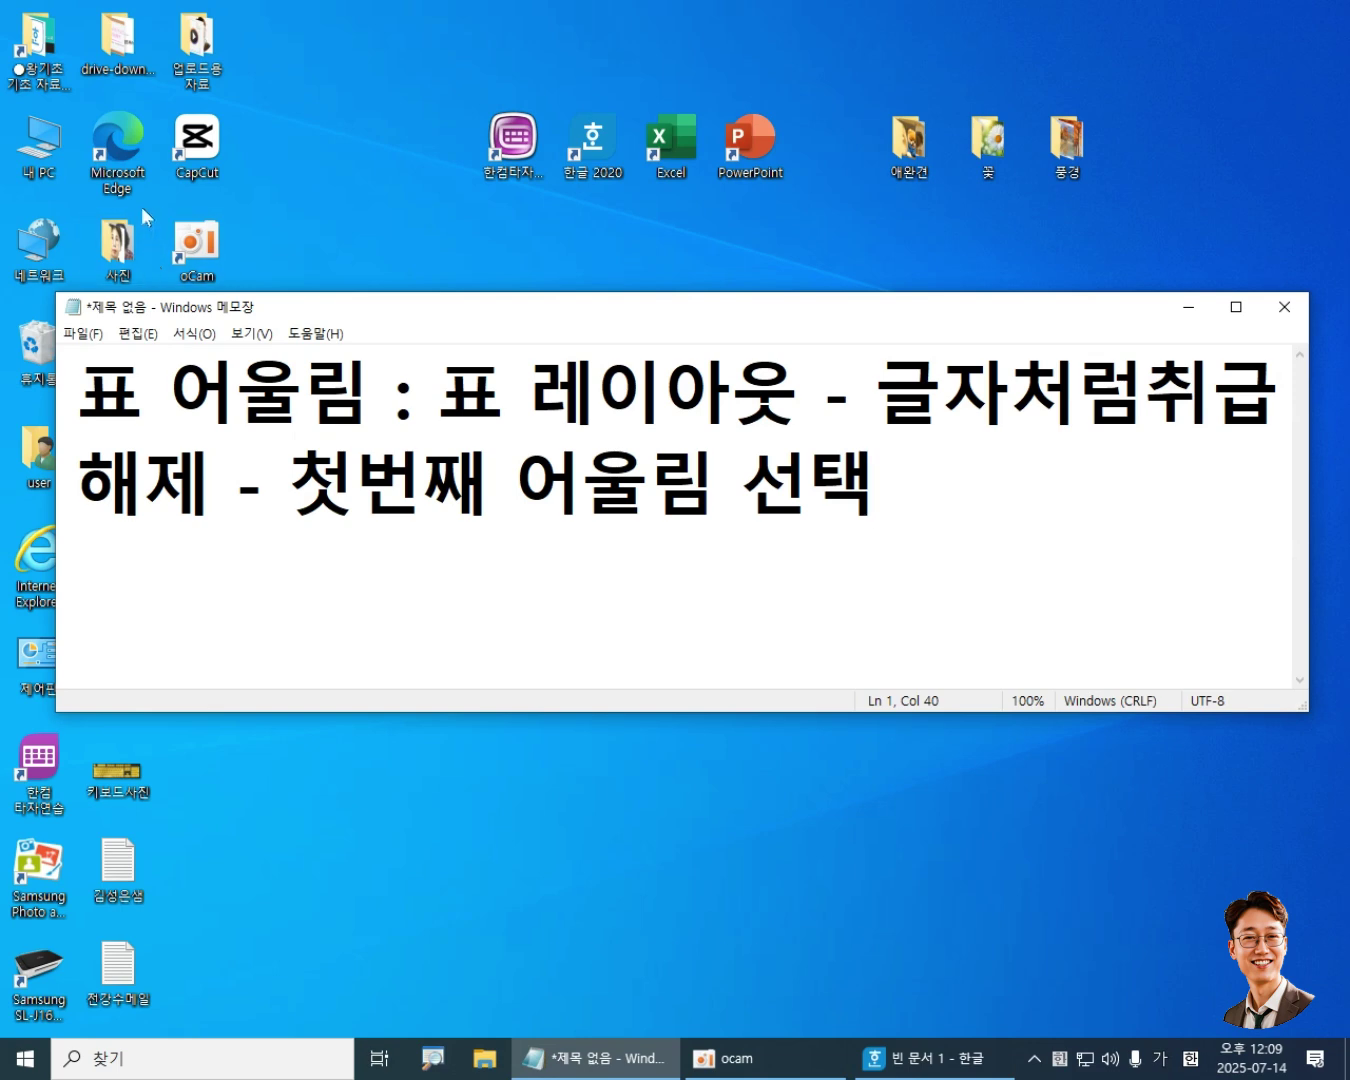
# - Open Microsoft Edge and search Naver for 과일
pyautogui.doubleClick(116, 150)
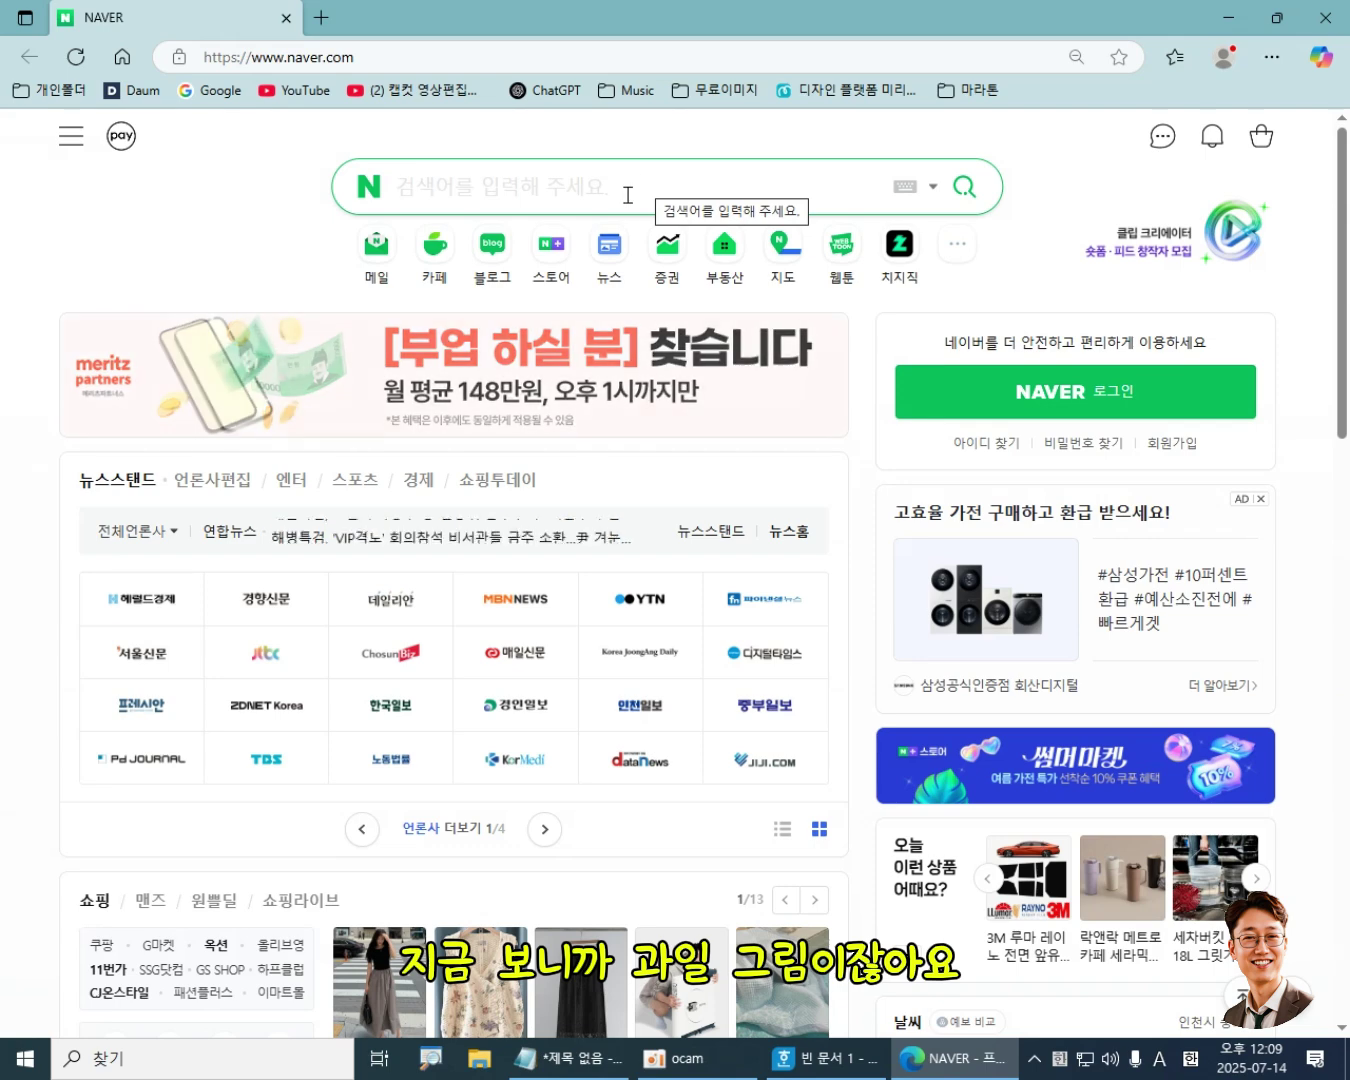
pyautogui.write('rhk')
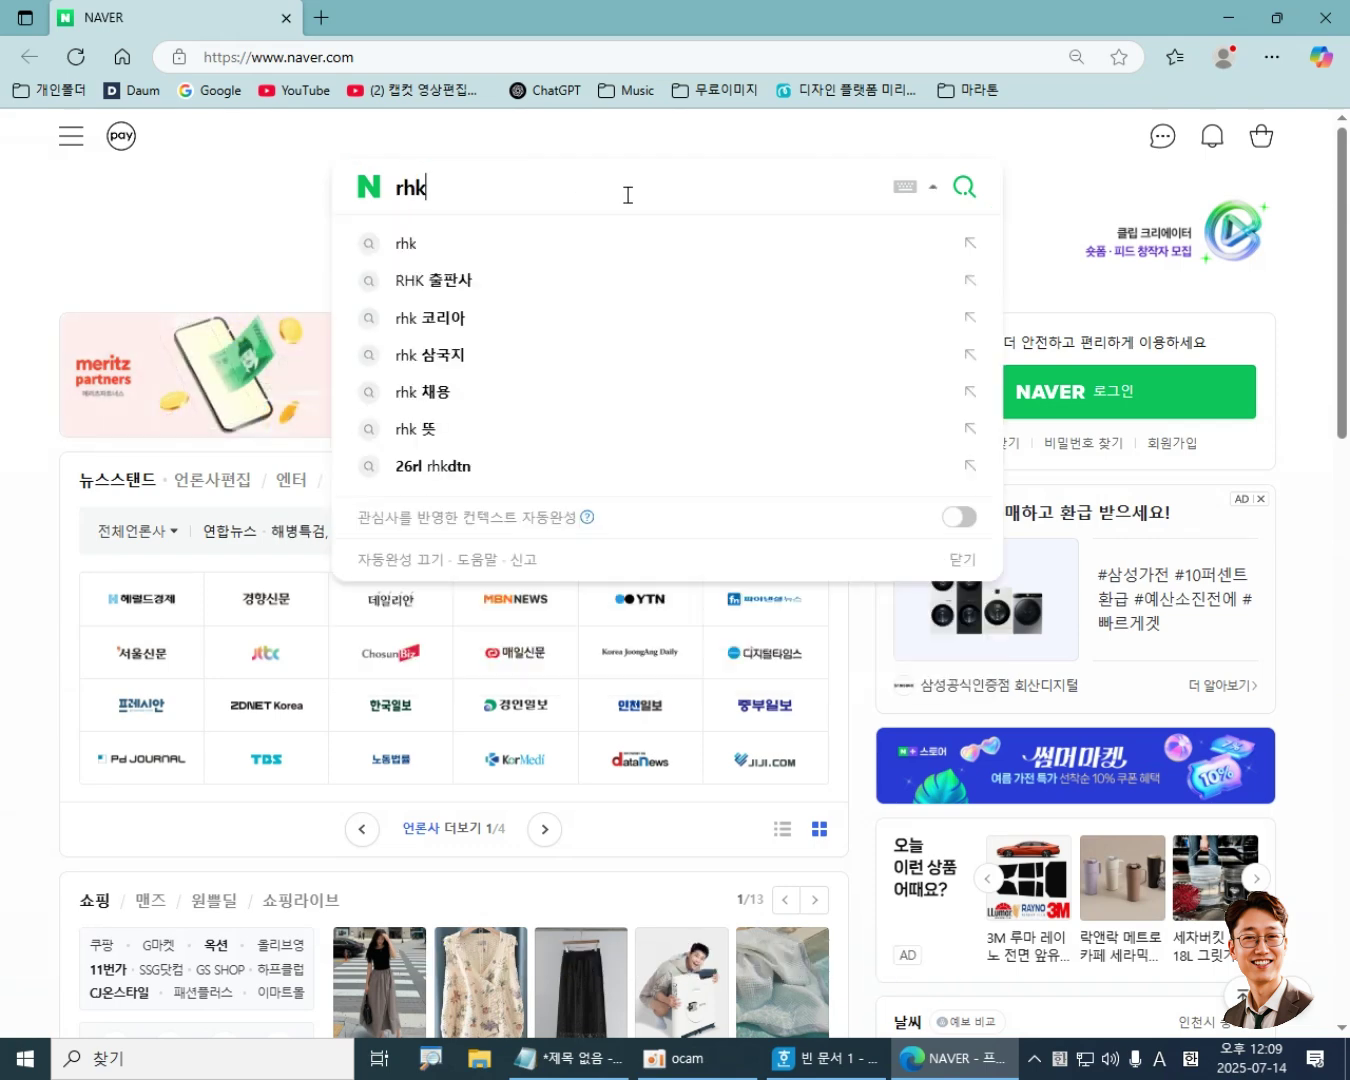
pyautogui.press('BackSpace')
pyautogui.press('BackSpace')
pyautogui.press('BackSpace')
pyautogui.press('Hangul')
pyautogui.write('과일')
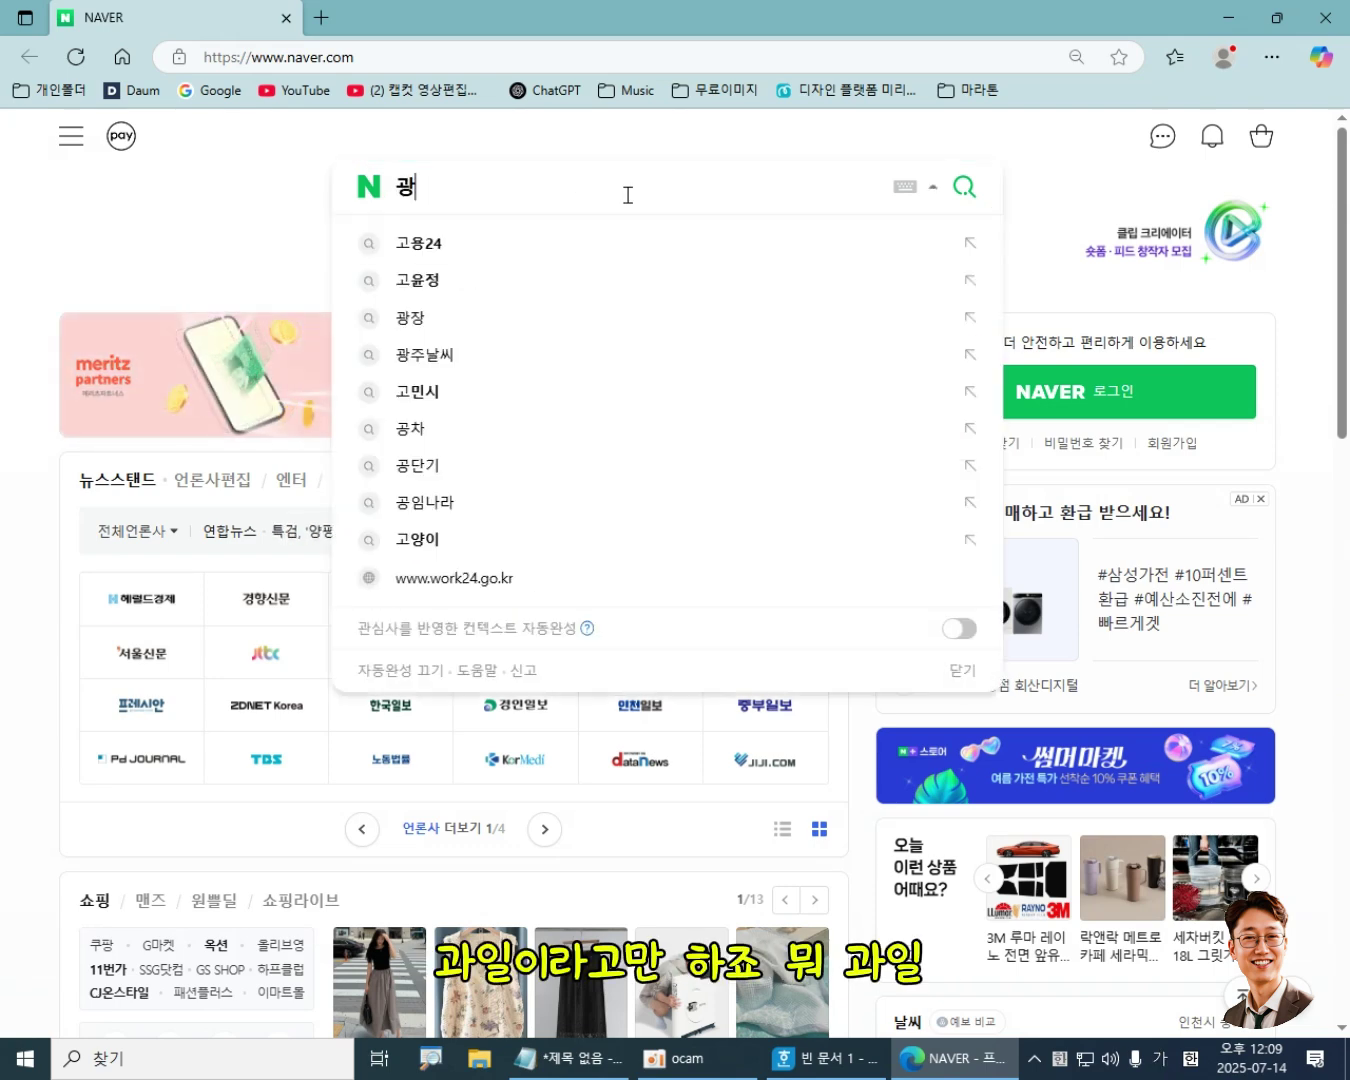
pyautogui.press('Return')
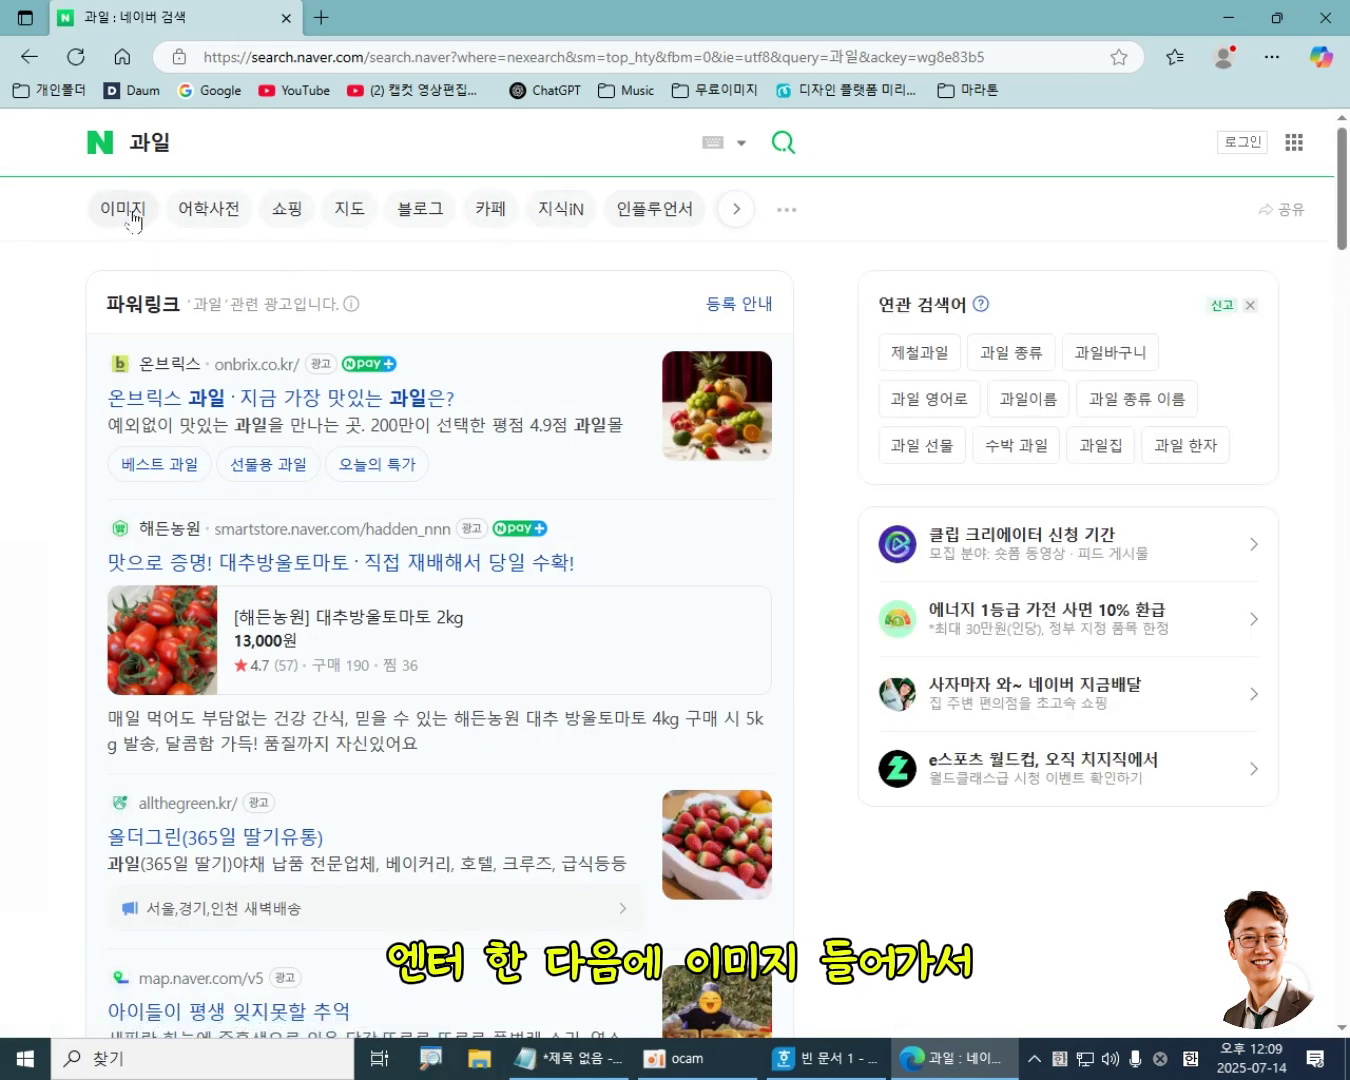
# - Show the image results for 과일 and open the photo of apples, oranges, a pear and green grapes on a wooden table
pyautogui.click(123, 210)
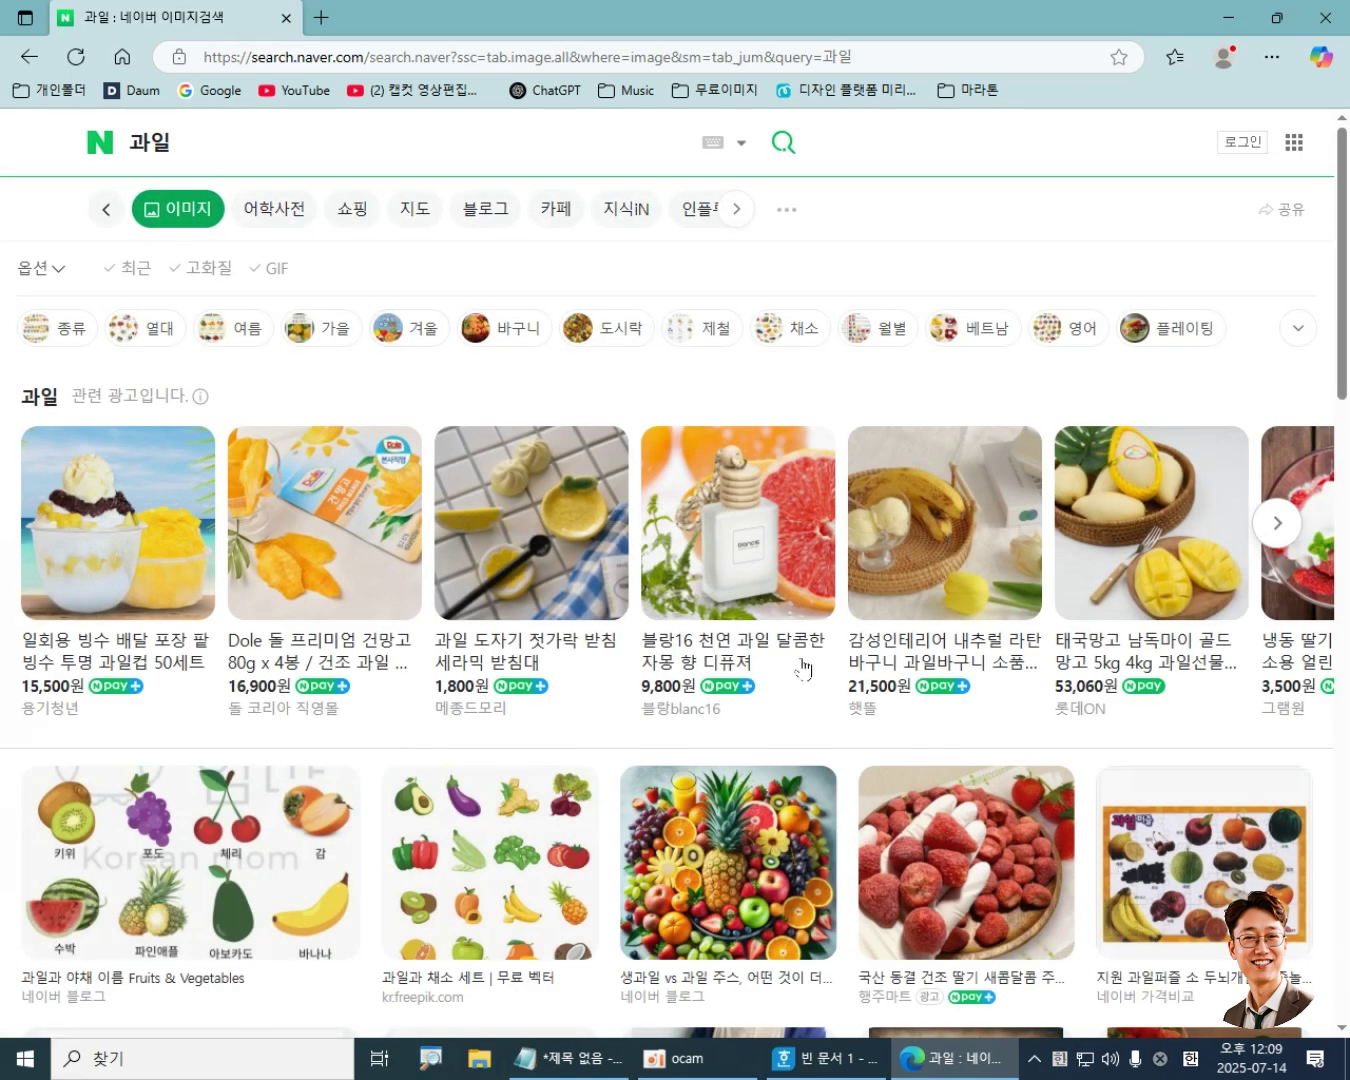
pyautogui.scroll(-1, 1341, 420)
pyautogui.scroll(-4, 1338, 420)
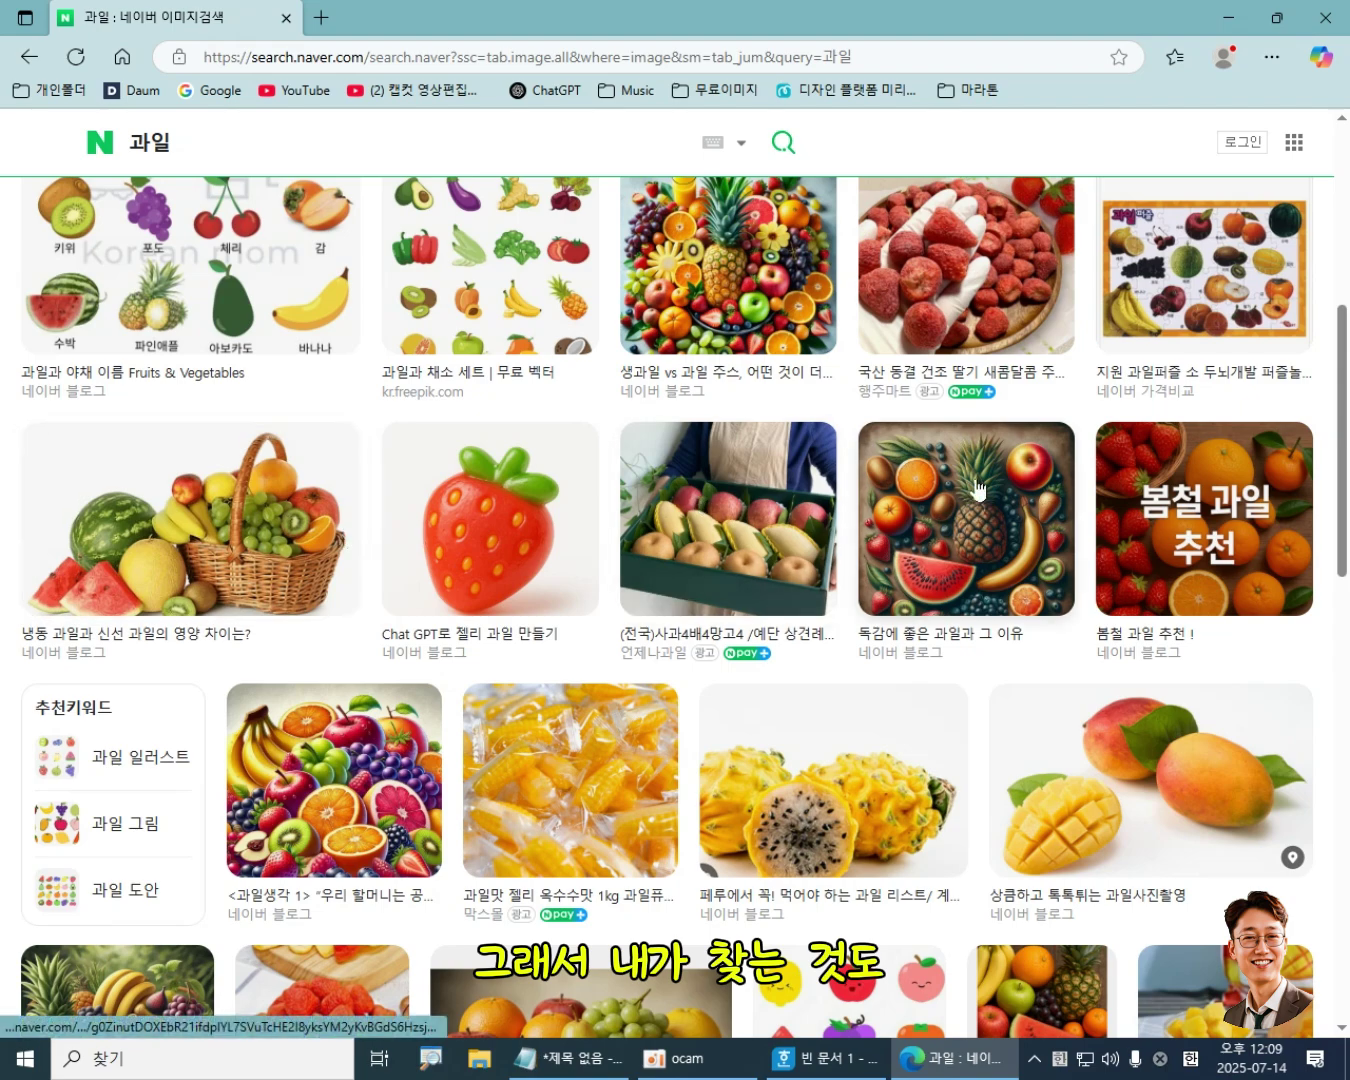
pyautogui.moveTo(1342, 377); pyautogui.dragTo(1335, 546)
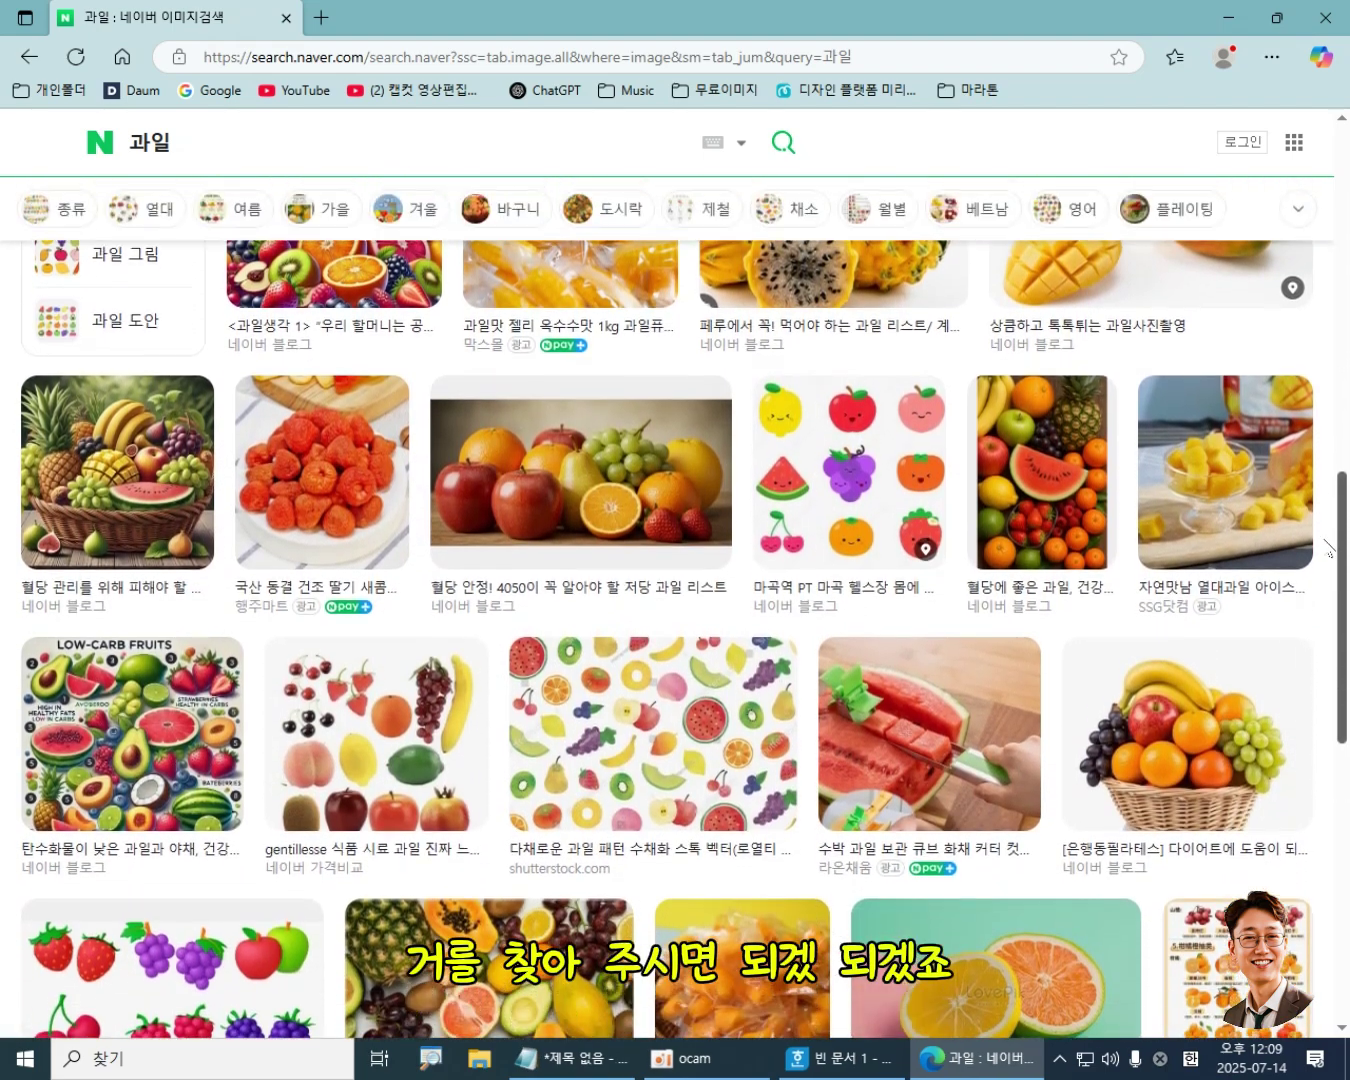
pyautogui.click(581, 470)
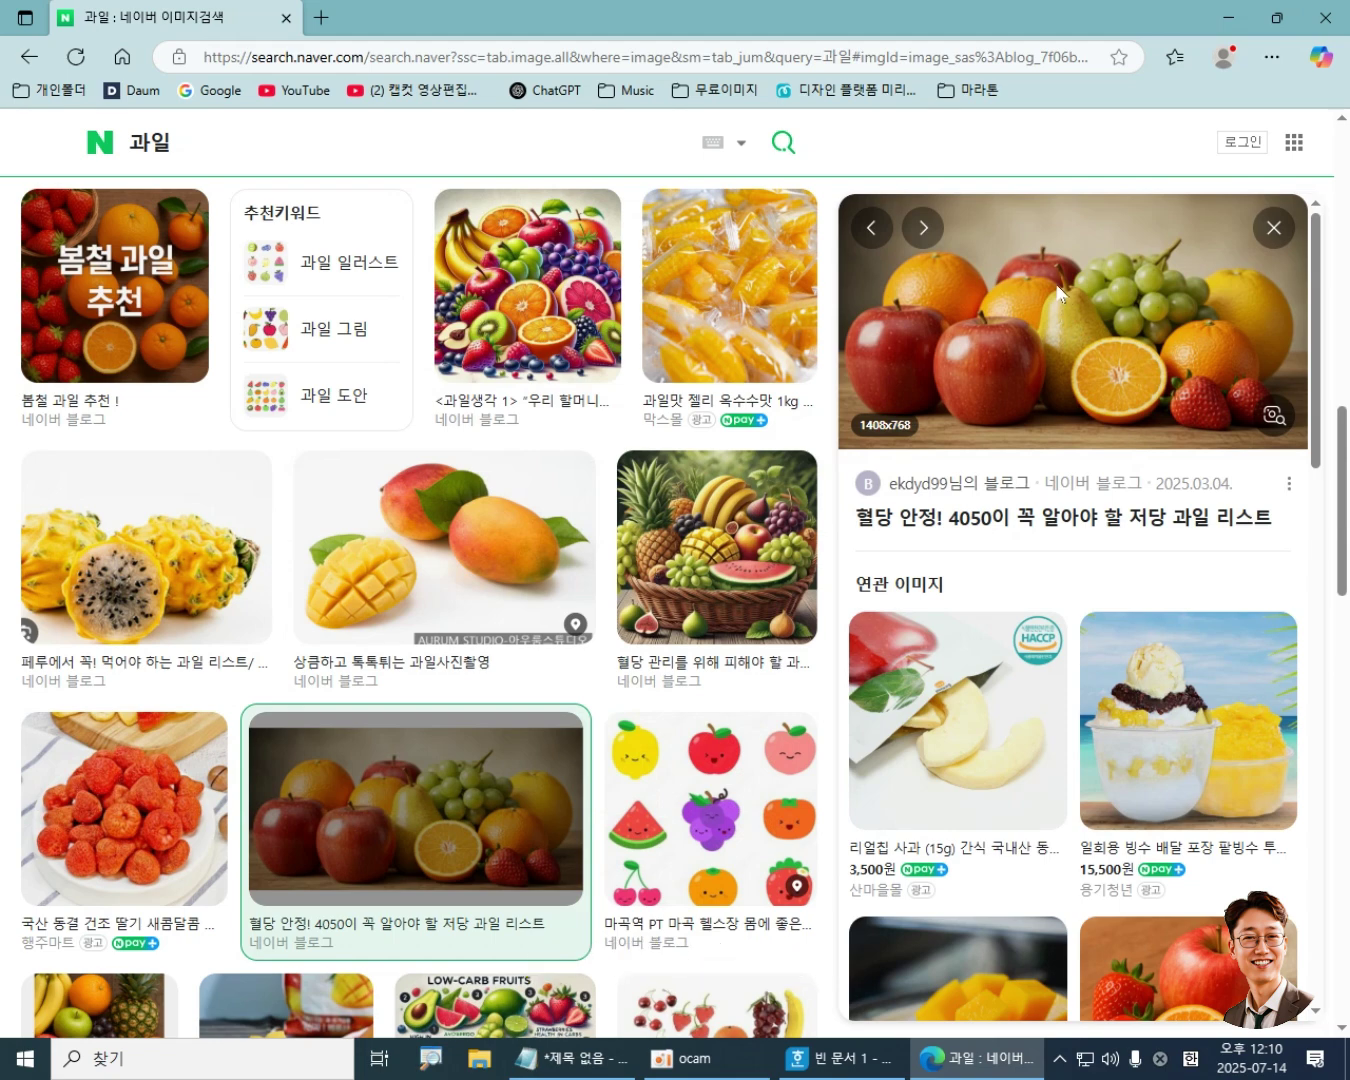
# - Start saving the enlarged fruit photo under another name, choosing the personal 기초반 folder as the destination
pyautogui.rightClick(1058, 292)
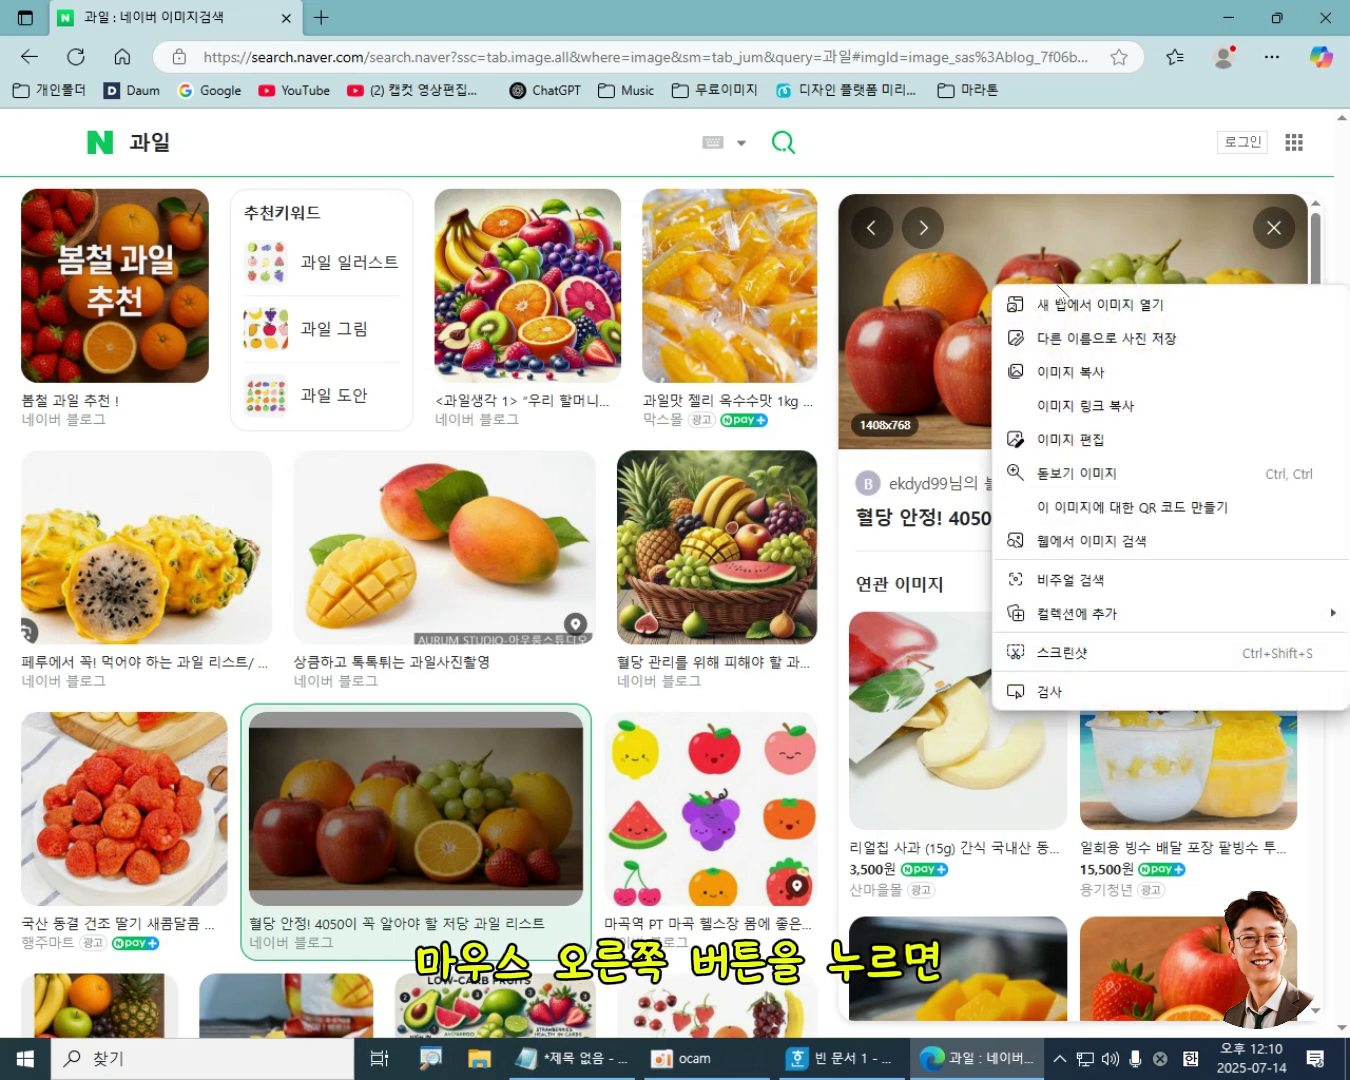
pyautogui.click(1090, 341)
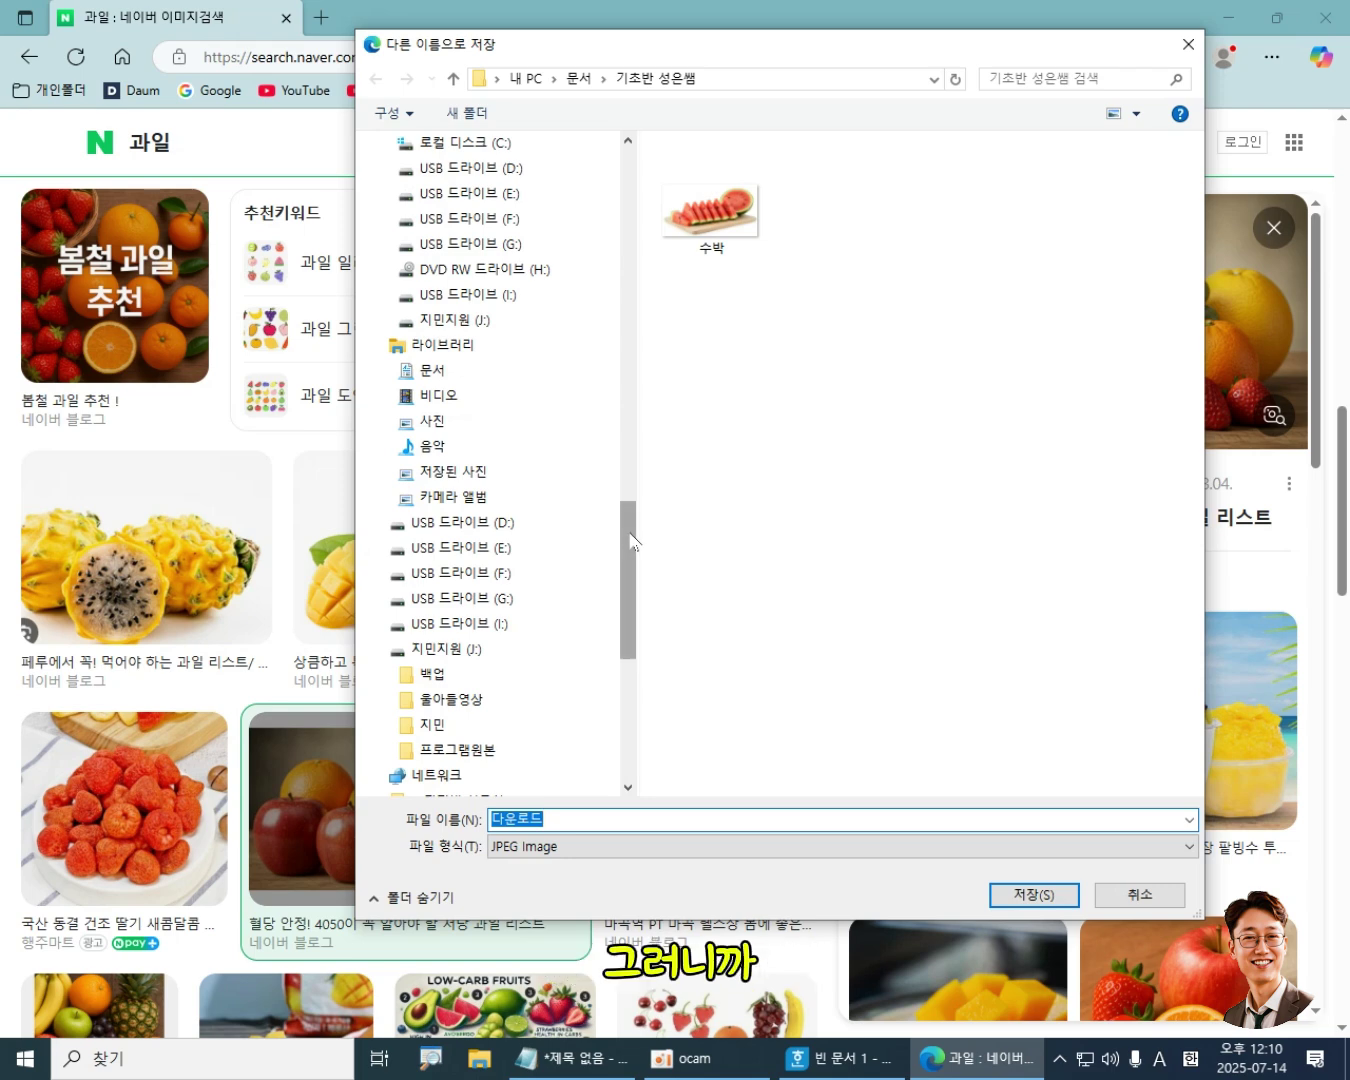
pyautogui.moveTo(630, 542); pyautogui.dragTo(622, 189)
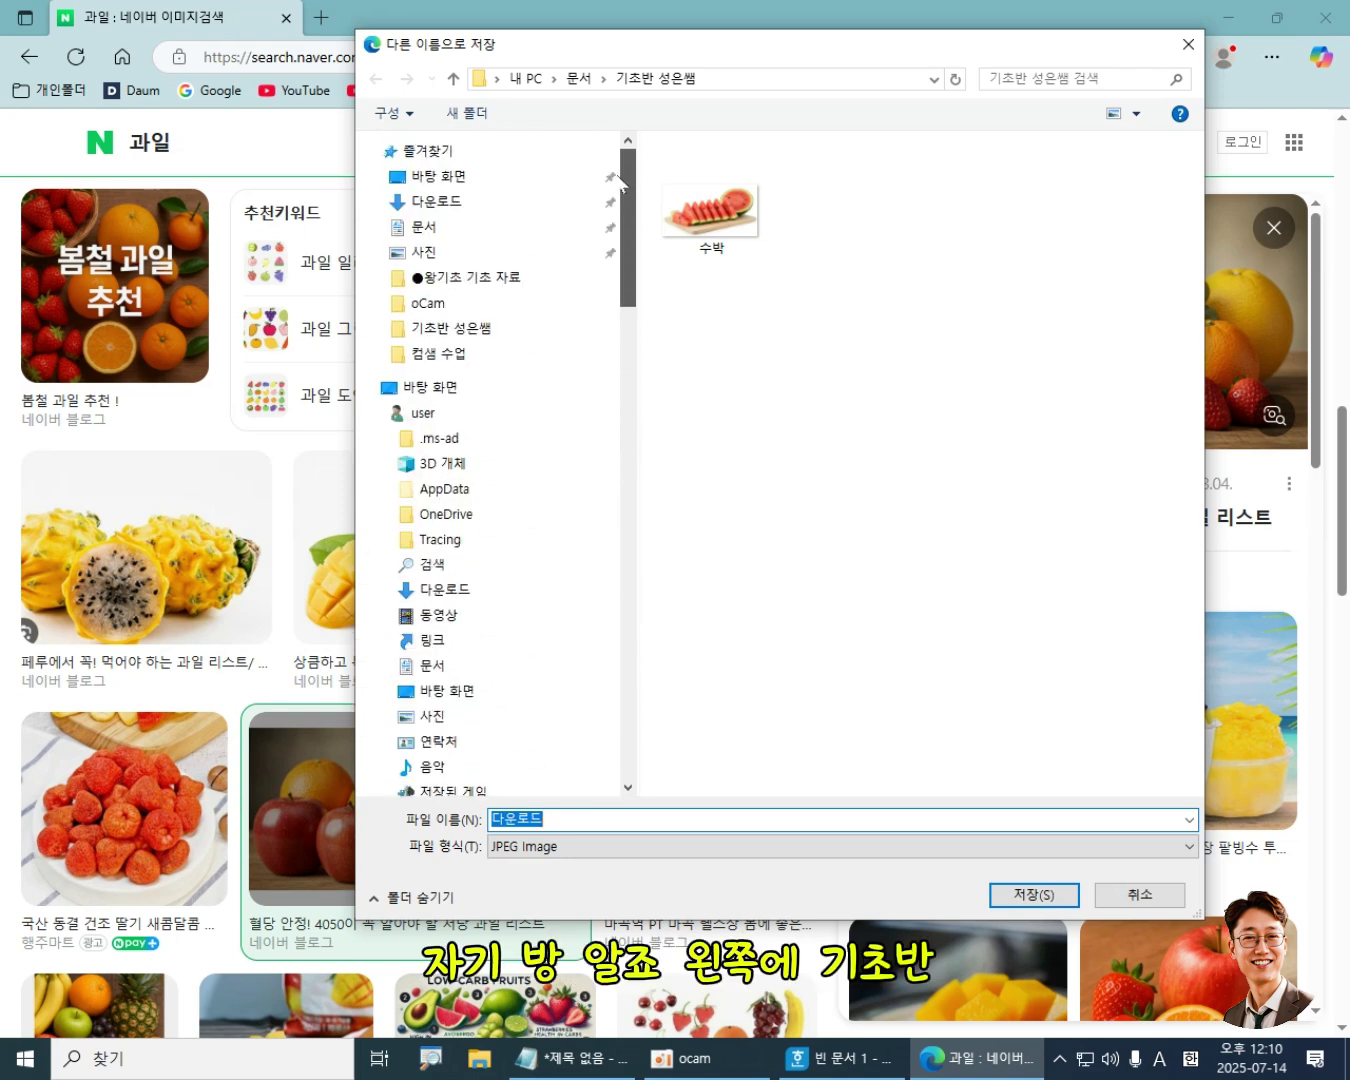
pyautogui.click(447, 336)
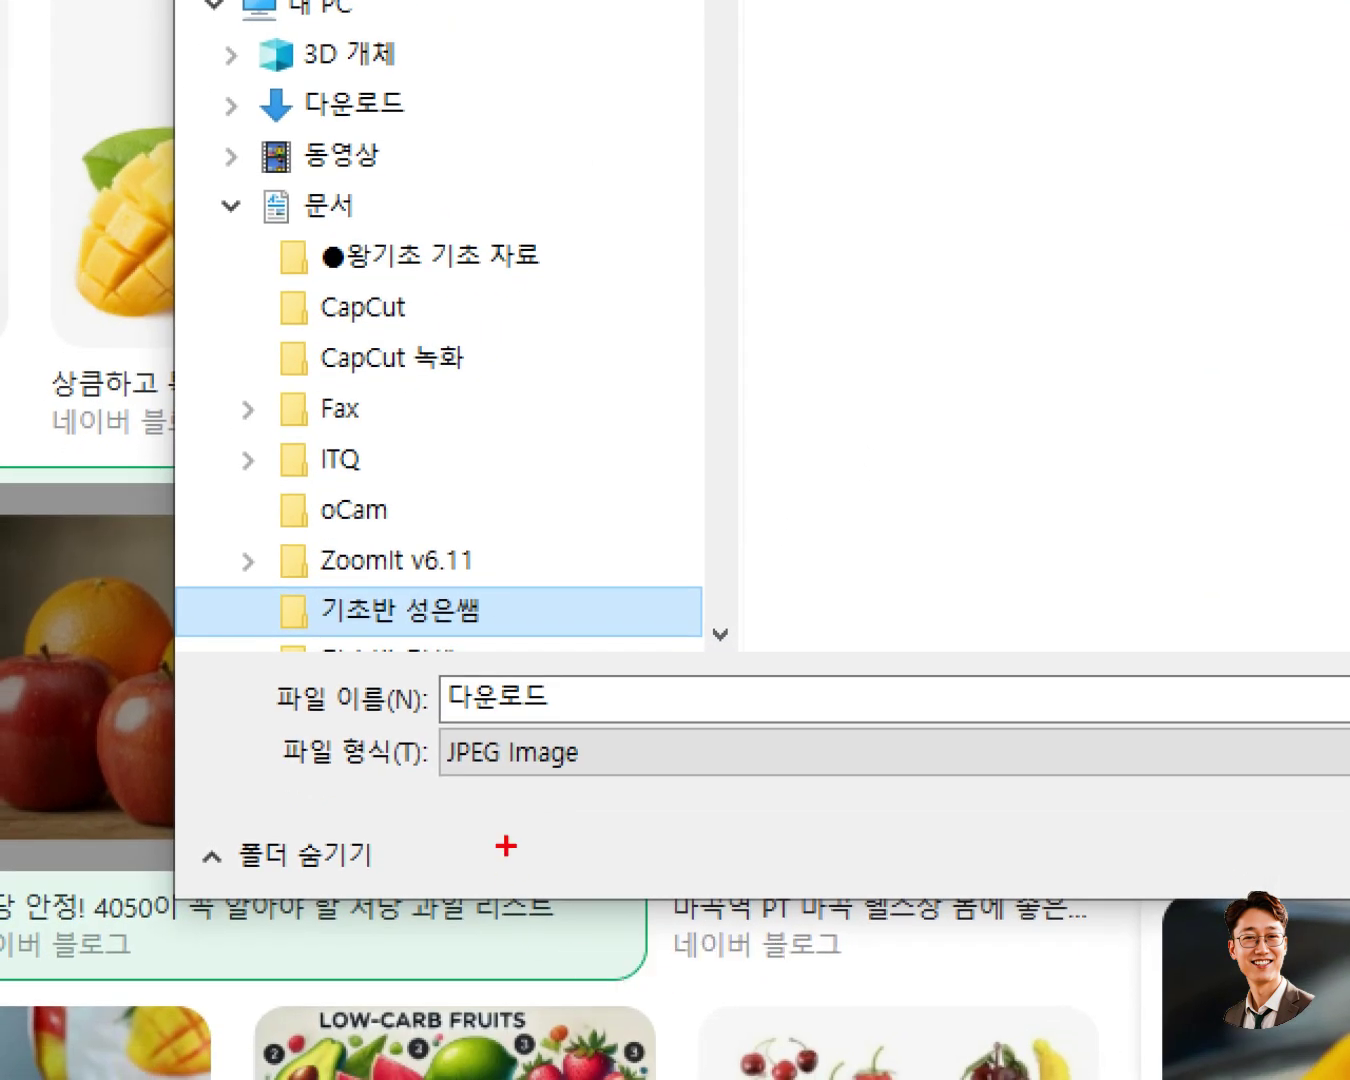
pyautogui.moveTo(429, 664); pyautogui.dragTo(601, 730)
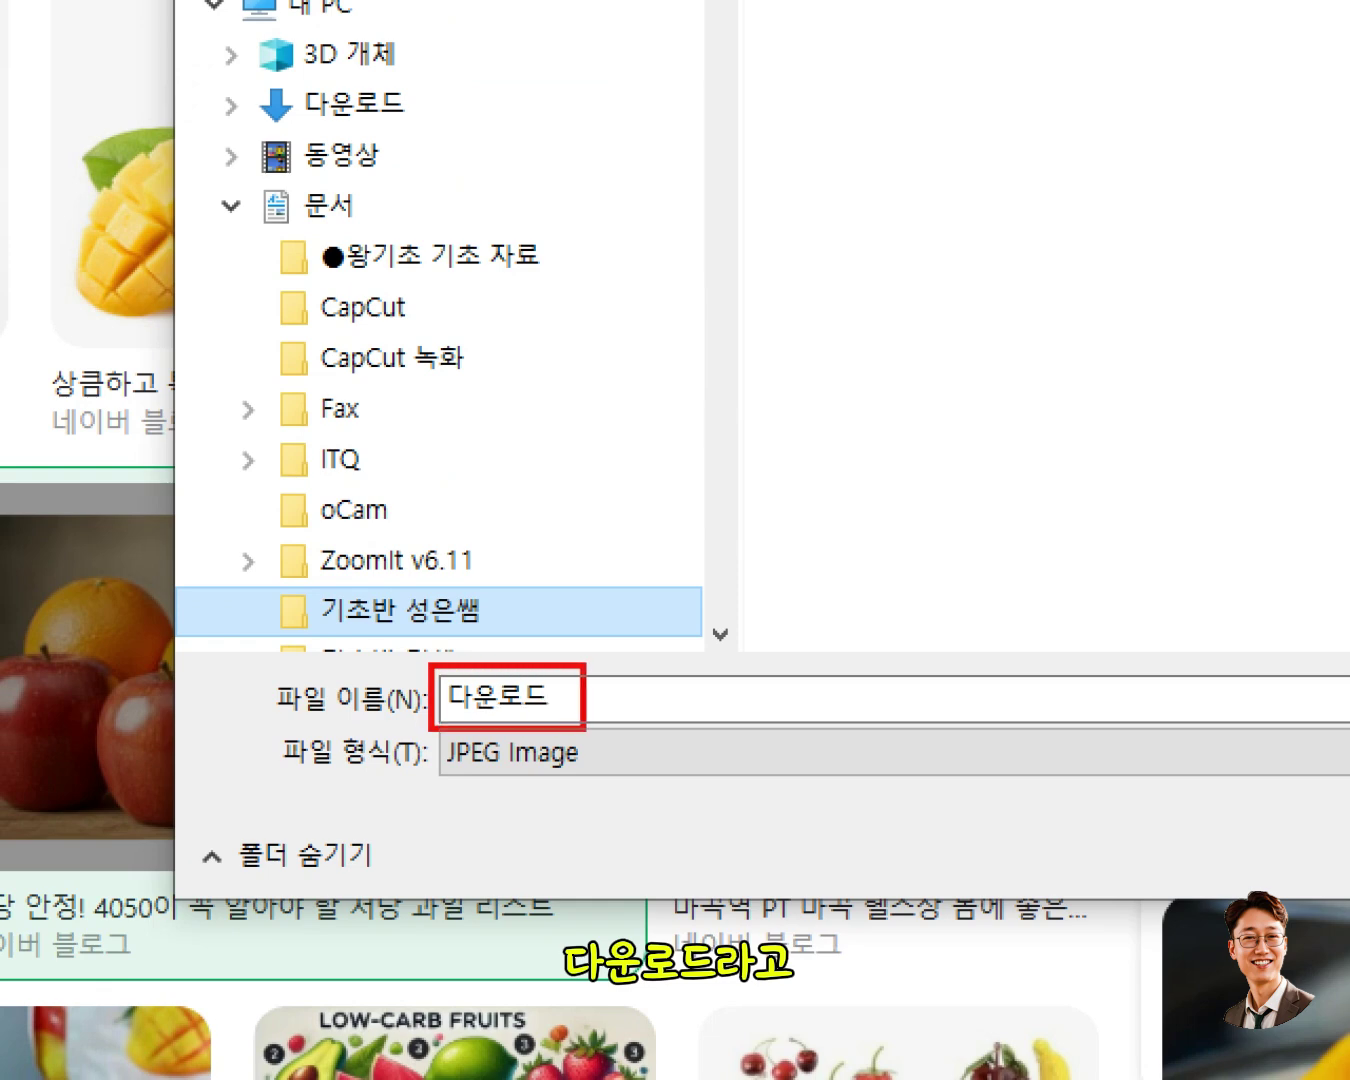
pyautogui.press('Escape')
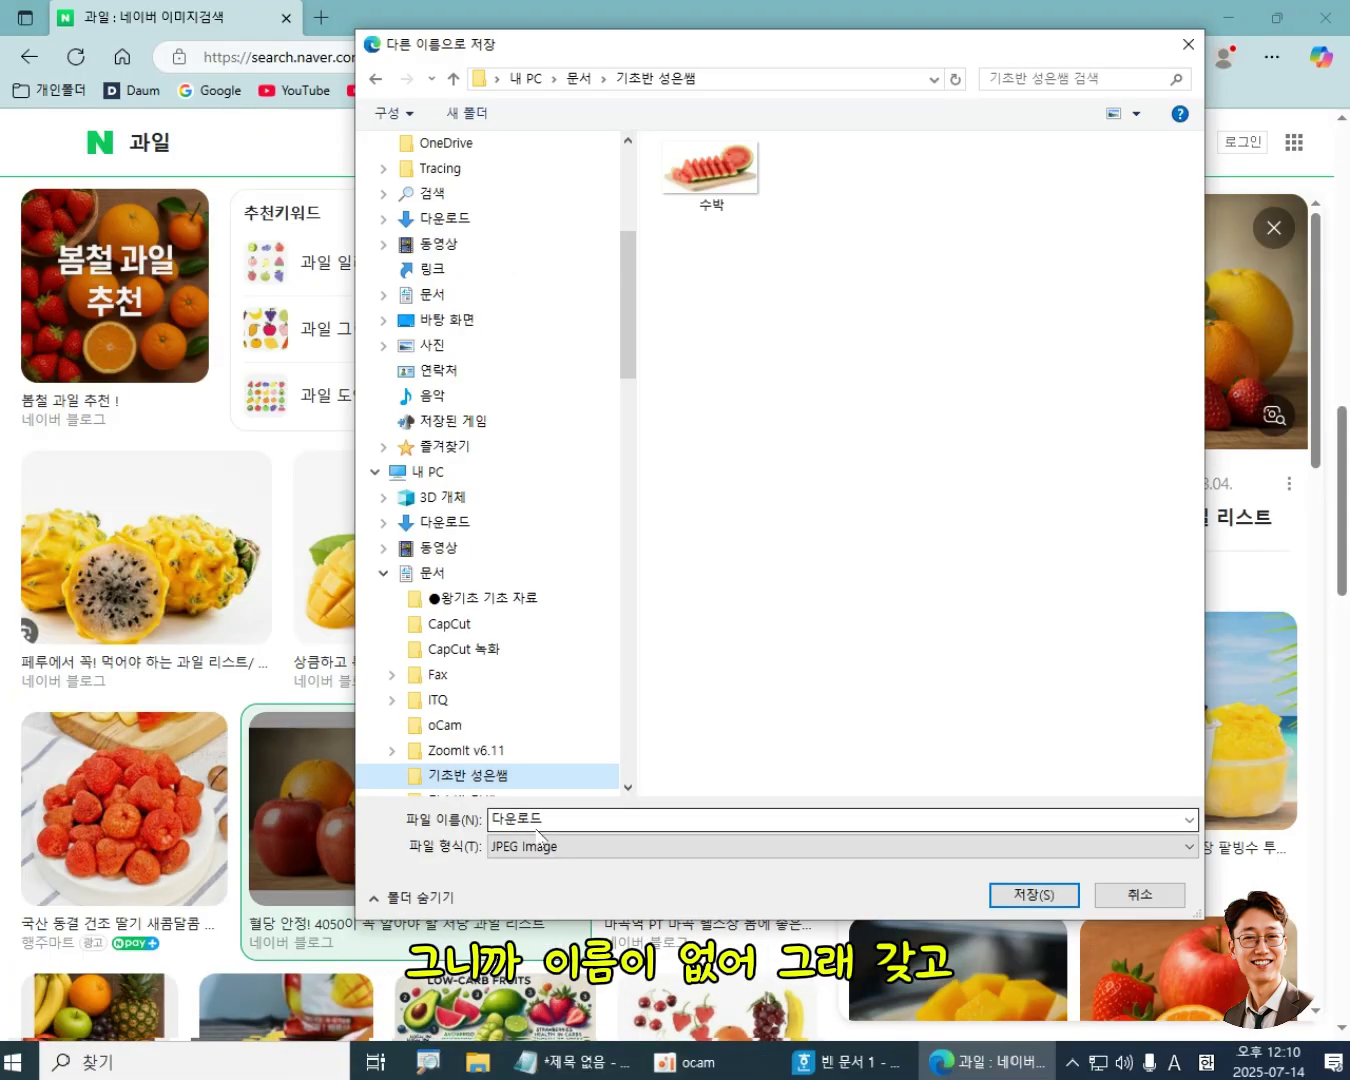
# - Name the picture file 과일 and save it as a JPEG image in the chosen folder
pyautogui.moveTo(484, 830); pyautogui.dragTo(551, 820)
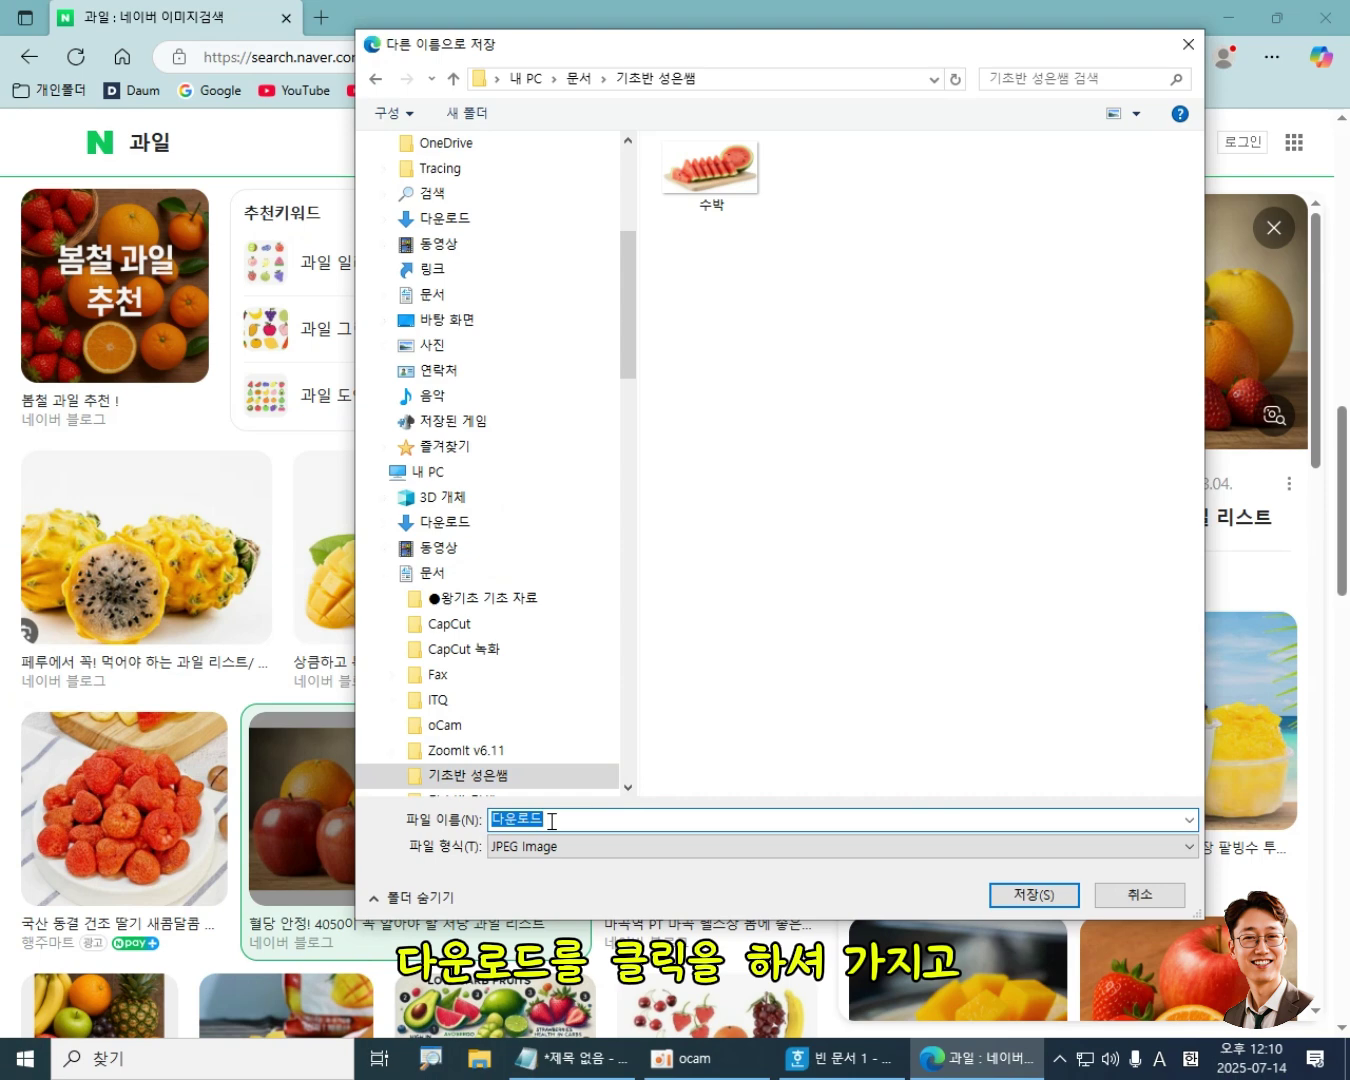
pyautogui.write('rhkdl')
pyautogui.press('BackSpace')
pyautogui.press('BackSpace')
pyautogui.press('BackSpace')
pyautogui.press('BackSpace')
pyautogui.press('BackSpace')
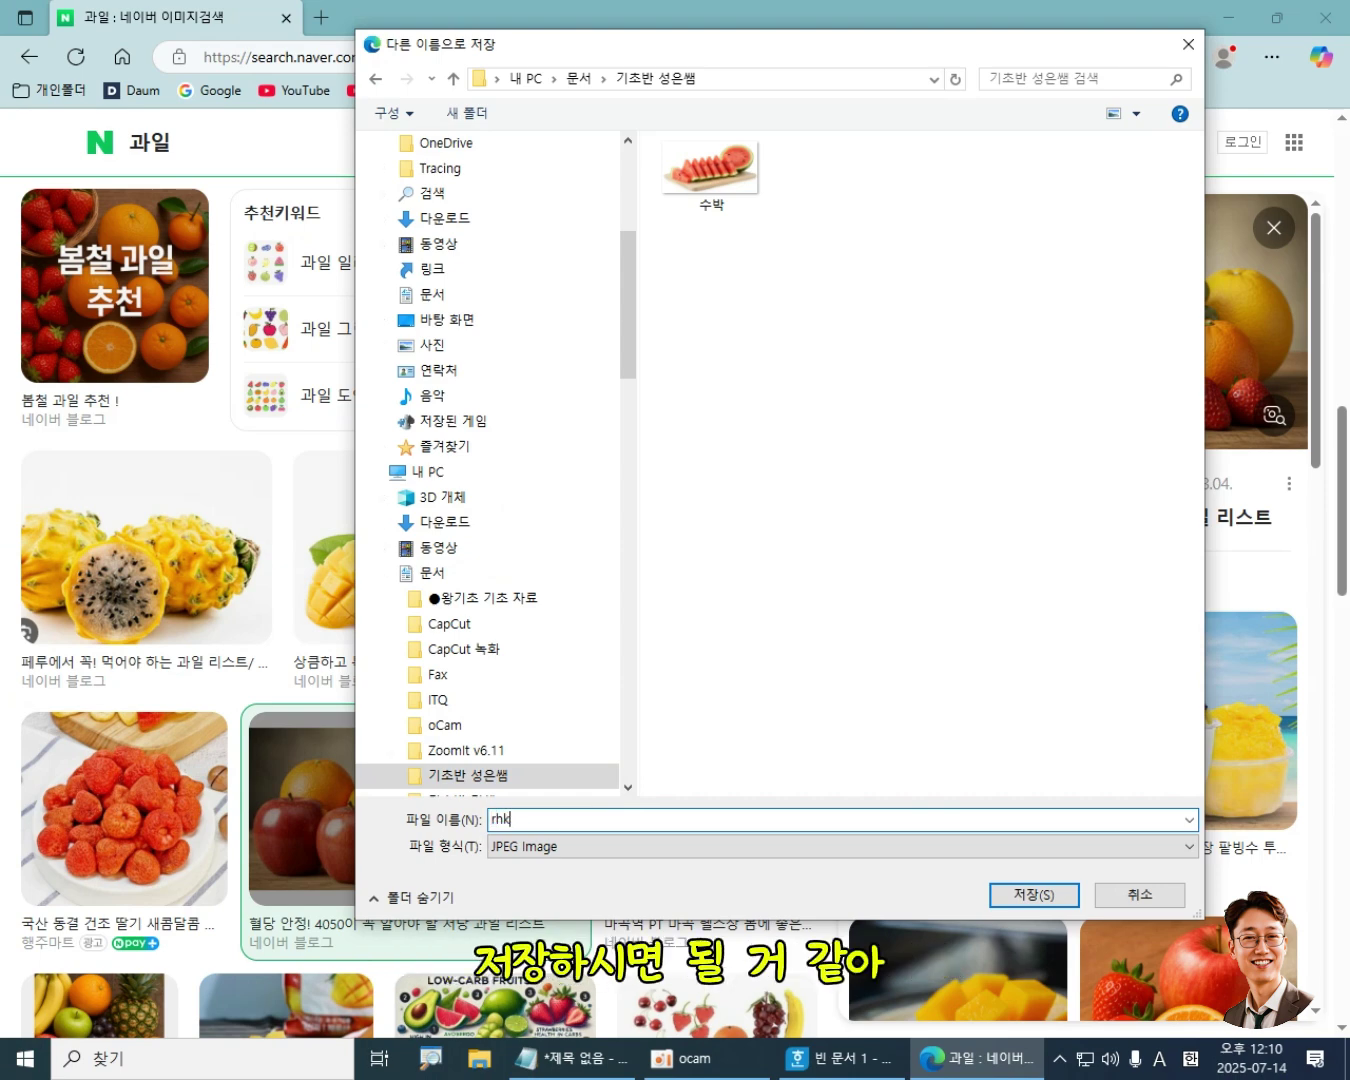
pyautogui.press('Hangul')
pyautogui.write('ㄱ')
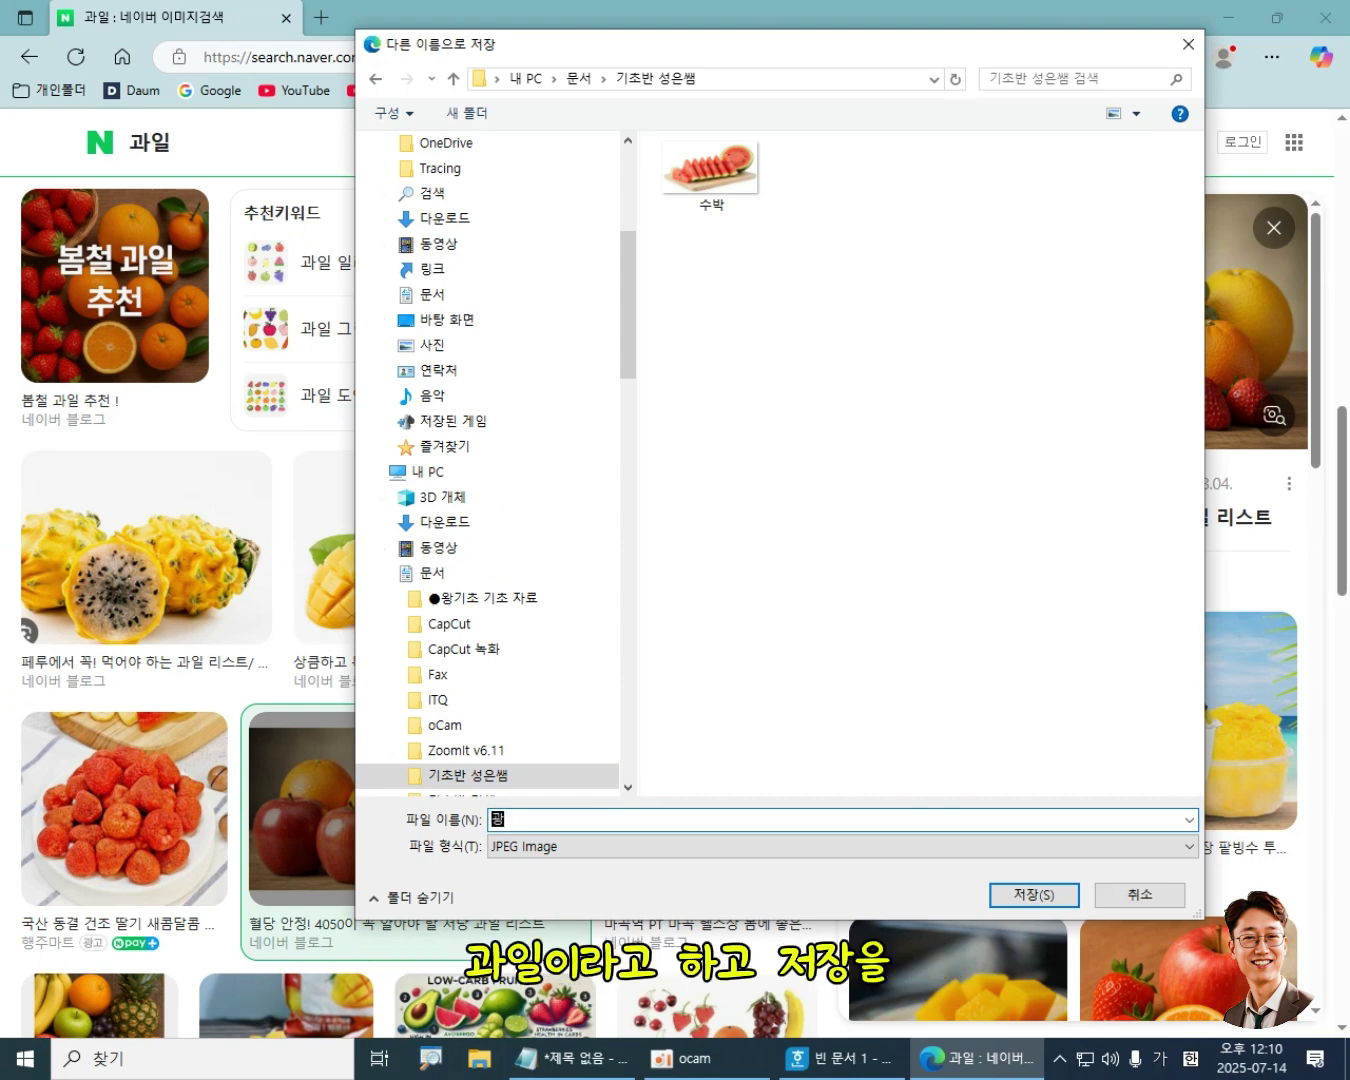
pyautogui.write('과일')
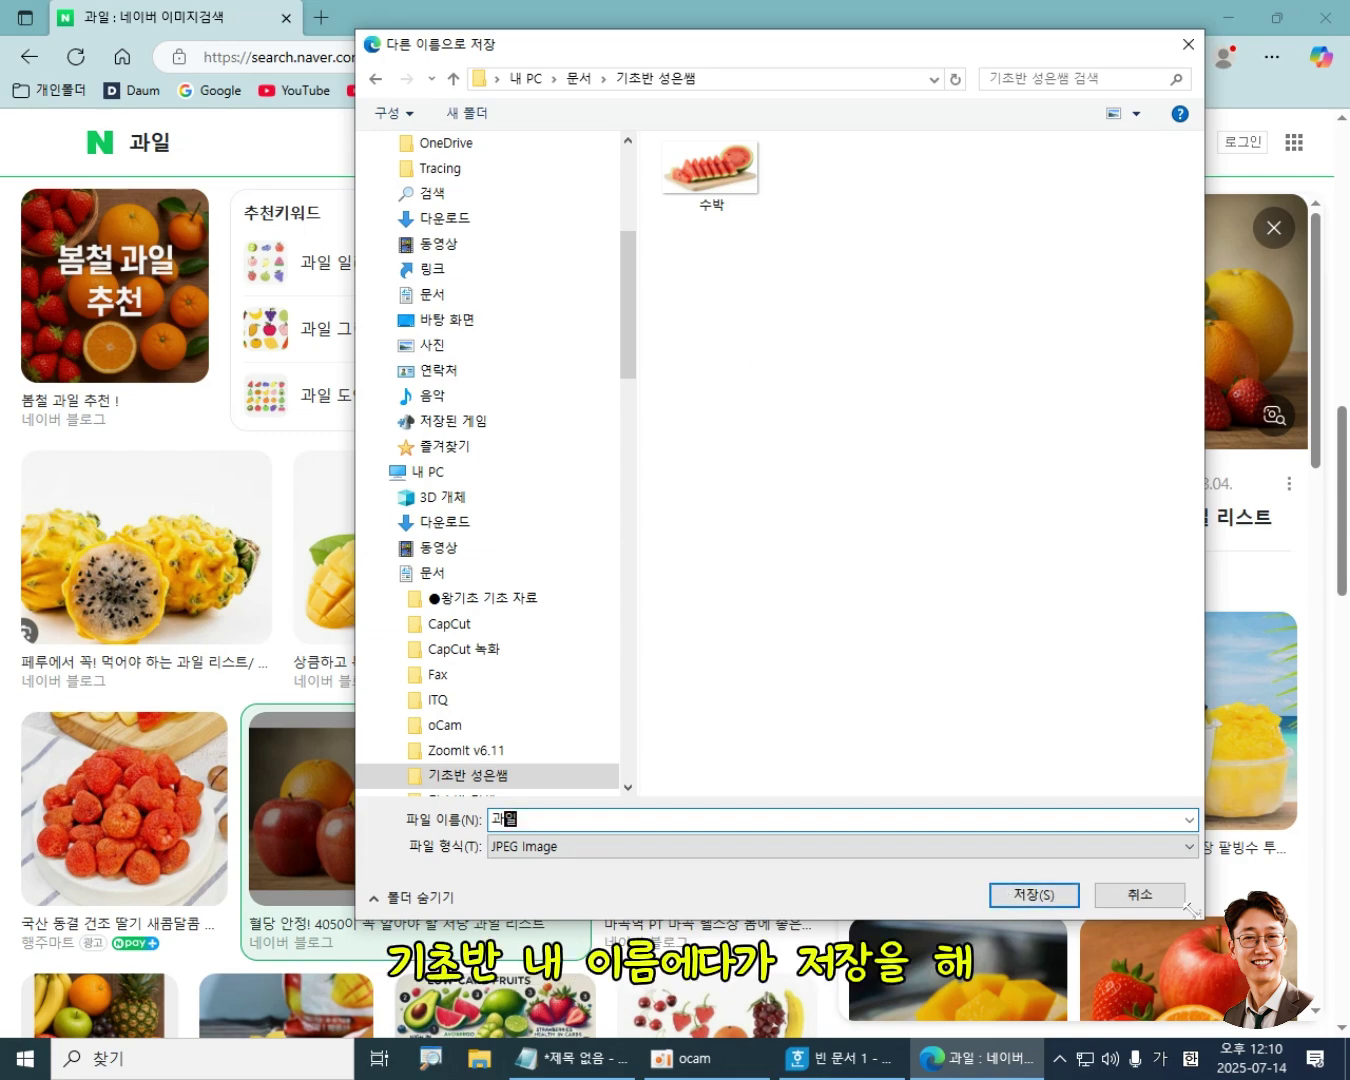
pyautogui.click(1038, 899)
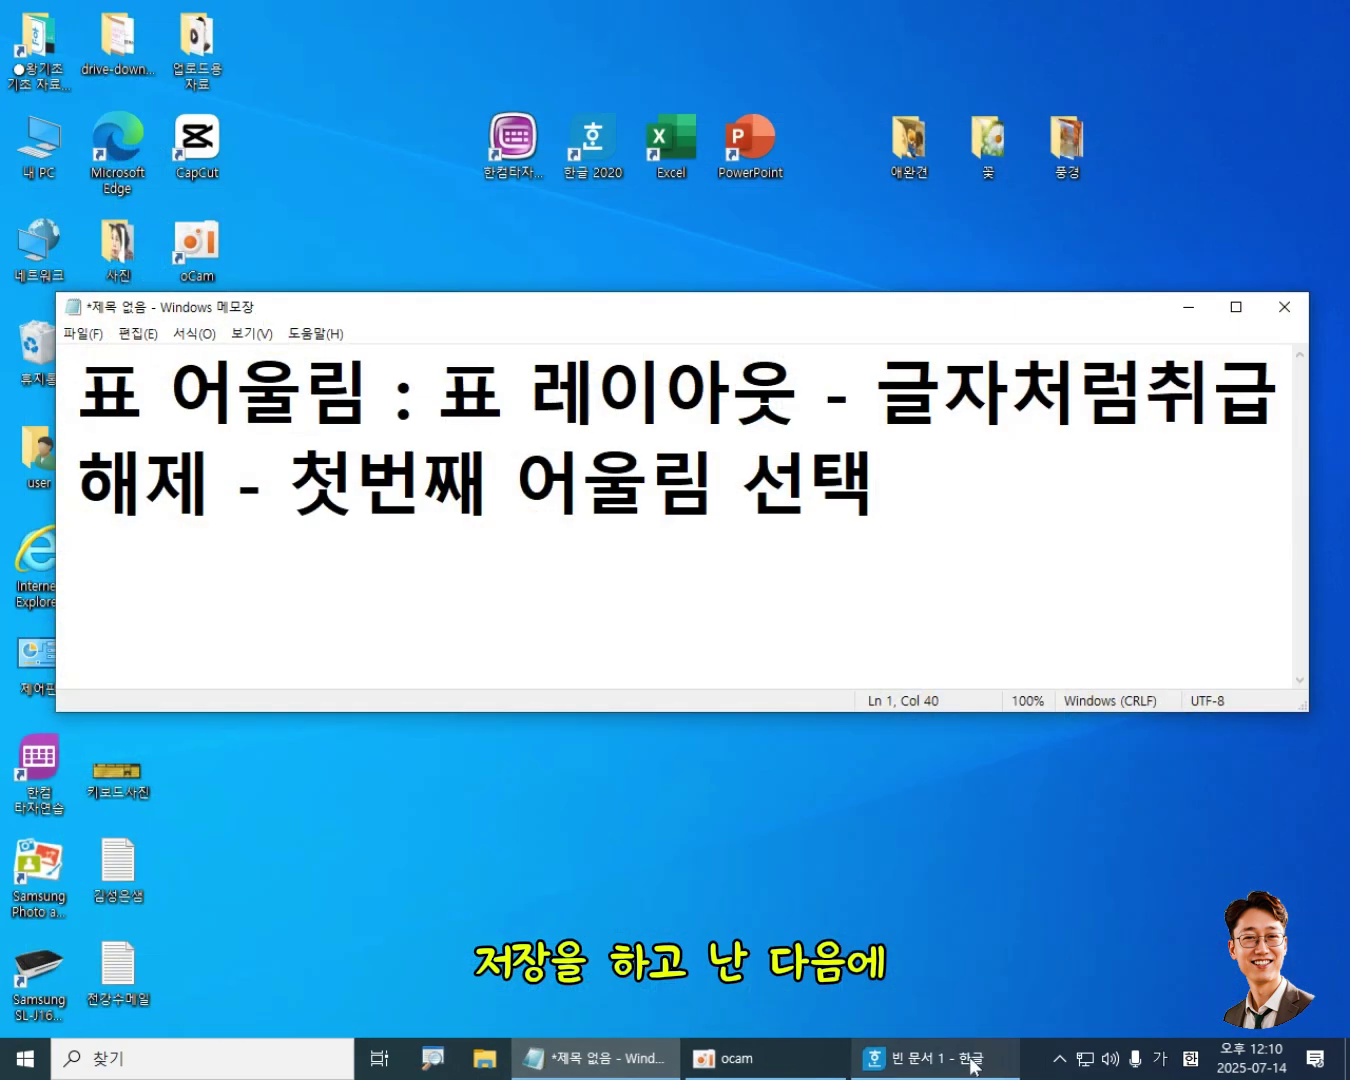
# - Switch to Hangul and insert the 과일 picture from the personal 기초반 folder, listing 모든 파일 (*.*) to find it
pyautogui.click(975, 1060)
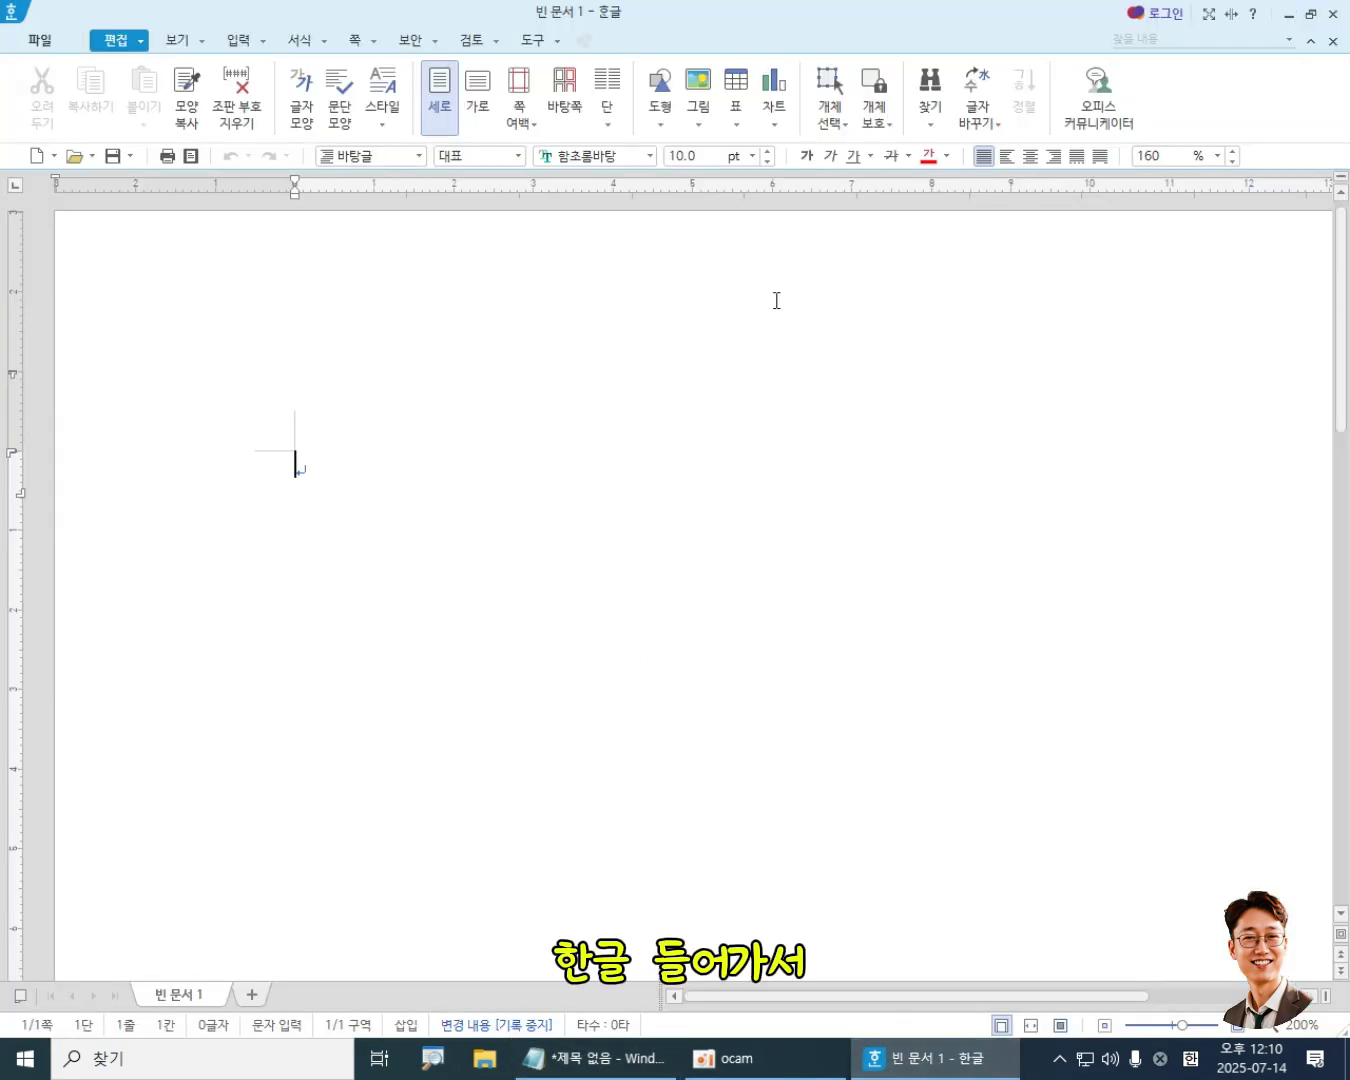
pyautogui.click(700, 87)
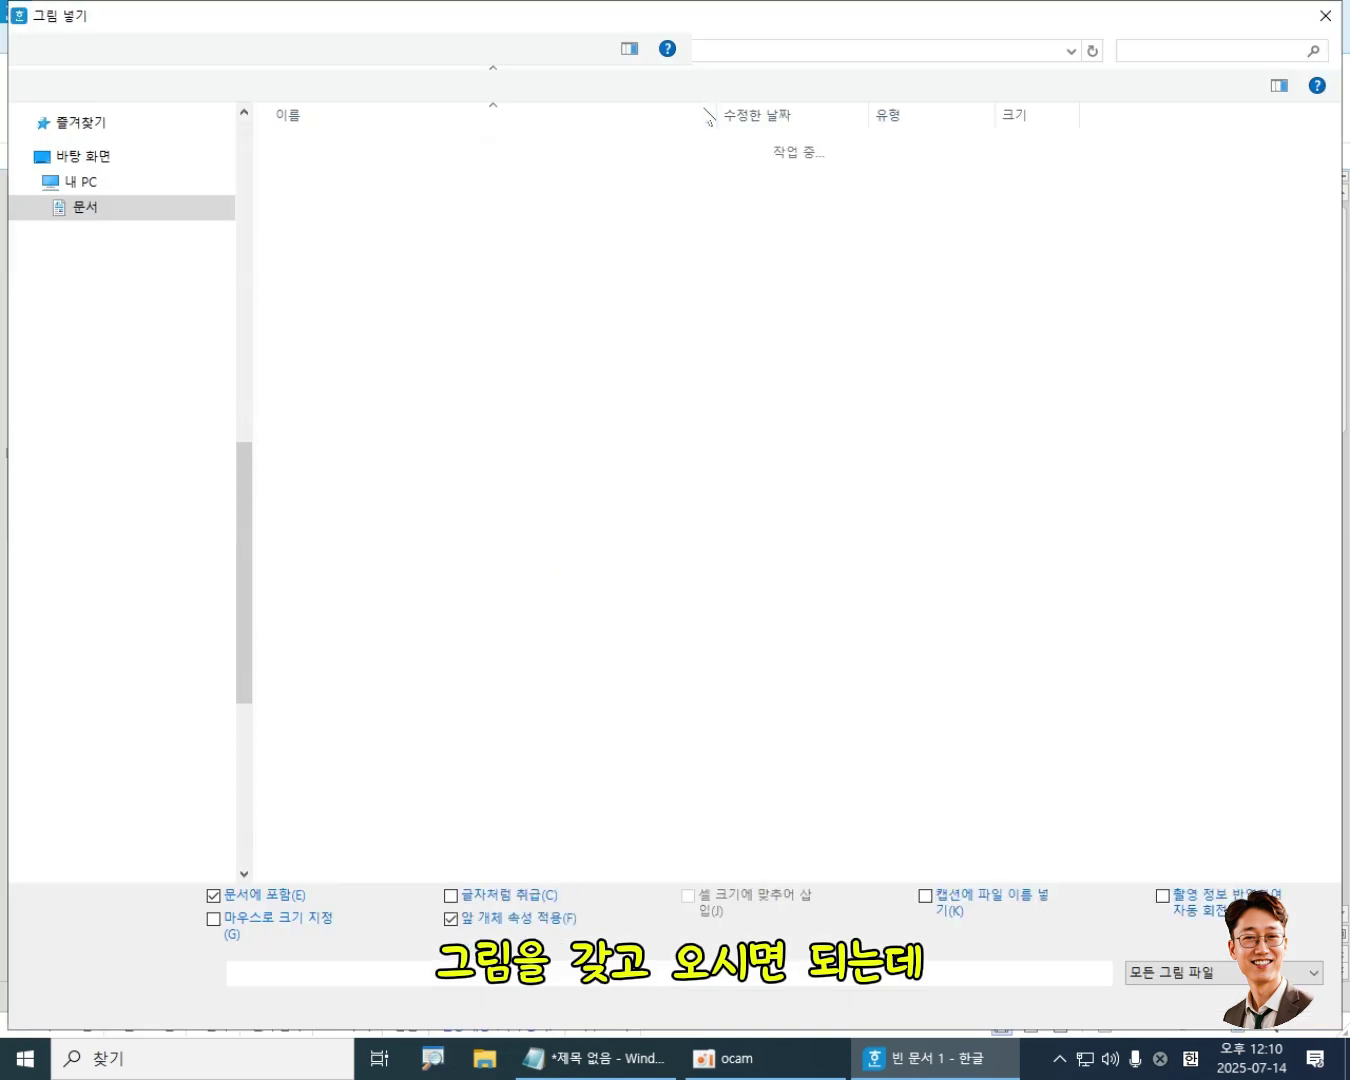
pyautogui.click(114, 243)
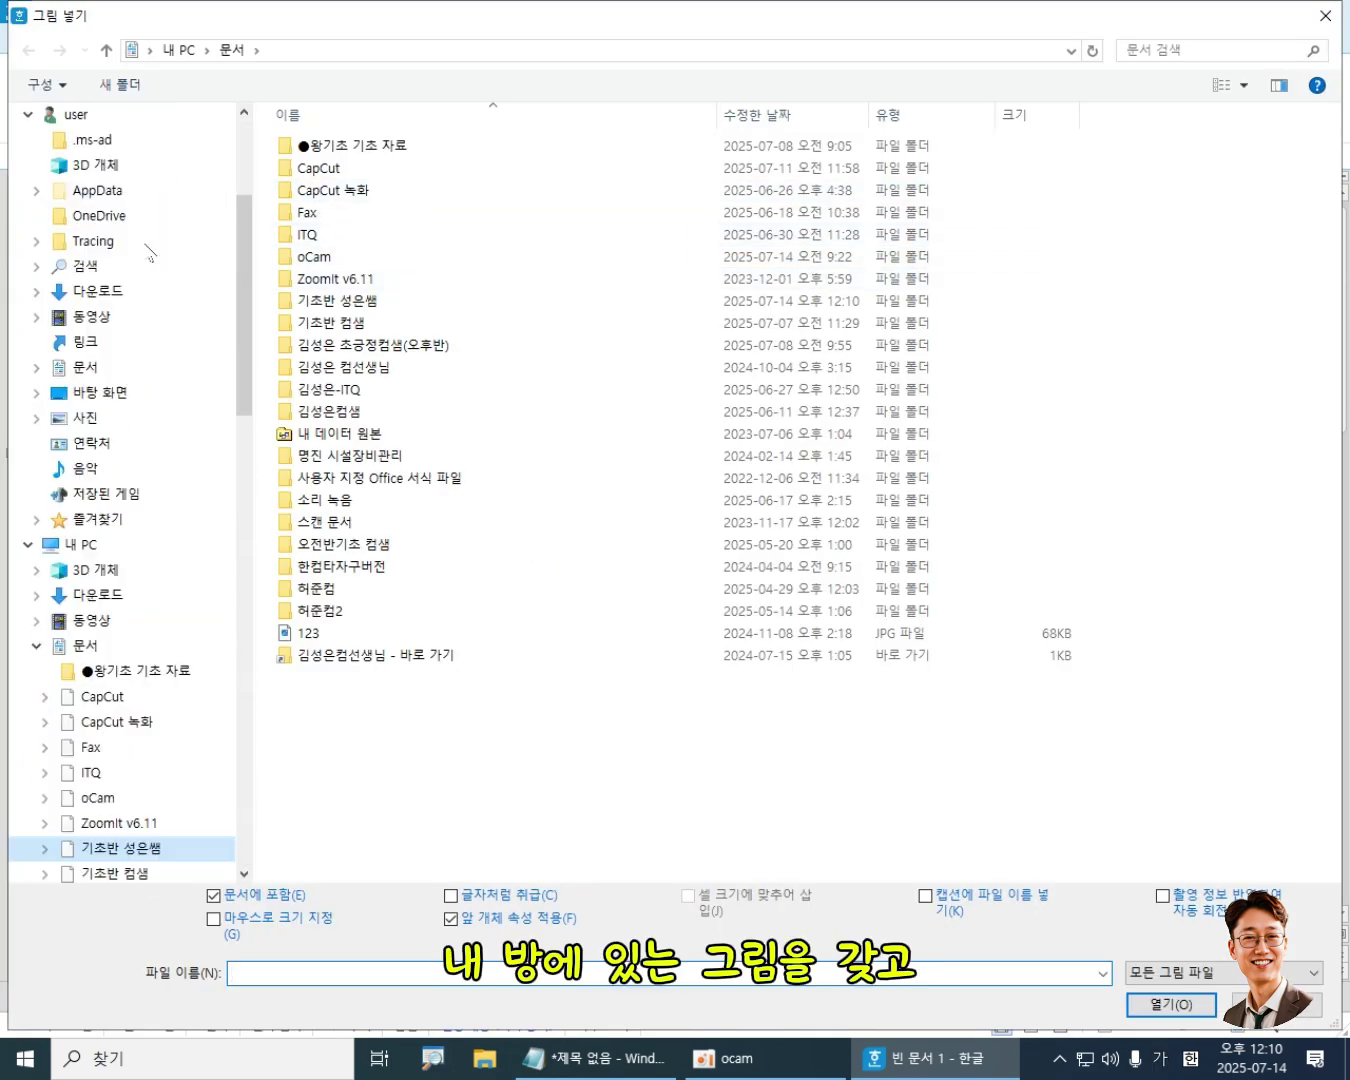
pyautogui.click(1300, 972)
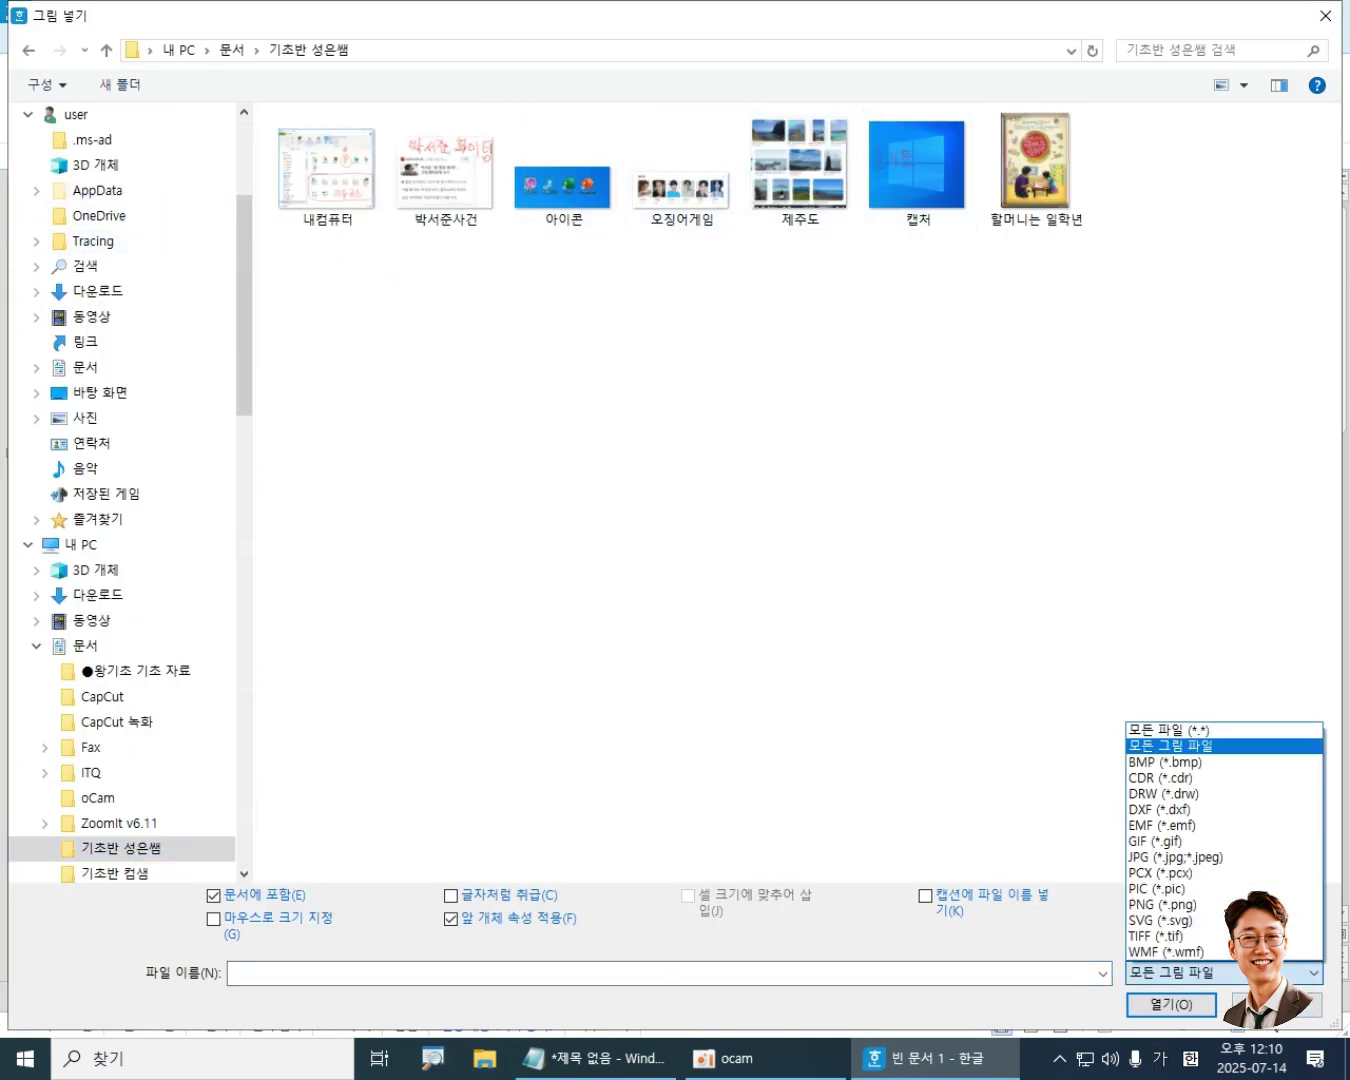
pyautogui.click(1195, 739)
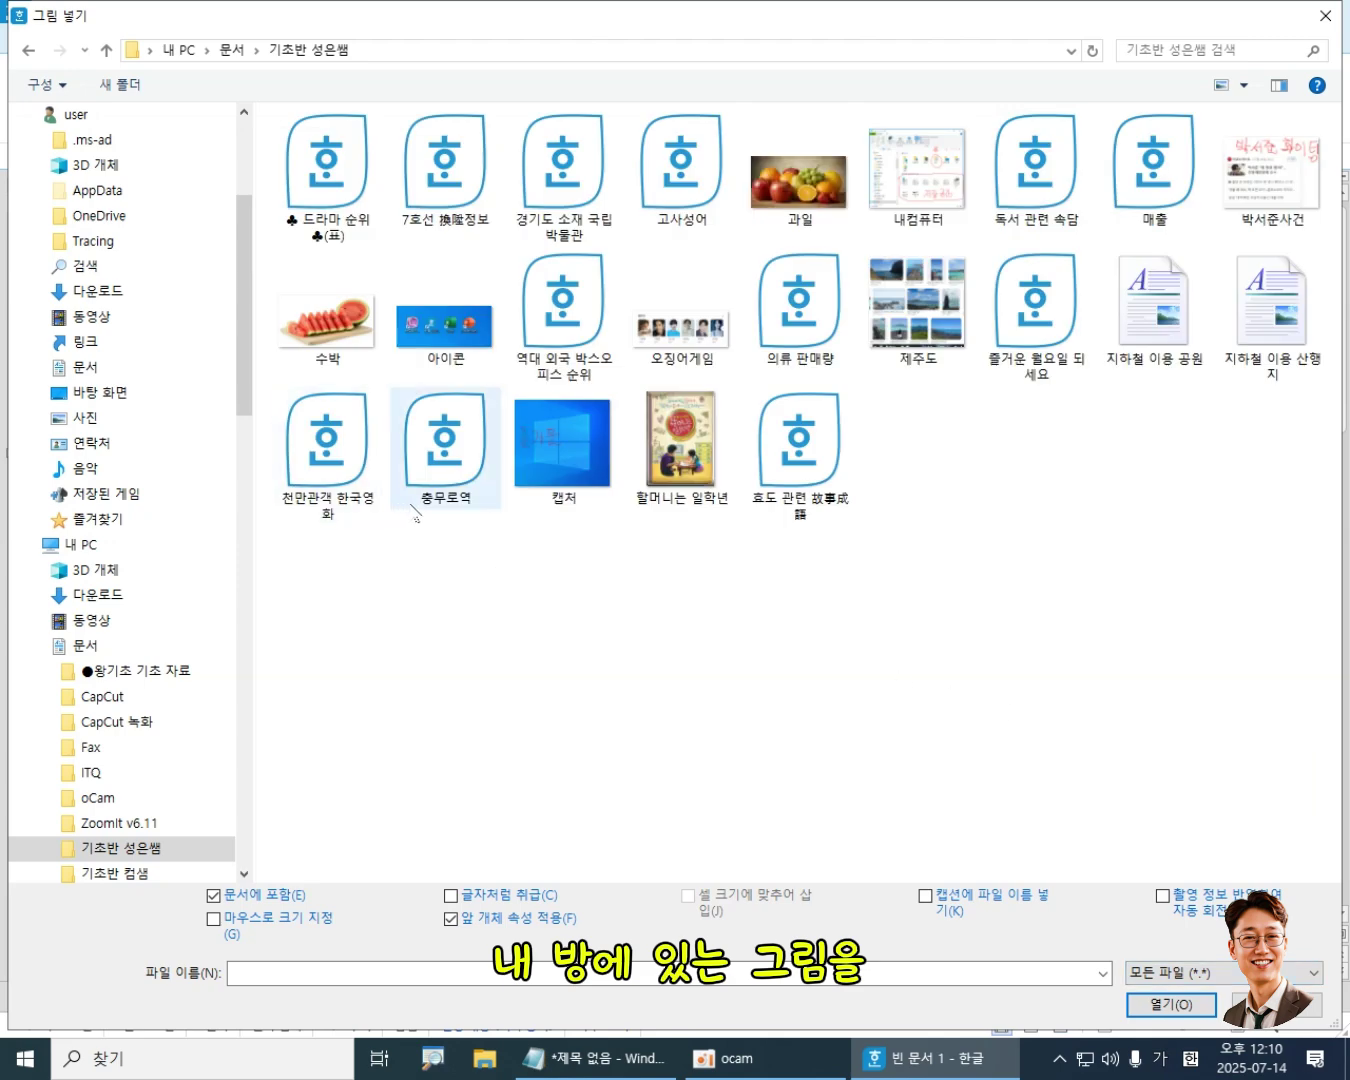
pyautogui.click(821, 177)
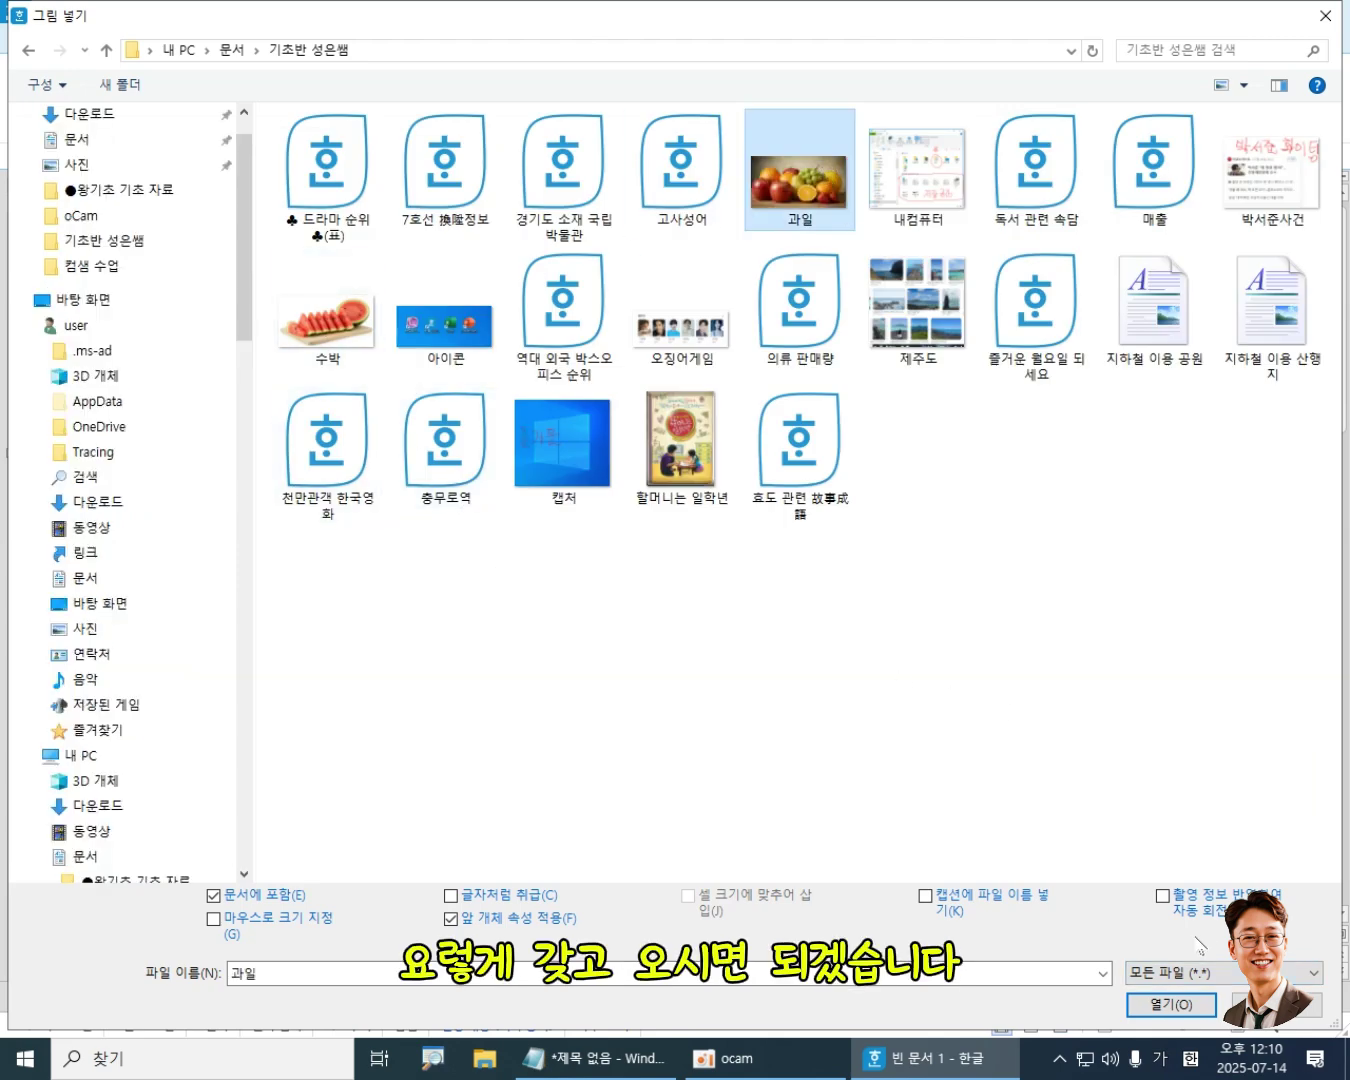
pyautogui.click(1171, 1004)
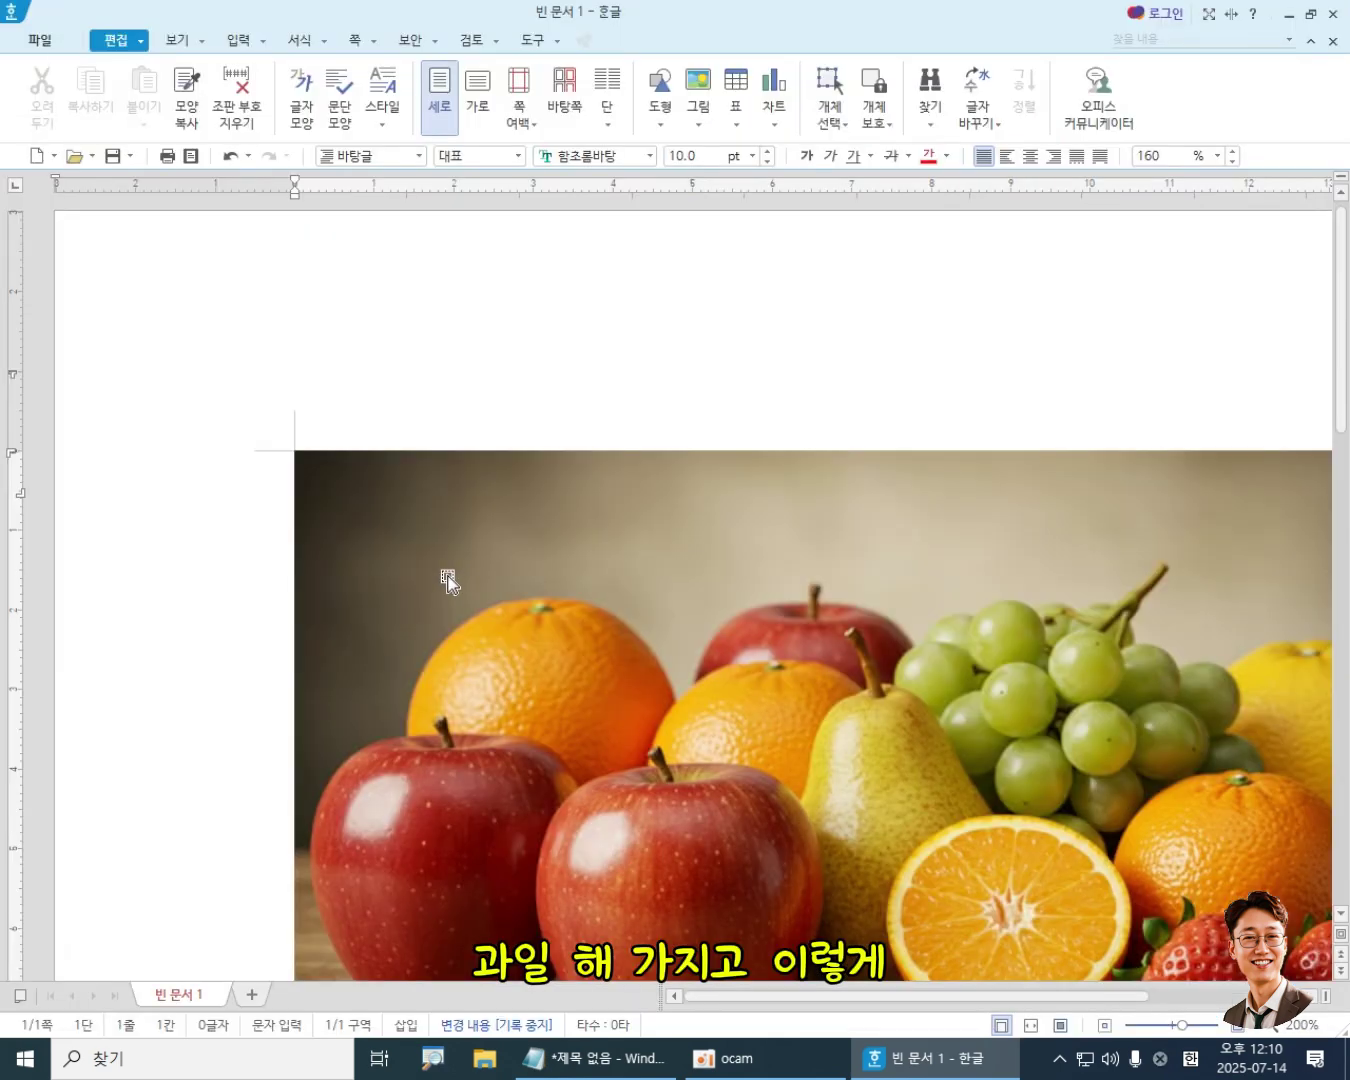
# - Shrink the fruit picture to about 68 × 37 mm and move it to the middle of the page, below the text area's upper half
pyautogui.click(556, 666)
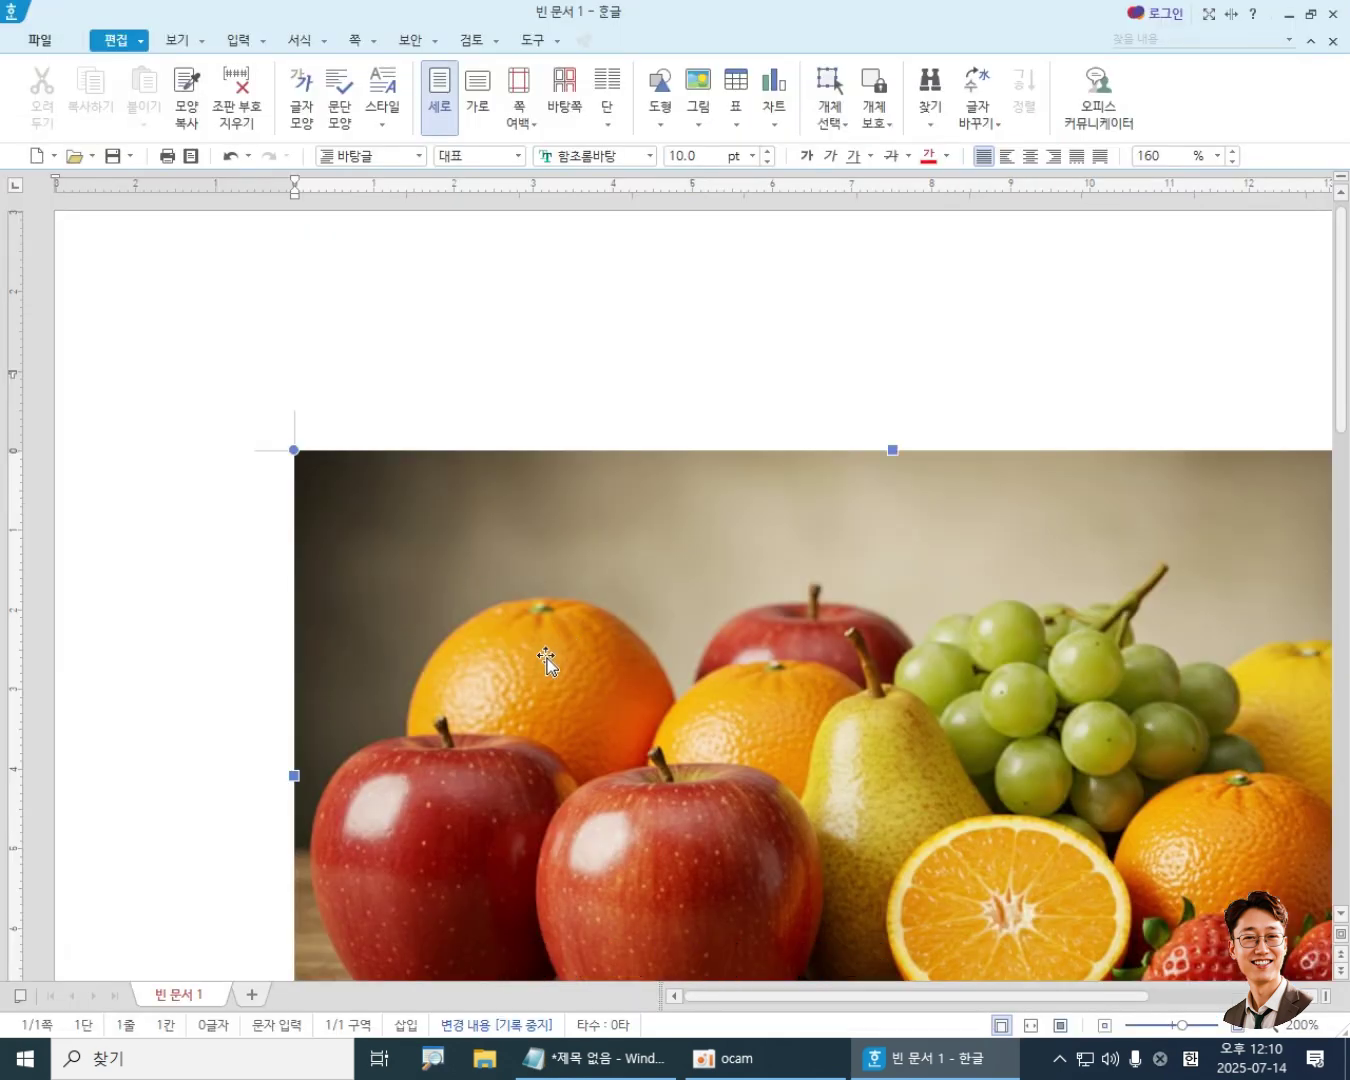
pyautogui.click(1105, 1026)
pyautogui.click(1104, 1028)
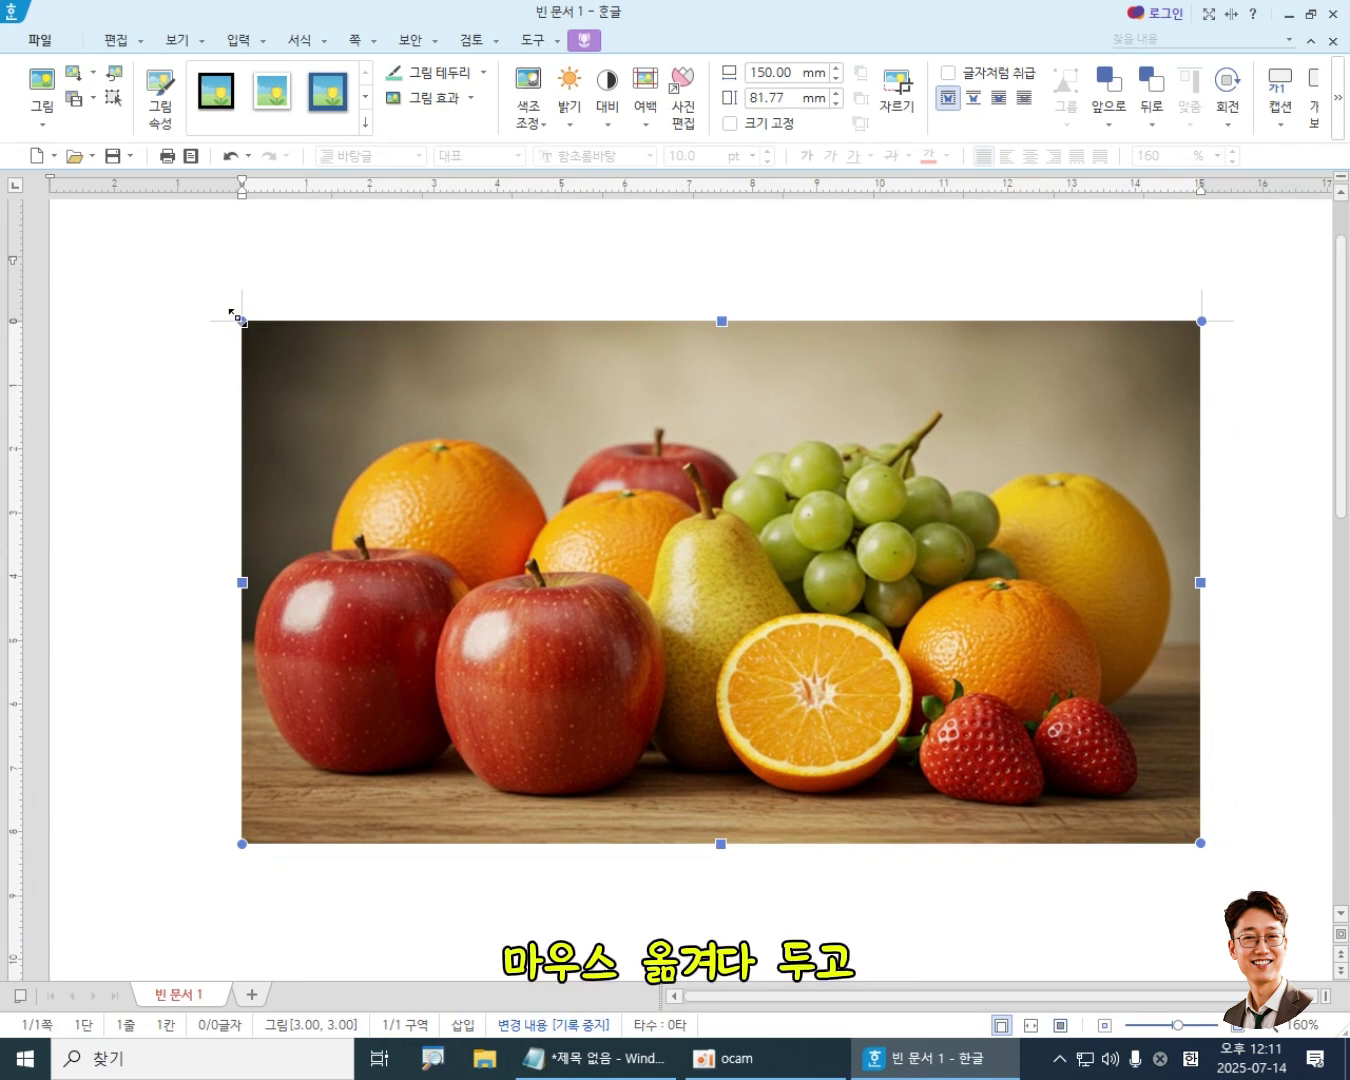
pyautogui.moveTo(236, 317); pyautogui.dragTo(775, 641)
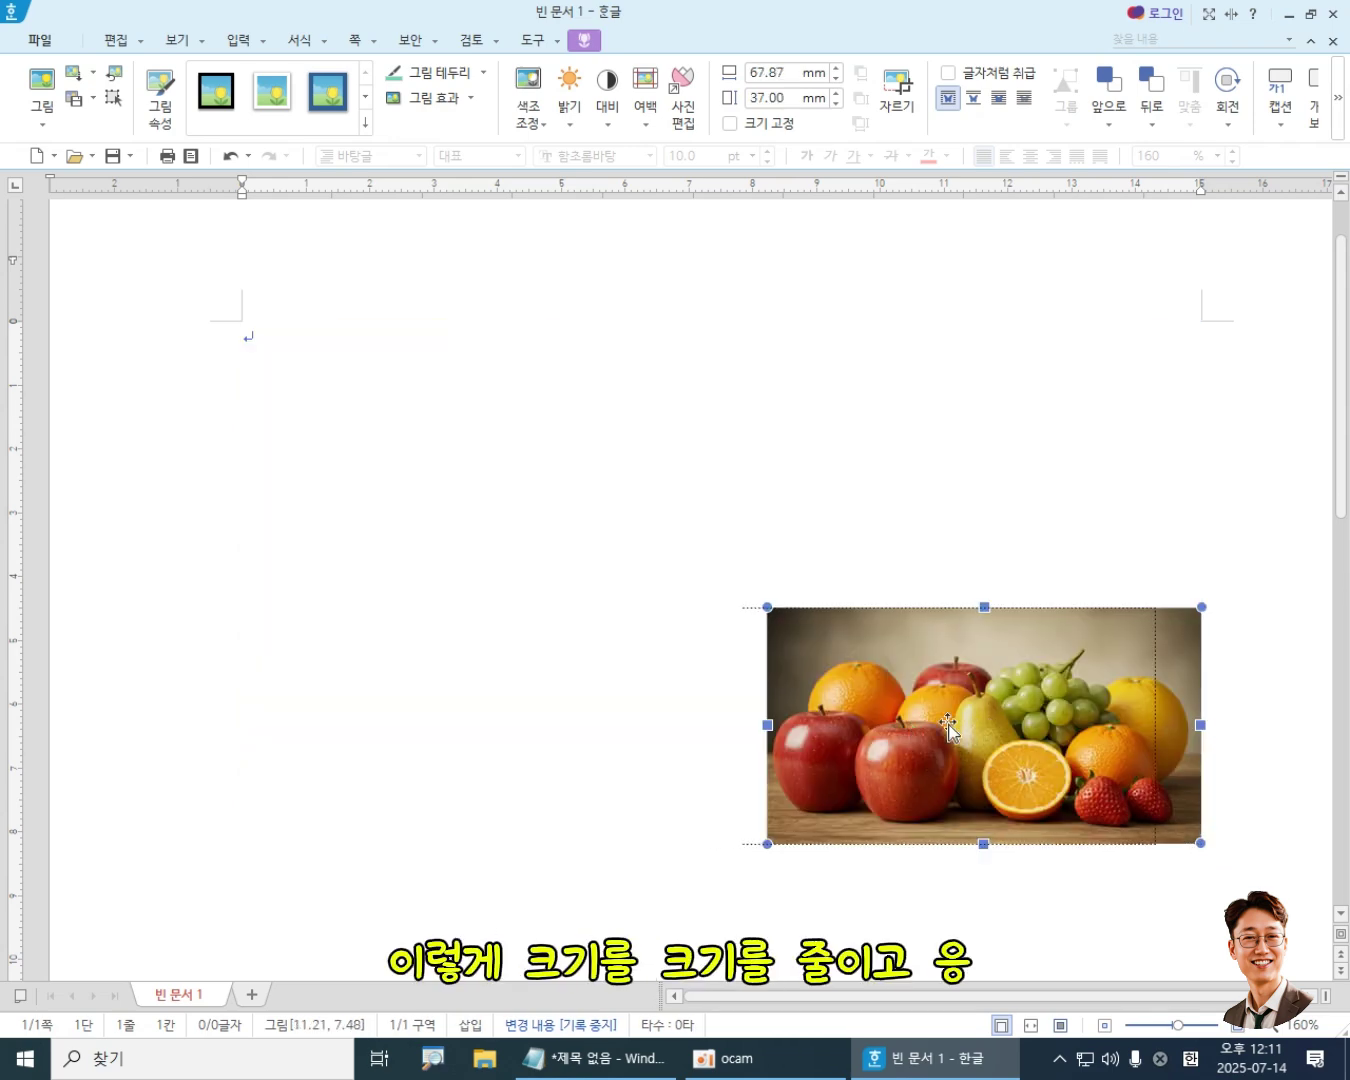
pyautogui.moveTo(988, 728); pyautogui.dragTo(654, 780)
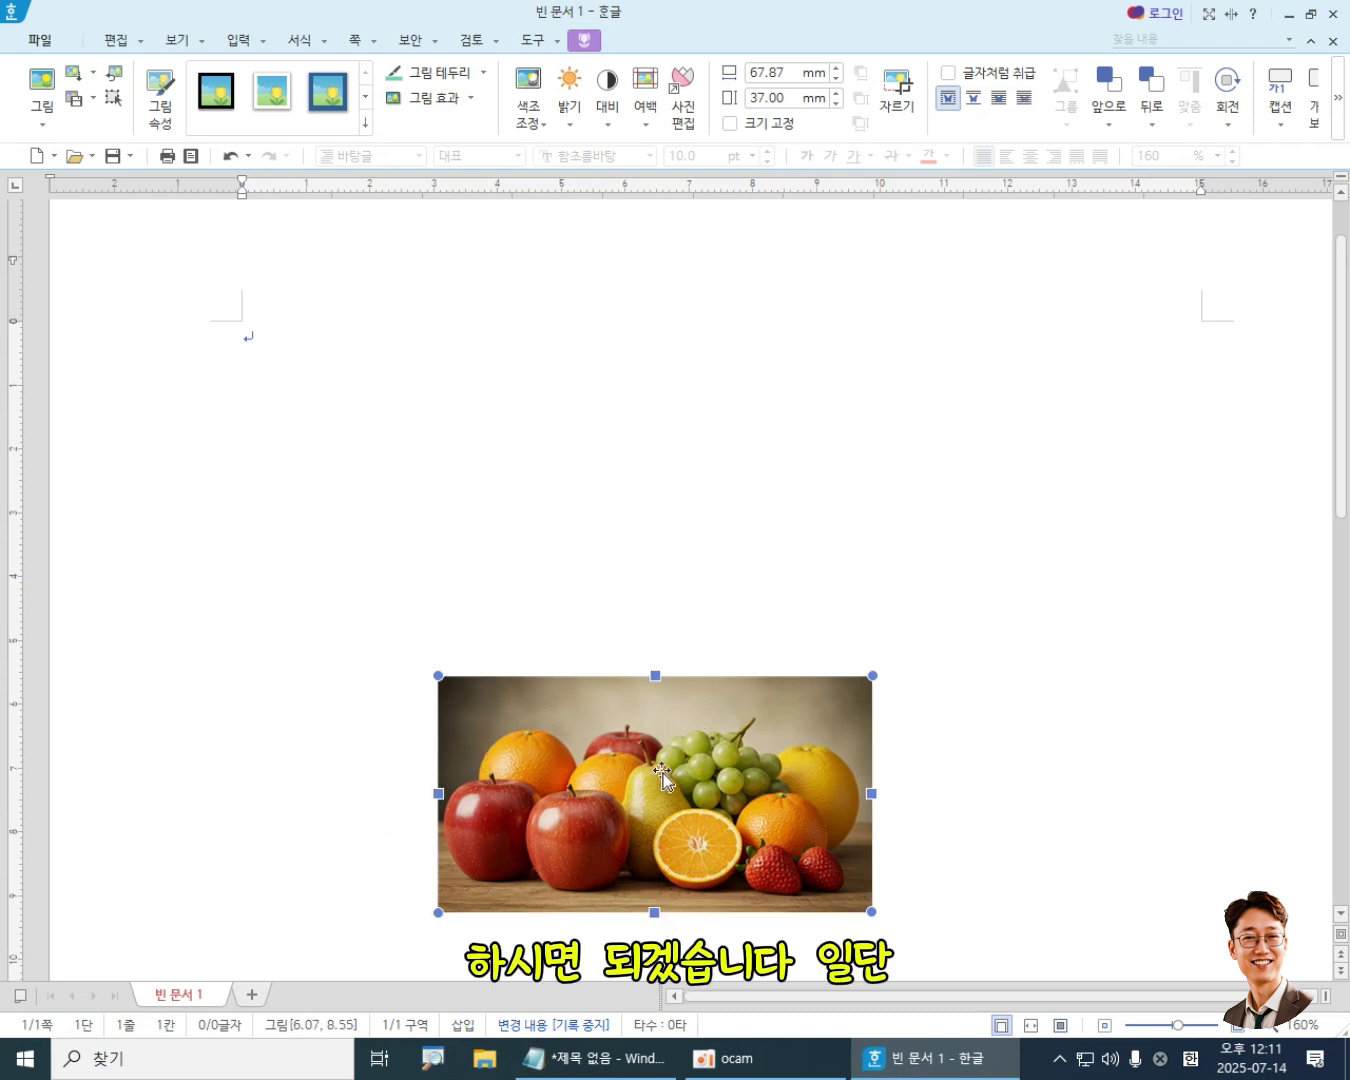